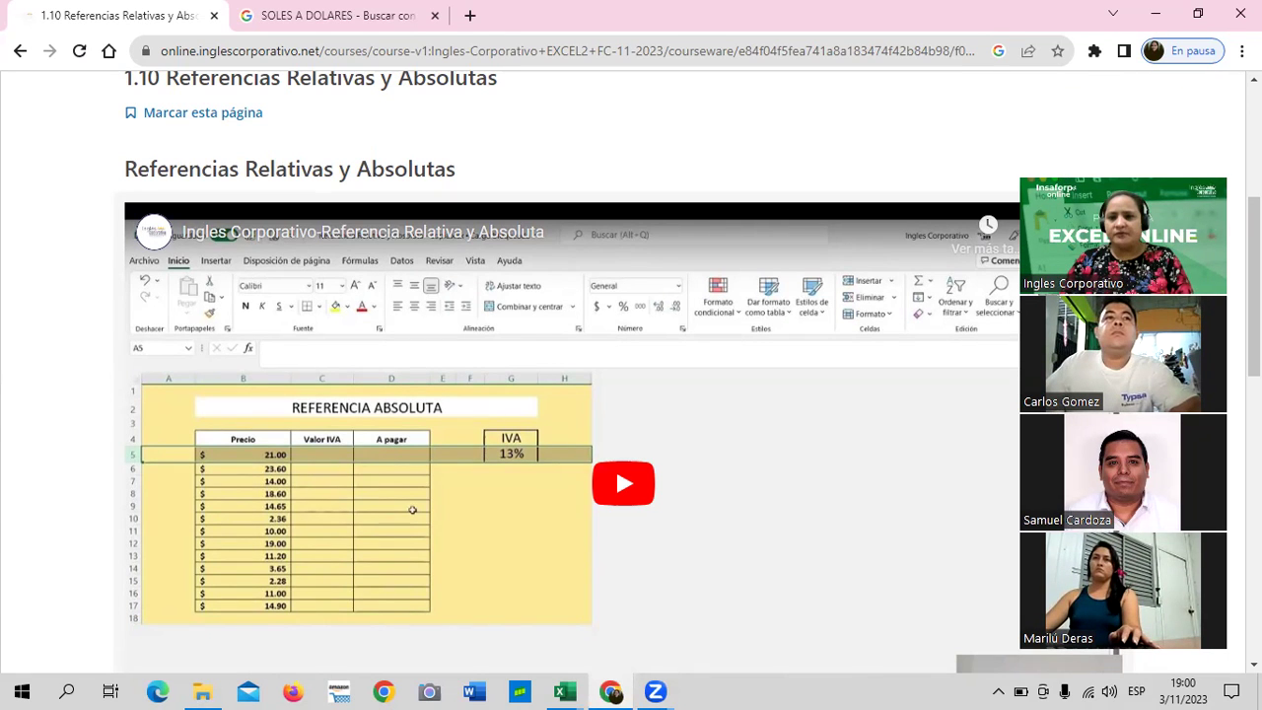
Step: Step through the Laboratorio 1, 2 and 3 quizzes, ending on 1.11 Laboratorio 4
scroll(1046, 180, up, 2)
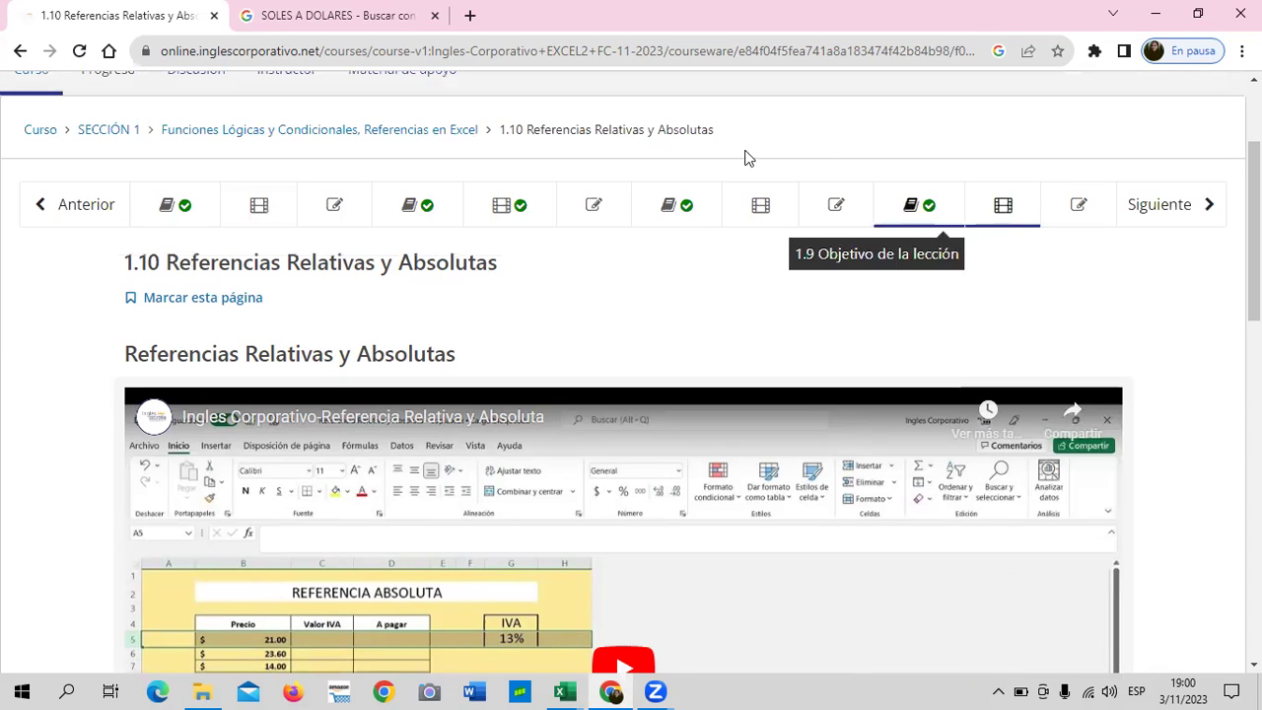
click(345, 207)
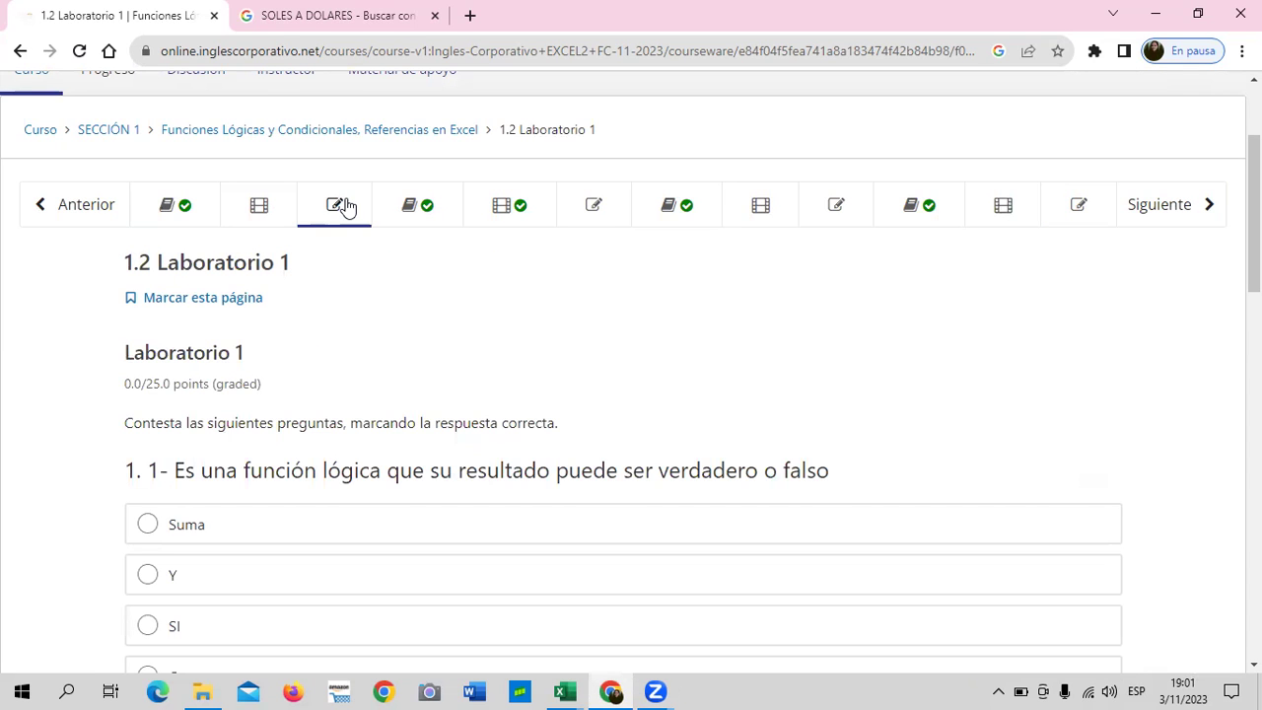
click(614, 216)
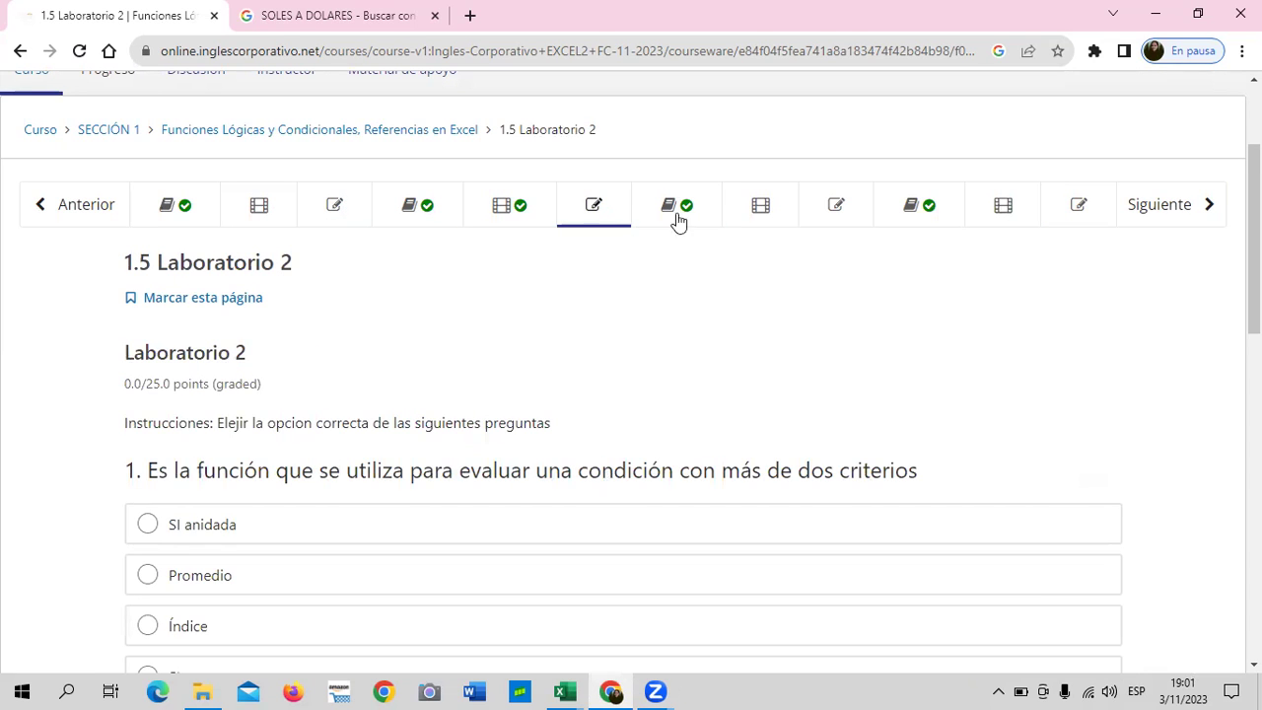
click(815, 212)
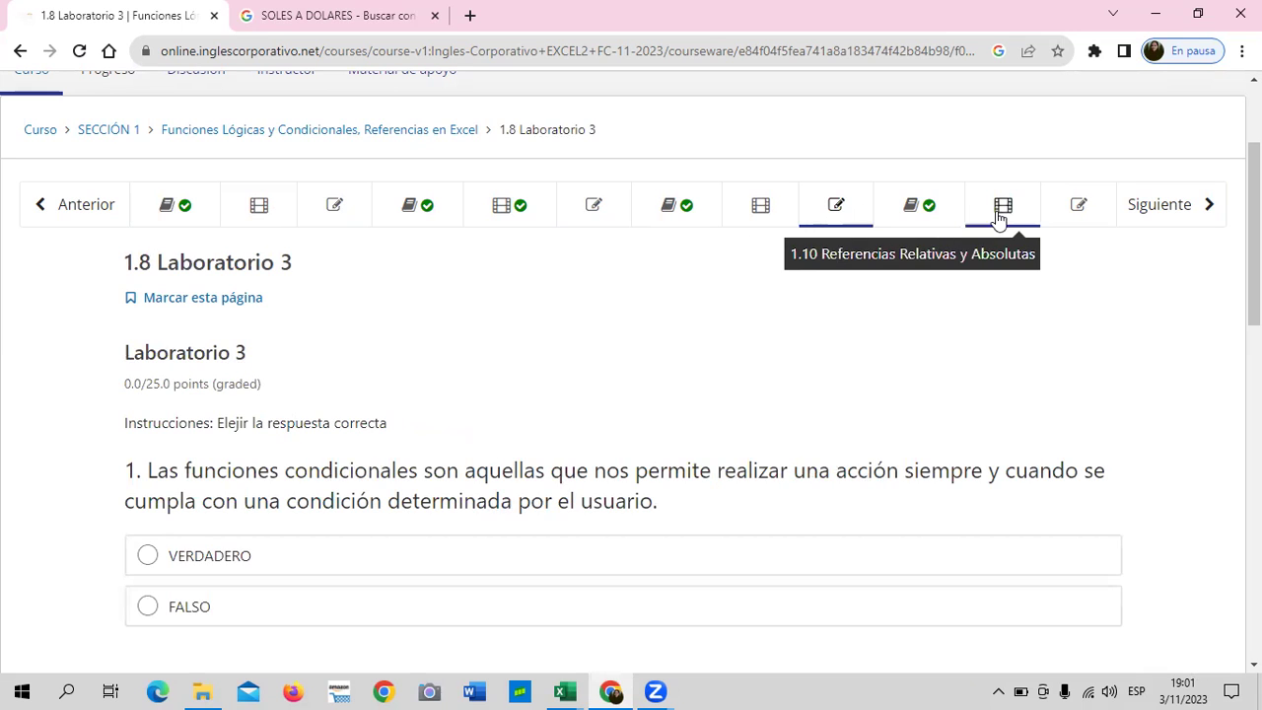
click(1067, 207)
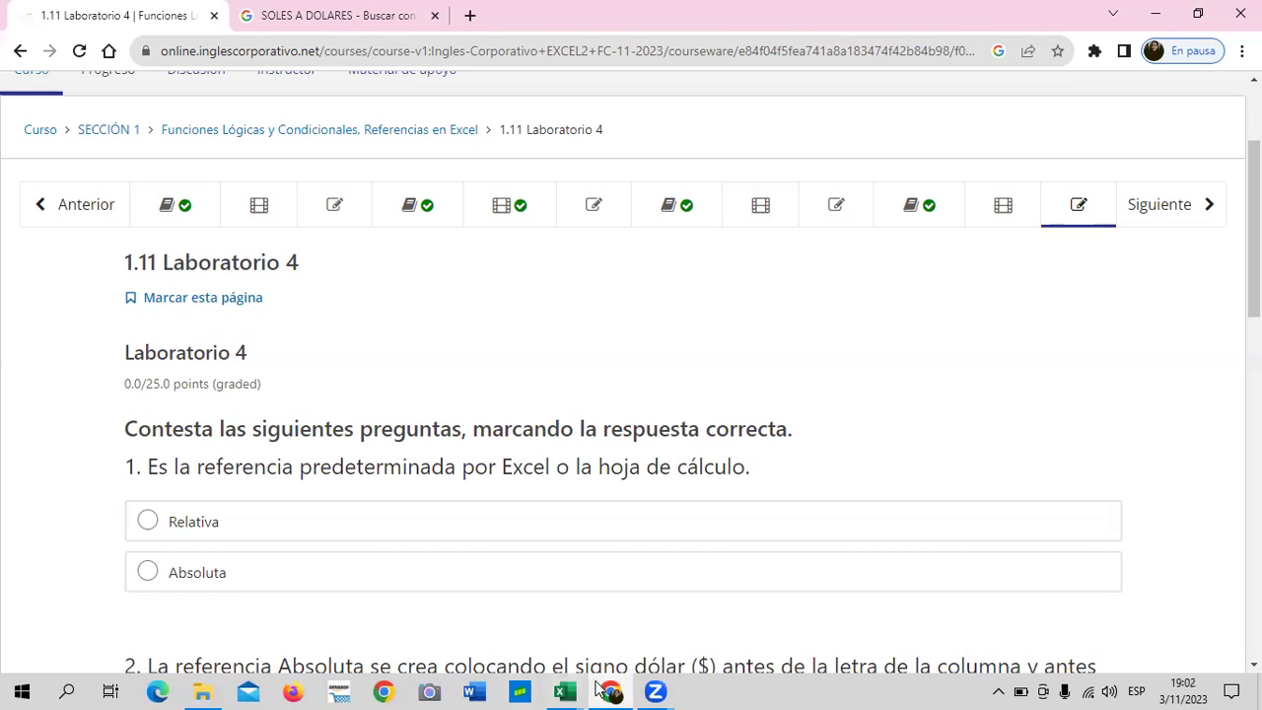
Step: In the CONTAR.SI workbook, check K20's =I15+J15 and I4's Mayorista 10% SI formula
click(567, 691)
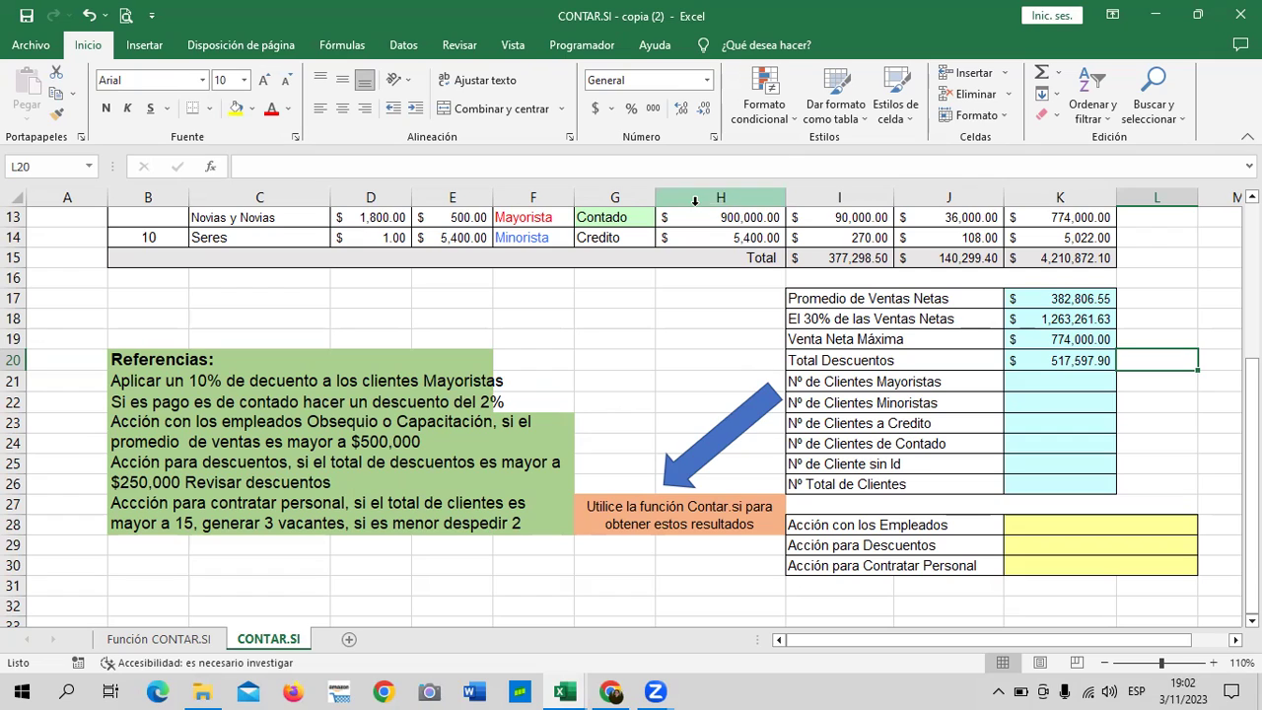
click(1029, 359)
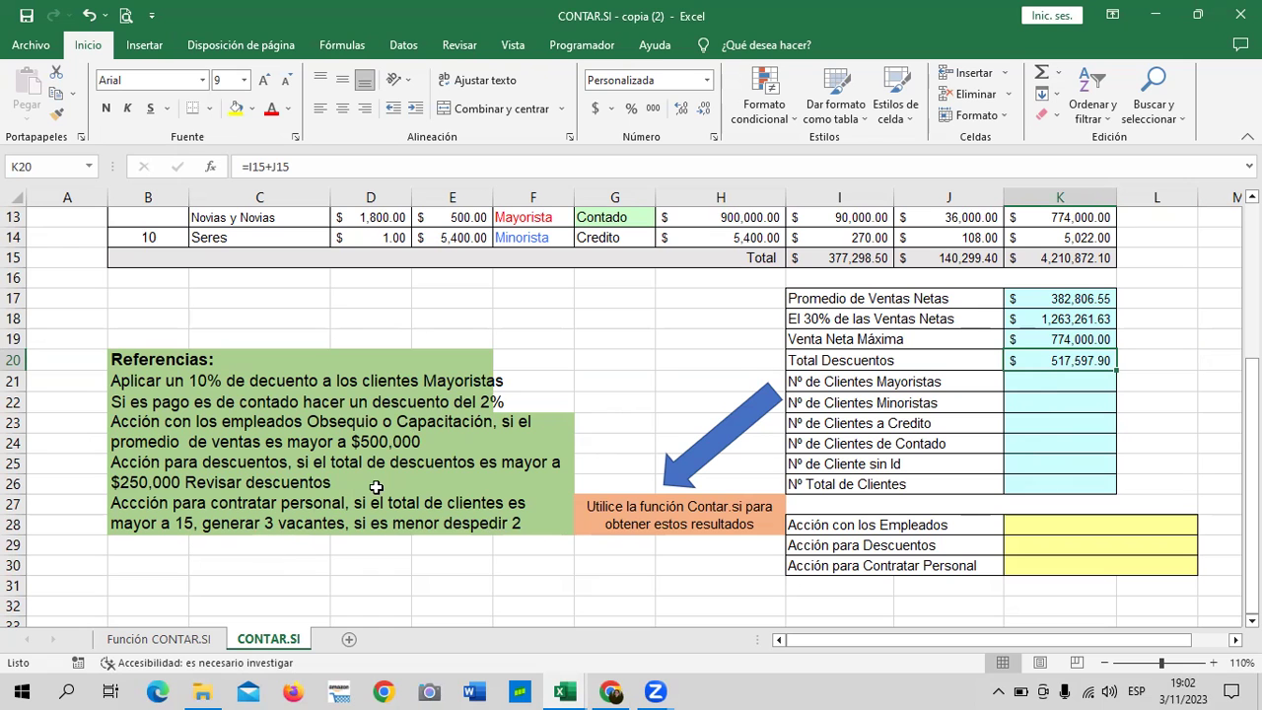
scroll(463, 479, up, 3)
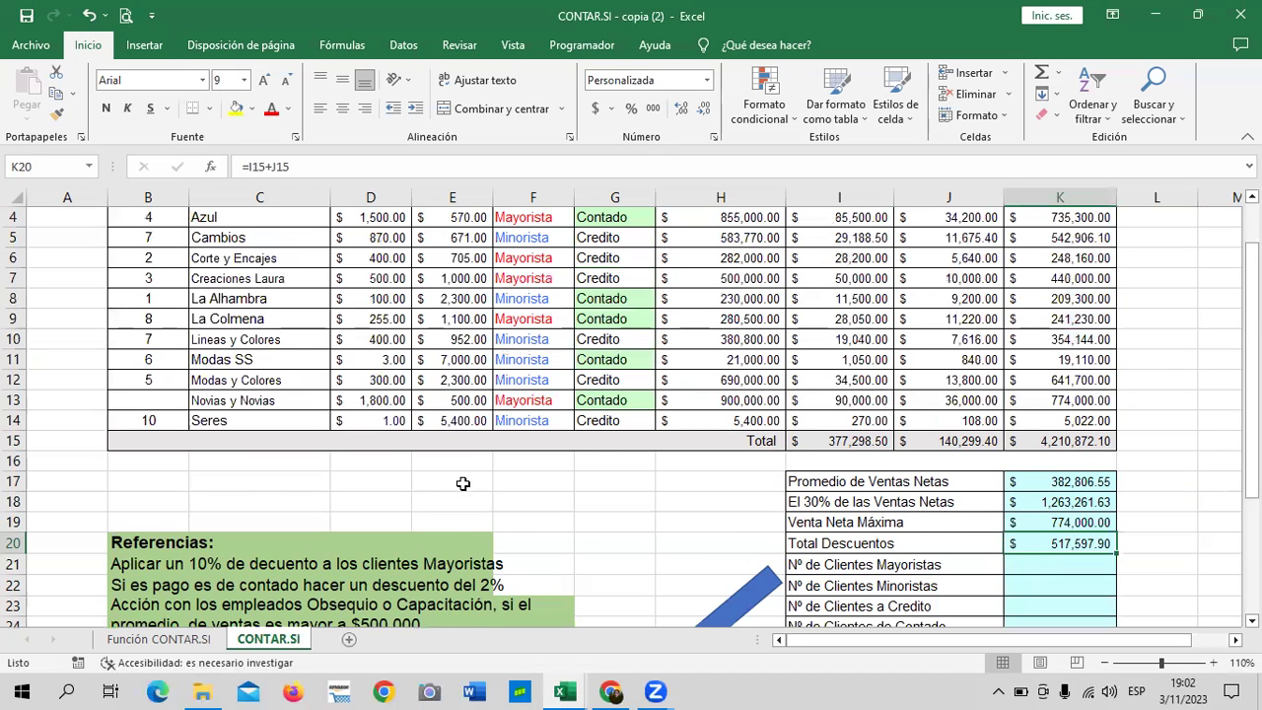
scroll(471, 475, up, 1)
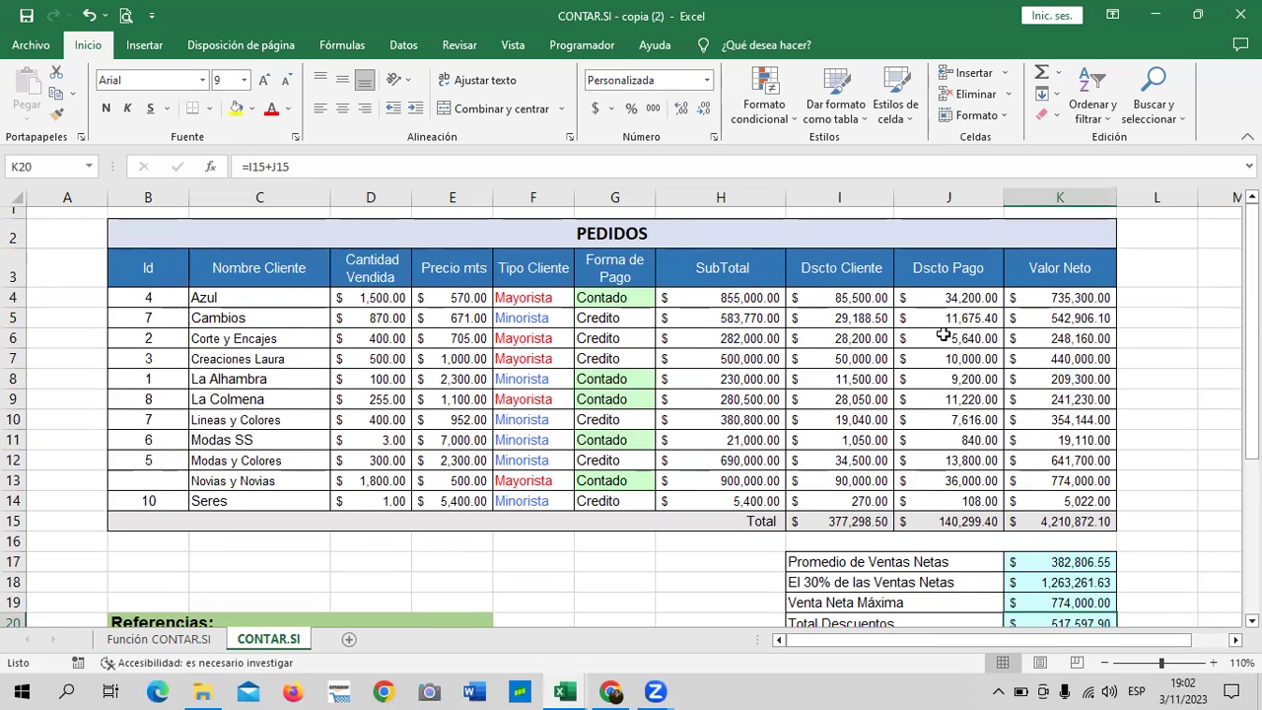
click(867, 298)
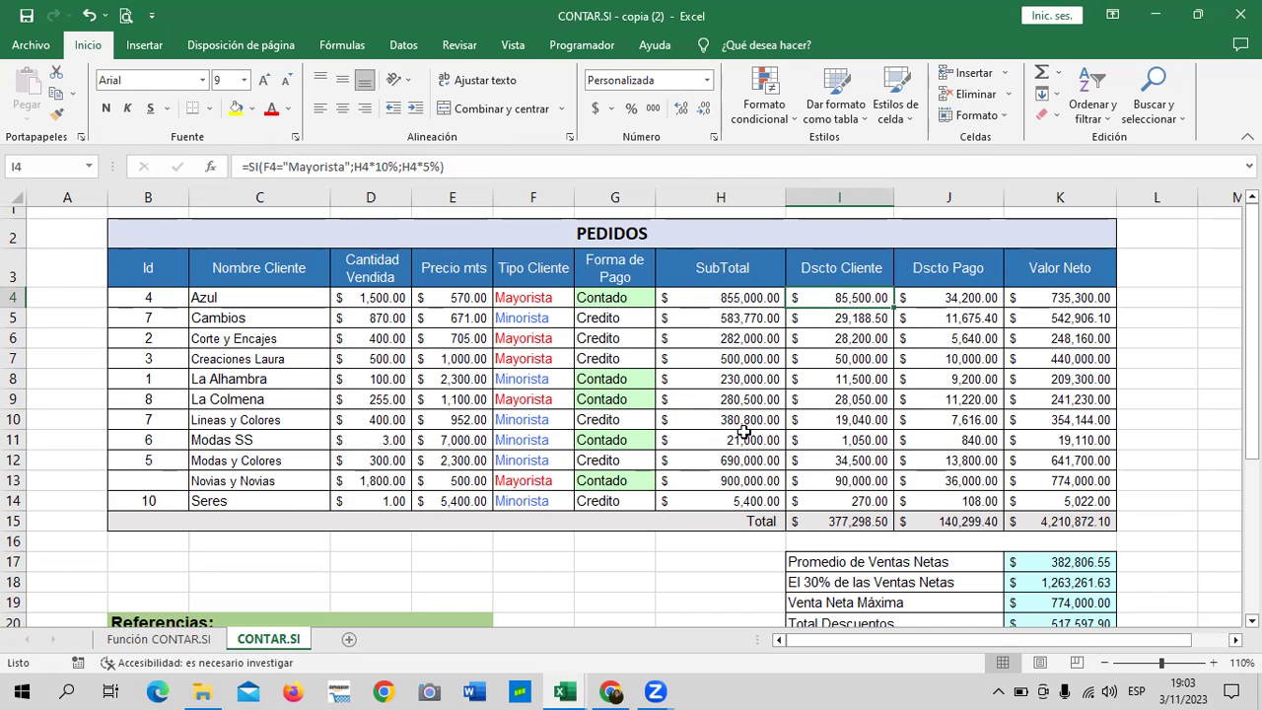
scroll(650, 528, down, 4)
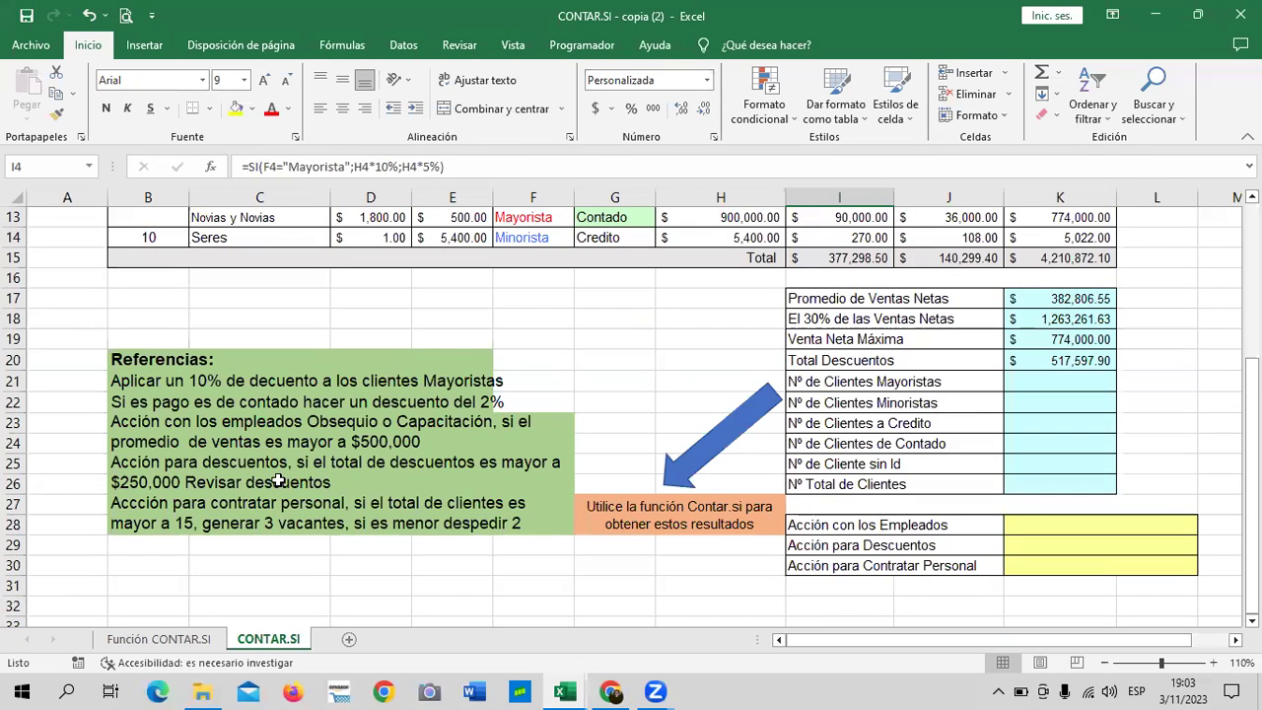
scroll(1085, 513, up, 2)
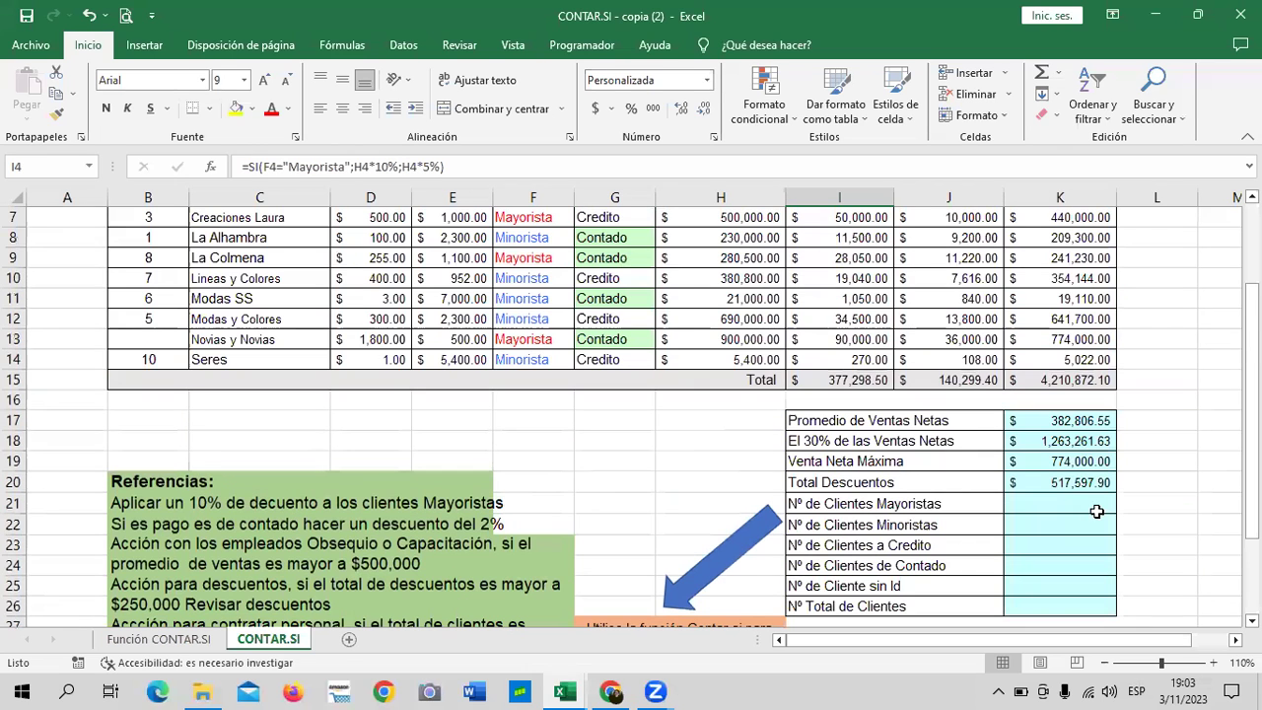
scroll(503, 548, down, 1)
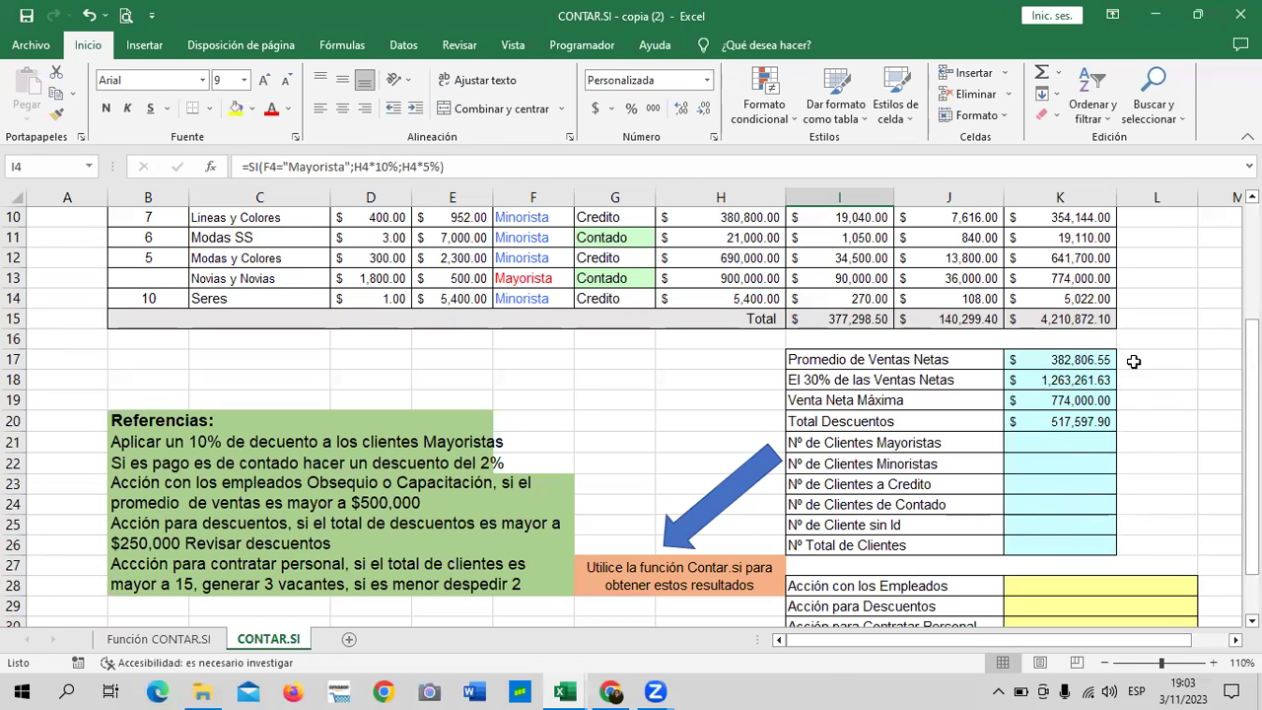
scroll(1128, 394, up, 1)
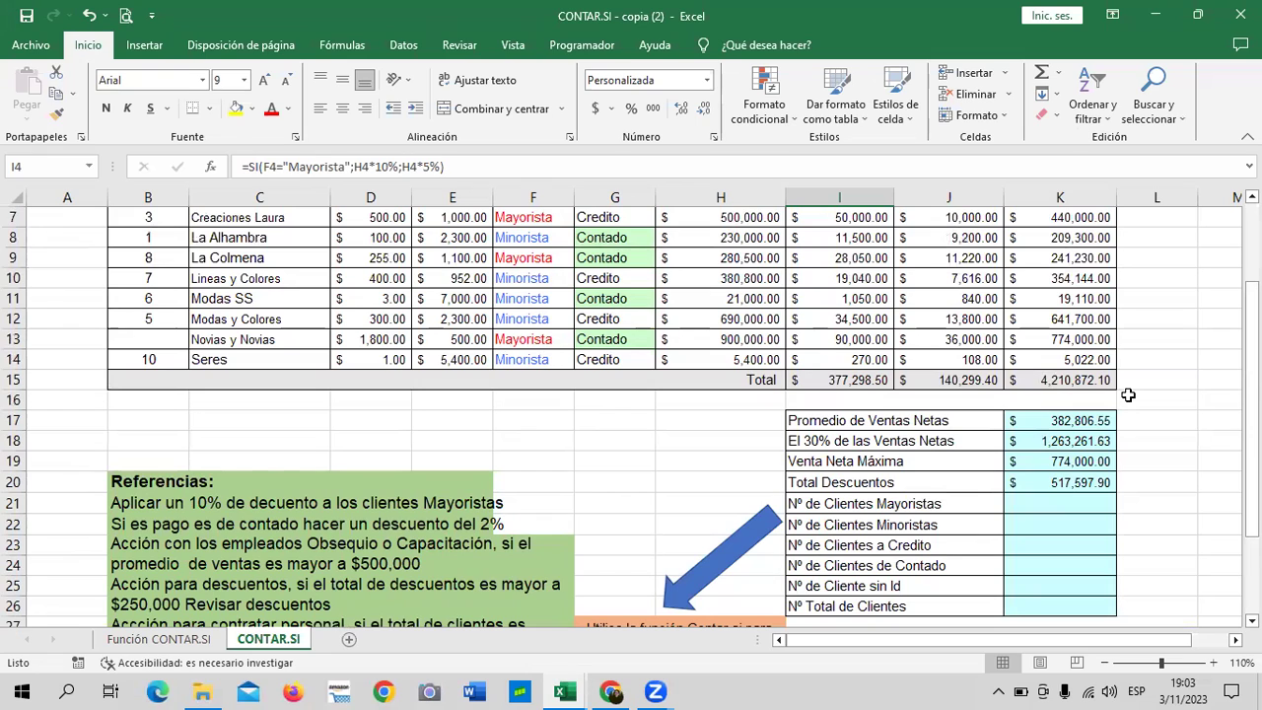
key(XF86MonBrightnessUp)
scroll(1128, 395, up, 2)
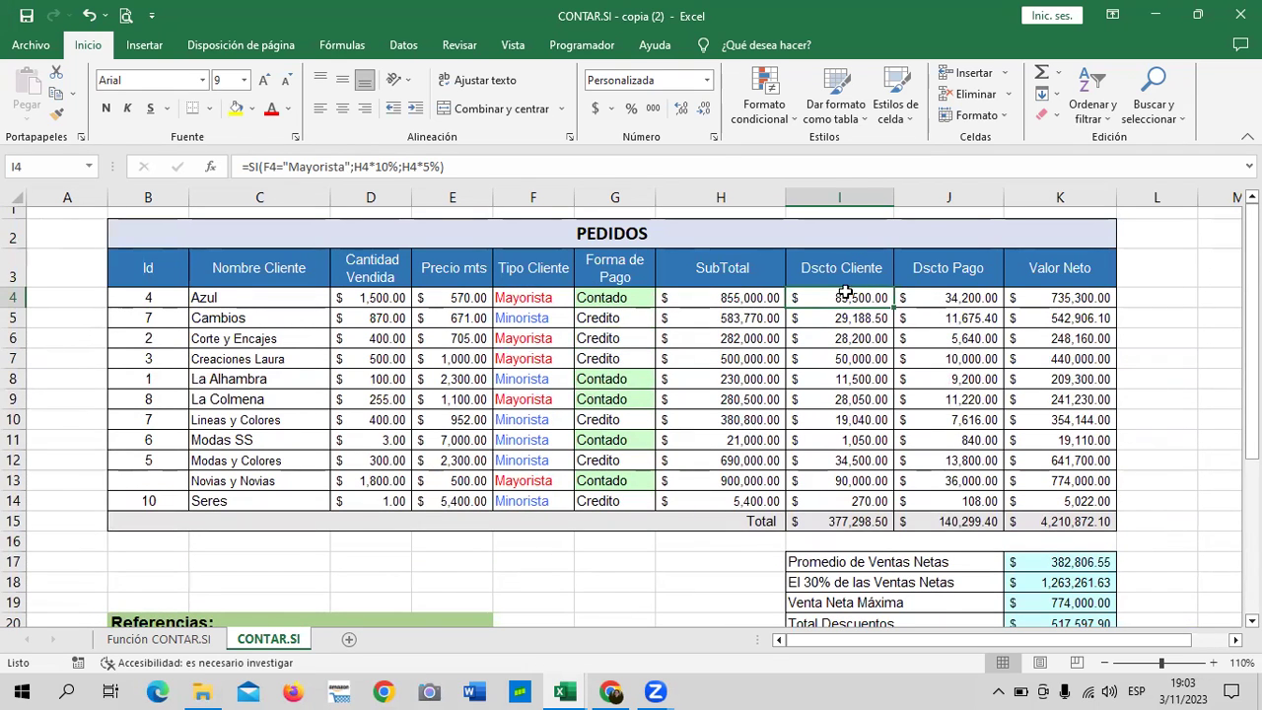
click(737, 304)
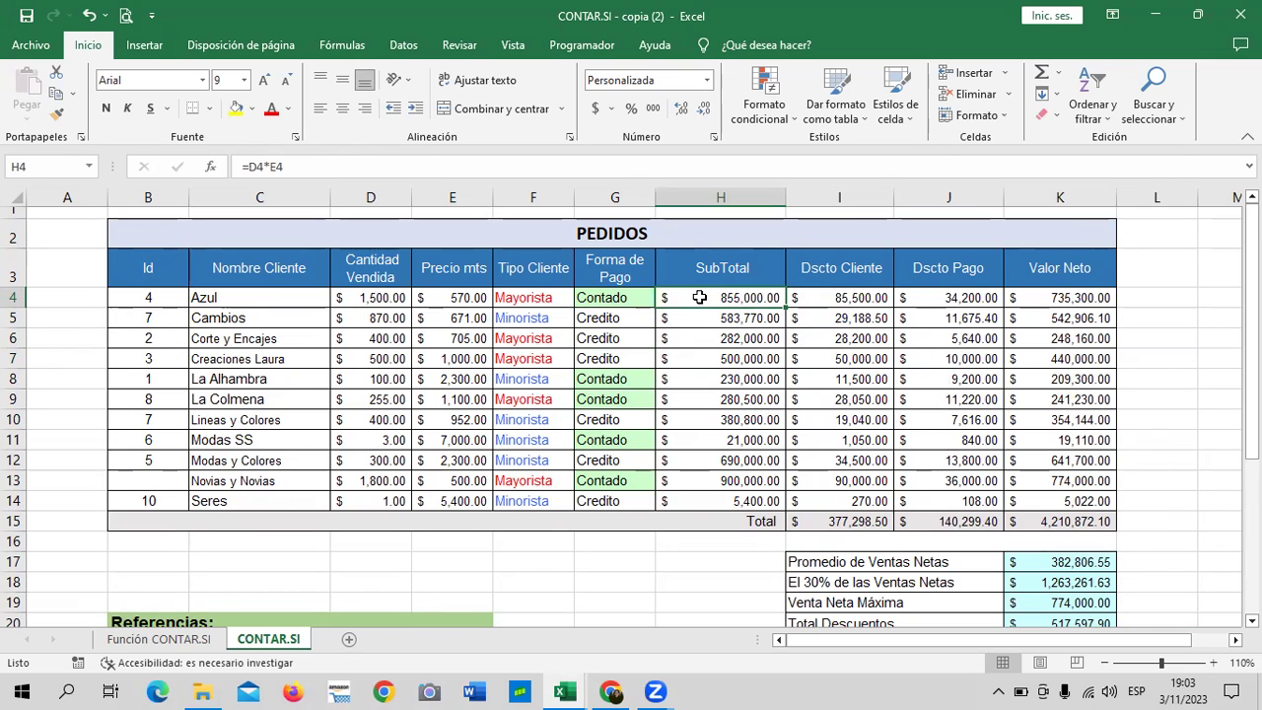
click(845, 296)
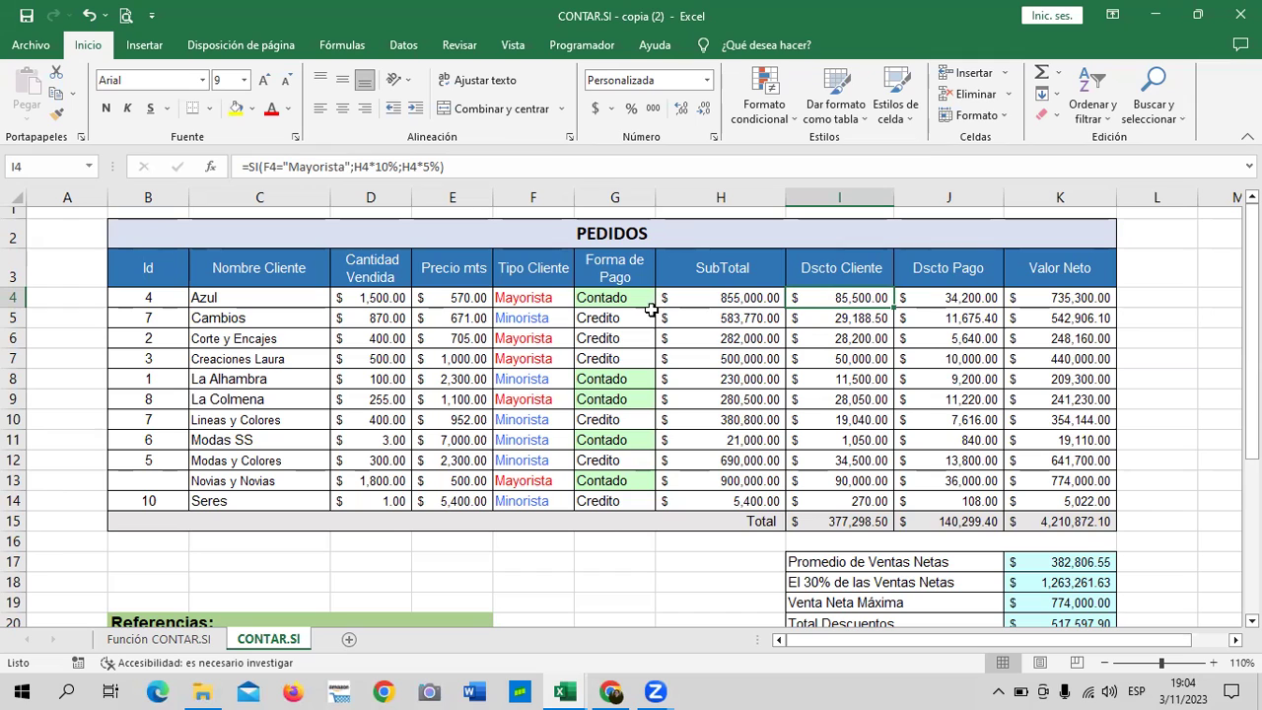
click(962, 294)
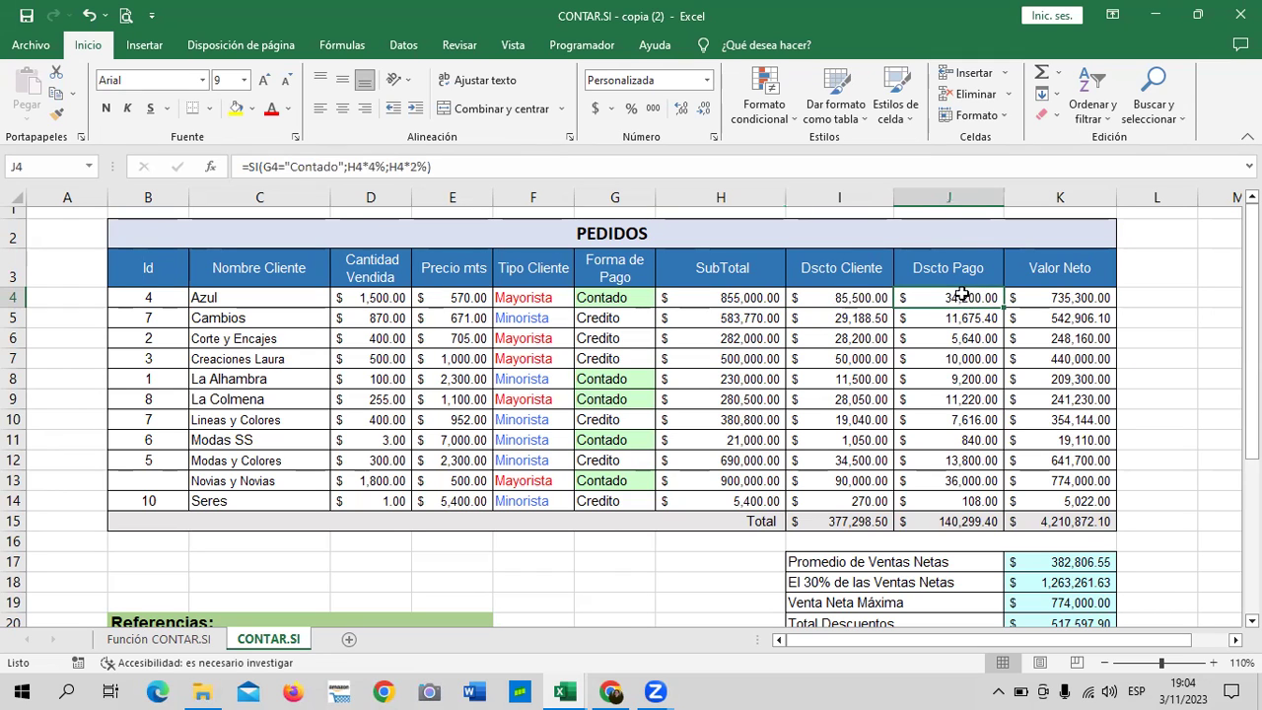
click(631, 316)
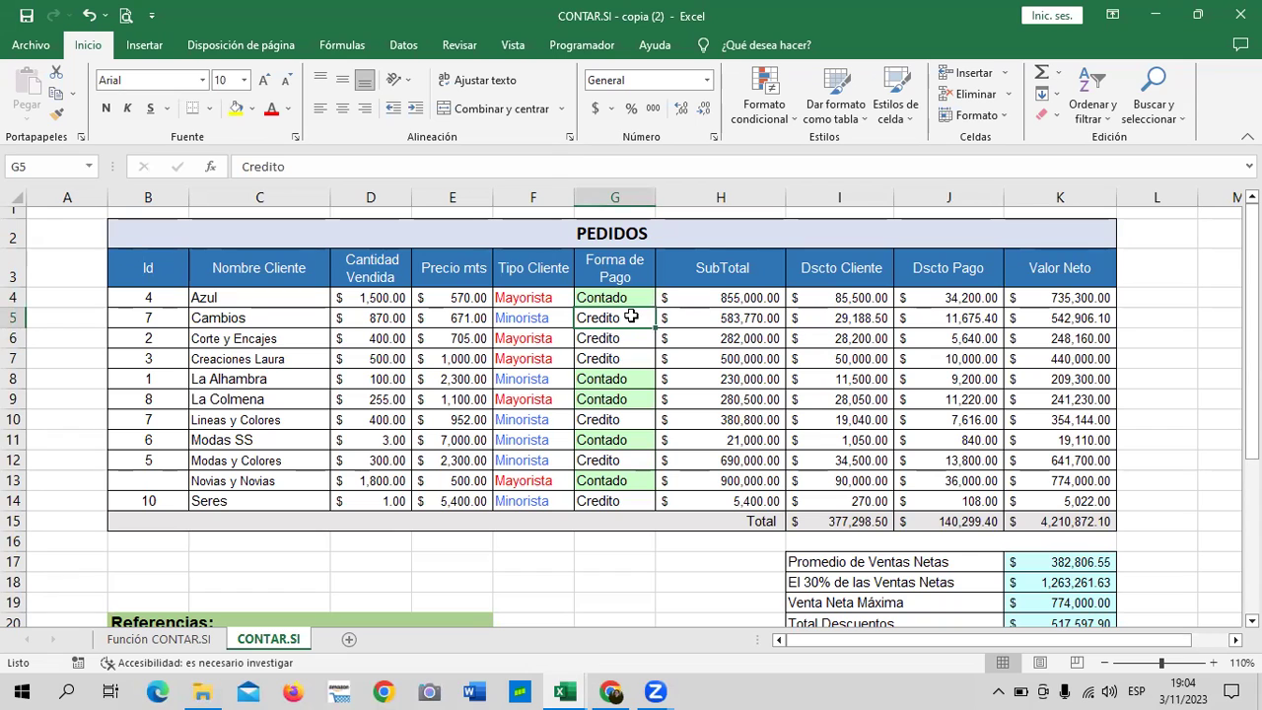
click(984, 302)
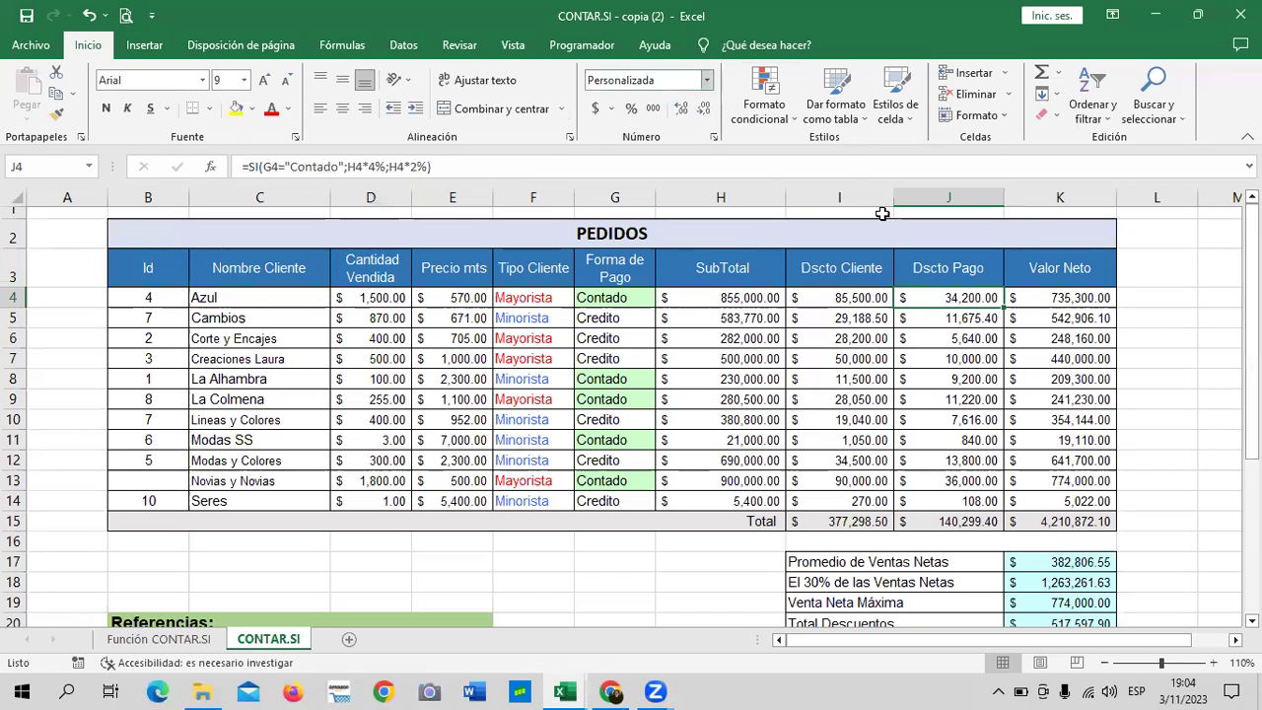
scroll(942, 451, down, 1)
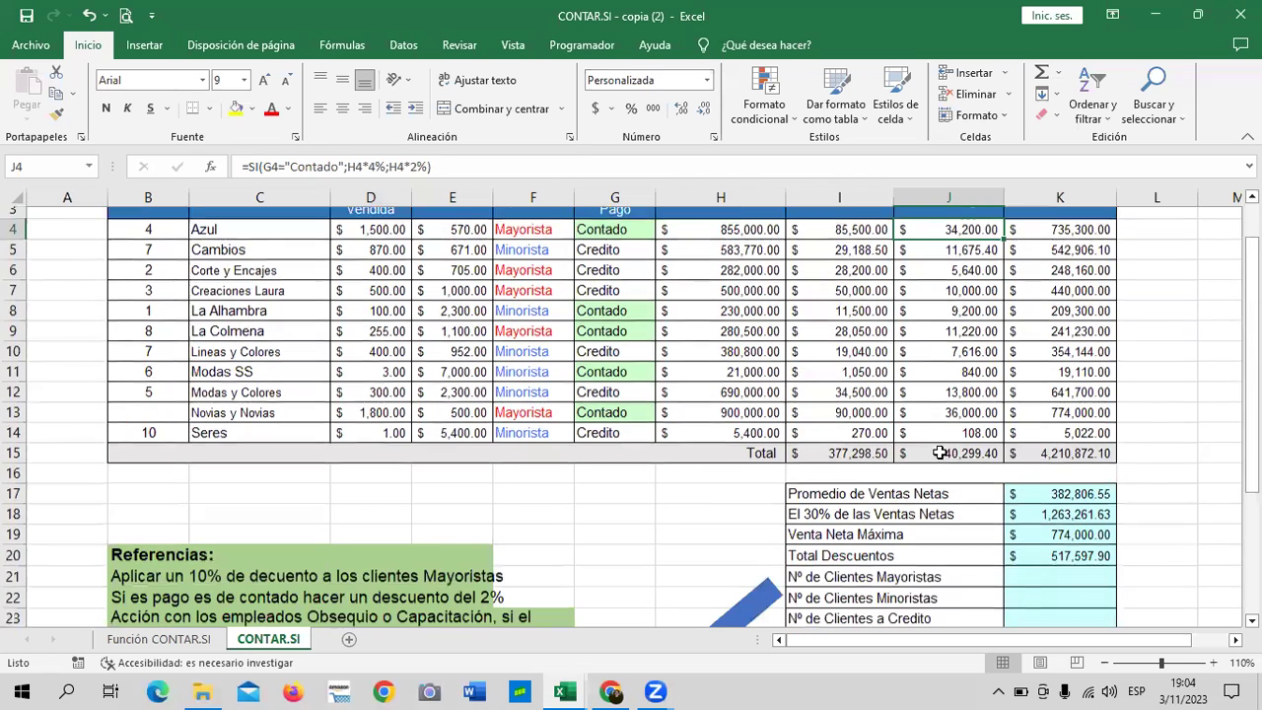
click(859, 441)
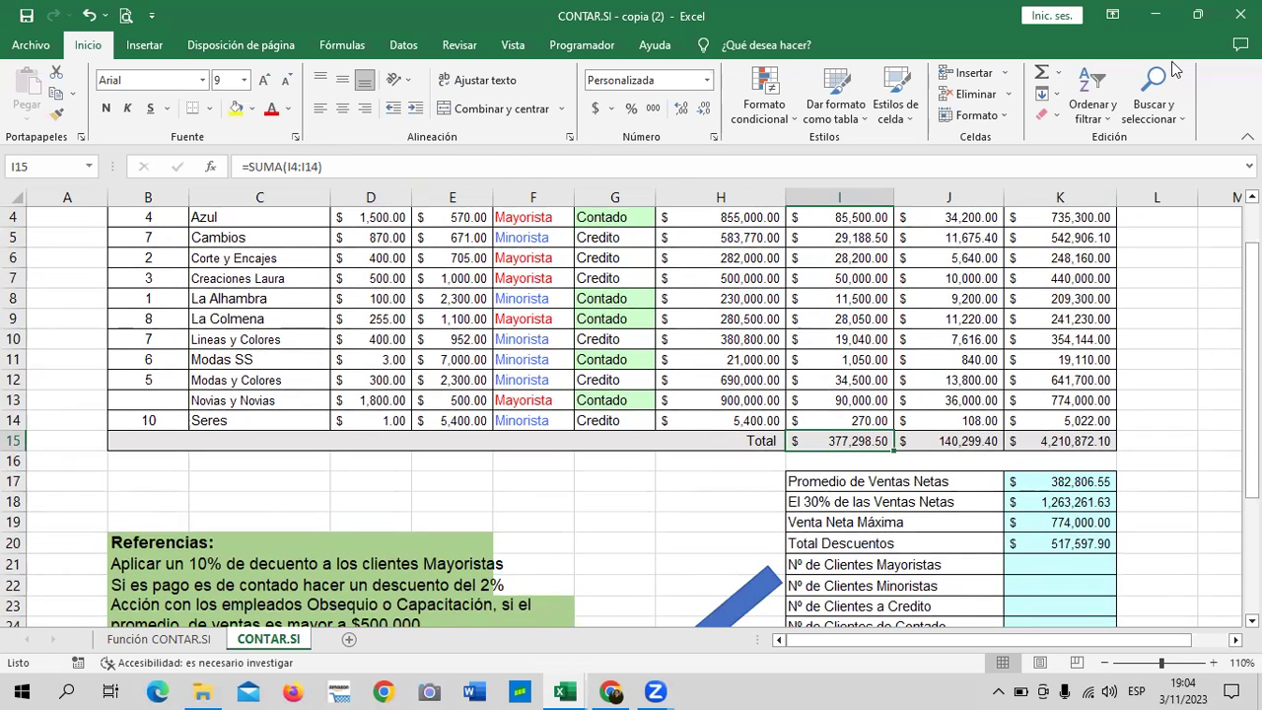
click(934, 441)
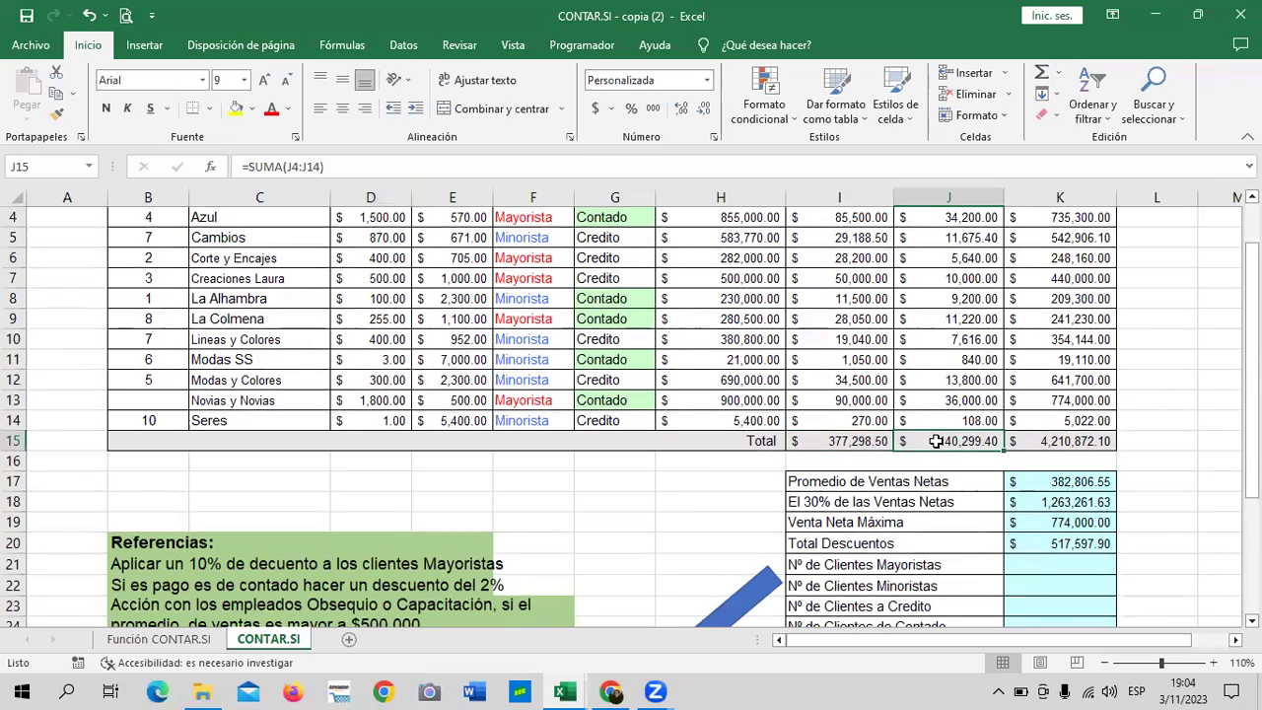
scroll(931, 444, up, 1)
scroll(927, 449, down, 1)
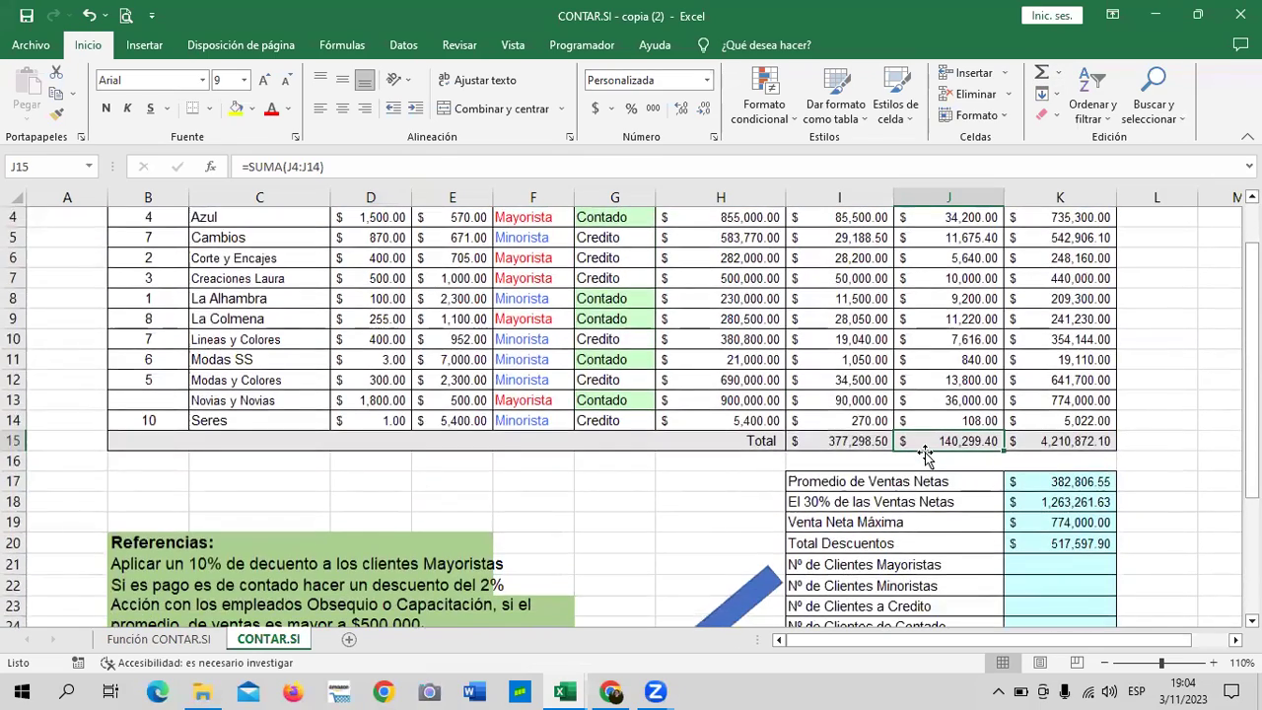
scroll(925, 455, up, 1)
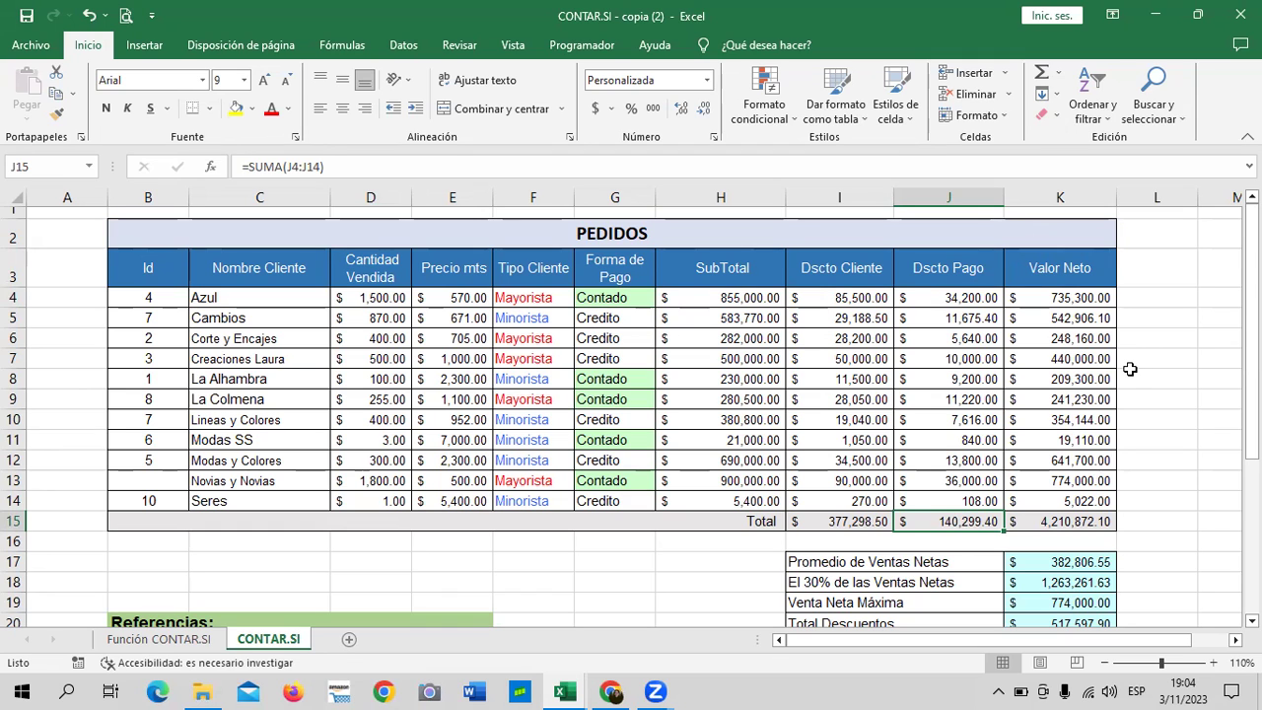
scroll(1141, 490, down, 2)
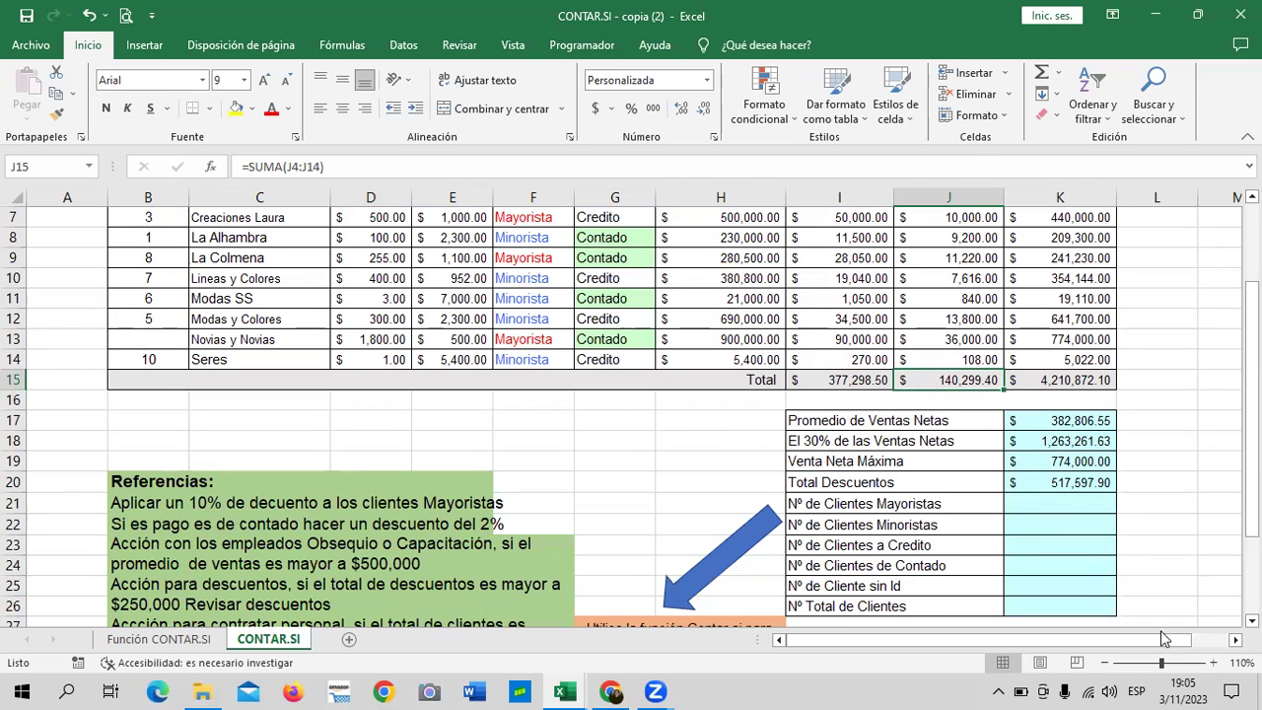
click(1212, 664)
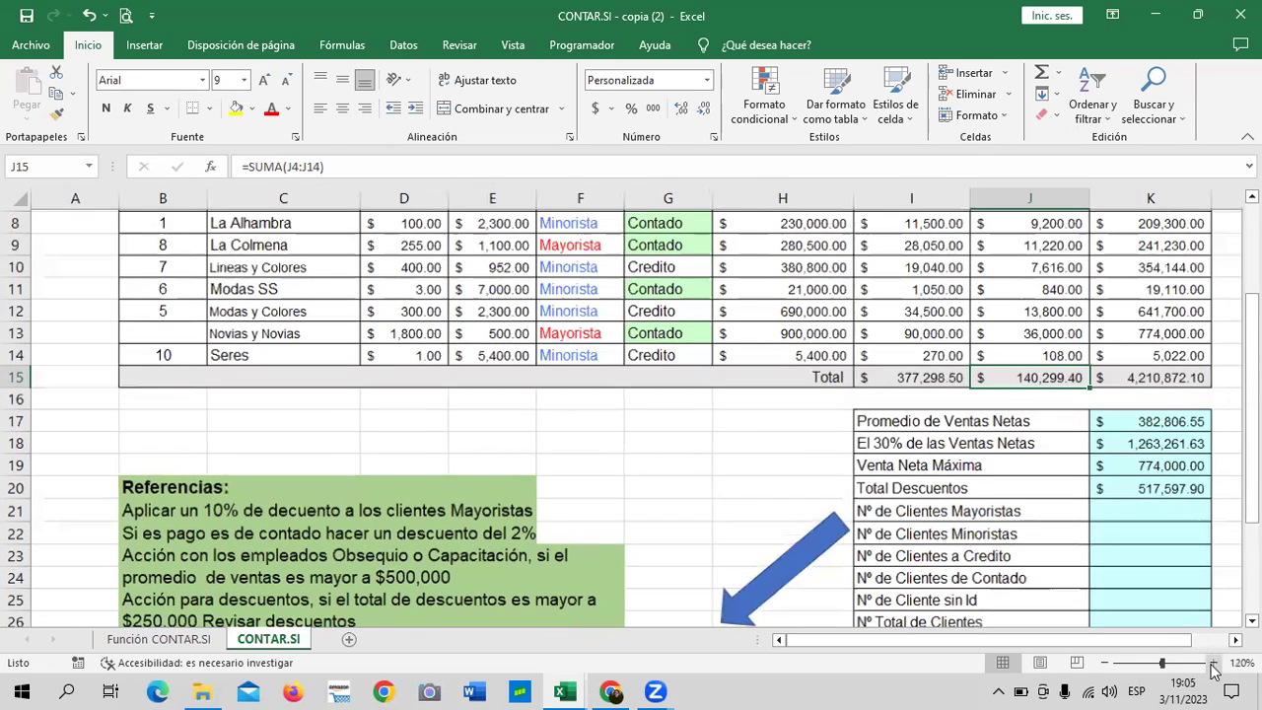
drag(1078, 641, 1114, 658)
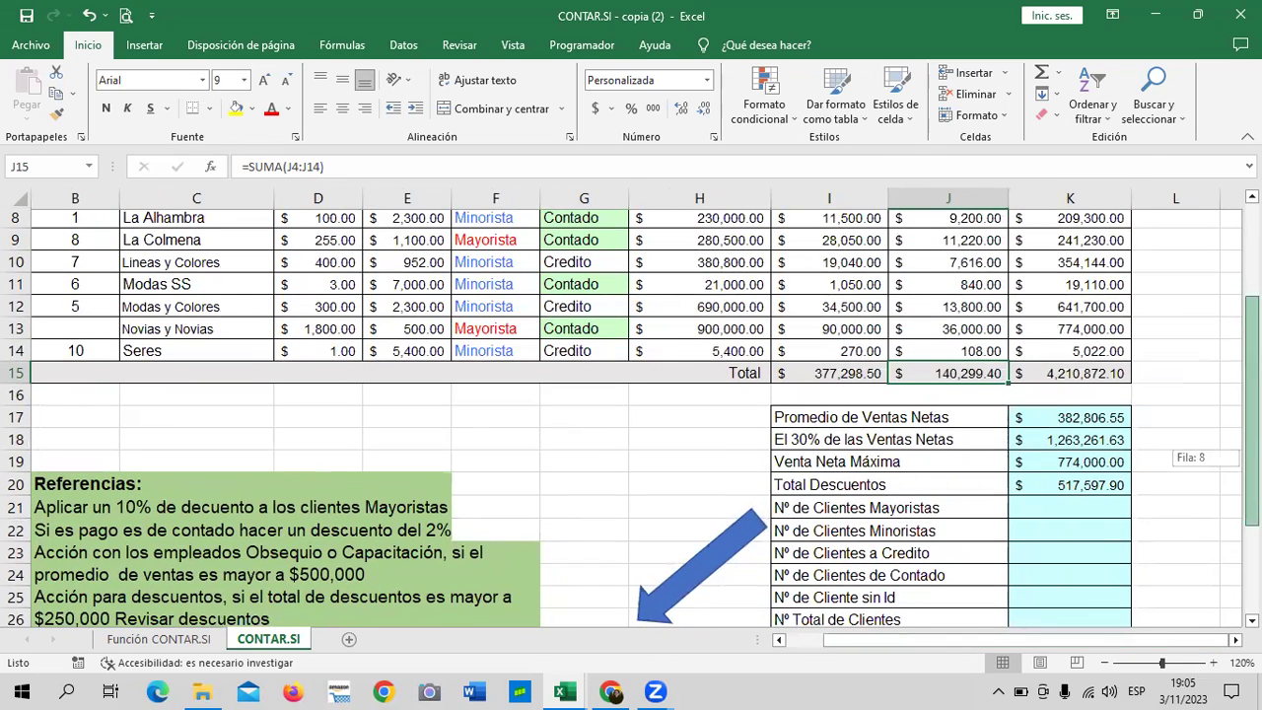
click(1102, 421)
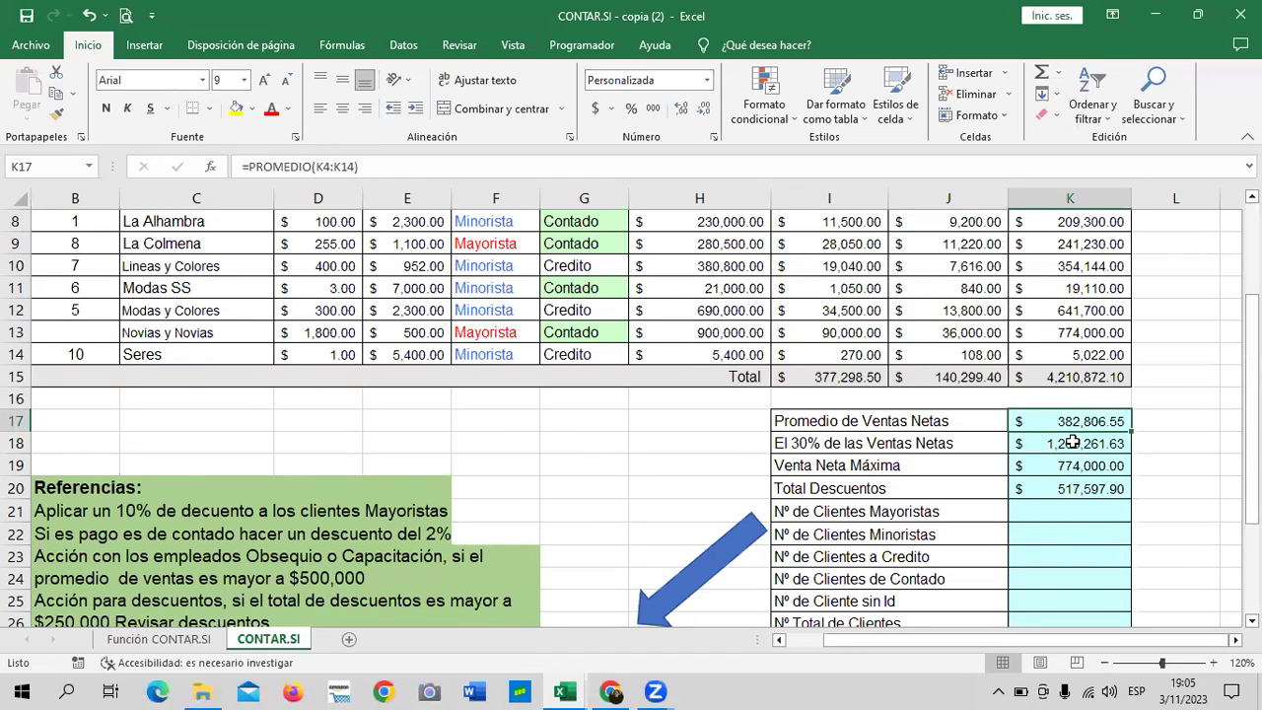
click(1073, 443)
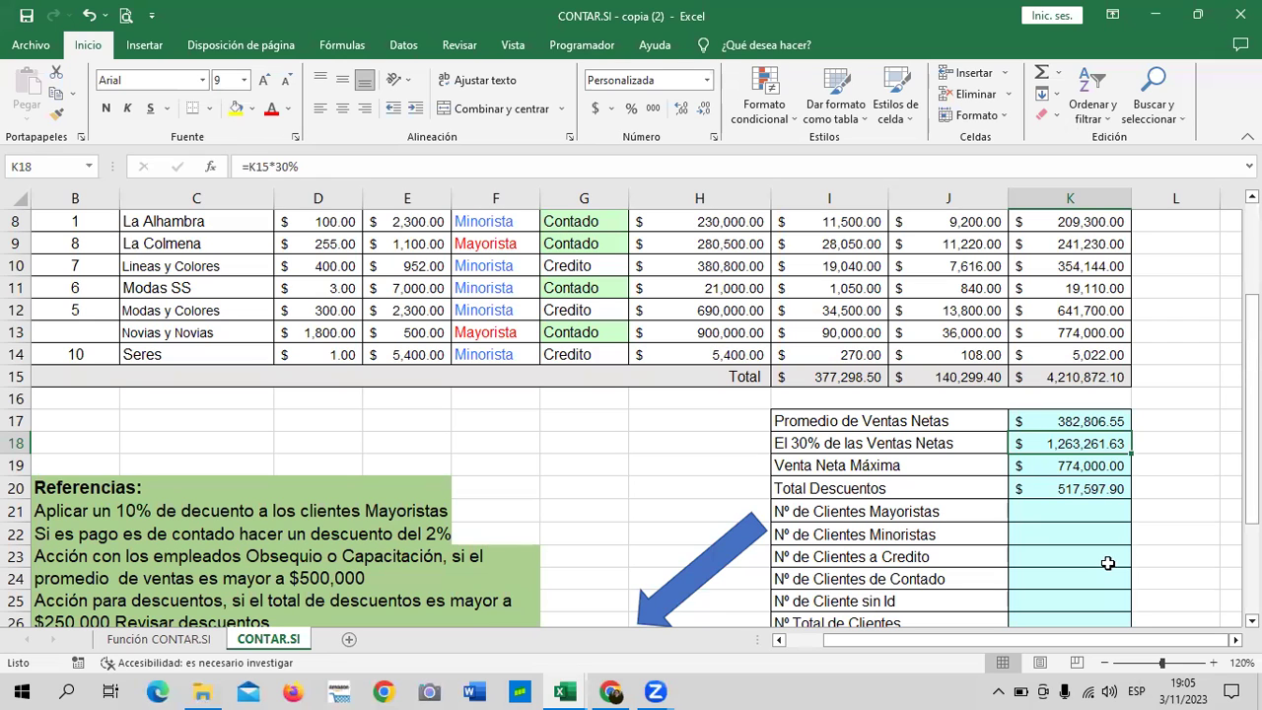
click(1062, 466)
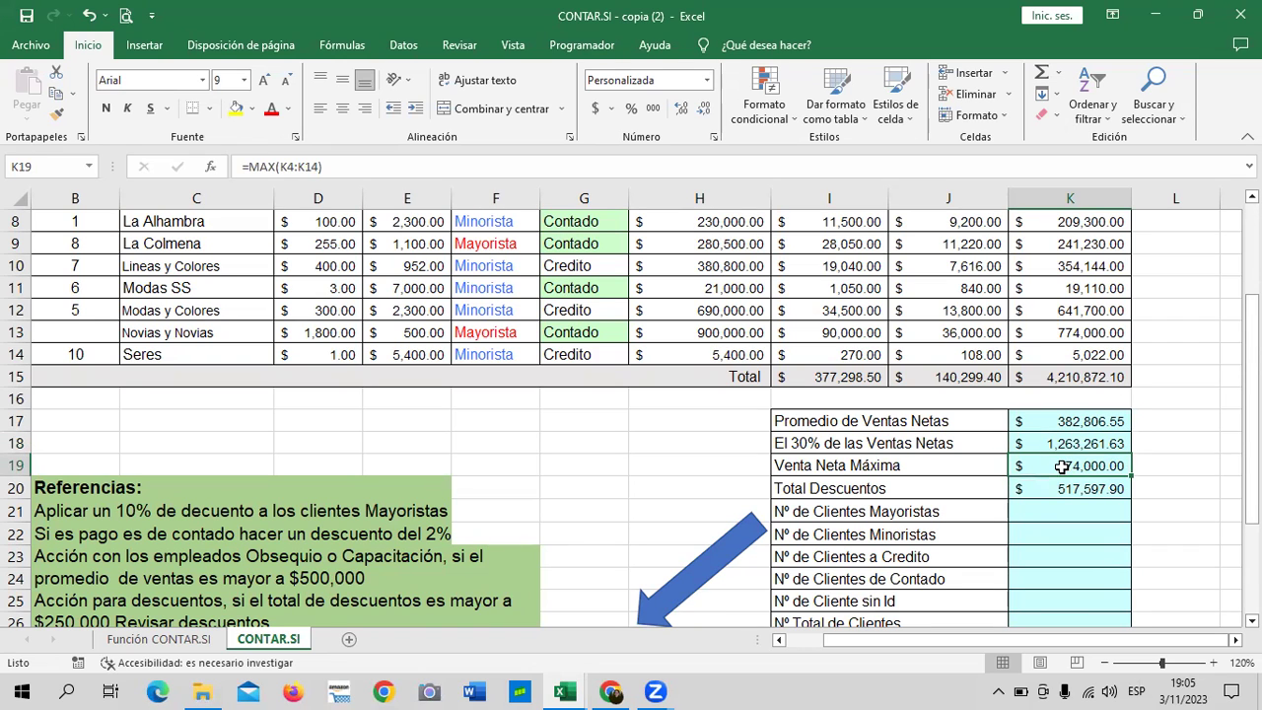
click(611, 167)
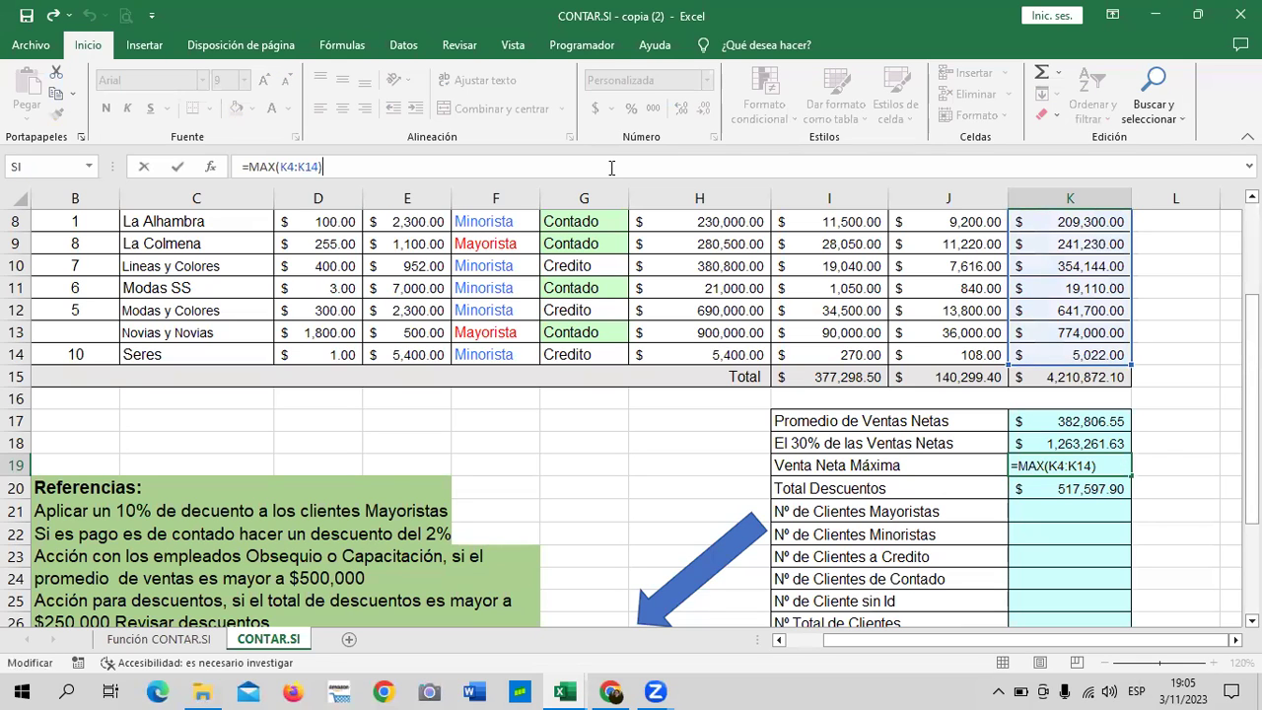
key(Return)
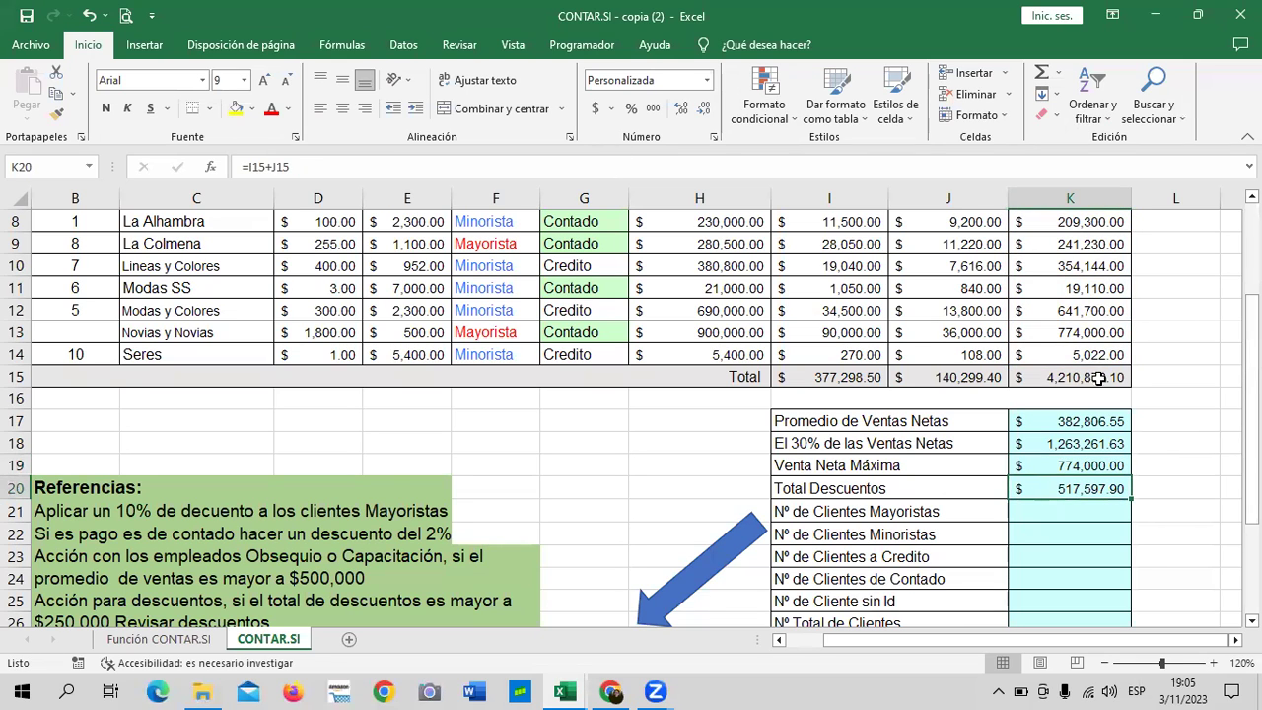
click(862, 383)
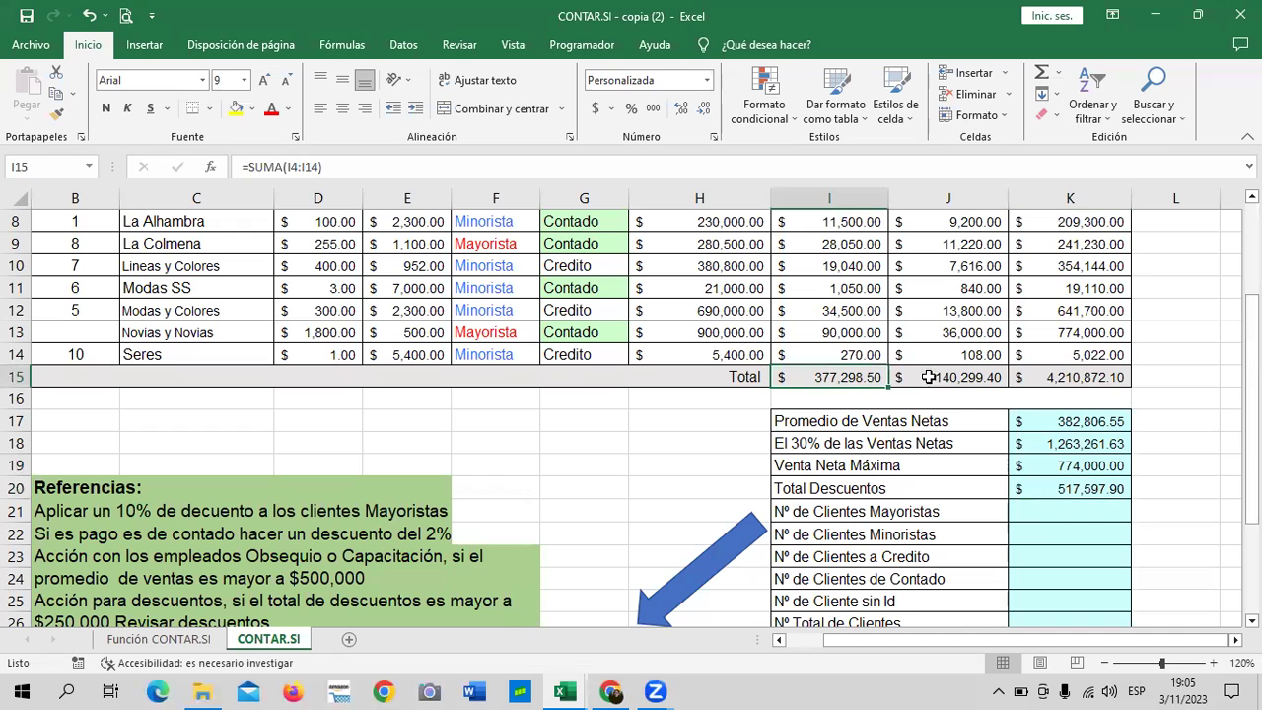
click(944, 376)
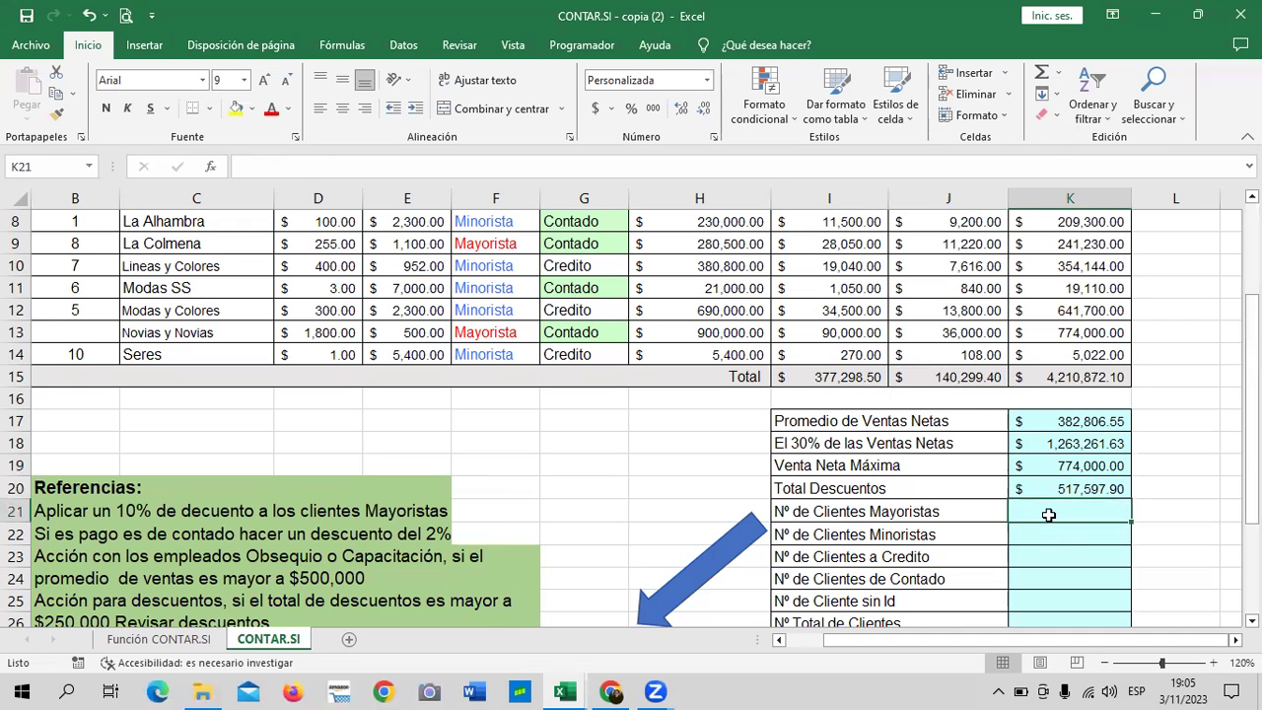
click(1048, 513)
Step: Begin a =CONTAR.SI( formula in K21 for the Mayorista client count
scroll(1048, 515, down, 1)
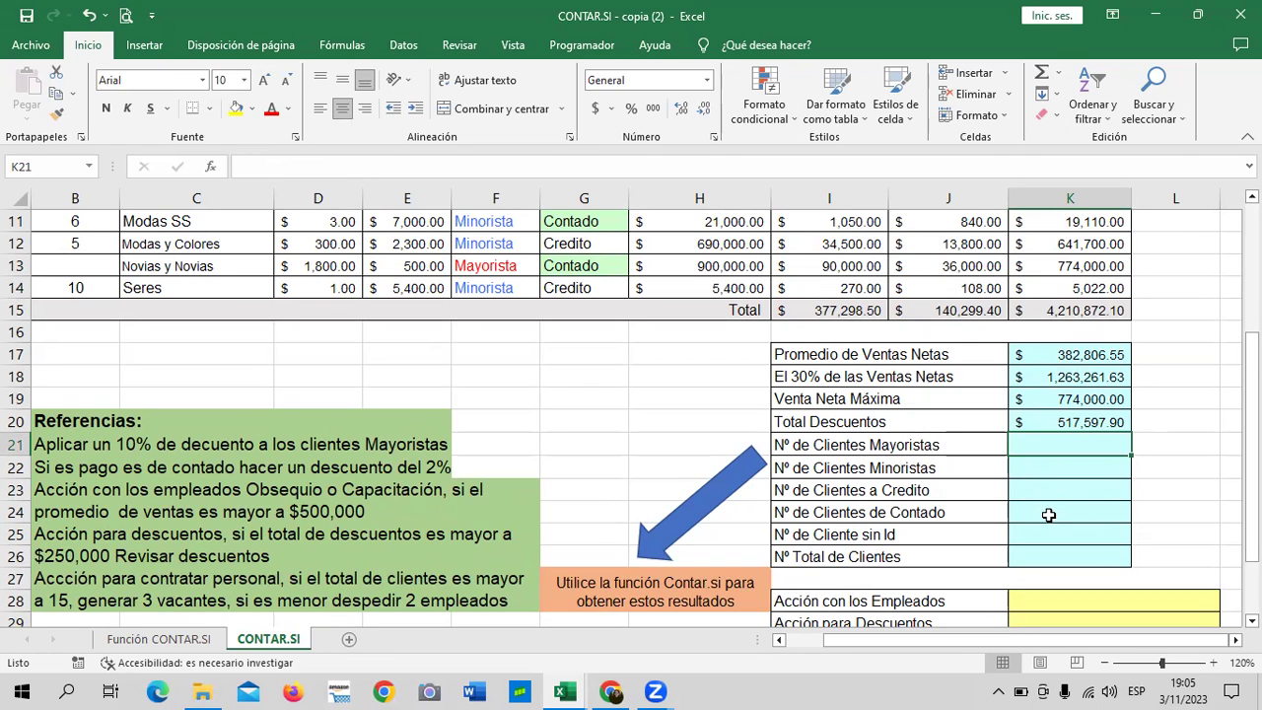
text(=con)
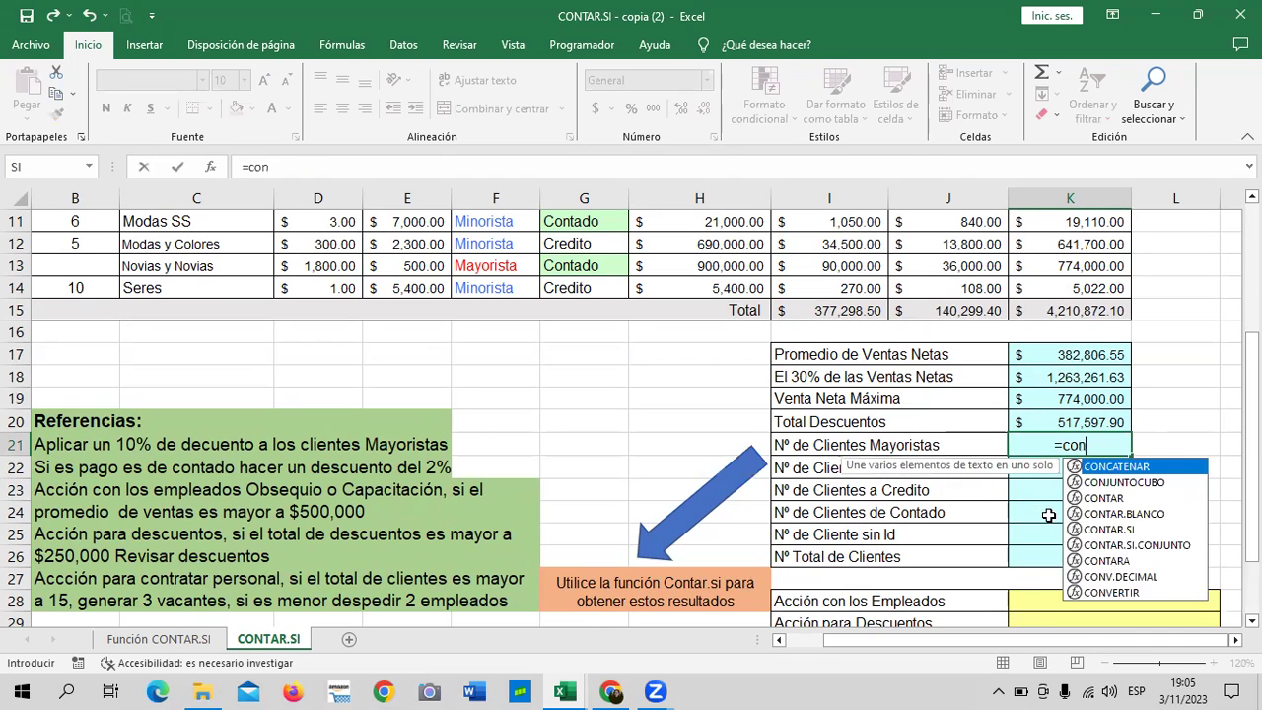
text(tar.si)
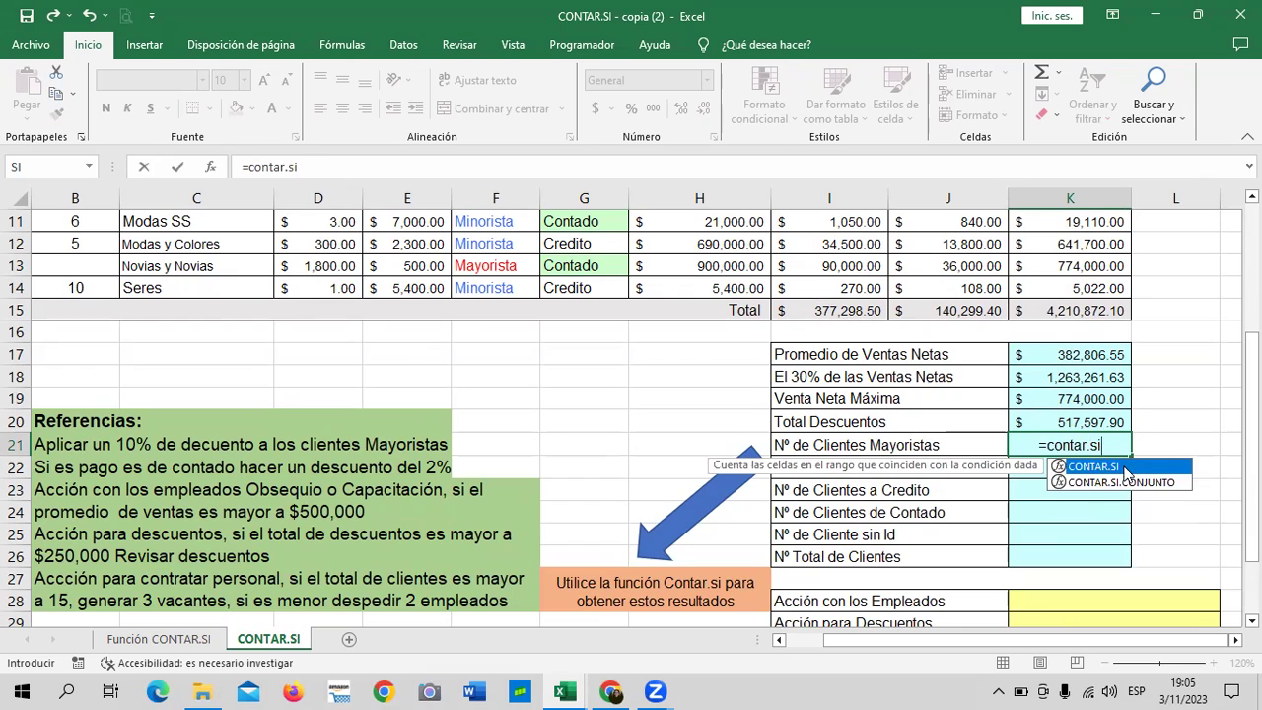
double_click(1124, 466)
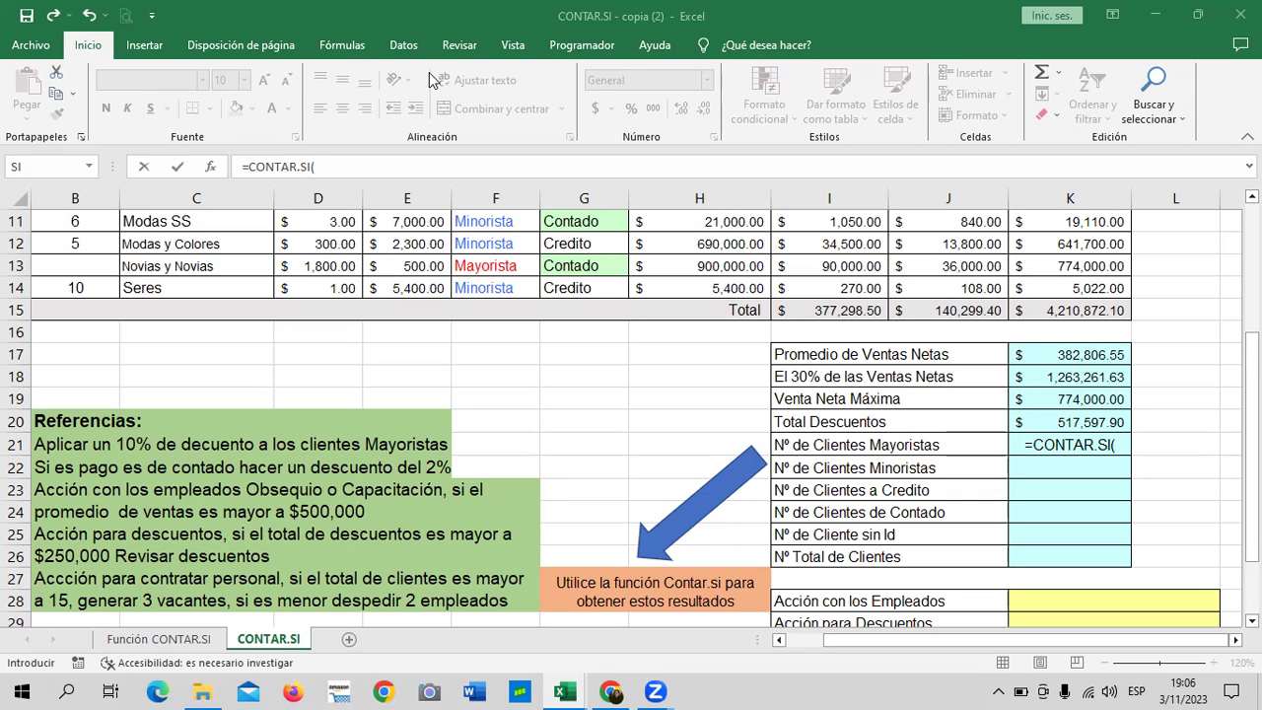
key(XF86AudioLowerVolume)
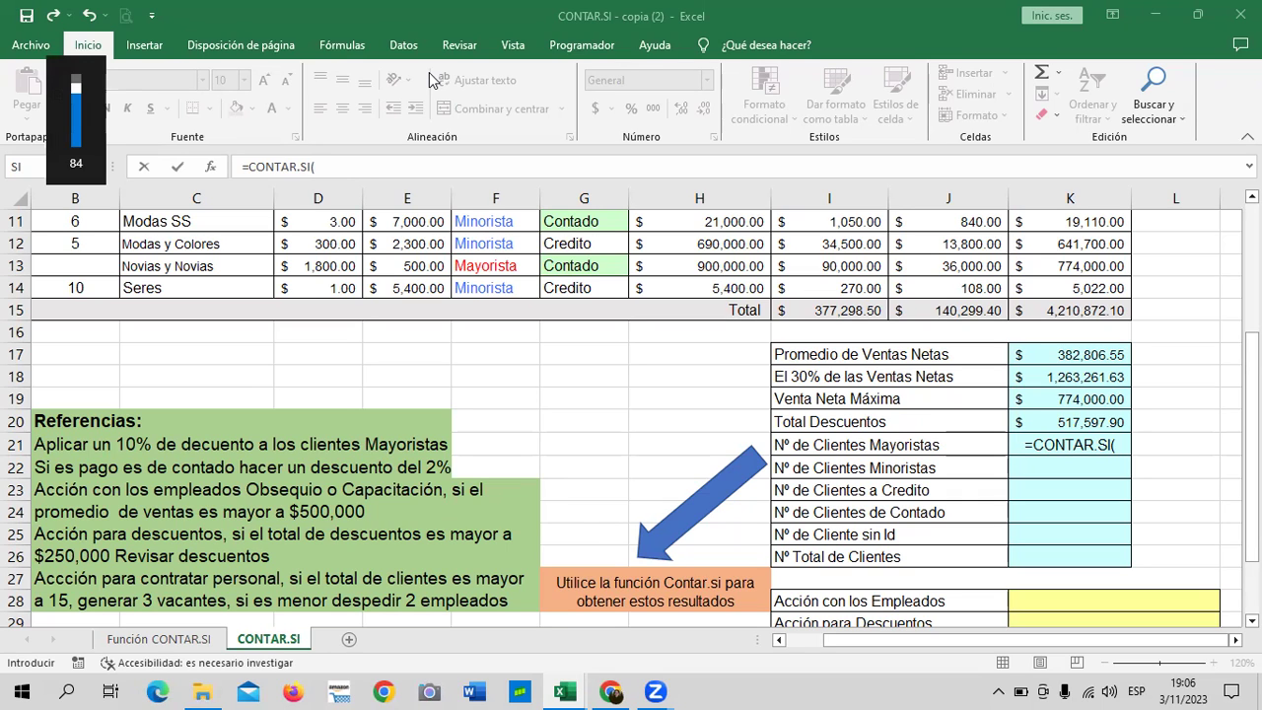
key(XF86AudioLowerVolume)
key(XF86MonBrightnessDown)
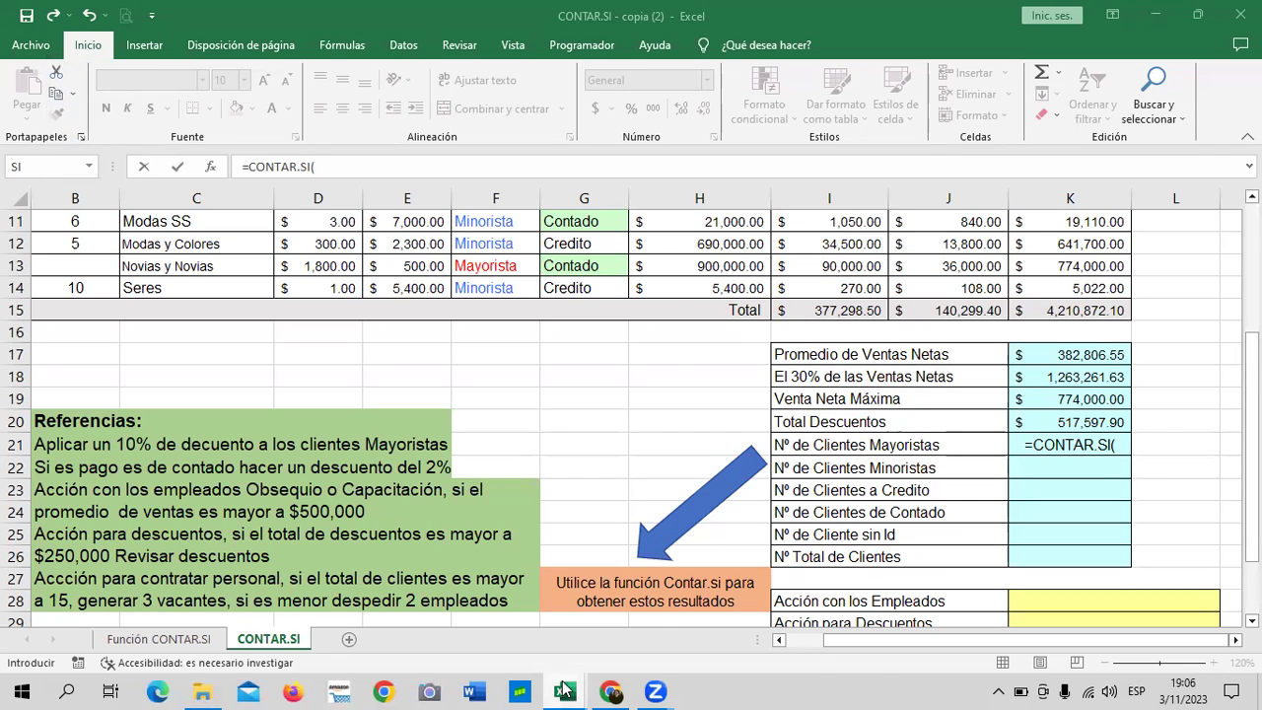
Step: Discard the unfinished CONTAR.SI formula with Esc, leaving Nº de Clientes Mayoristas empty
mouse_move(564, 690)
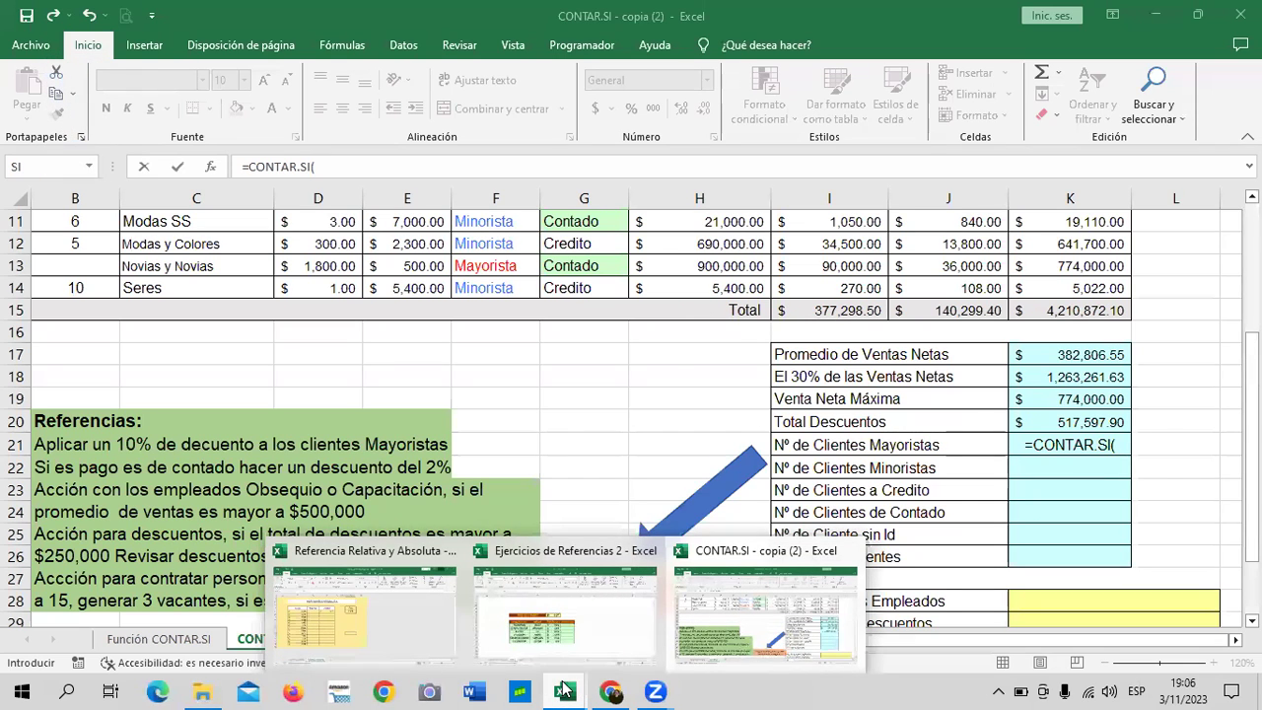
click(619, 607)
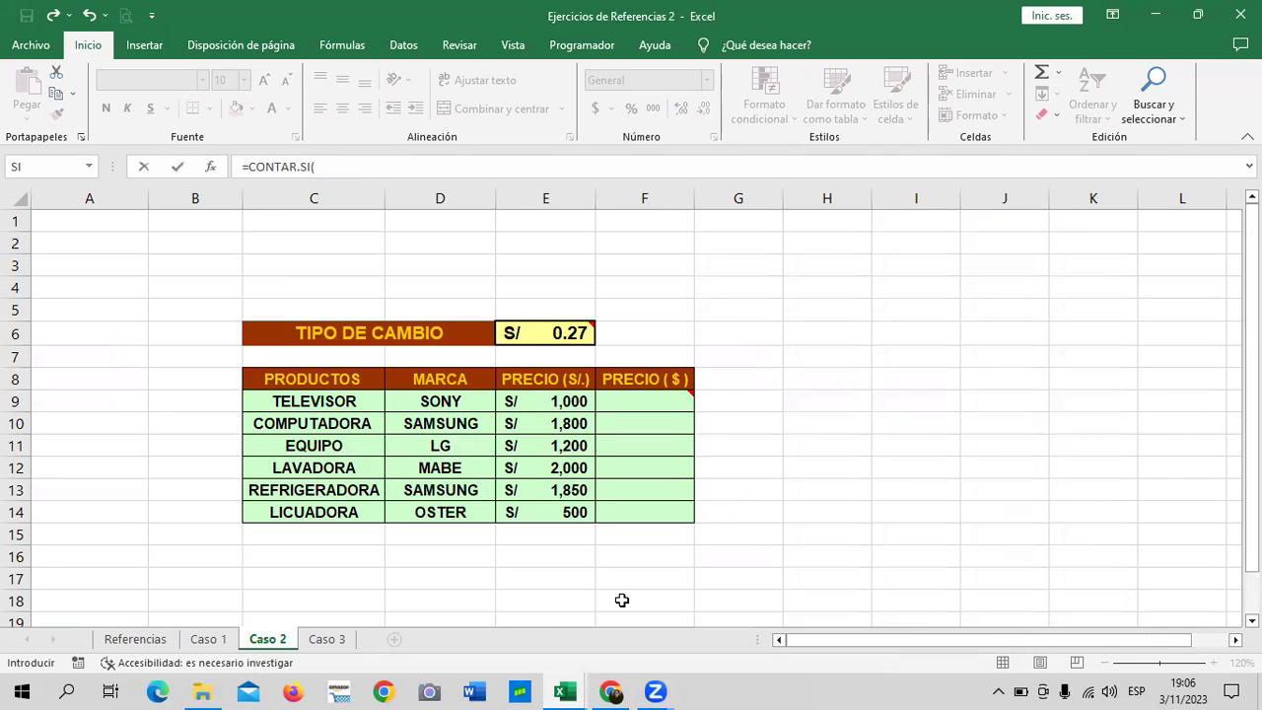
click(854, 329)
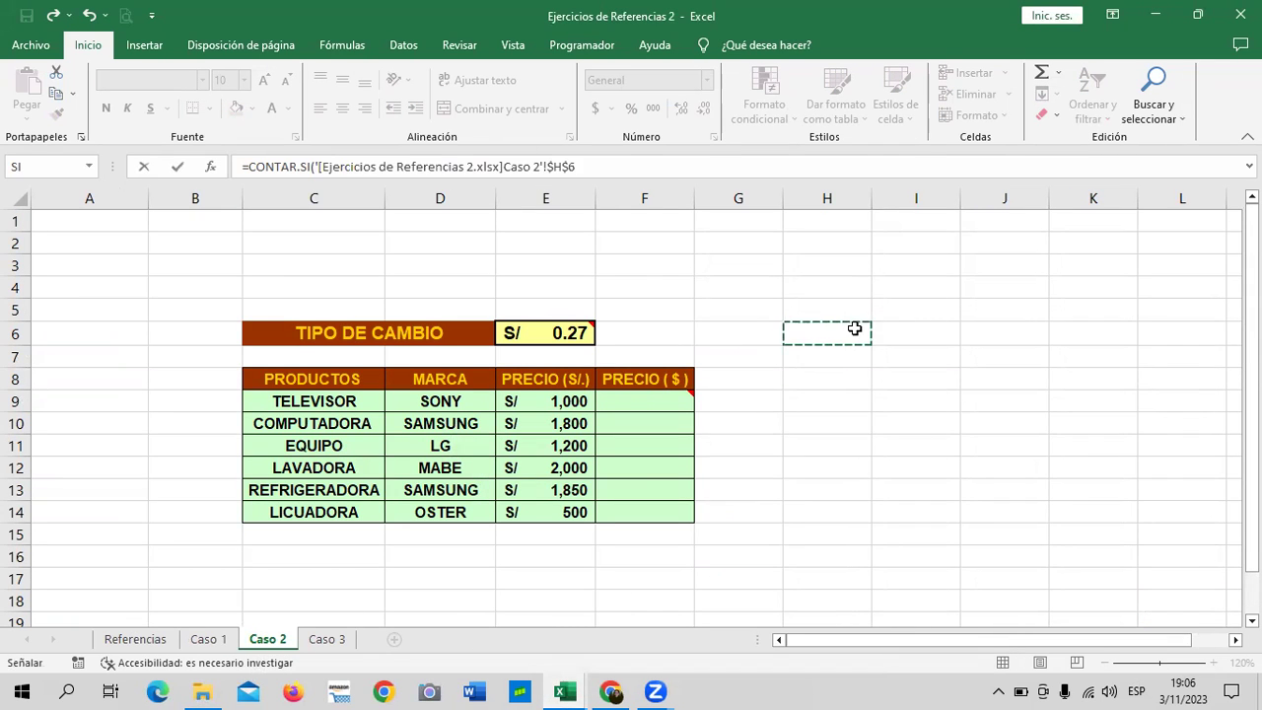
key(Escape)
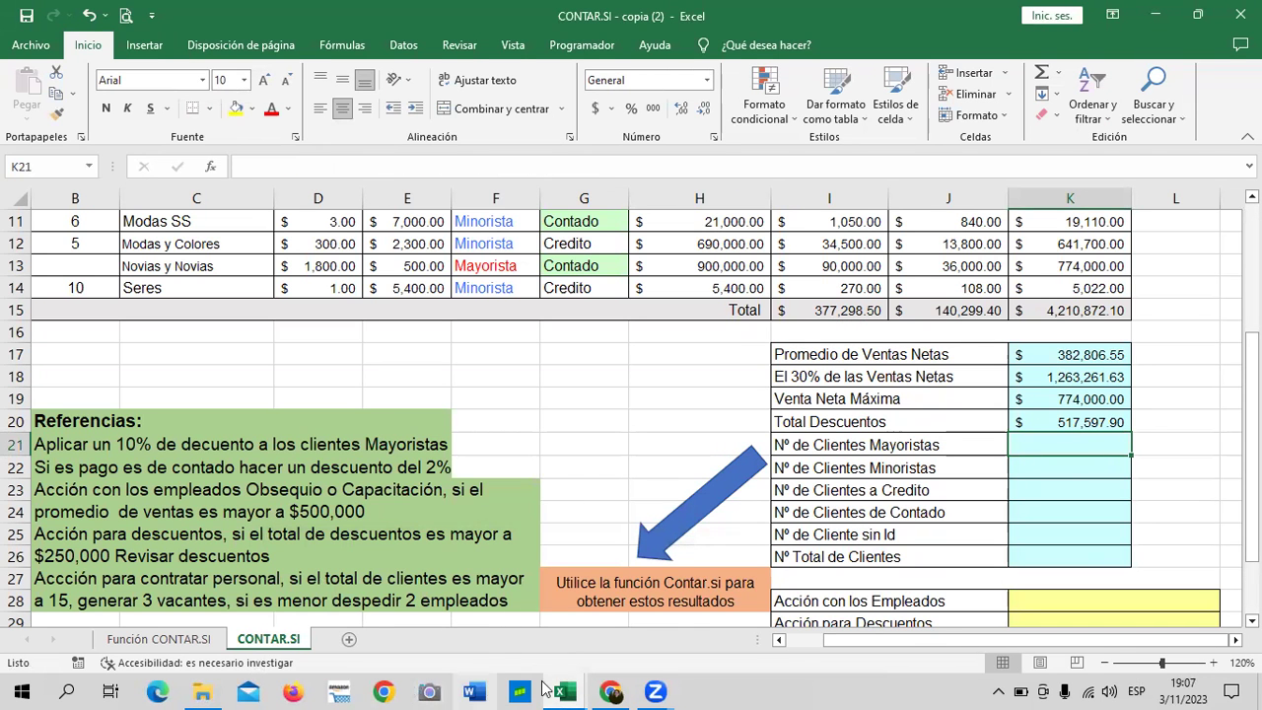
Step: Browse the Referencias and Caso 1 sheets, ending on Caso 2's 0.27 exchange rate in E6
mouse_move(560, 691)
click(600, 602)
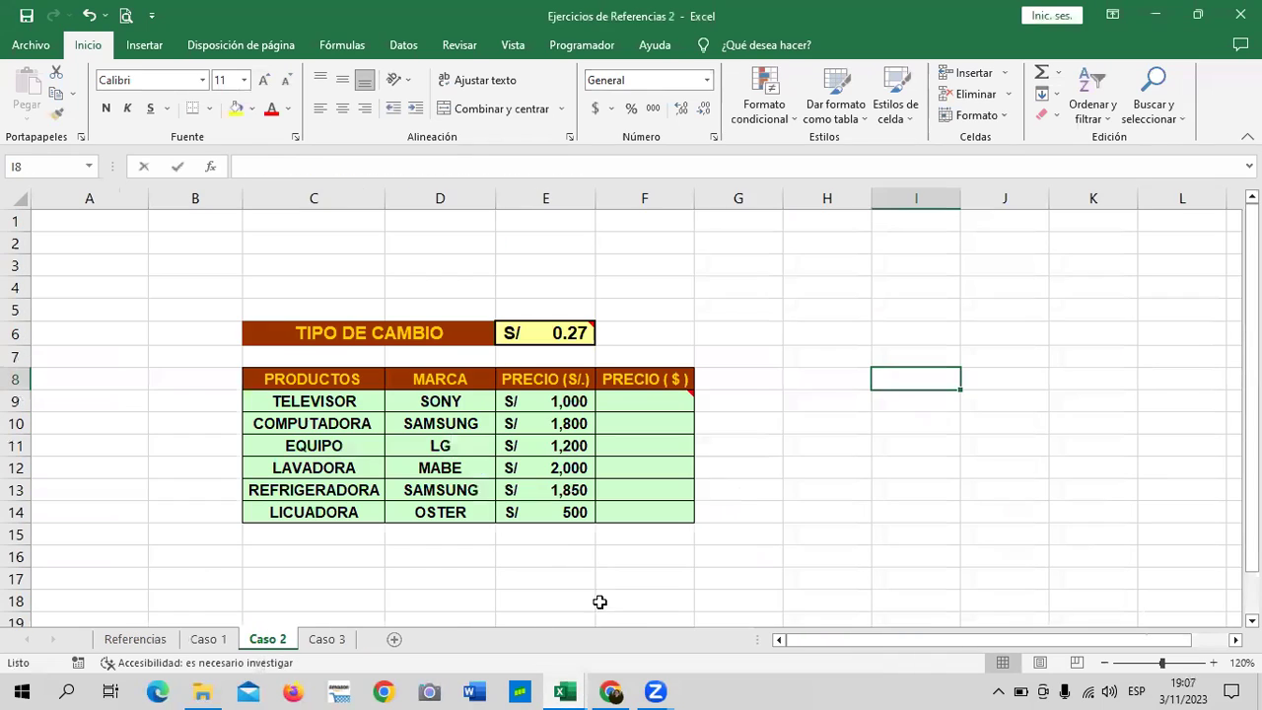
click(810, 383)
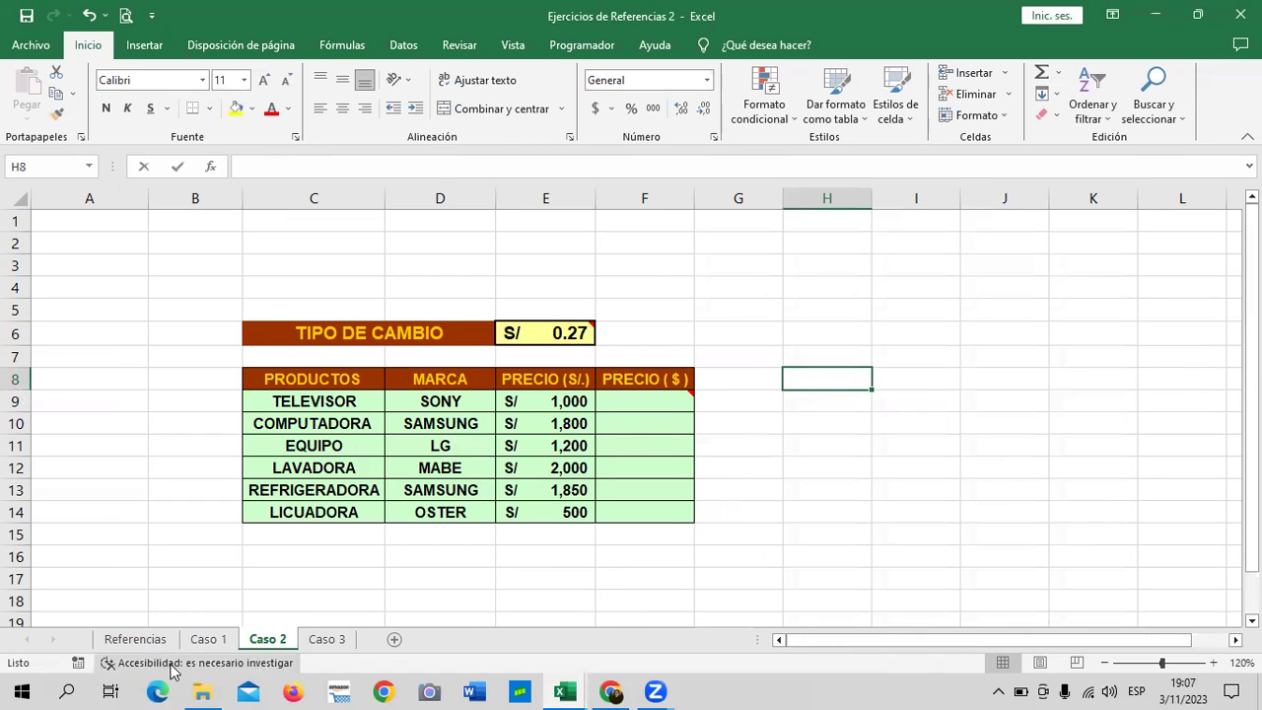
click(138, 640)
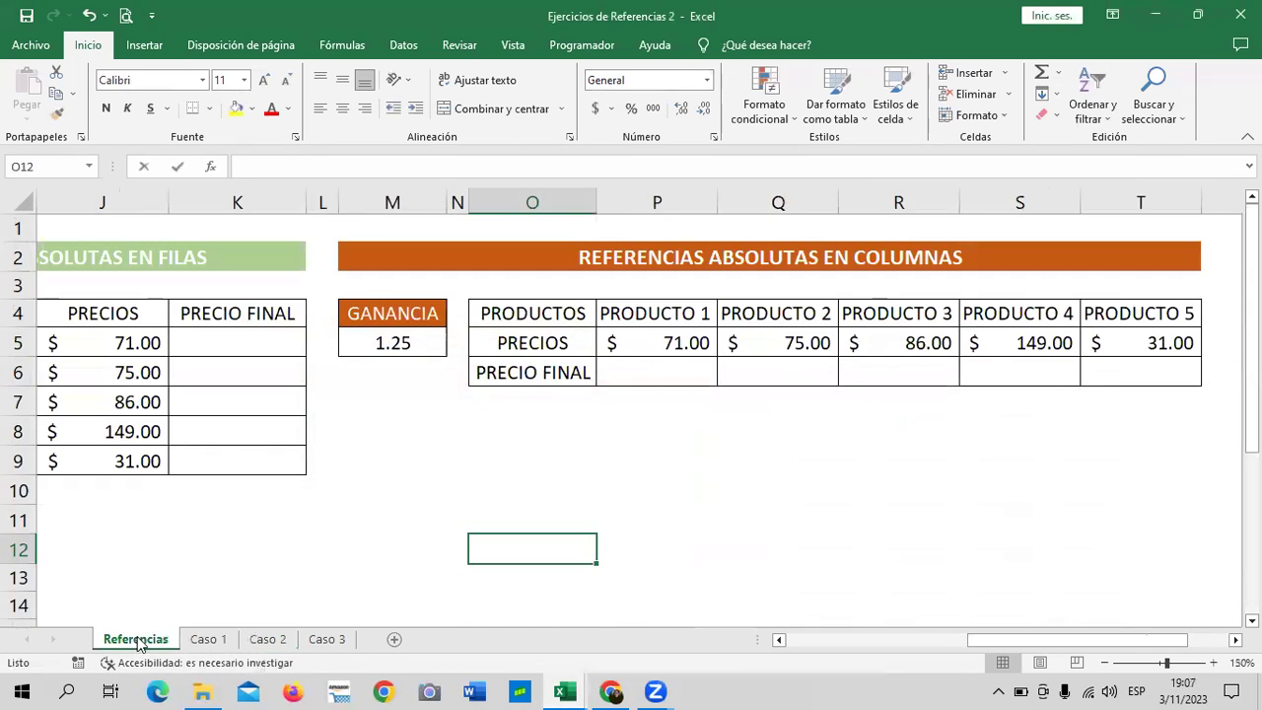
mouse_move(992, 641)
mouse_down()
mouse_move(779, 641)
mouse_move(919, 636)
mouse_up()
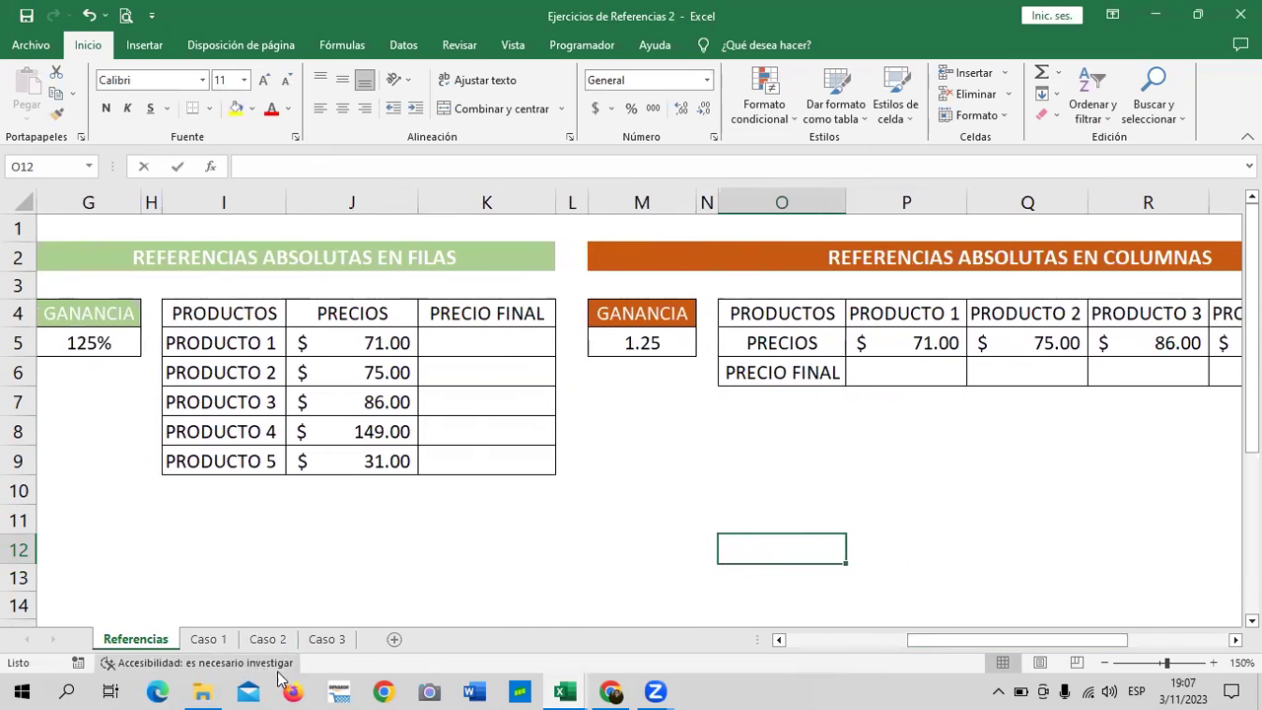
click(209, 641)
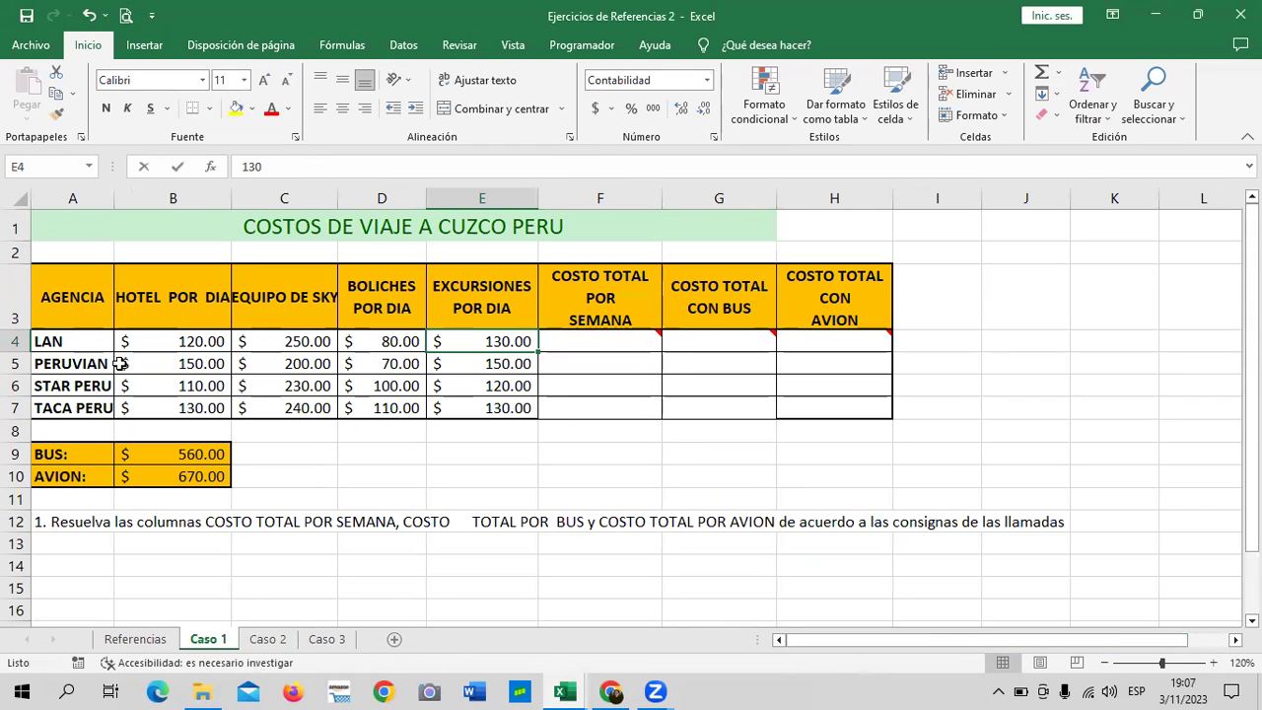
click(179, 451)
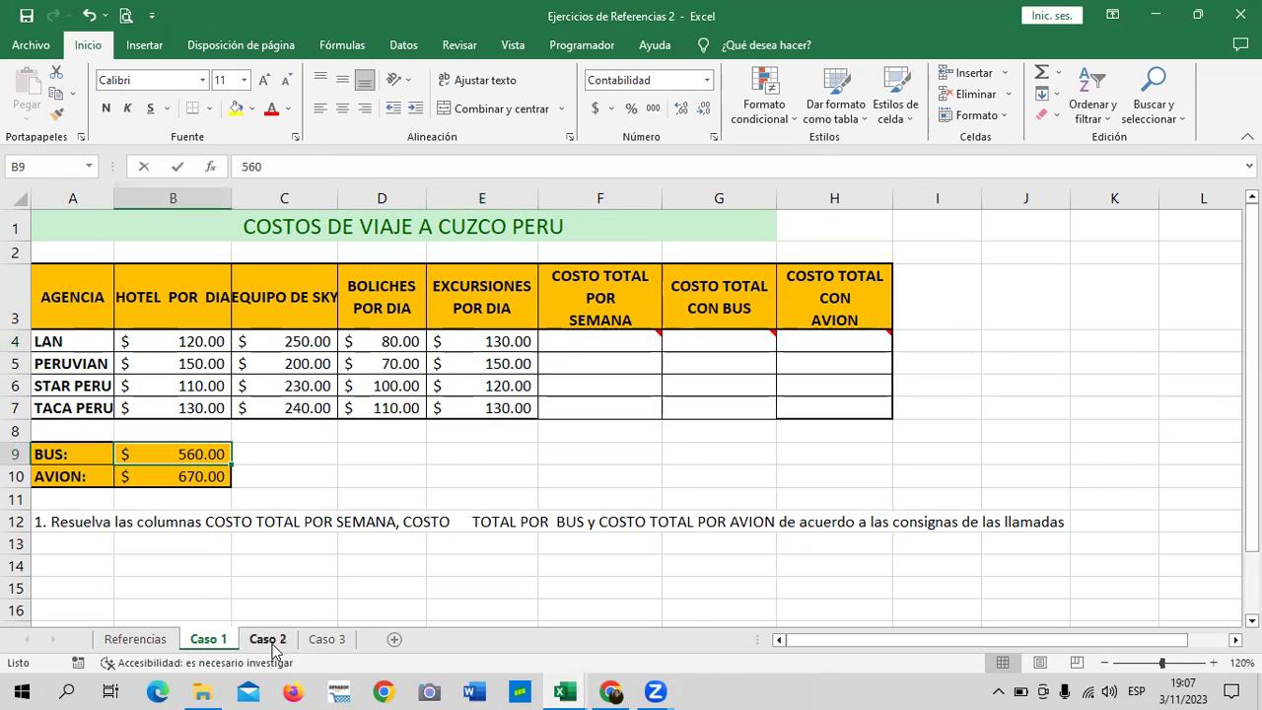
click(268, 640)
click(547, 335)
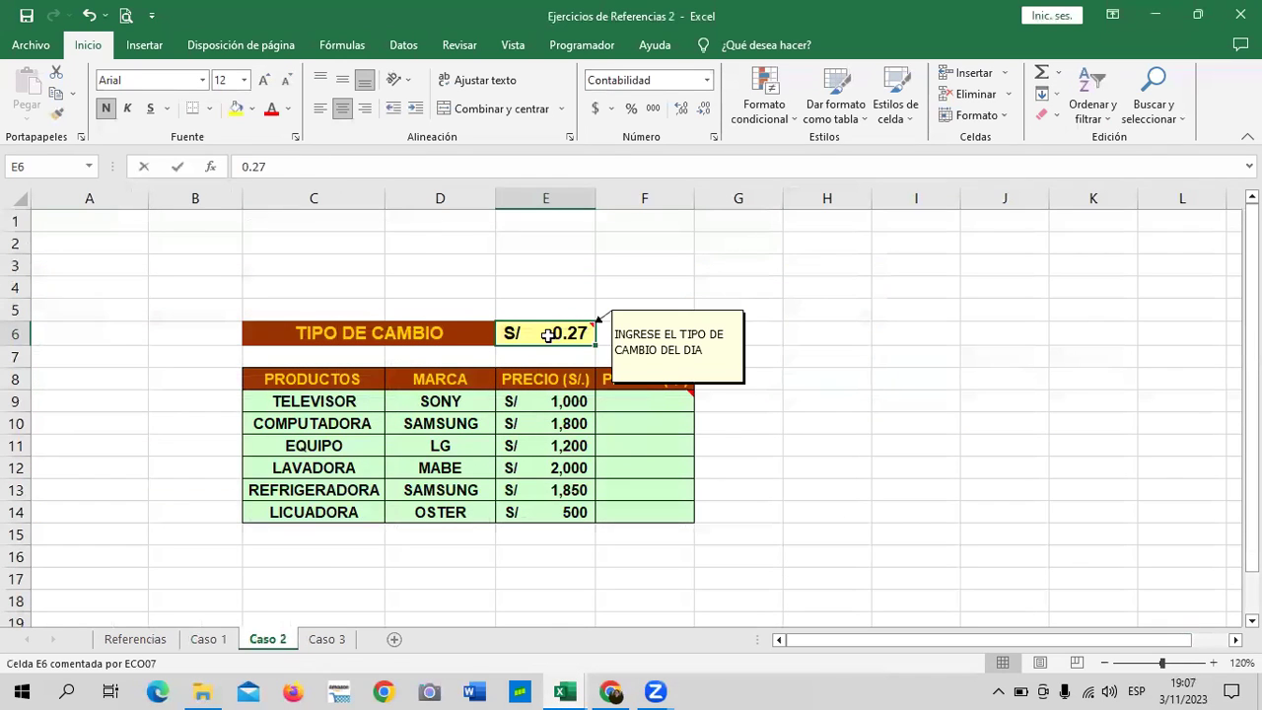
Step: Review the Caso 3 PLANILLA rates: ISSS 3.25%, Renta 10% and AFP 6.25%
click(327, 639)
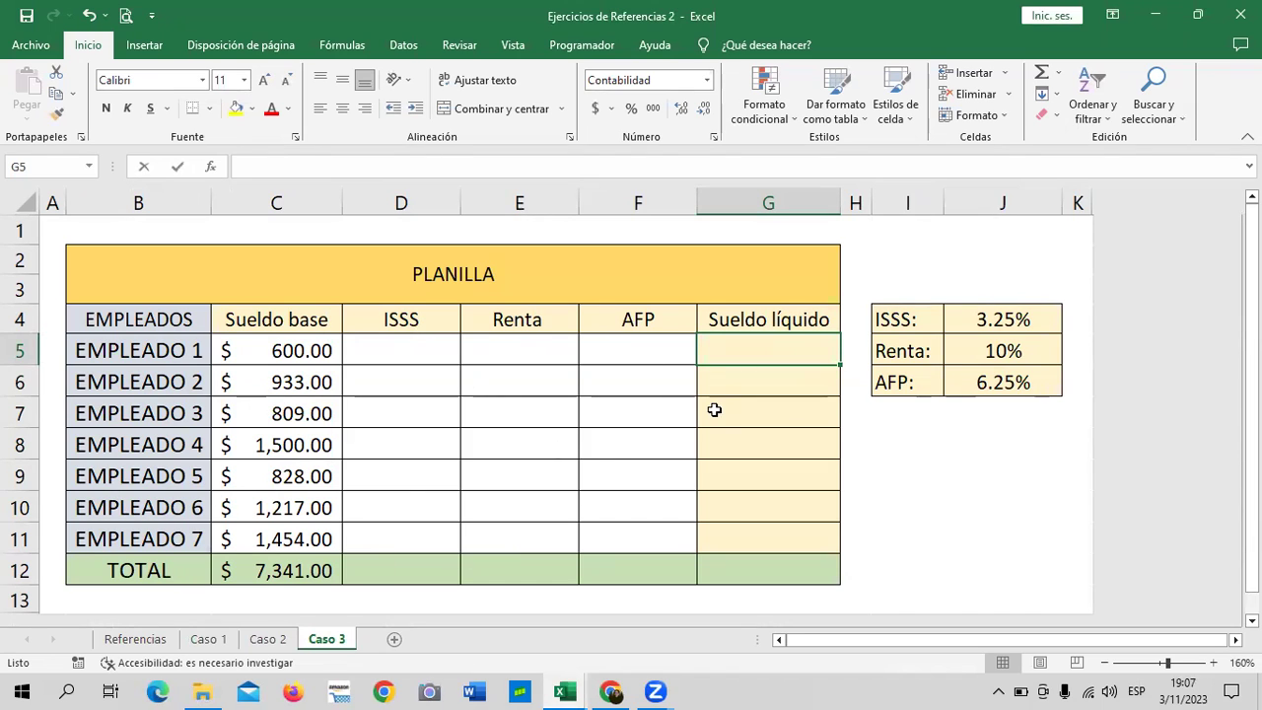
click(1014, 319)
click(986, 351)
click(971, 372)
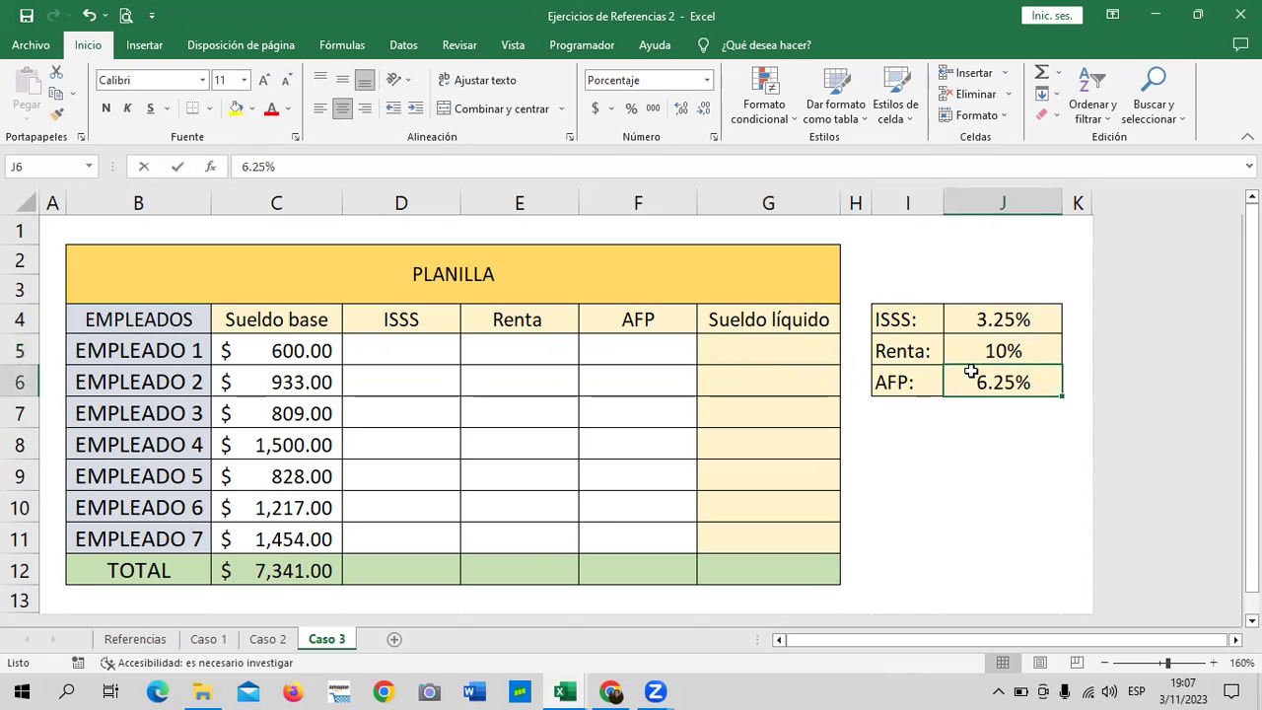
click(979, 320)
click(980, 352)
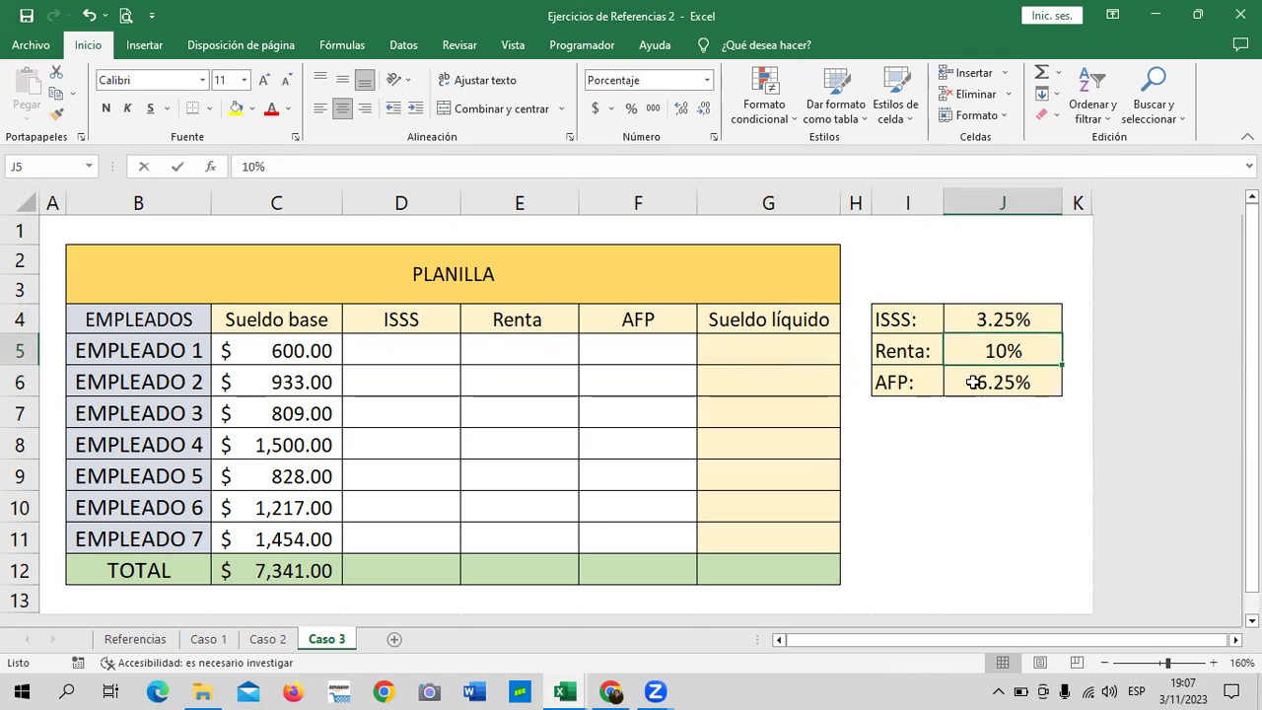
click(973, 382)
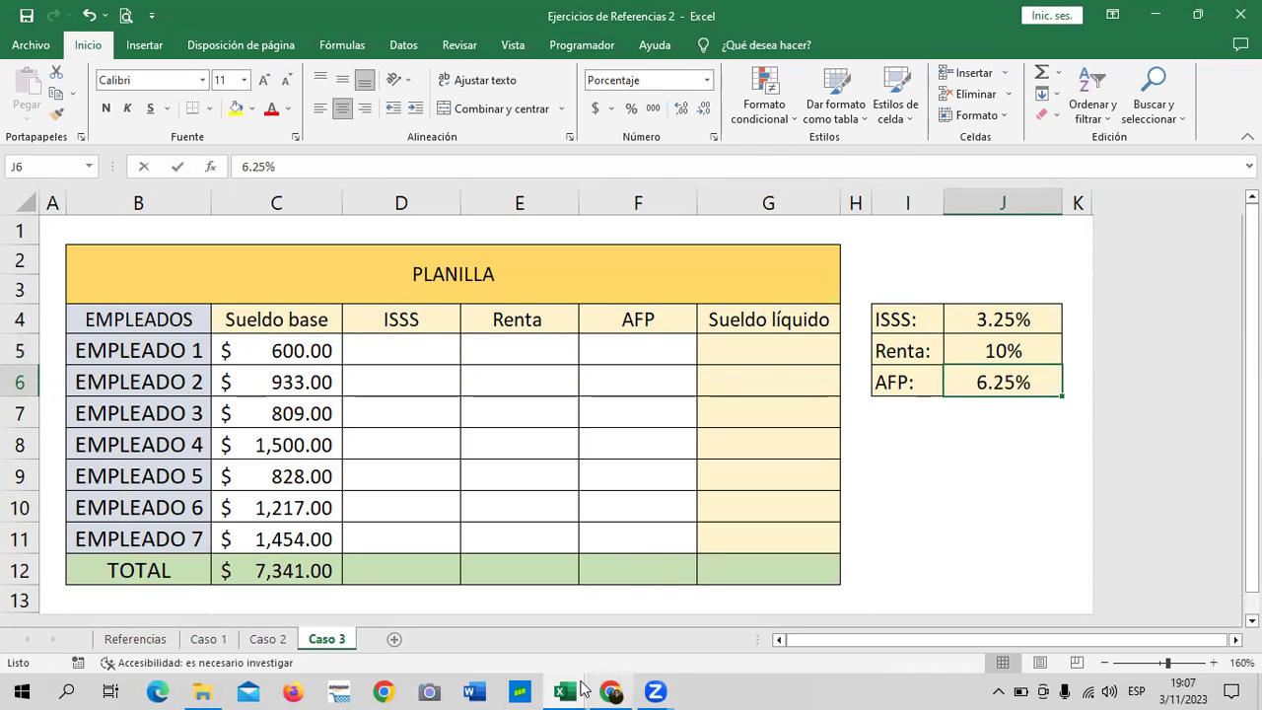
Step: Glance over the Referencia Relativa and Absoluta sheets, then return to CONTAR.SI - copia (2)
mouse_move(582, 687)
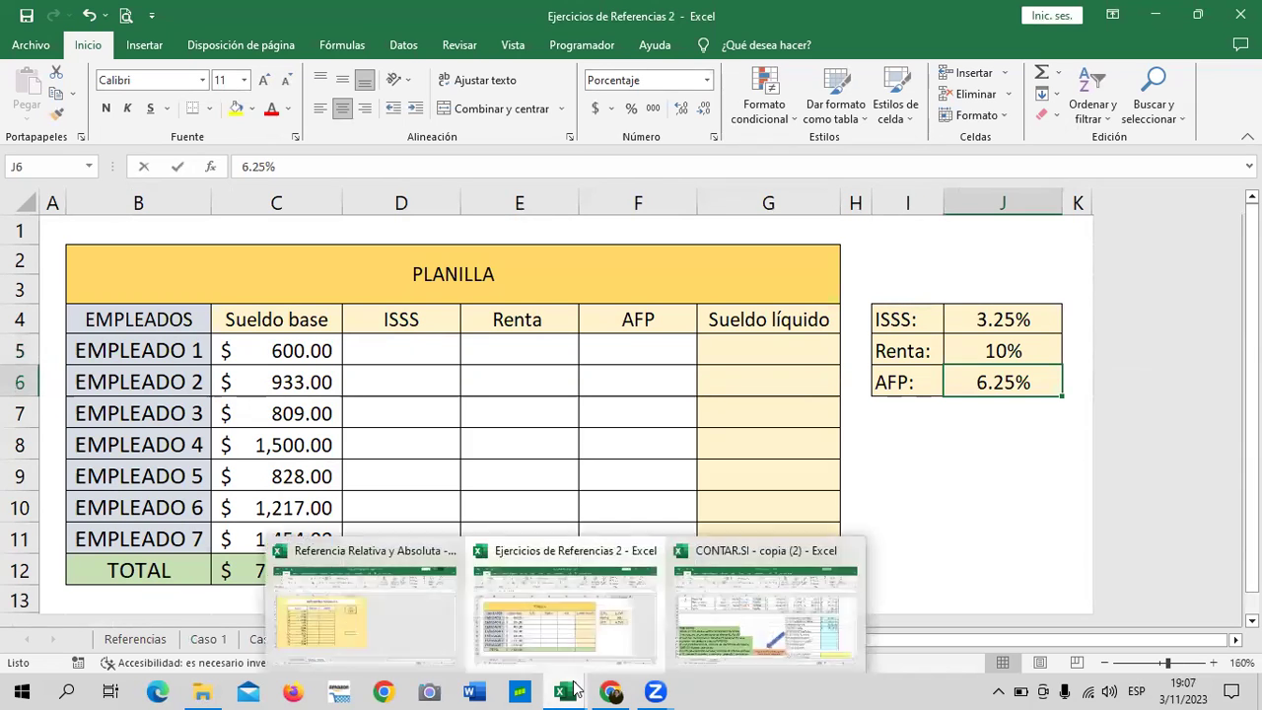
click(367, 589)
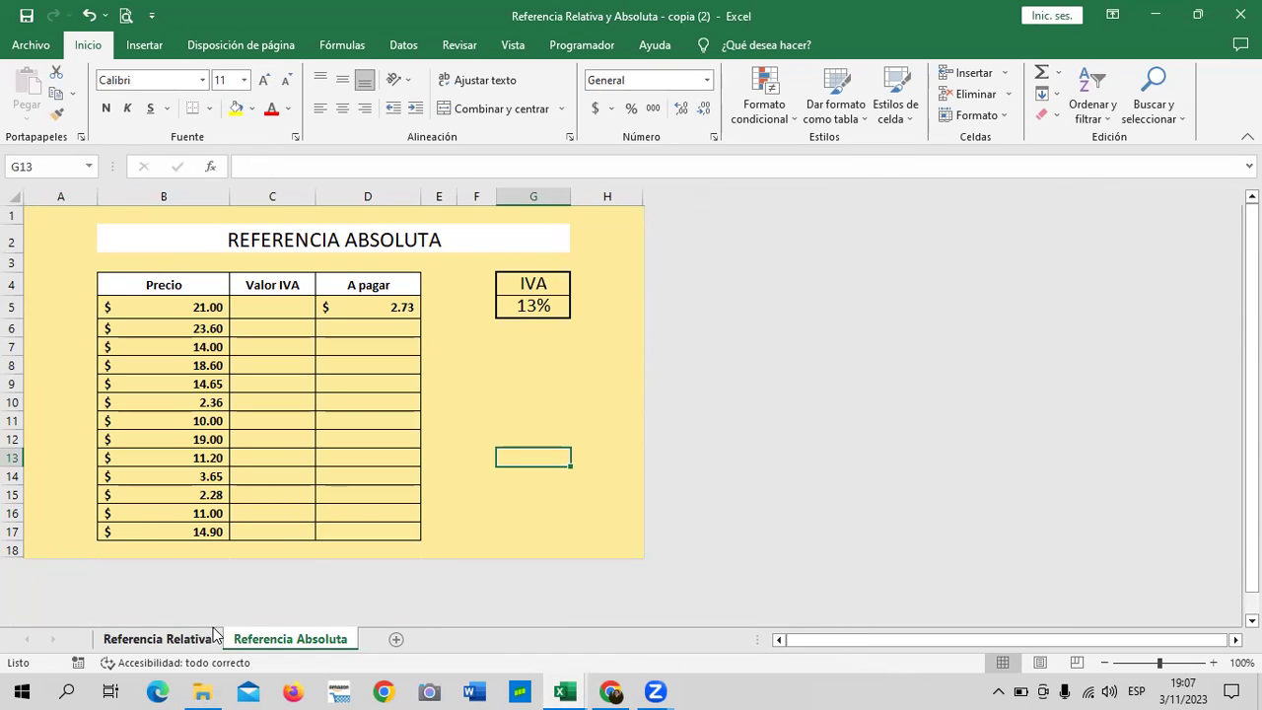
click(181, 640)
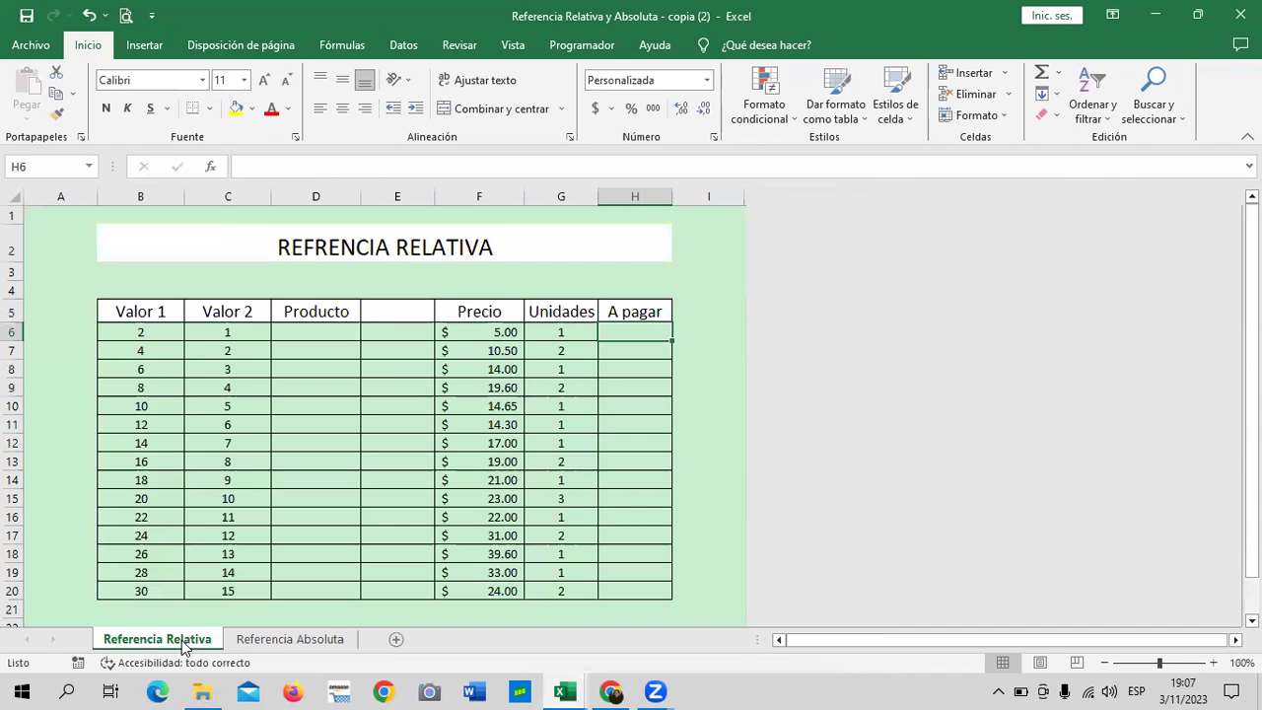
click(275, 641)
click(196, 642)
click(274, 642)
click(177, 640)
click(283, 644)
click(197, 641)
click(282, 644)
click(264, 638)
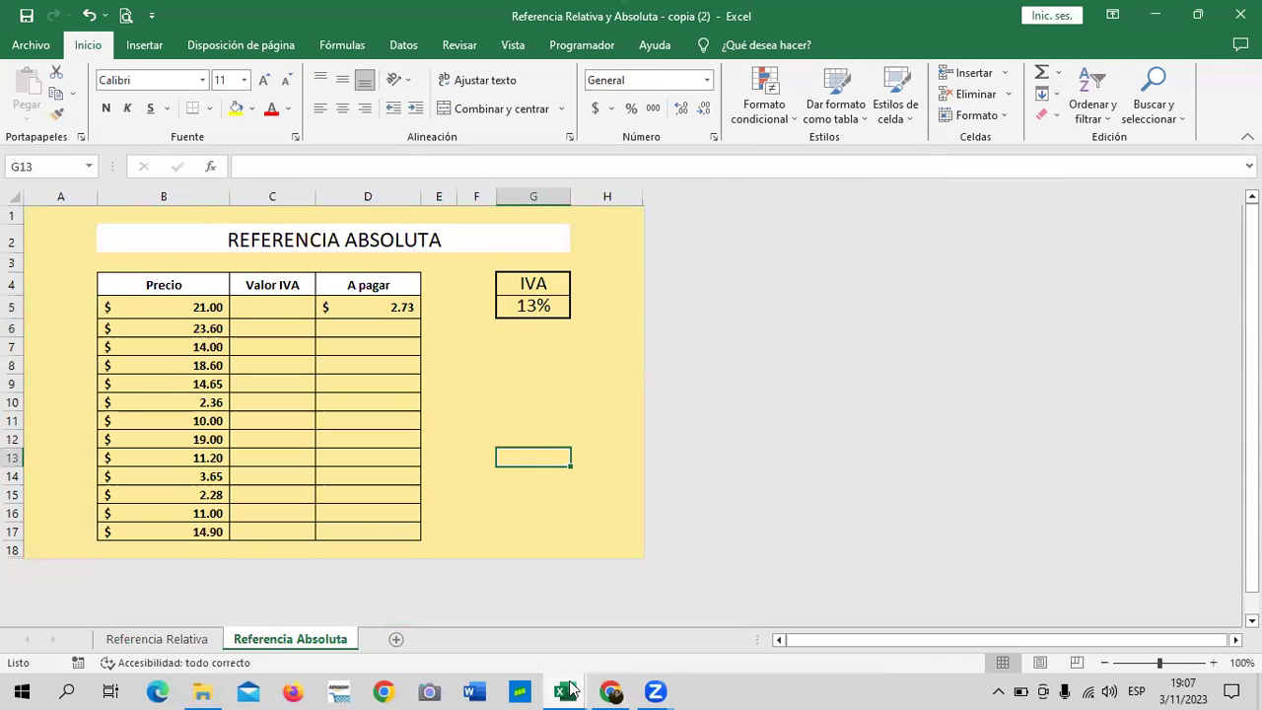
mouse_move(570, 690)
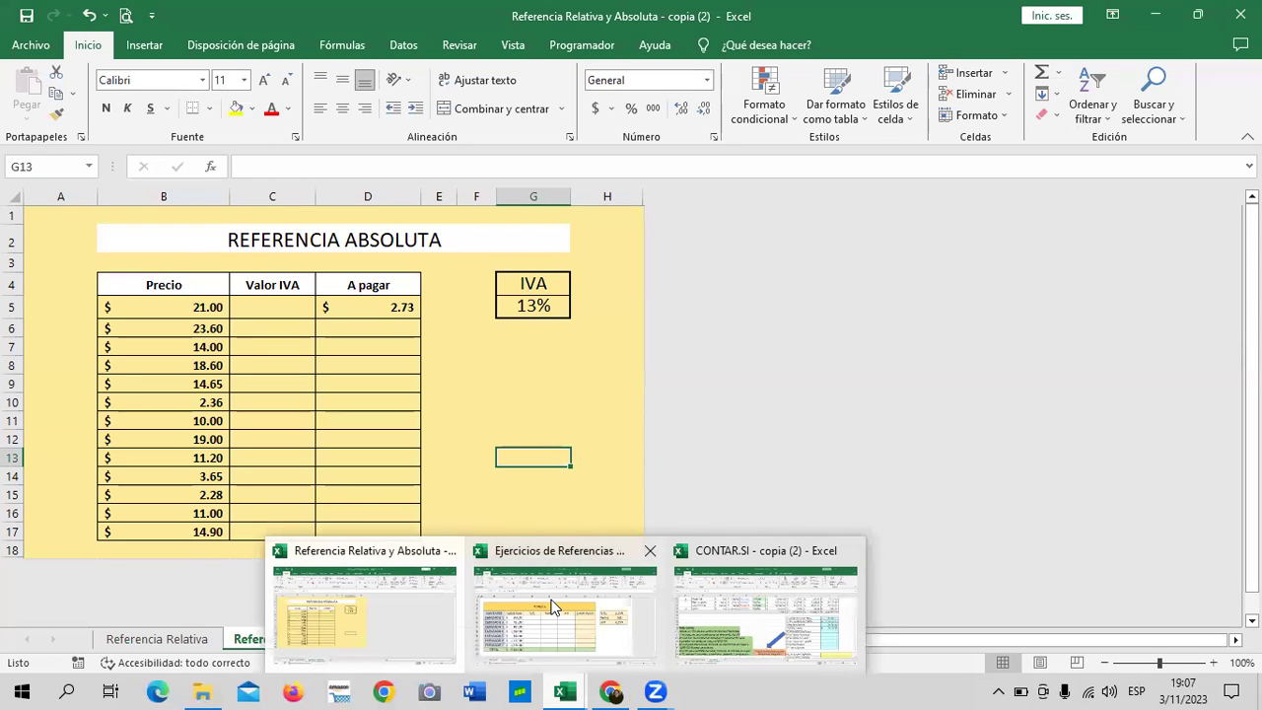
click(774, 606)
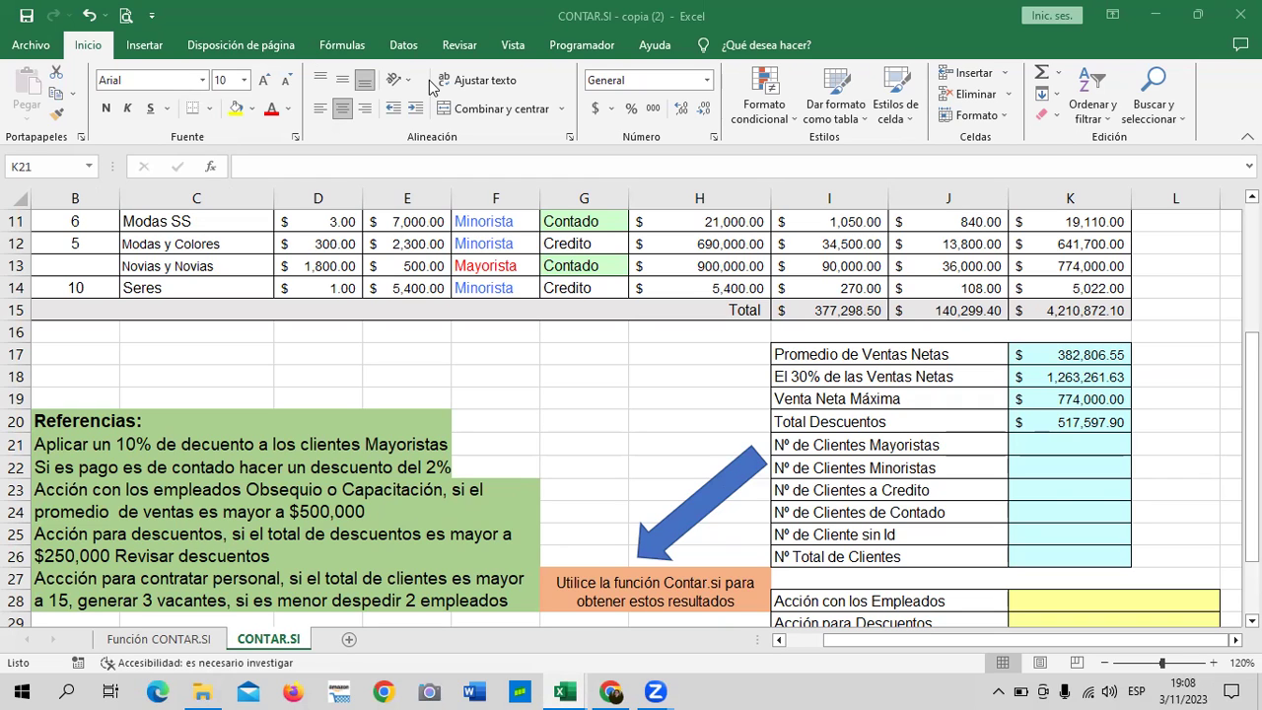
scroll(1016, 463, down, 4)
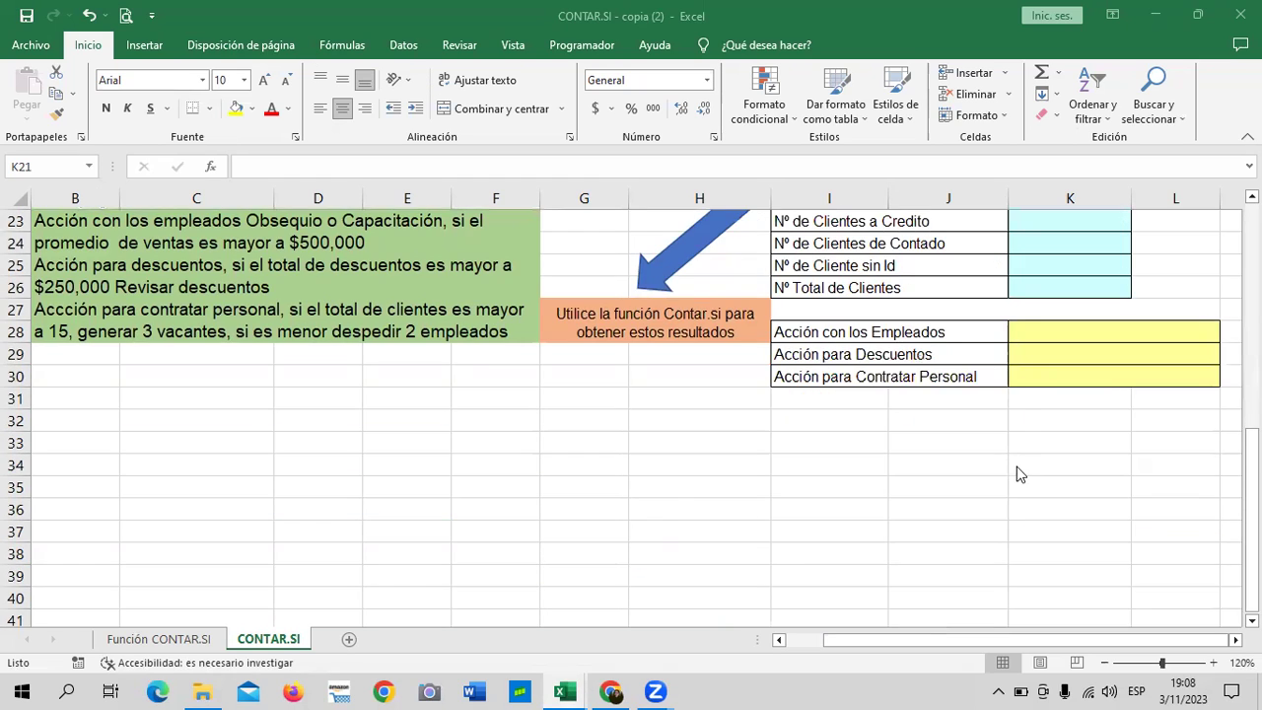
click(1044, 355)
click(1044, 375)
click(1040, 354)
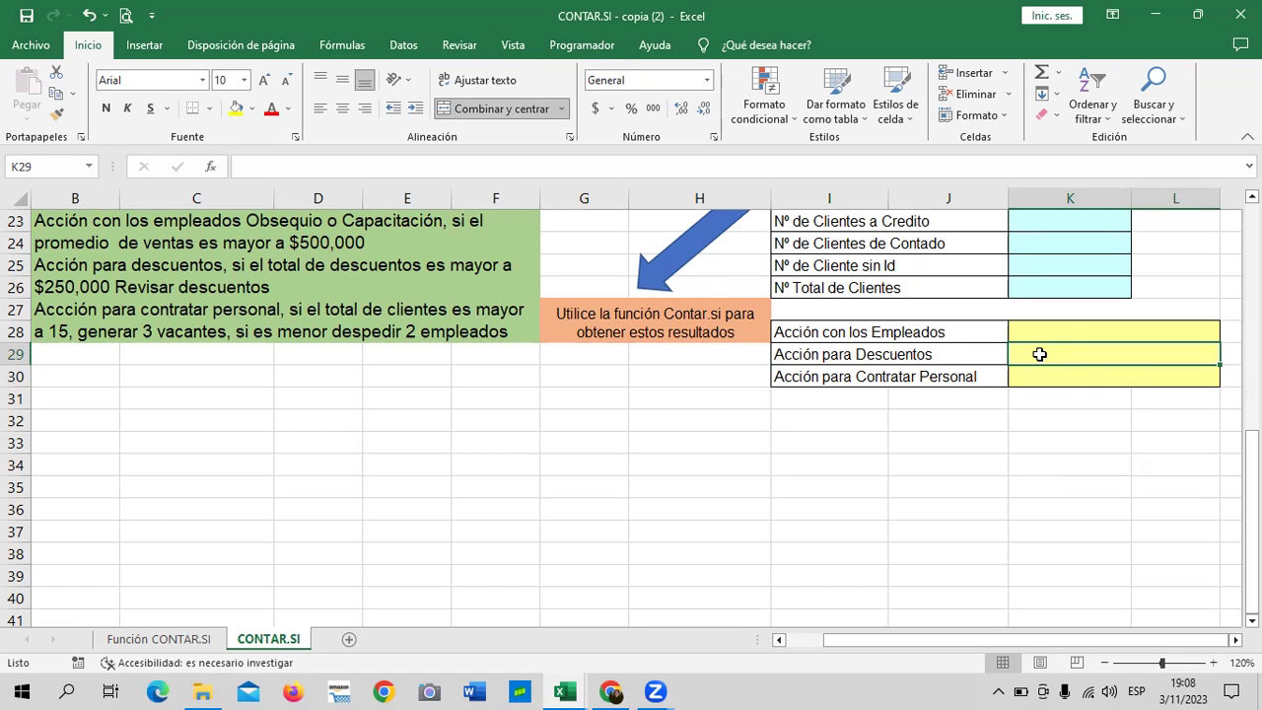
scroll(260, 465, up, 2)
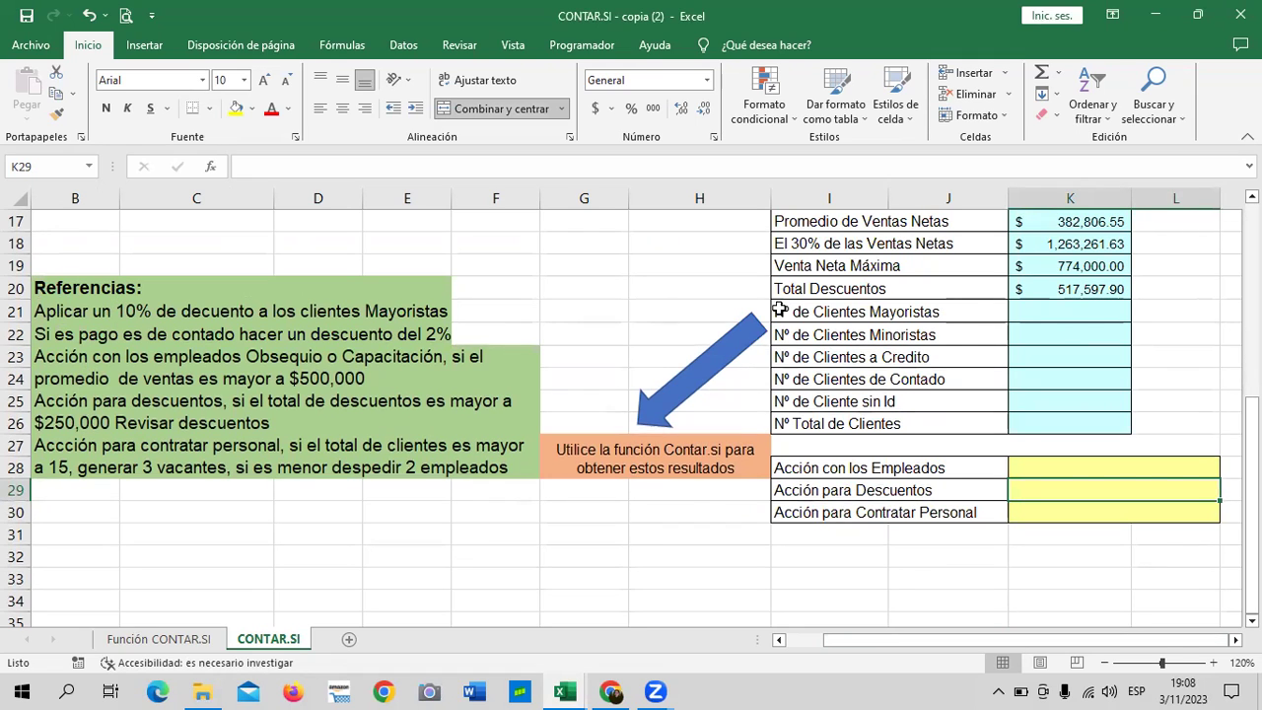
click(1059, 286)
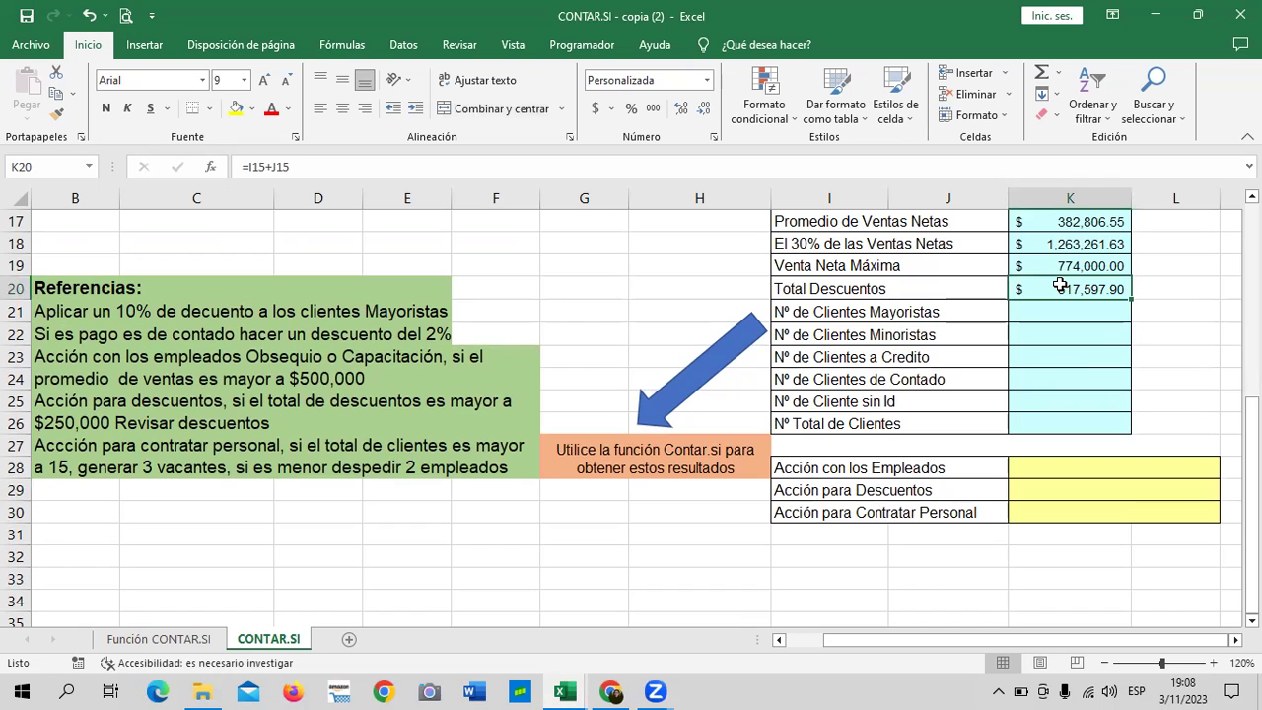
click(93, 420)
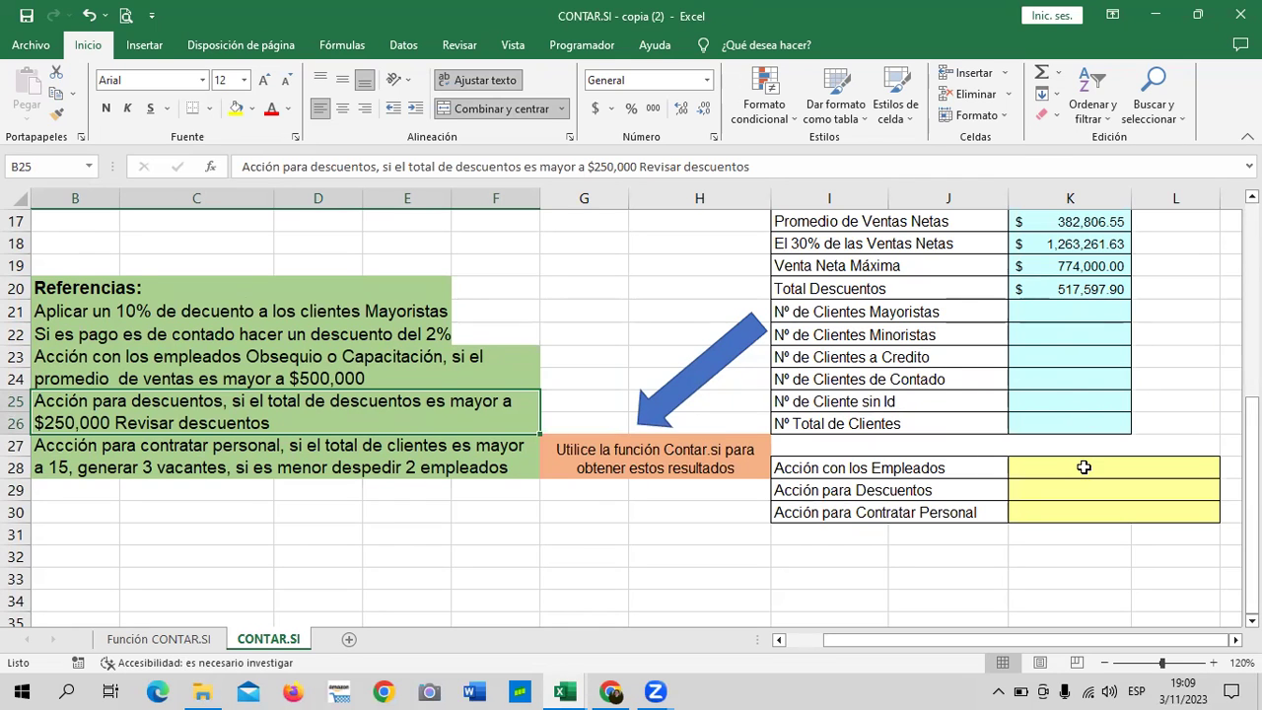
scroll(1084, 467, up, 2)
scroll(1075, 434, down, 1)
Step: Enter =CONTAR.SI(F4:F14;"=Mayorista") in K21 to count wholesale clients
click(1057, 379)
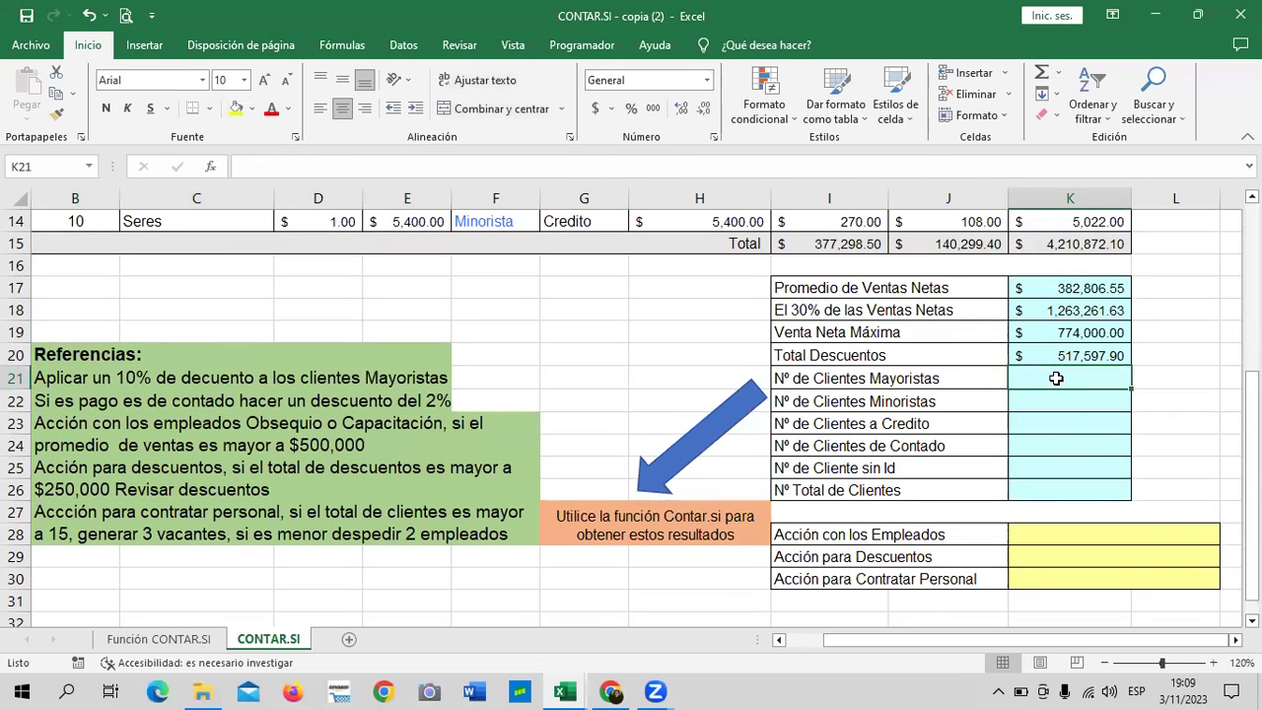
text(=con)
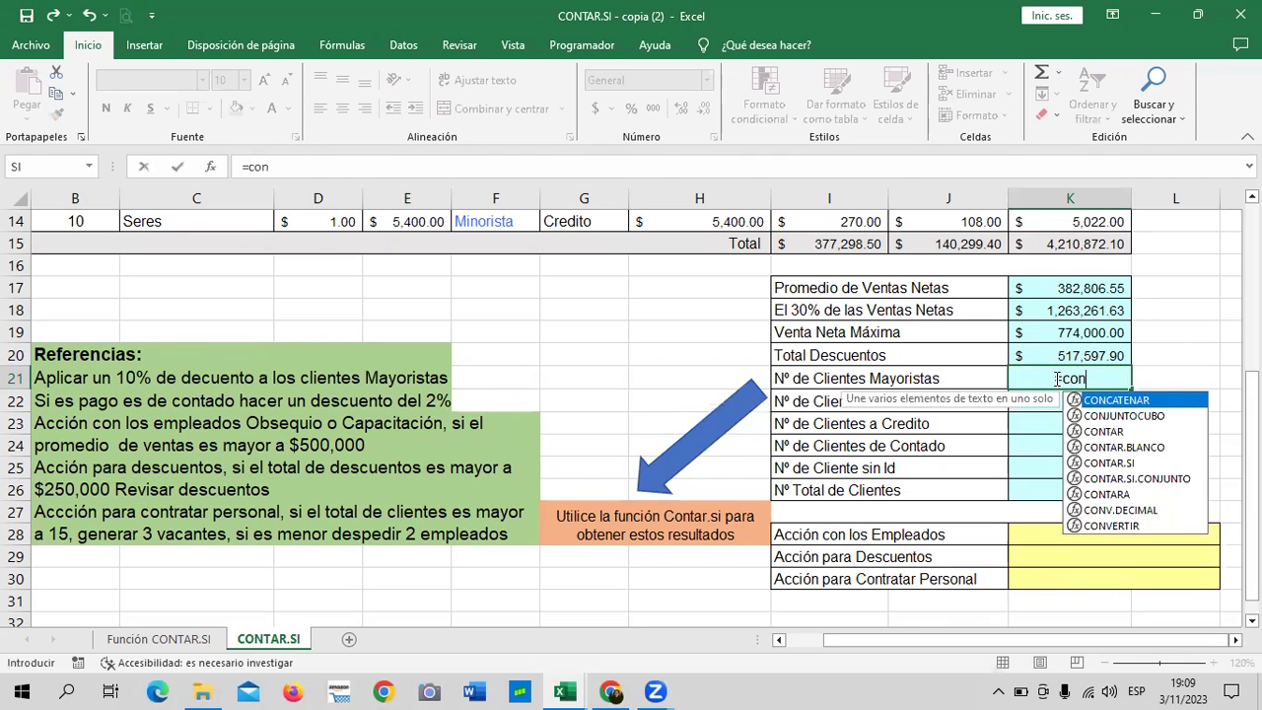
text(t)
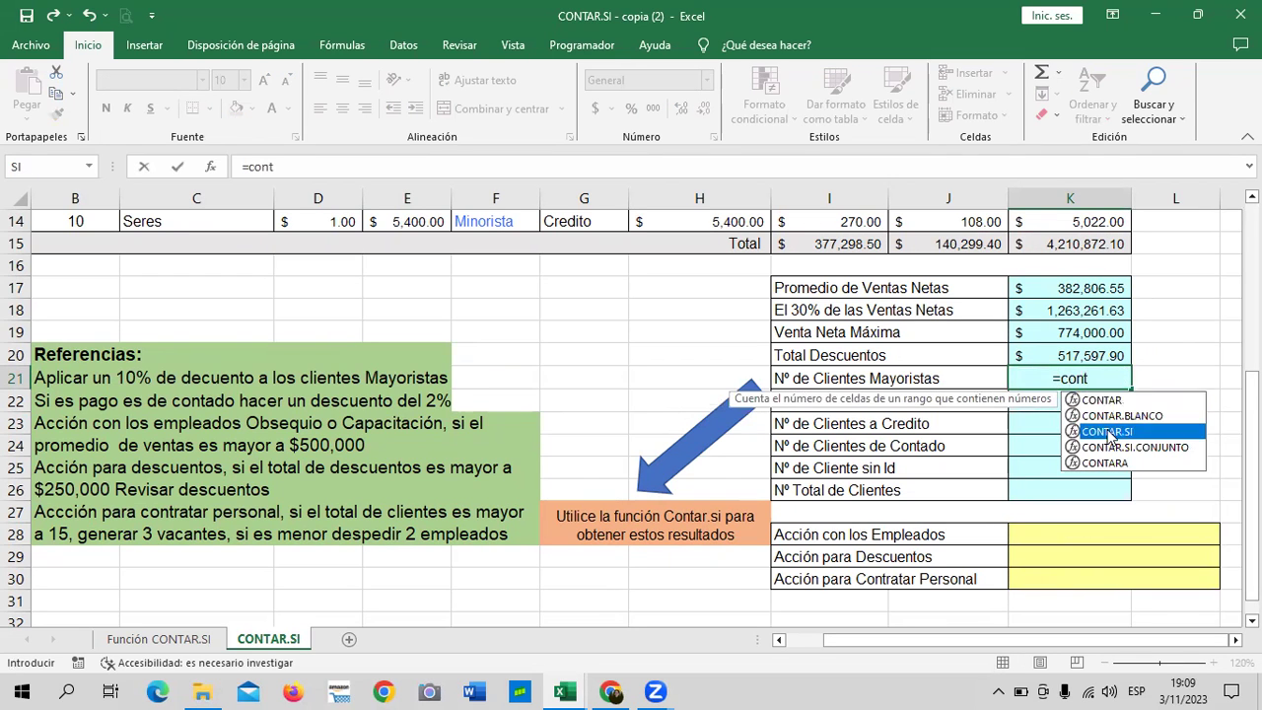
double_click(1106, 432)
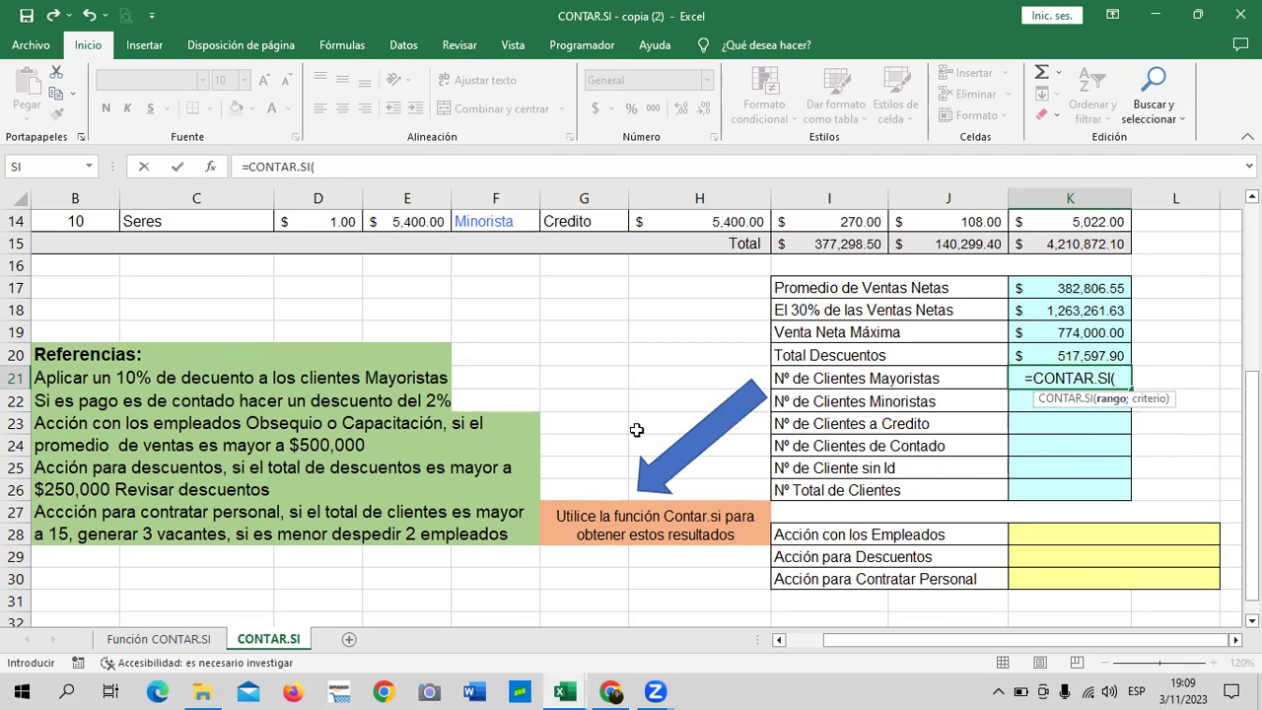
scroll(621, 437, up, 3)
scroll(562, 398, up, 2)
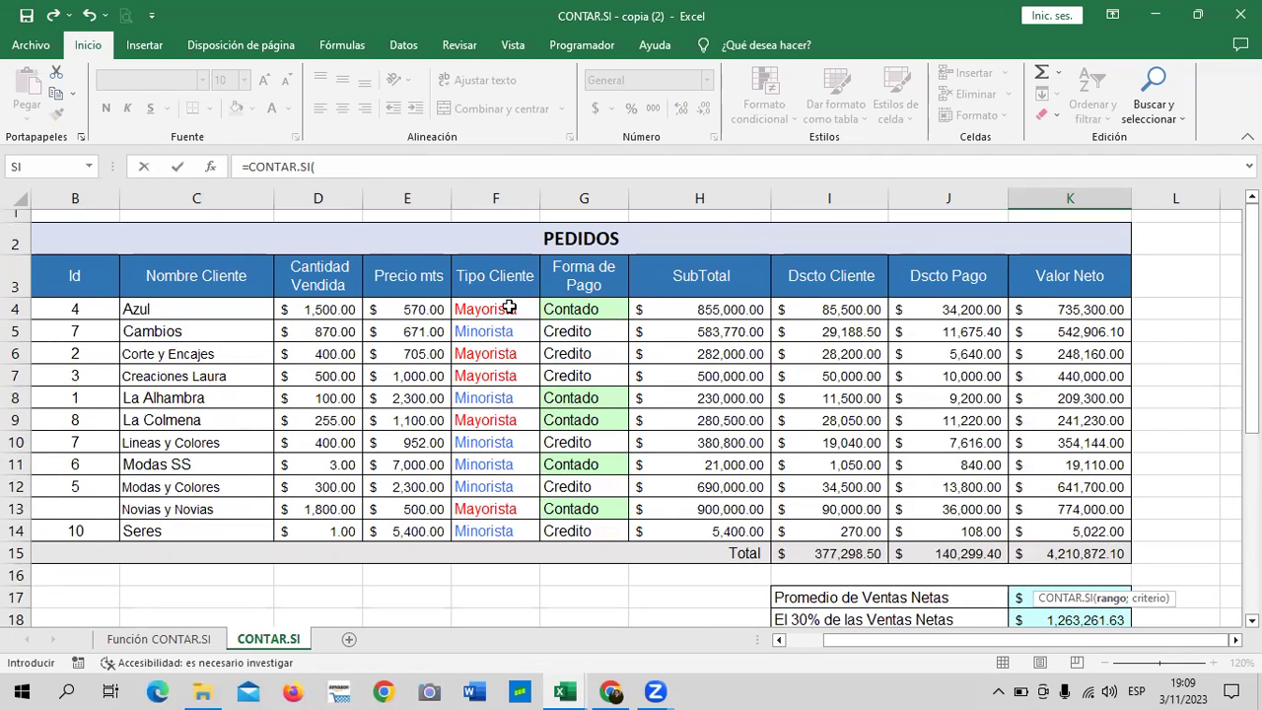
drag(510, 307, 505, 530)
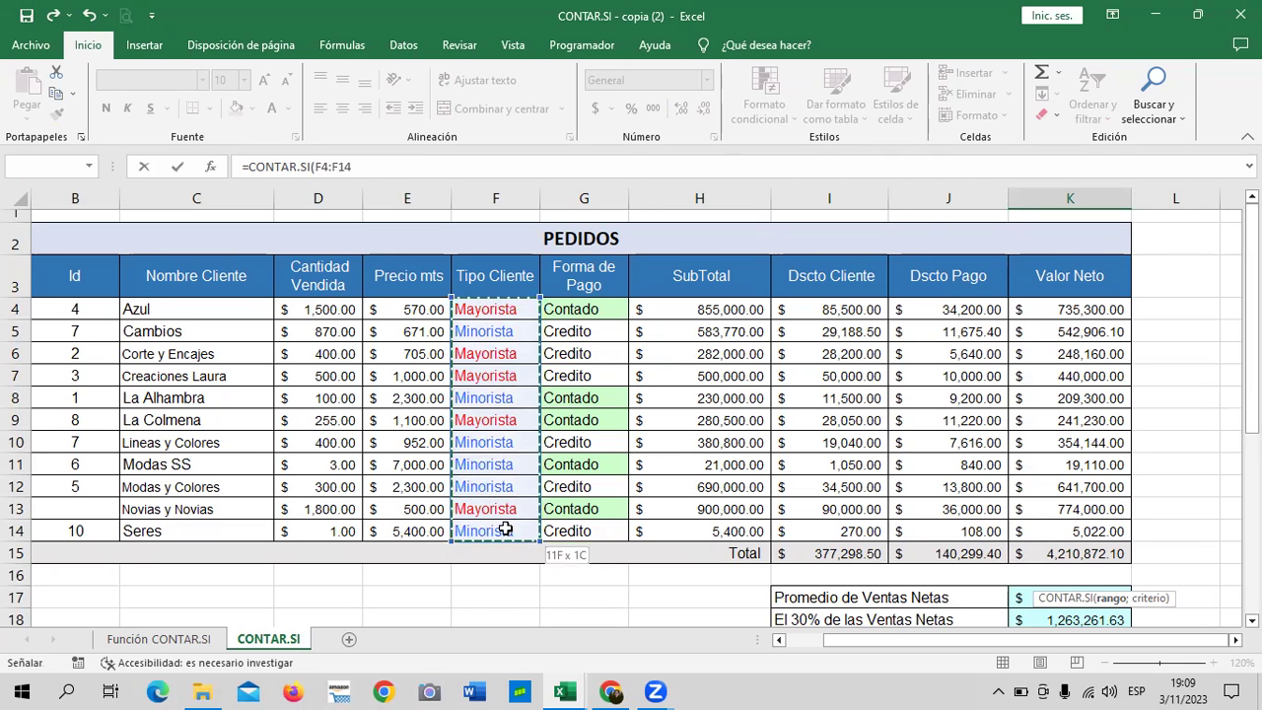
click(458, 163)
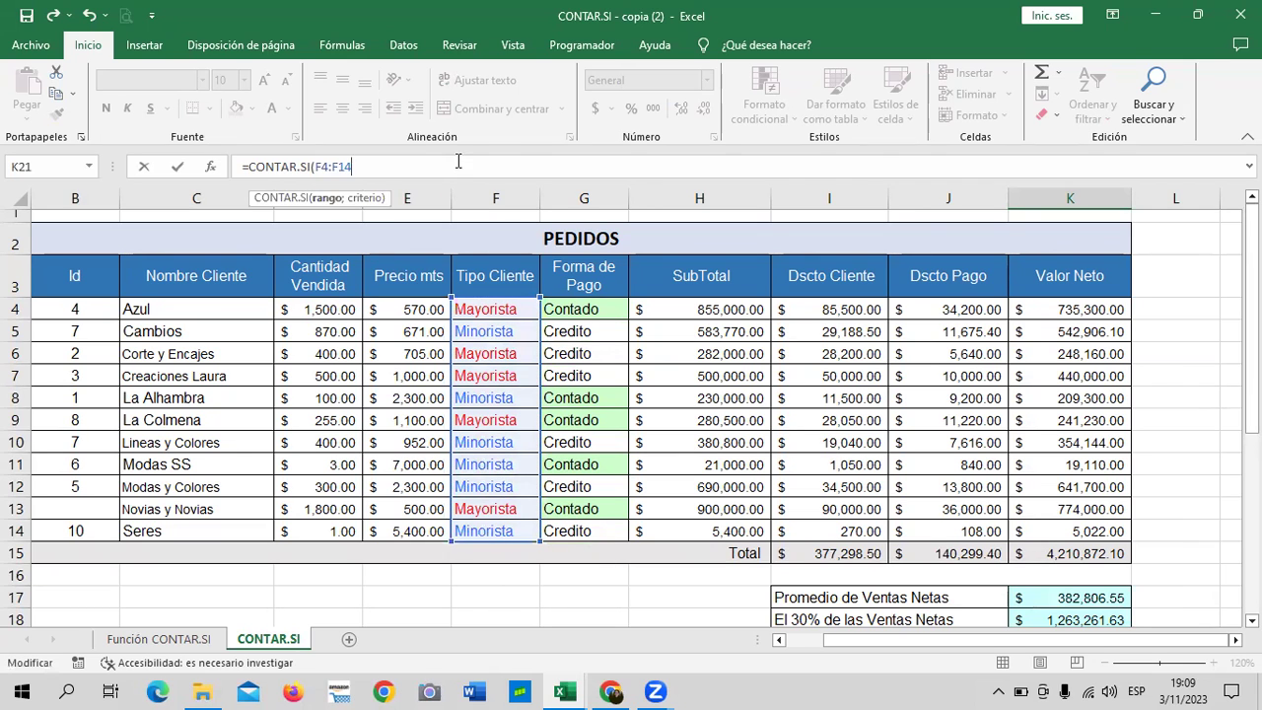
text(;")
text(=Mayor)
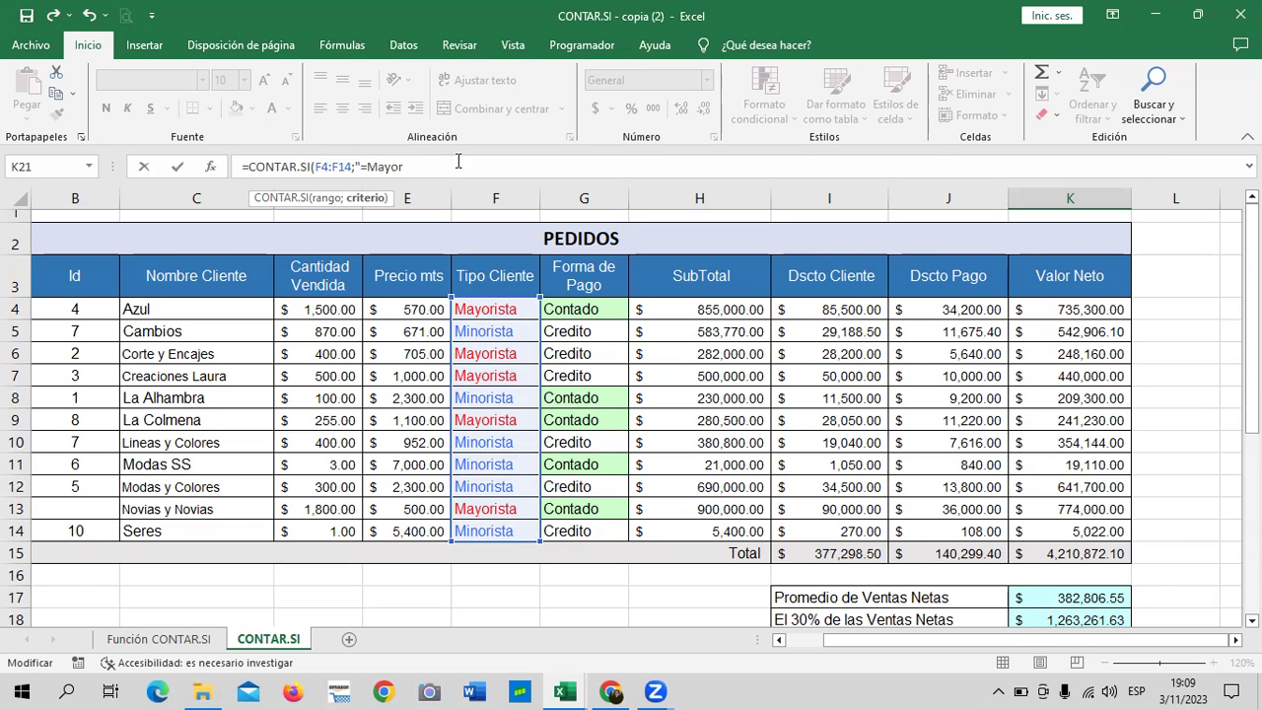
text(ista")
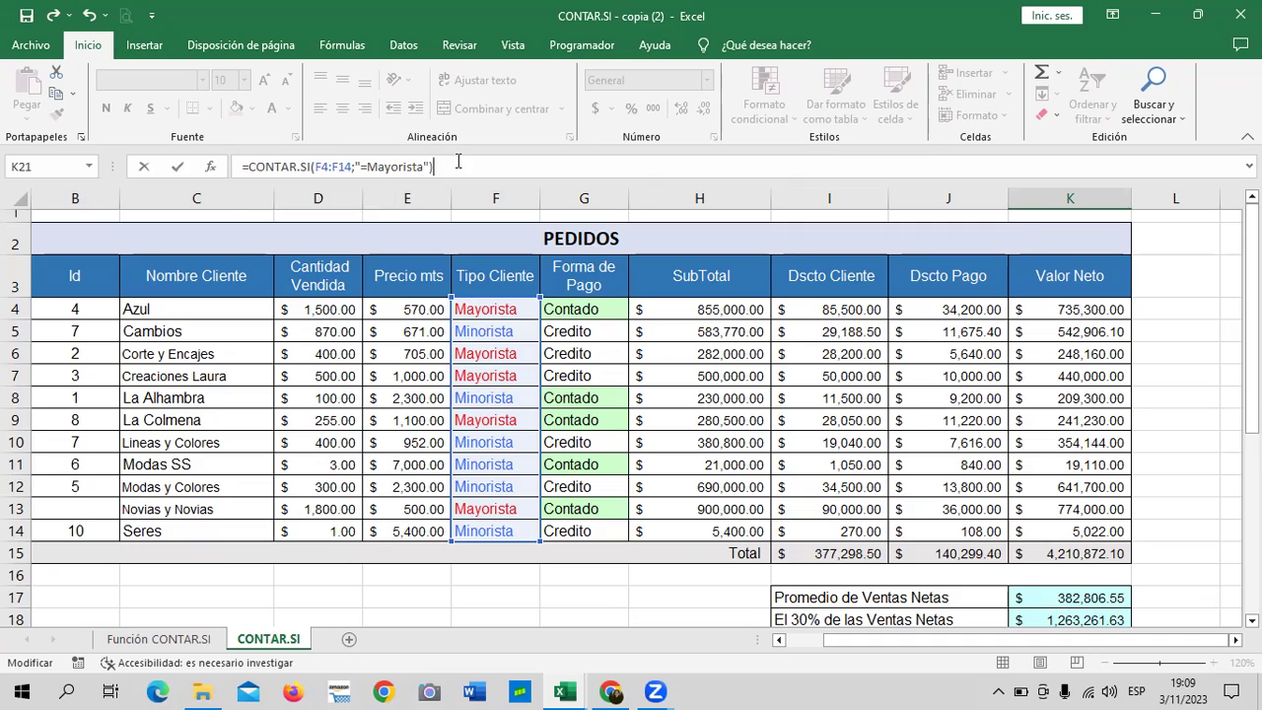
key(Return)
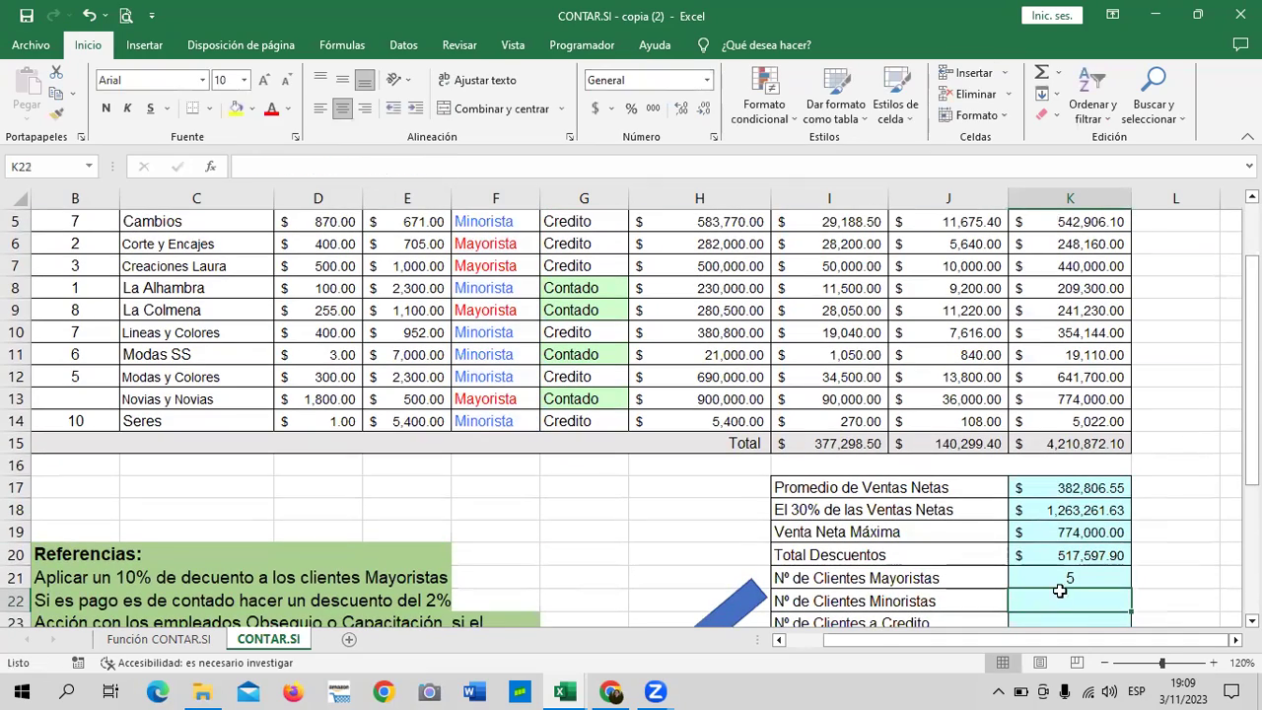
click(1065, 578)
scroll(657, 476, up, 2)
scroll(657, 476, down, 1)
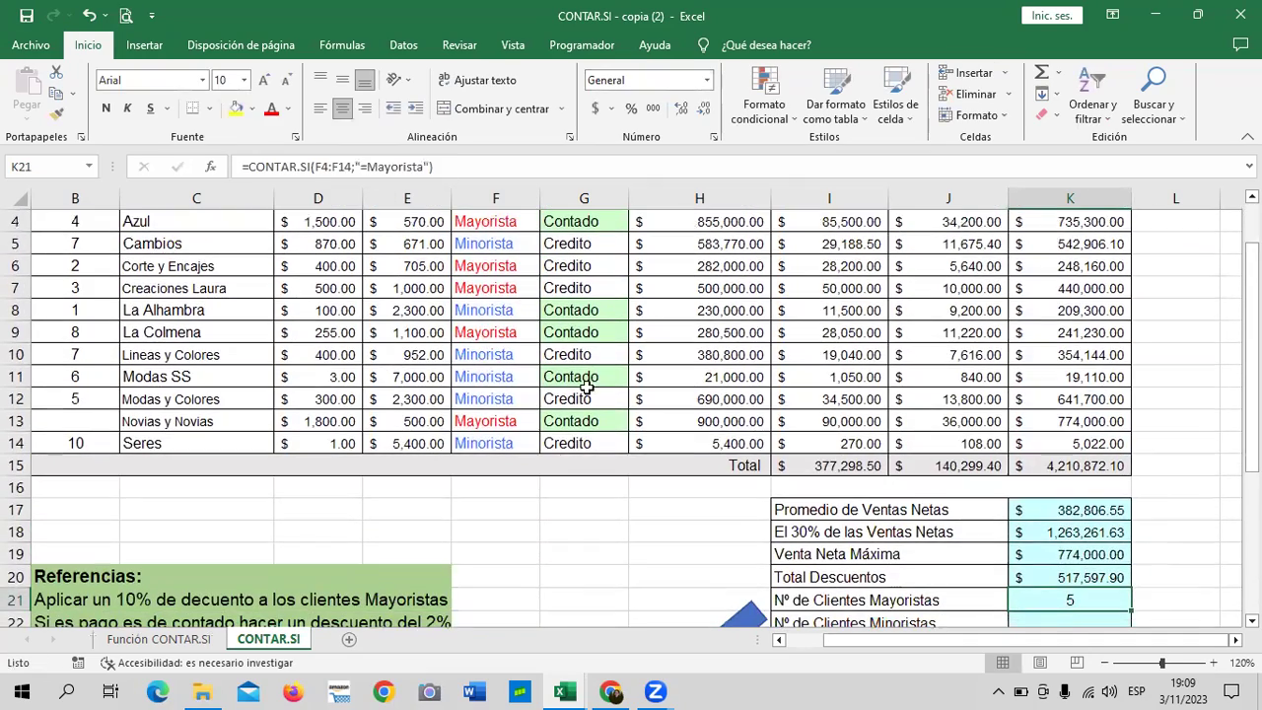
scroll(536, 374, up, 1)
click(507, 312)
click(507, 355)
click(514, 376)
click(516, 420)
click(511, 508)
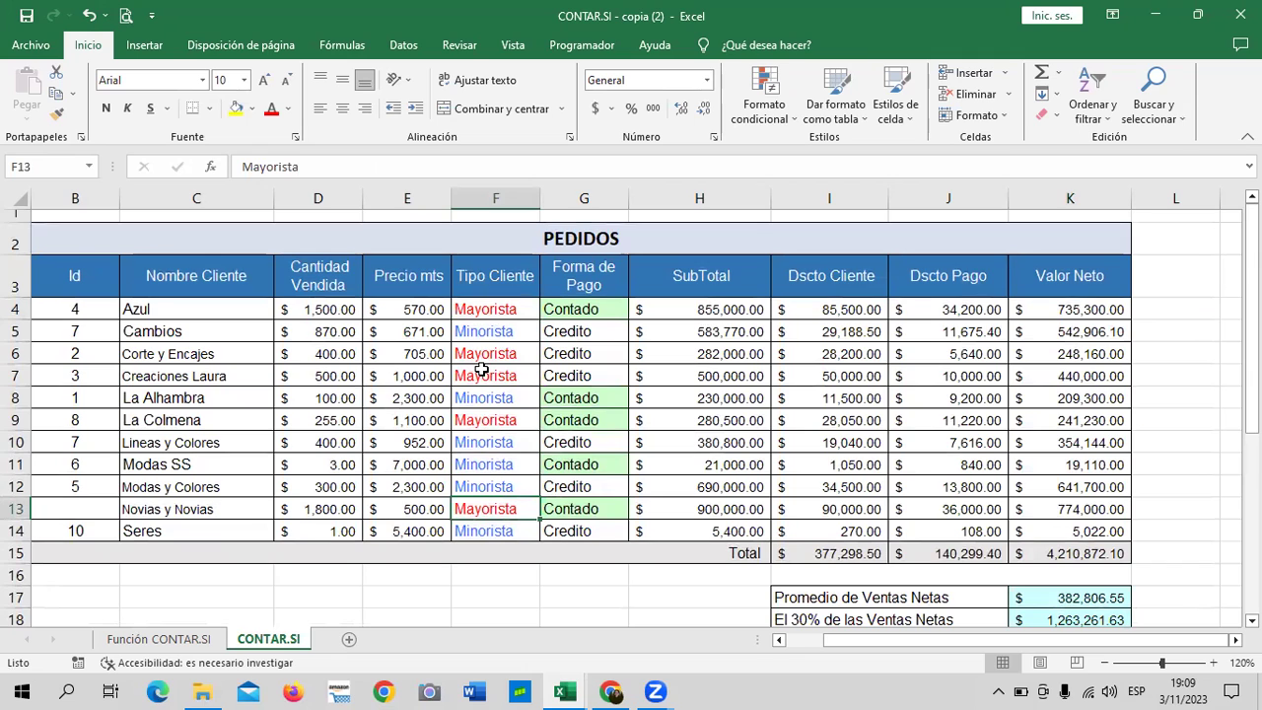
click(496, 314)
click(499, 530)
click(507, 332)
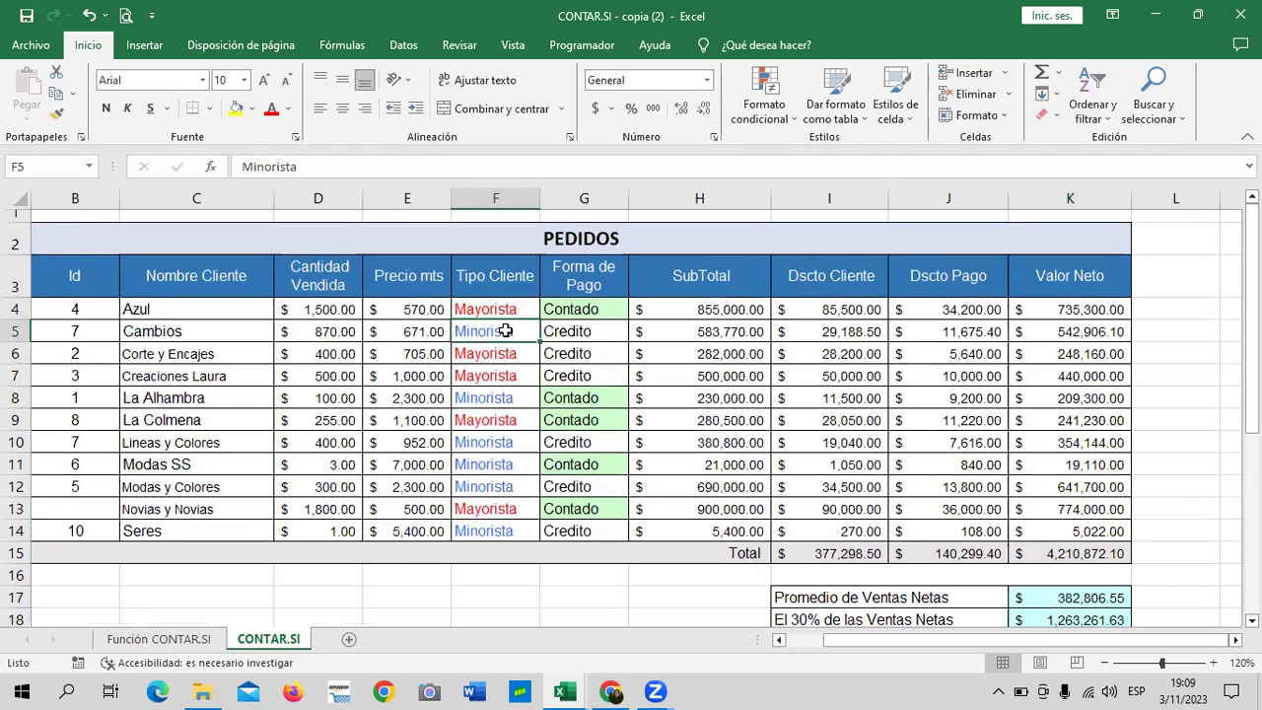
scroll(980, 503, down, 2)
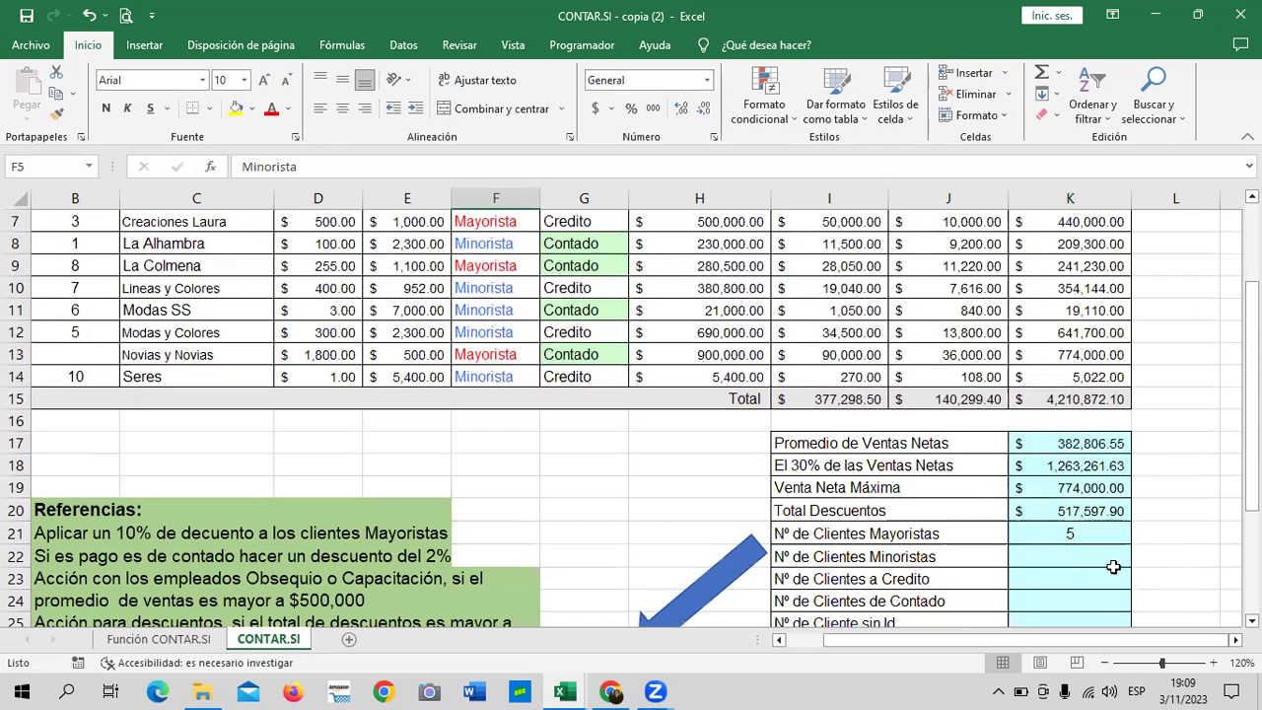
click(1058, 552)
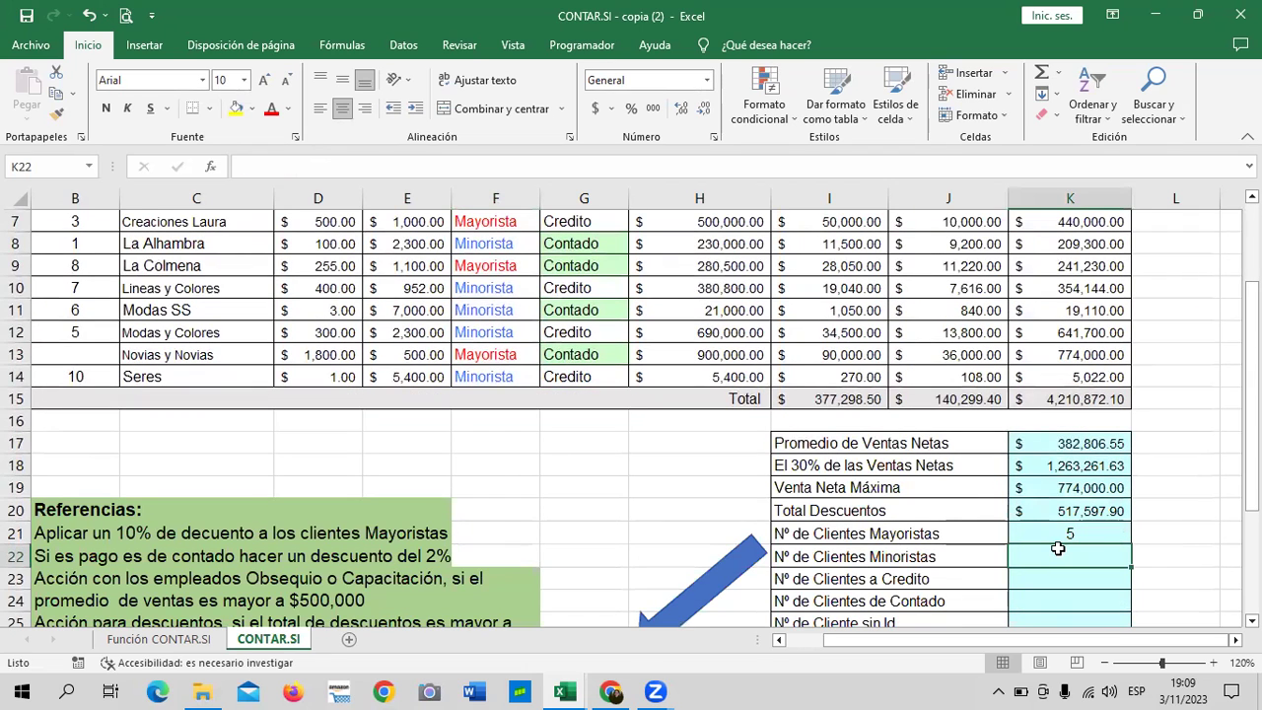
Step: Enter =CONTAR.SI(F4:F14;"=Minorista") in K22 to count retail clients
text(=contar)
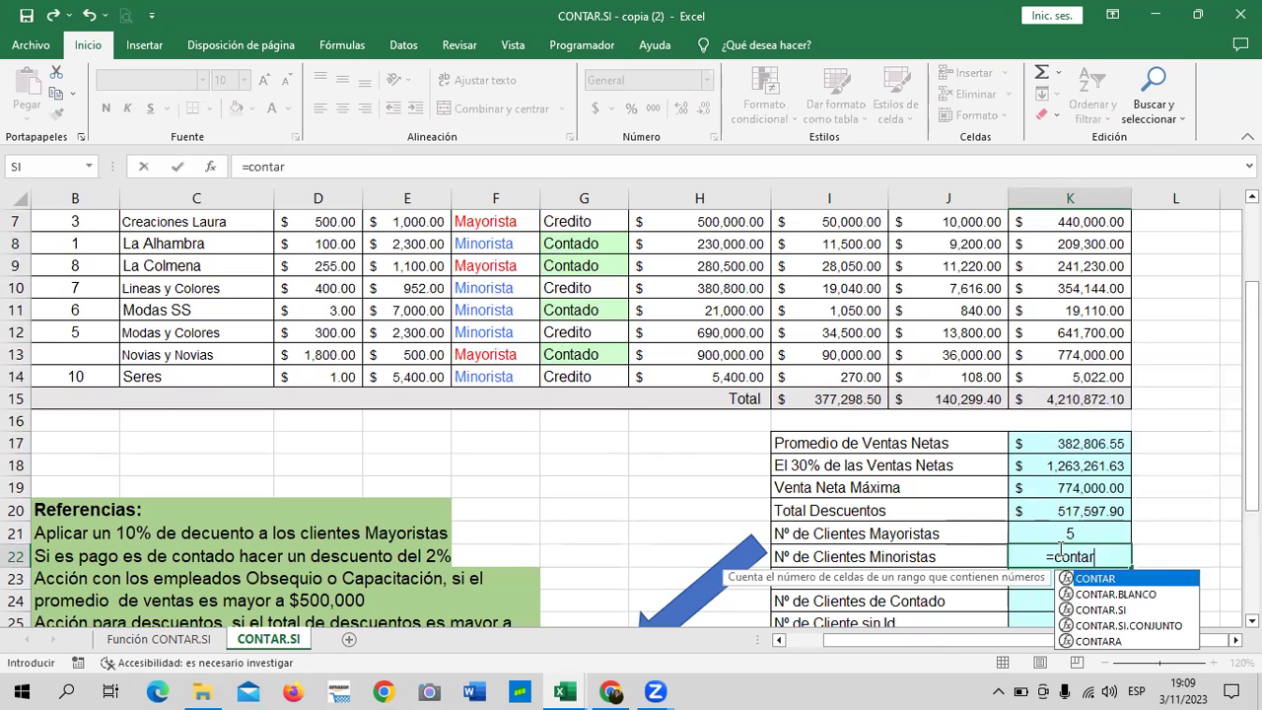
text(.si)
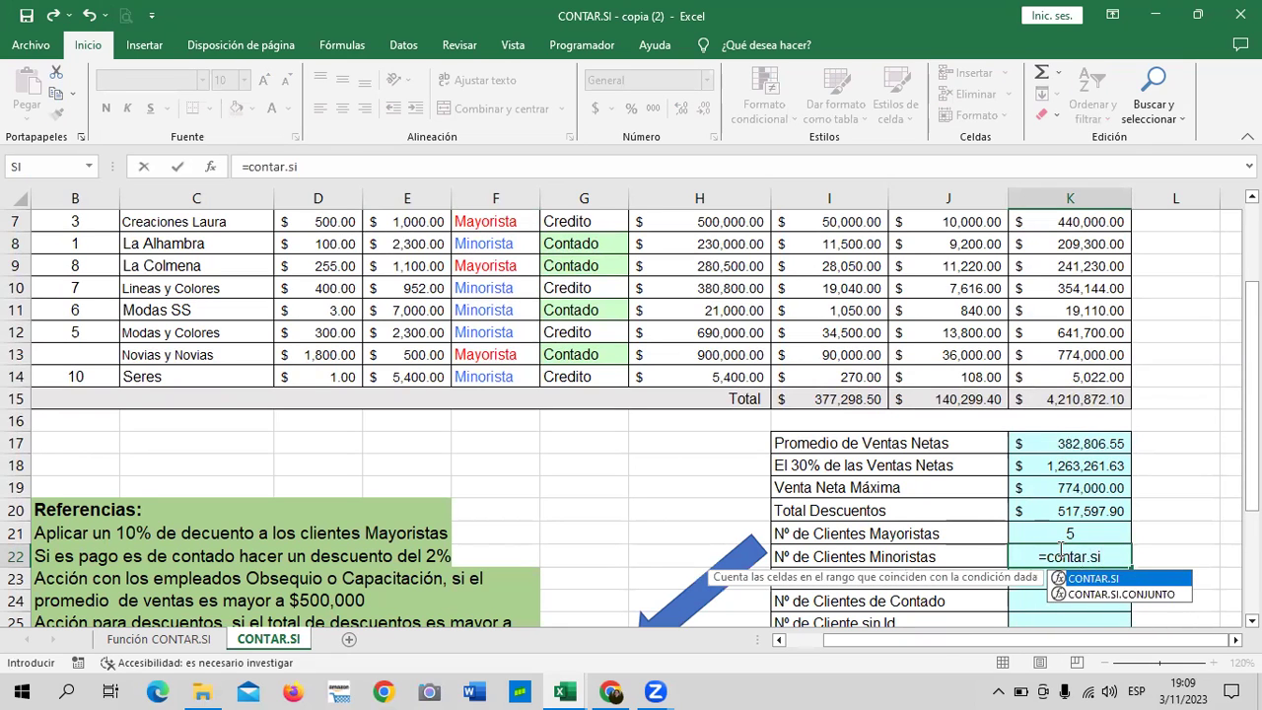
double_click(1160, 579)
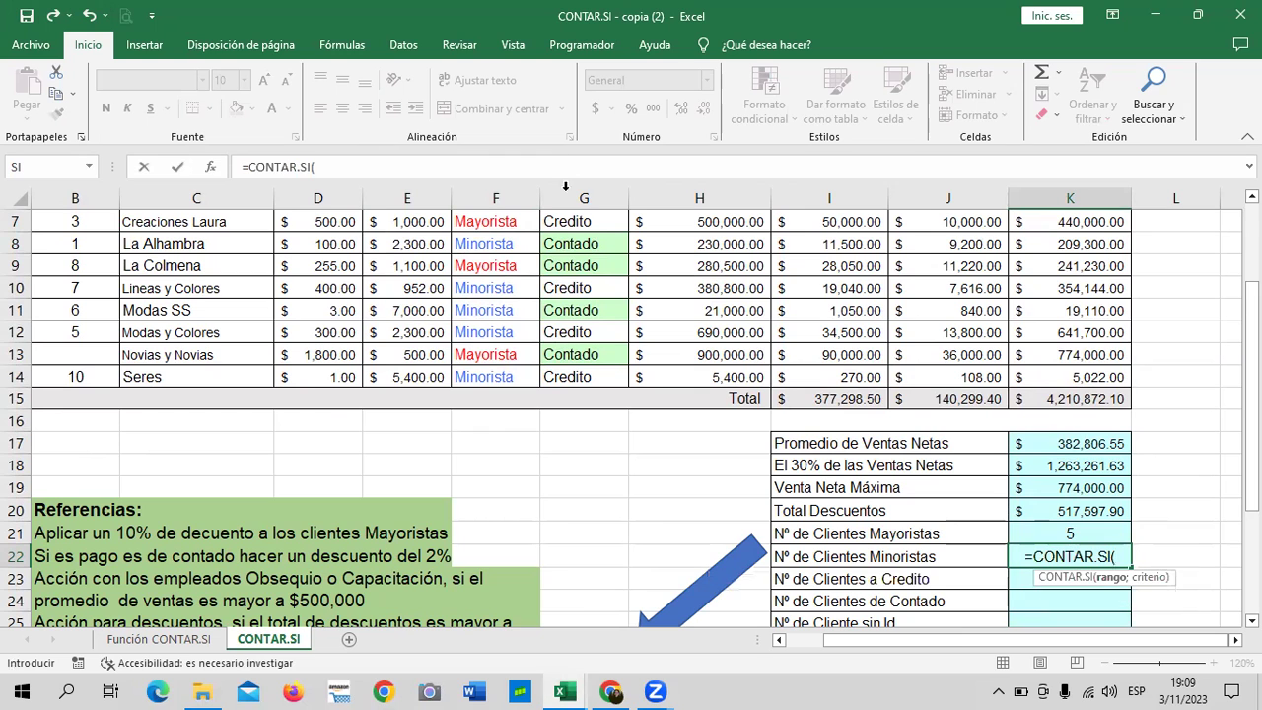
scroll(556, 251, up, 2)
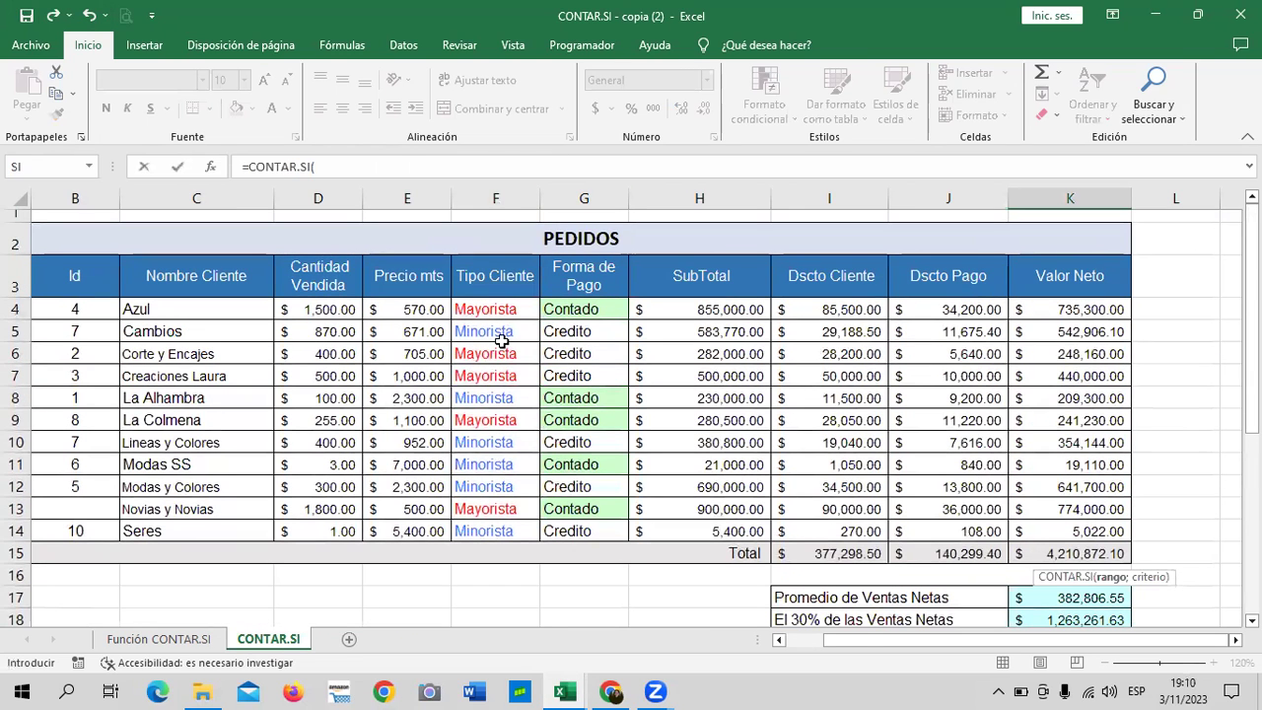
drag(499, 308, 498, 532)
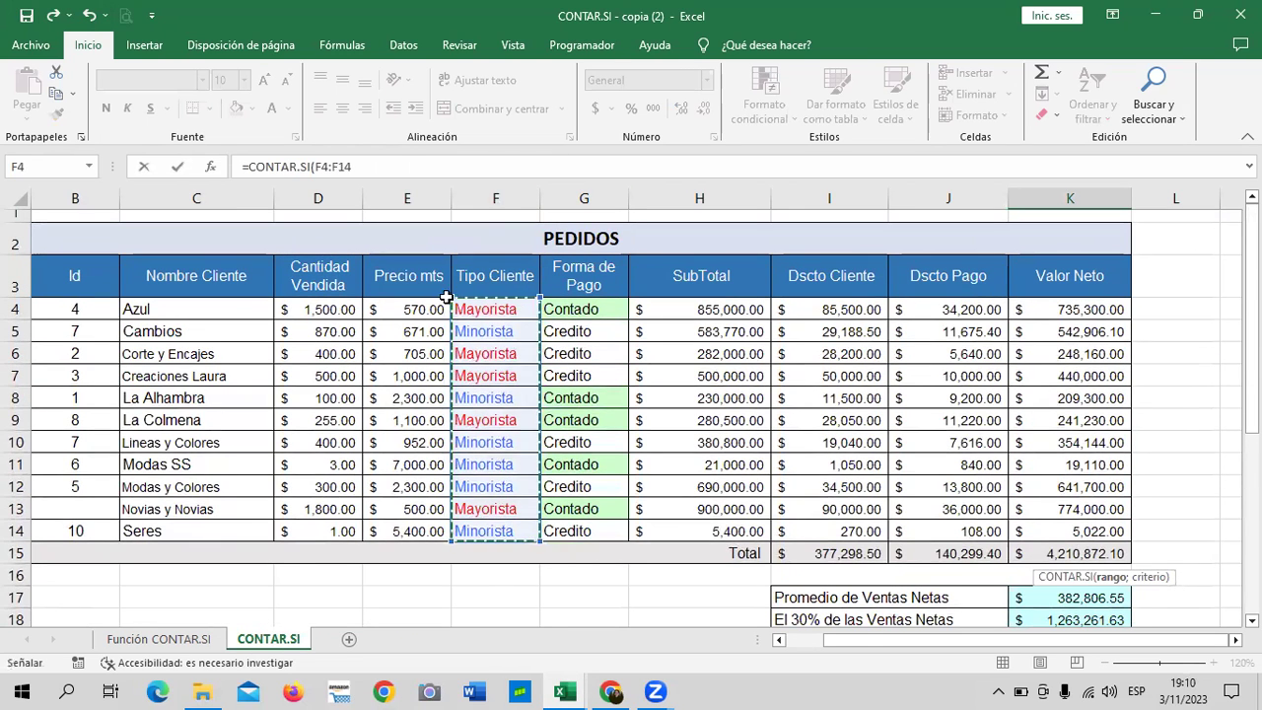
click(436, 167)
text(;"=Minorista)
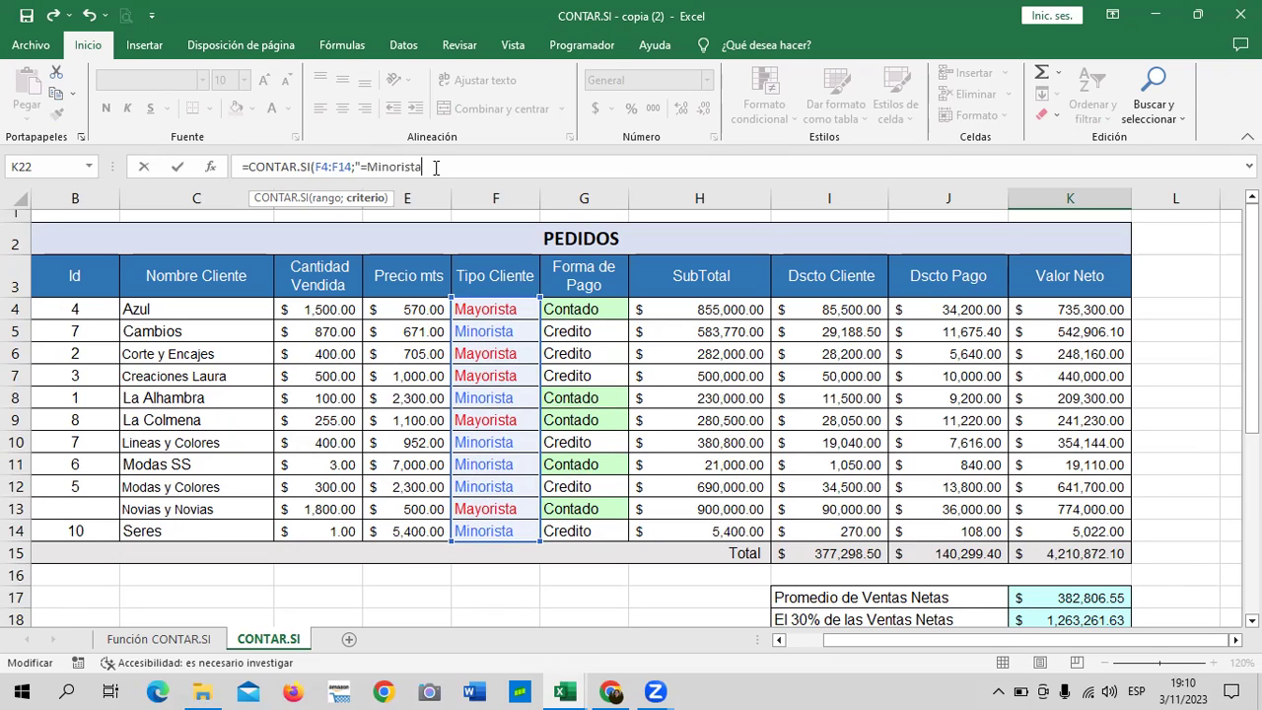
text())
key(Return)
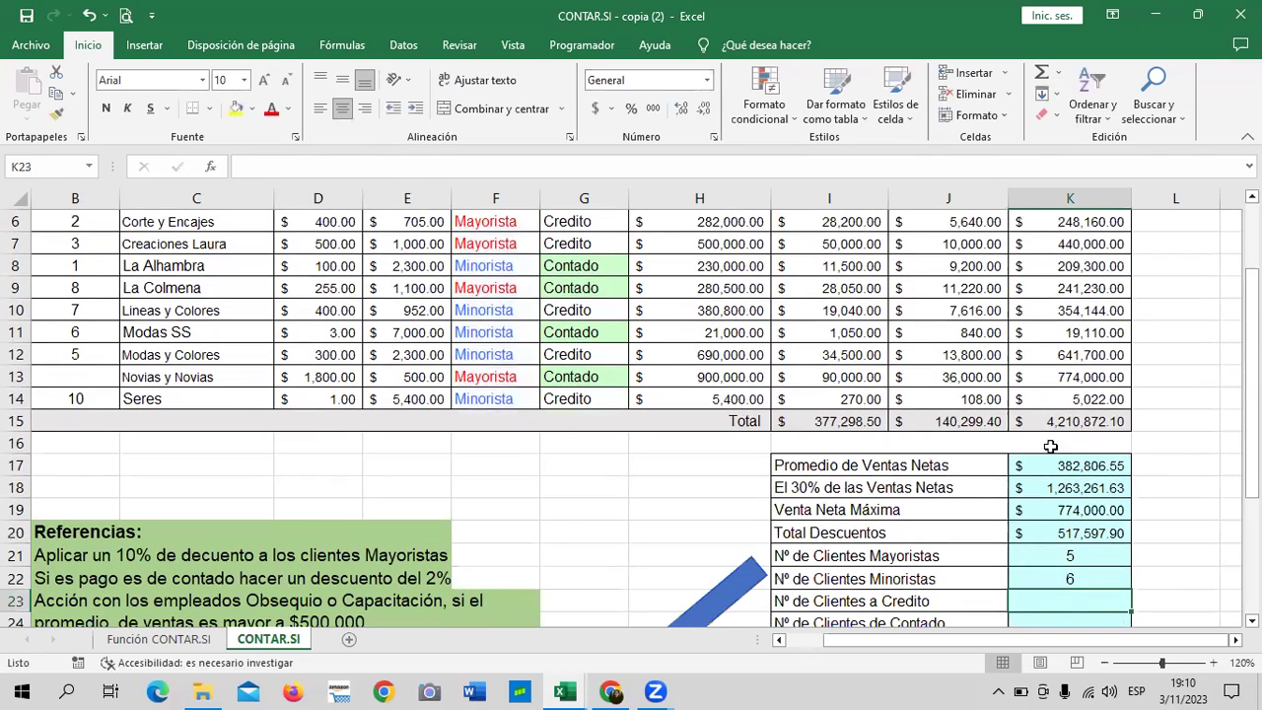
Step: Check the Minorista entries down the Tipo Cliente column F against the count of 6
scroll(478, 469, up, 2)
click(484, 531)
click(490, 486)
click(488, 460)
click(489, 444)
click(485, 399)
click(502, 338)
click(477, 465)
text(May)
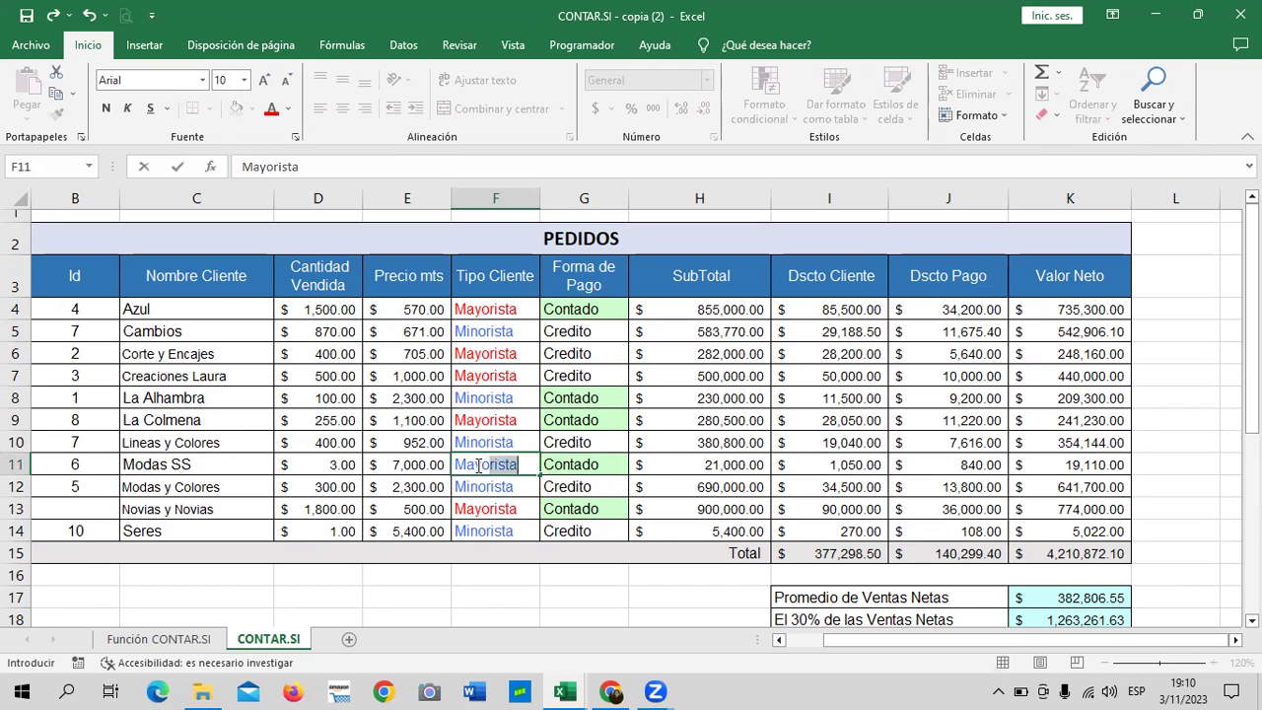
key(Return)
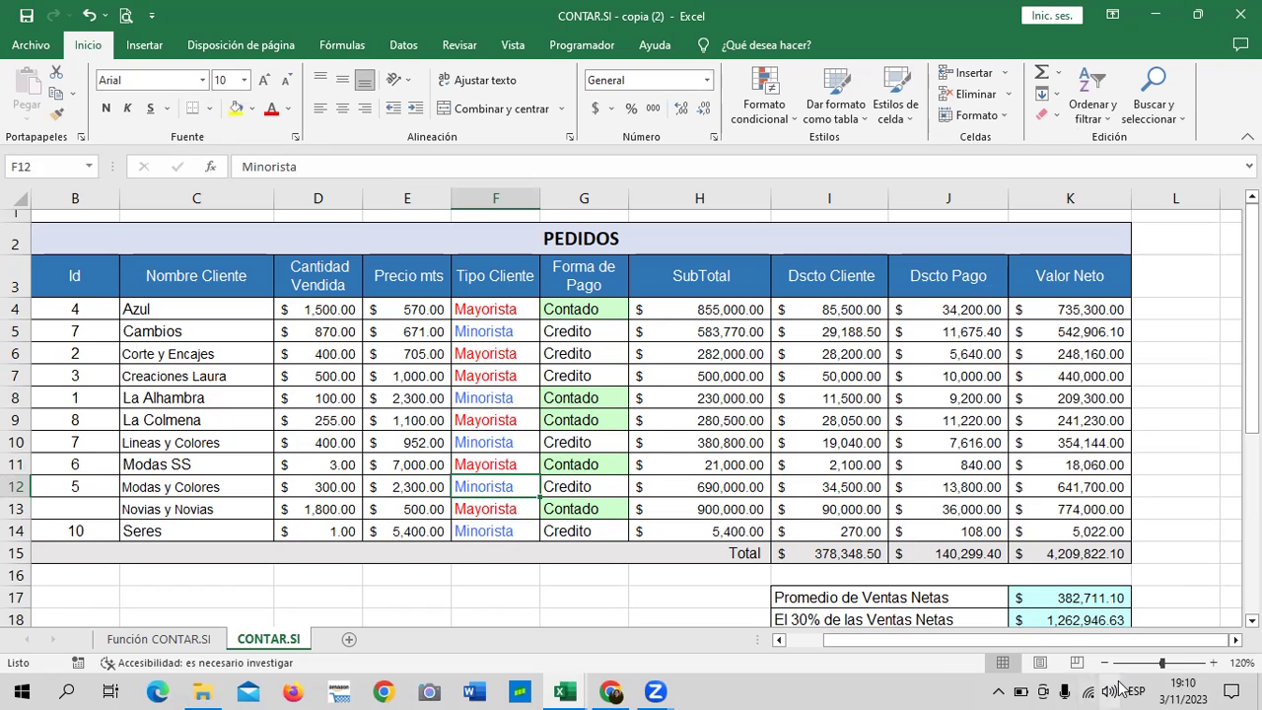
click(88, 17)
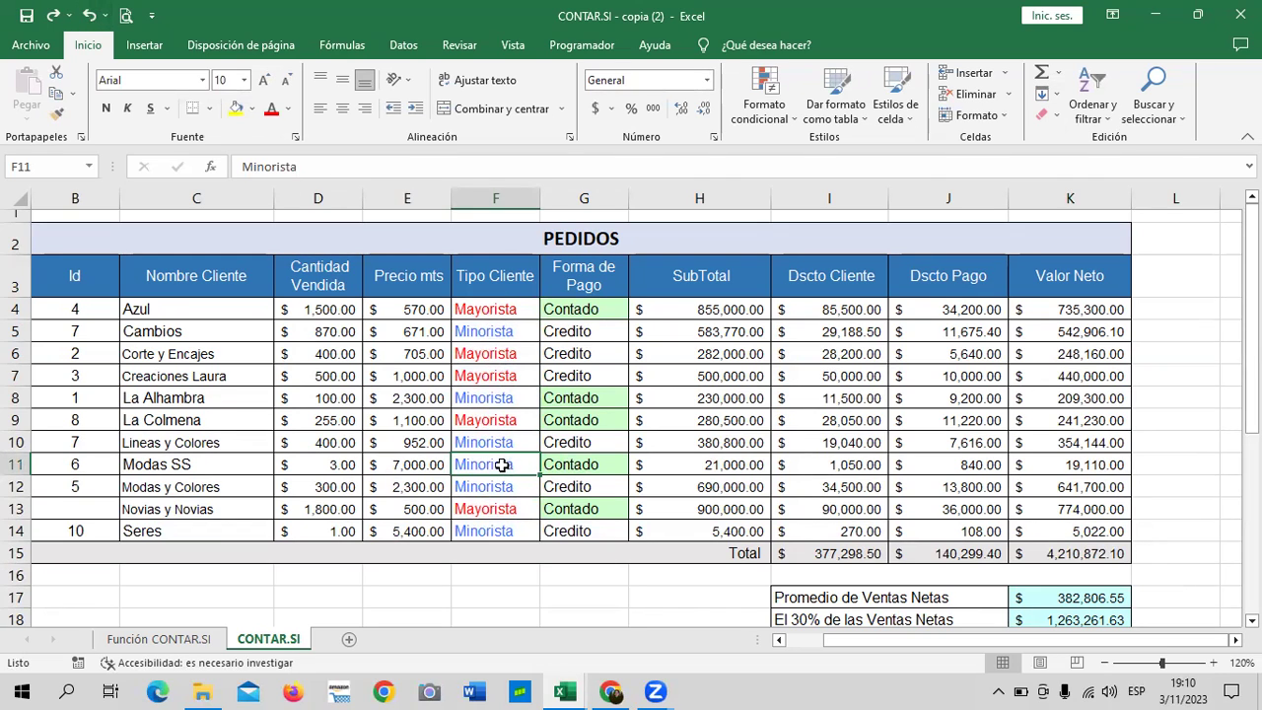
text(May)
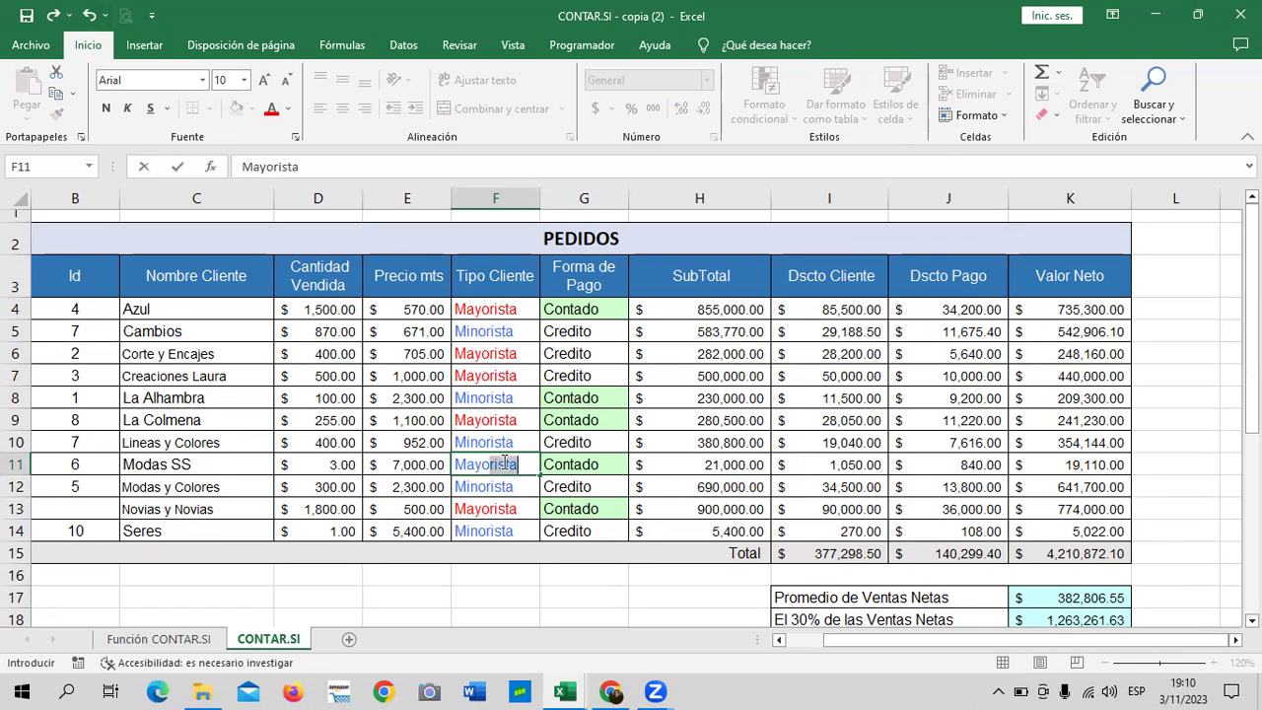
key(Return)
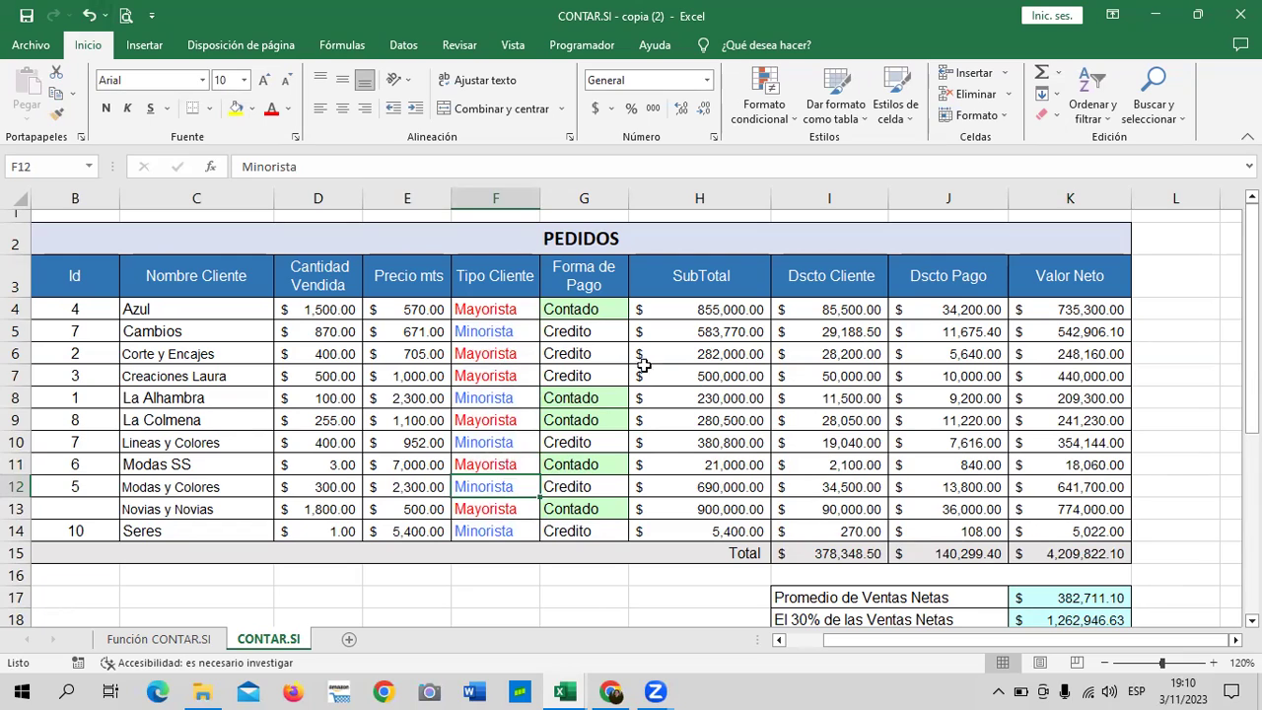
scroll(971, 538, down, 3)
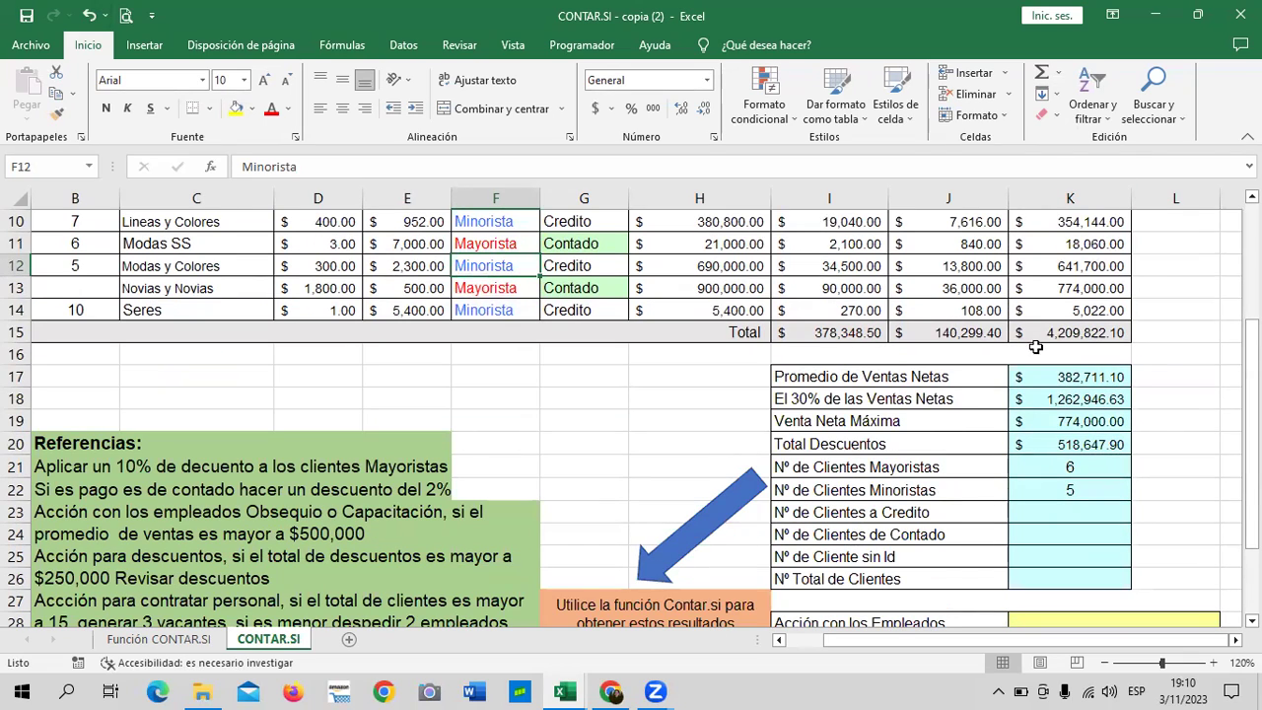
scroll(1087, 441, up, 1)
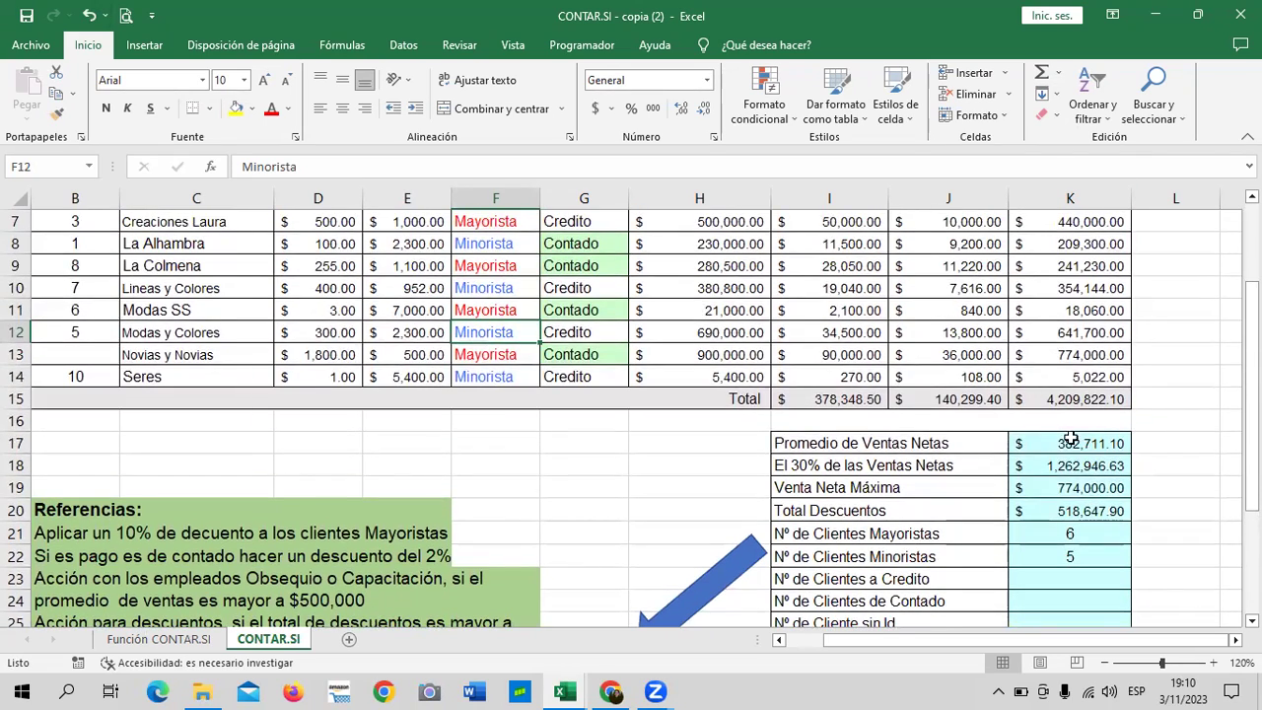
scroll(636, 391, up, 2)
click(88, 16)
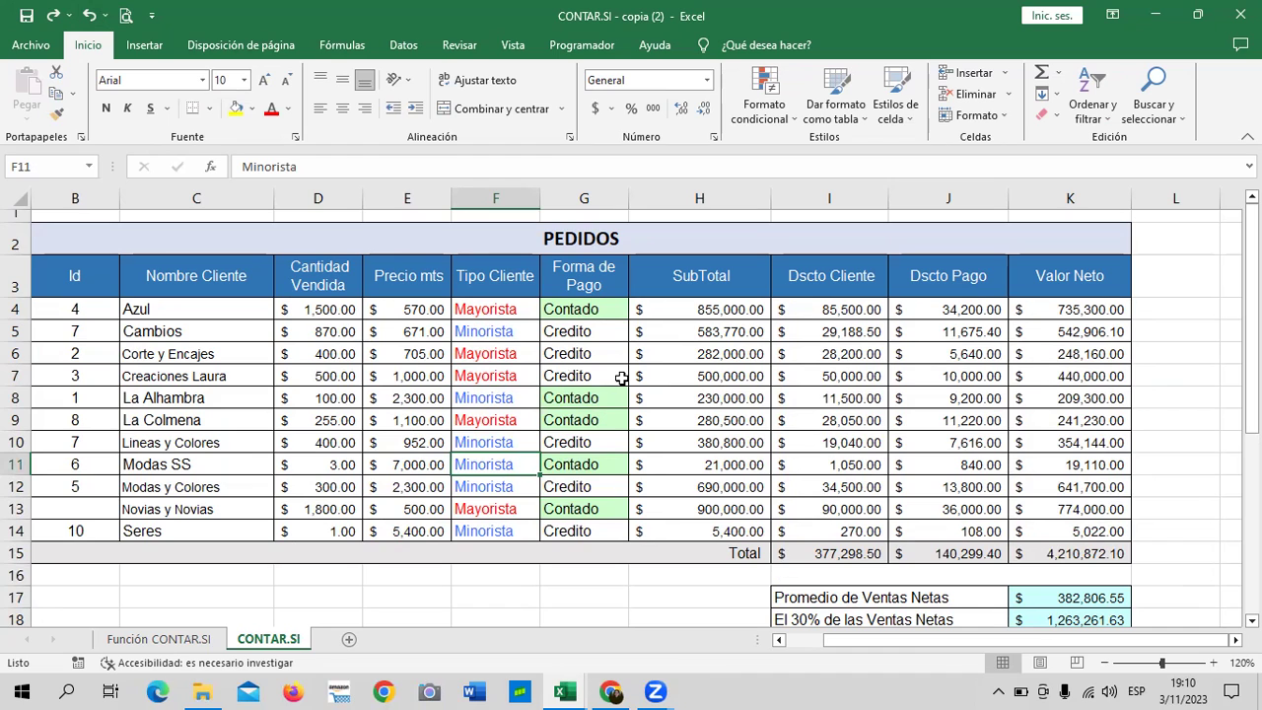
scroll(797, 498, down, 2)
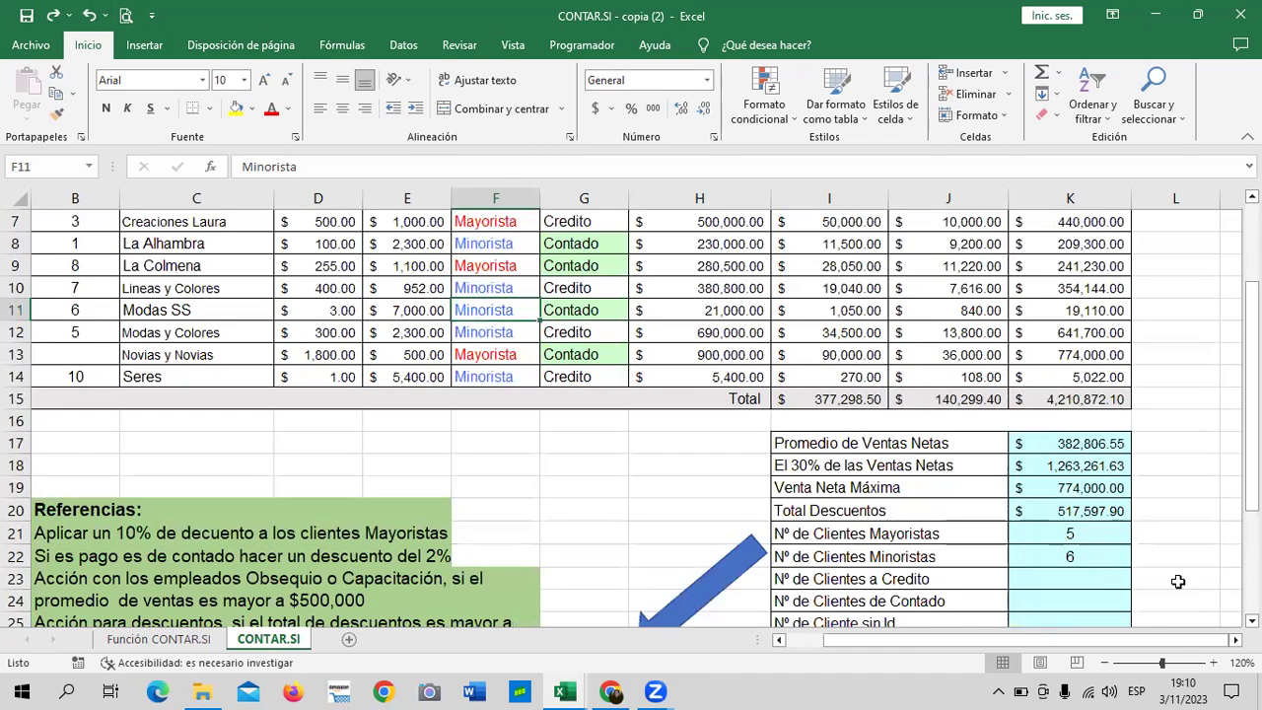
scroll(1177, 582, down, 1)
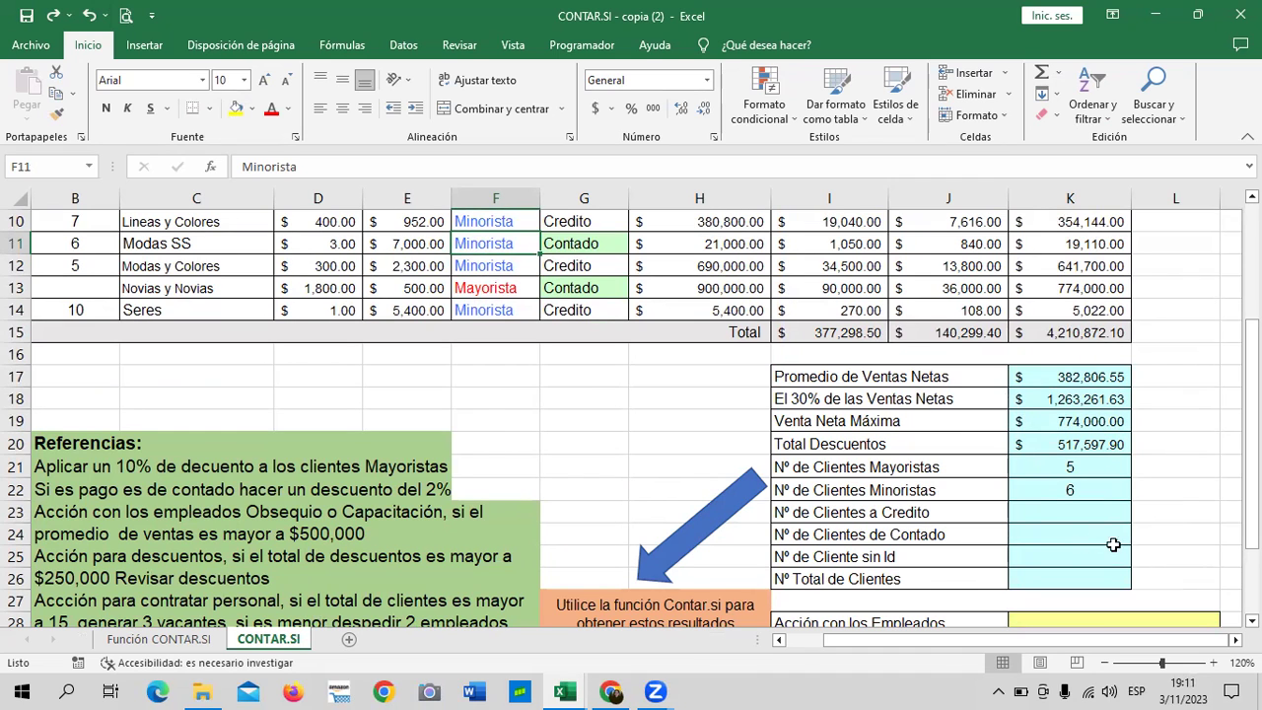
Step: Enter =CONTAR.SI(G4:G14;"=Credito") in K23 to count credit clients
click(1038, 505)
text(=)
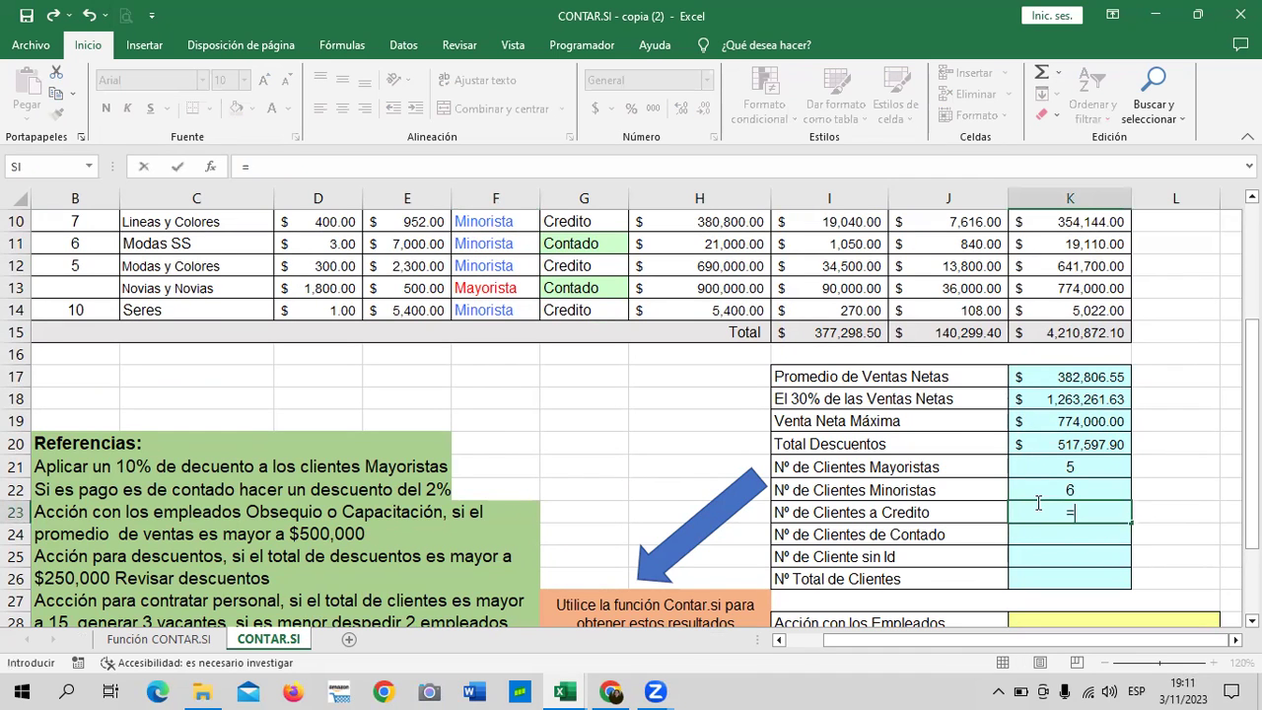
text(con)
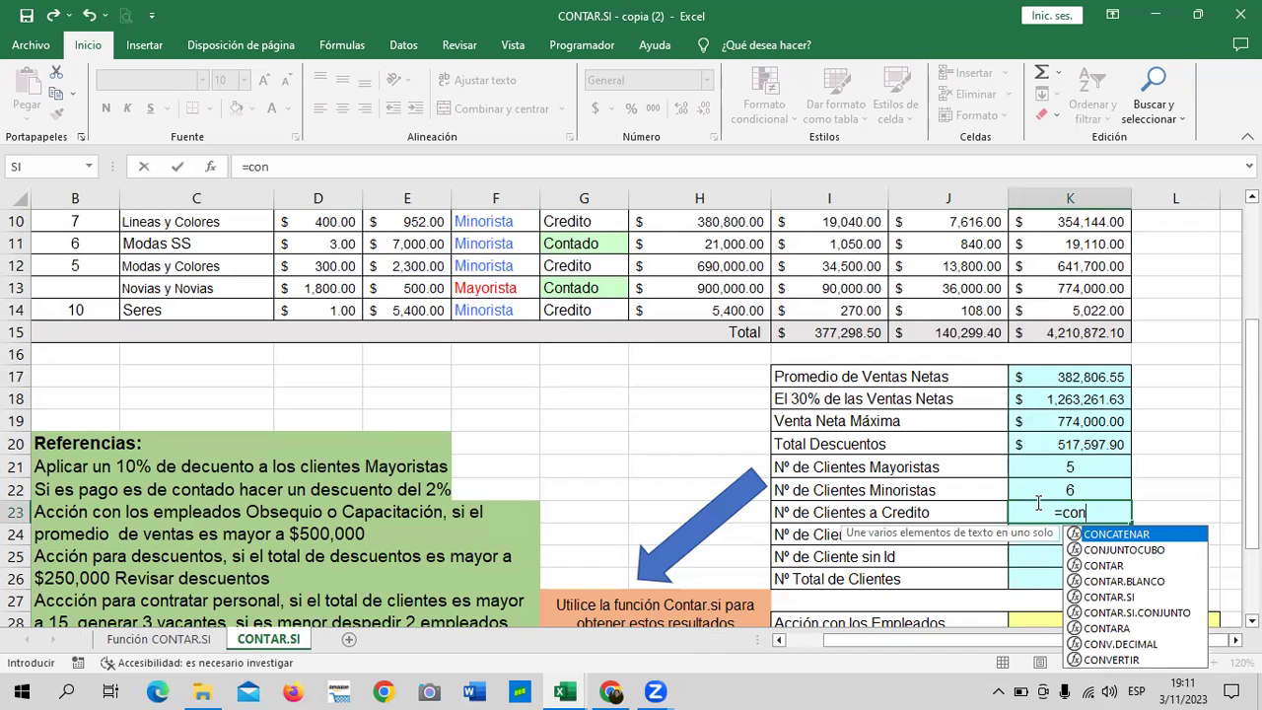
text(tar)
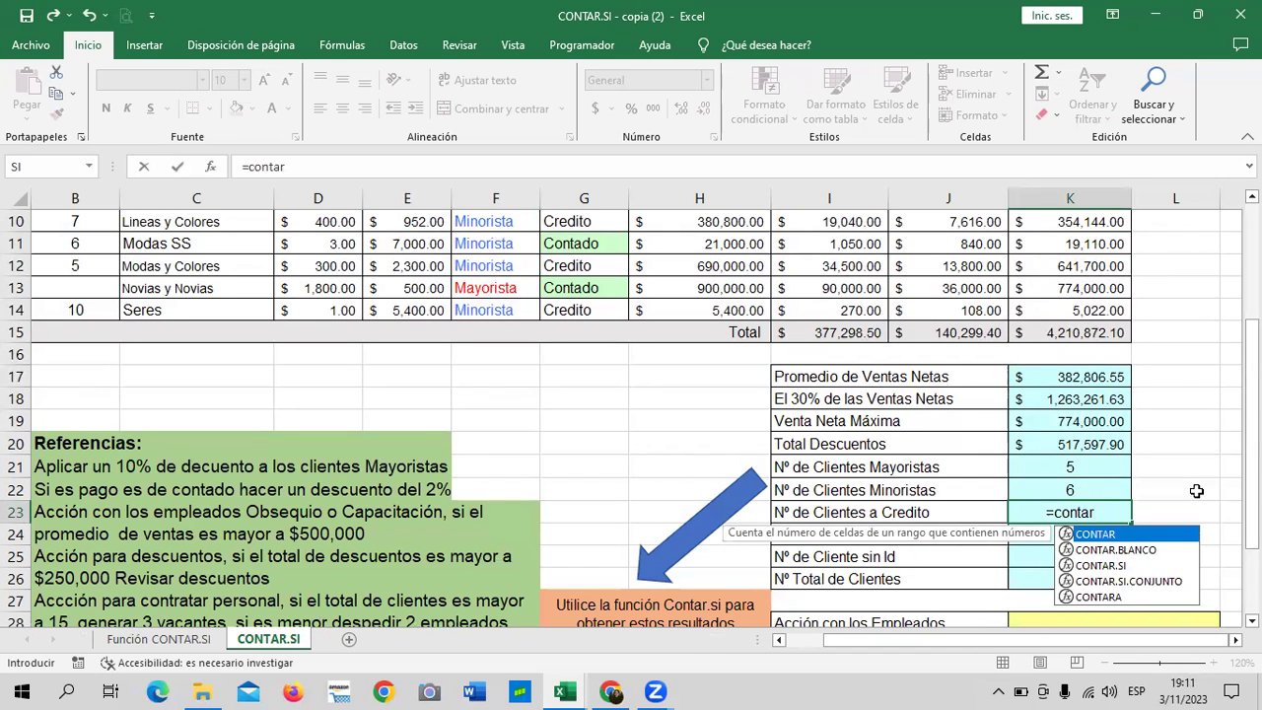
double_click(1134, 567)
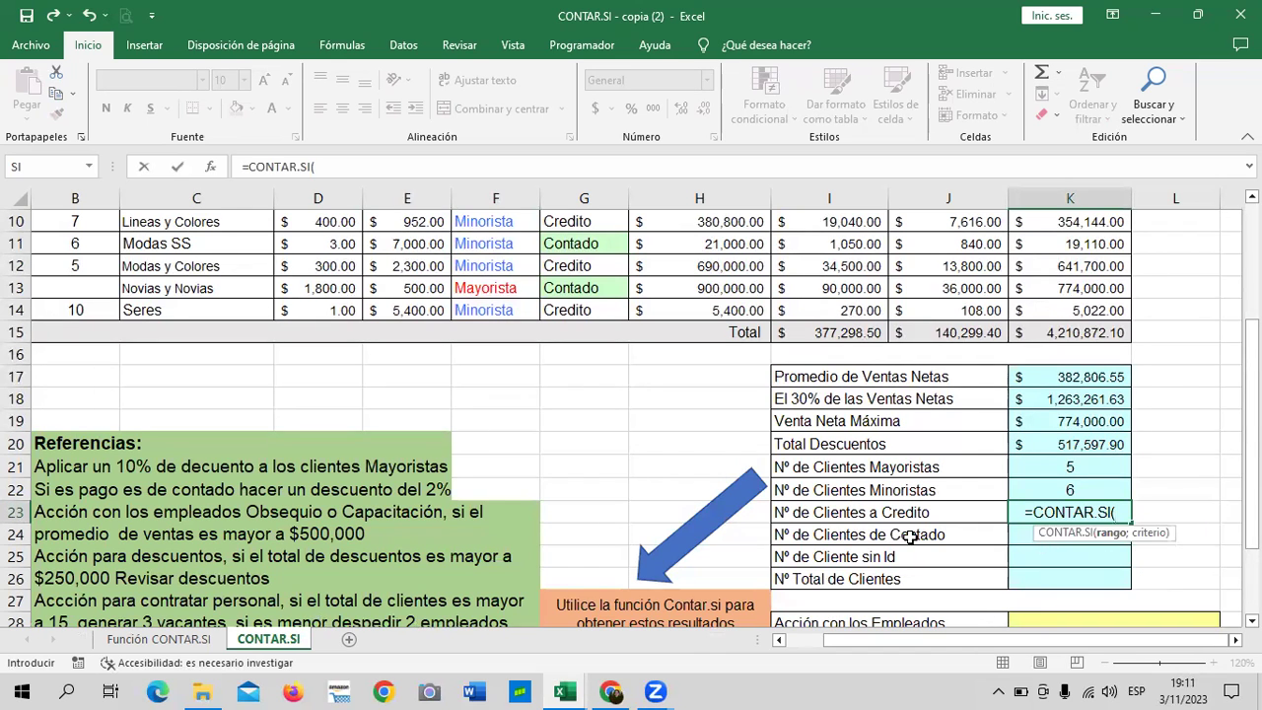
scroll(908, 537, up, 3)
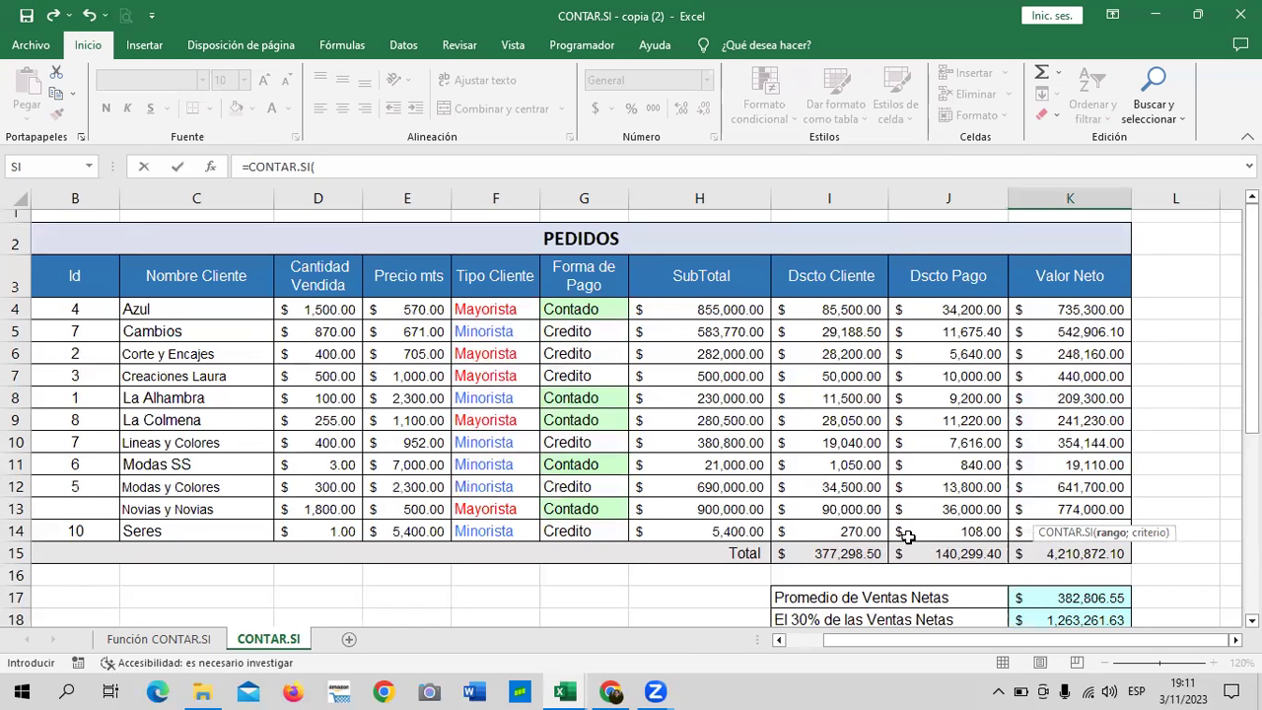
scroll(909, 533, down, 1)
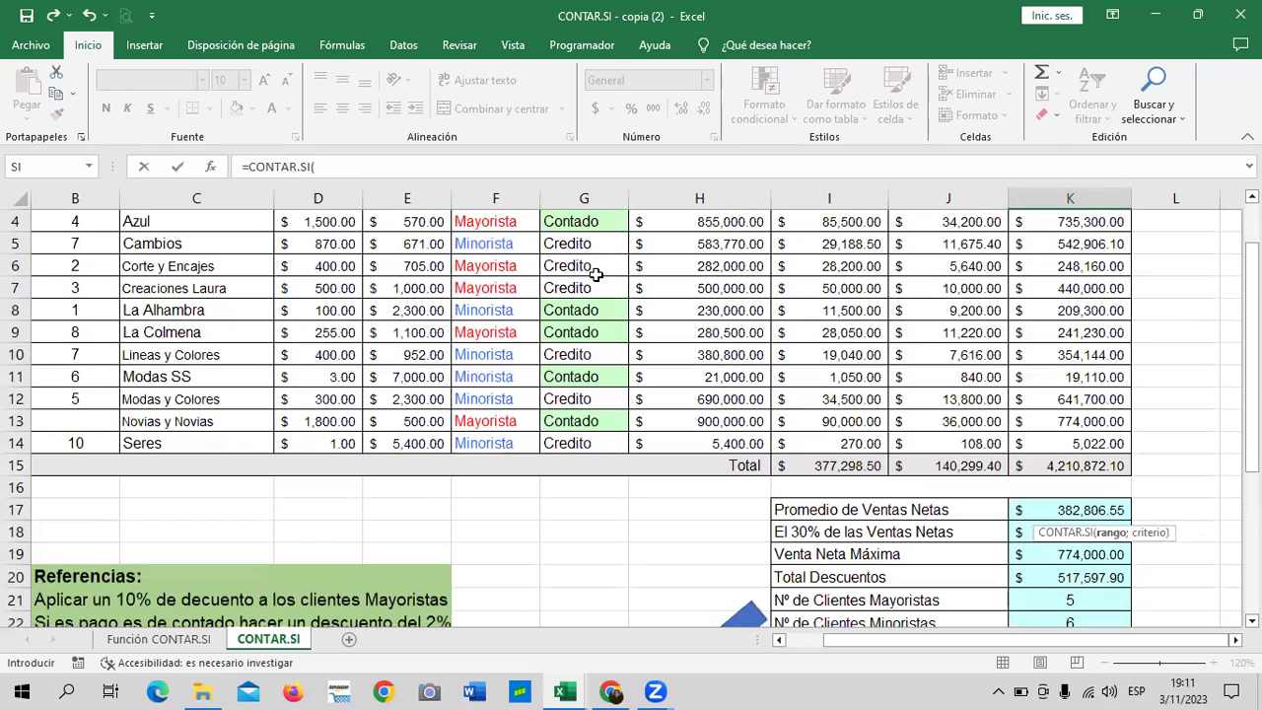
scroll(600, 318, up, 1)
scroll(600, 322, up, 1)
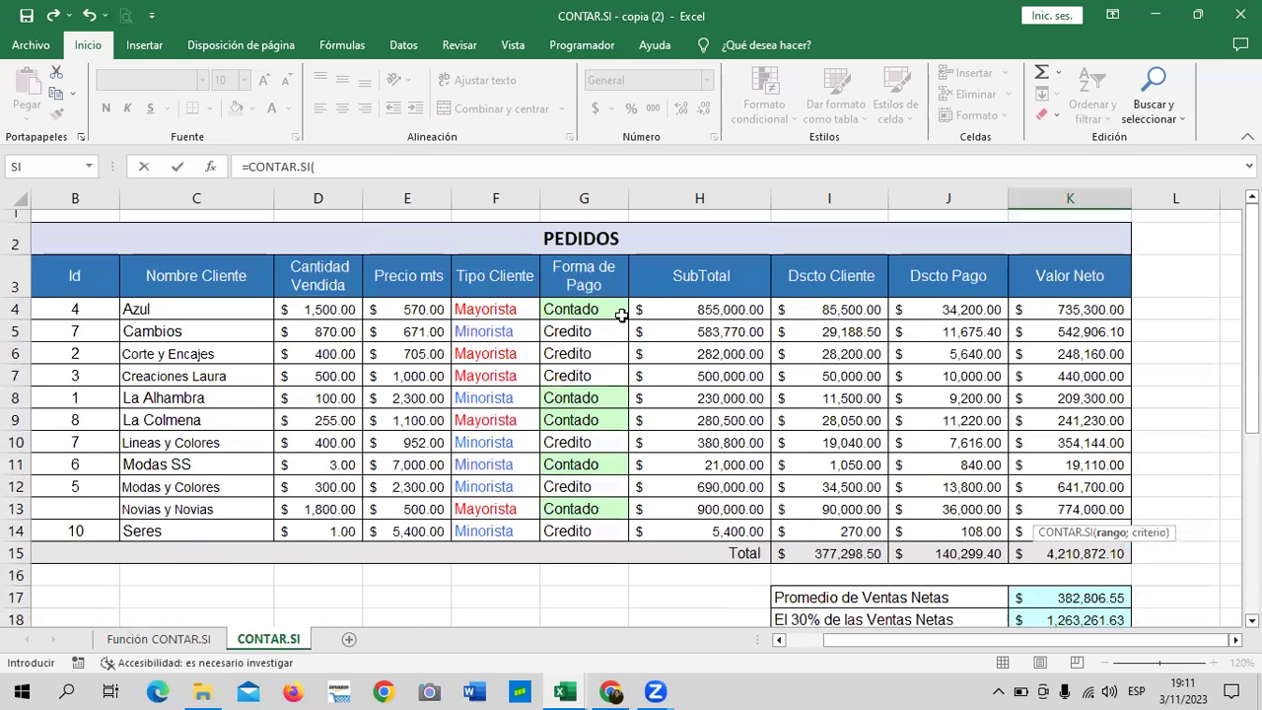
drag(582, 308, 580, 530)
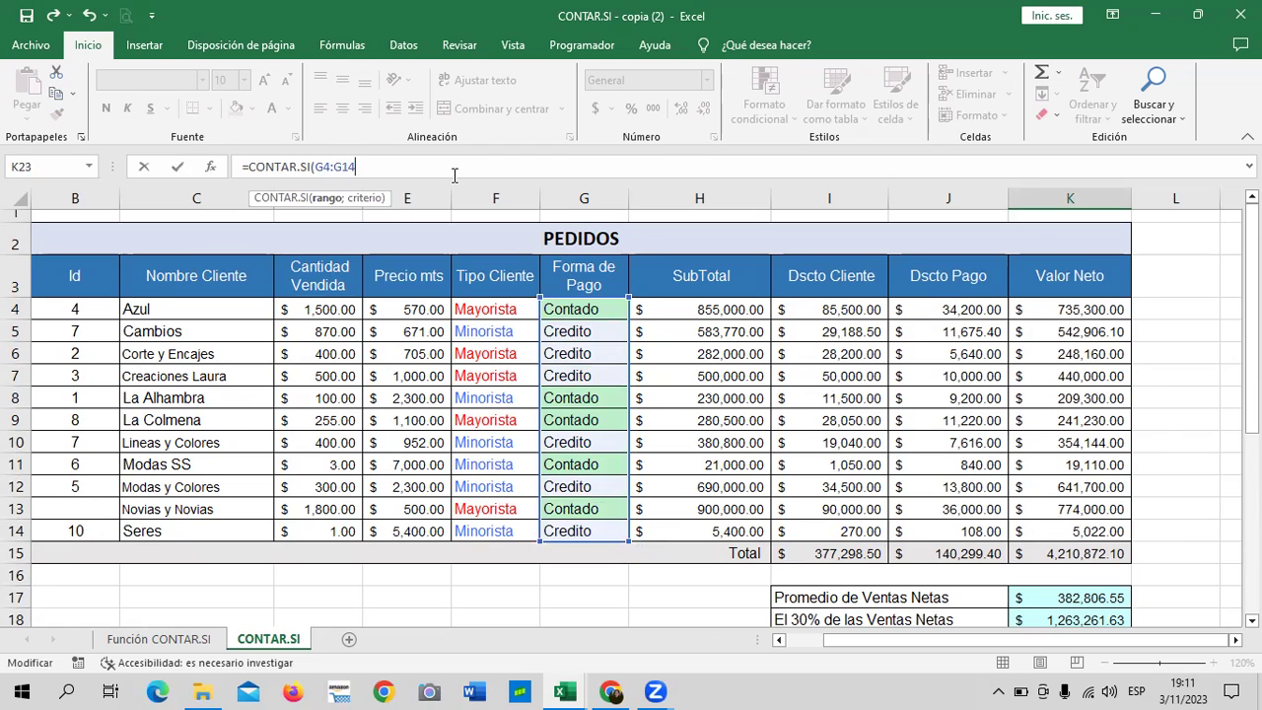
text(;")
text(=)
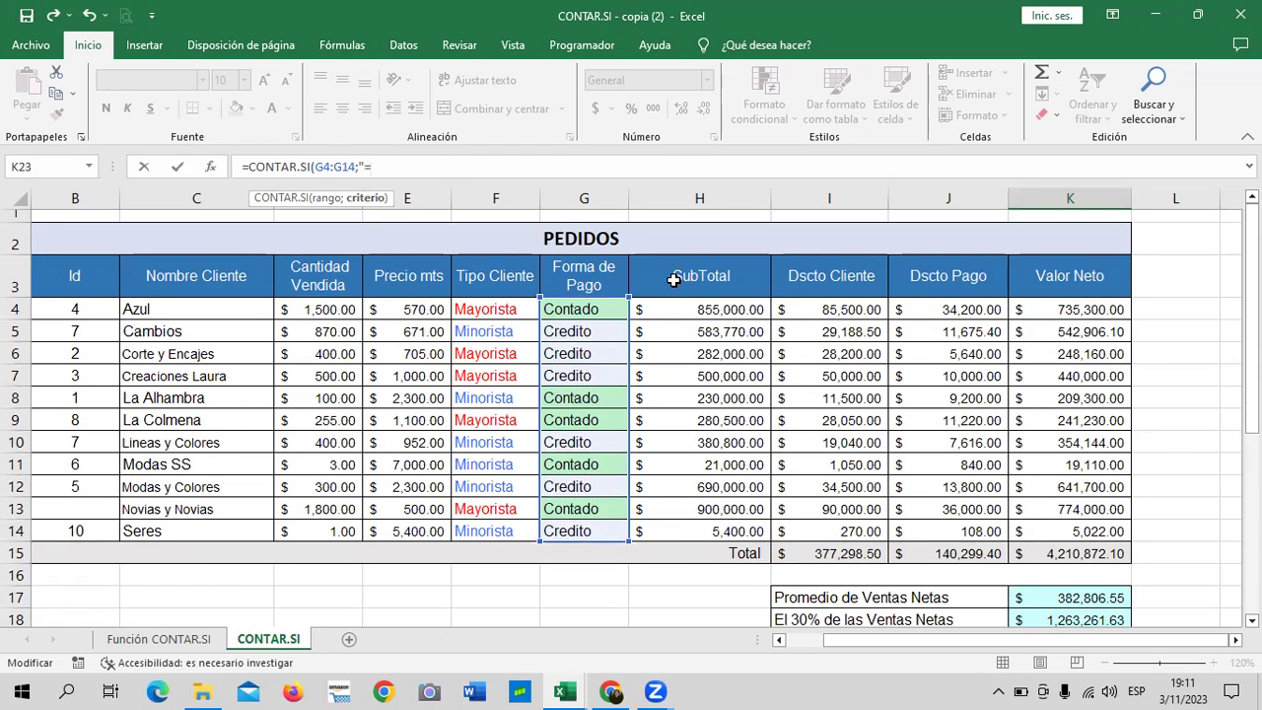
mouse_move(1252, 300)
mouse_down()
mouse_move(1251, 390)
mouse_move(1179, 283)
mouse_up()
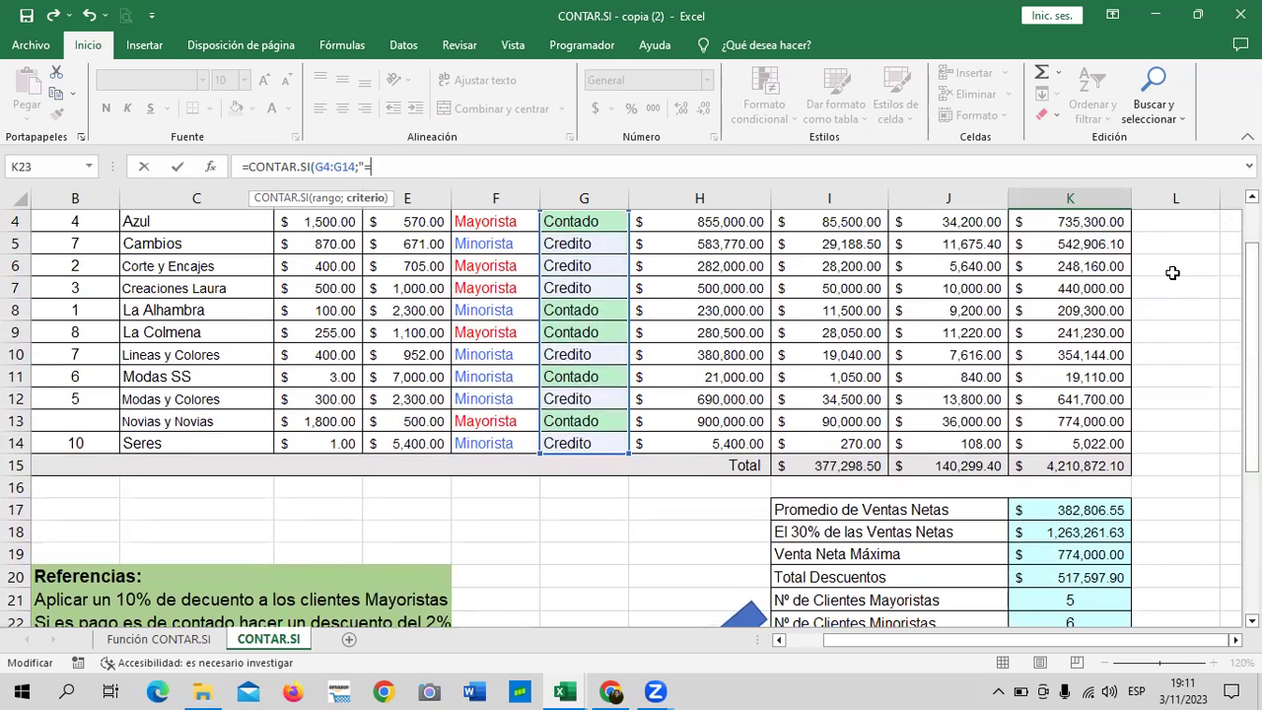
text(di)
key(Return)
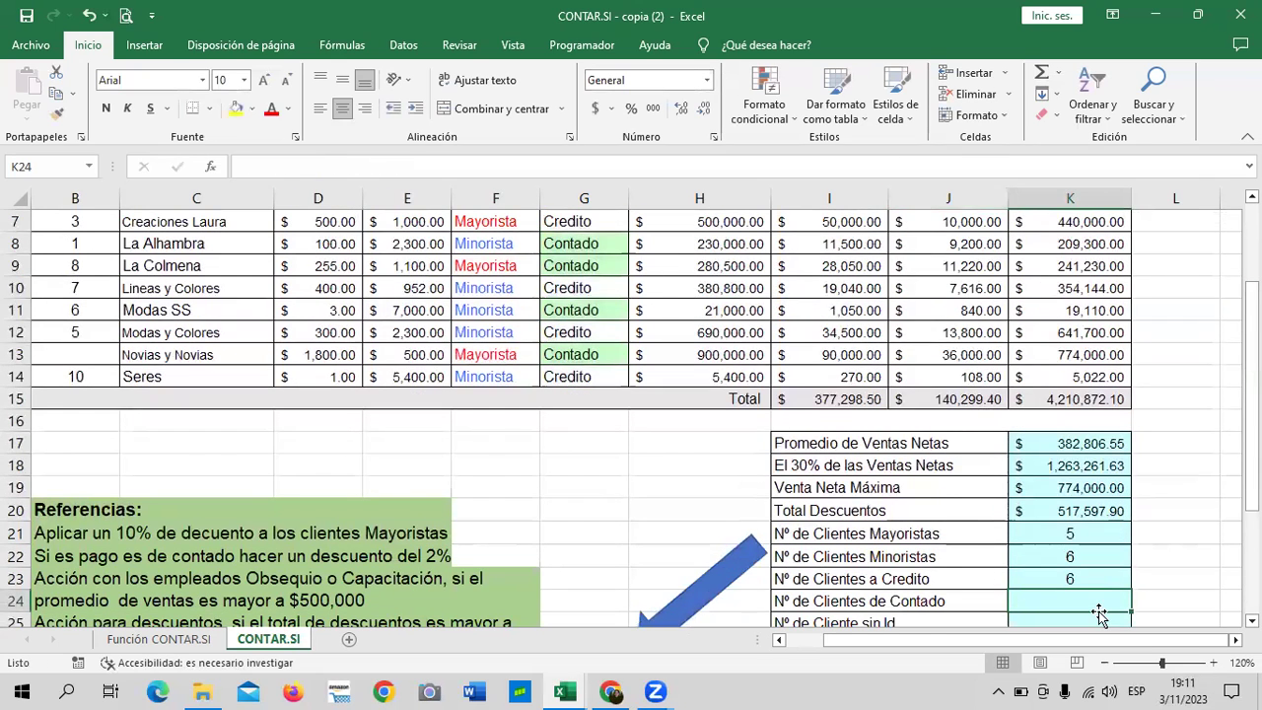
Step: Enter =CONTAR.SI(G4:G14;"=Contado") in K24 to count cash-paying clients, giving 5
scroll(1100, 611, down, 1)
text(=)
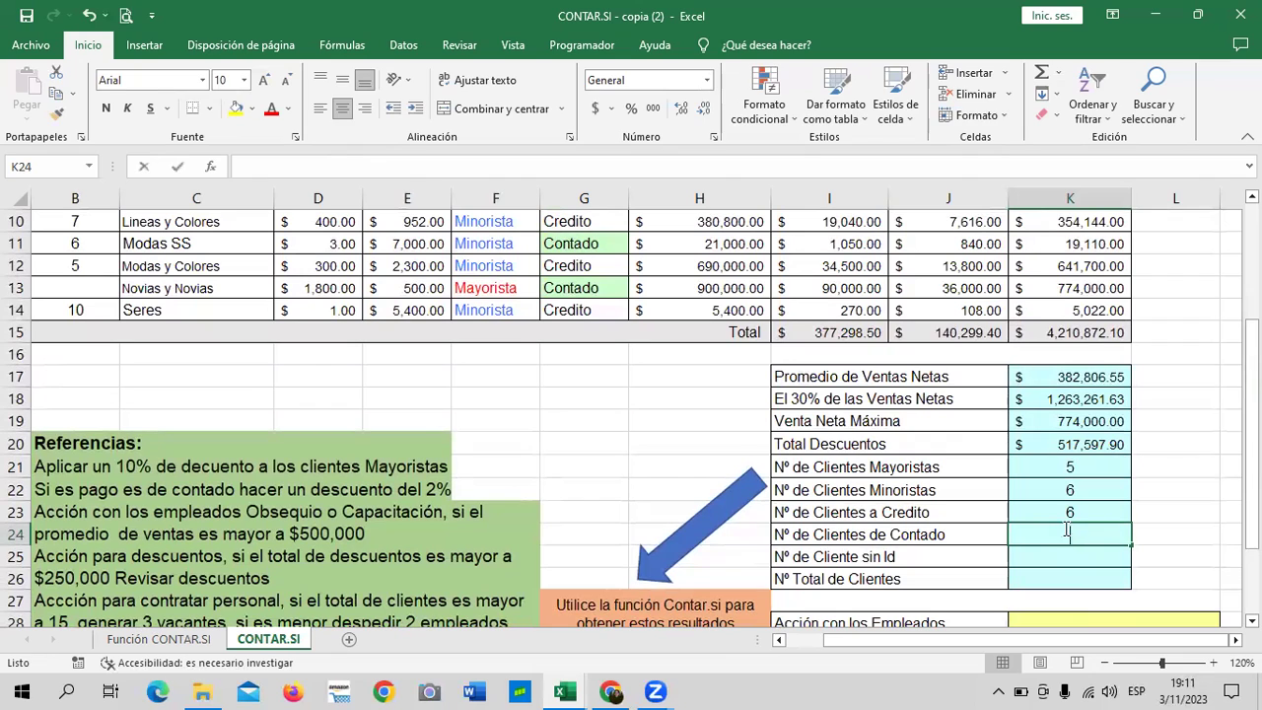
text(contar)
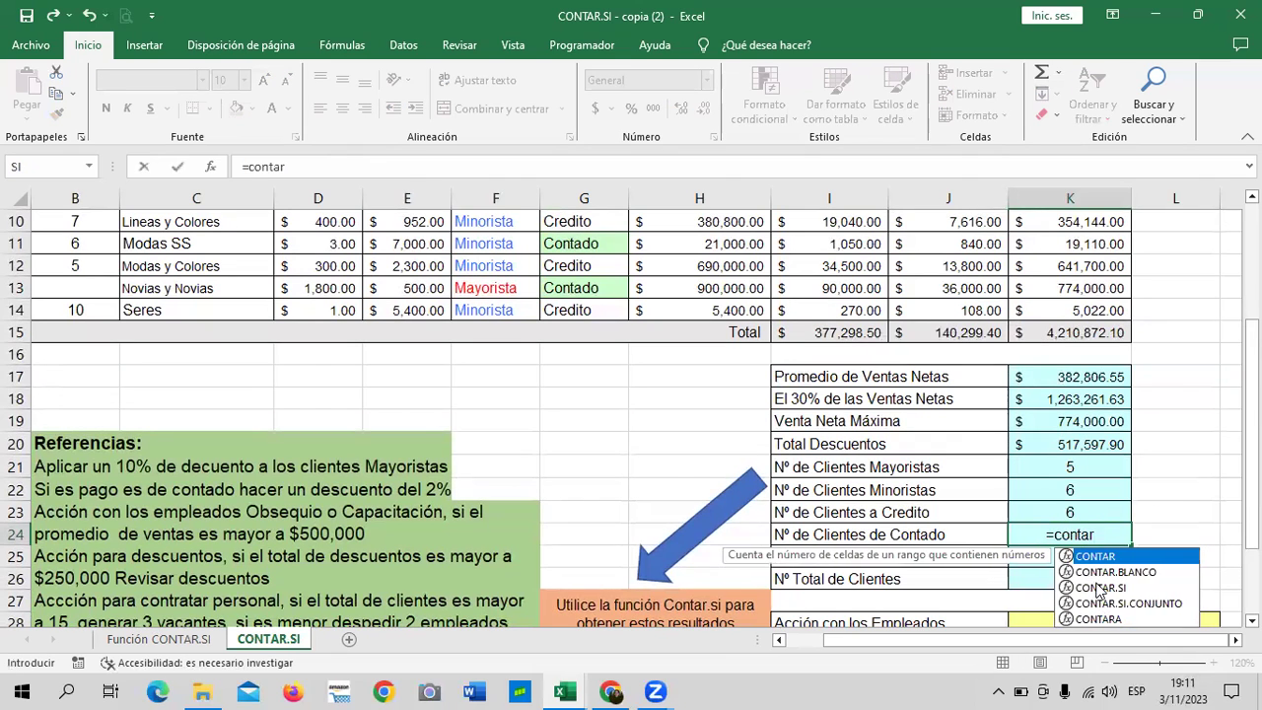
double_click(1103, 588)
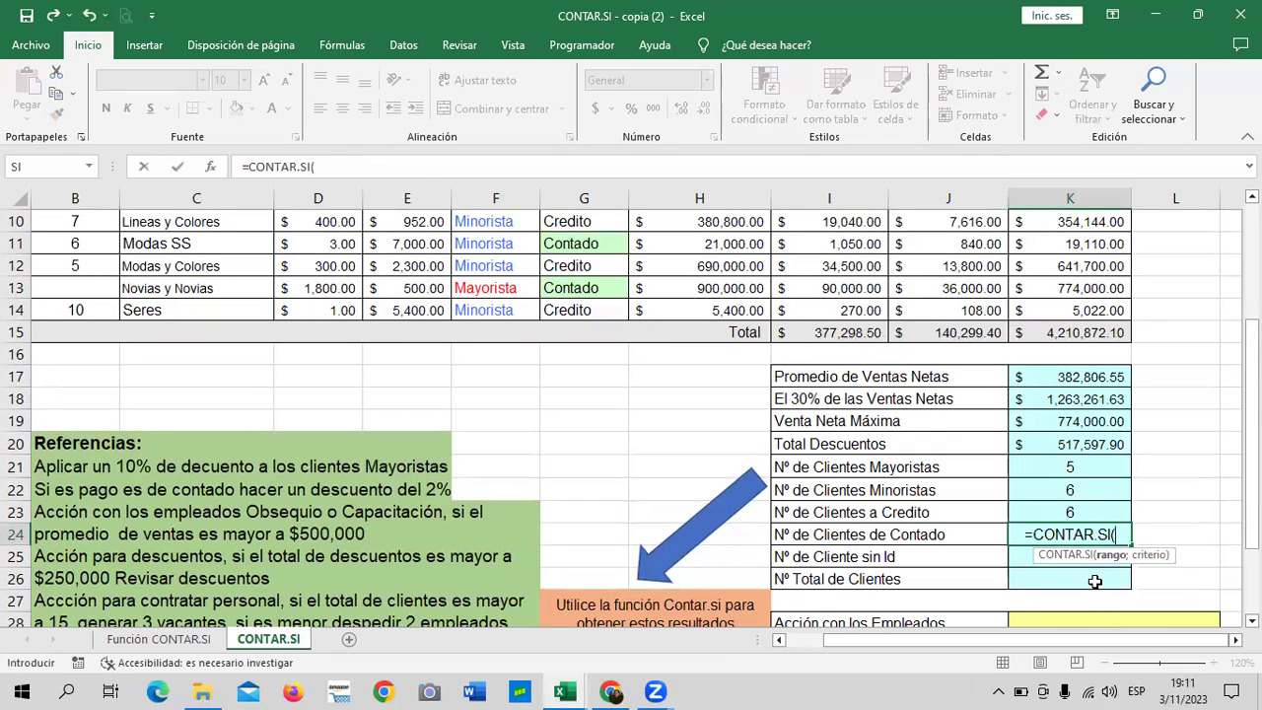
scroll(680, 310, up, 3)
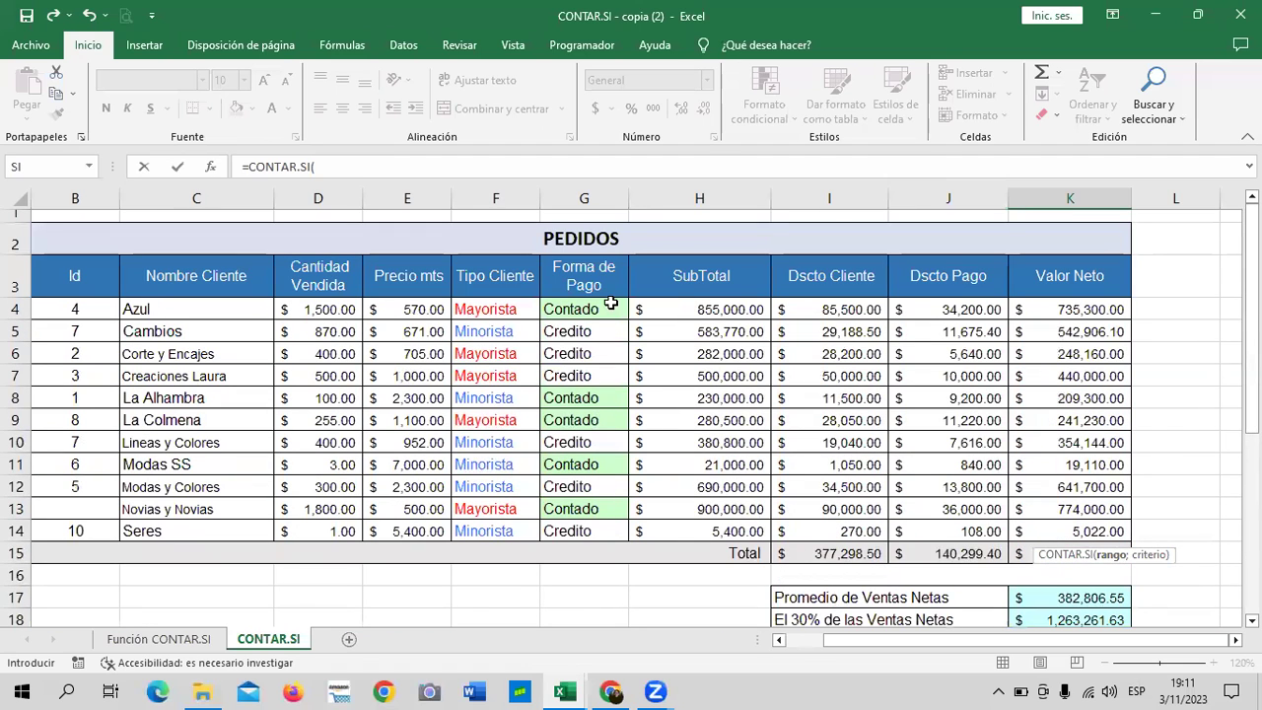
drag(602, 308, 610, 532)
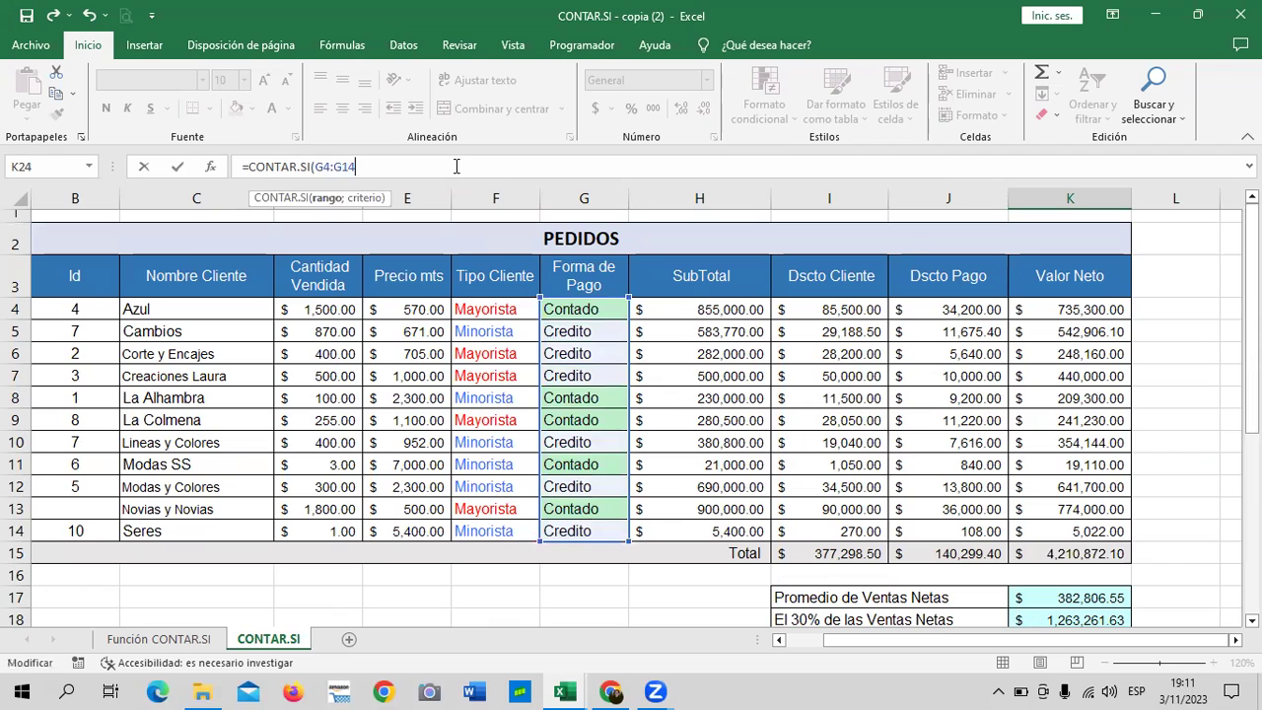
text(;"=Con)
scroll(795, 348, down, 2)
scroll(795, 347, down, 3)
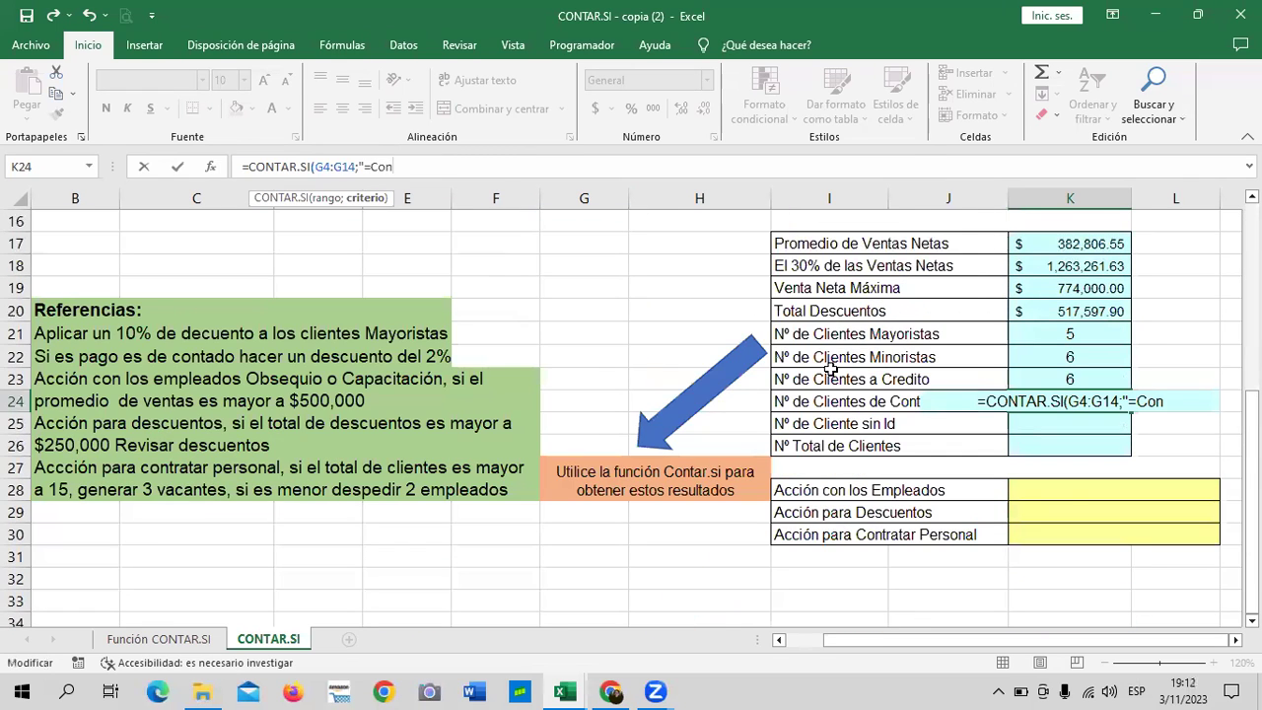
scroll(479, 217, up, 4)
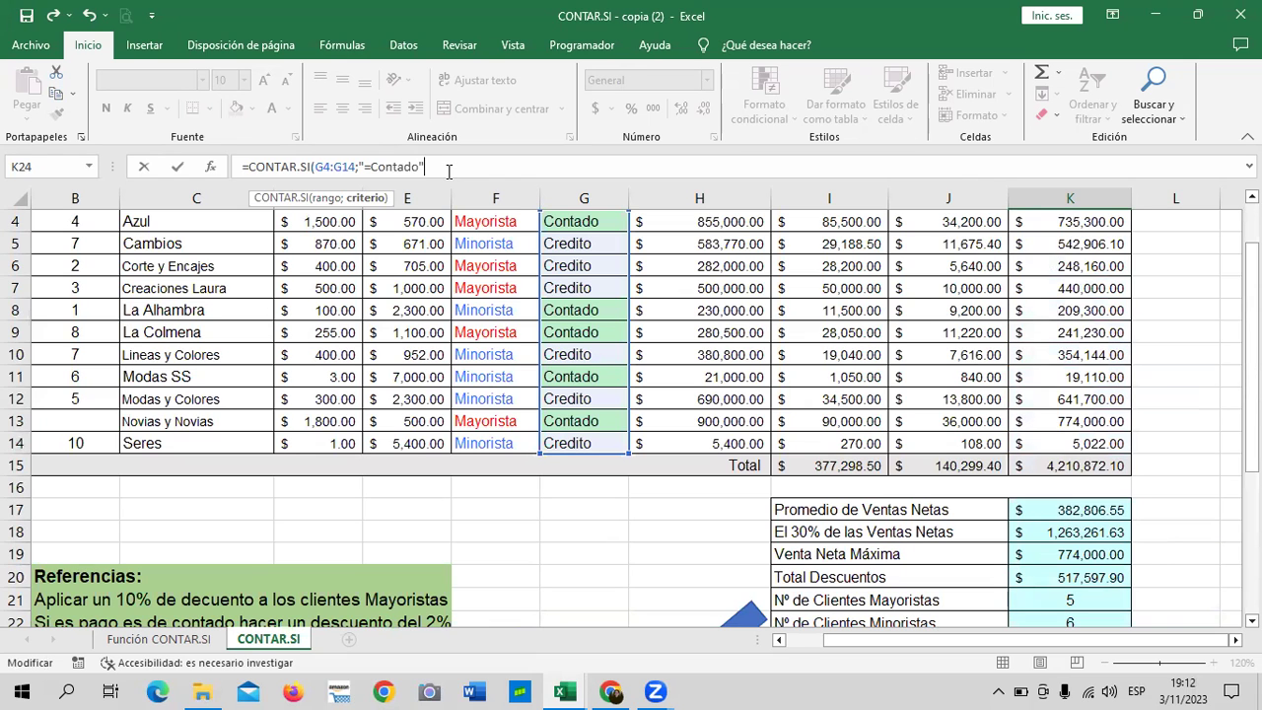
text())
key(Return)
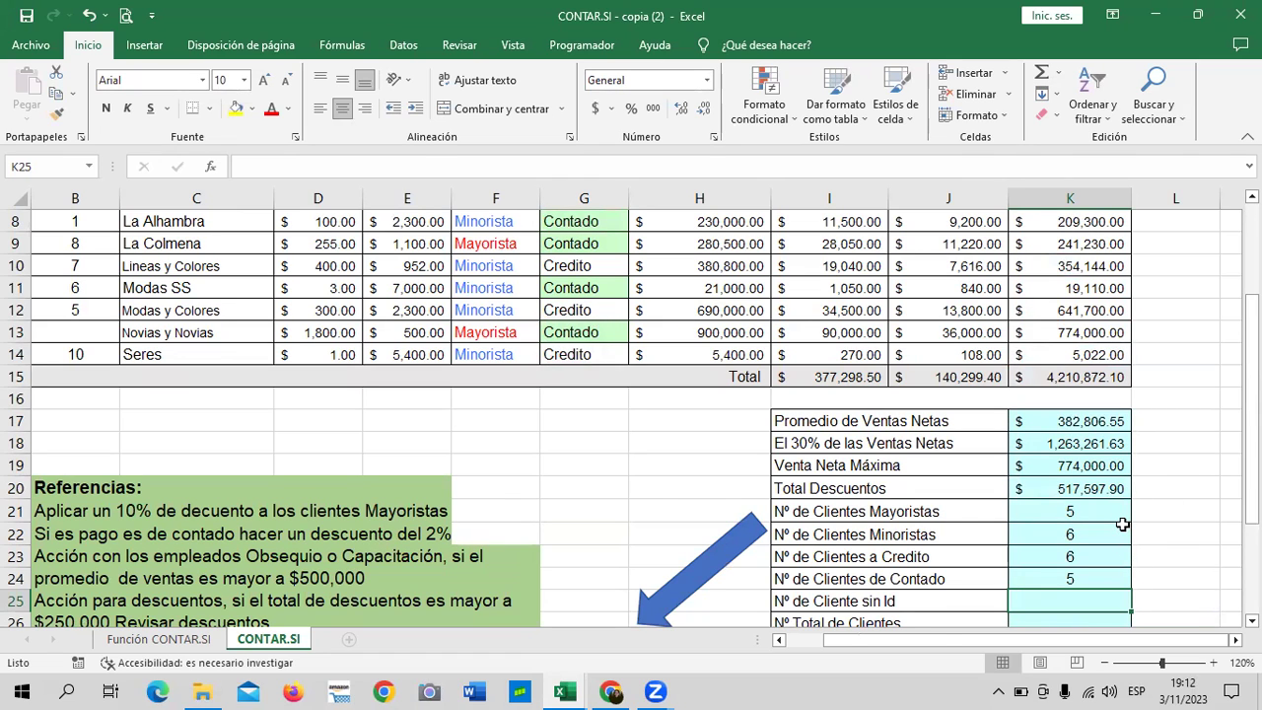
scroll(695, 558, down, 1)
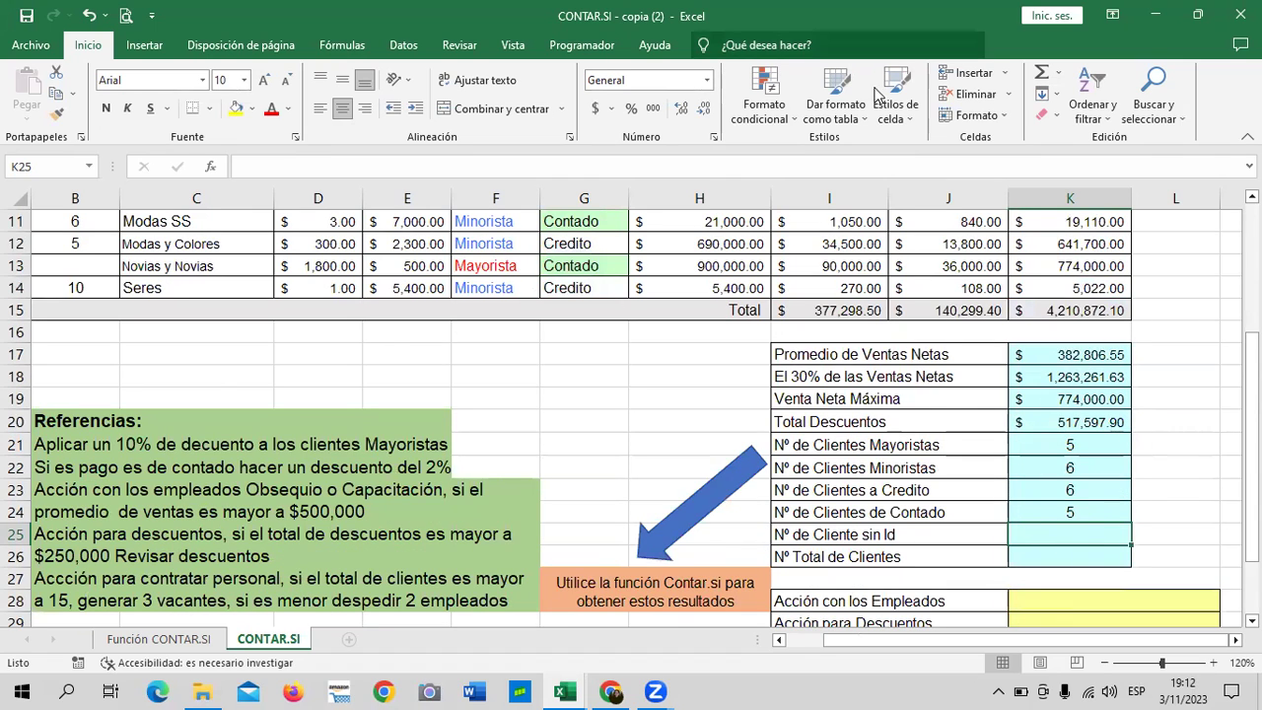
scroll(119, 355, up, 1)
click(93, 331)
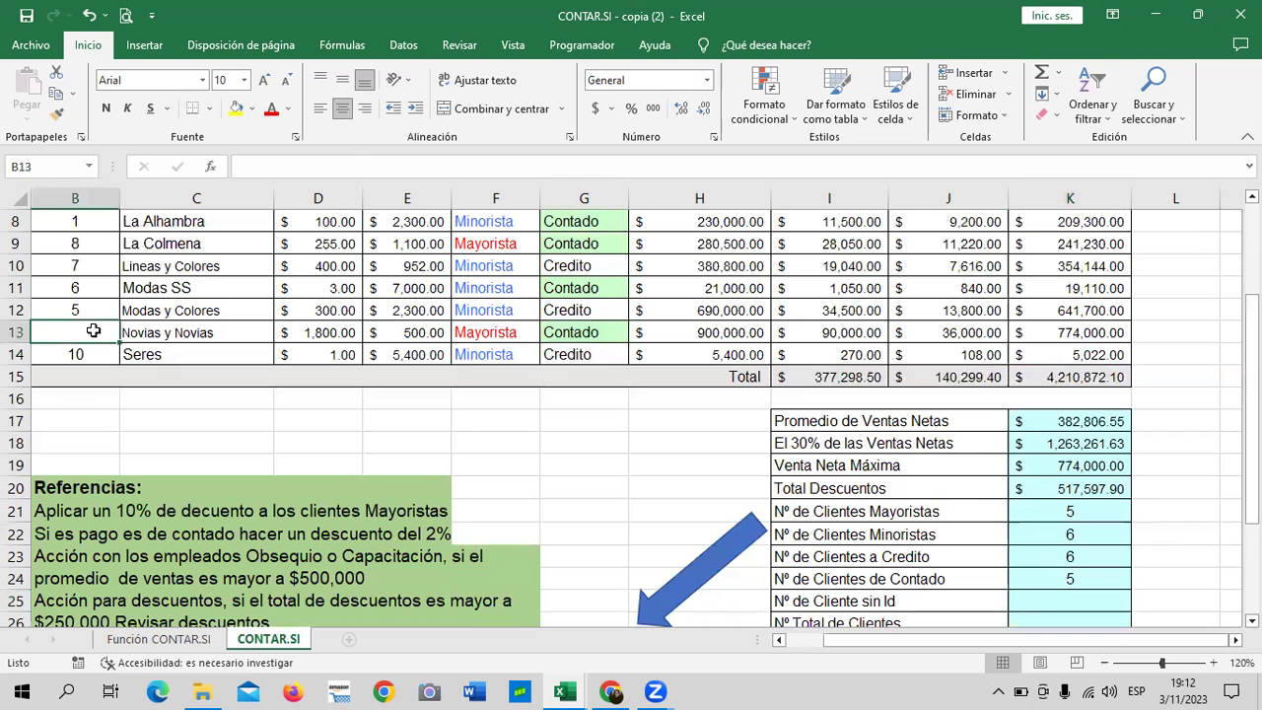
scroll(93, 331, up, 2)
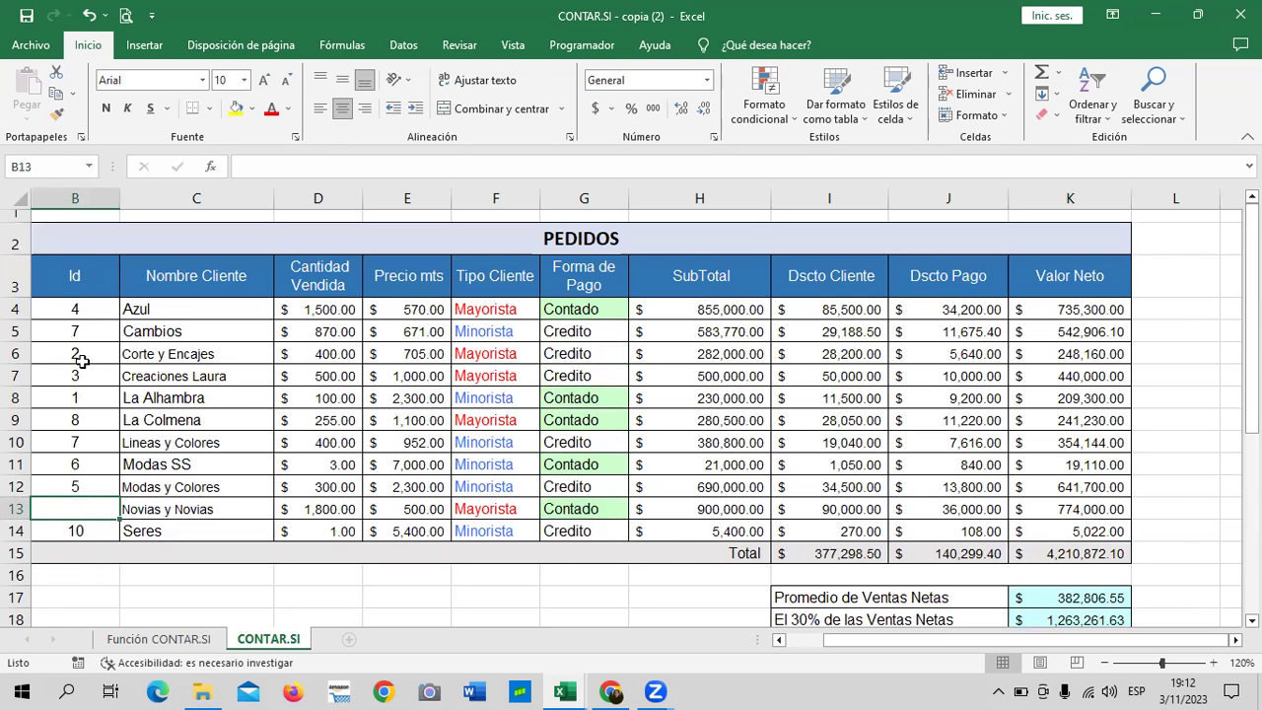
scroll(931, 452, down, 1)
scroll(947, 473, down, 4)
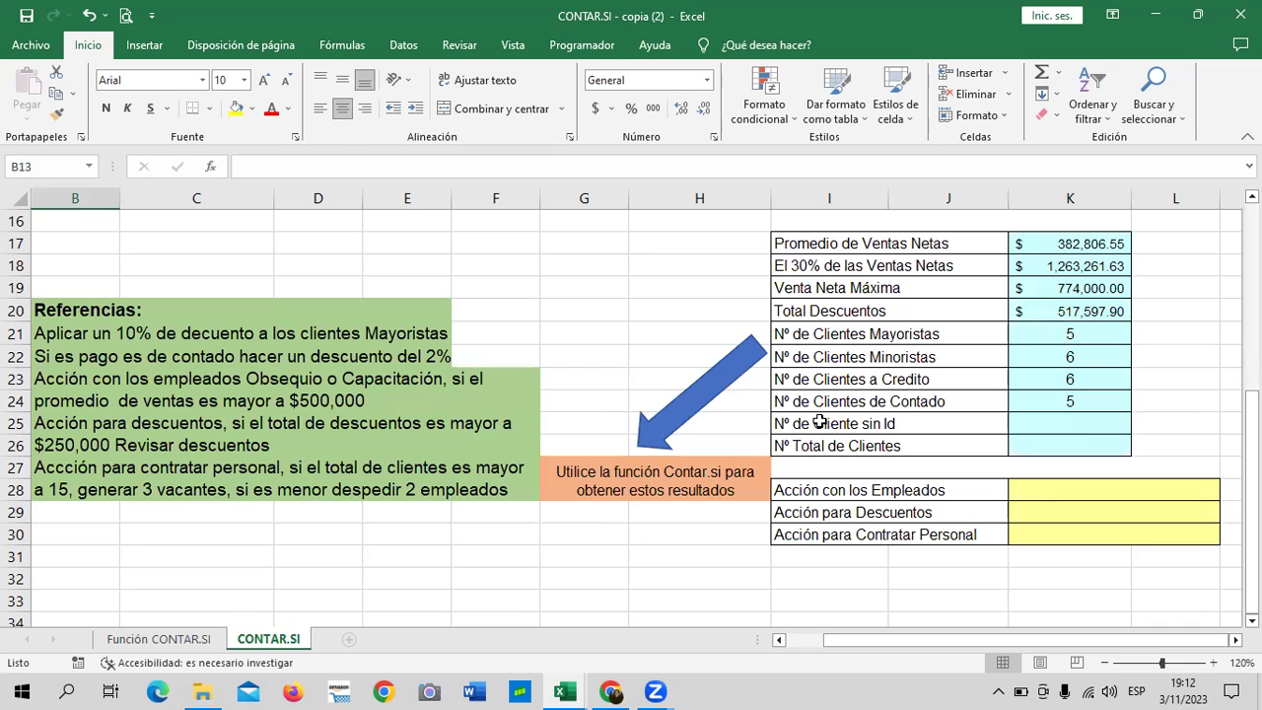
click(1076, 424)
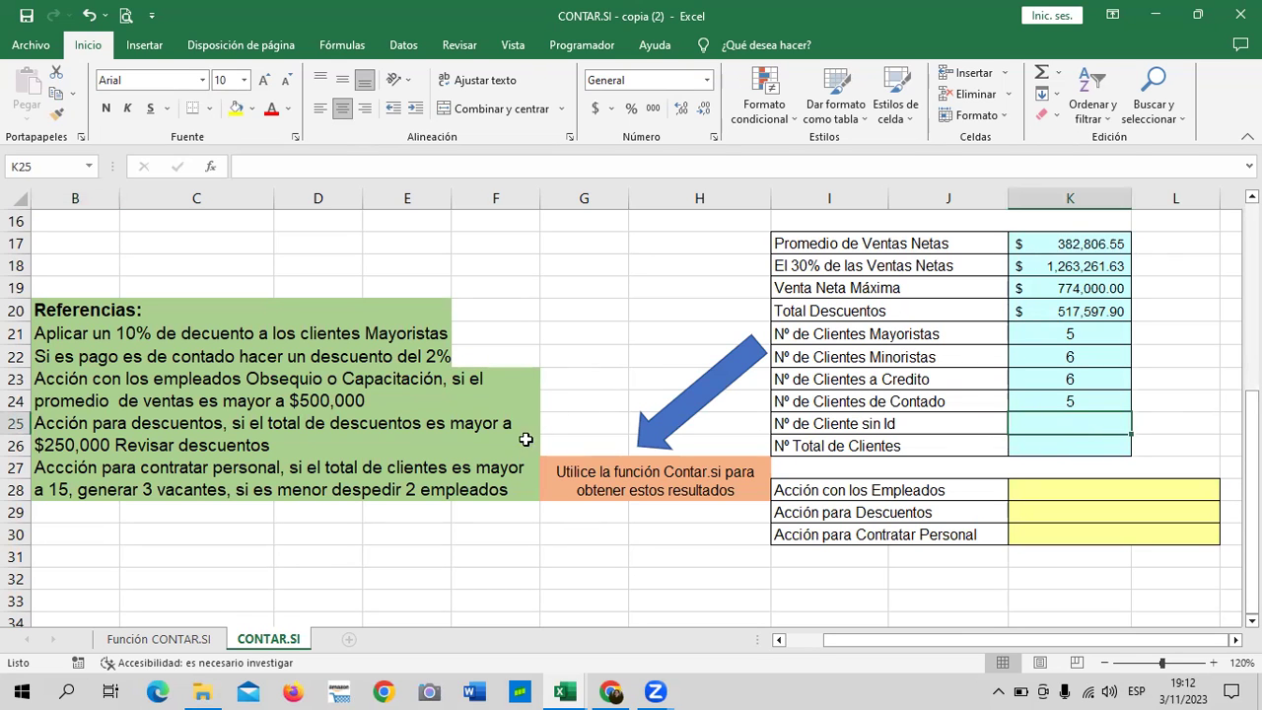
scroll(515, 446, up, 3)
scroll(515, 447, up, 1)
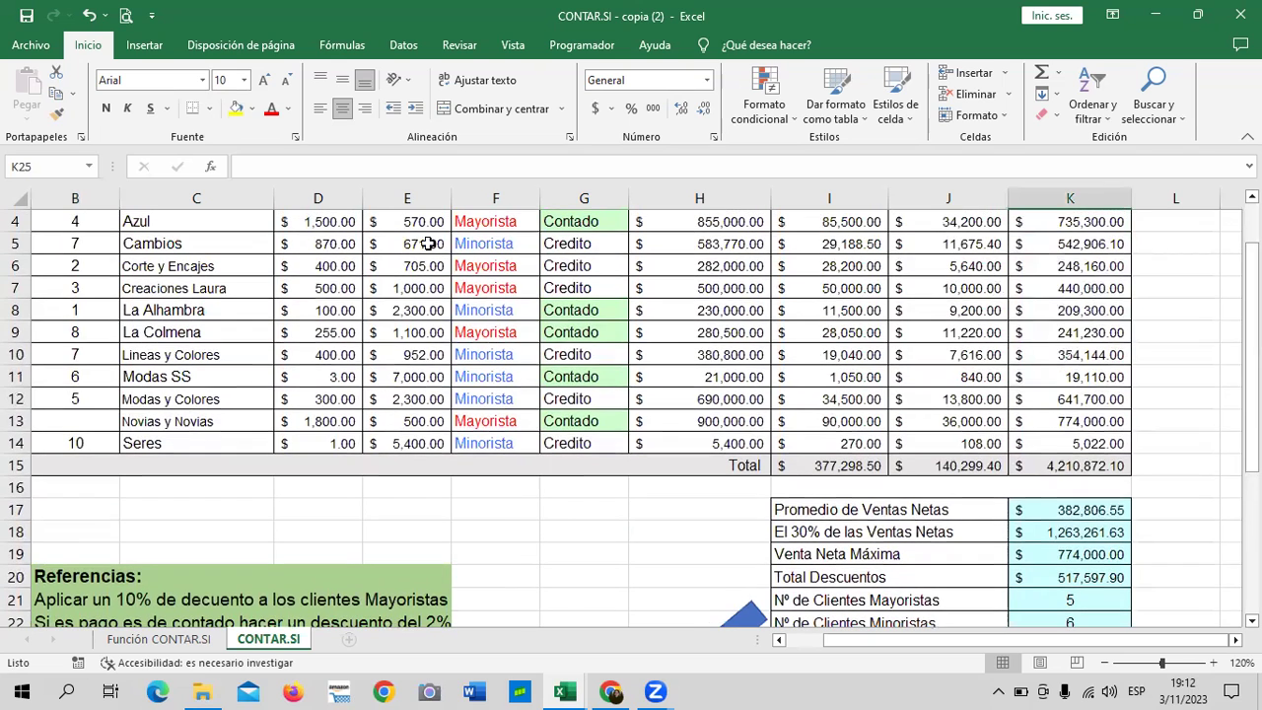
click(84, 418)
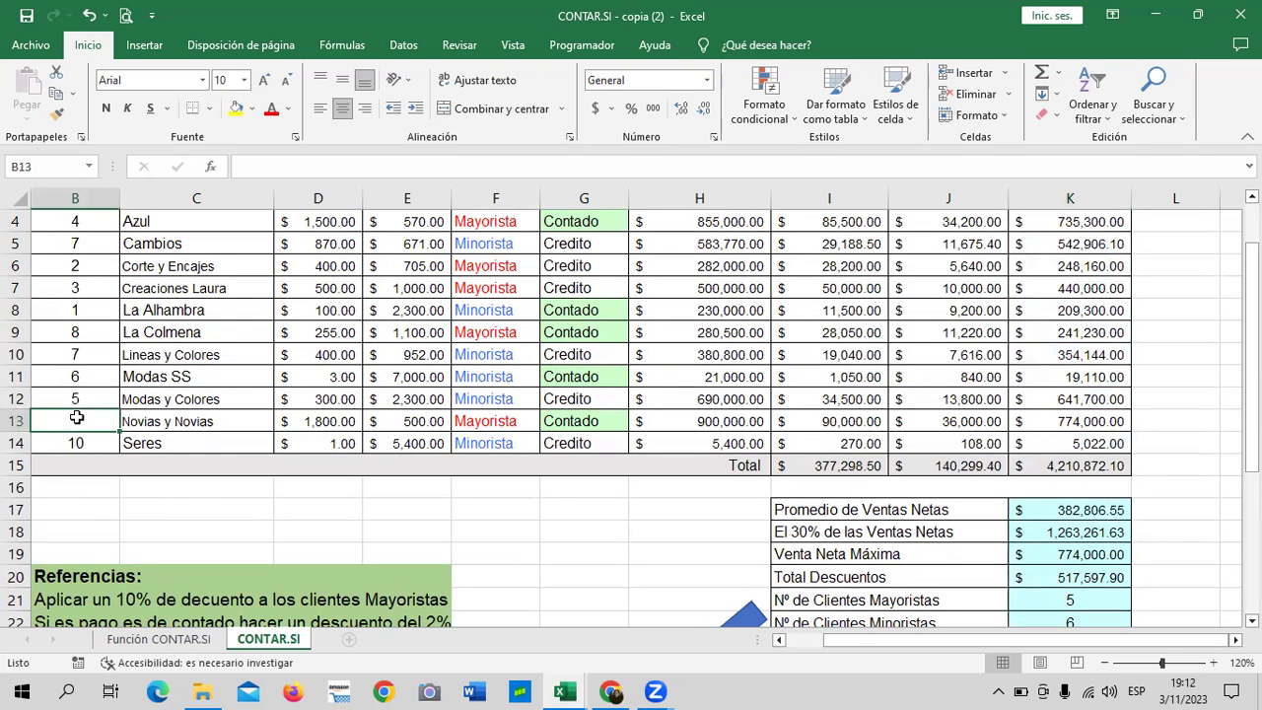
scroll(858, 583, down, 3)
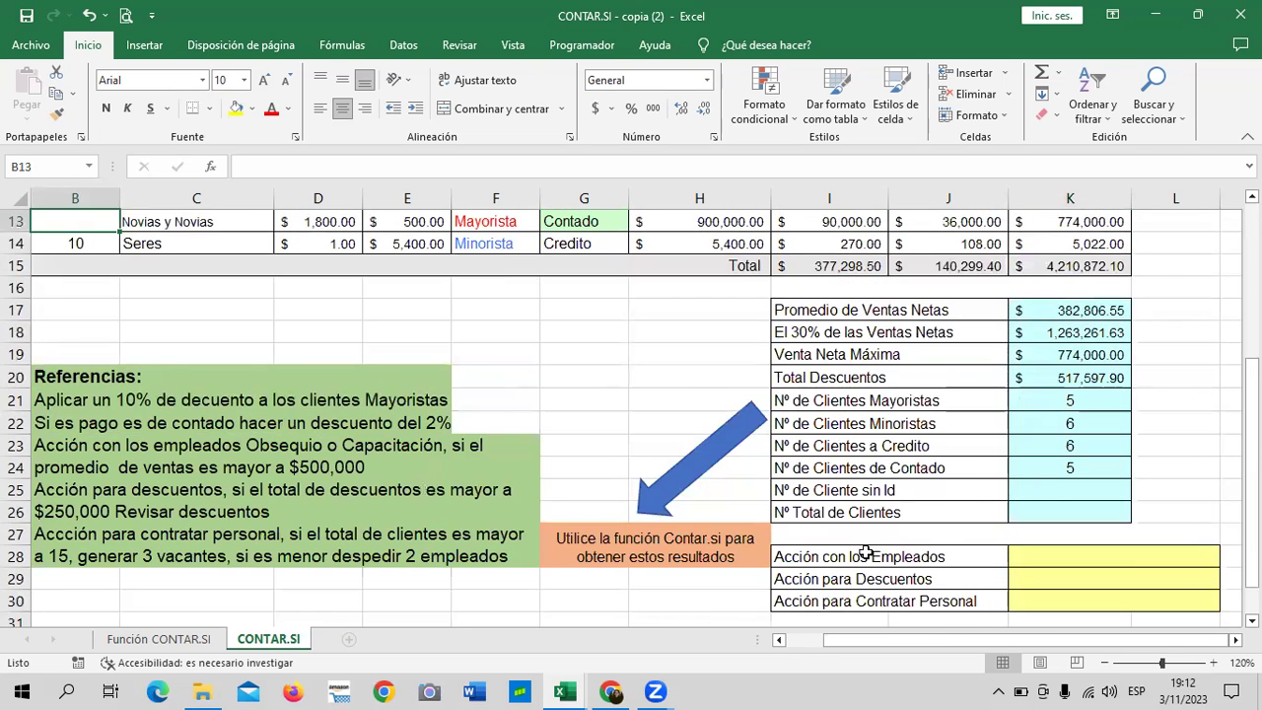
click(1048, 485)
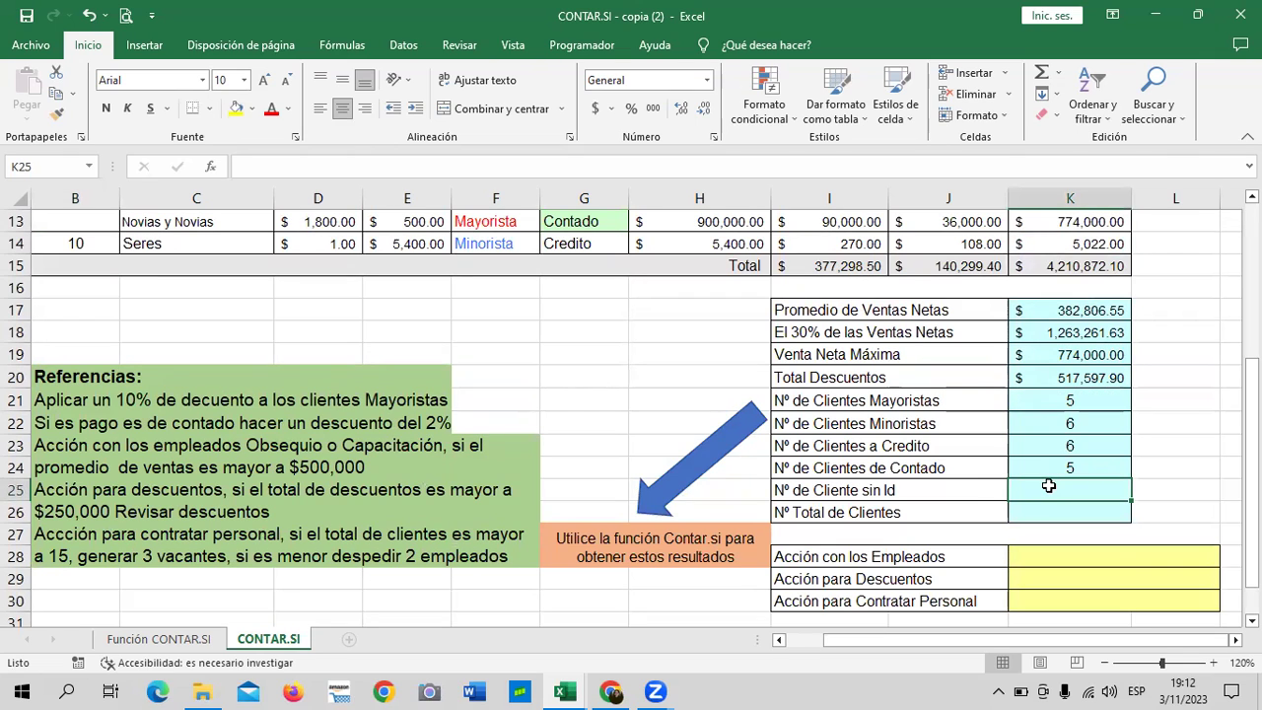
Step: Enter =CONTAR.BLANCO(B4:B14) in K25 to count clients with no Id
text(contar.)
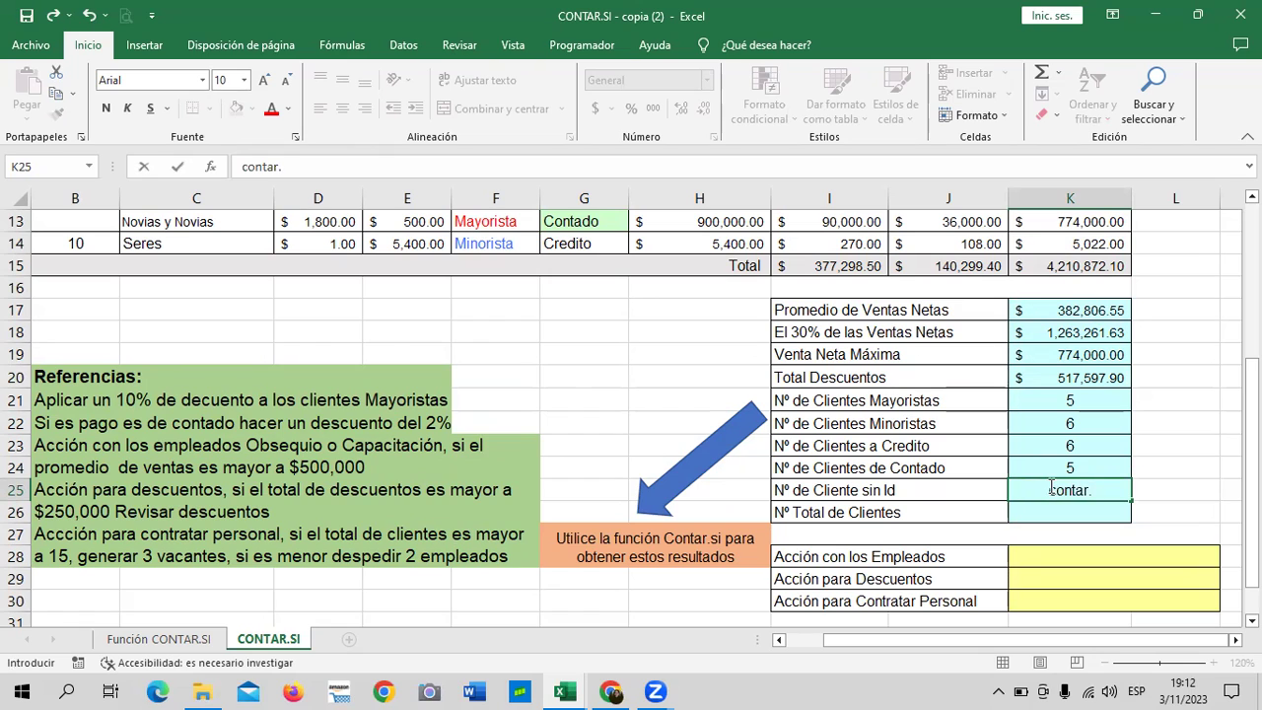
text(s)
key(BackSpace)
key(BackSpace)
key(BackSpace)
key(BackSpace)
key(BackSpace)
key(BackSpace)
key(BackSpace)
key(BackSpace)
text(=)
text(ntar)
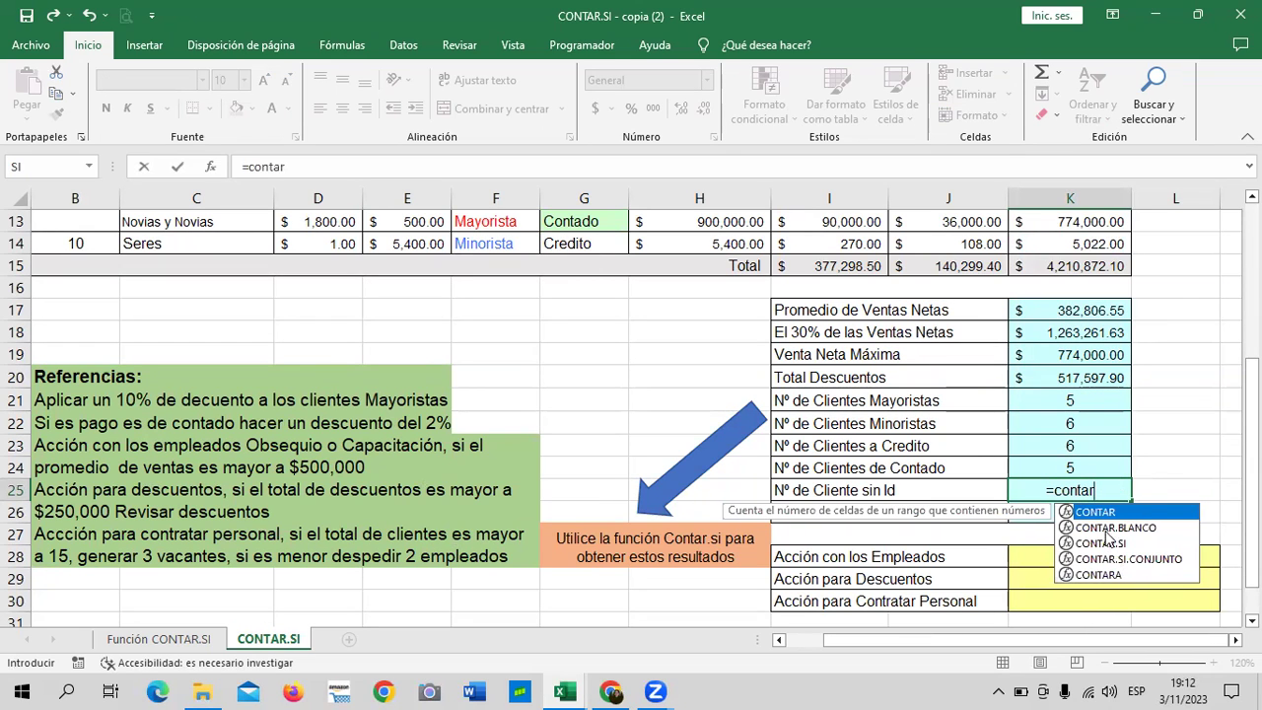
click(1109, 533)
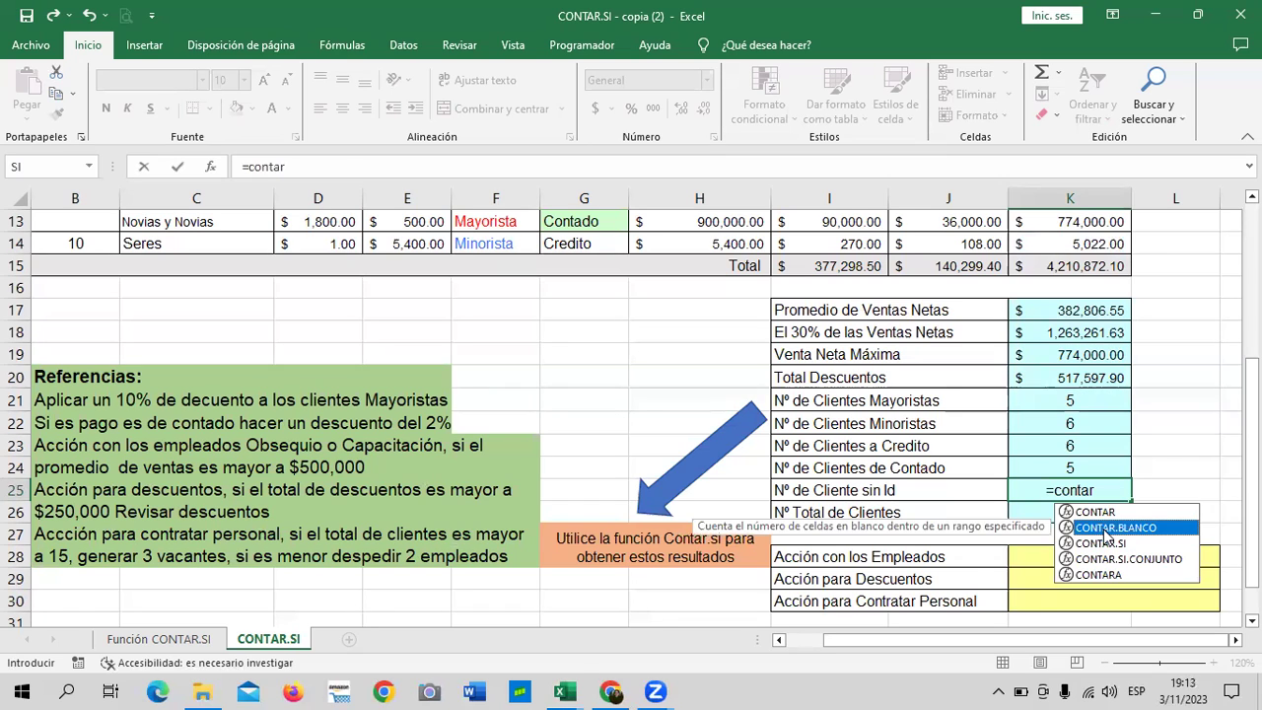
double_click(1107, 533)
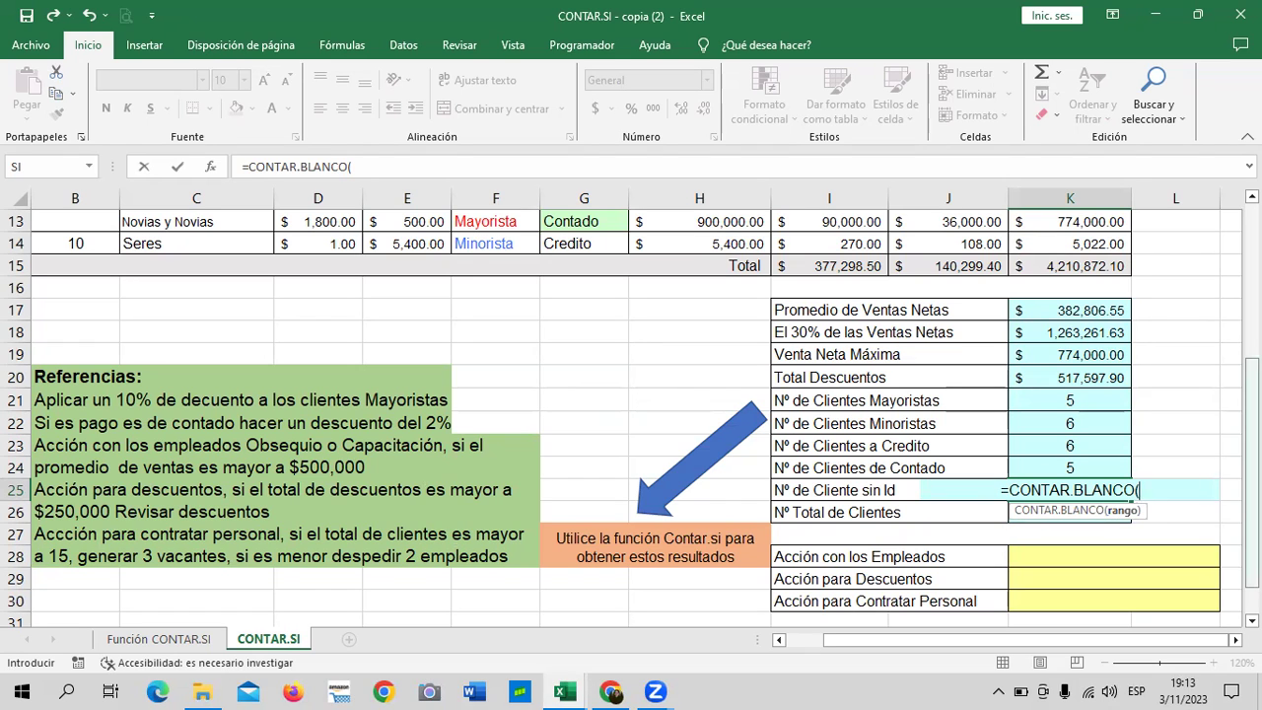
drag(1252, 481, 1253, 336)
drag(80, 311, 69, 530)
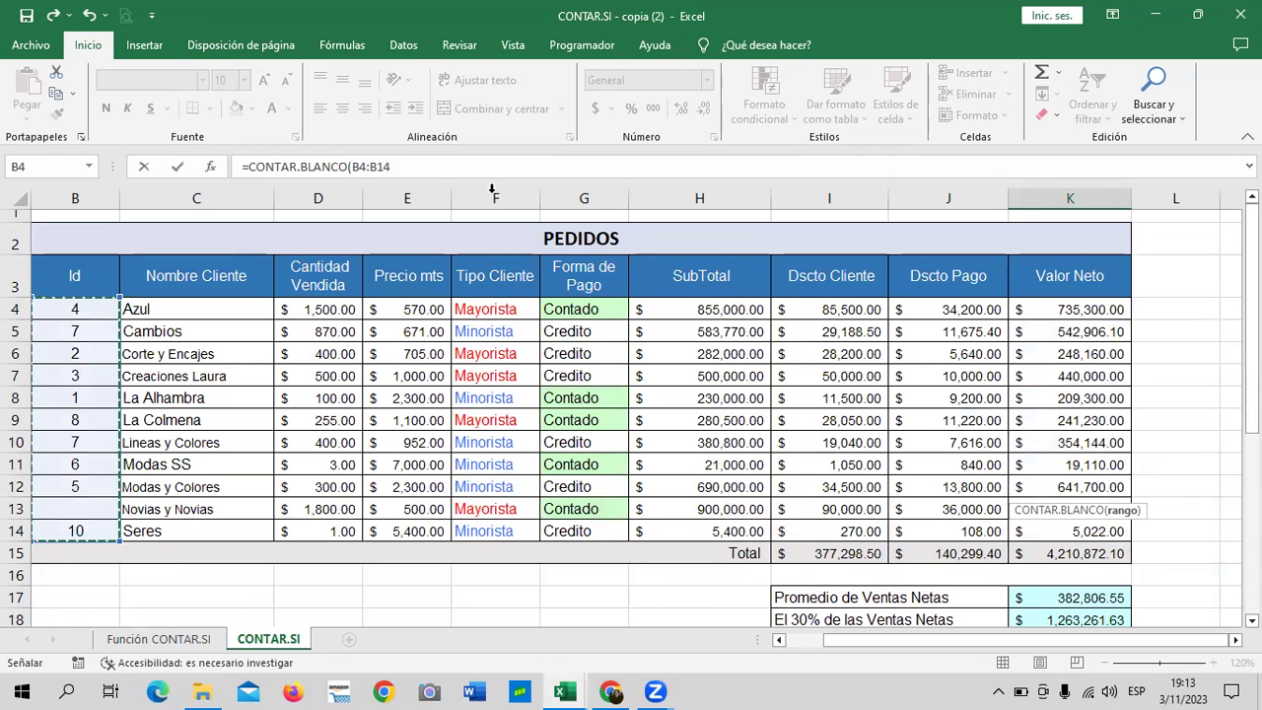
click(440, 168)
text())
key(Return)
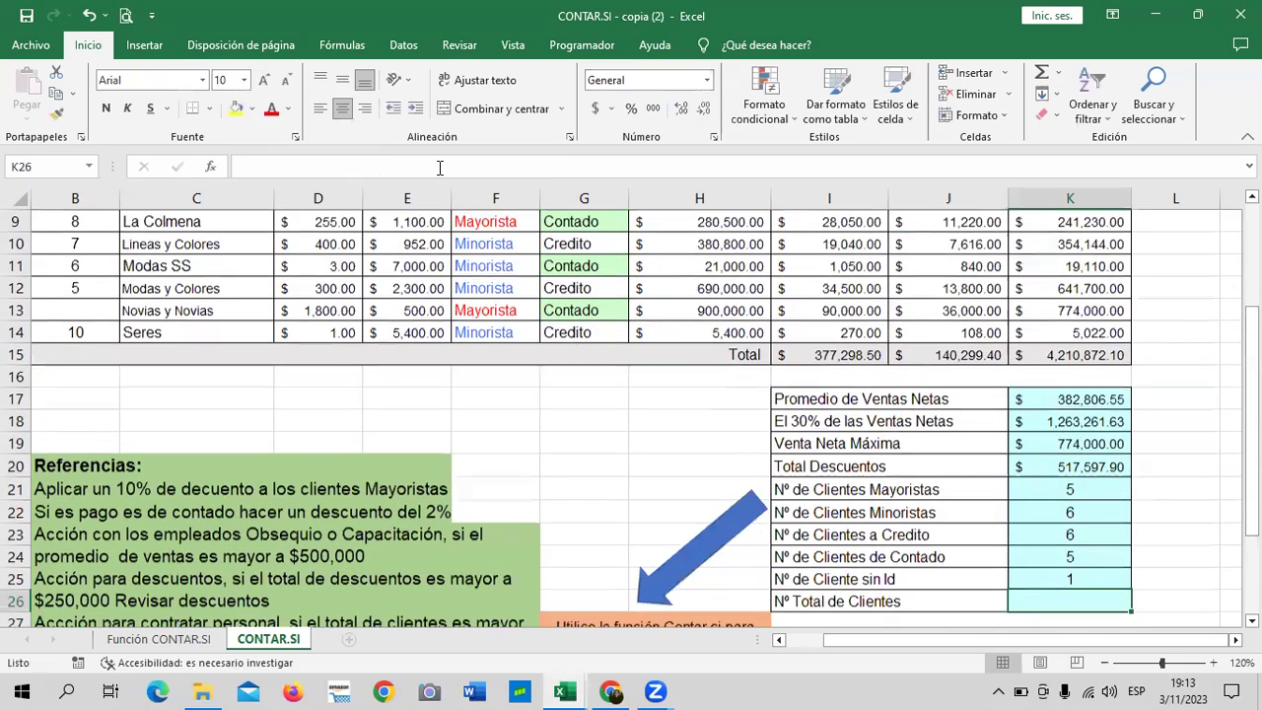
Step: Review the K25 formula and the blank Id cell of Modas y Colores
click(1036, 579)
scroll(1012, 598, down, 1)
scroll(1012, 598, up, 1)
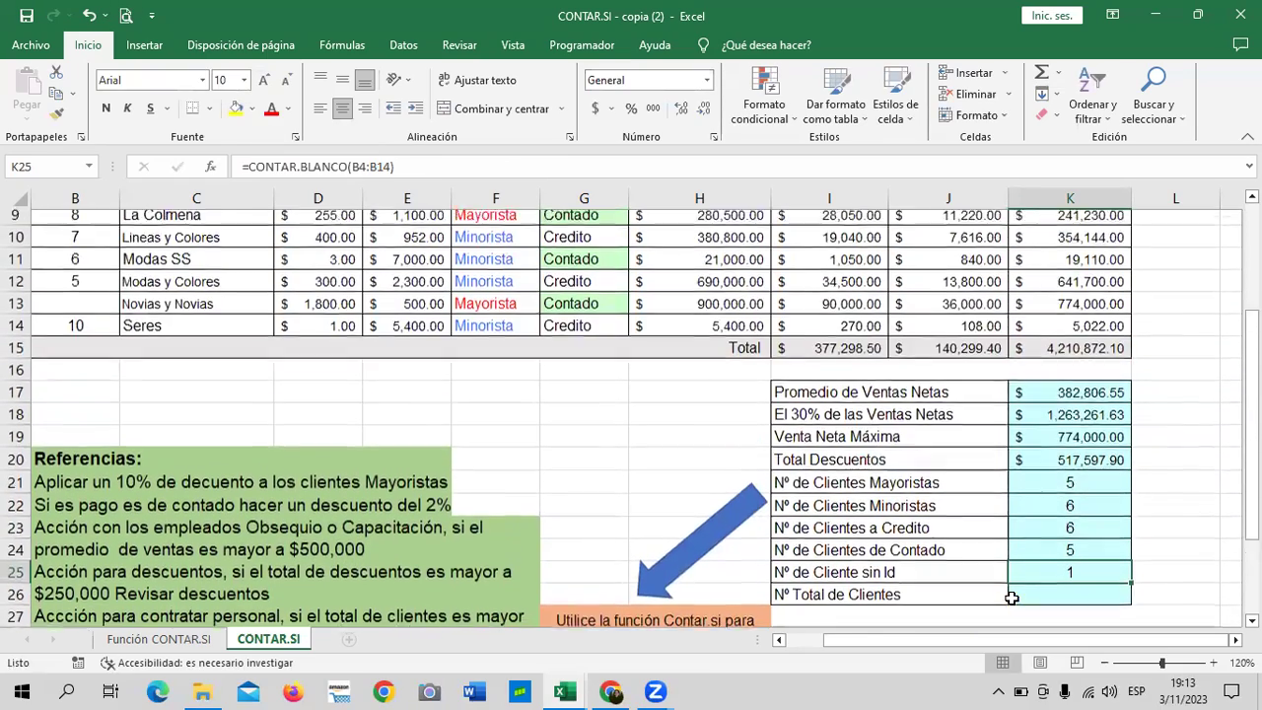
click(88, 293)
key(Delete)
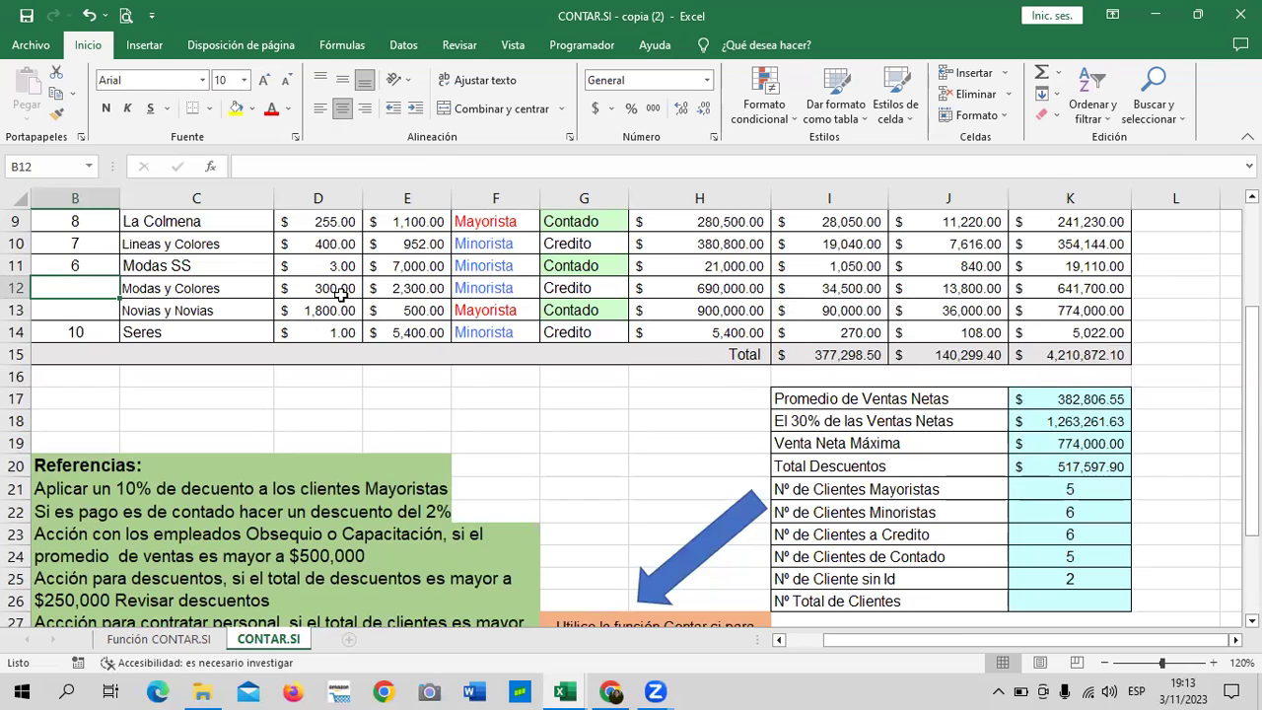
key(Down)
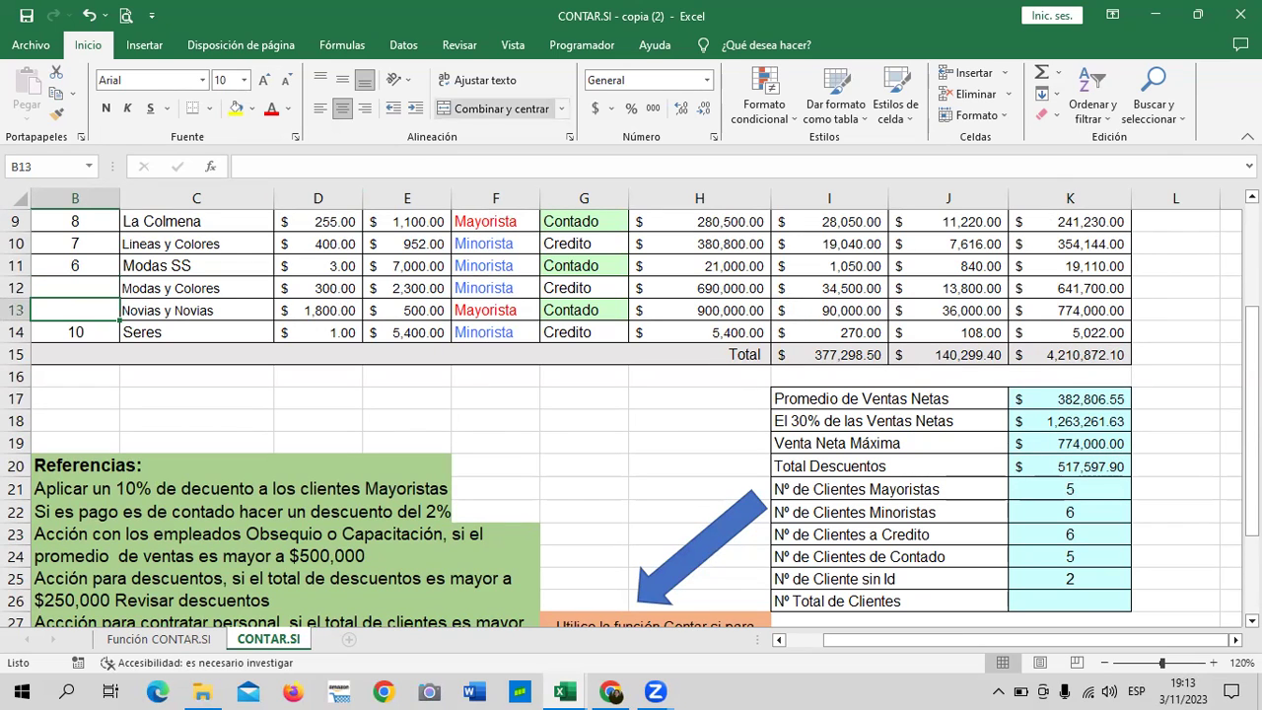
click(1082, 584)
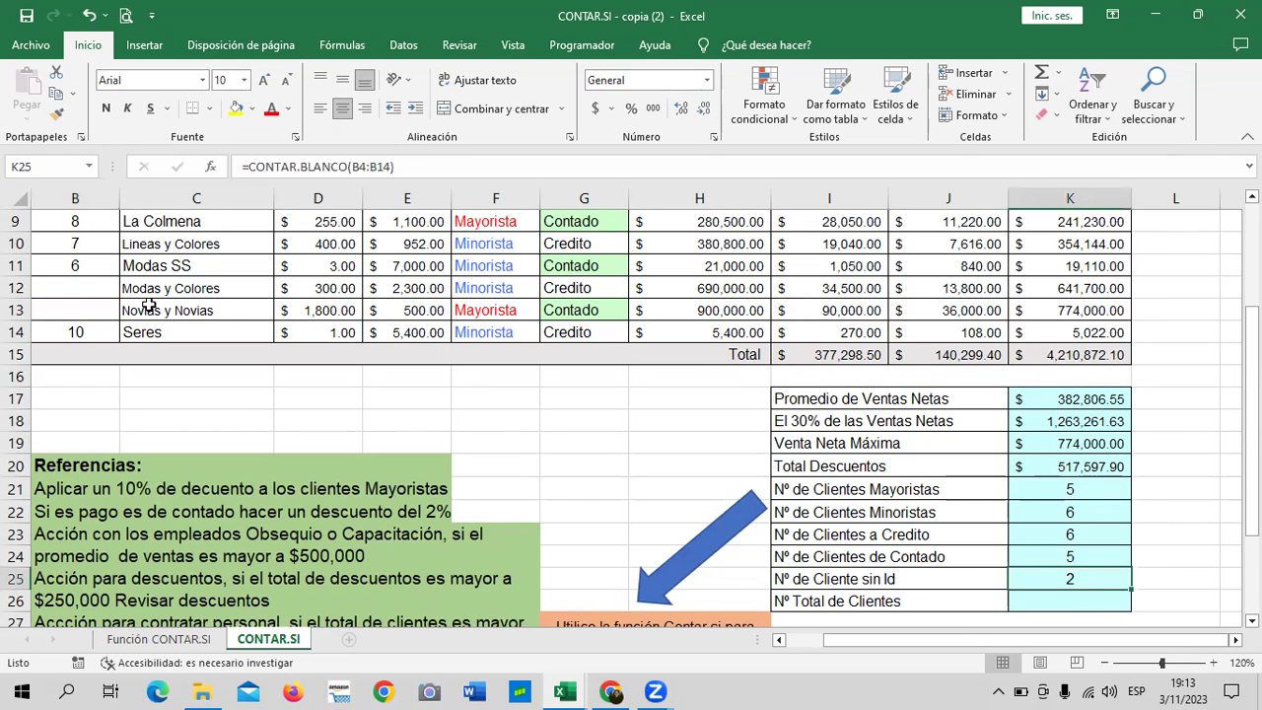
click(75, 286)
text(5)
key(Return)
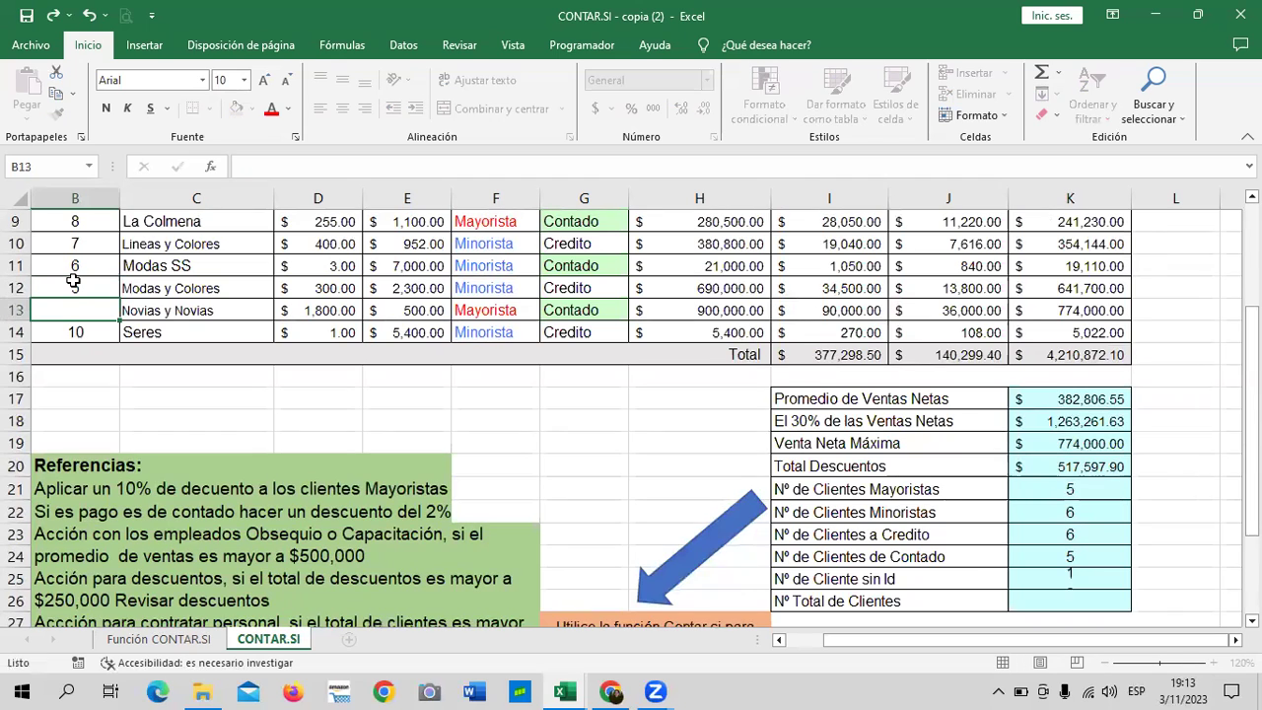
text(2)
key(Return)
click(1054, 582)
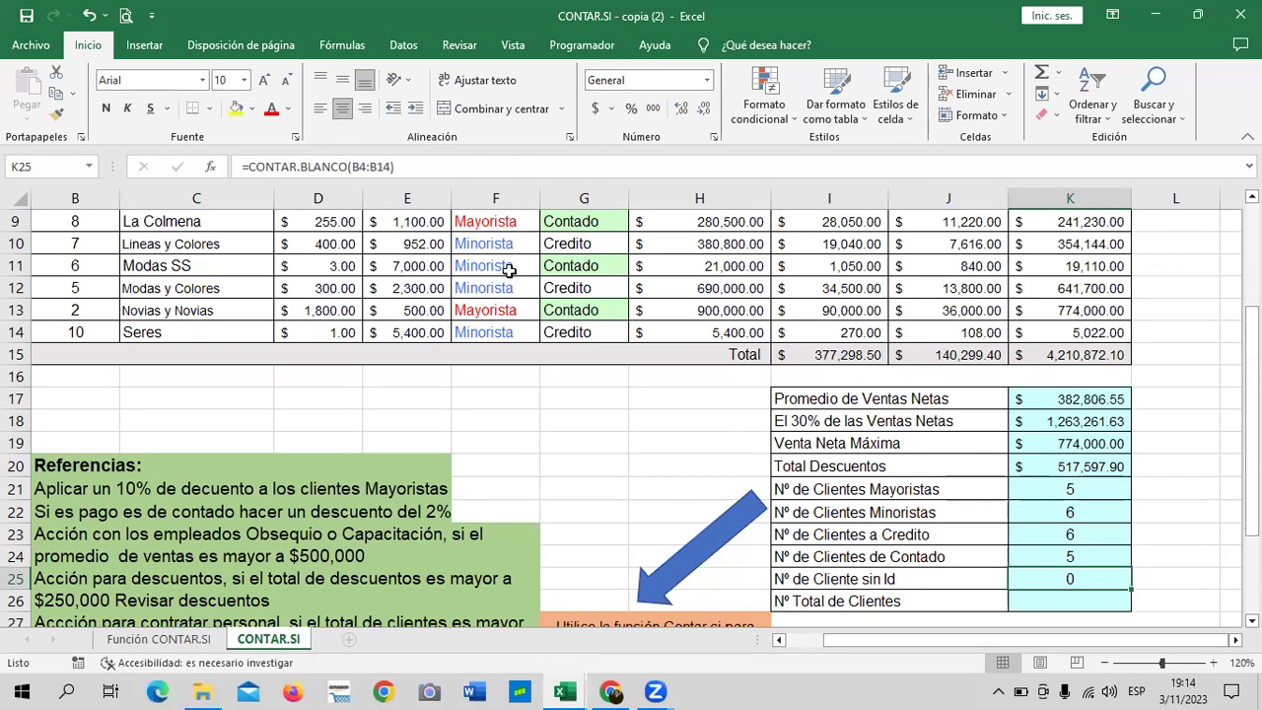
click(70, 308)
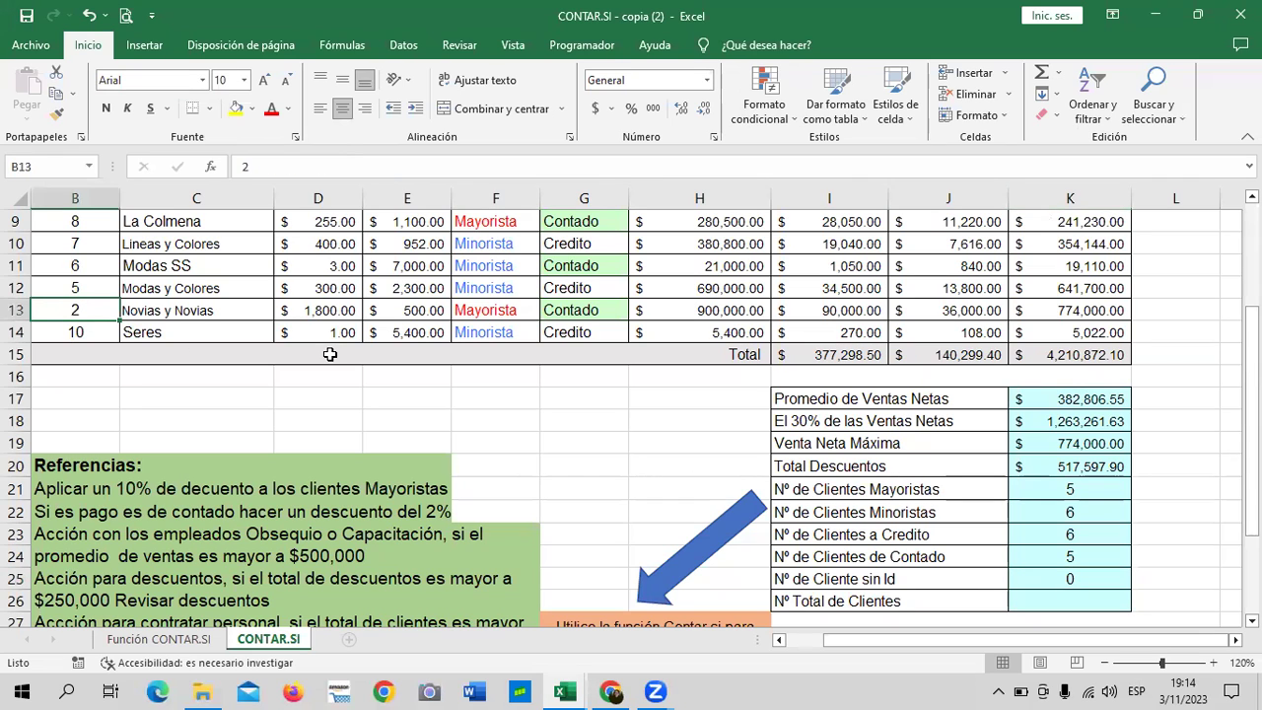
key(Delete)
key(Down)
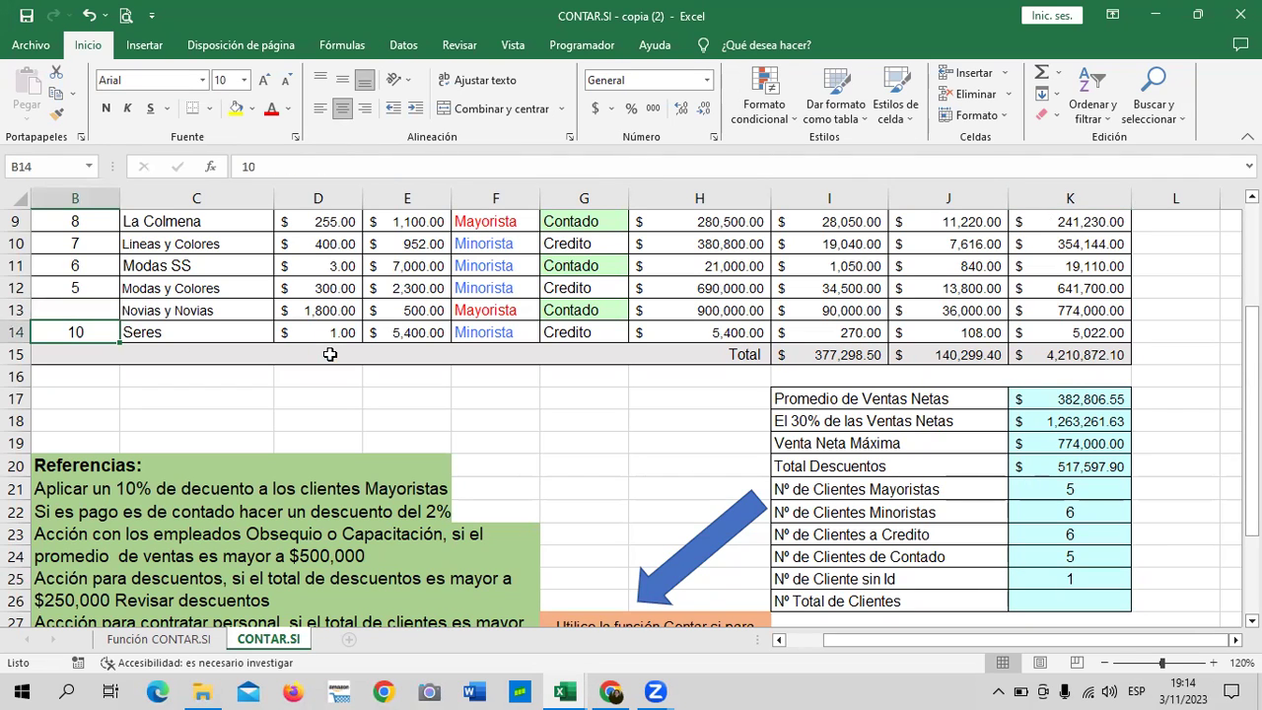
scroll(106, 384, up, 3)
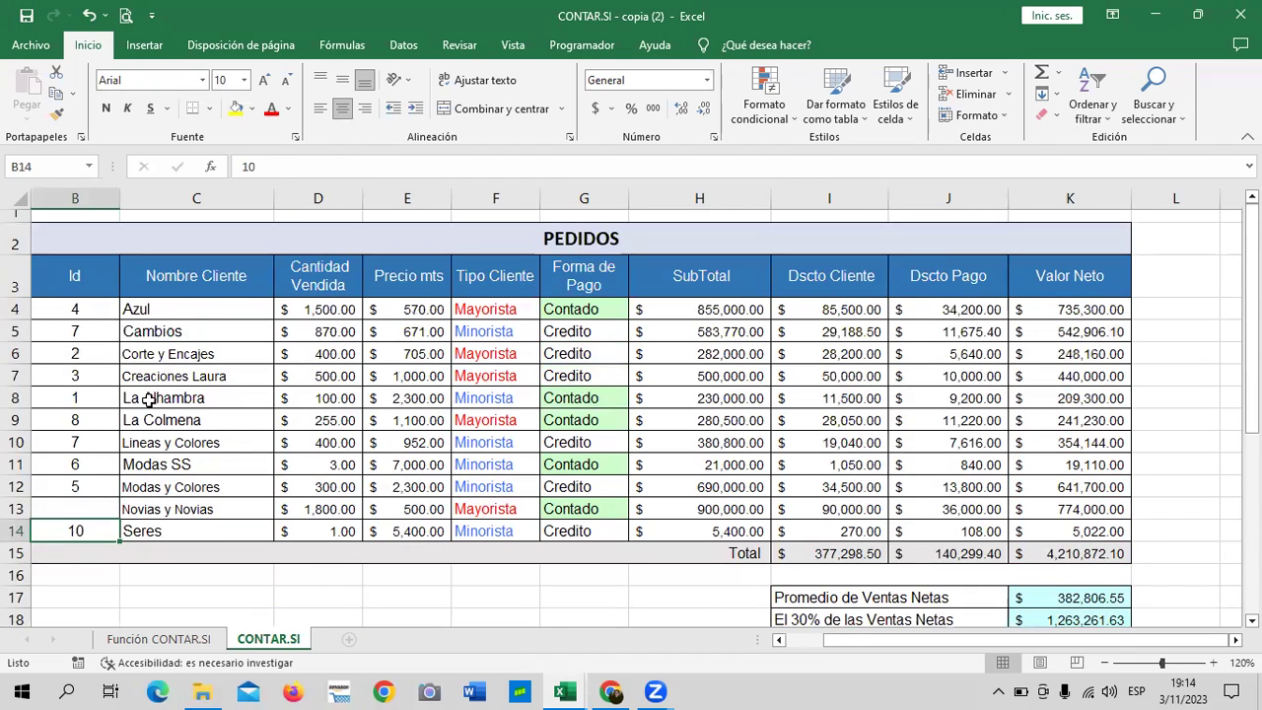
scroll(780, 537, down, 4)
click(1036, 485)
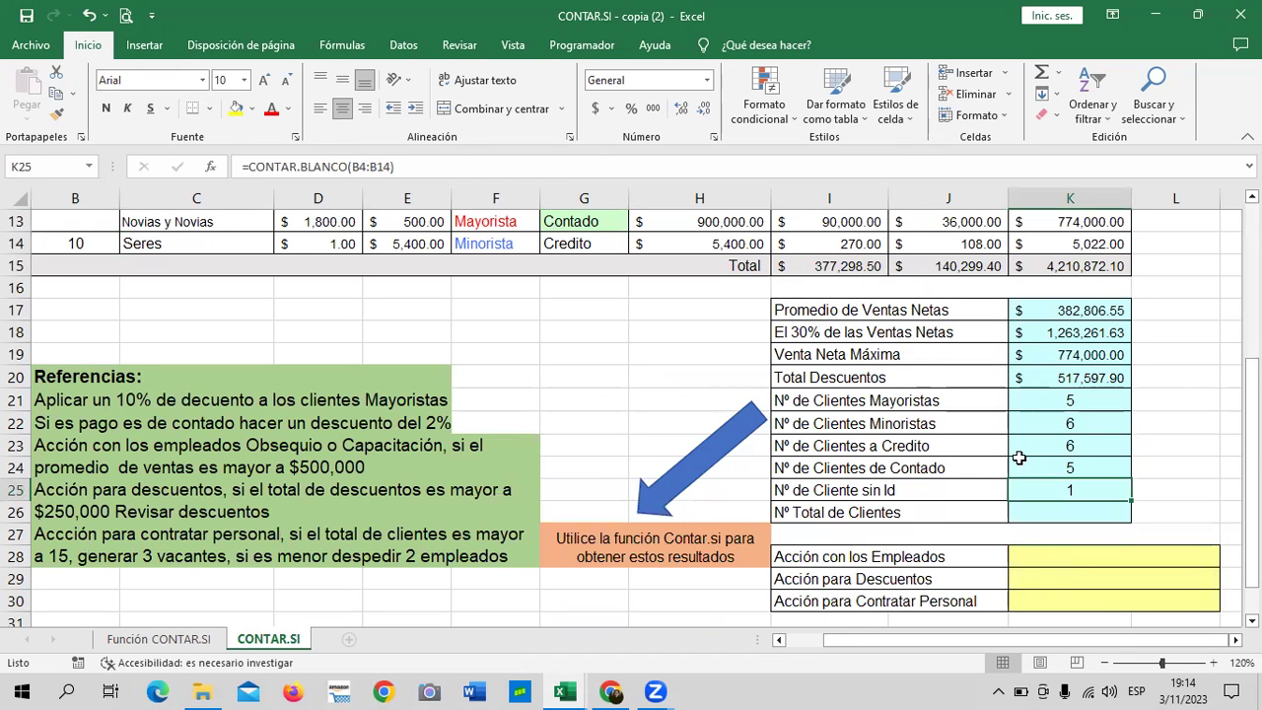
click(1052, 509)
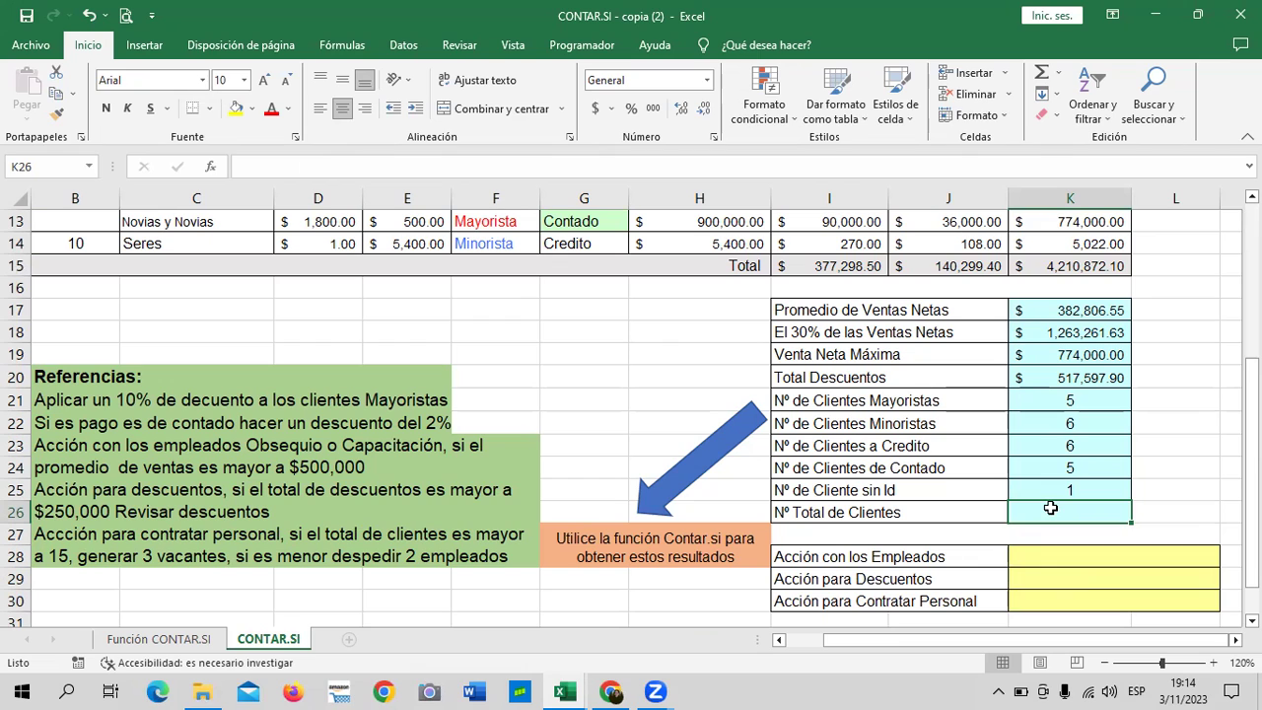
text(=)
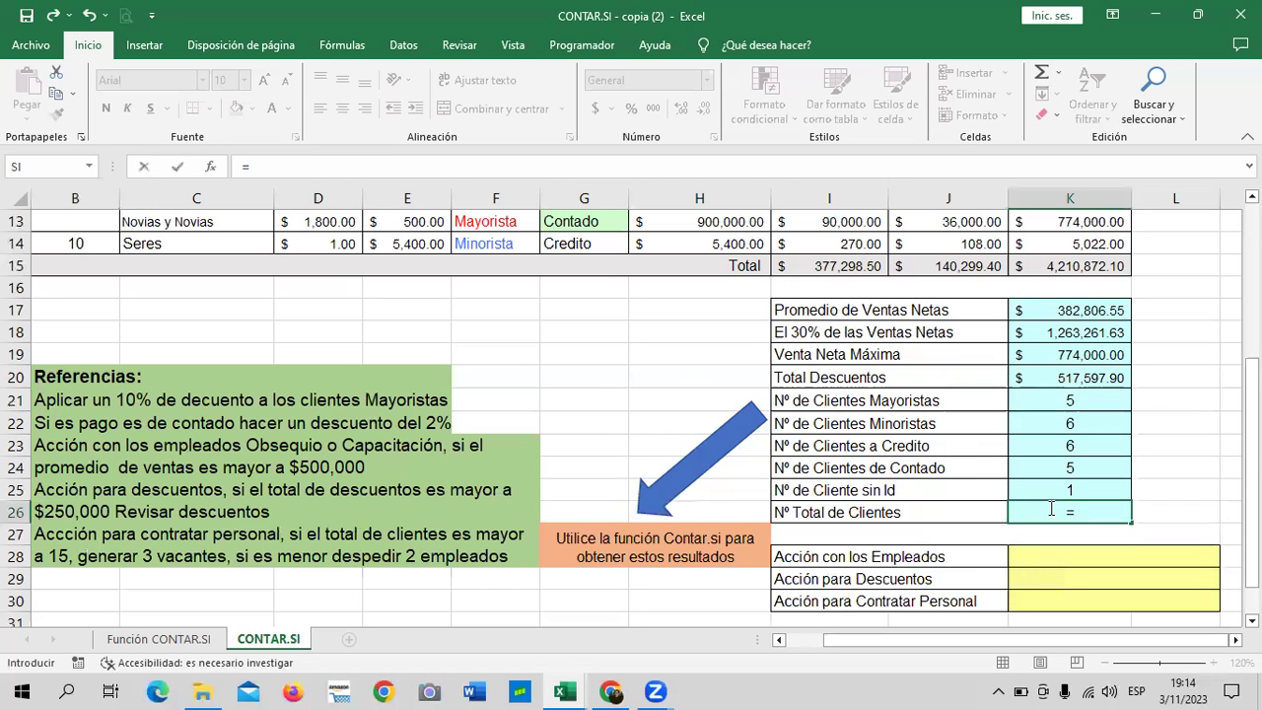
text(contara)
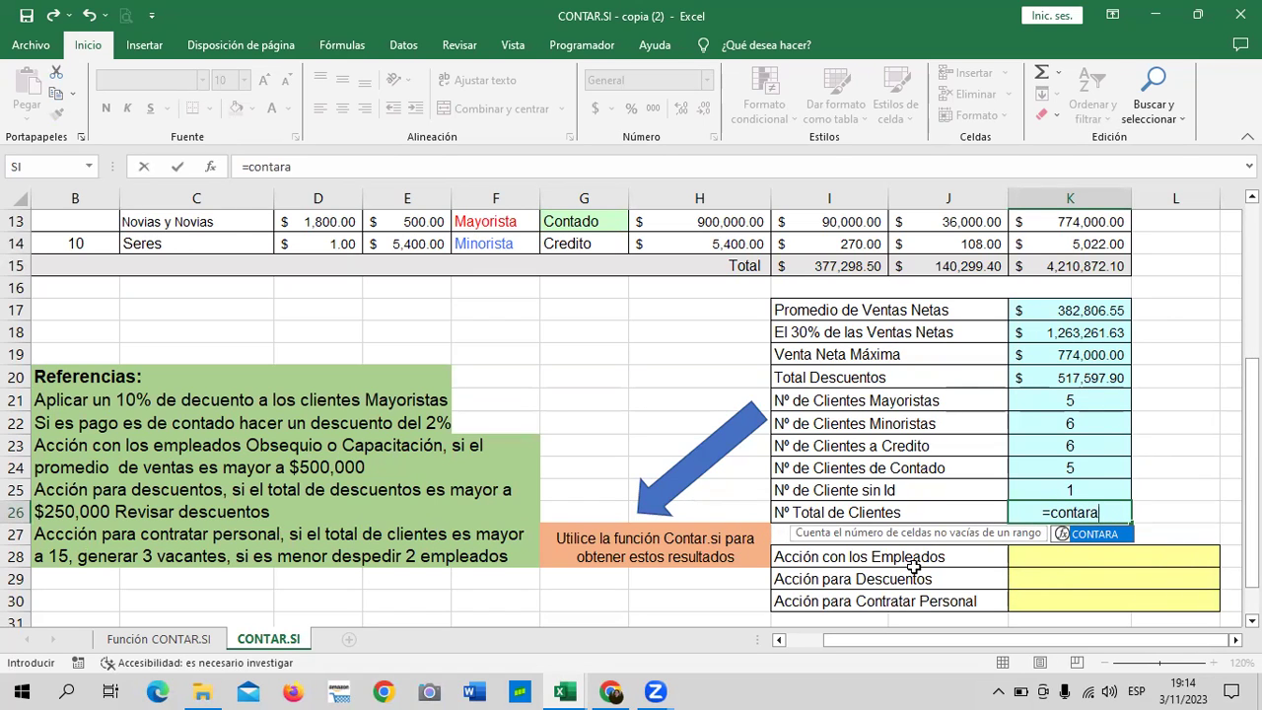
double_click(1104, 537)
scroll(86, 316, up, 3)
scroll(80, 314, up, 1)
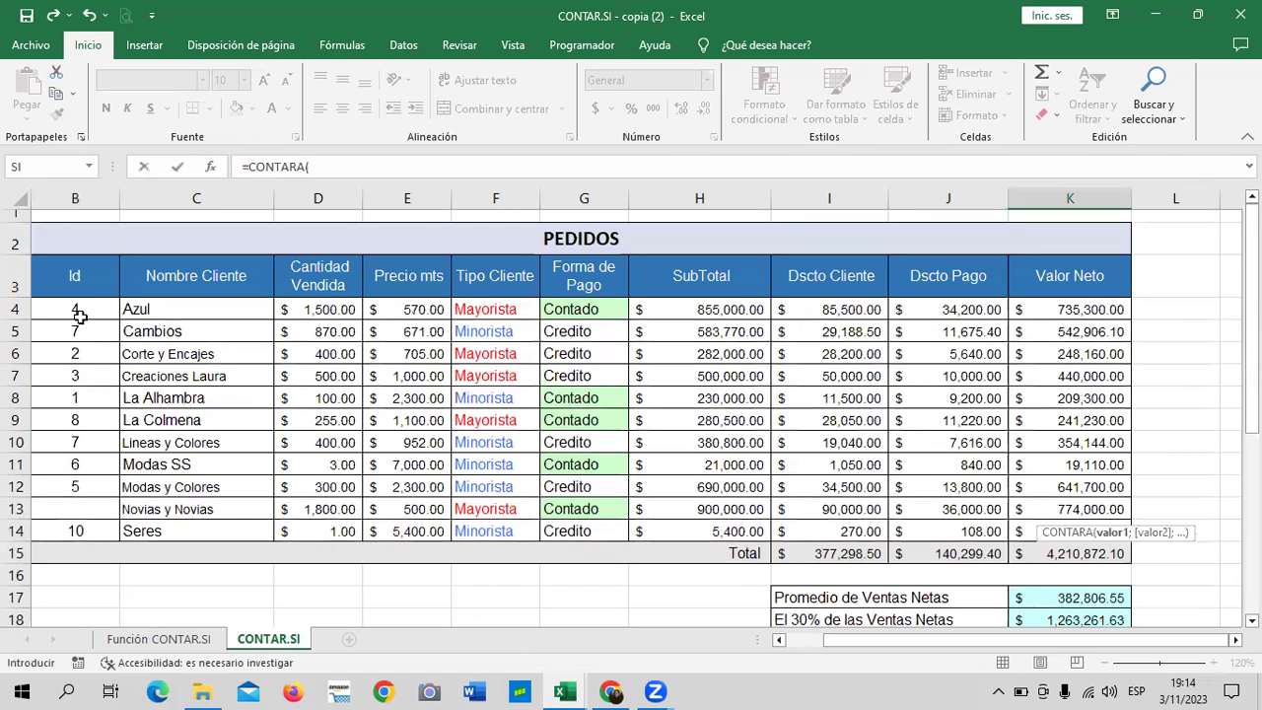
drag(82, 308, 89, 531)
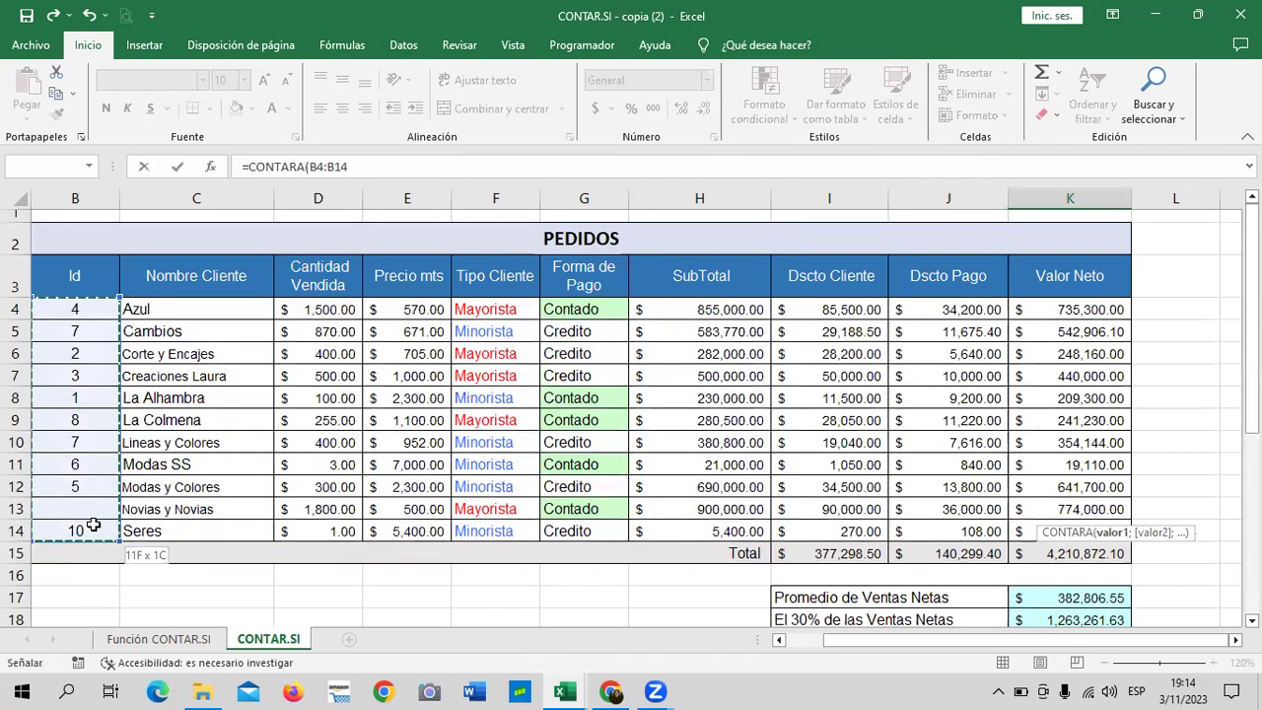
click(383, 170)
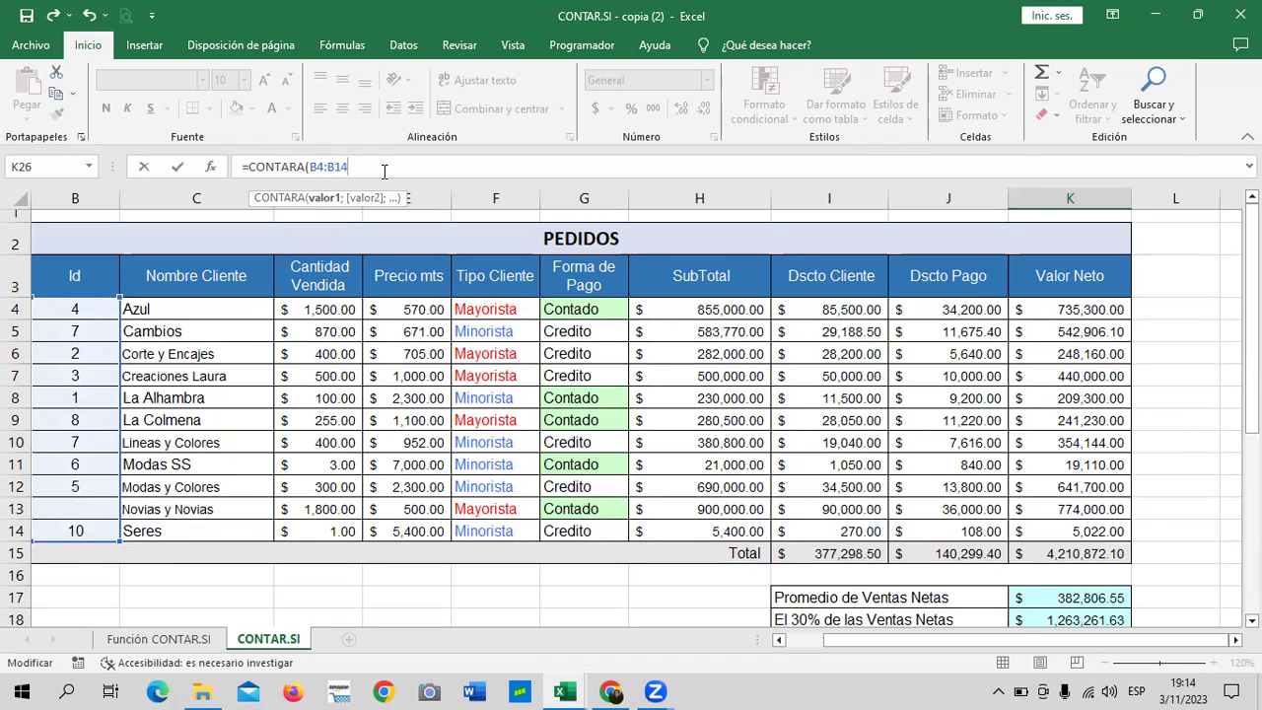
text())
key(Return)
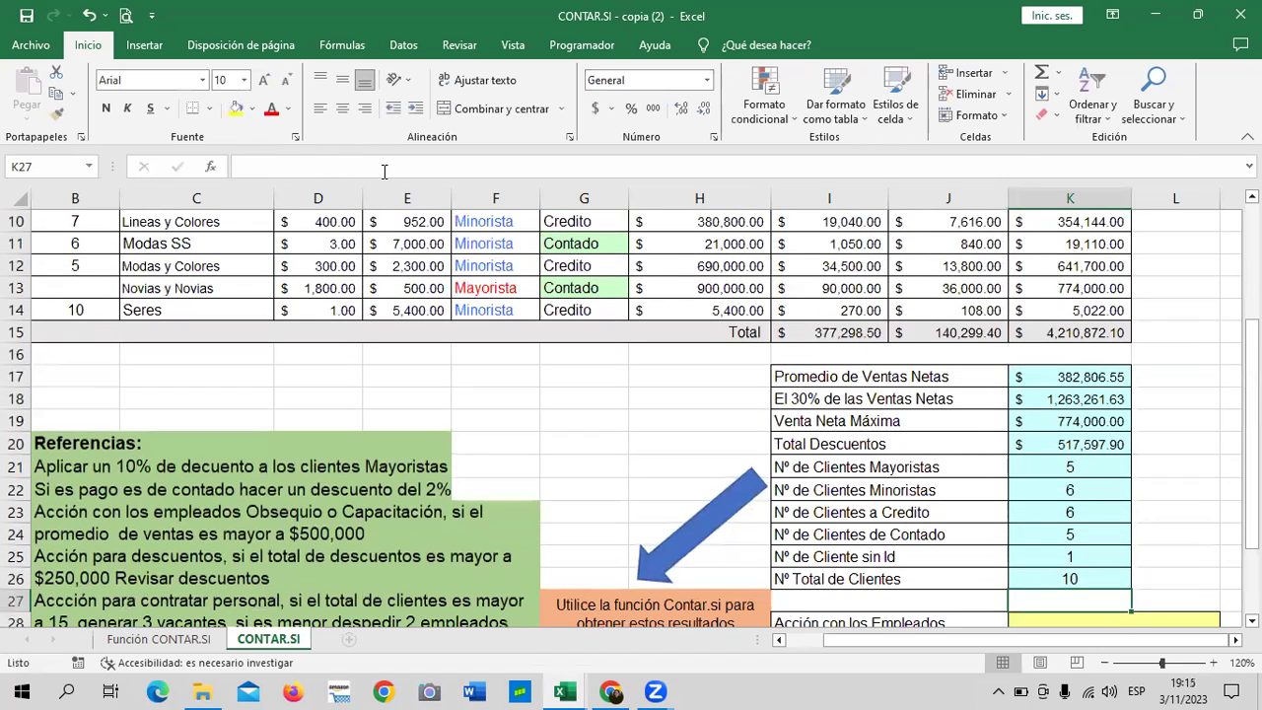
click(1048, 556)
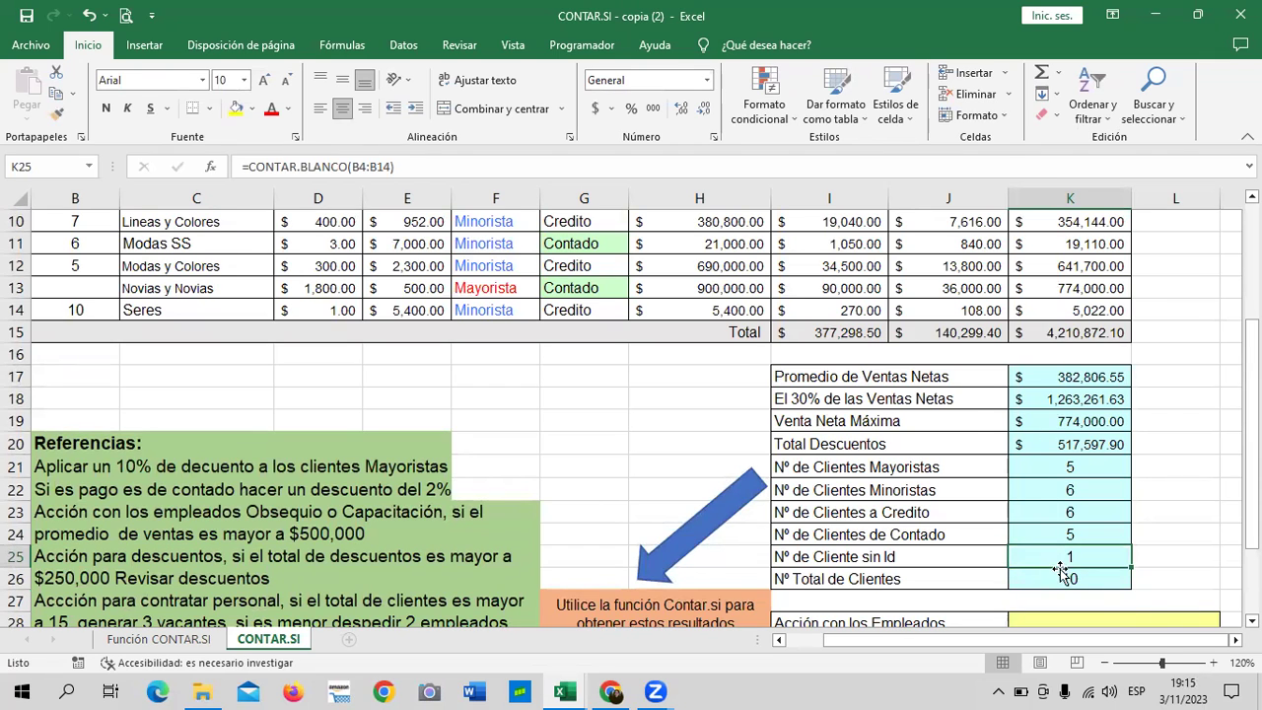
click(1058, 583)
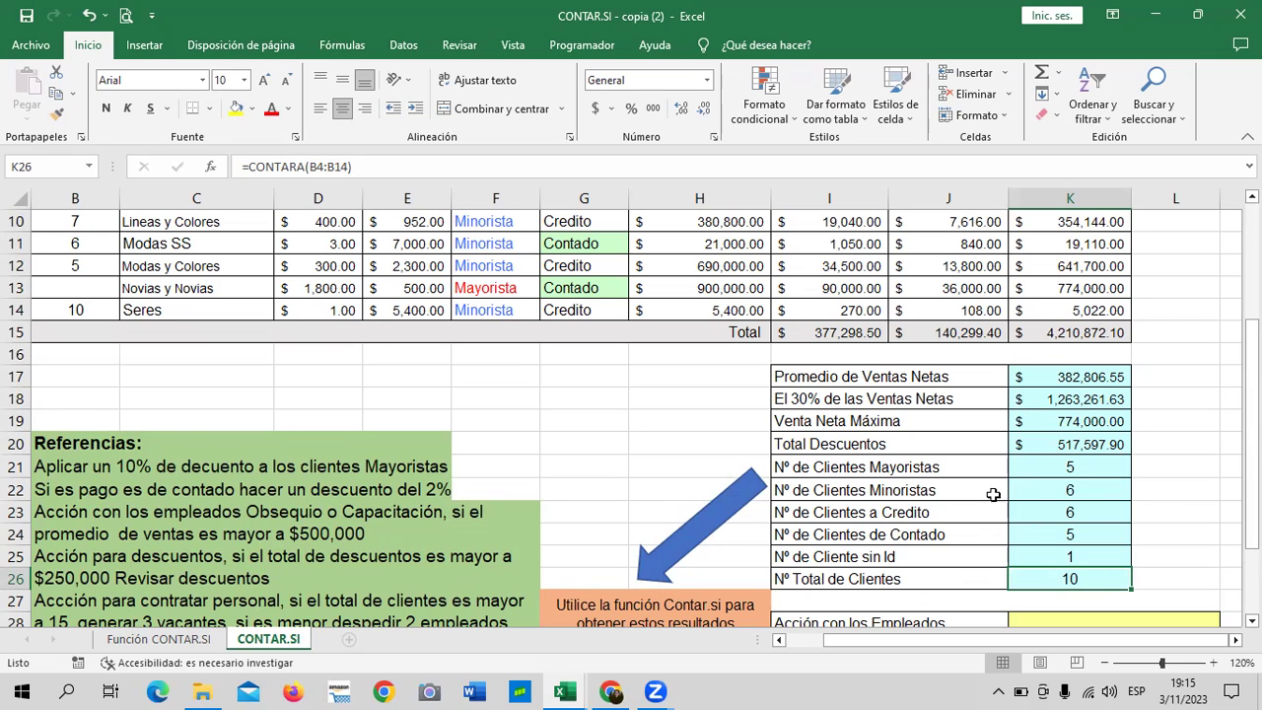
click(1092, 555)
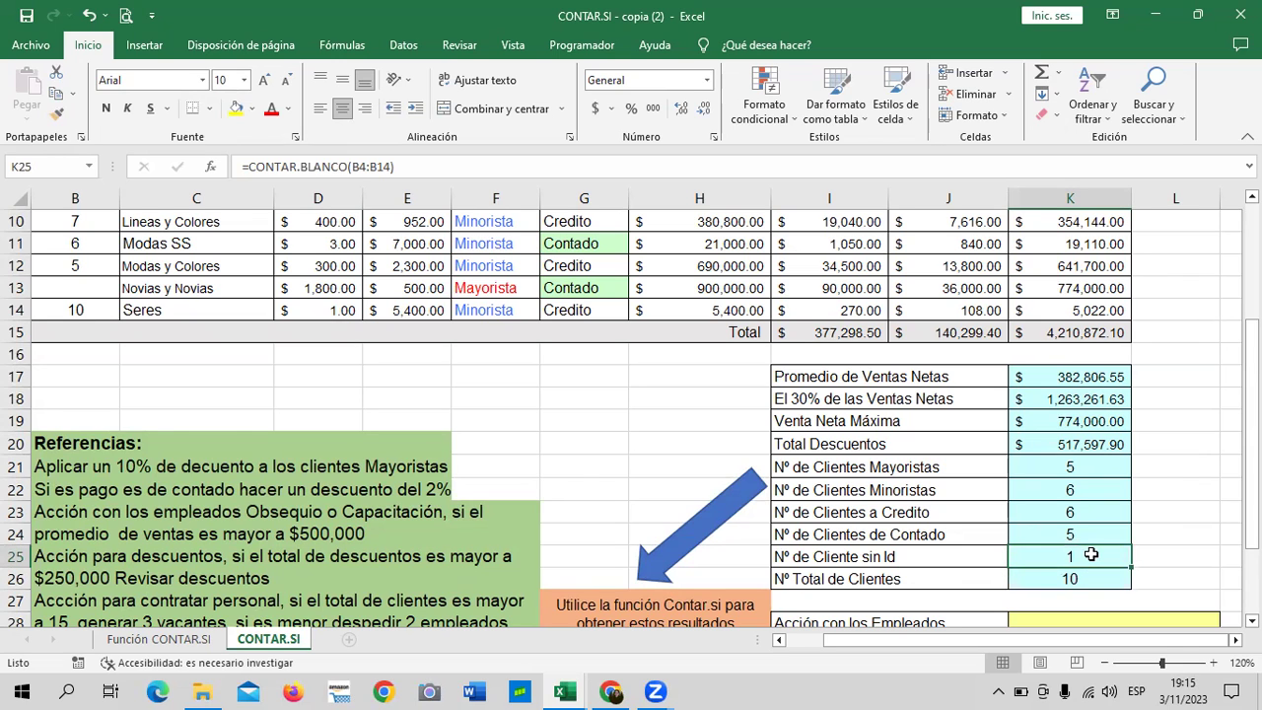
scroll(1091, 555, down, 2)
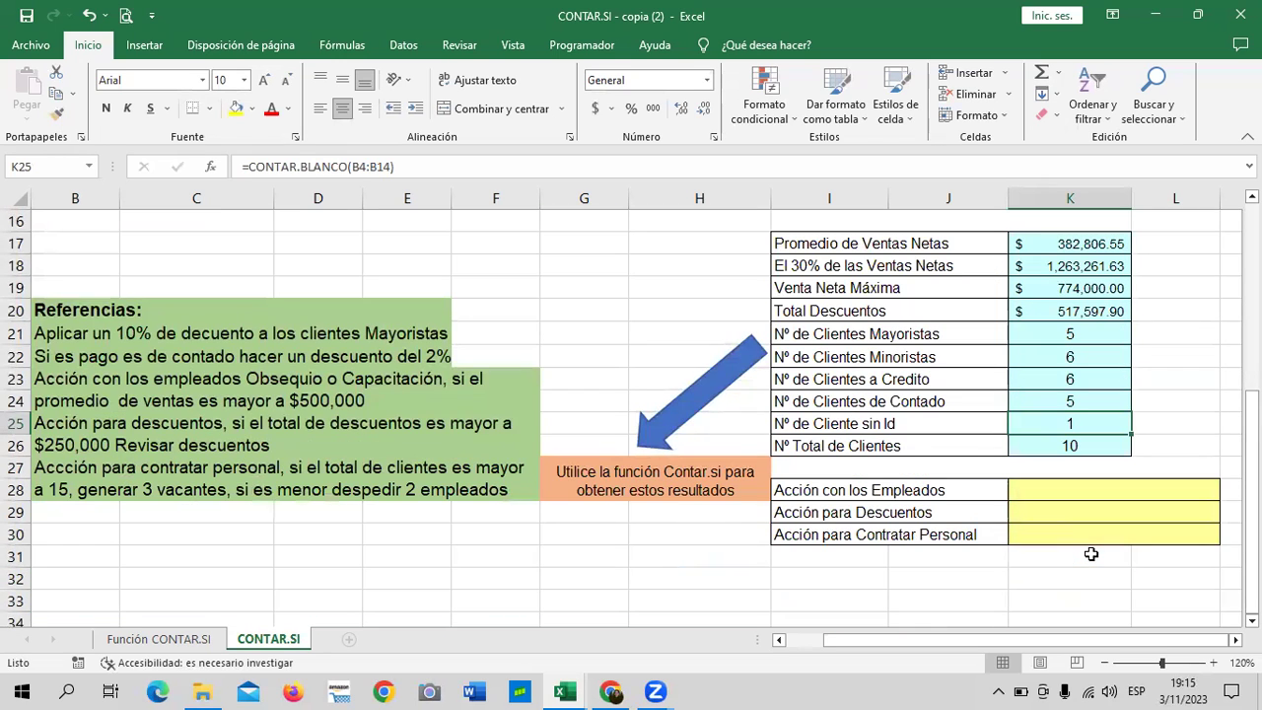
click(1048, 444)
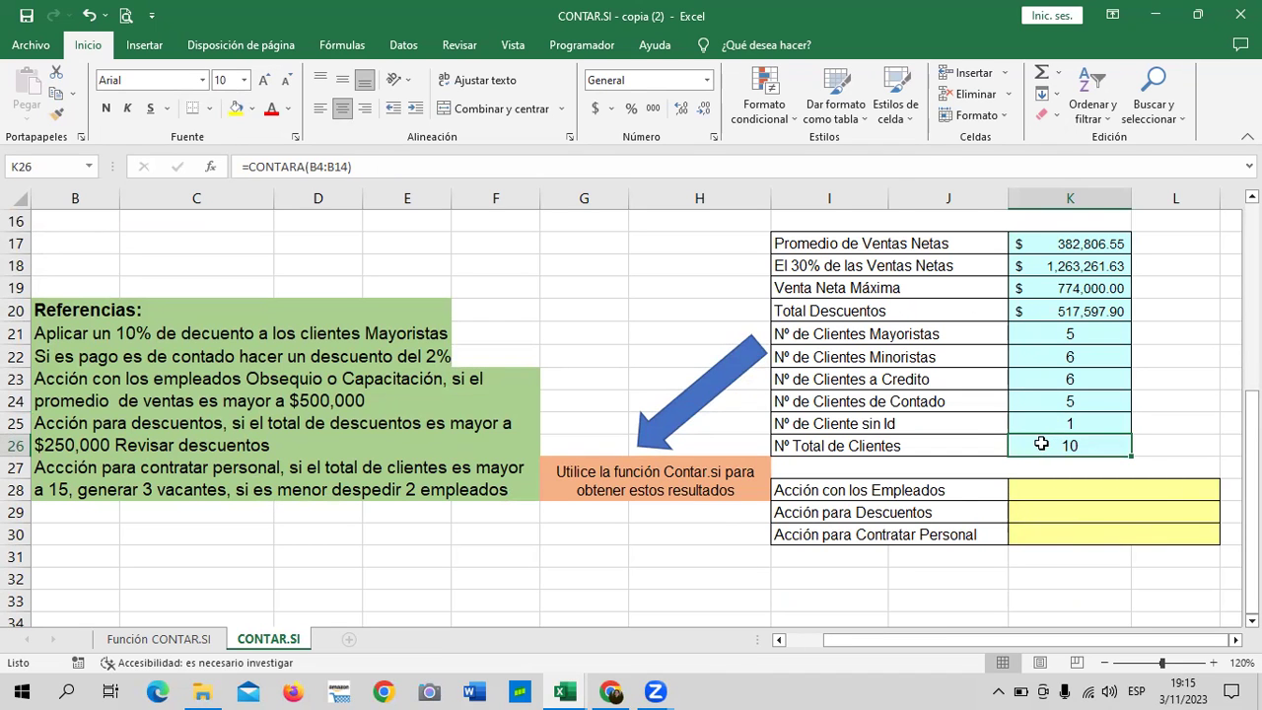
scroll(622, 504, up, 3)
scroll(622, 504, up, 2)
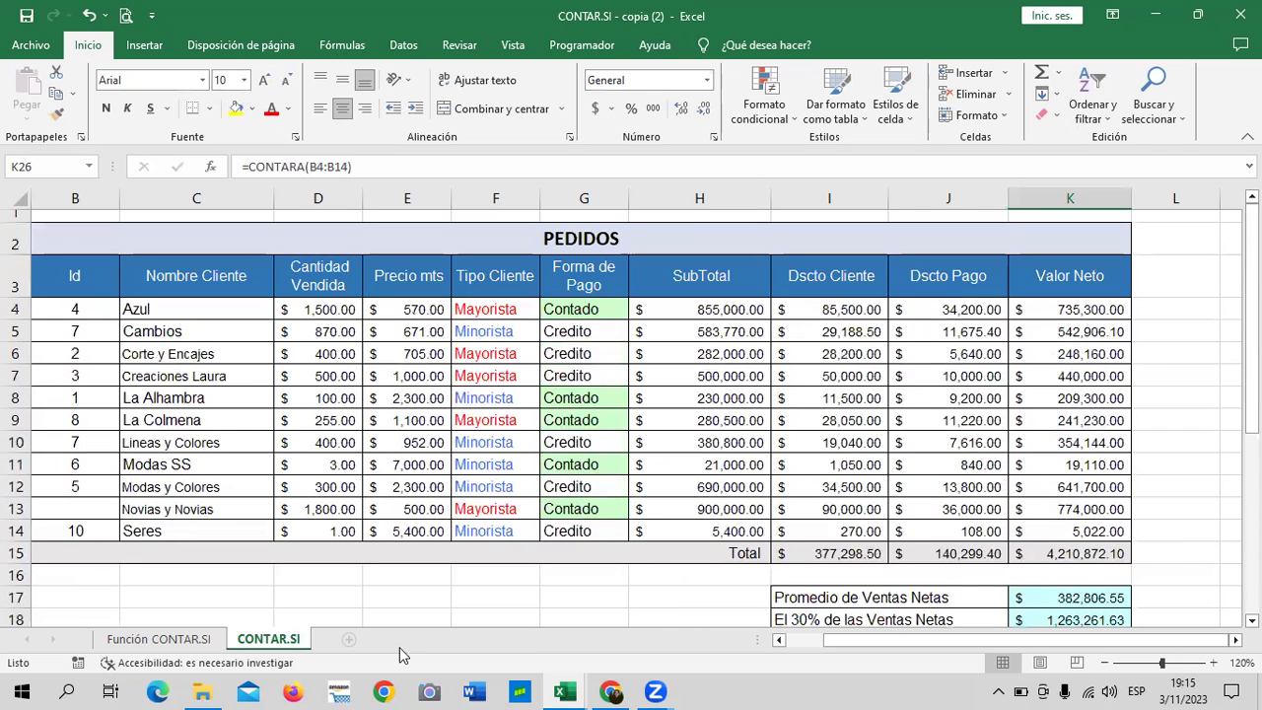
scroll(600, 422, down, 3)
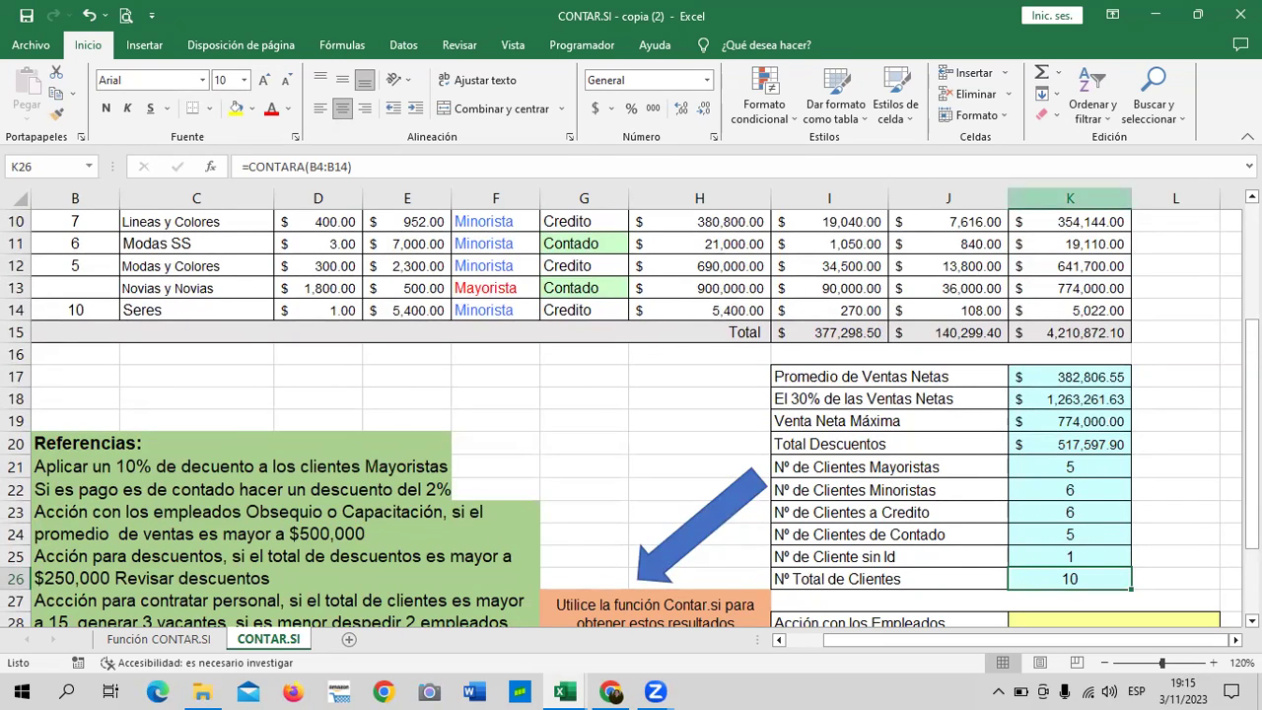
click(1091, 556)
click(1091, 578)
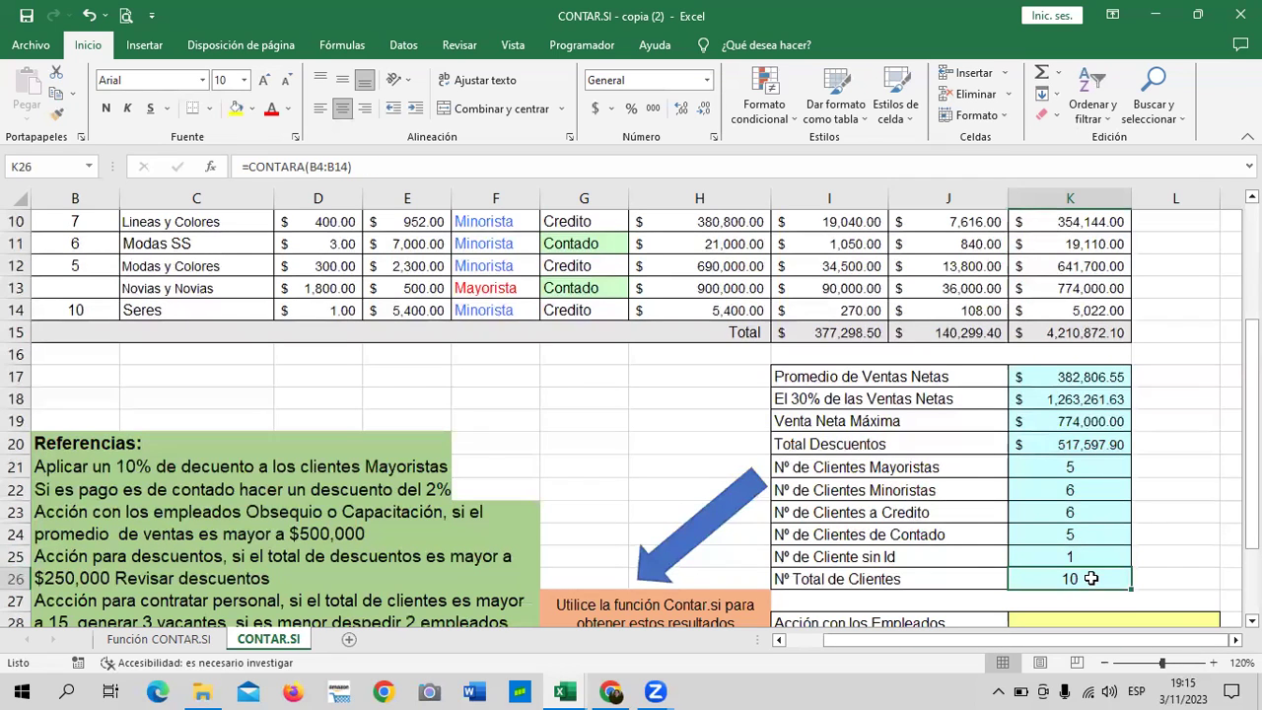
click(1092, 558)
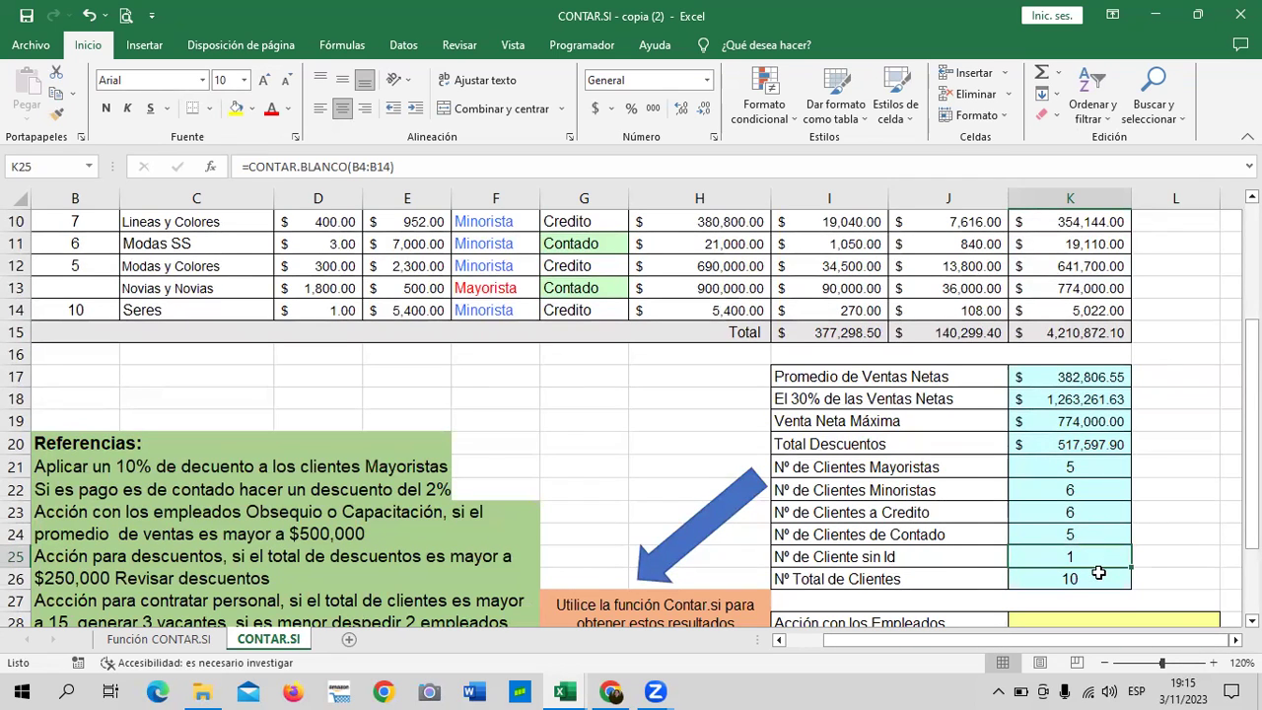
click(1085, 580)
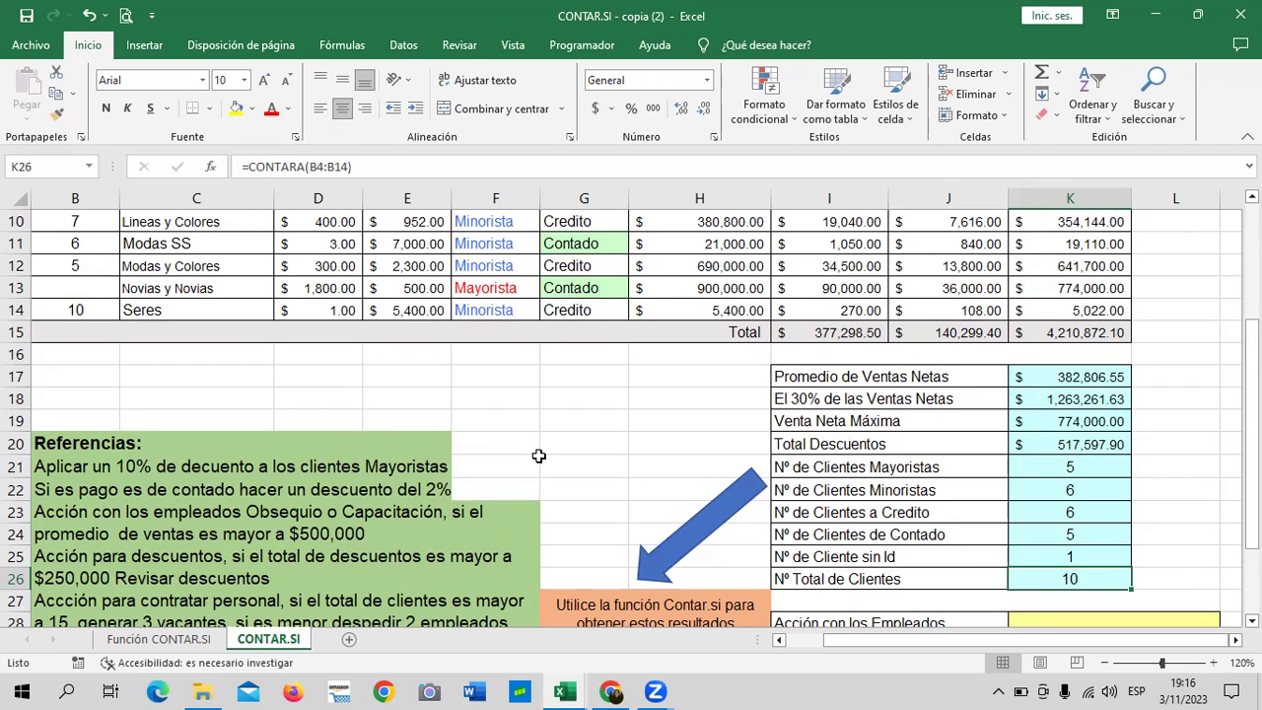
Step: Change the K26 formula's range from B4:B14 to the client names C4:C14
click(349, 167)
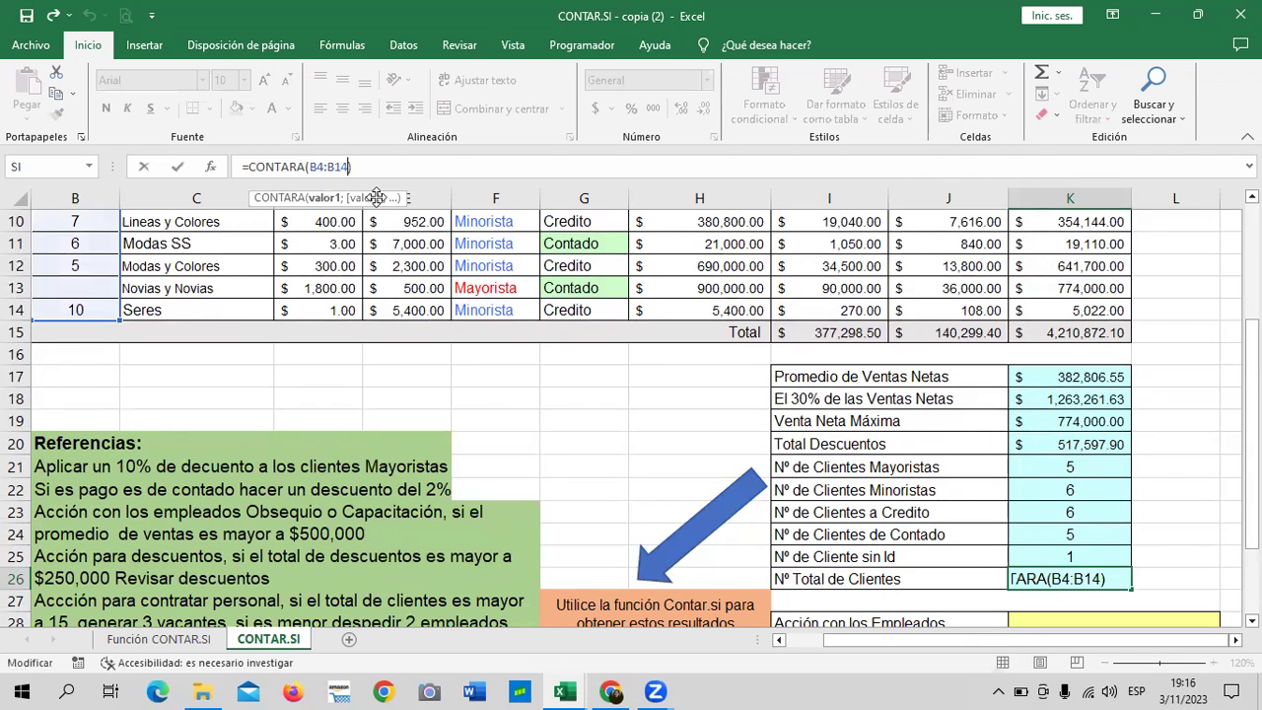
key(BackSpace)
key(BackSpace)
key(BackSpace)
key(BackSpace)
key(BackSpace)
key(BackSpace)
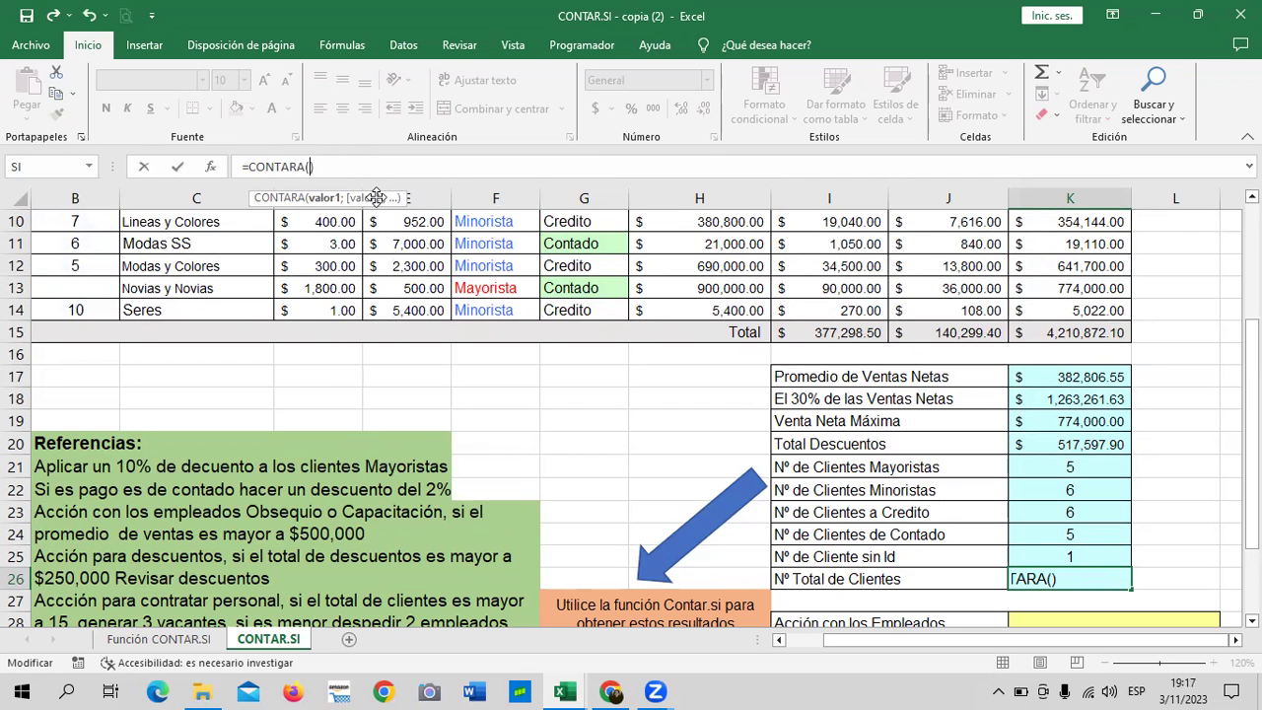
scroll(178, 473, up, 3)
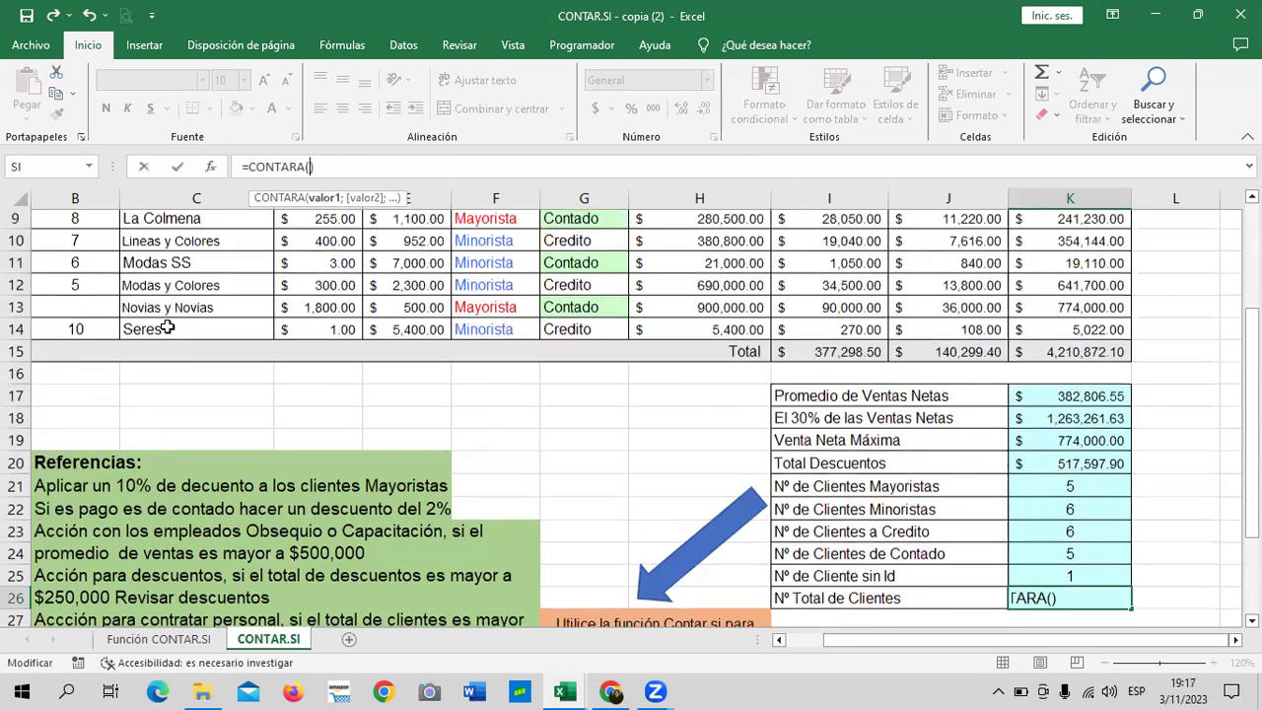
drag(197, 309, 197, 533)
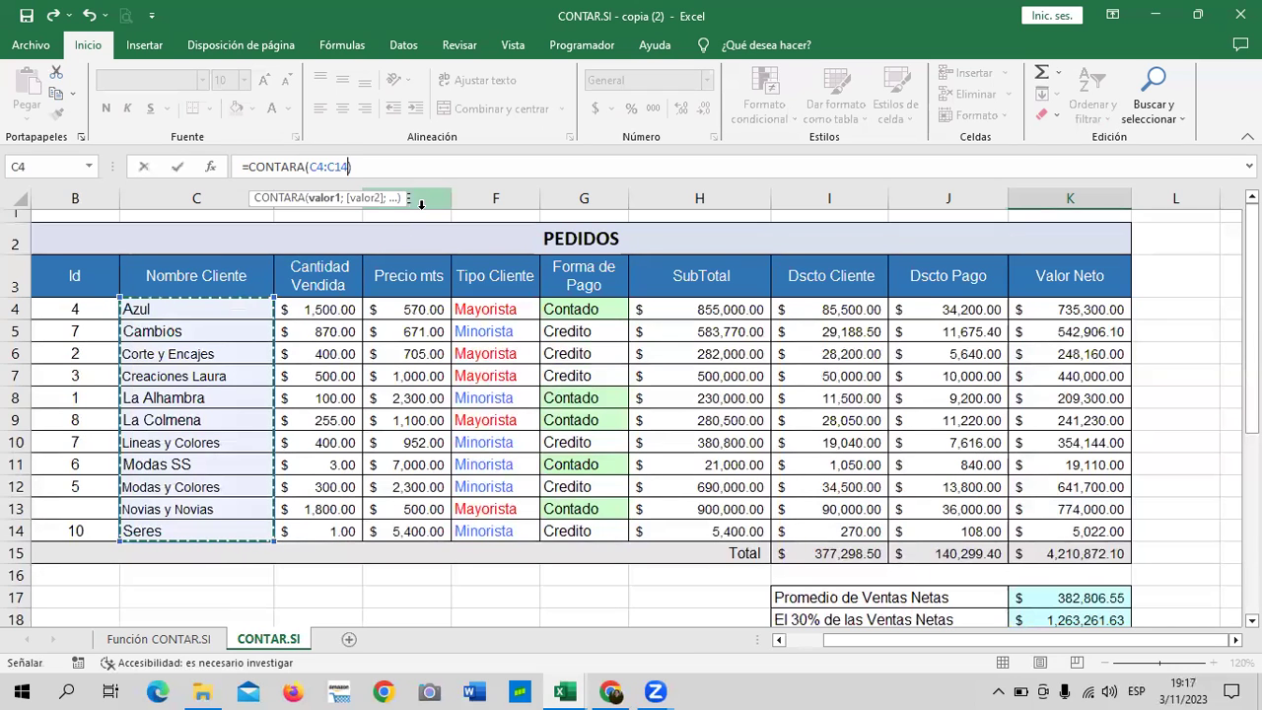
key(Return)
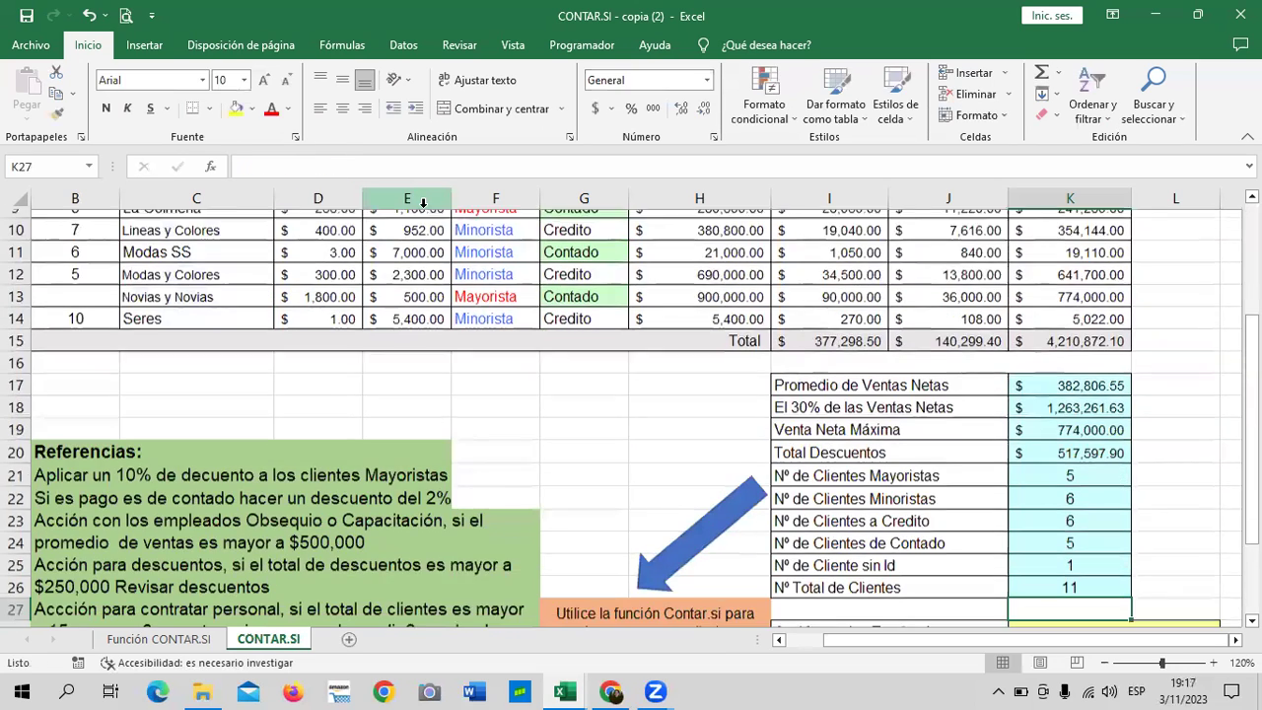
Step: Recheck the total-clients and clients-without-Id formulas
click(1030, 579)
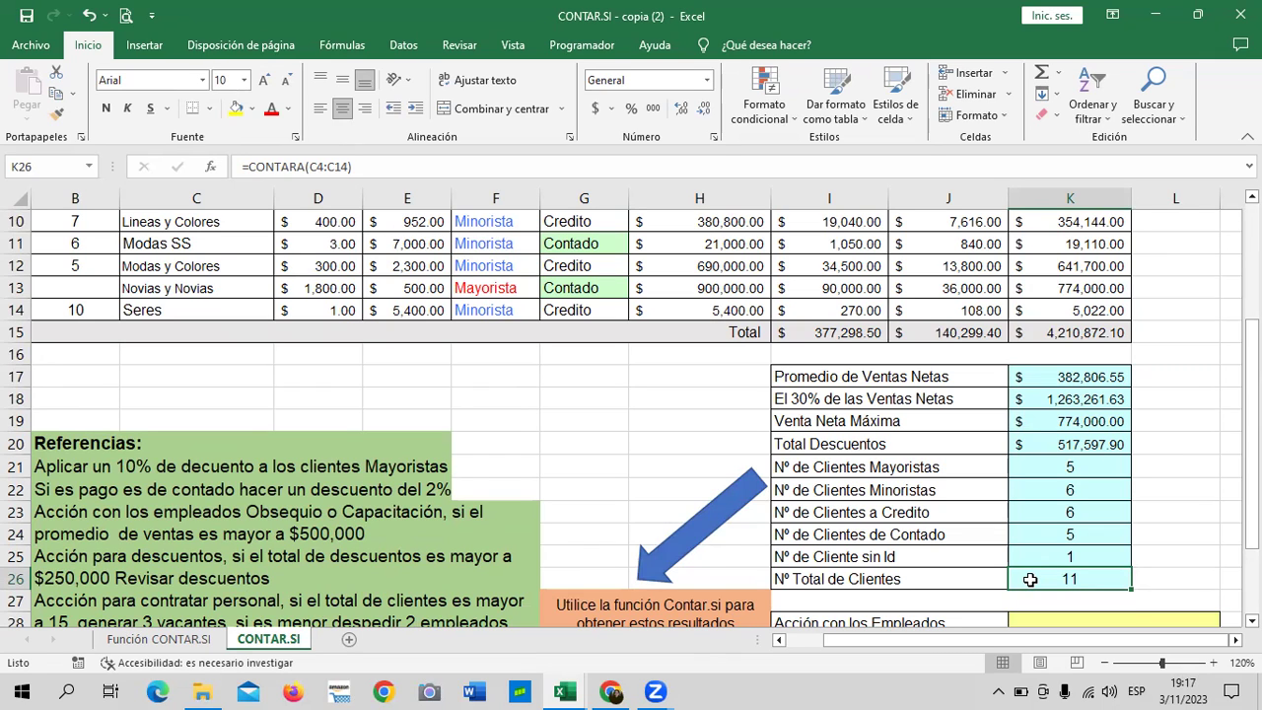
click(1084, 557)
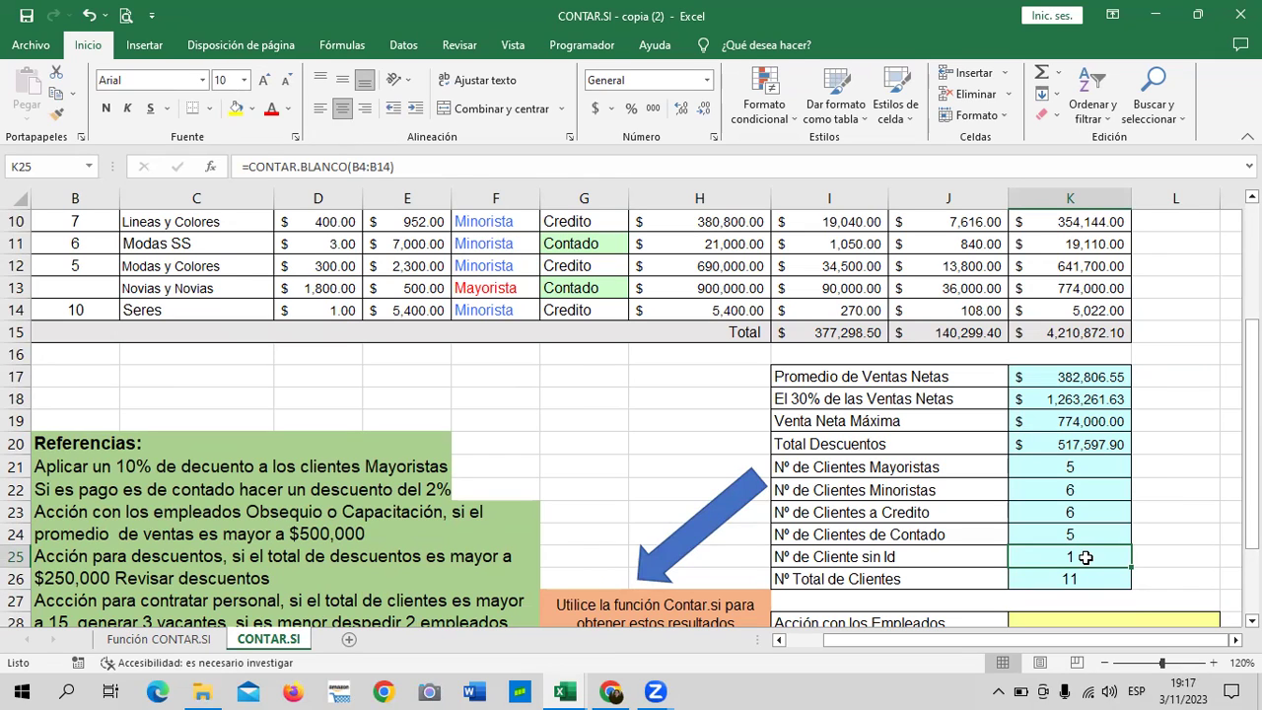
scroll(1184, 419, down, 1)
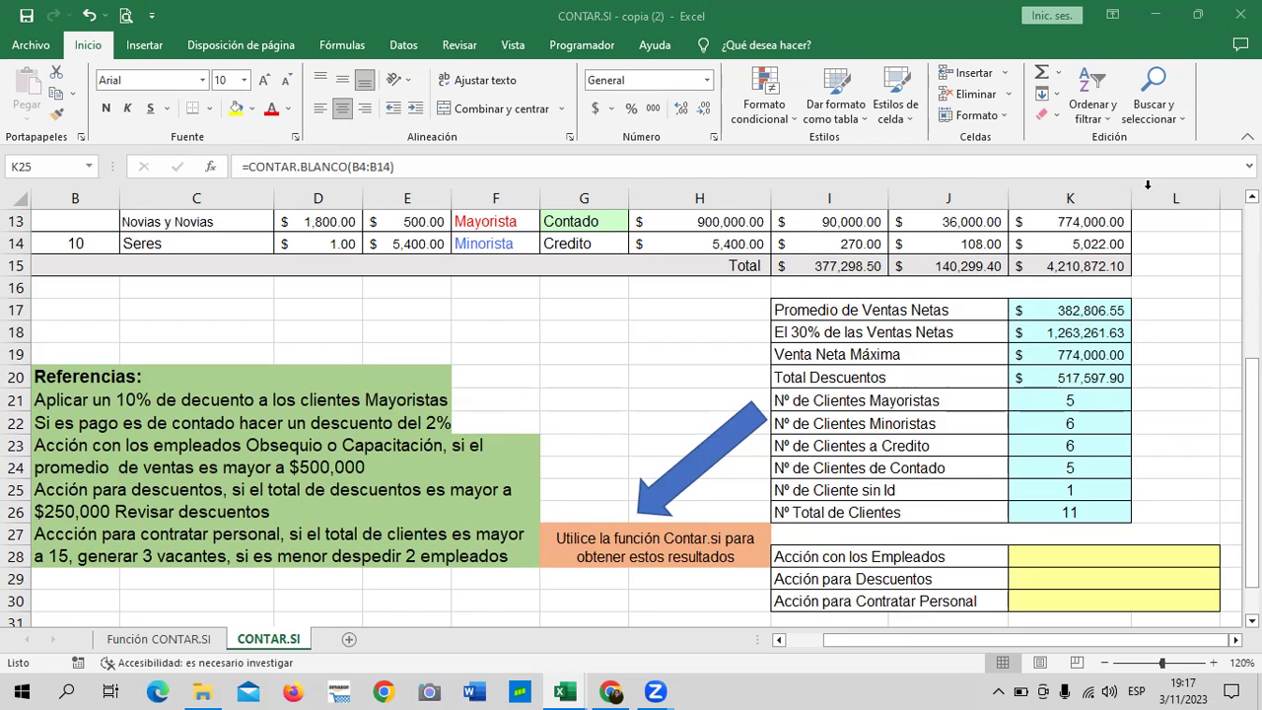
scroll(562, 282, up, 4)
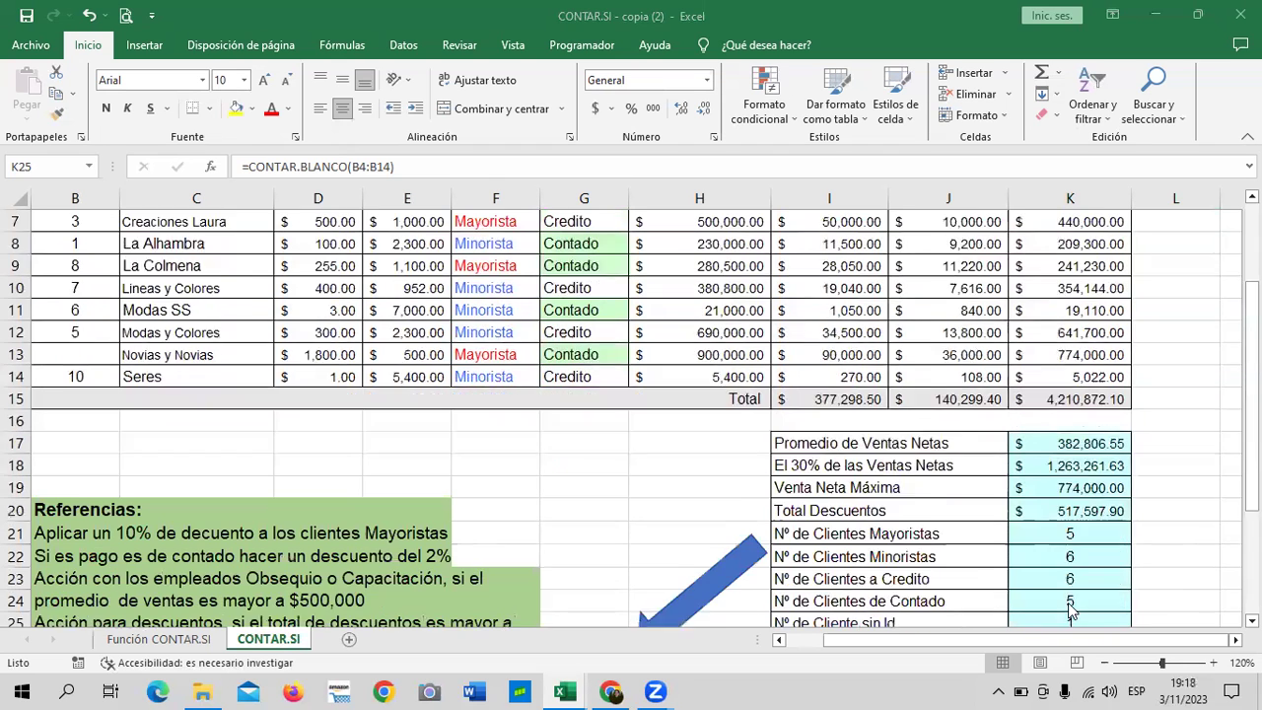
scroll(1070, 611, down, 3)
scroll(1066, 607, down, 2)
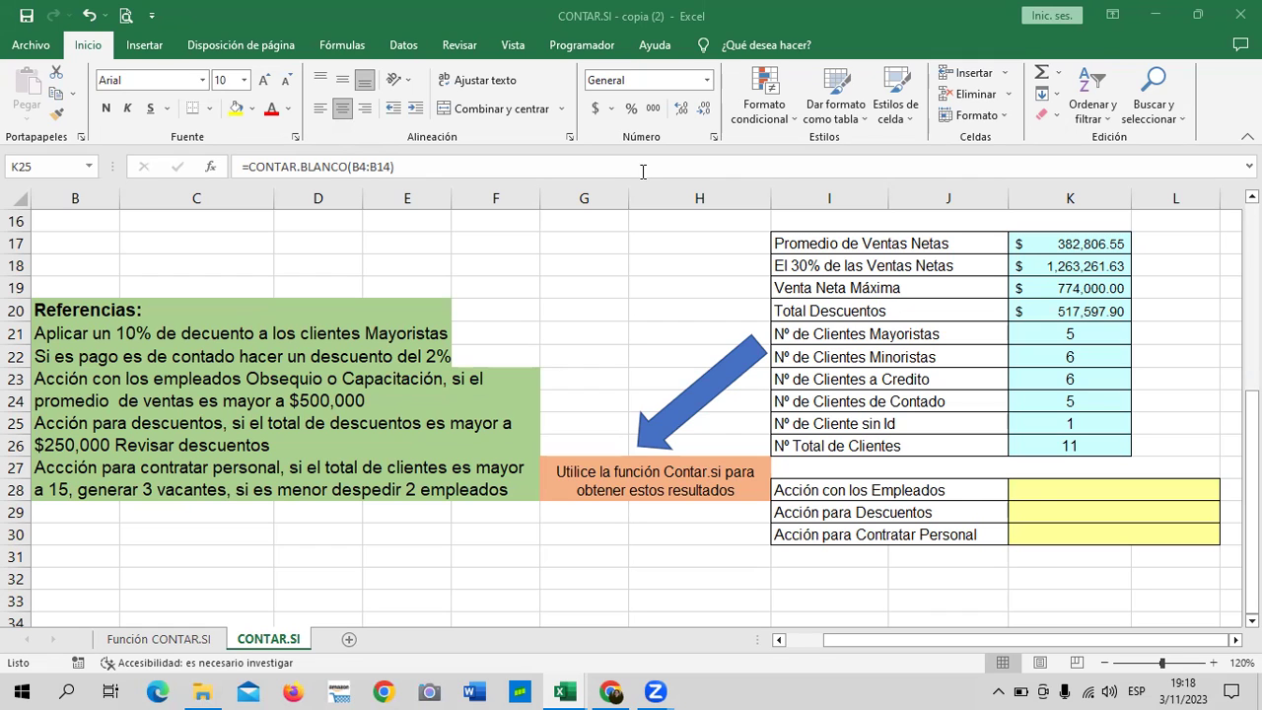
scroll(829, 539, down, 2)
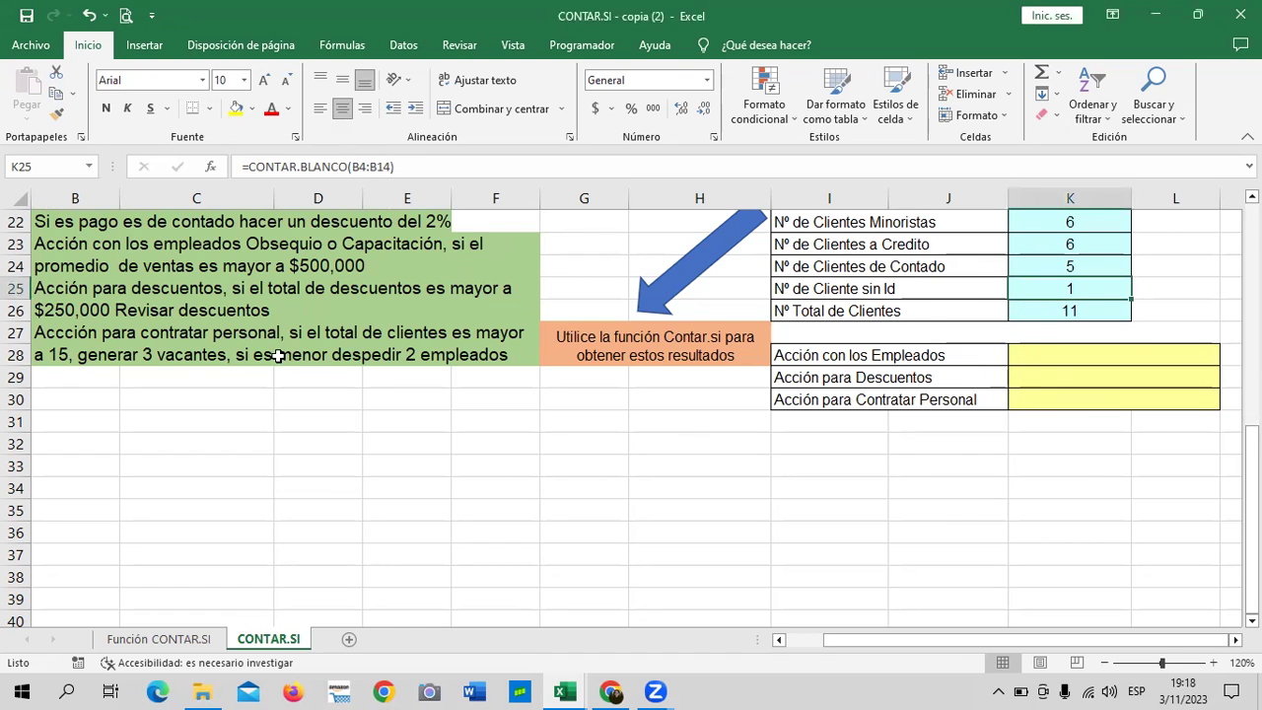
click(779, 640)
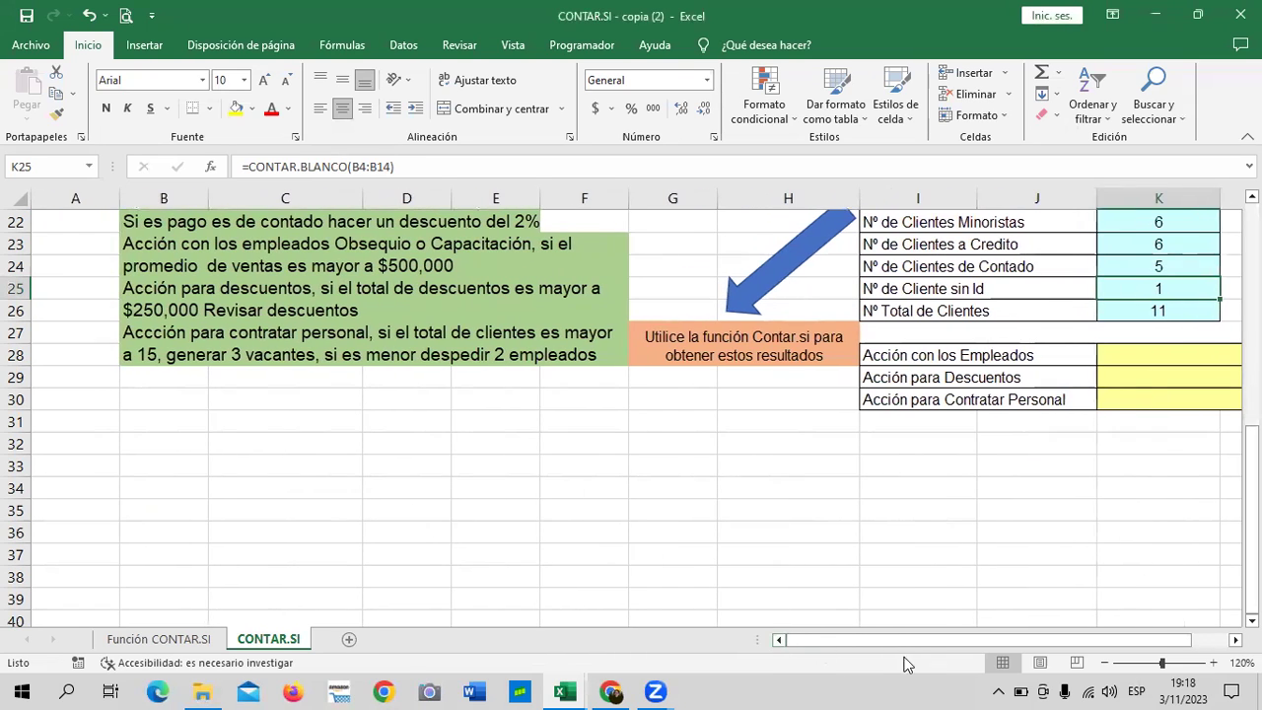
click(1104, 662)
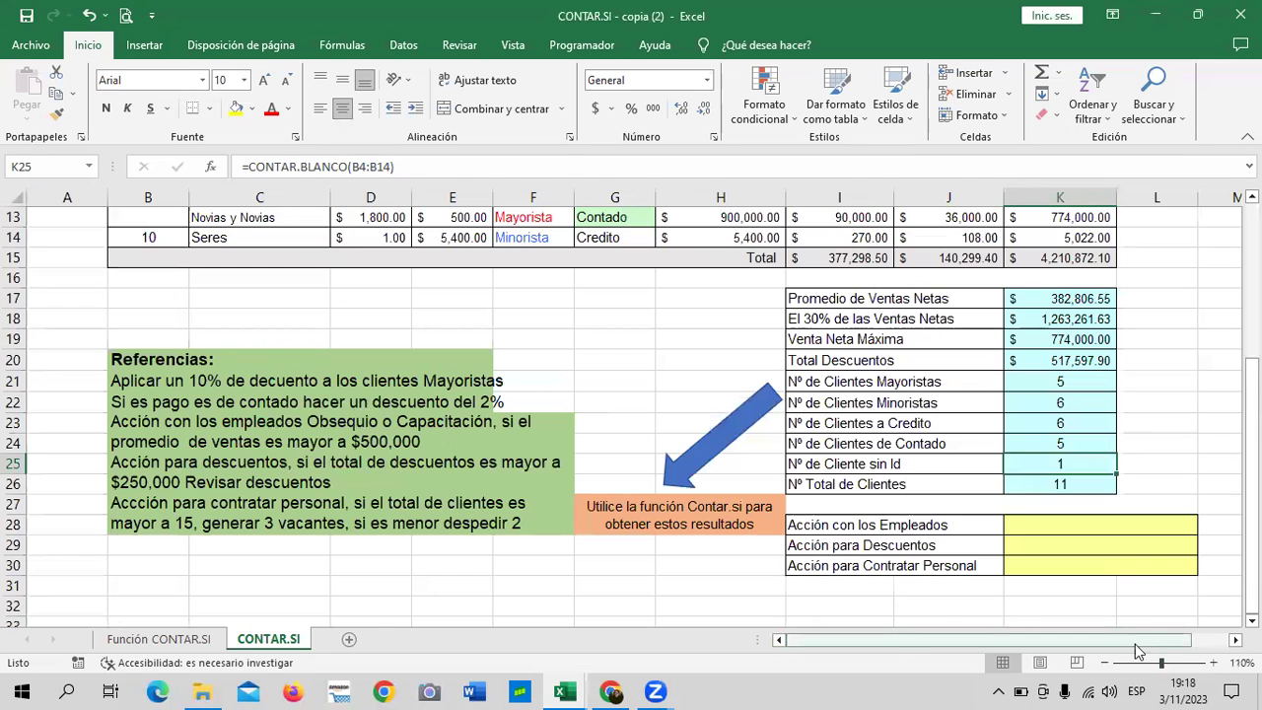
scroll(715, 556, down, 1)
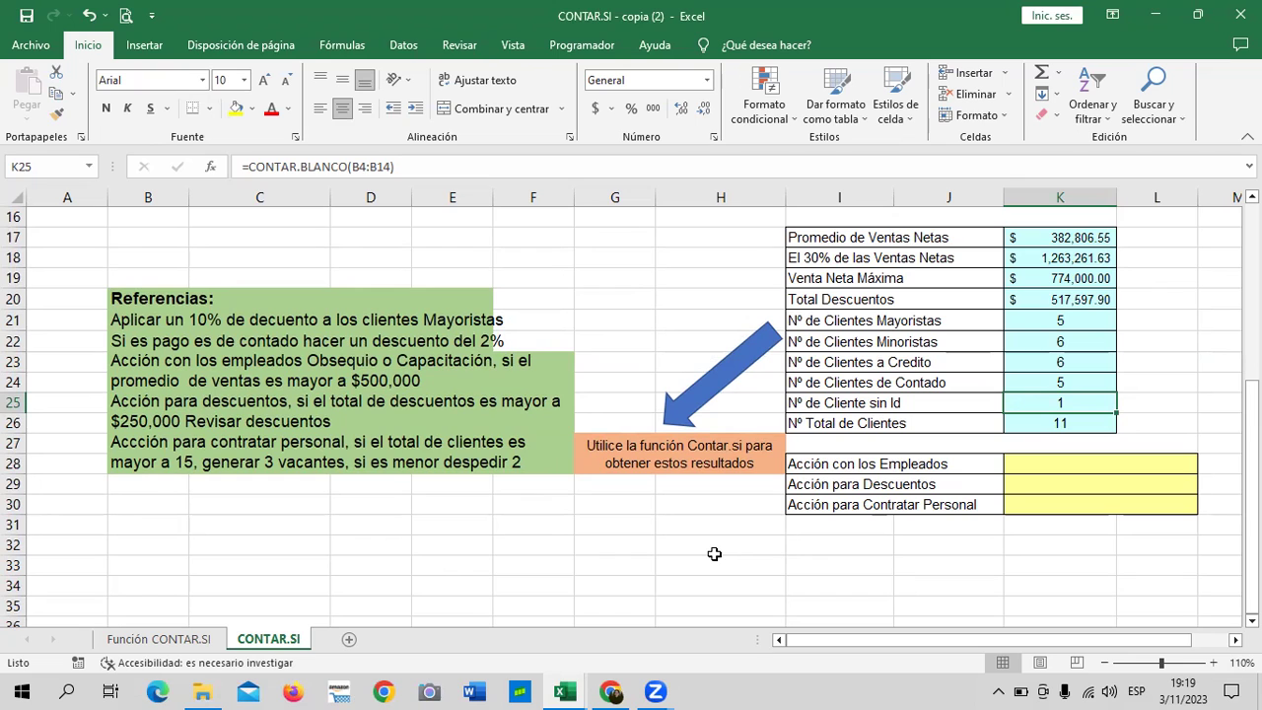
click(410, 387)
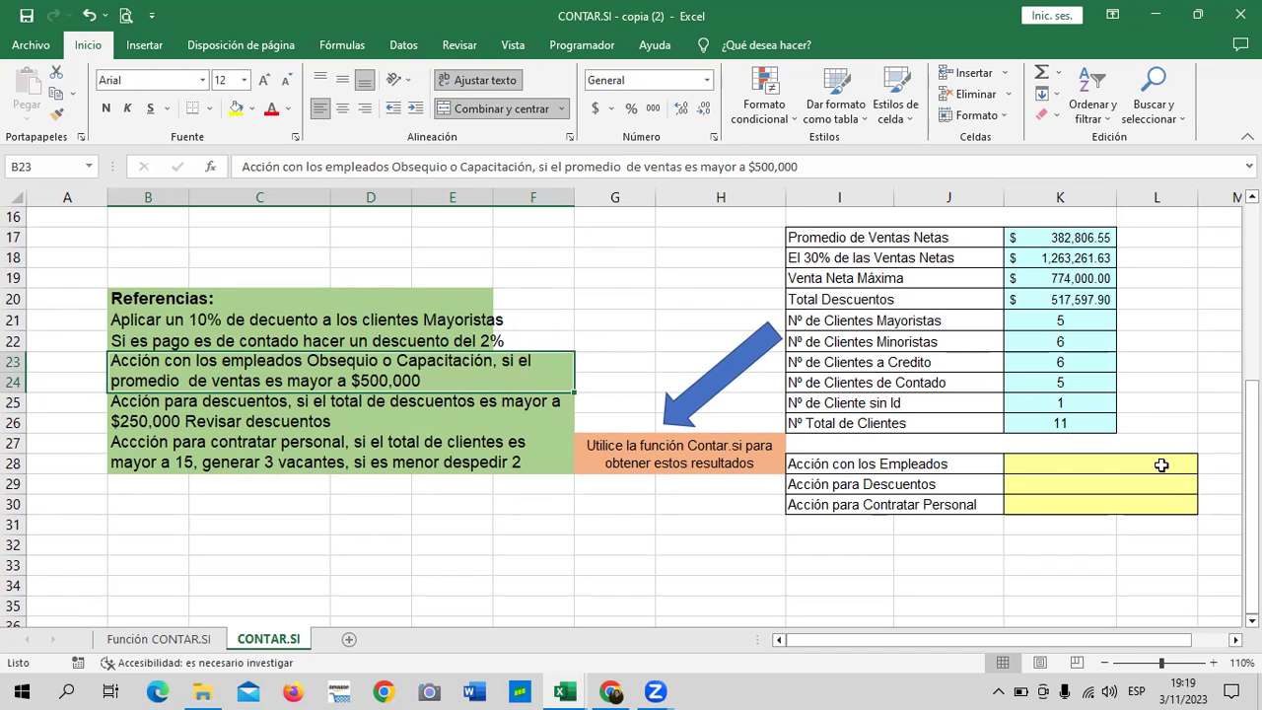
click(1071, 463)
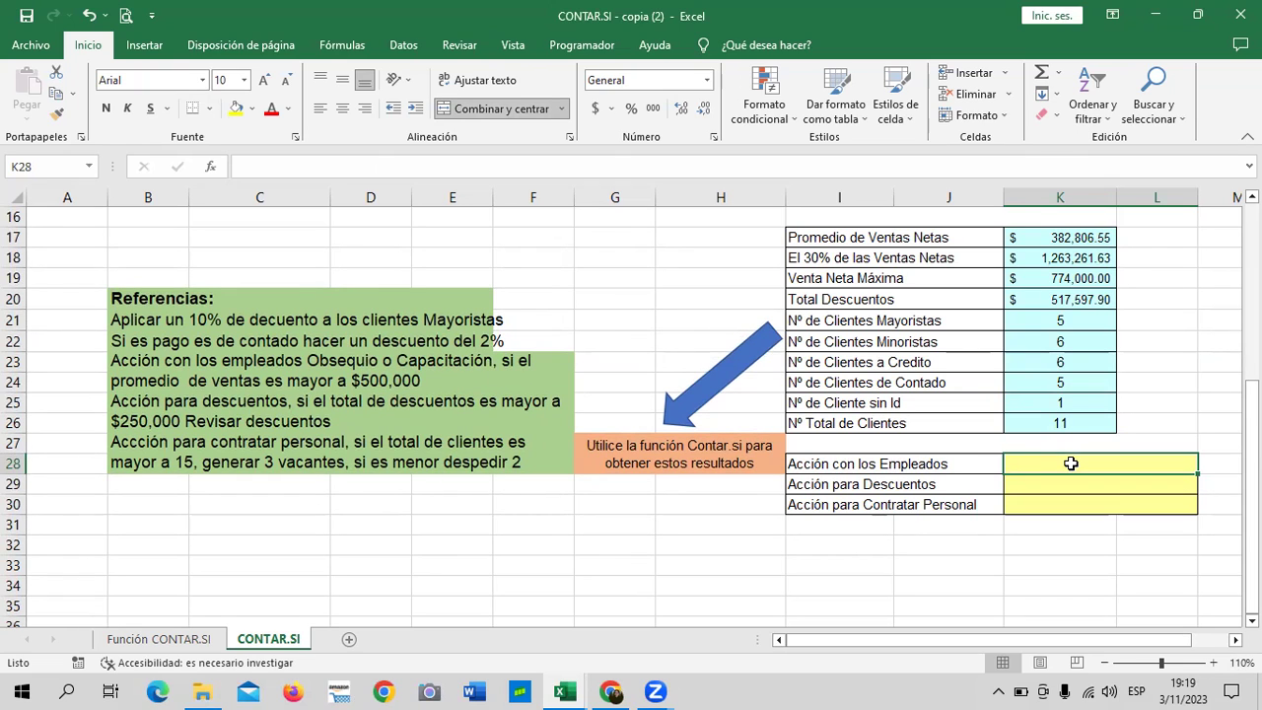
Step: Enter =SI(K17>=500000;"Obsequio";"Capacitación") in K28, which returns Capacitación
text(=si)
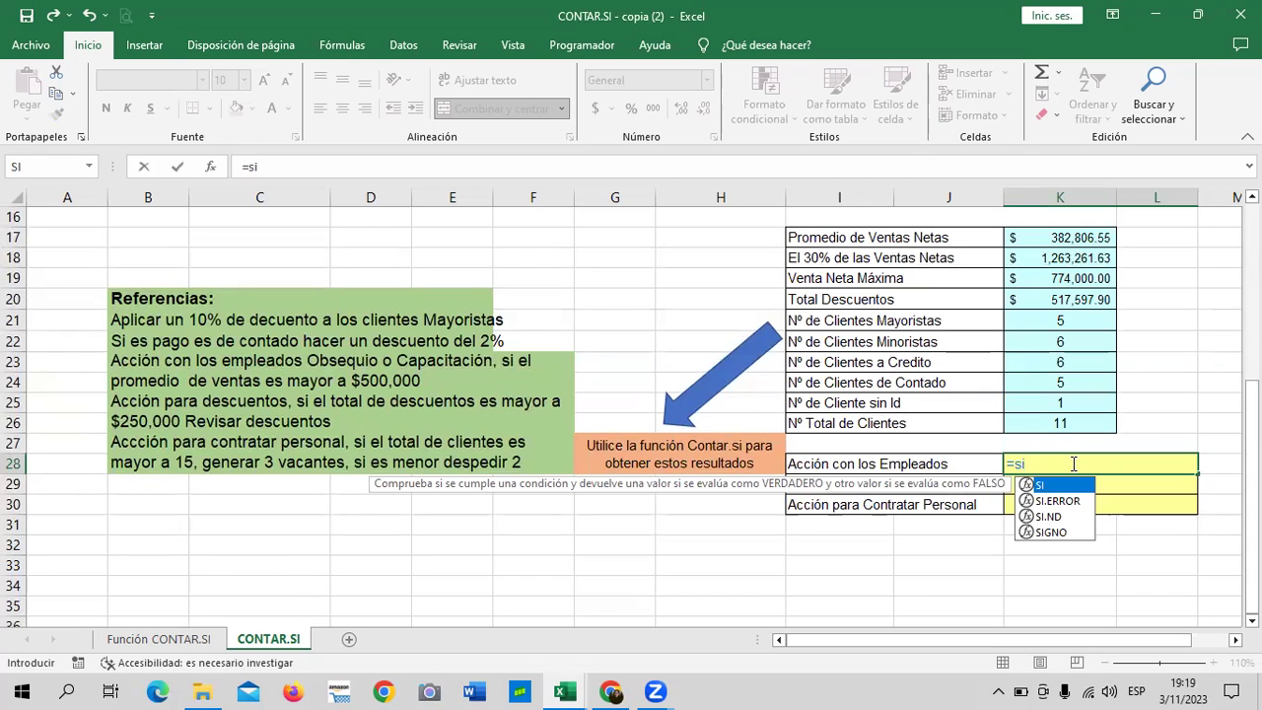
double_click(1043, 487)
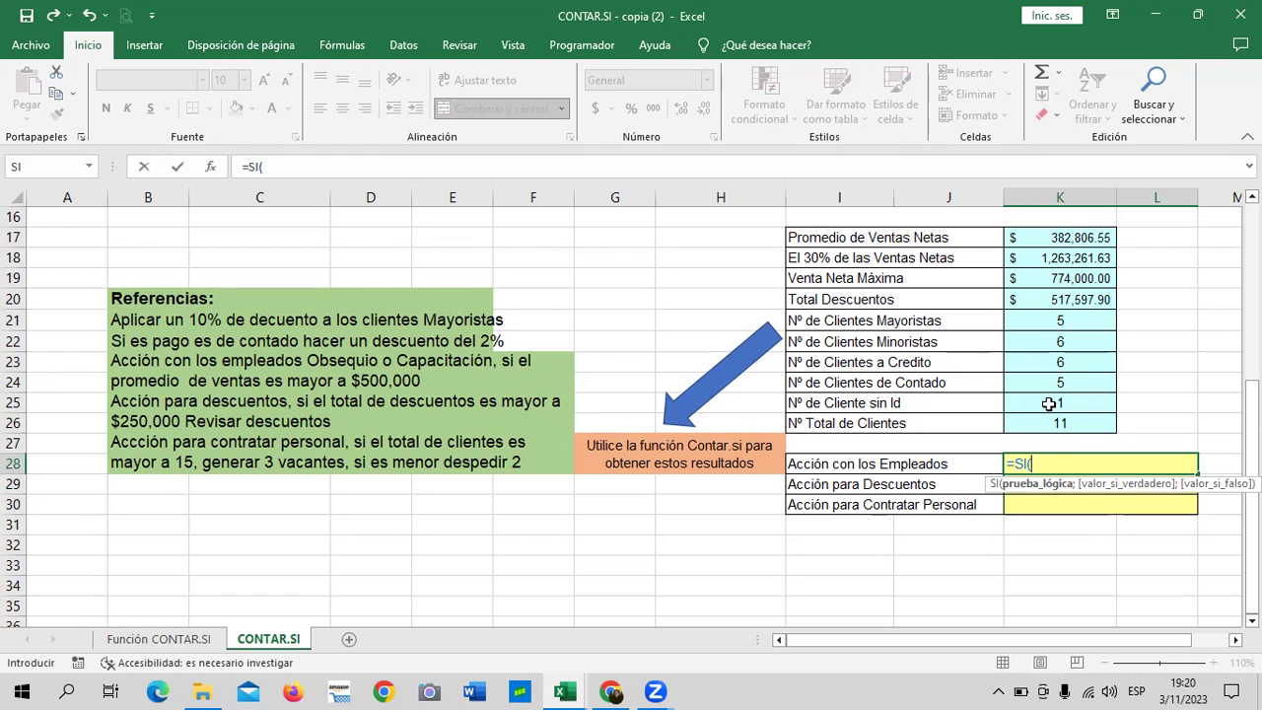
click(1060, 237)
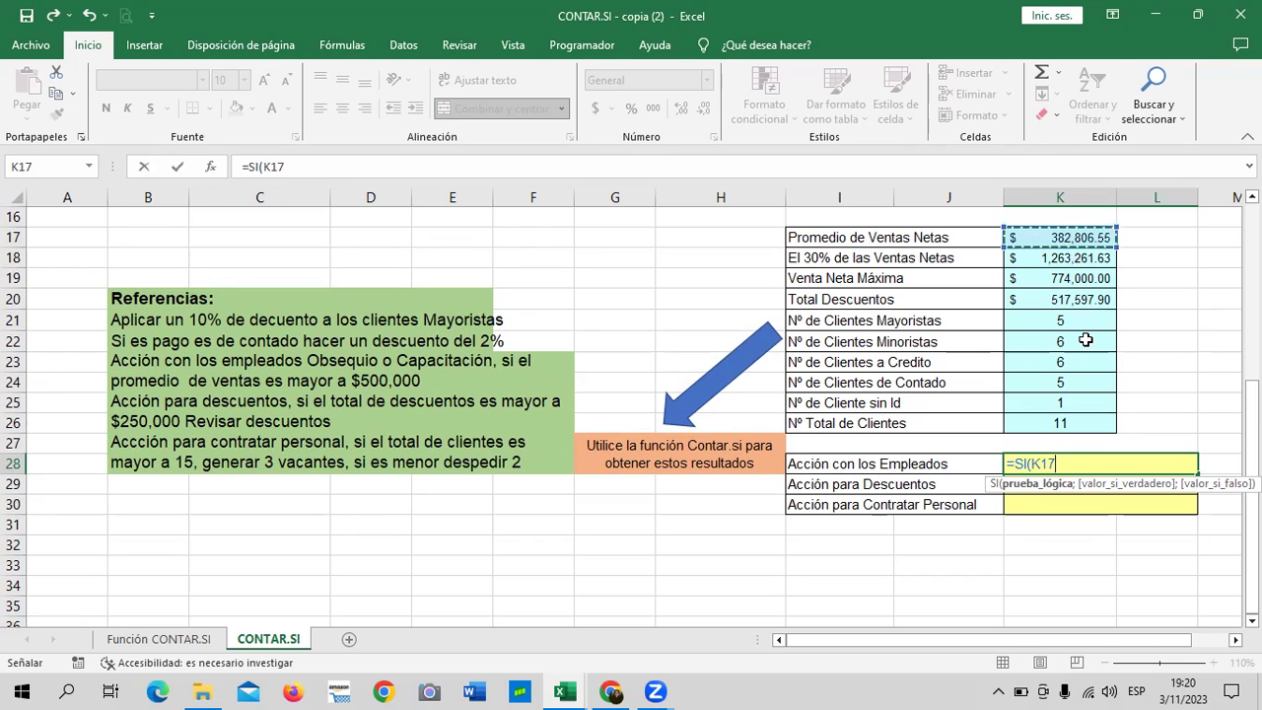
text(>)
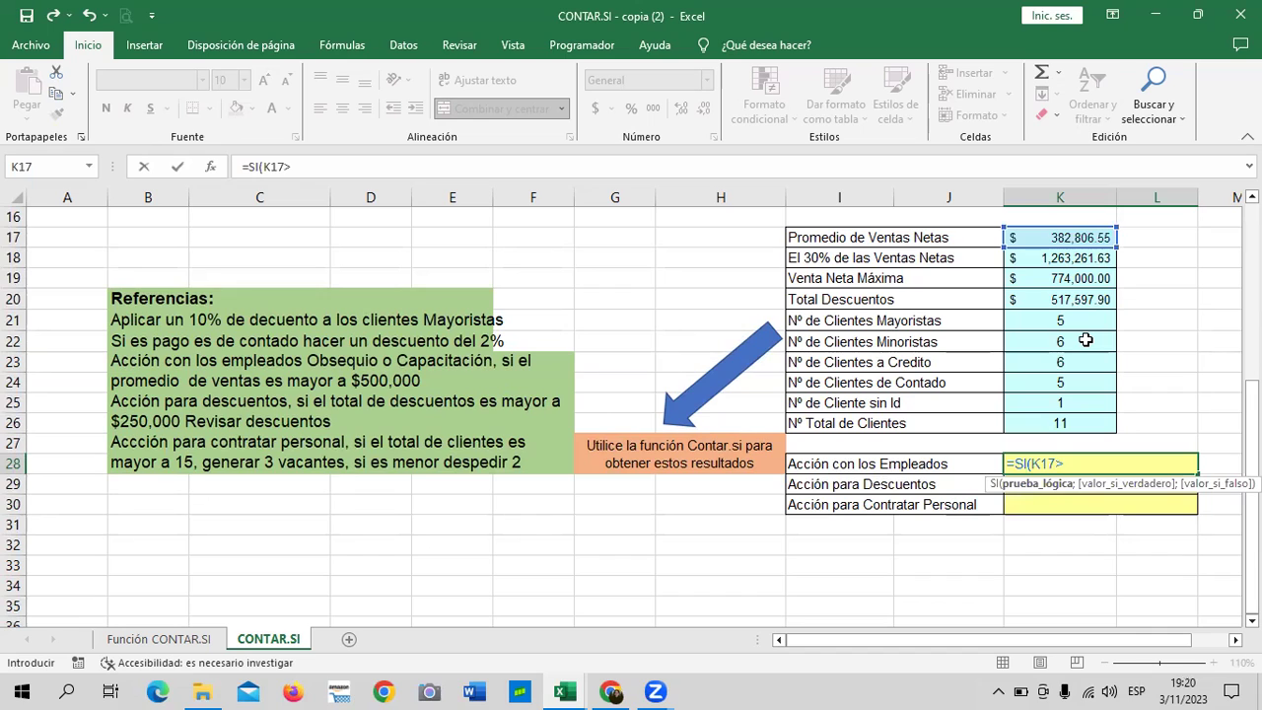
text(=)
text(500)
text(000)
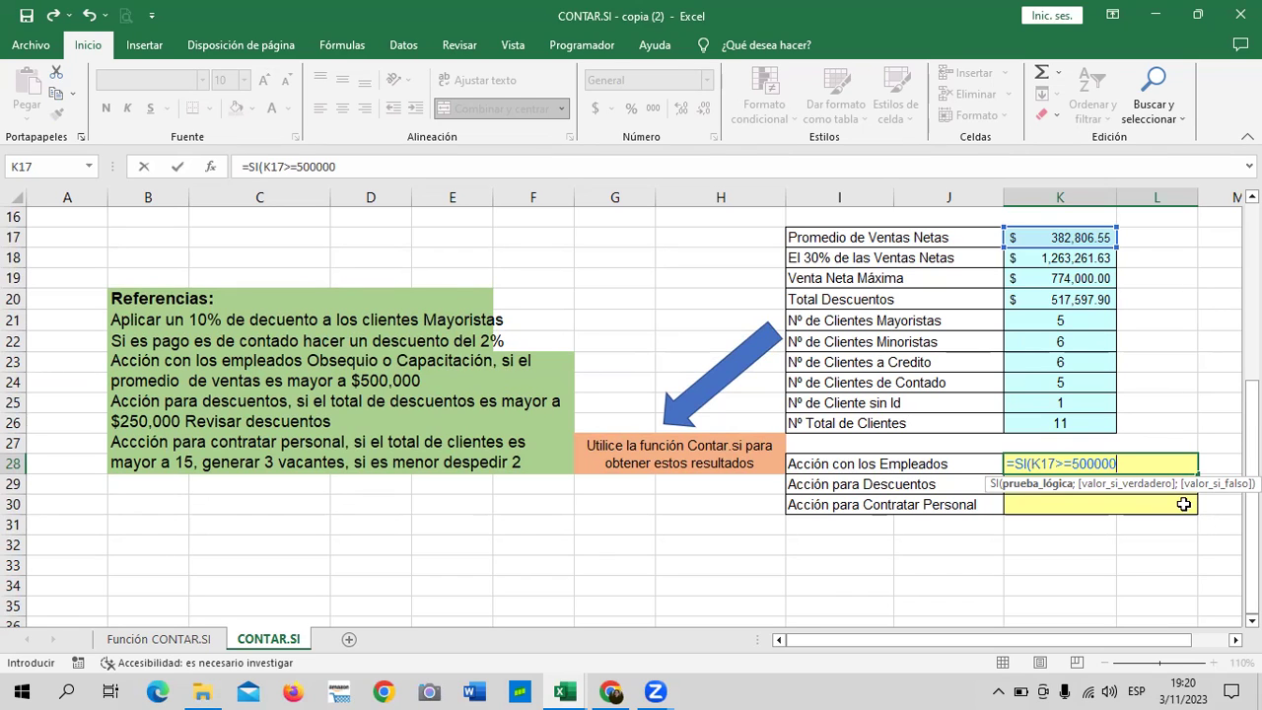
text(;)
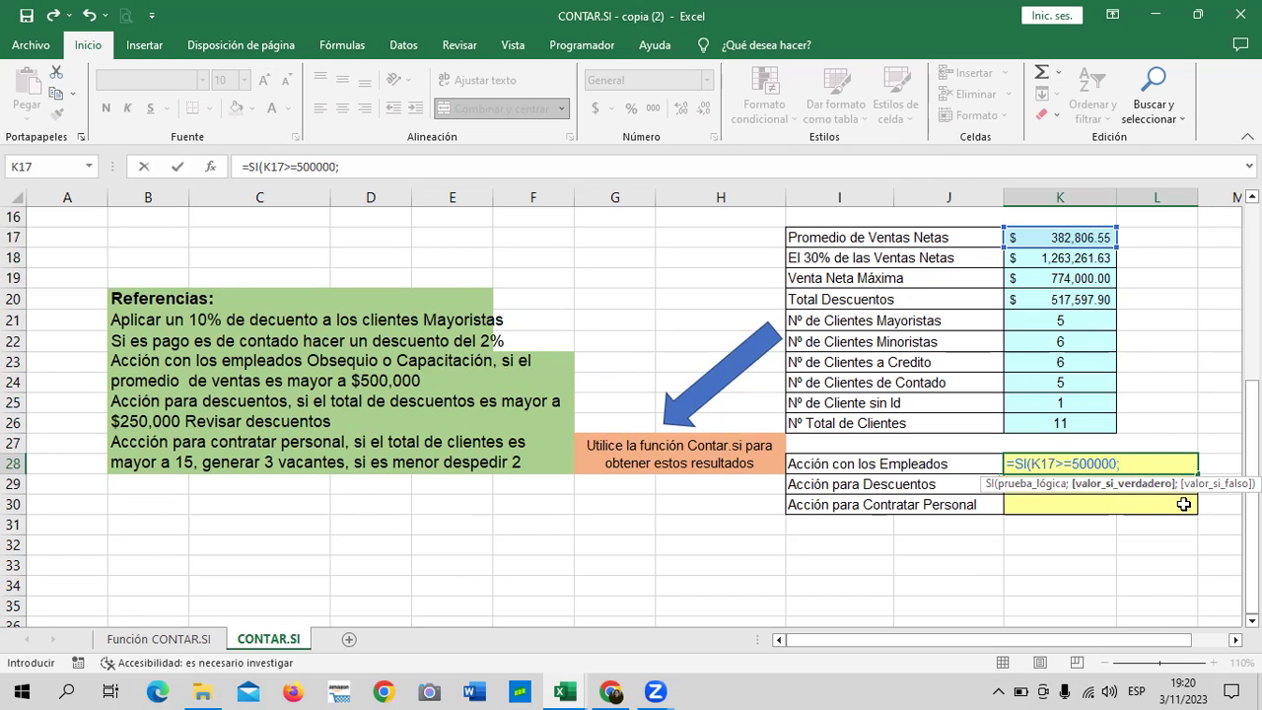
text(")
text(Obsequio";)
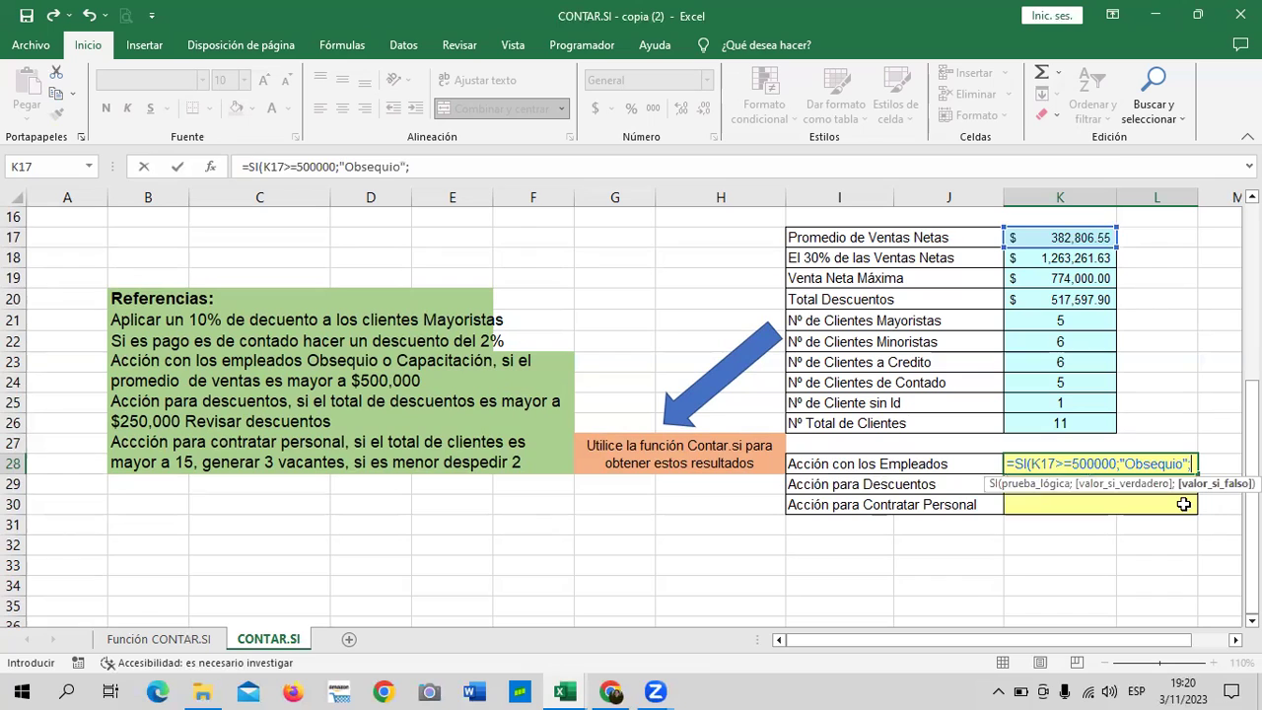
text("Capaci)
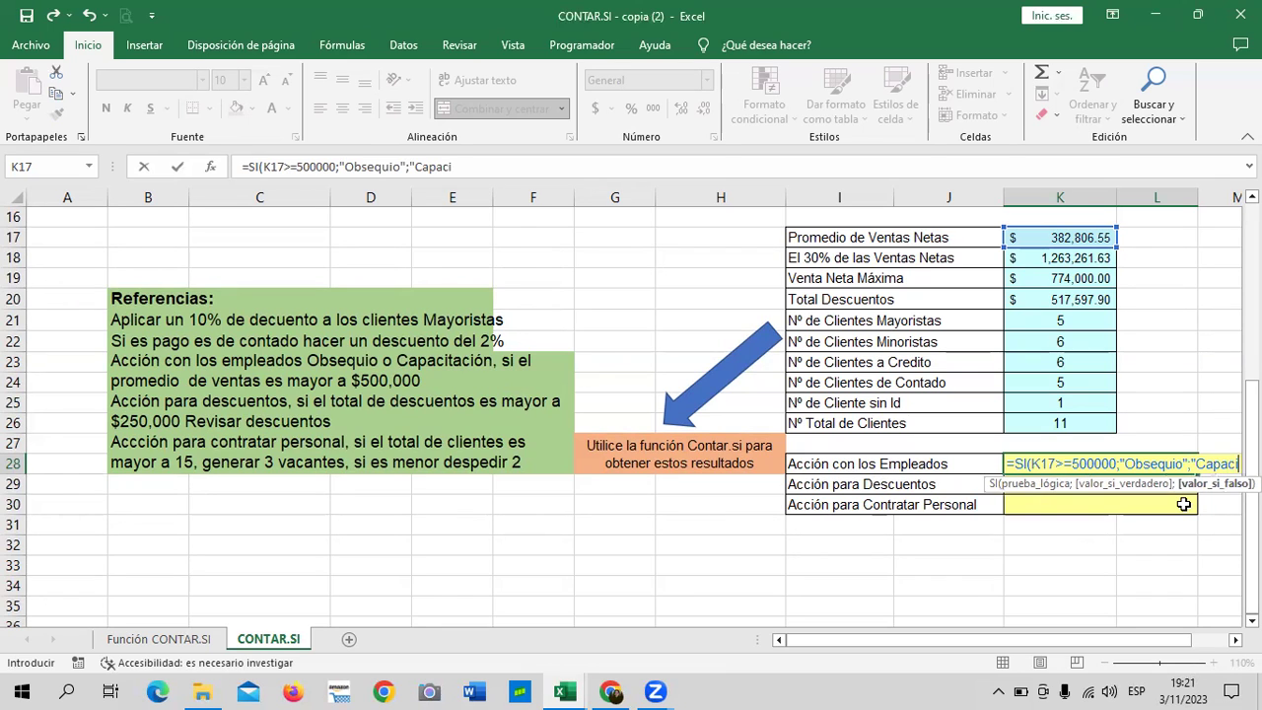
text(taci)
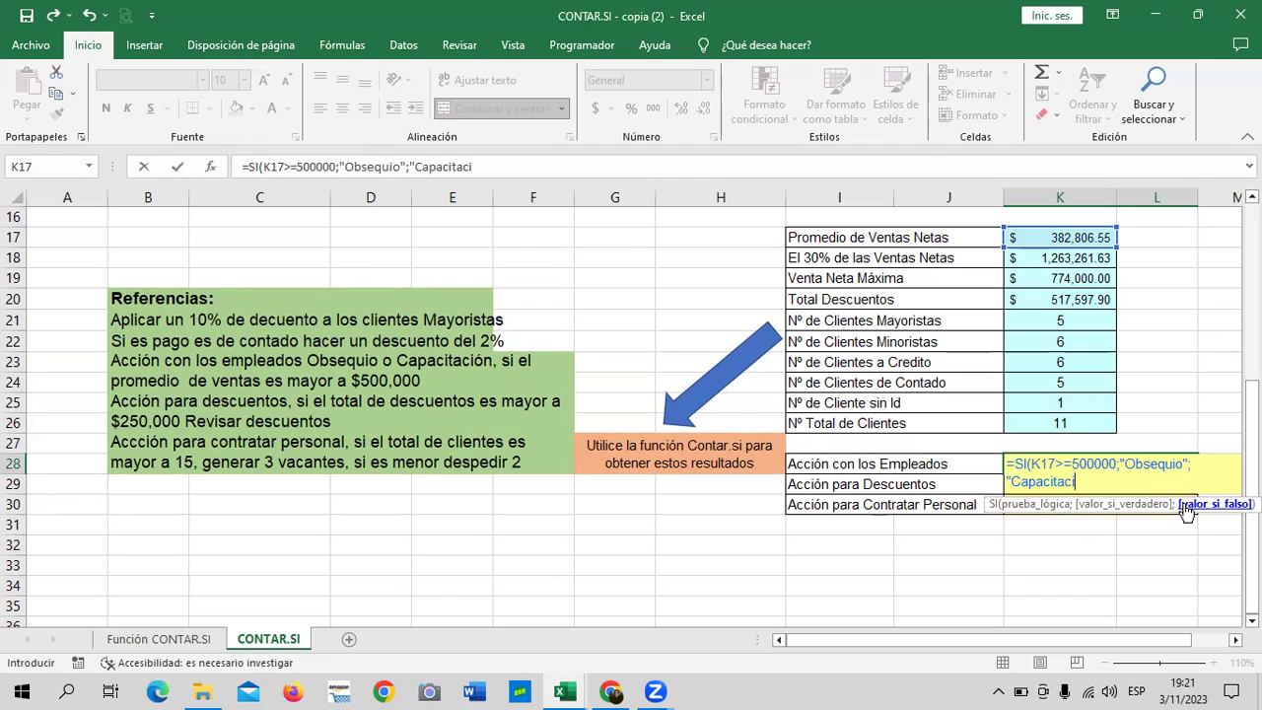
text(ón)
text("))
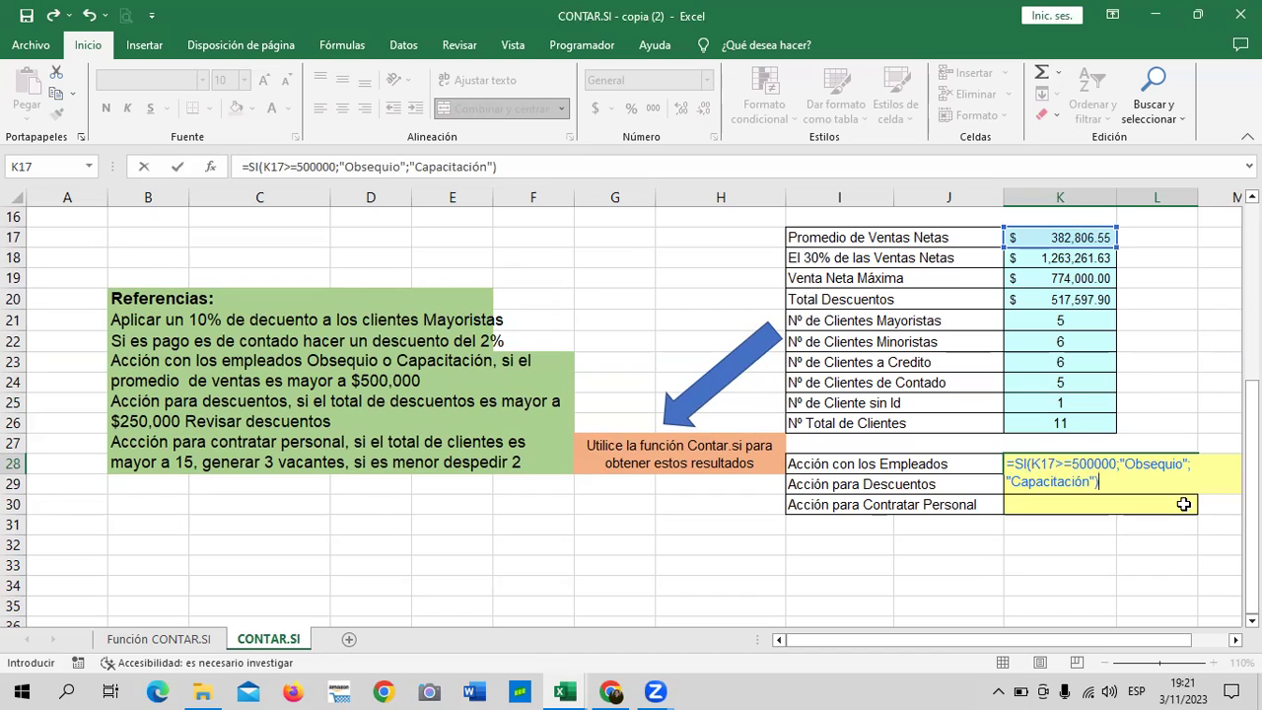
key(Return)
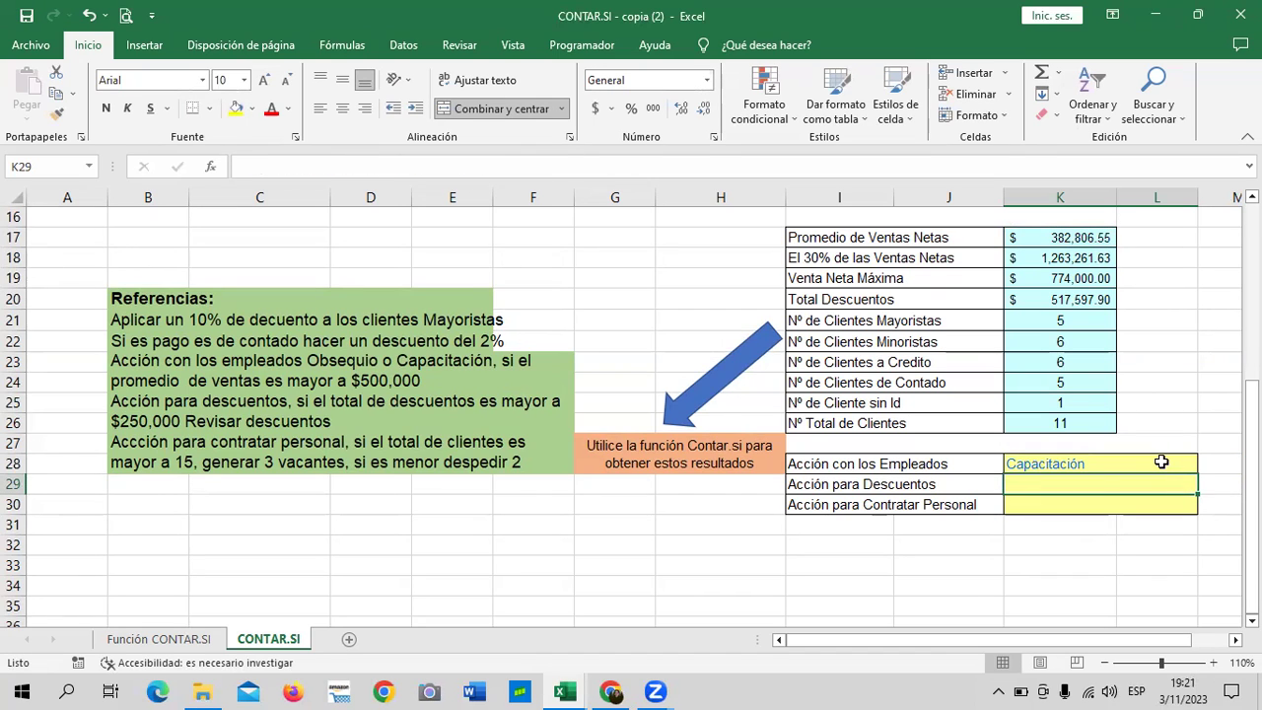
click(1160, 461)
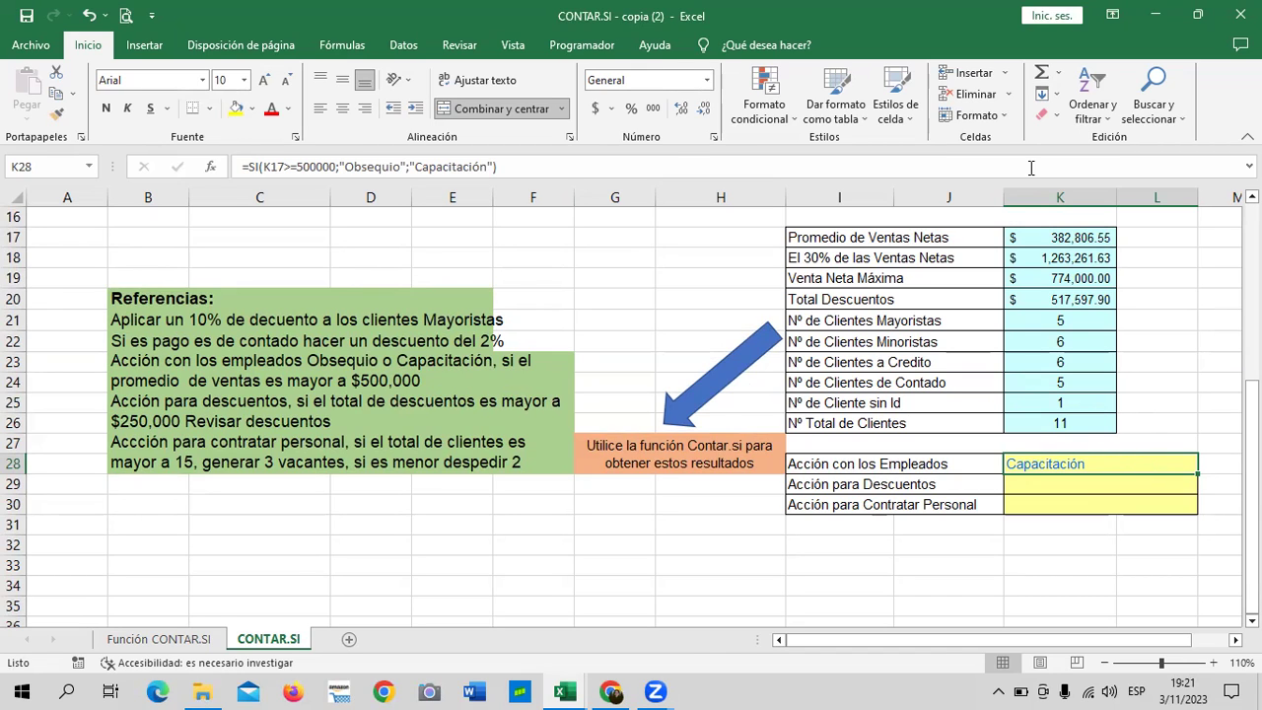
click(1042, 237)
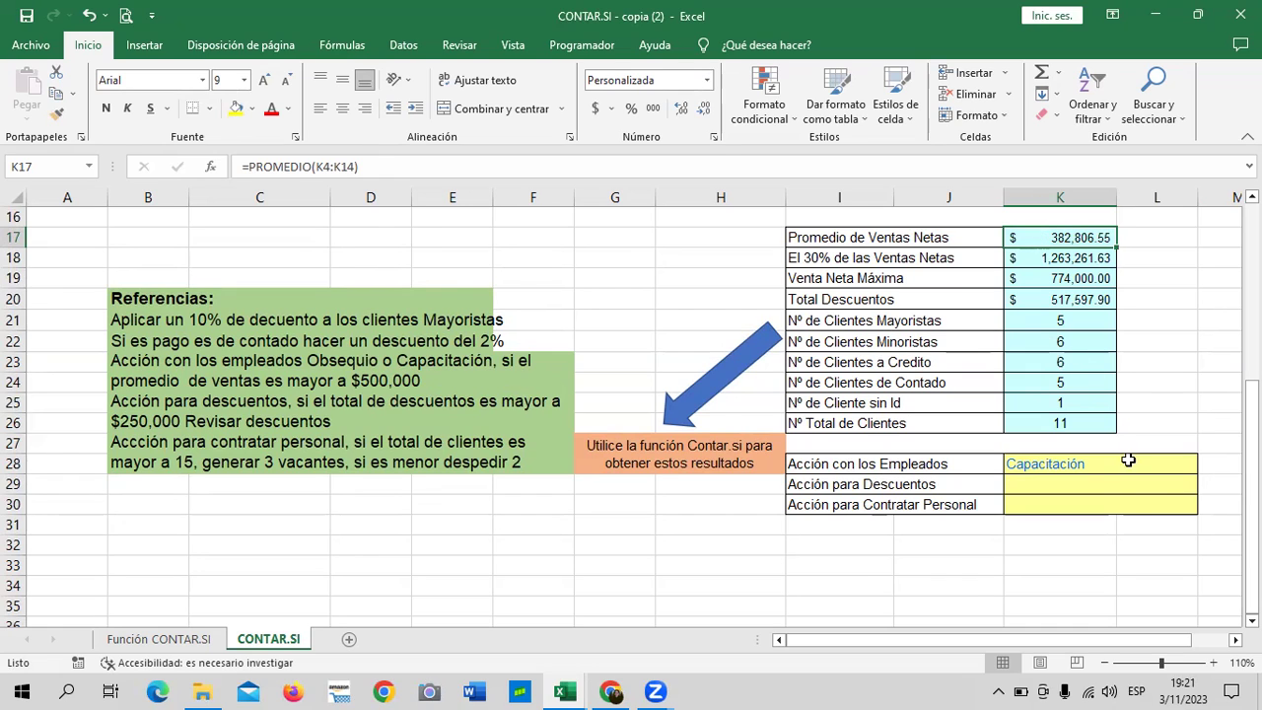
click(1109, 483)
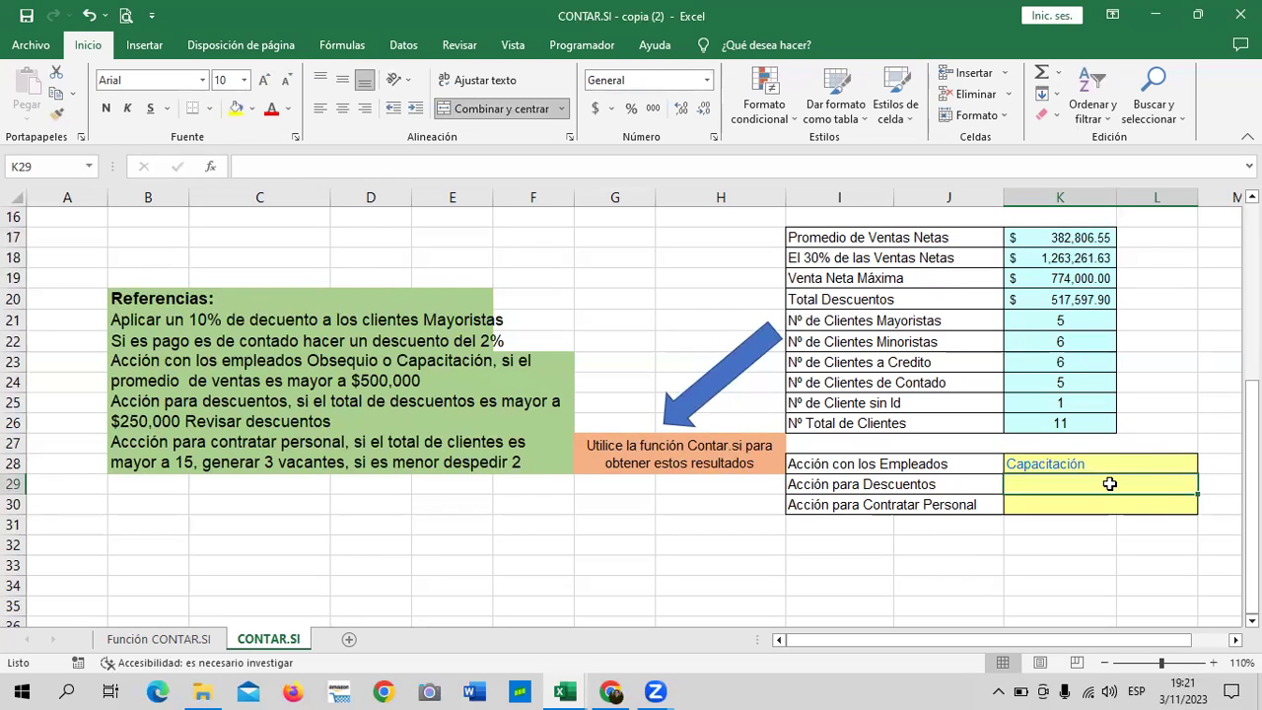
Step: Enter =SI(K20>=250000;"Revisar descuentos") in K29, fixing the capitalisation typos
text(=si)
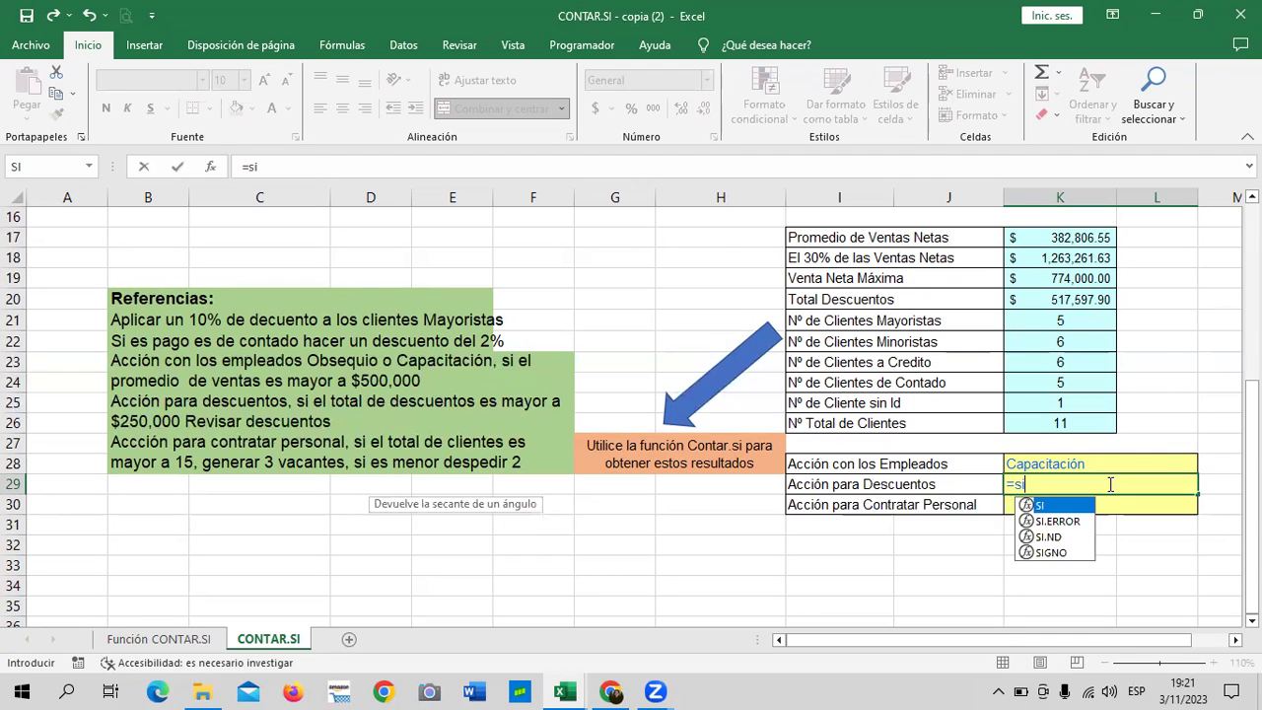
double_click(1059, 506)
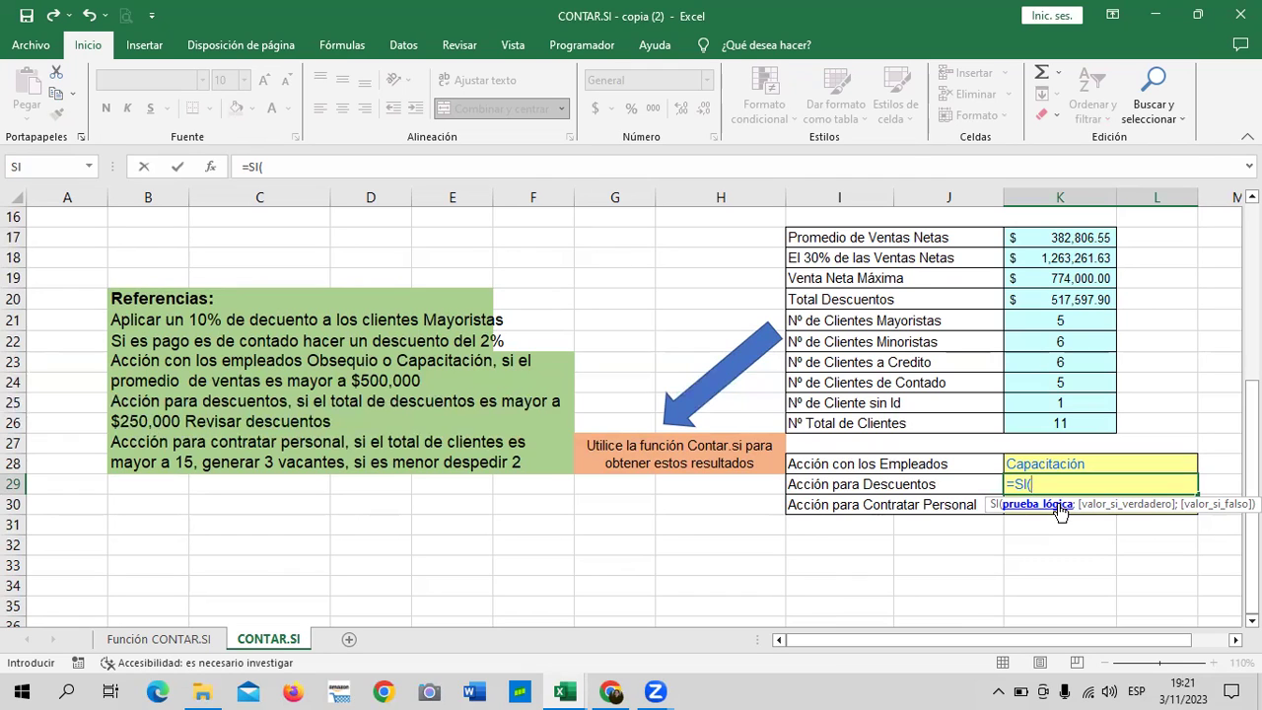
click(1020, 298)
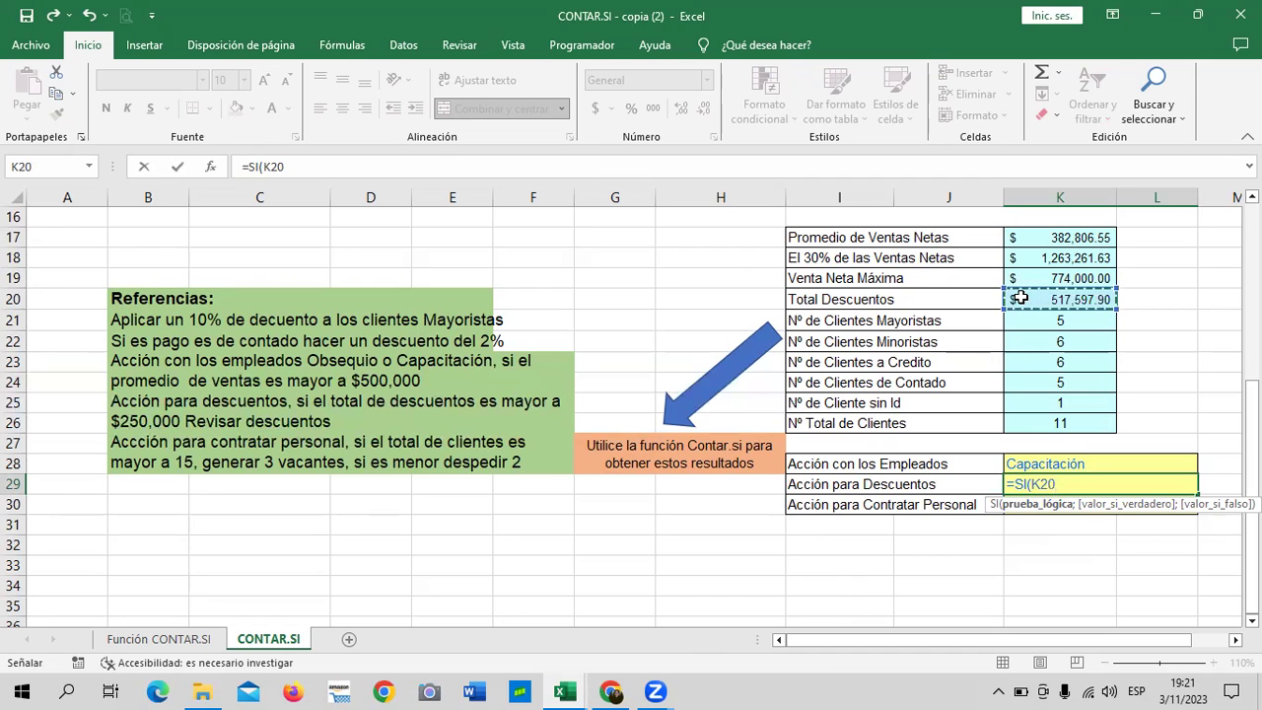
text(>)
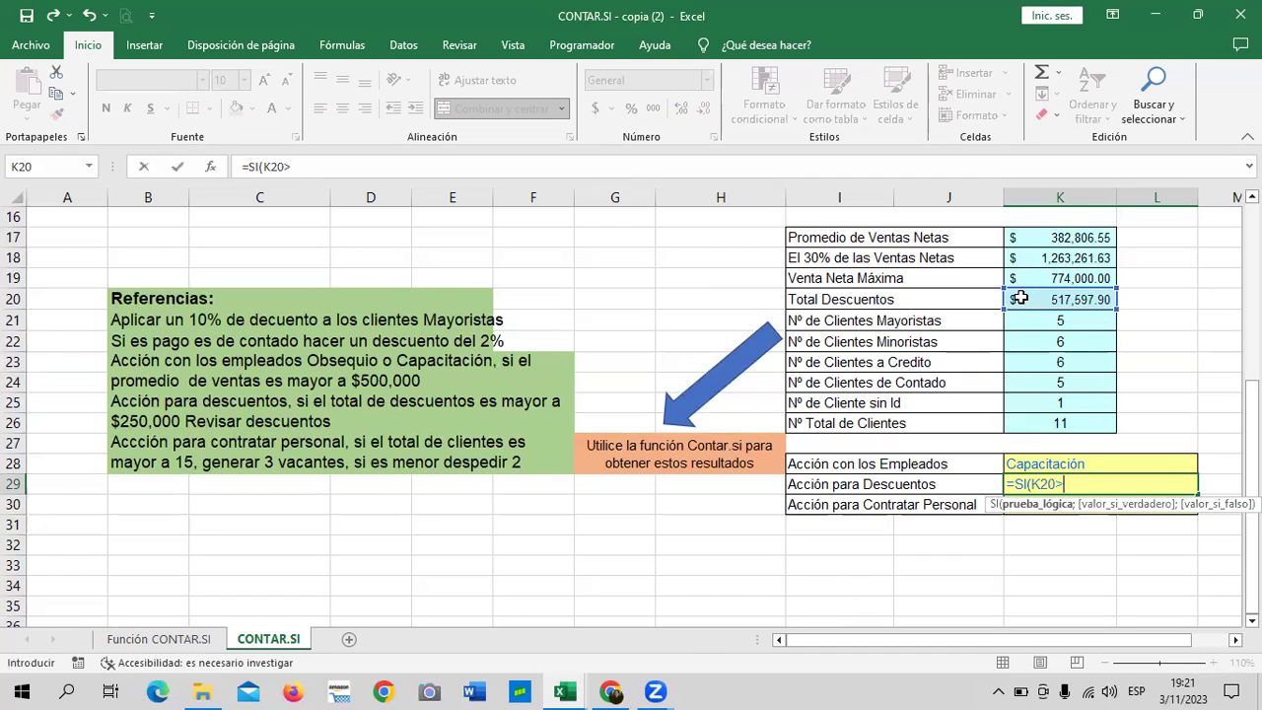
text(=)
text(250000;")
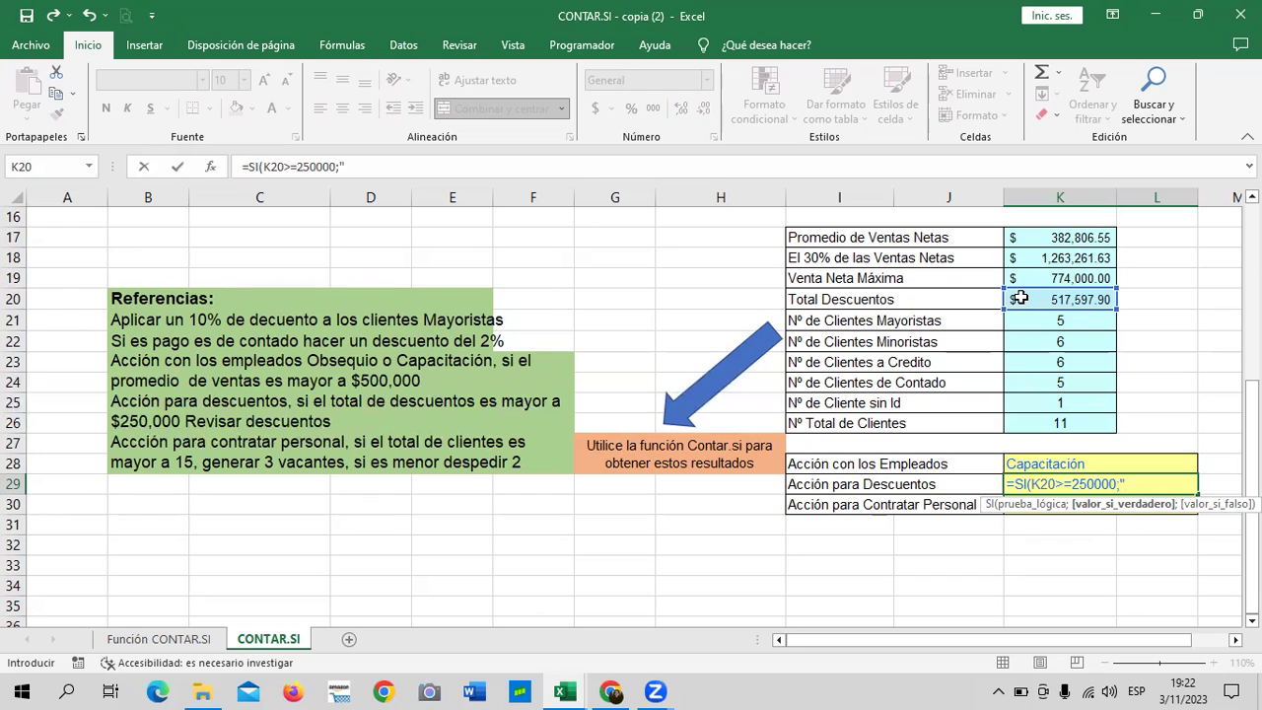
text(REvisar)
key(BackSpace)
key(BackSpace)
key(BackSpace)
key(BackSpace)
key(BackSpace)
key(BackSpace)
text(evisar DEs)
key(BackSpace)
key(BackSpace)
key(BackSpace)
text(descuento)
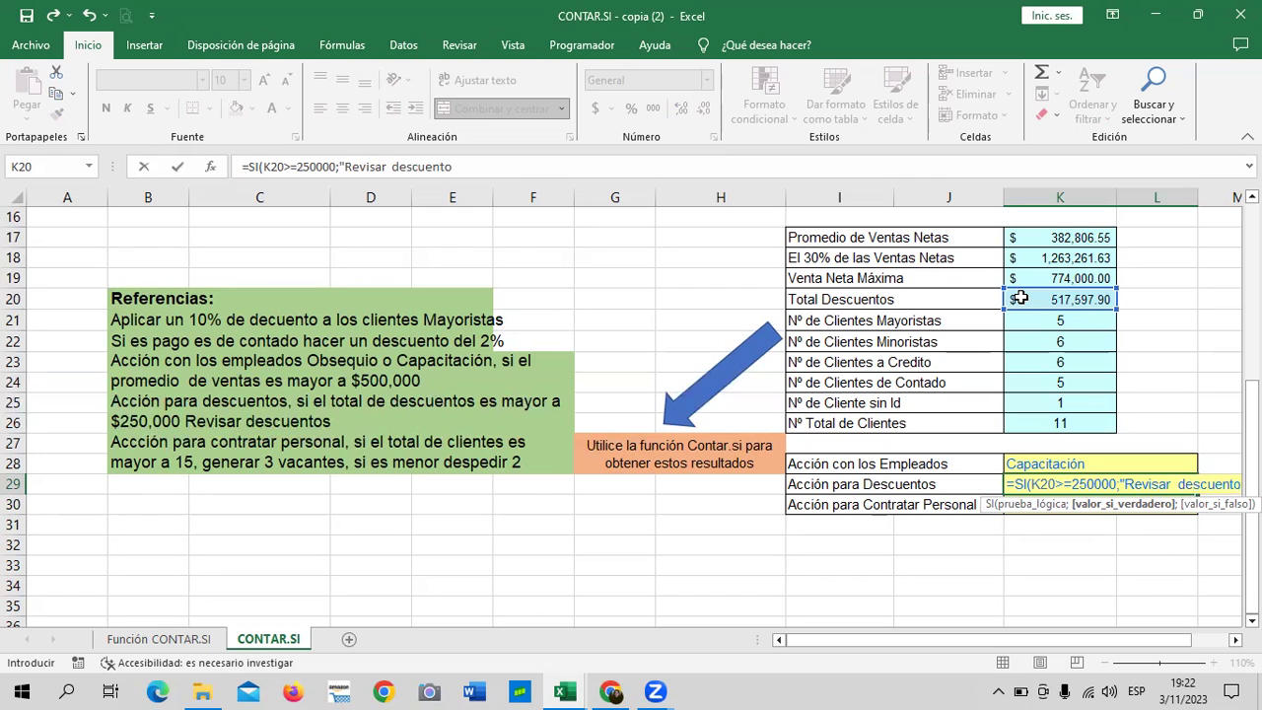
text(s";)
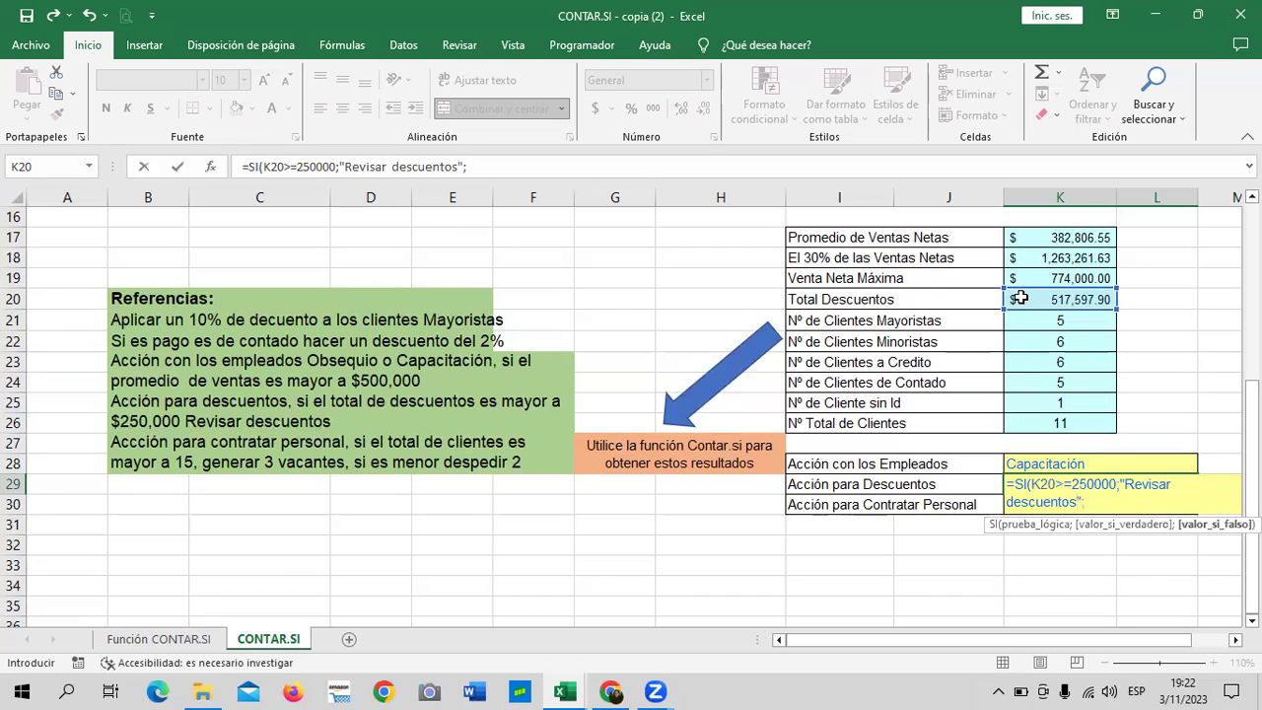
click(515, 166)
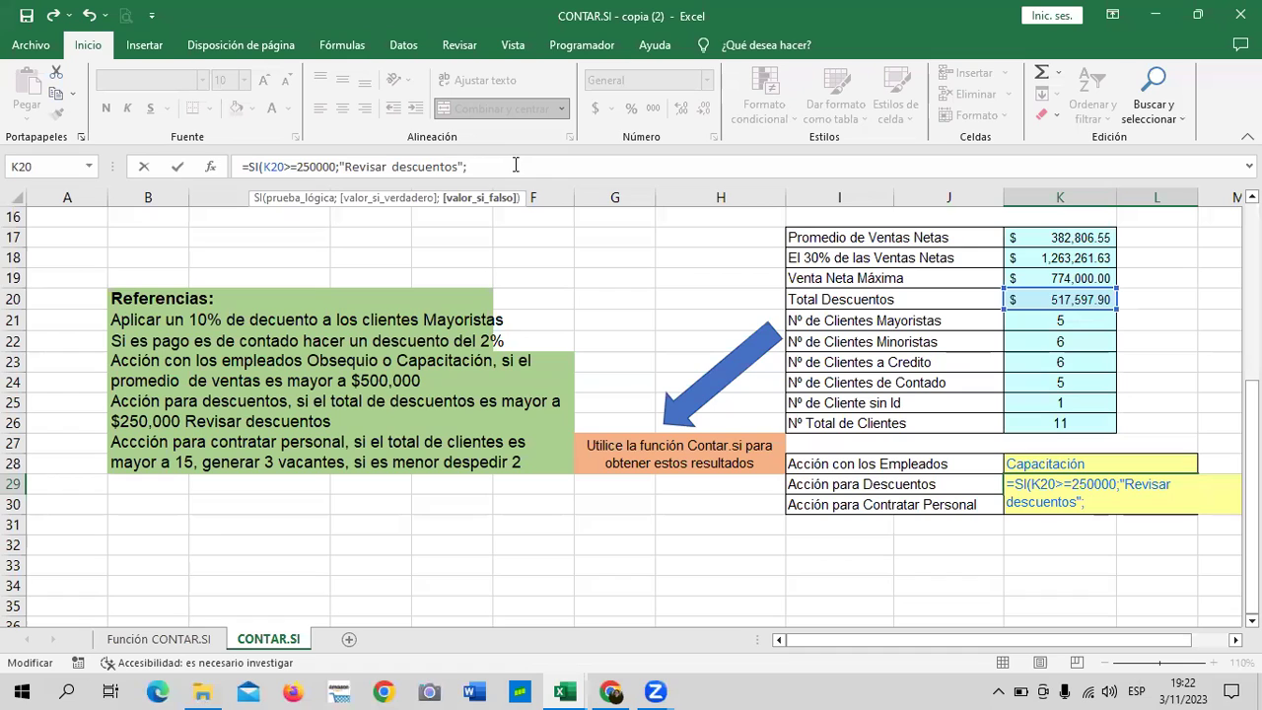
key(BackSpace)
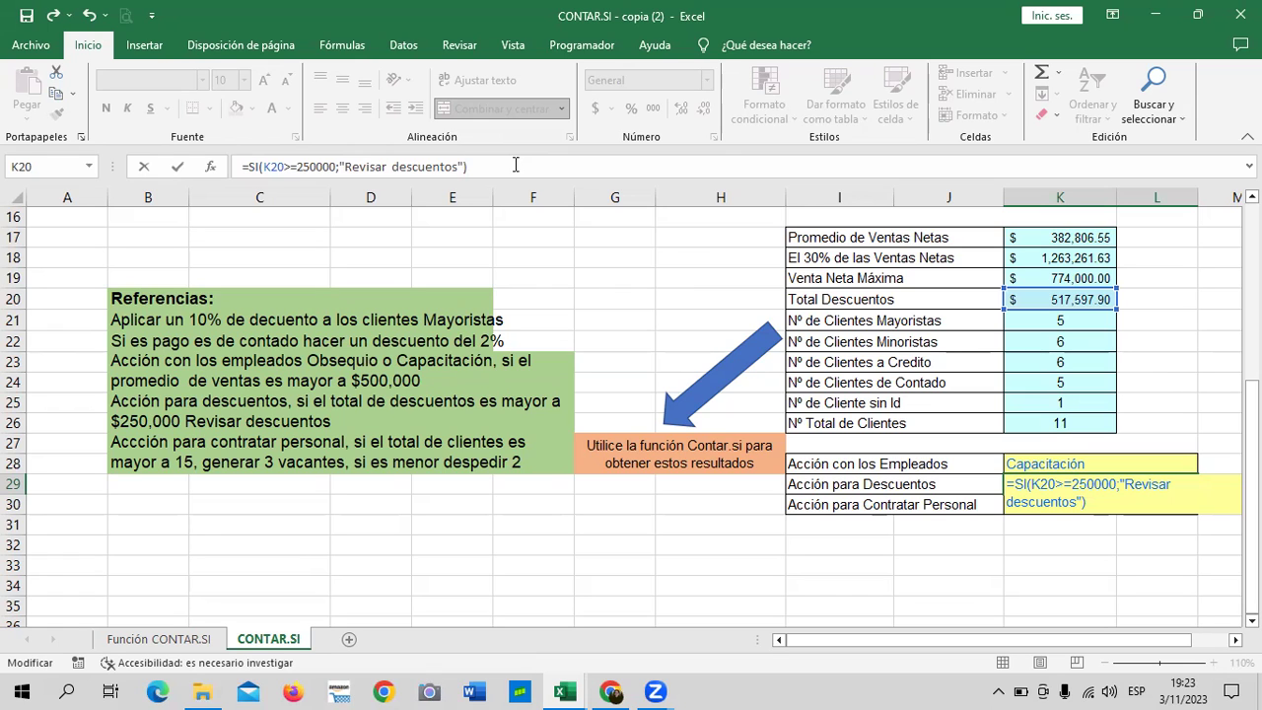
key(Return)
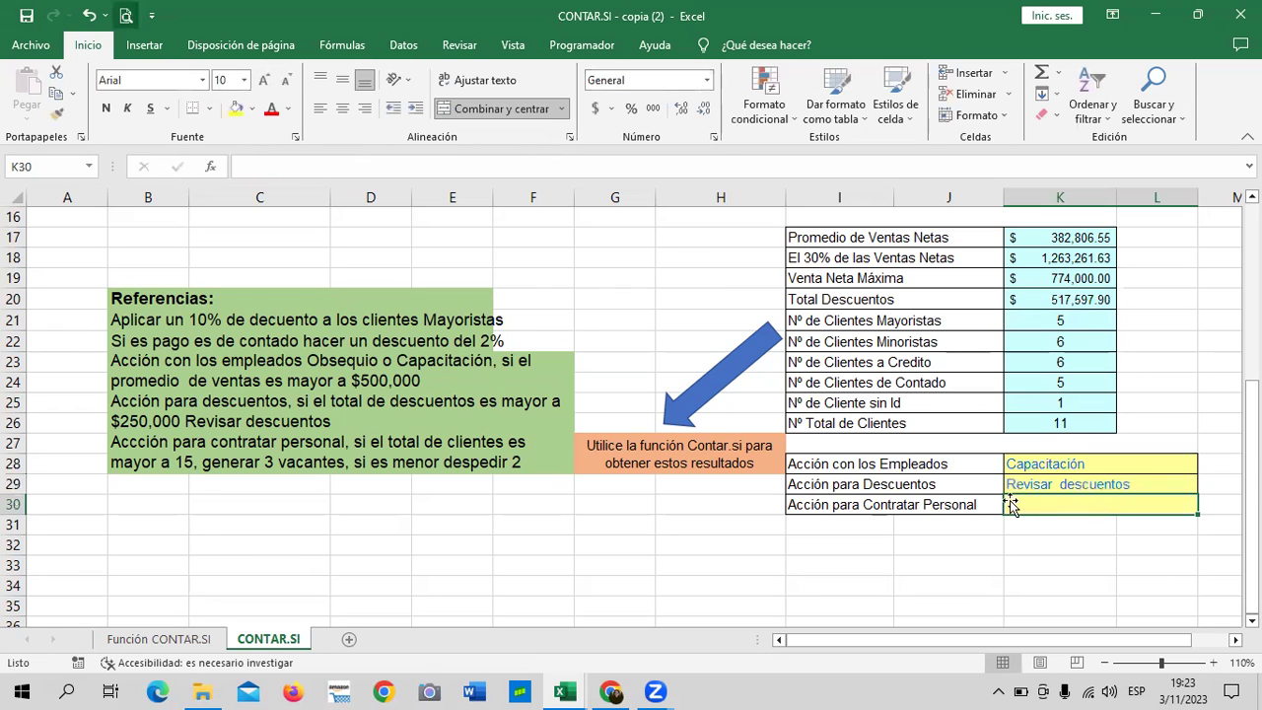
Step: Start an SI formula in K30 that tests the total client count in K26
click(1012, 487)
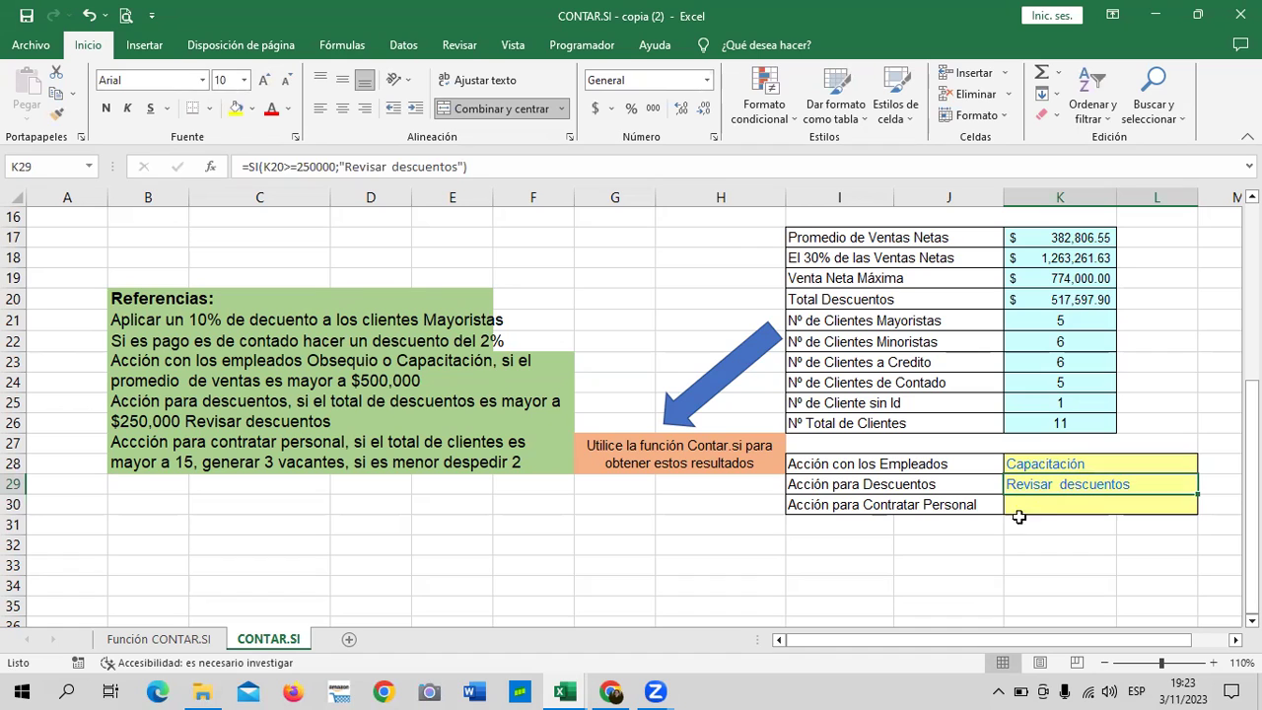
click(1020, 508)
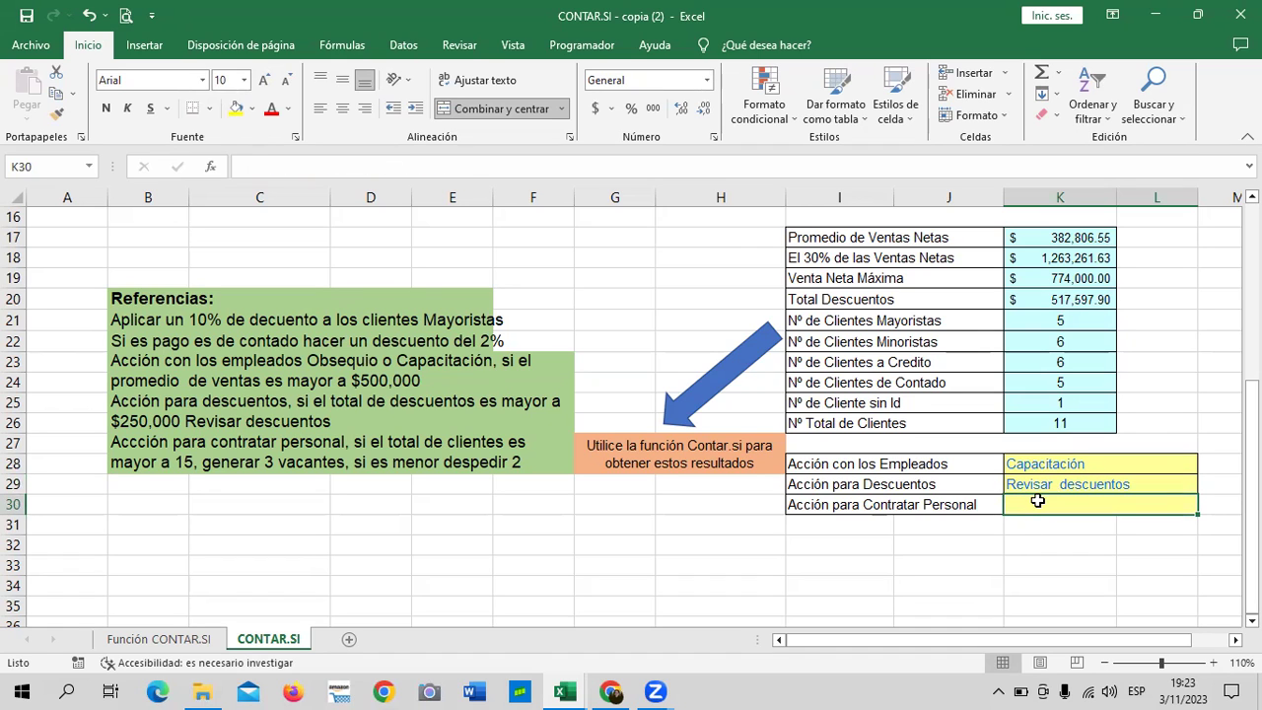
text(=si)
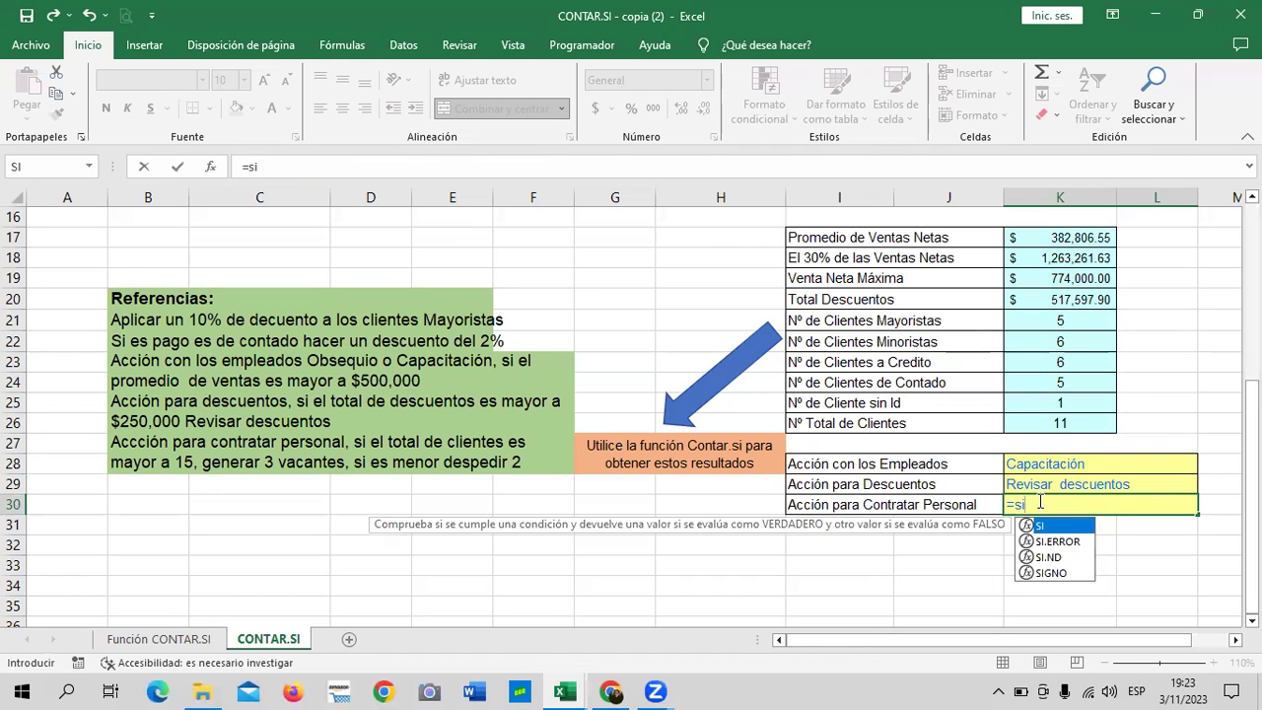
double_click(1064, 527)
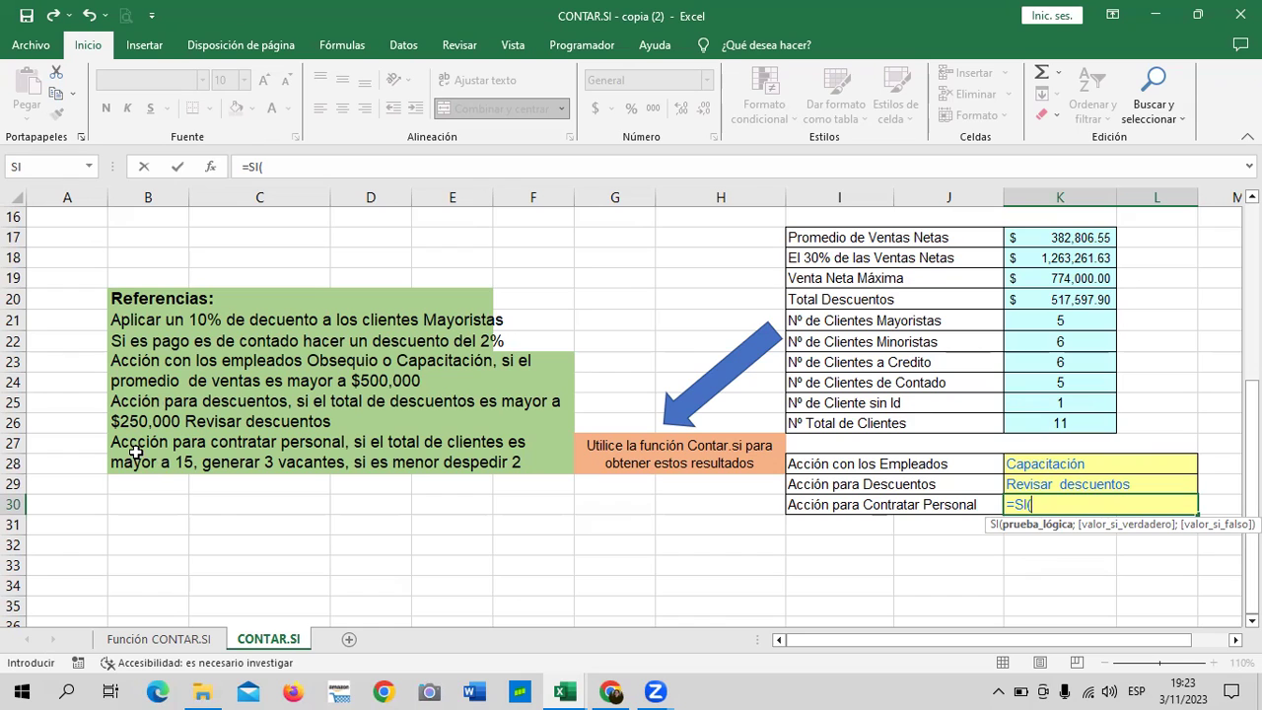
click(1071, 424)
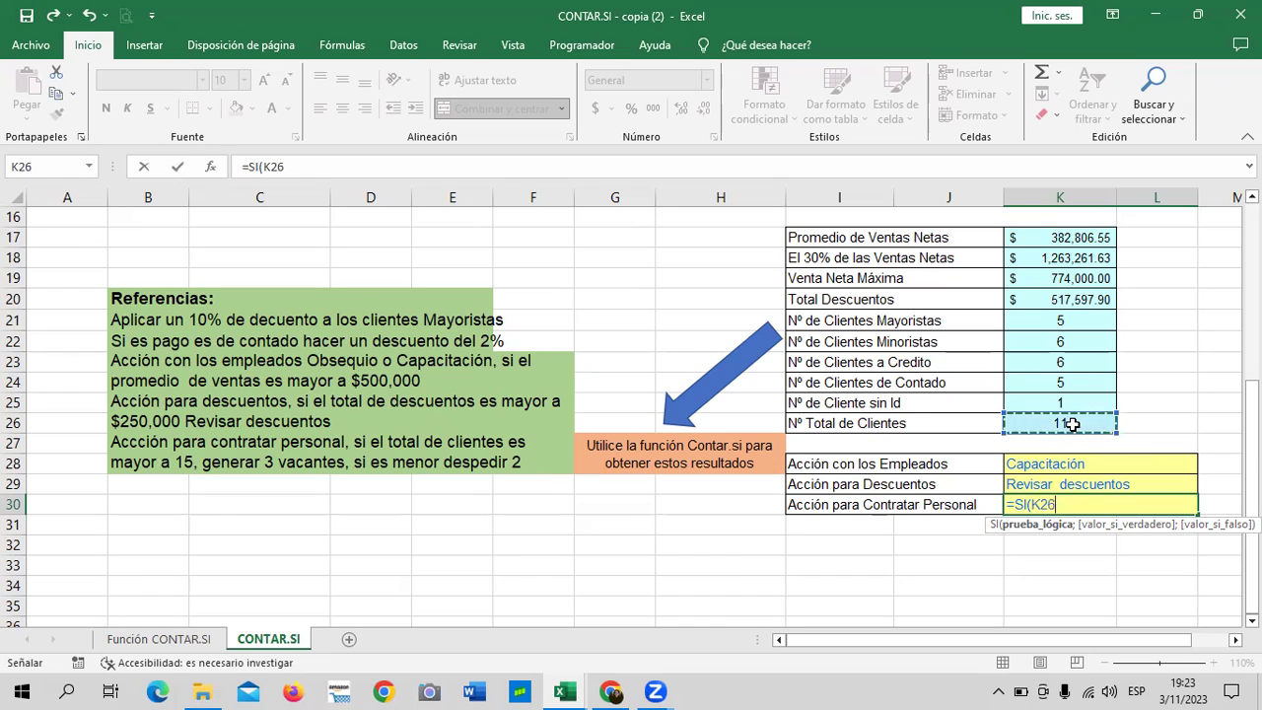
Step: Complete it with >15, "Generar 3 vacantes" and "Despedir 2 empleados", correcting typos
text(>)
text(15;")
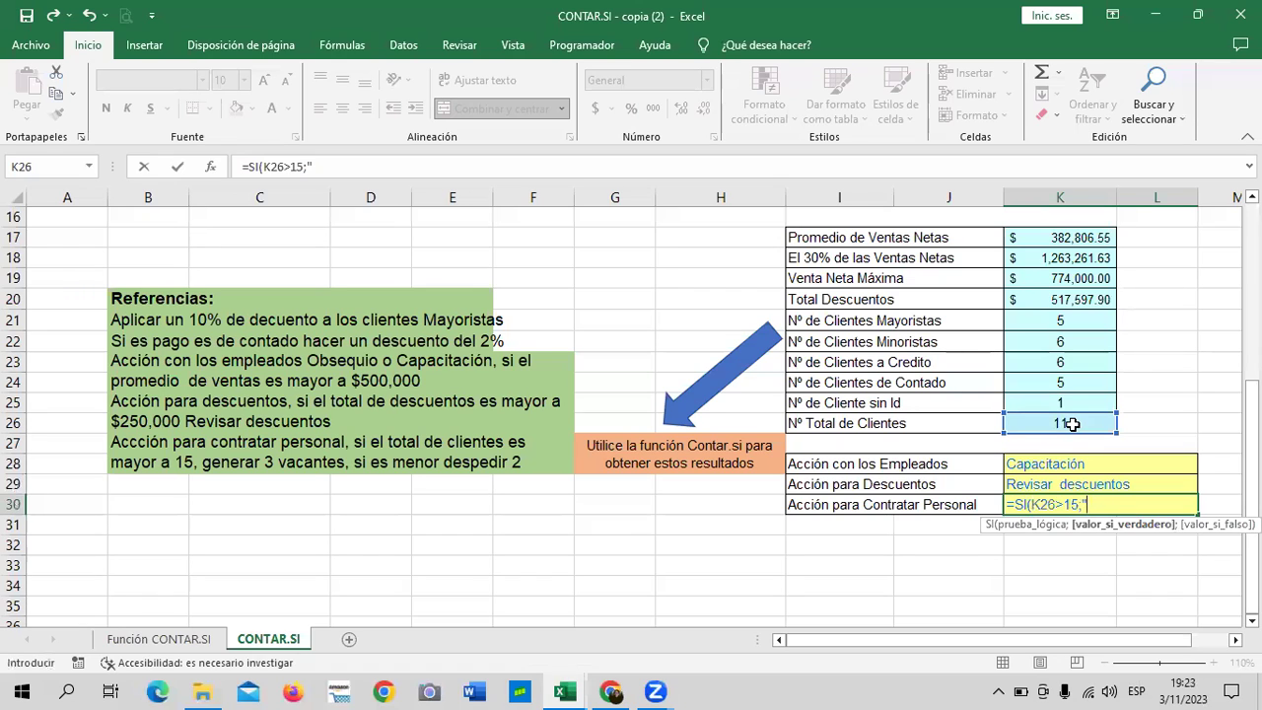
text(Generar 3)
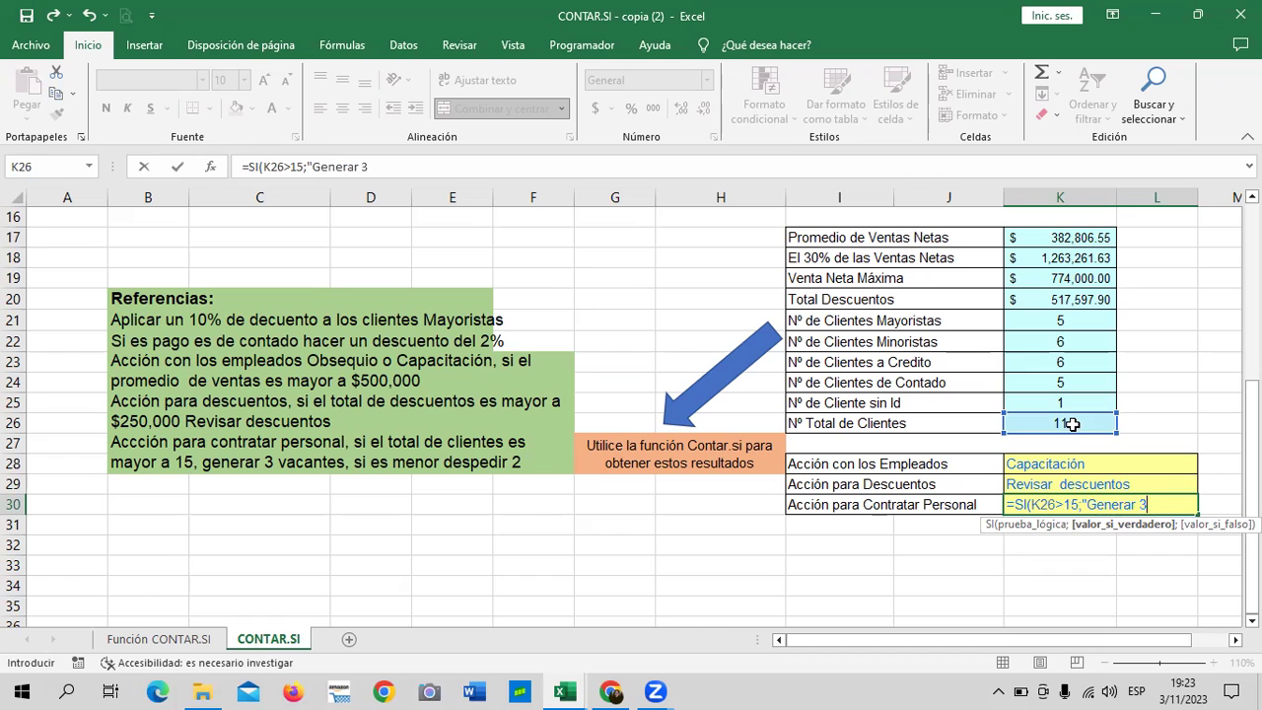
text( vacantes)
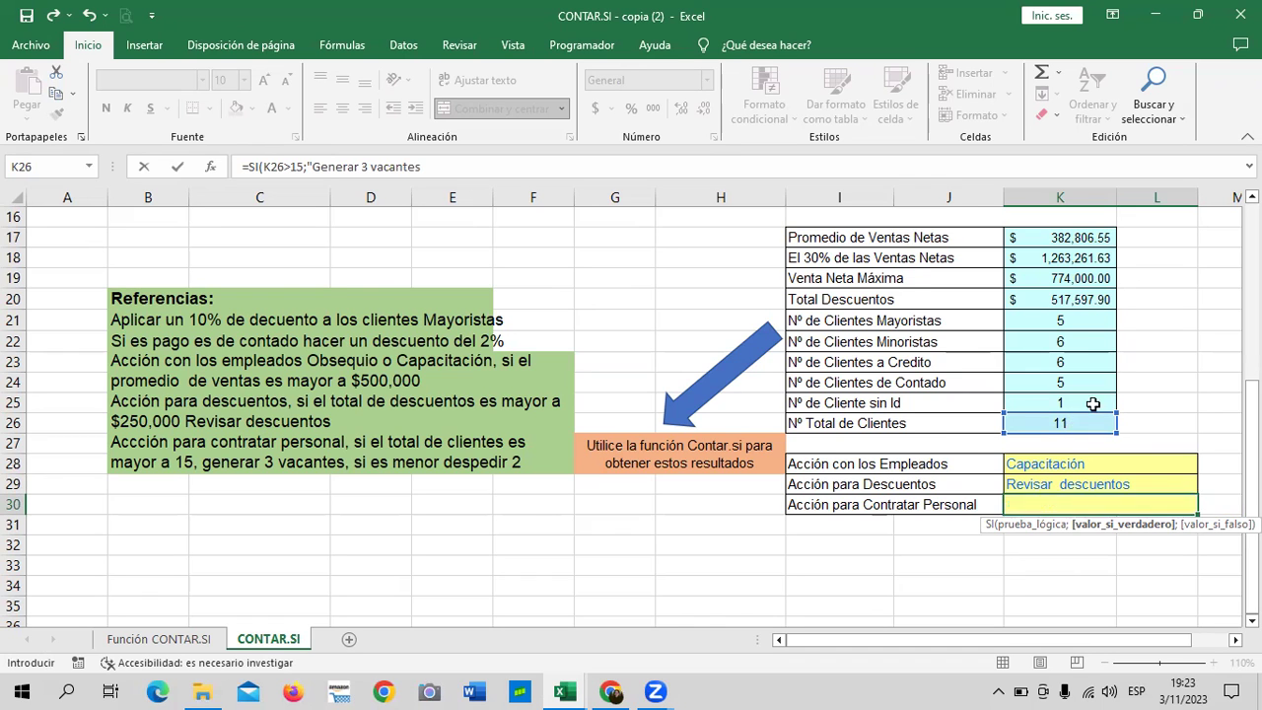
scroll(521, 239, down, 1)
scroll(450, 273, up, 2)
click(457, 170)
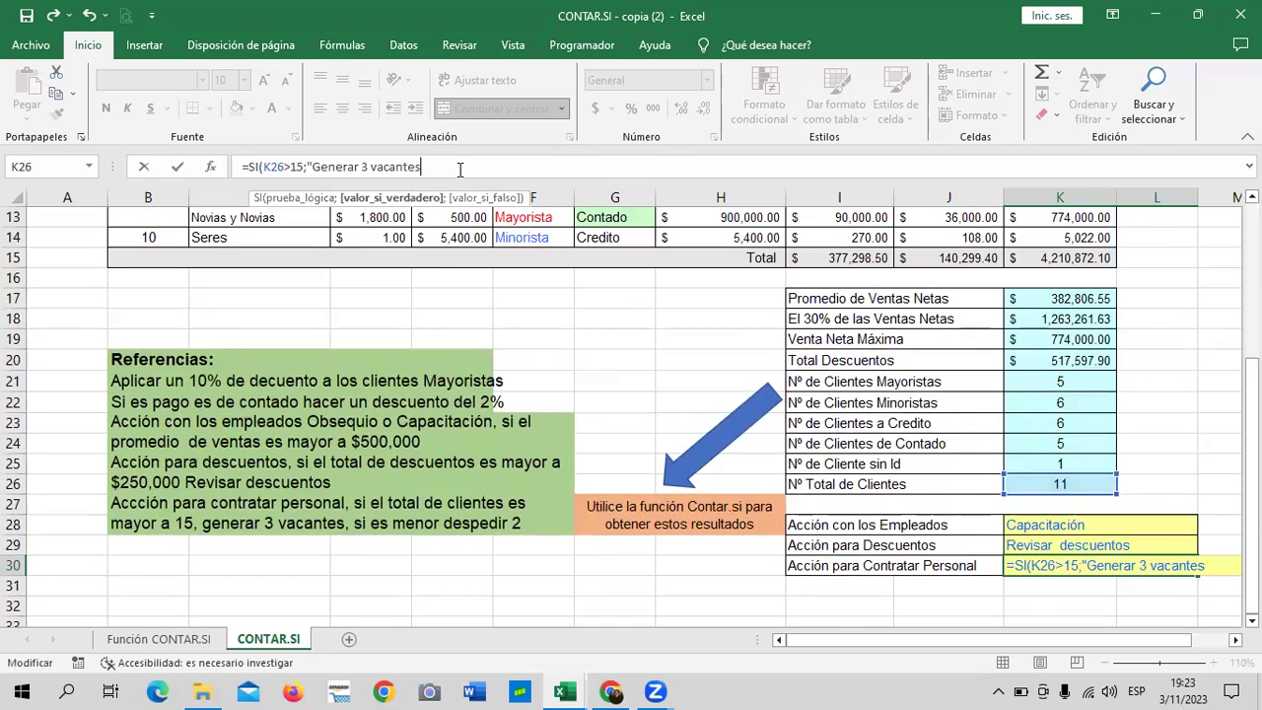
text(";)
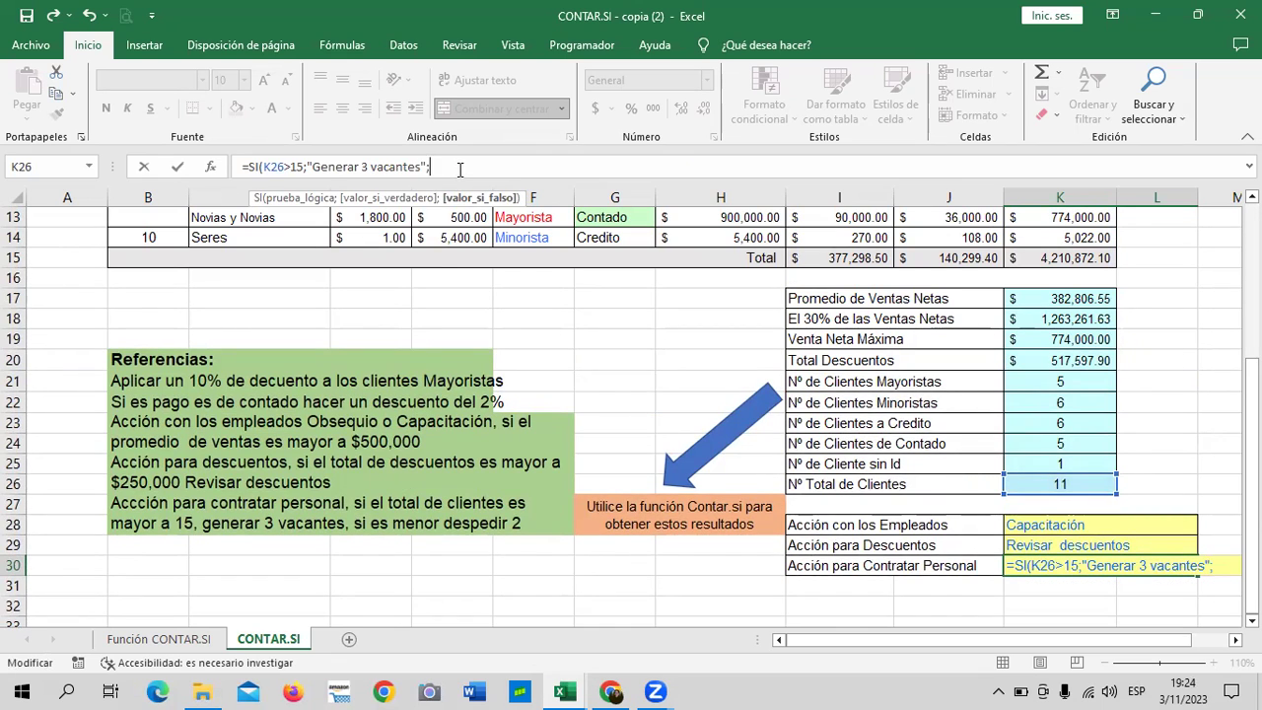
text(M)
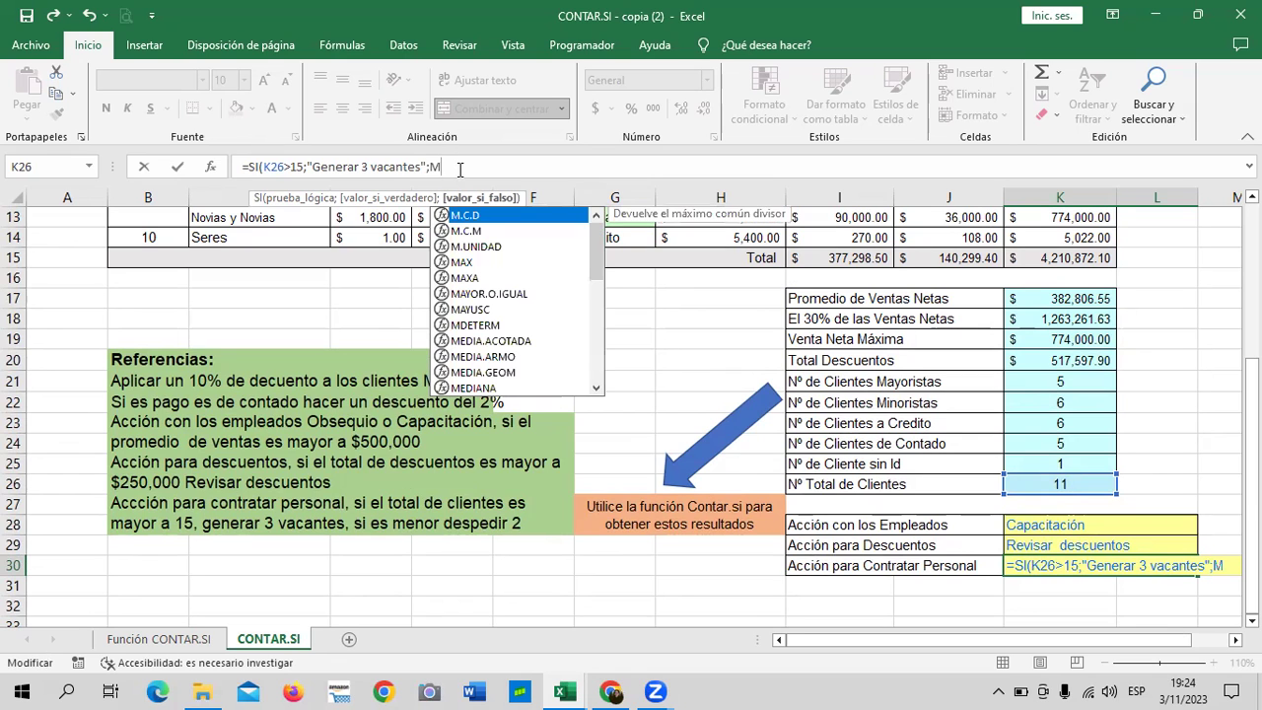
key(BackSpace)
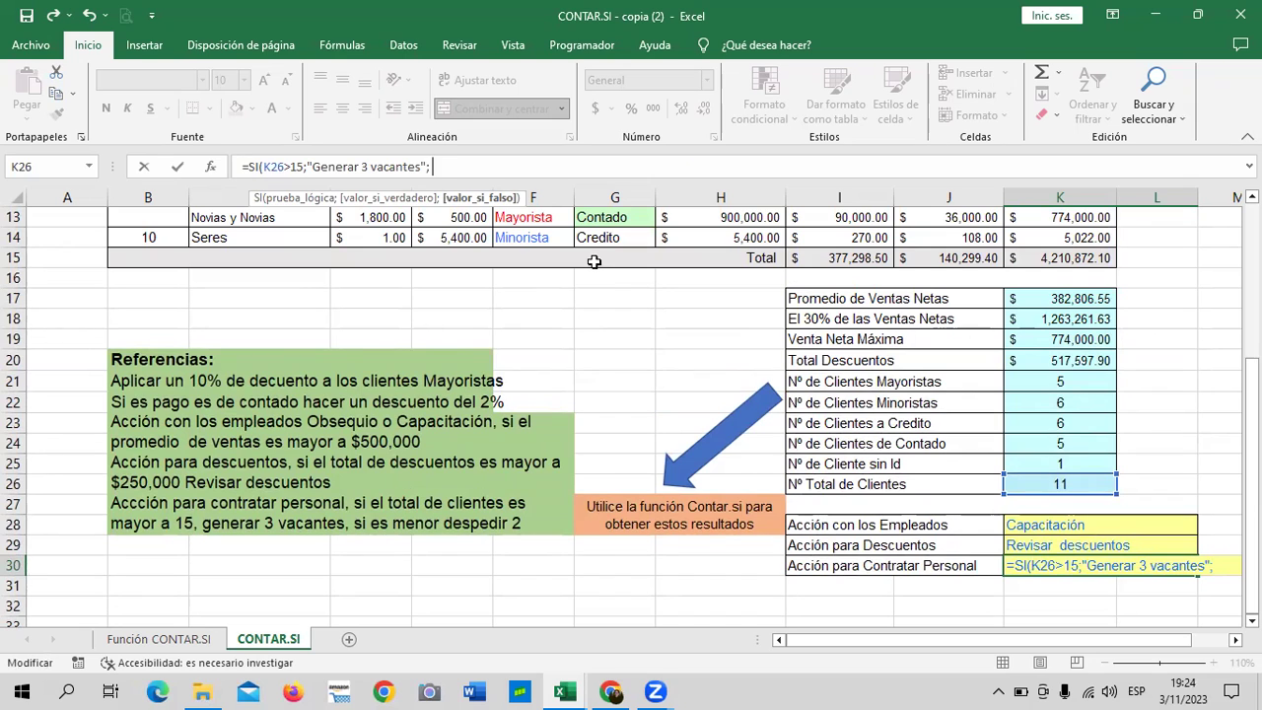
text(DEs)
key(BackSpace)
key(BackSpace)
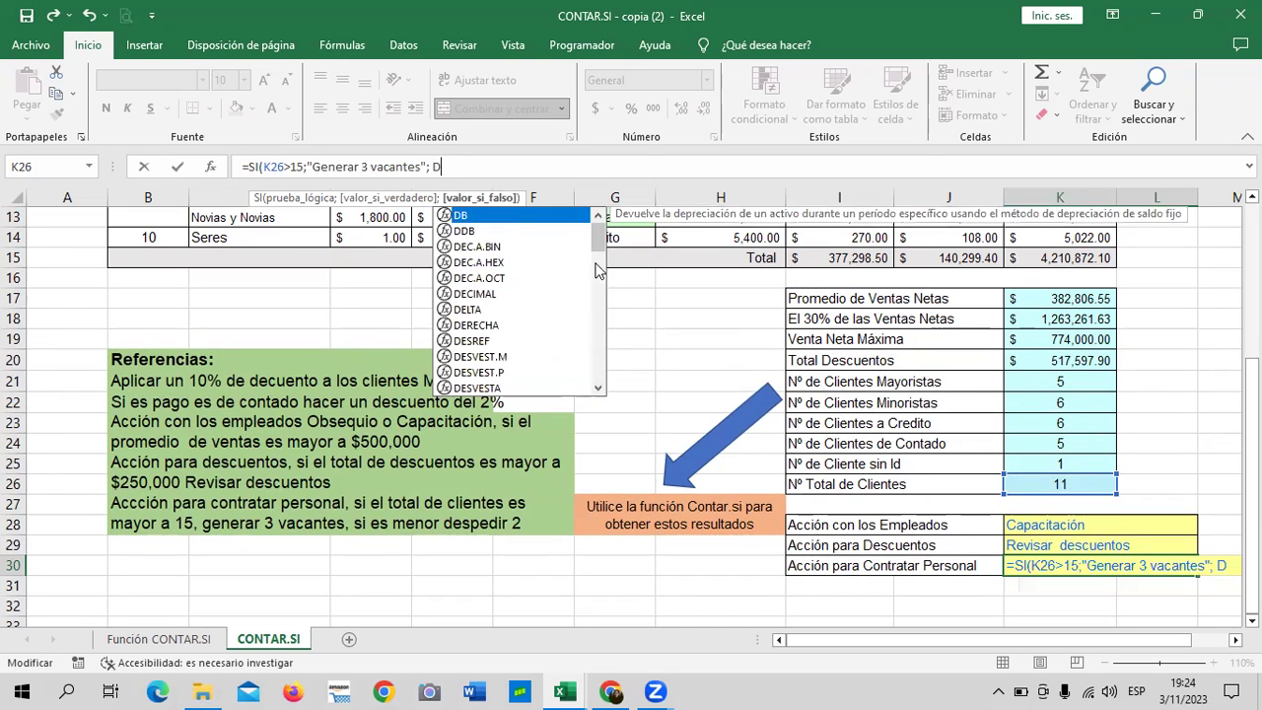
key(BackSpace)
text("Despedir)
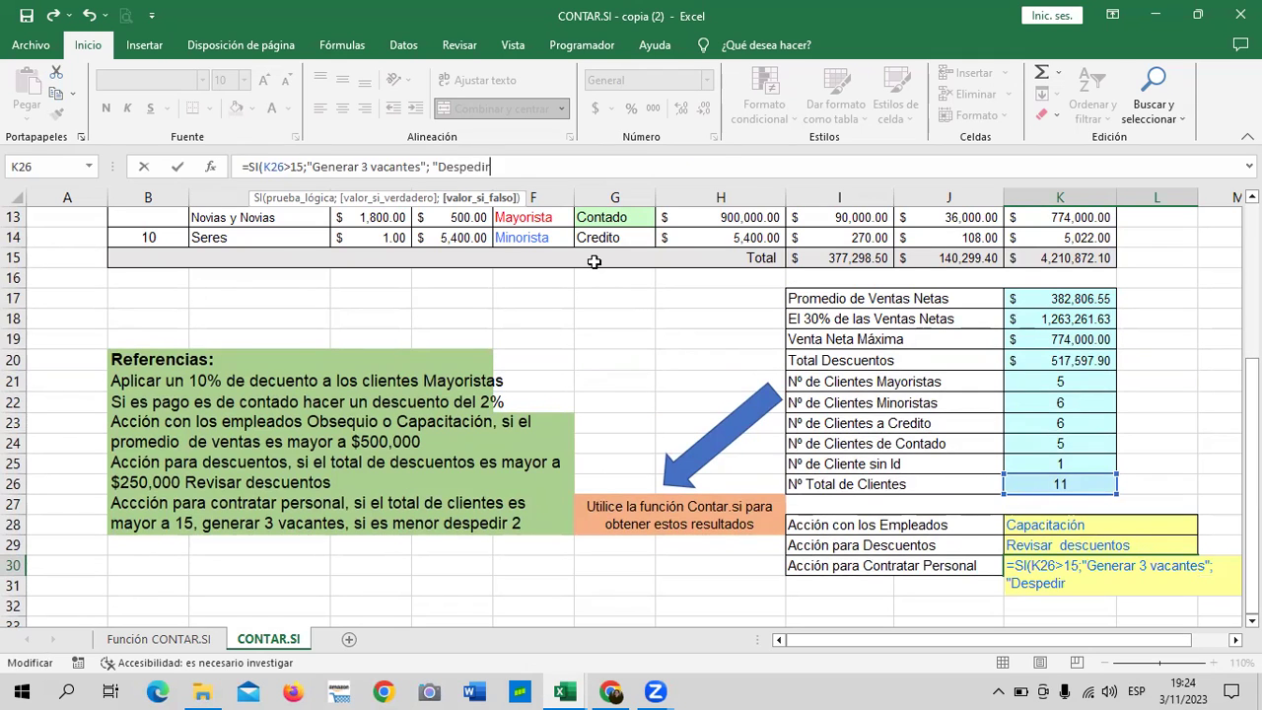
text( 2 empleados)
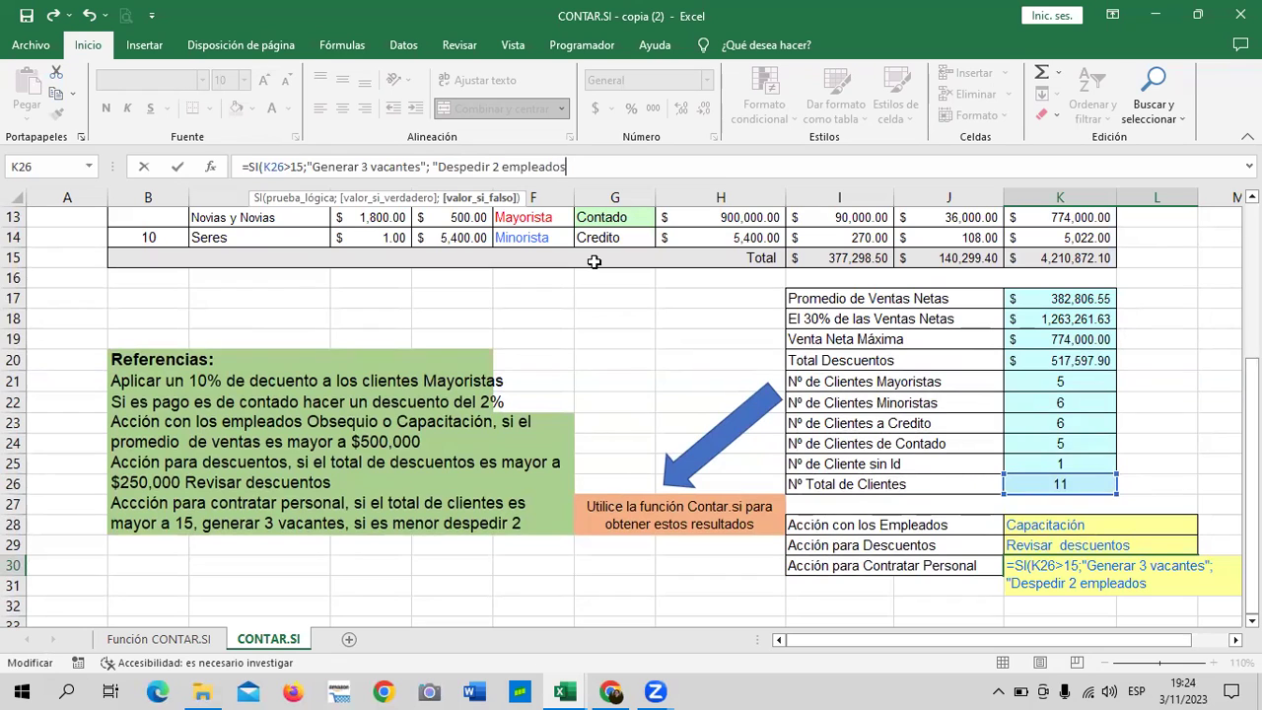
text())
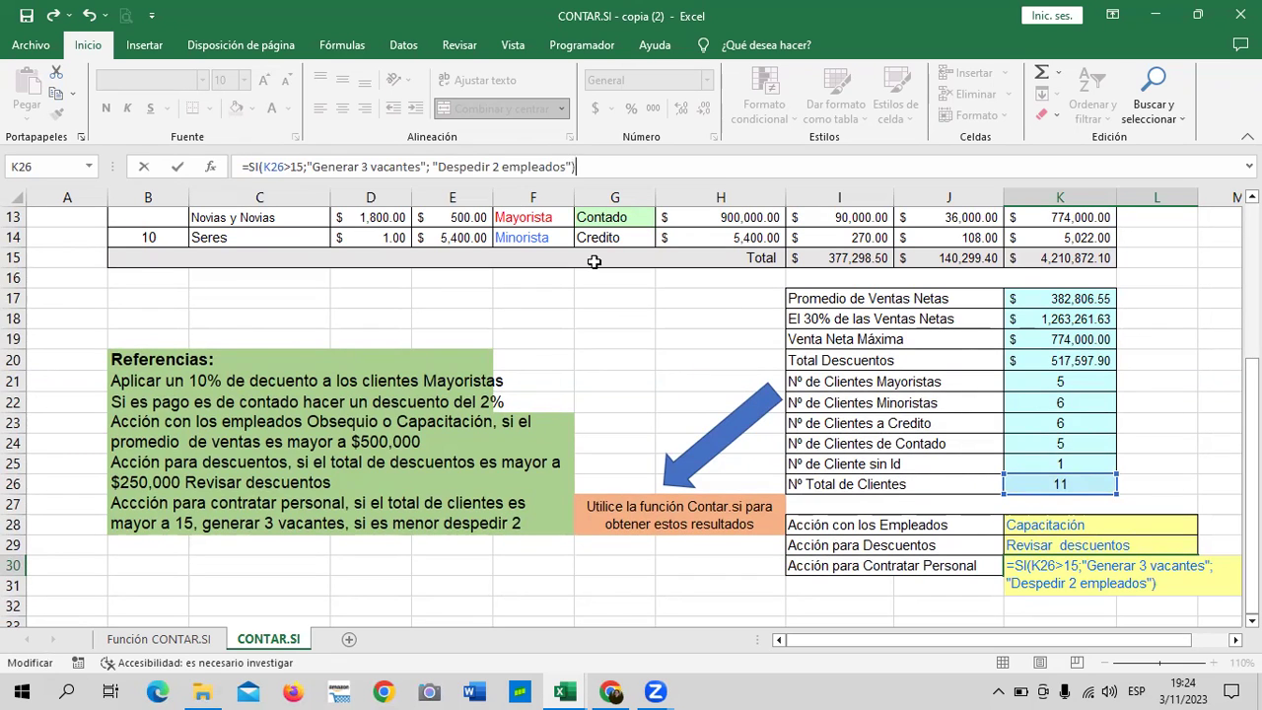
key(Return)
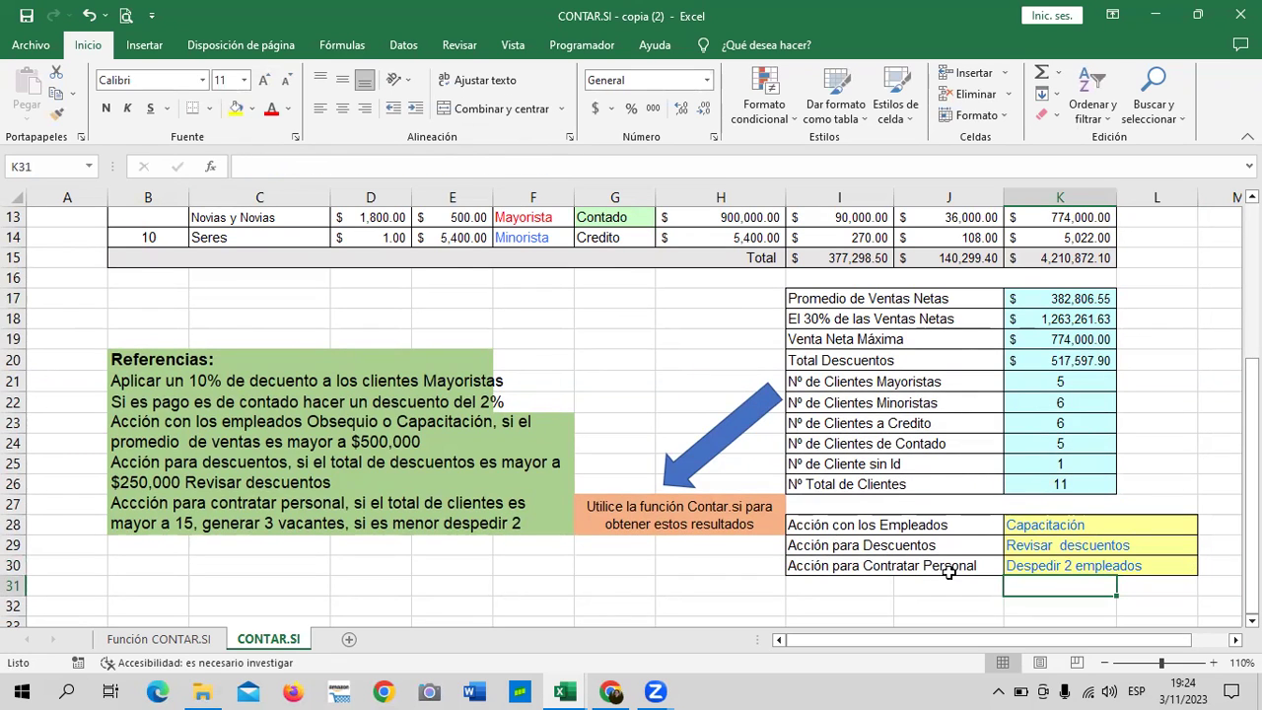
scroll(1014, 562, up, 2)
Step: Remove the 5% fallback from I4's discount formula and fill it down to I14
scroll(1014, 562, up, 2)
scroll(1014, 562, up, 1)
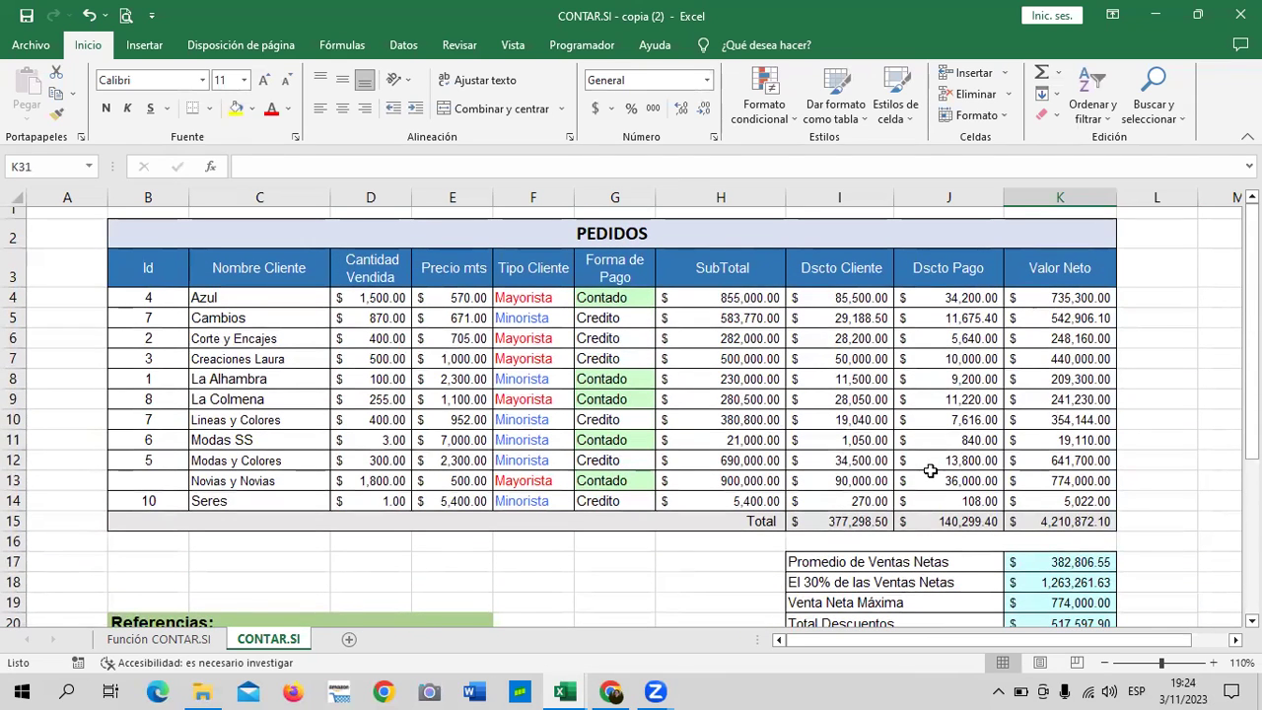
click(854, 295)
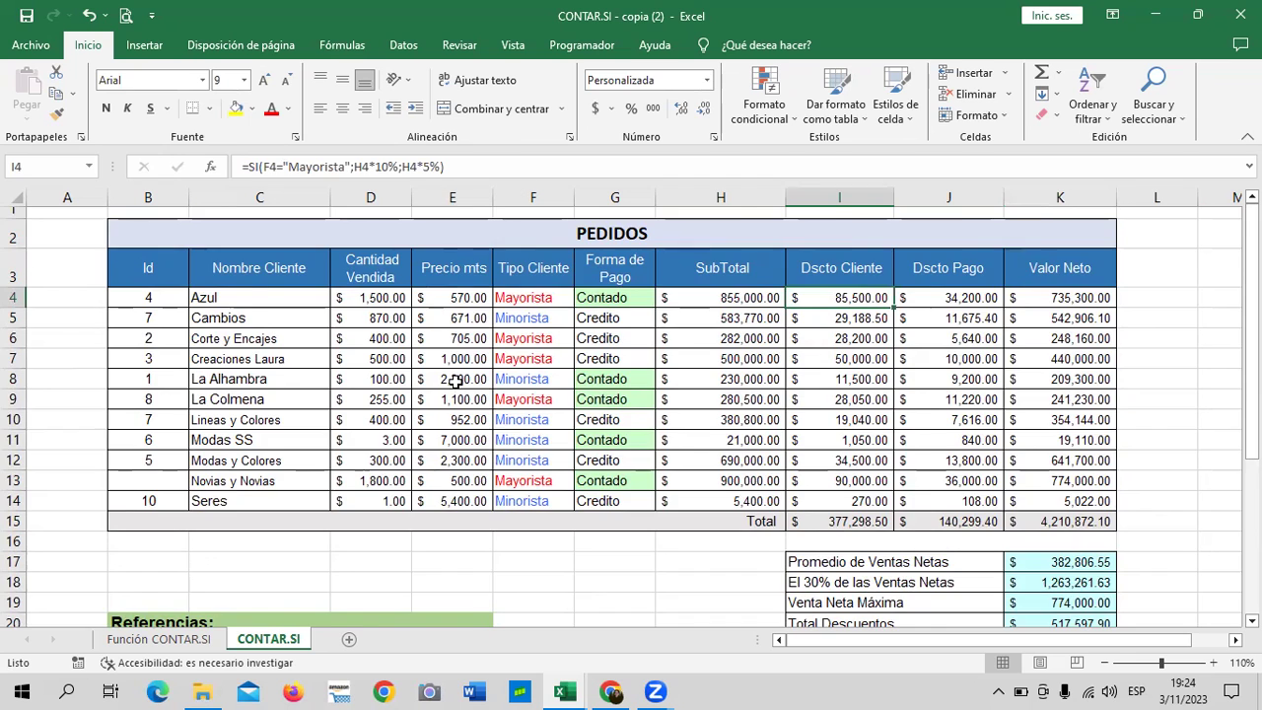
scroll(455, 381, down, 4)
scroll(545, 363, up, 4)
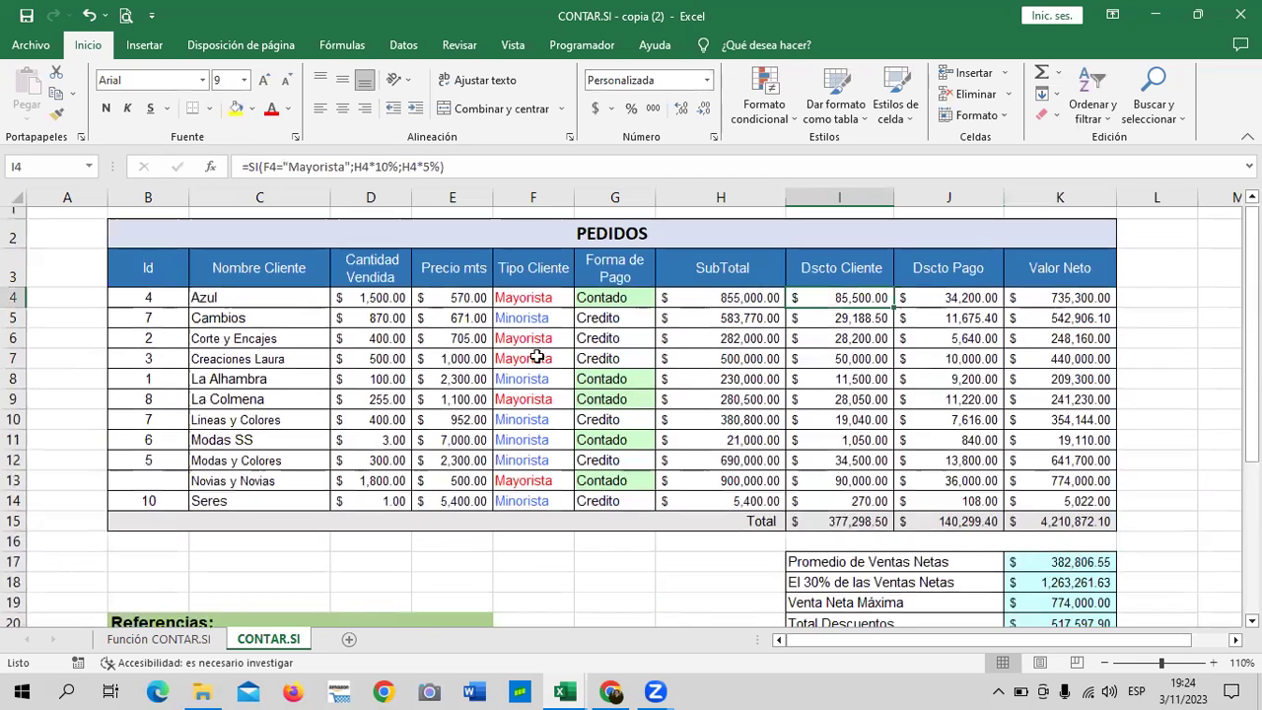
click(441, 166)
key(BackSpace)
key(BackSpace)
key(BackSpace)
key(BackSpace)
key(BackSpace)
key(BackSpace)
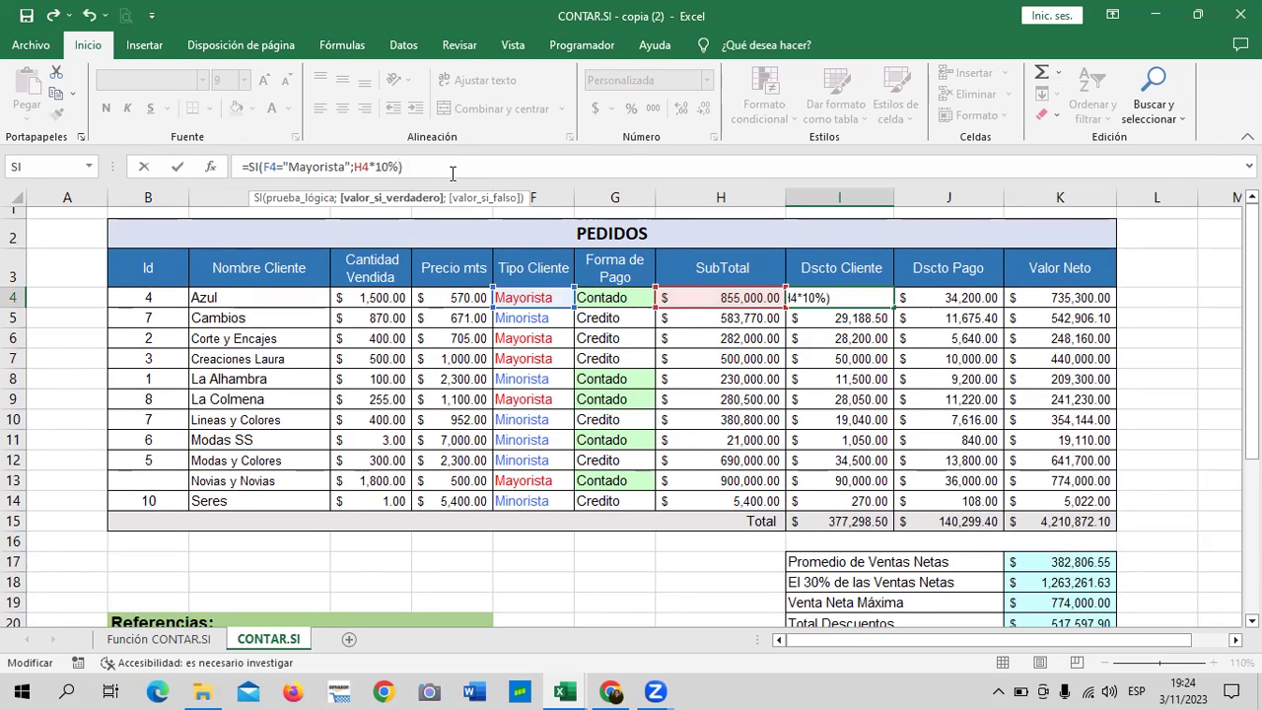
key(Return)
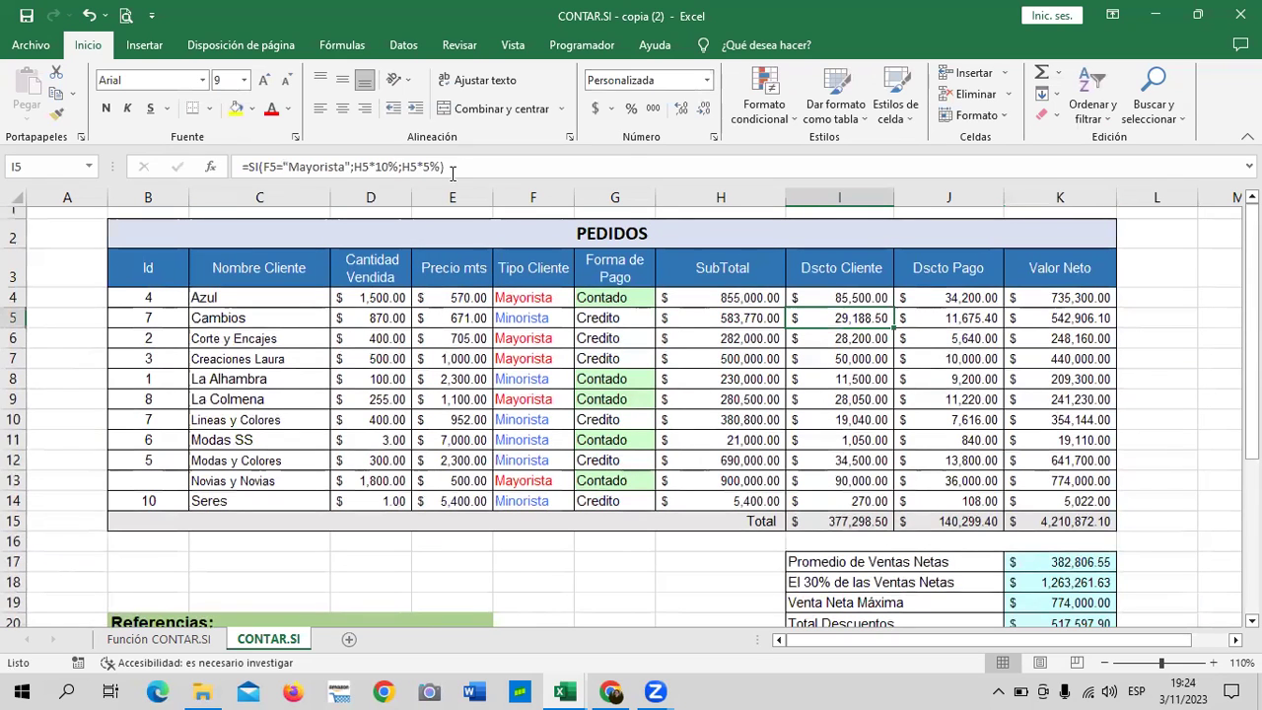
click(875, 294)
drag(894, 312, 892, 501)
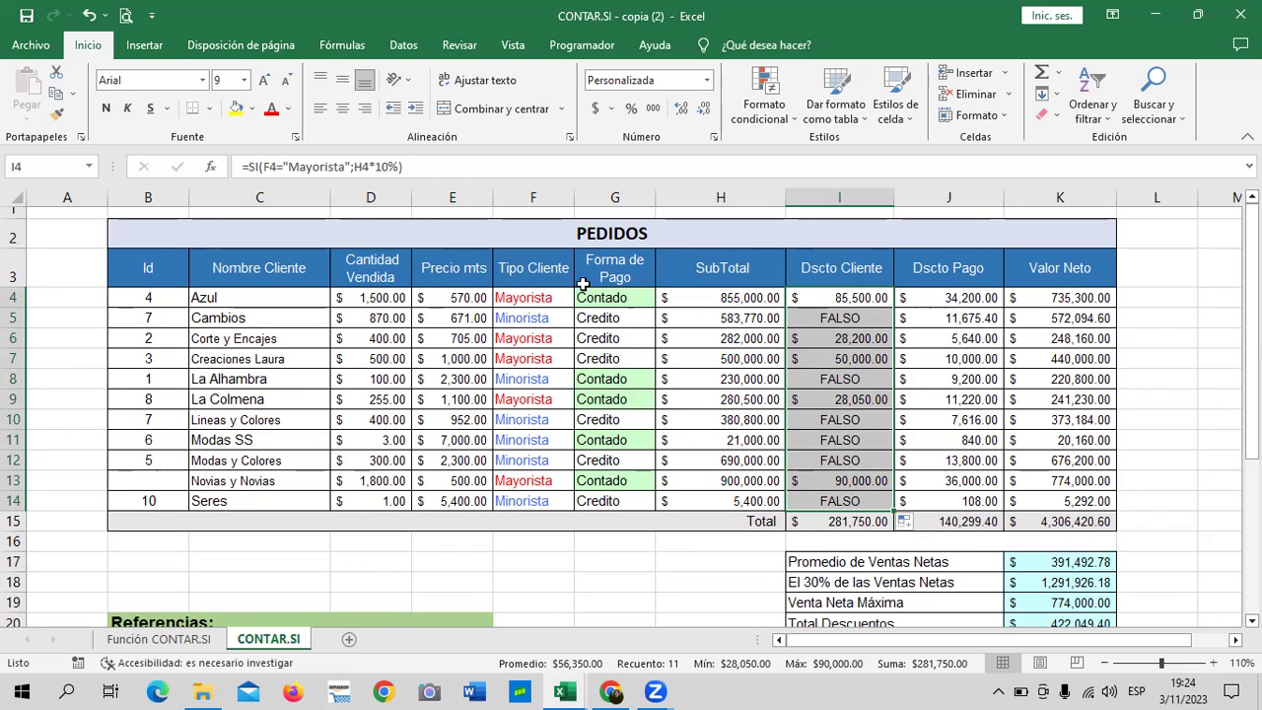
Step: Add a 0 fallback, =SI(F4="Mayorista";H4*10%;0), and refill I4 down to I14
click(866, 298)
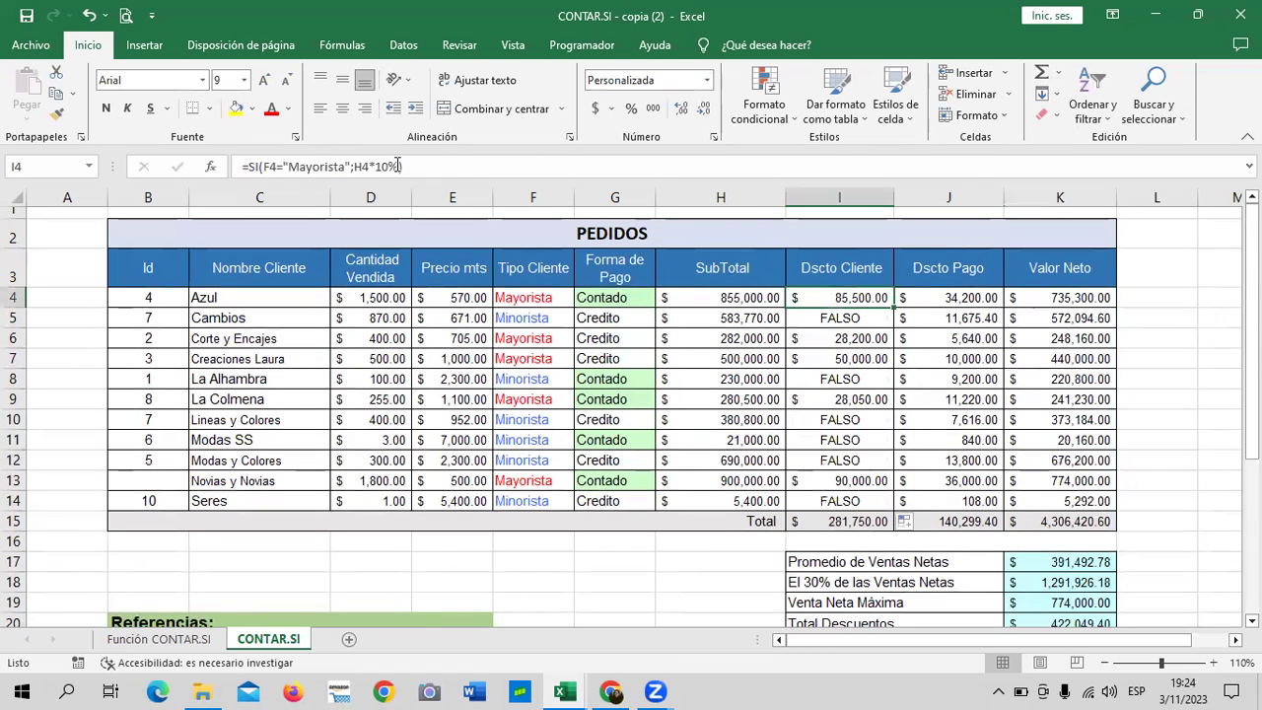
click(436, 168)
text(;0)
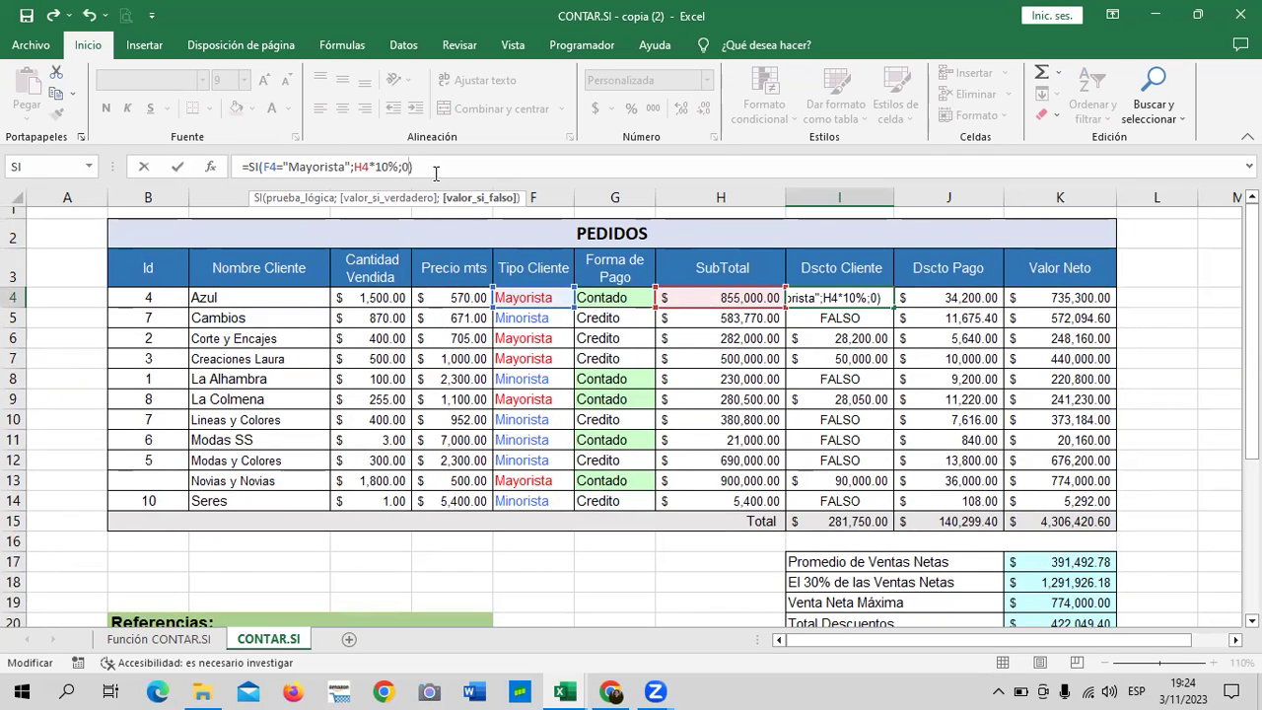
click(839, 301)
drag(894, 308, 900, 503)
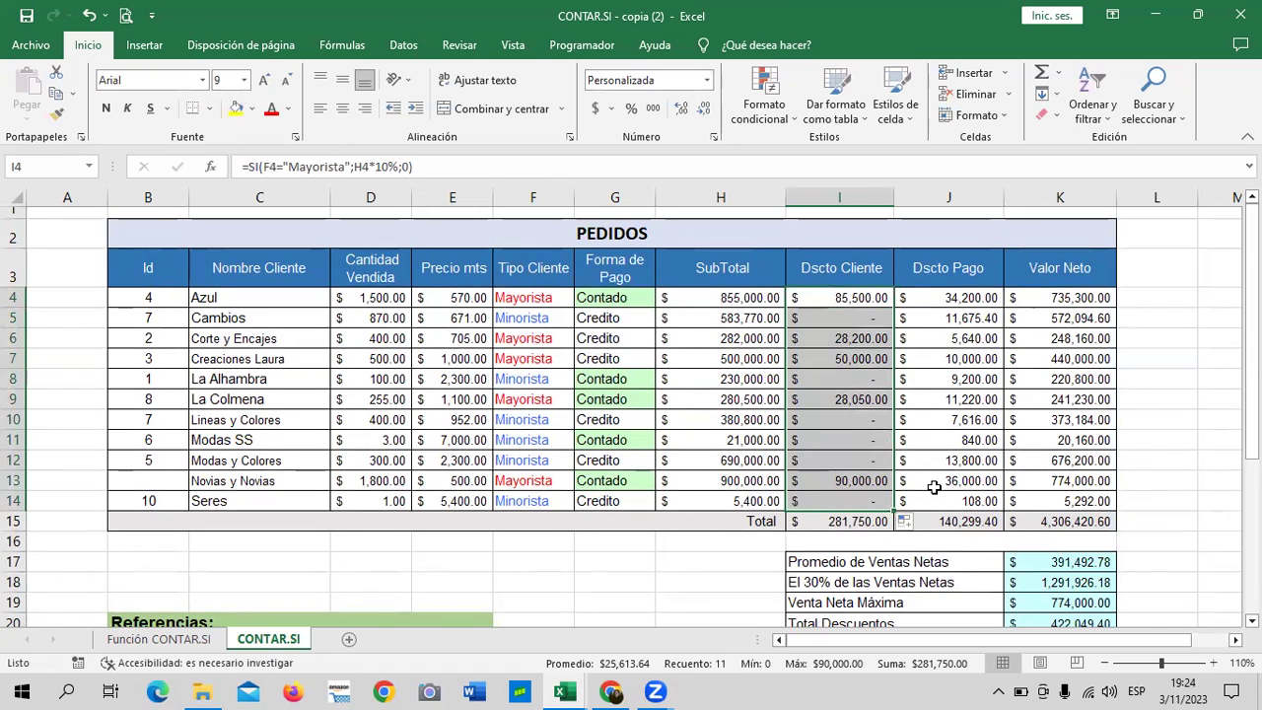
click(852, 319)
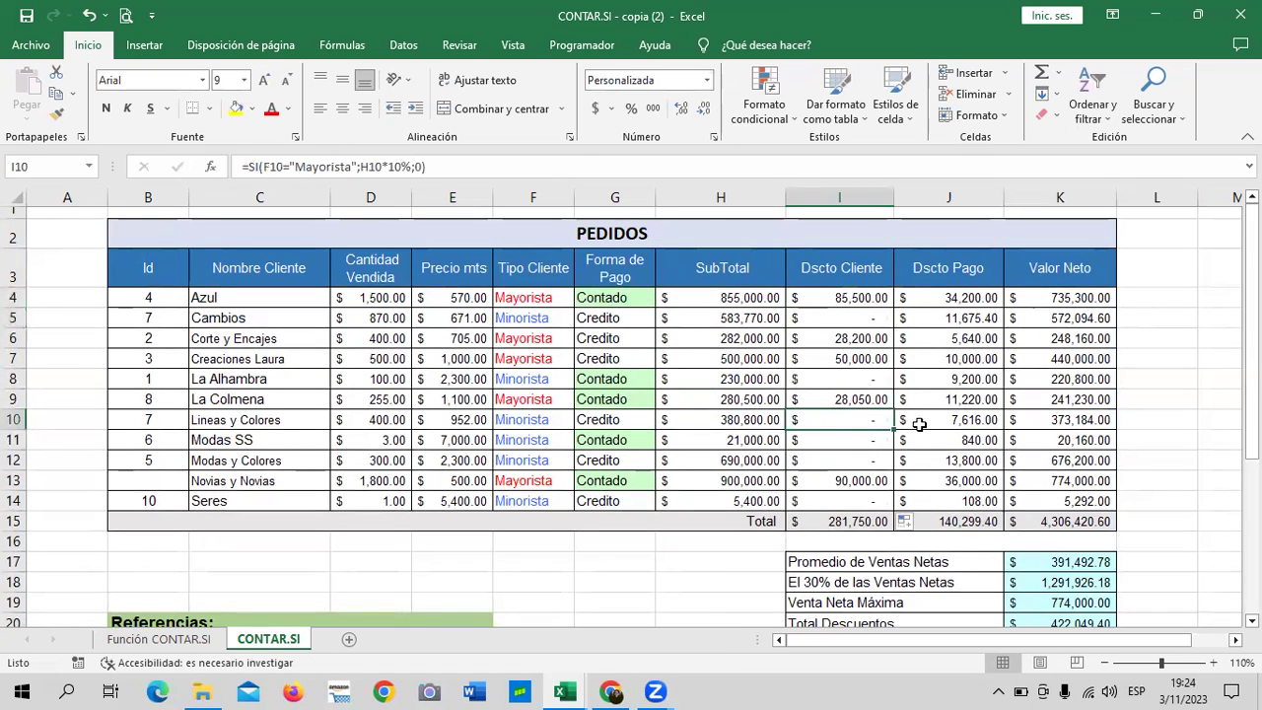
click(976, 302)
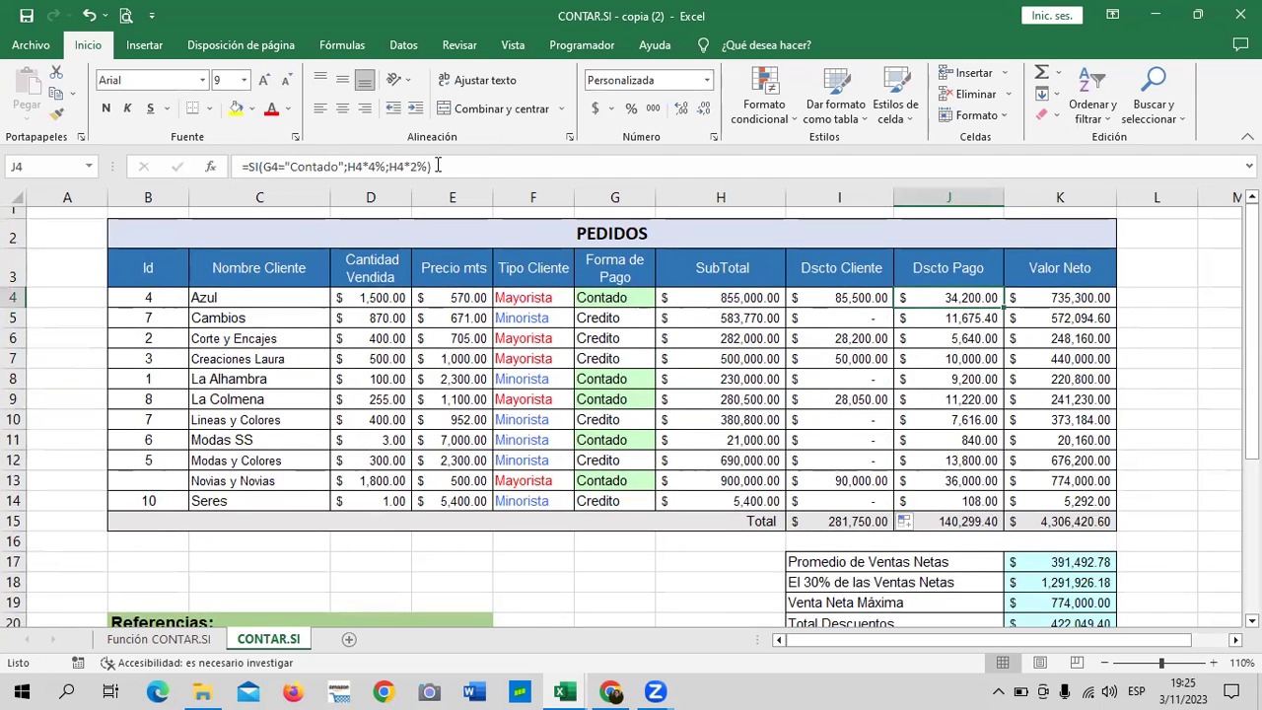
Step: Change J4 to =SI(G4="Contado";H4*2%;0) and fill it down to J14
scroll(490, 482, down, 4)
scroll(490, 483, up, 4)
click(378, 166)
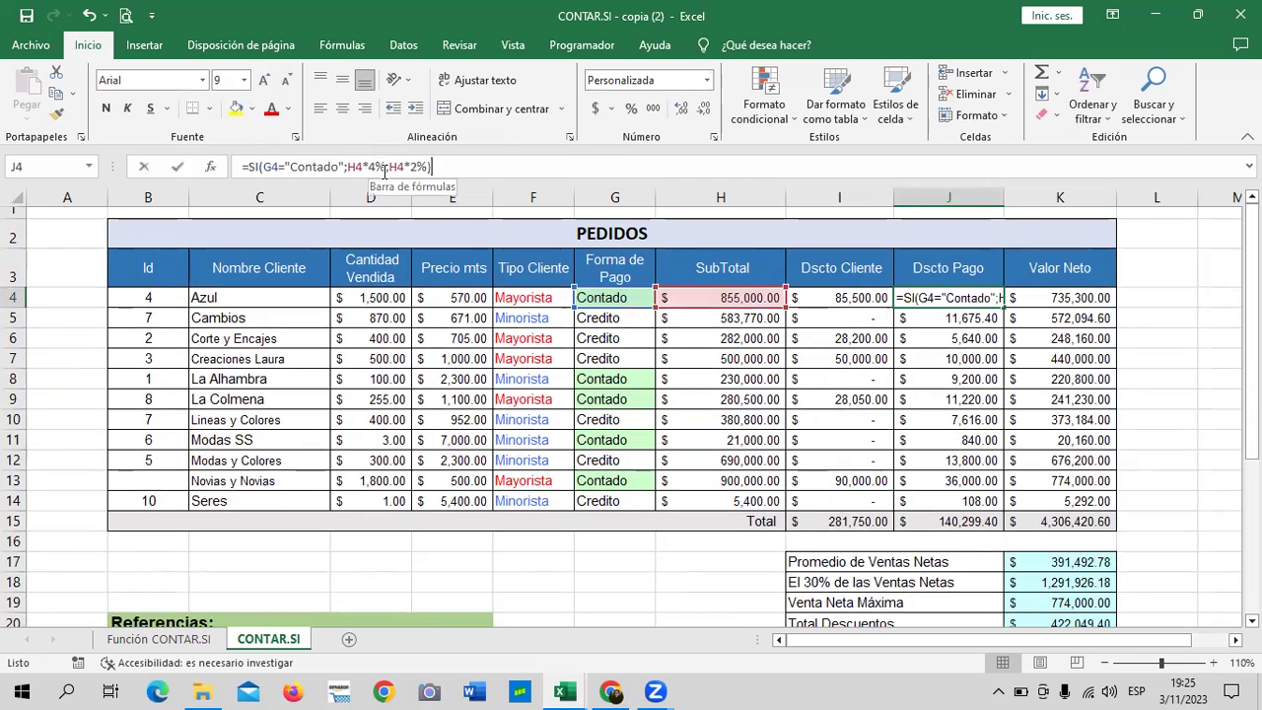
key(BackSpace)
text(2)
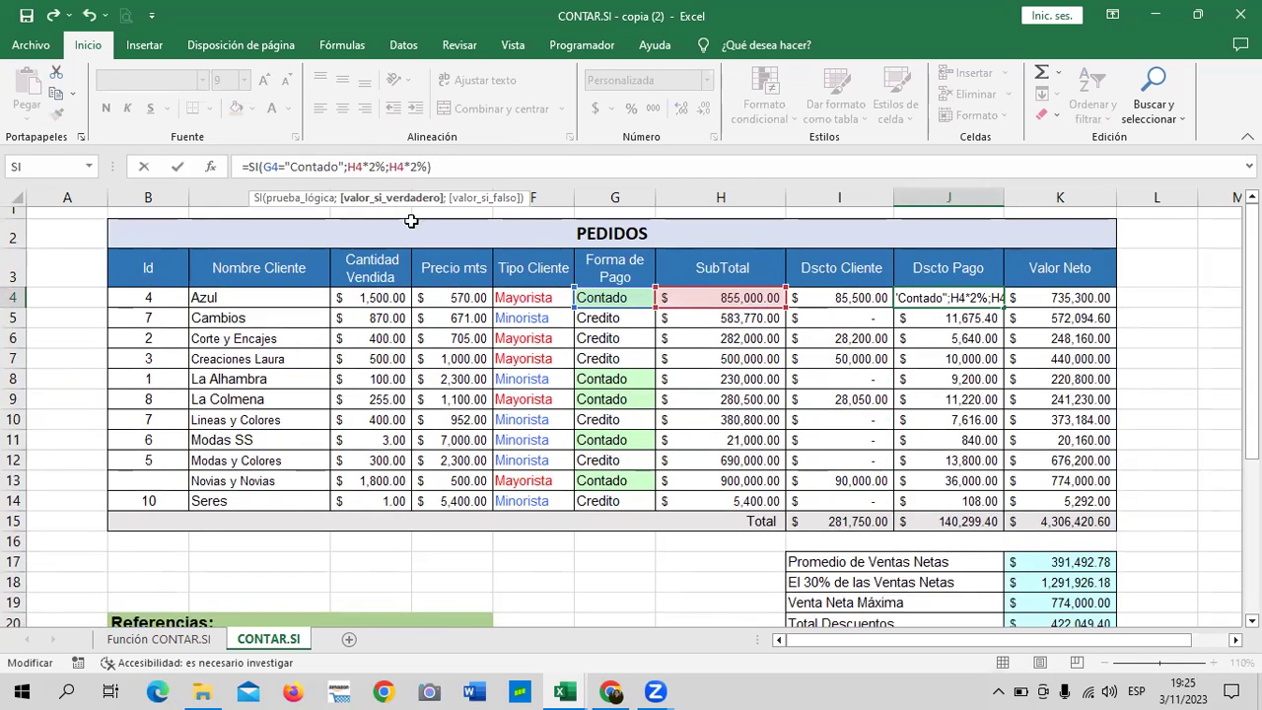
click(432, 167)
key(BackSpace)
key(BackSpace)
key(BackSpace)
key(BackSpace)
key(BackSpace)
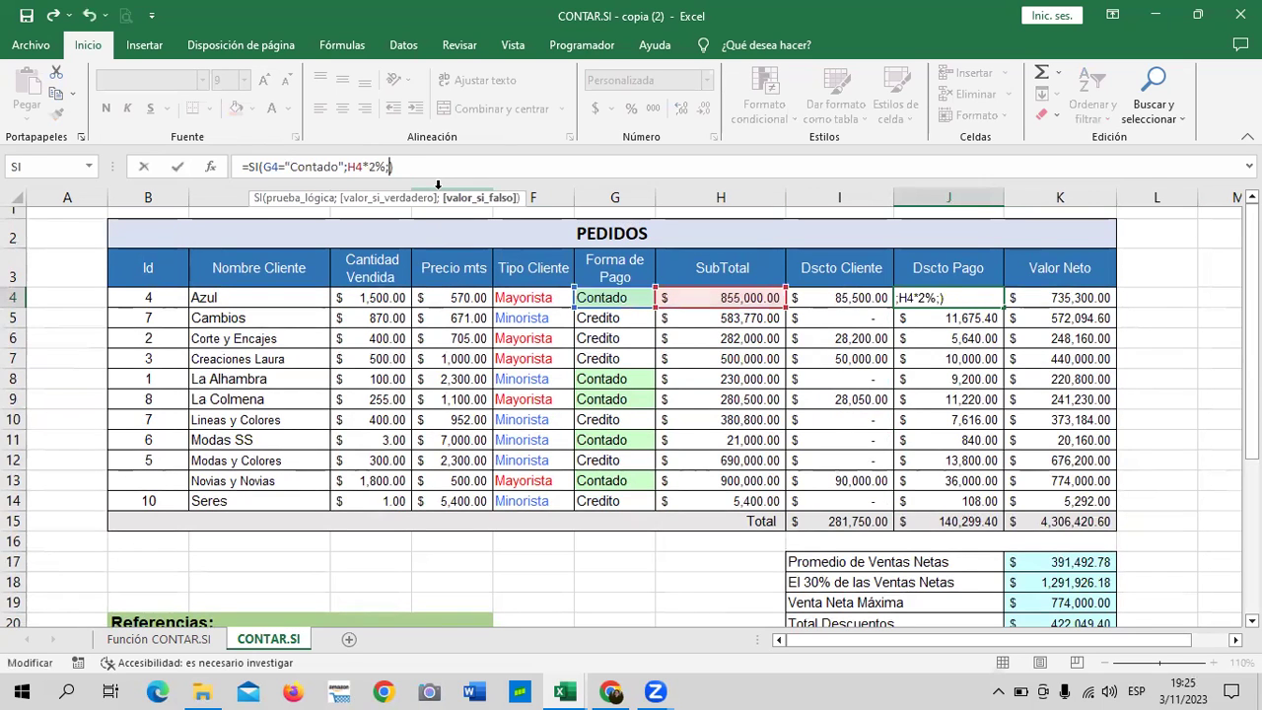
text(0)
key(Return)
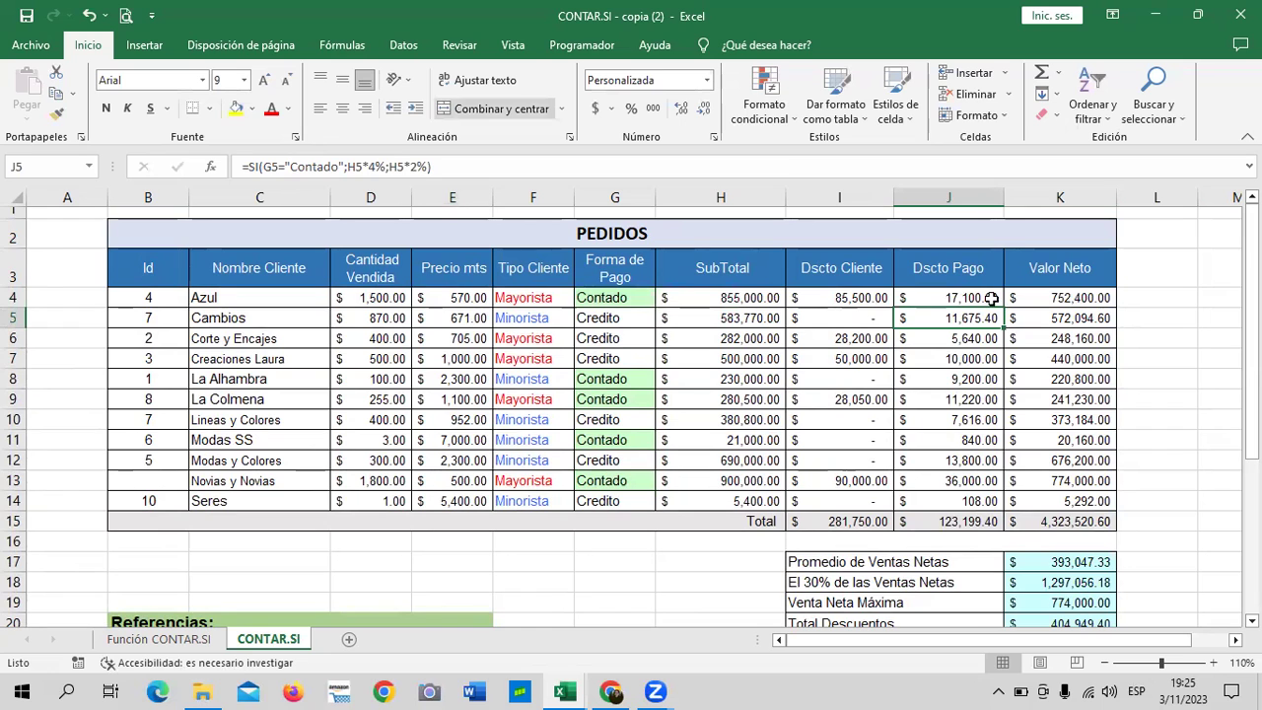
click(991, 297)
drag(1003, 307, 993, 505)
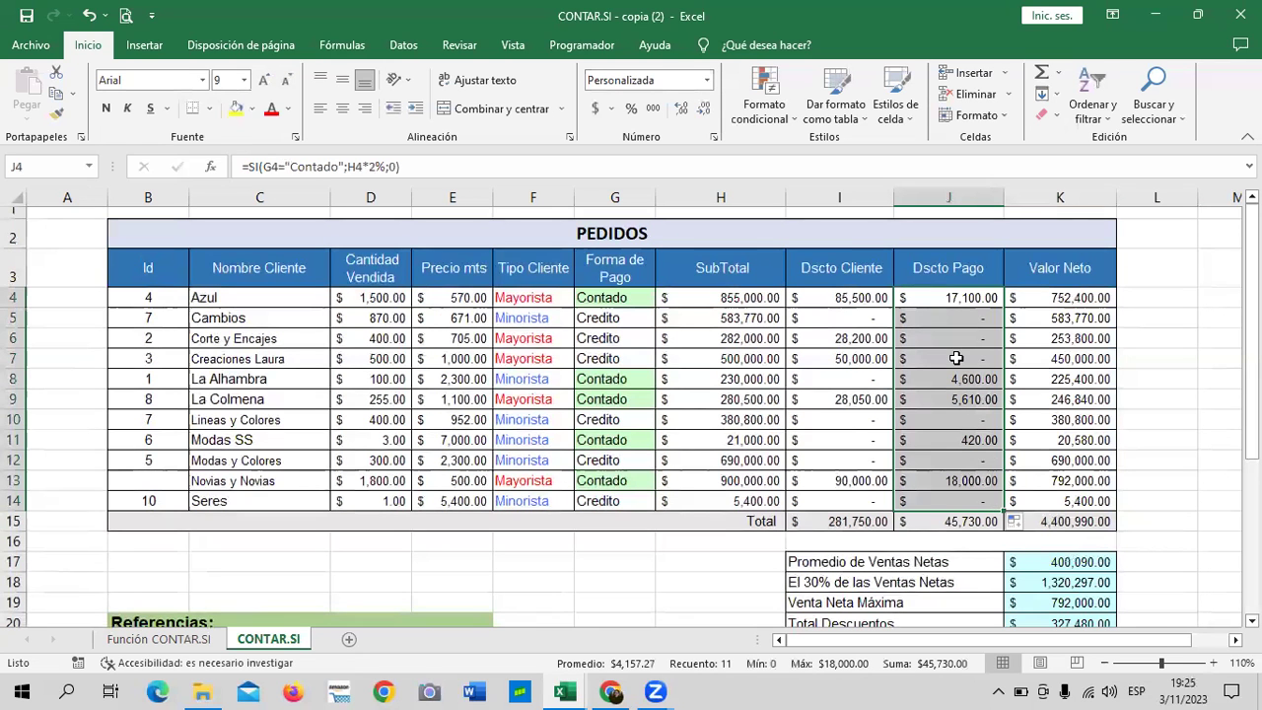
Step: Review the employee action formula in K28 and its reference note
scroll(1071, 488, down, 2)
scroll(1071, 489, down, 2)
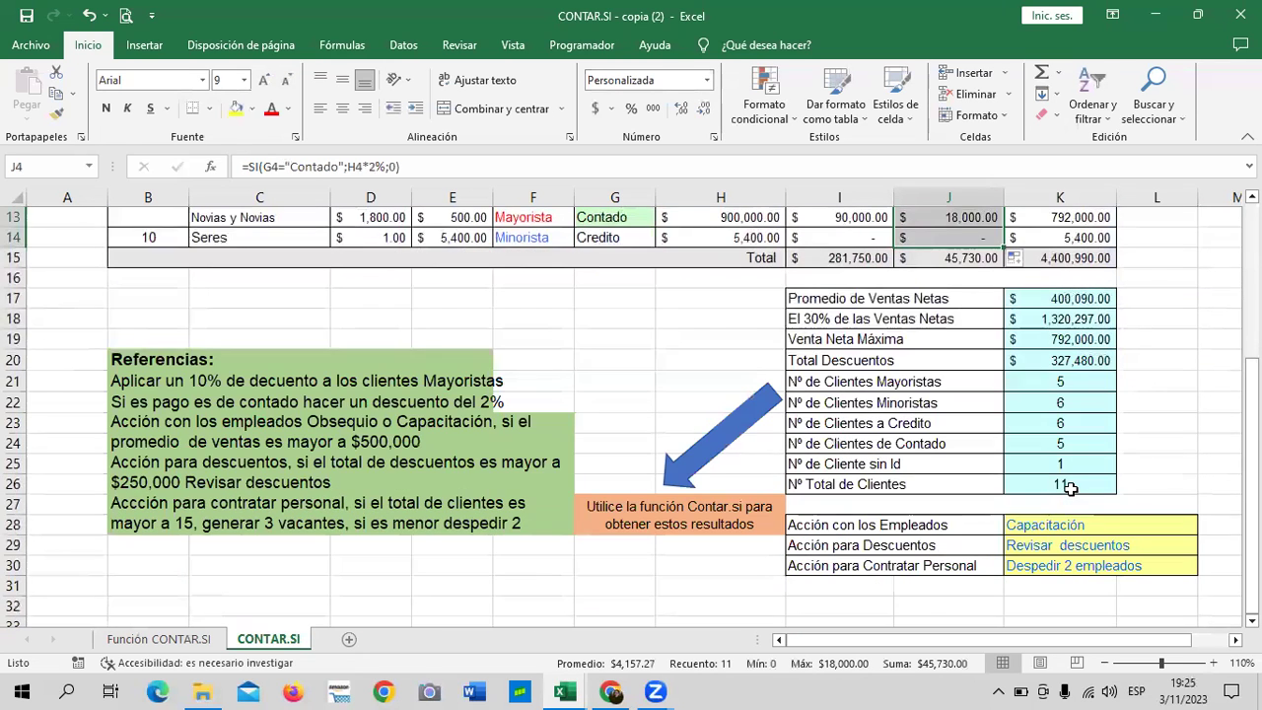
click(1097, 525)
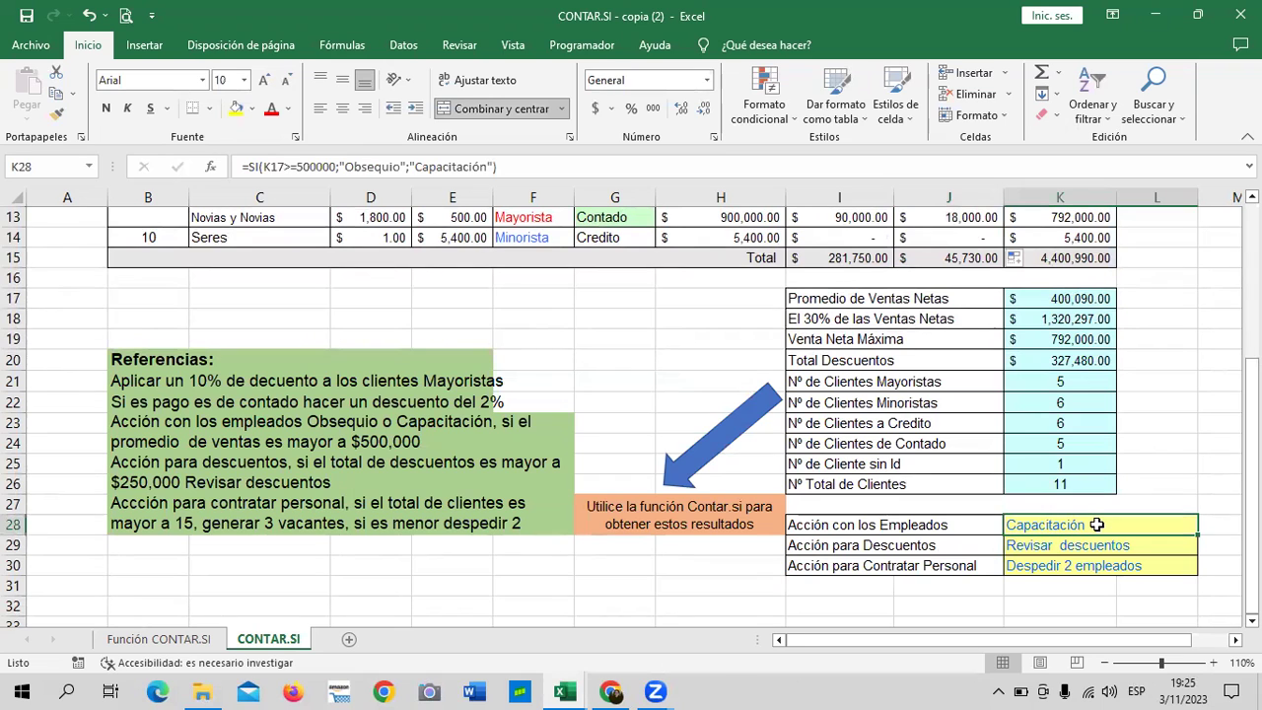
scroll(1096, 525, up, 1)
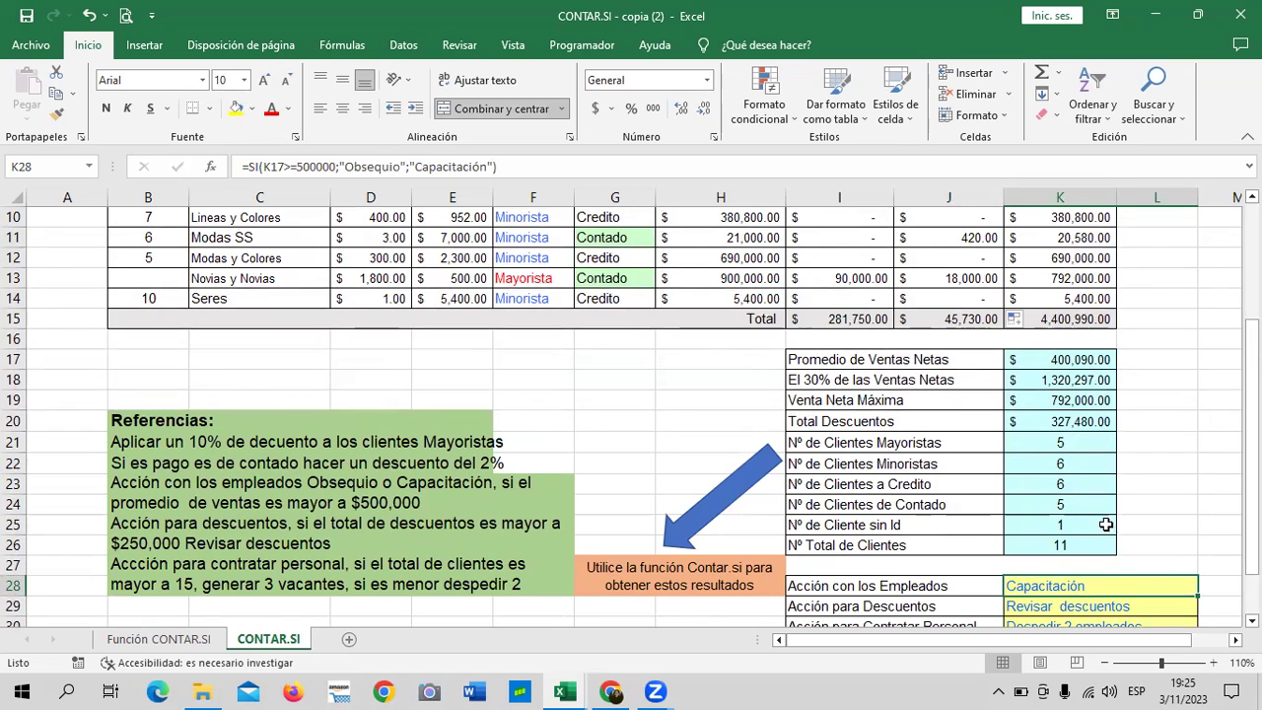
click(398, 507)
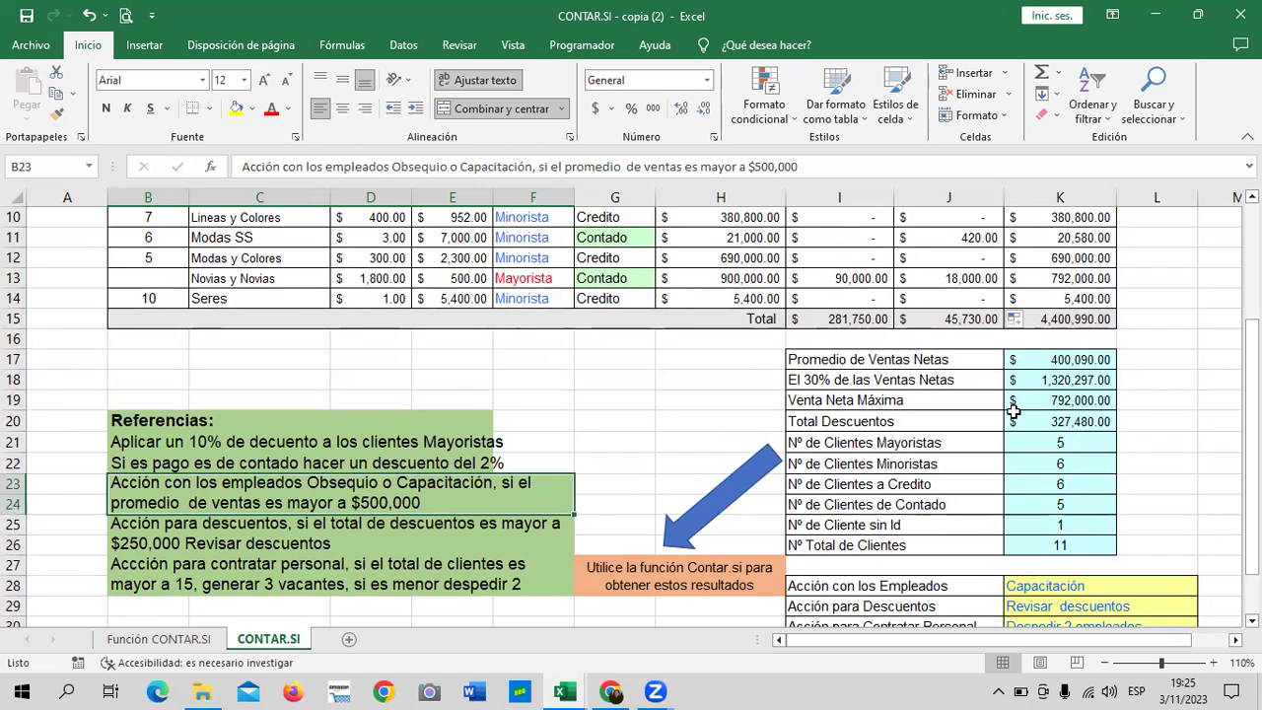
click(1085, 359)
Step: Check the net value formulas in K4:K5 and the K17 net sales average
scroll(1055, 325, up, 3)
click(1049, 296)
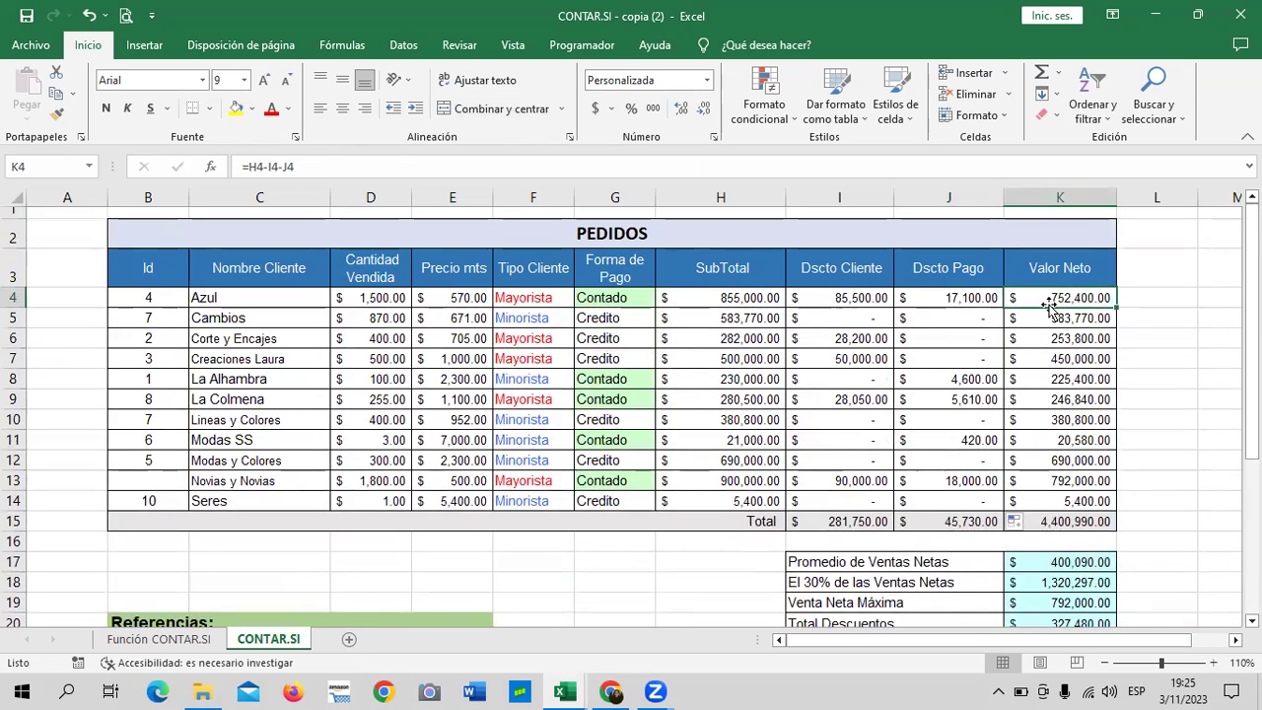
key(Down)
scroll(1126, 582, down, 2)
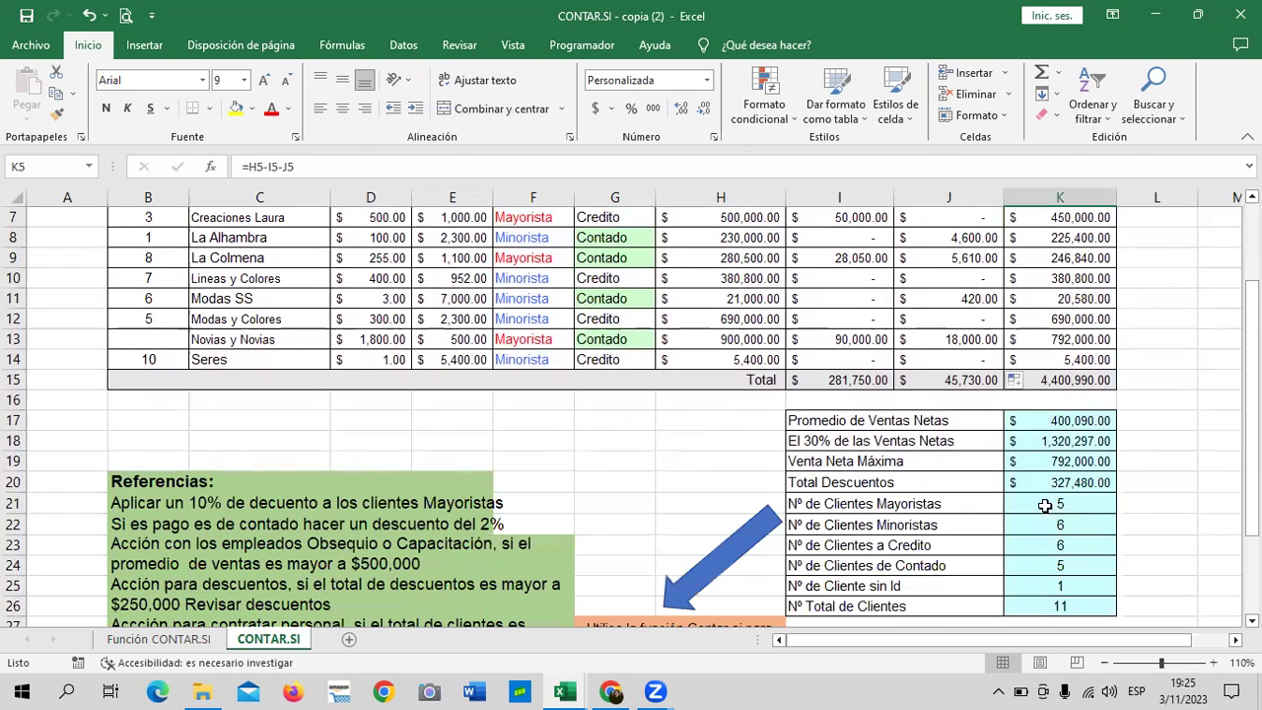
click(1043, 418)
click(562, 167)
key(Return)
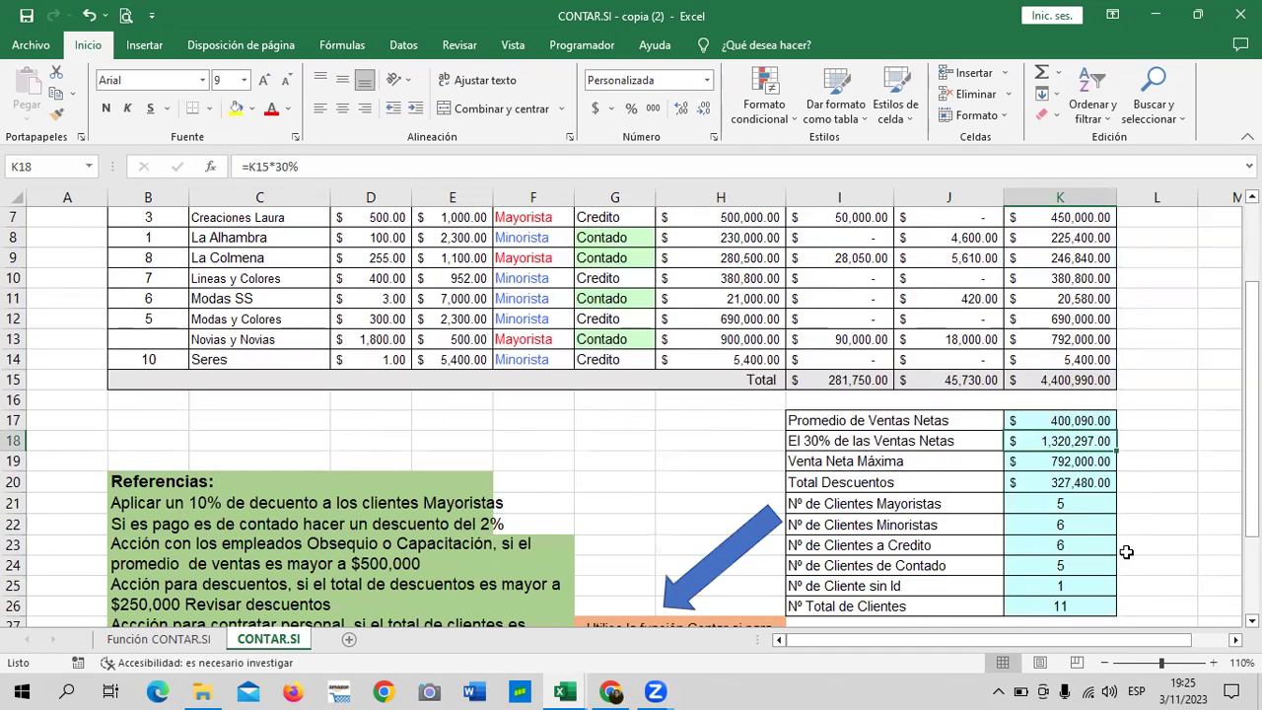
Step: Check the employee and discount action formulas, then go to the Función CONTAR.SI sheet
scroll(1125, 549, down, 3)
click(1085, 463)
click(1085, 483)
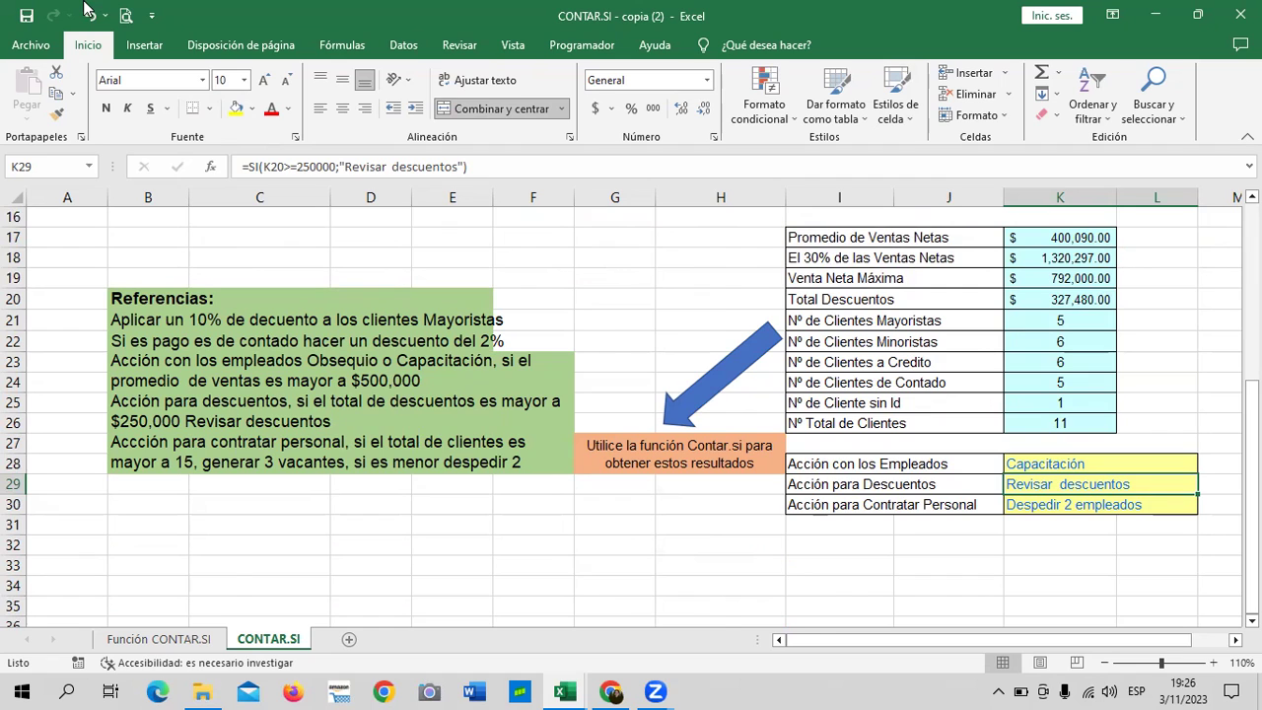
click(202, 642)
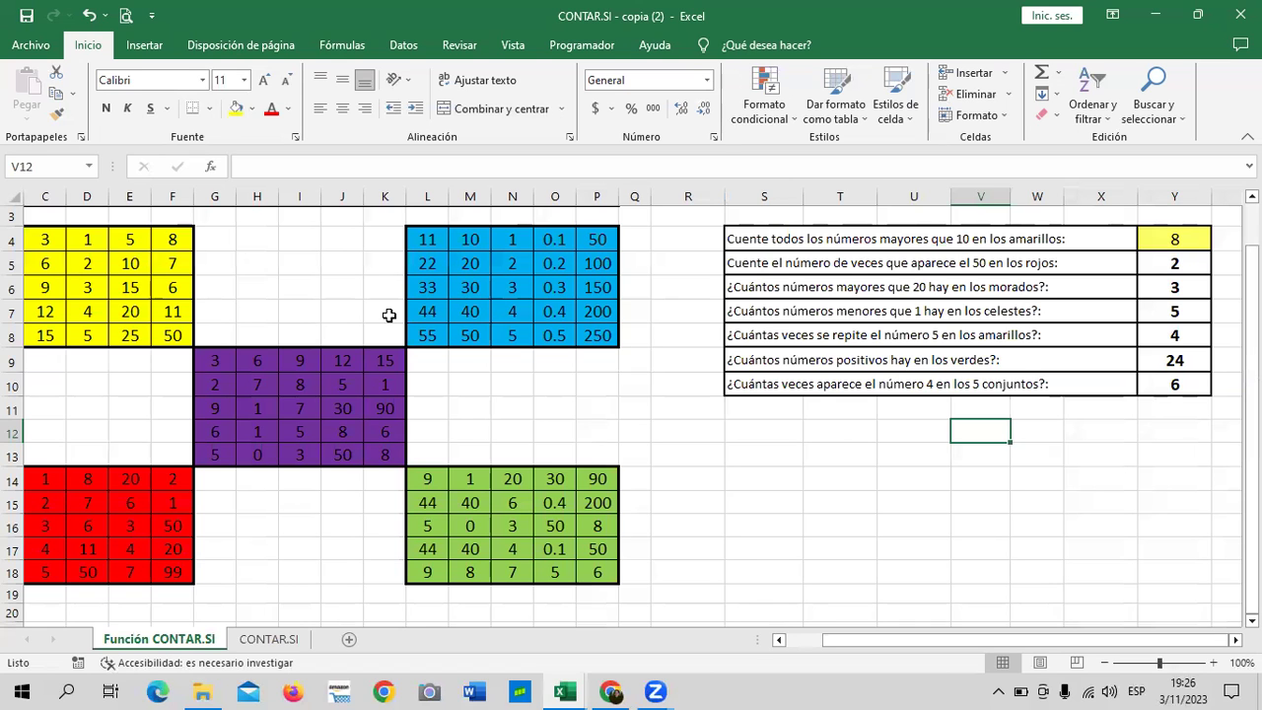
Step: Switch back and forth between the CONTAR.SI and Función CONTAR.SI sheets
click(236, 641)
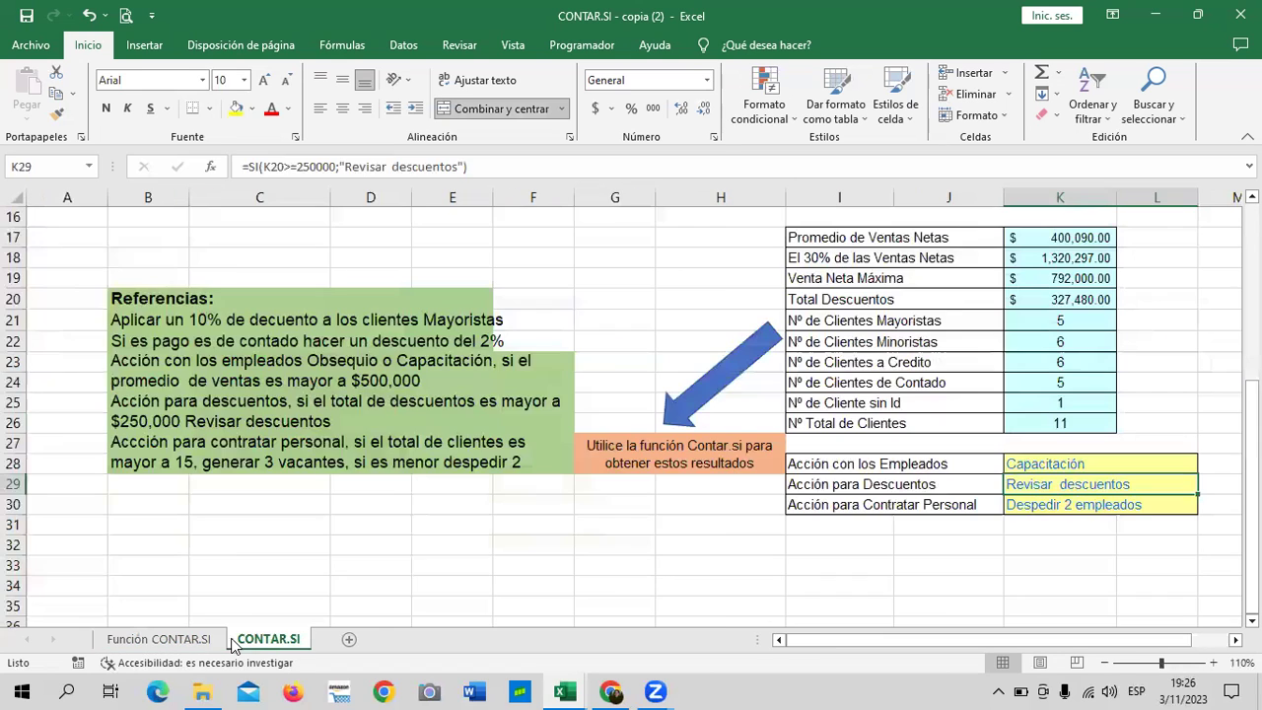
click(209, 642)
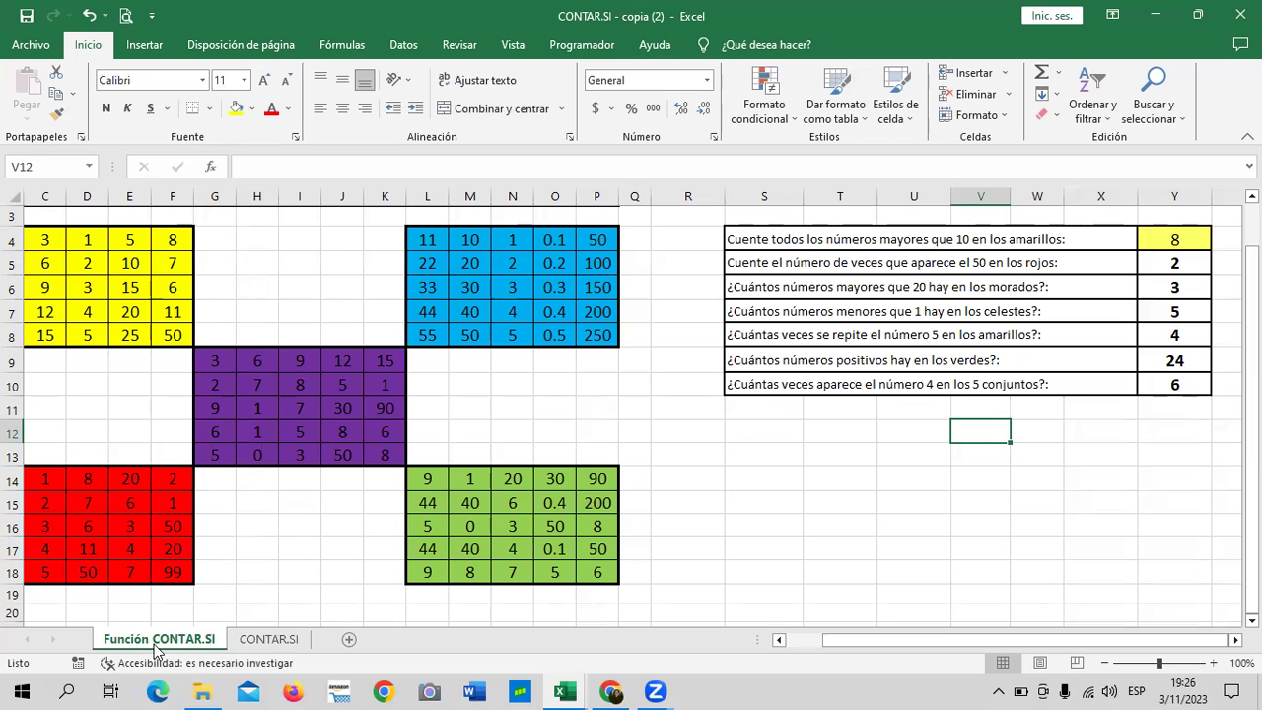
click(244, 641)
click(165, 643)
click(269, 641)
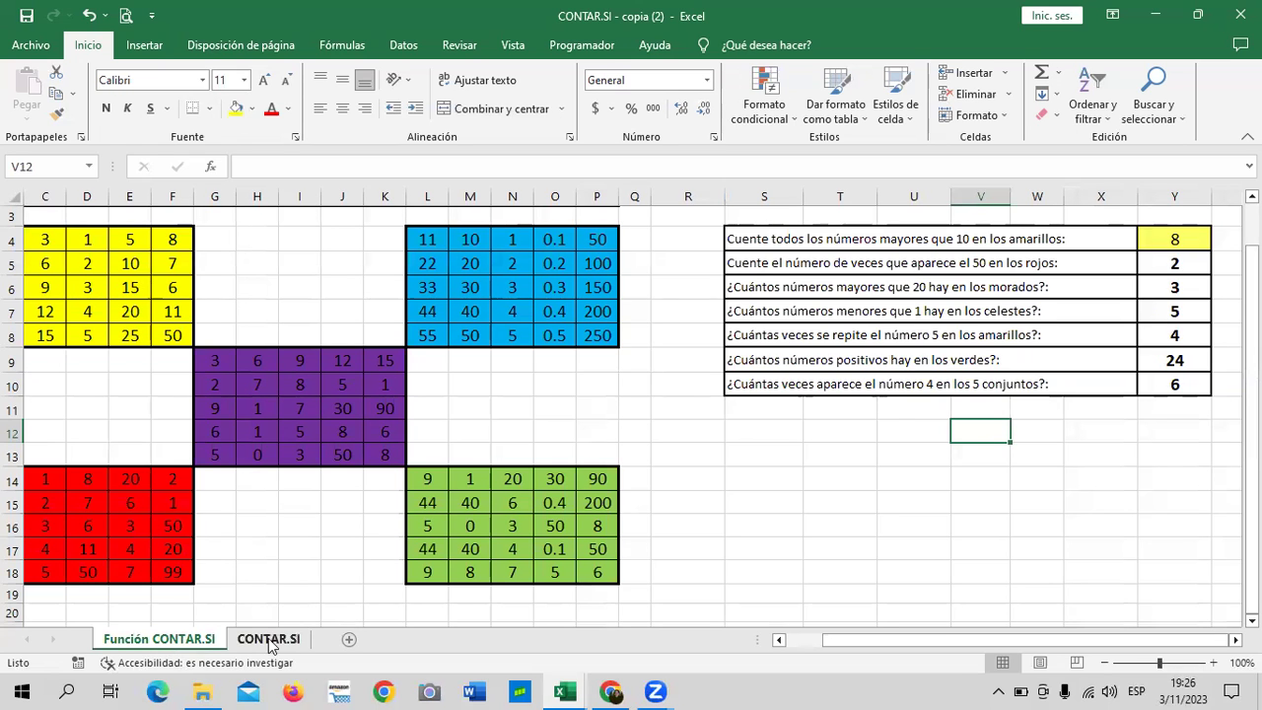
click(183, 643)
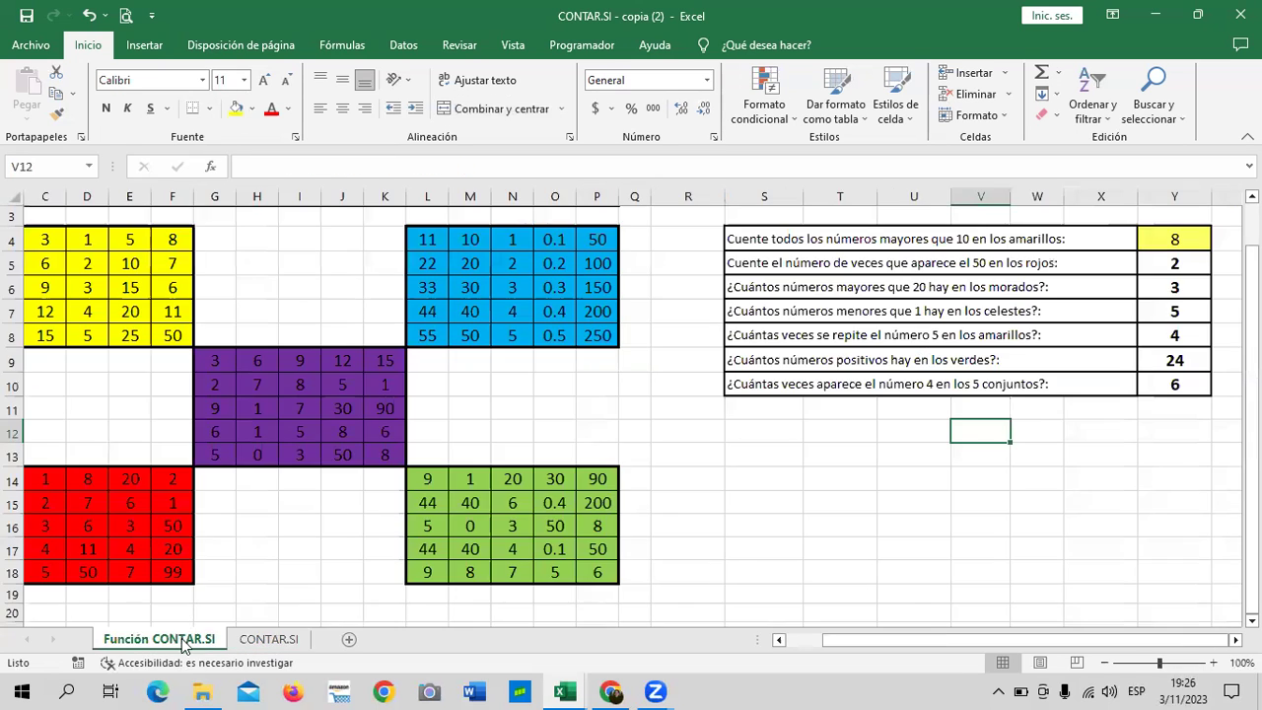
Step: Review the CONTAR.SI counts for the yellow, red, purple, light blue and green sets
click(1191, 247)
click(1179, 266)
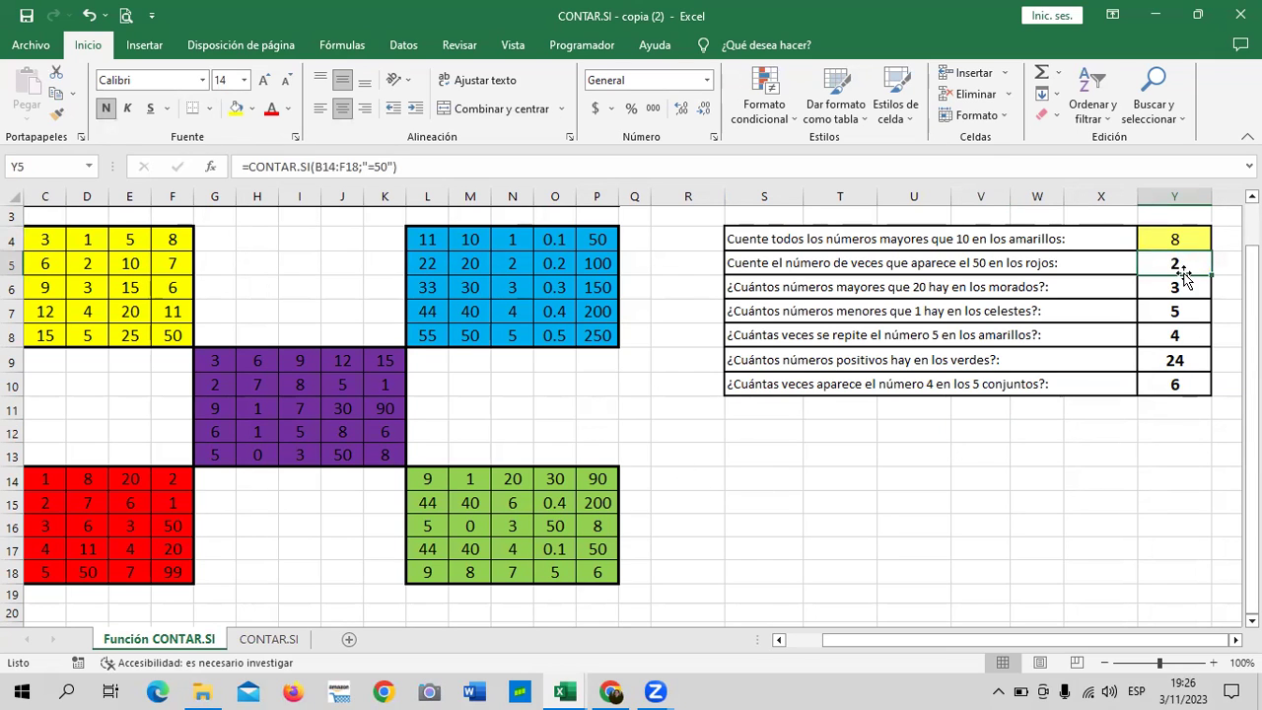
click(1182, 286)
click(1188, 313)
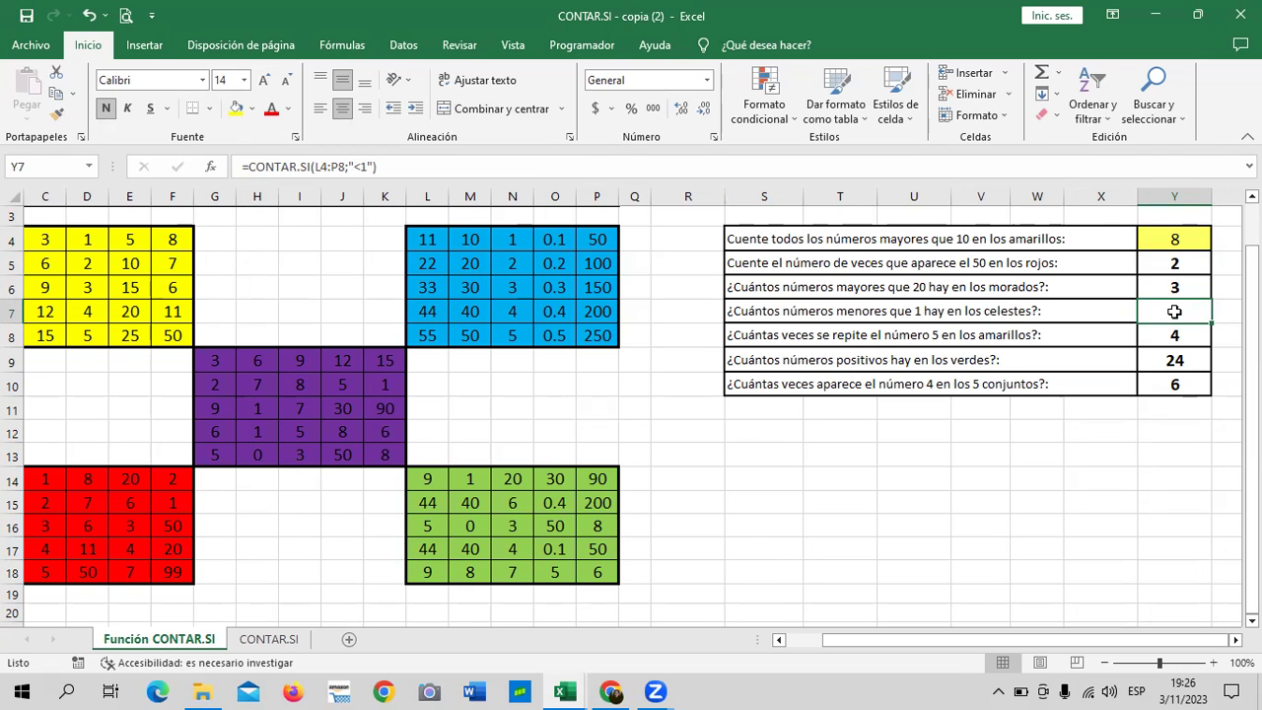
click(1163, 359)
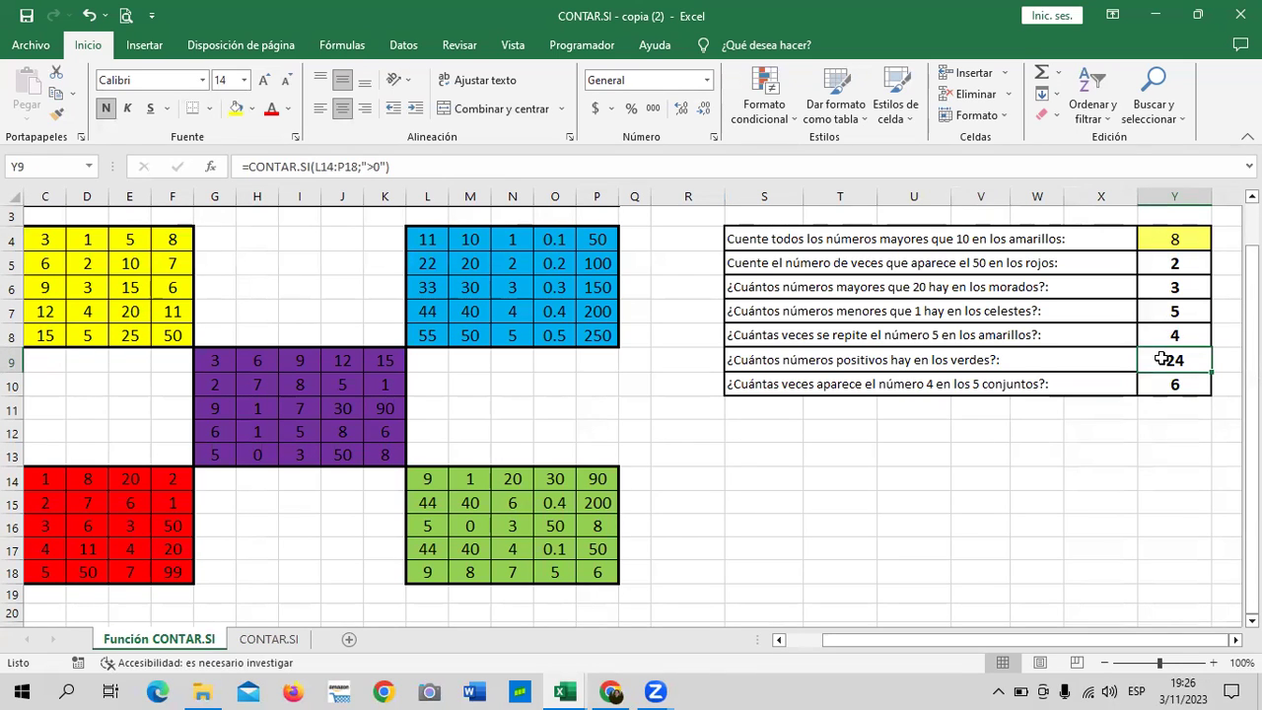
Step: Re-enter the Y10 count-of-4s formula showing 6, then return to the CONTAR.SI sheet
click(1175, 385)
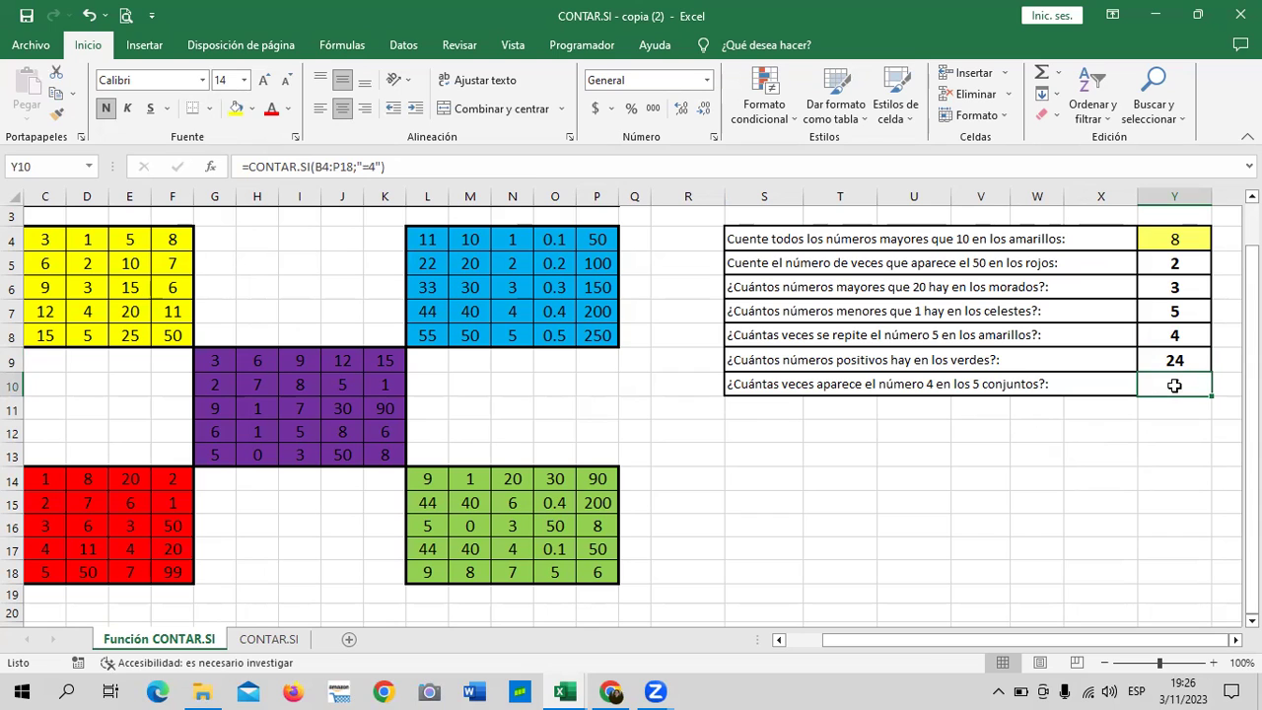
click(724, 168)
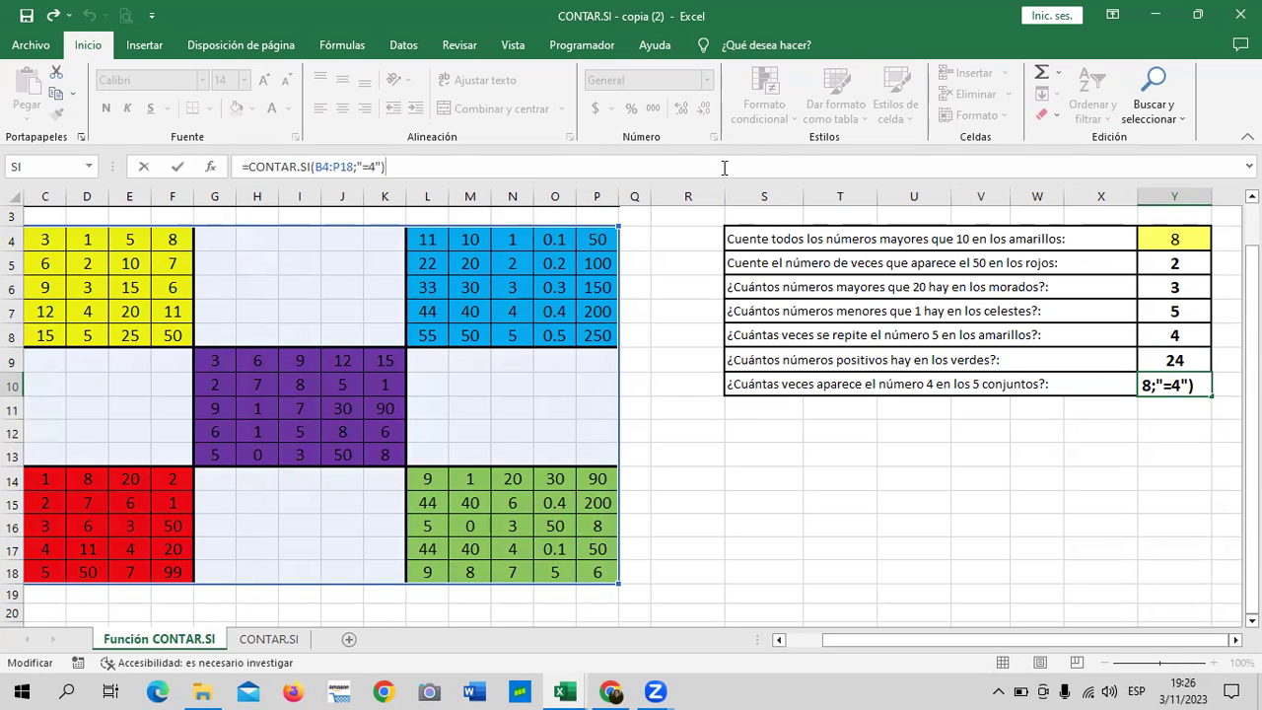
key(Return)
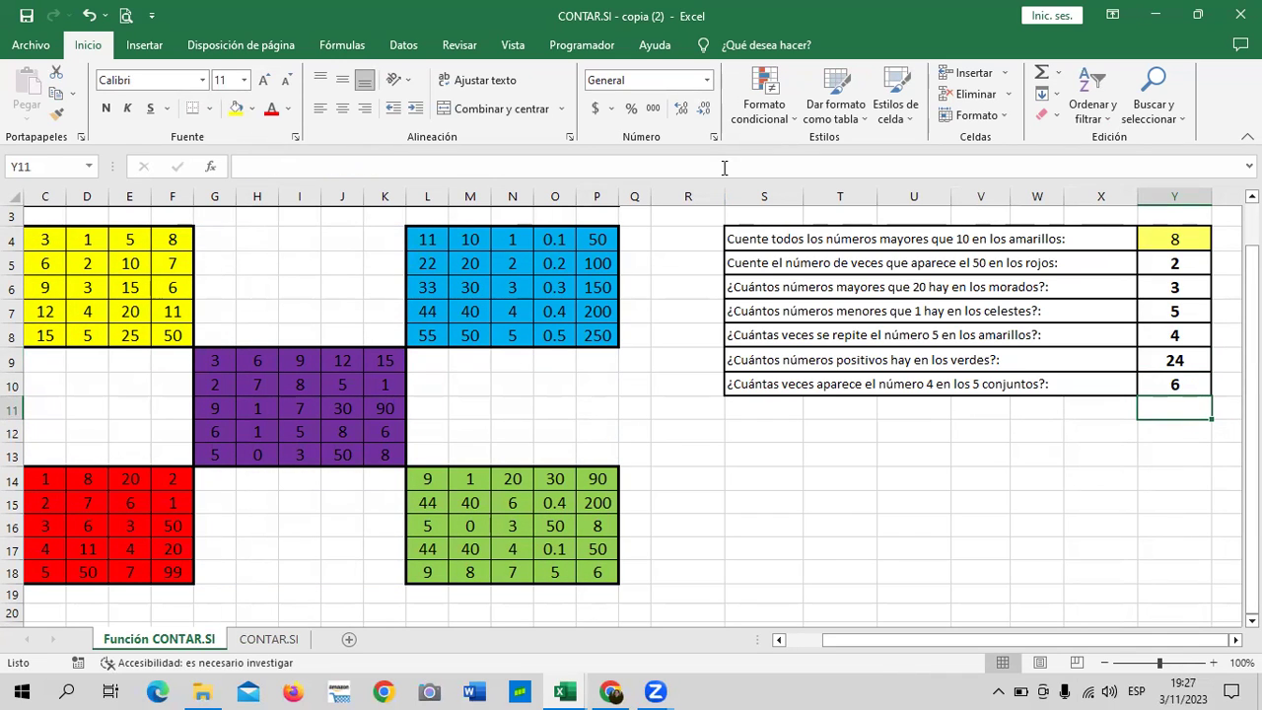
click(1178, 381)
click(1167, 361)
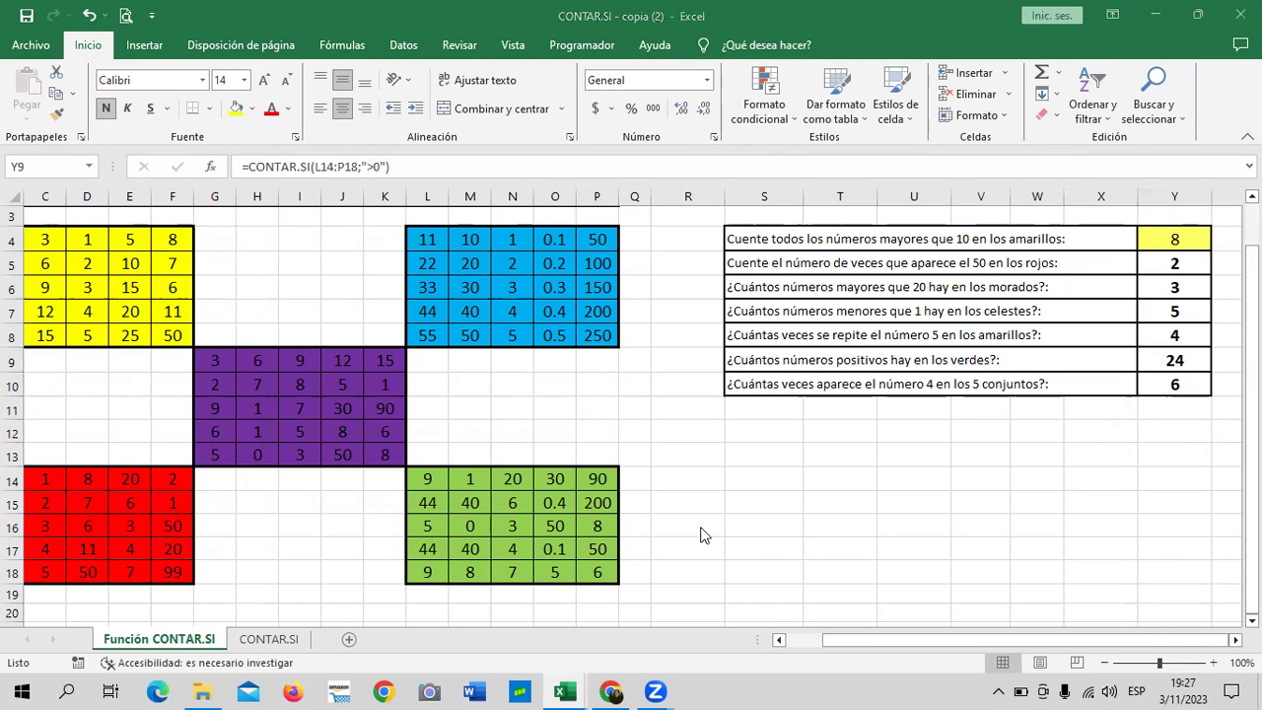
click(292, 639)
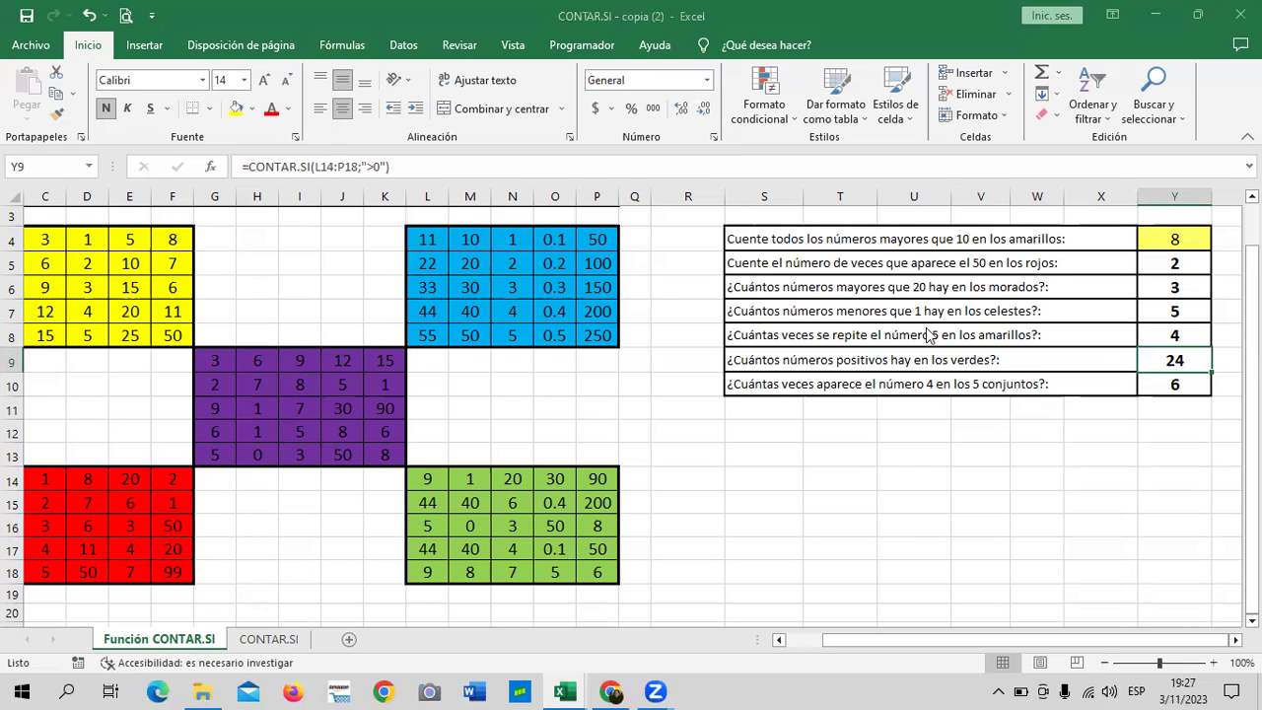
click(268, 639)
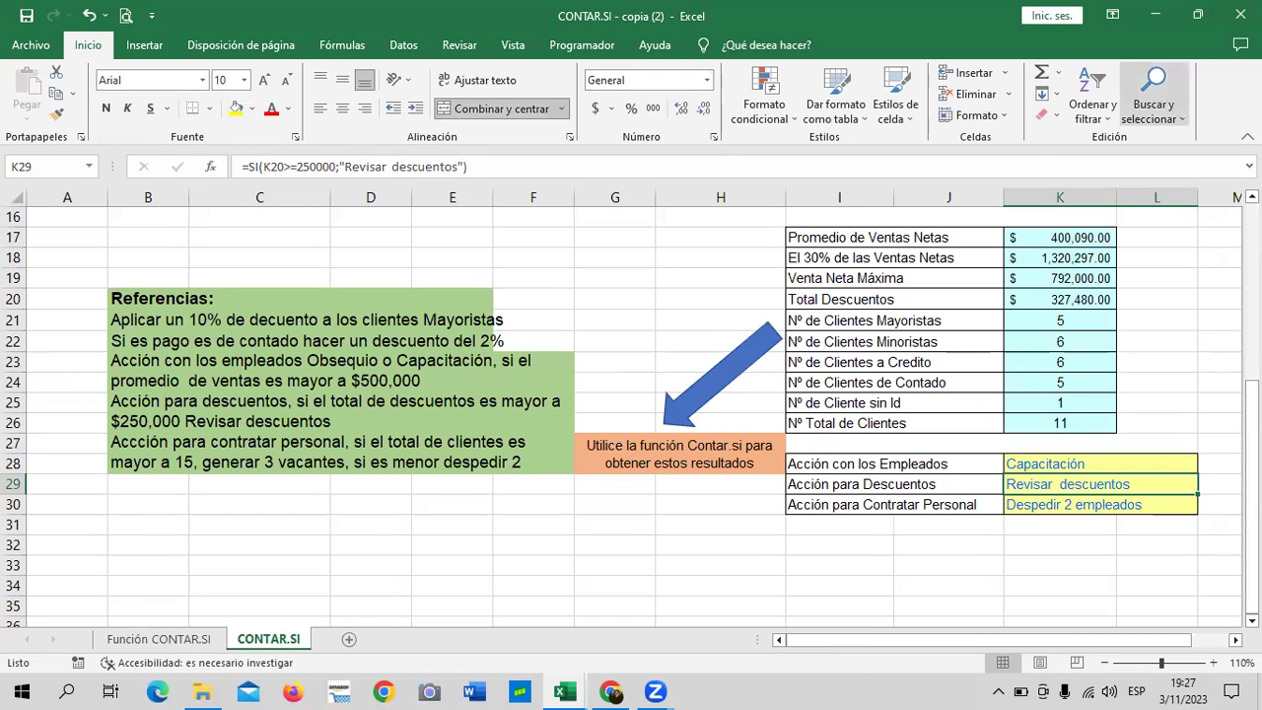
Step: Close CONTAR.SI without saving, then select cells G7, G14, H10 and H6 on the Referencia Absoluta sheet
key(ctrl+w)
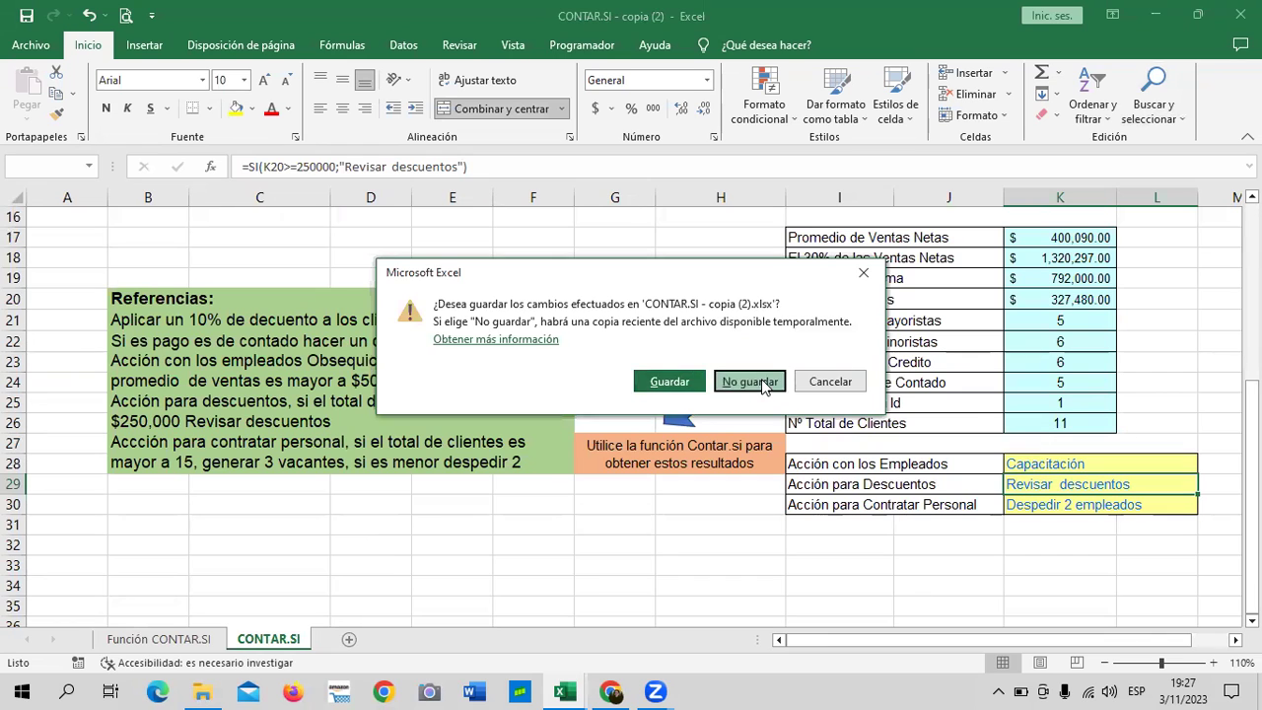
click(761, 383)
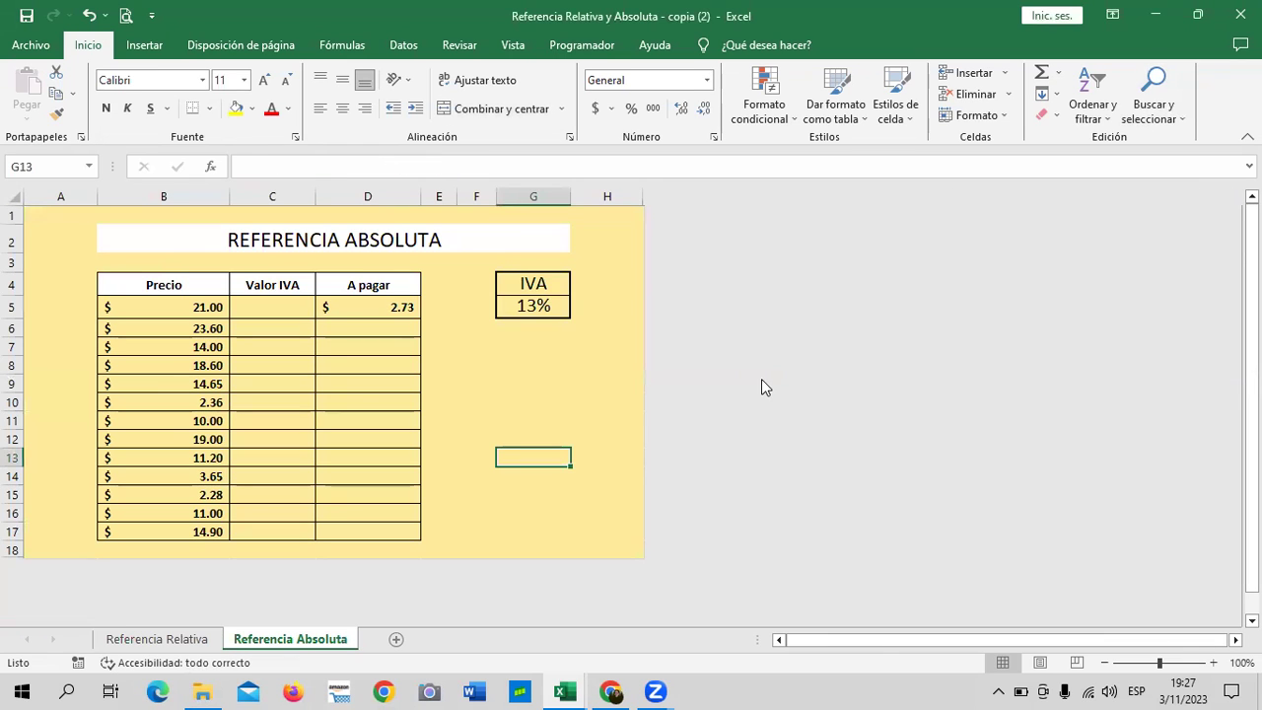
click(548, 347)
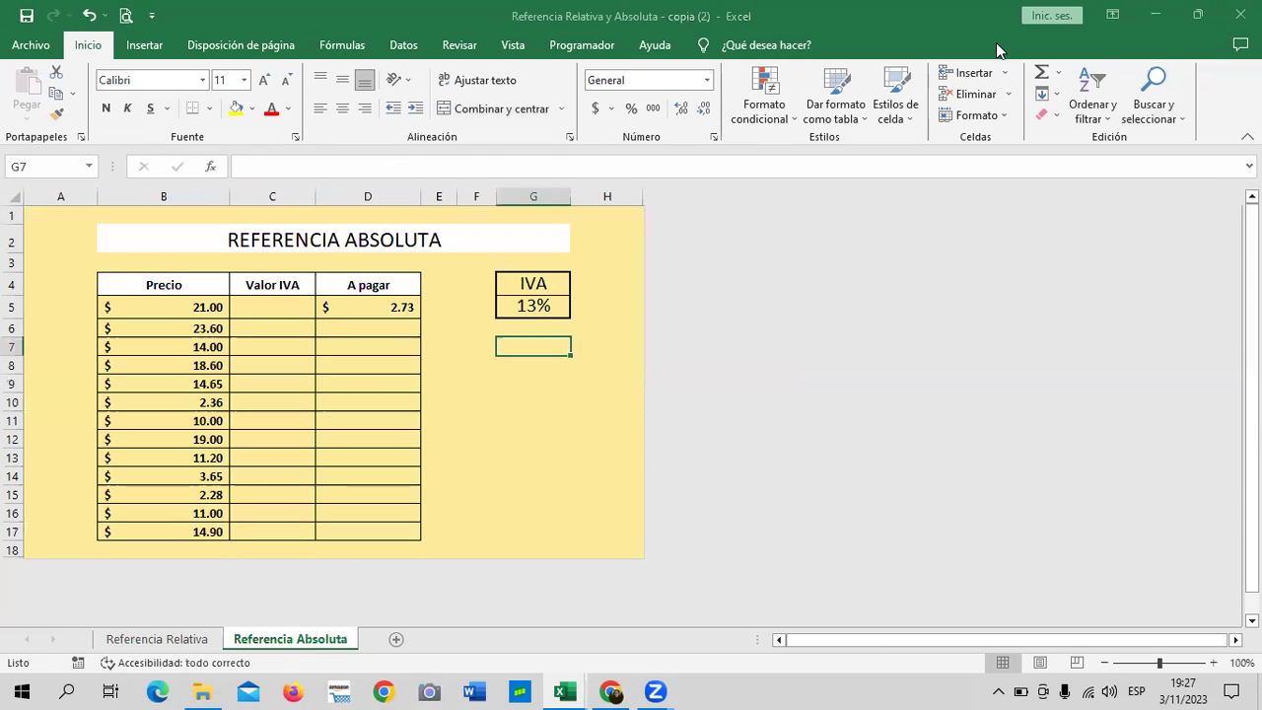
click(658, 306)
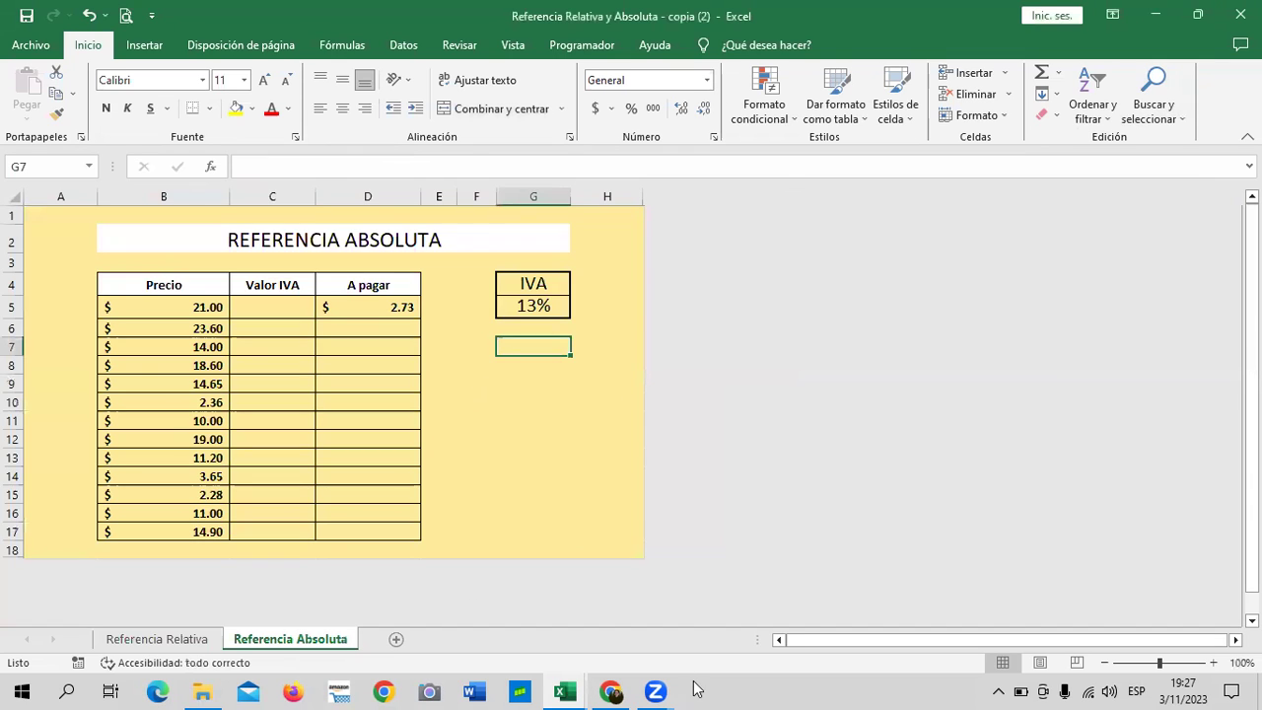
click(562, 474)
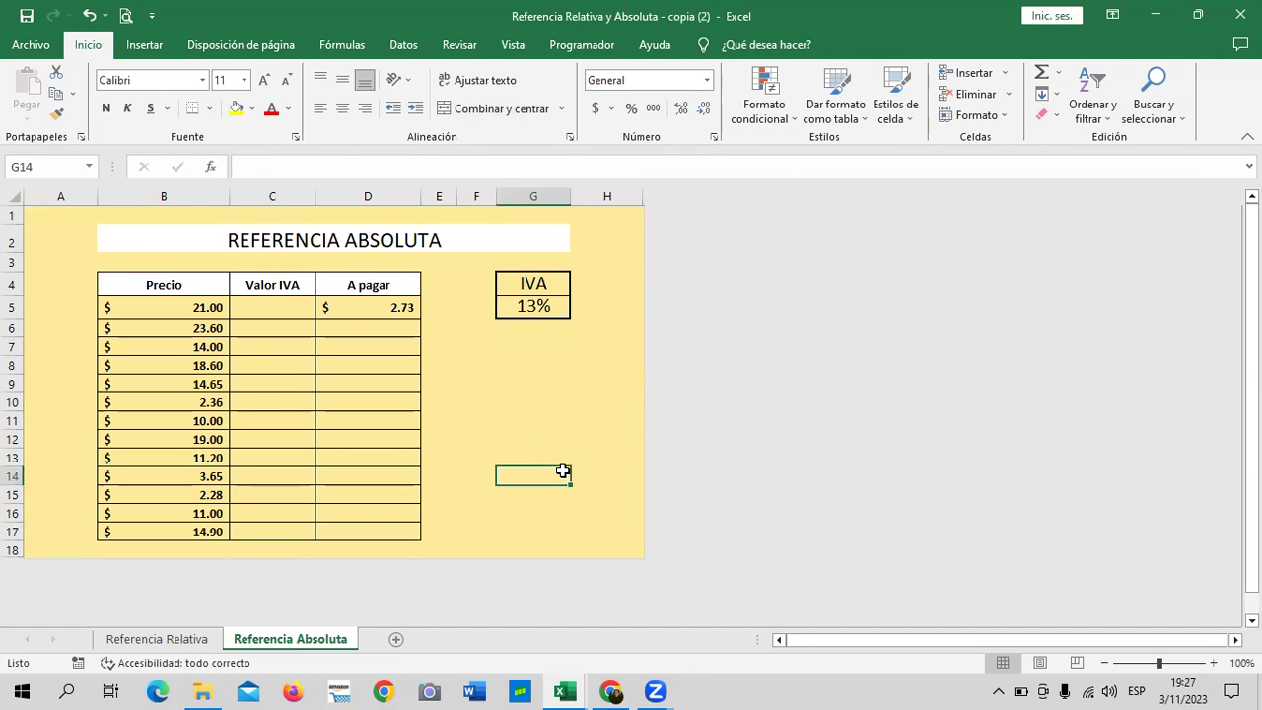
click(579, 400)
click(595, 332)
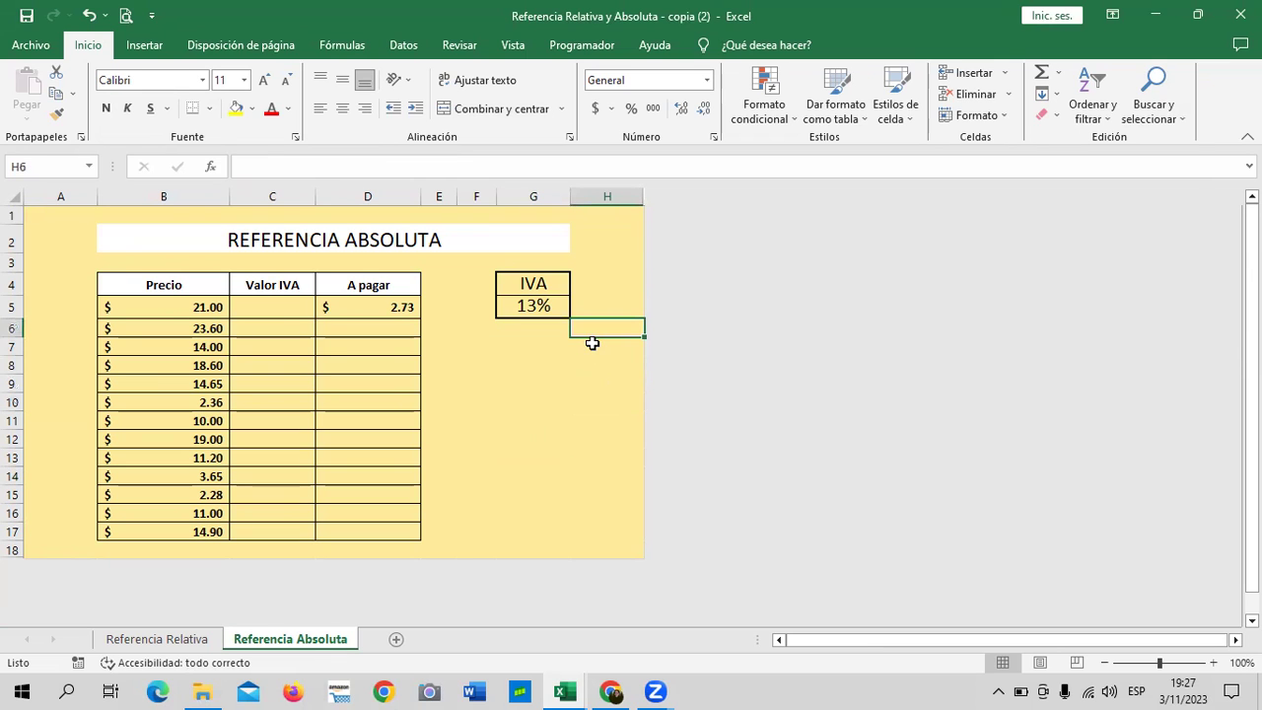
Step: Return to the Open edX course in Chrome and open lesson 1.9 Objetivo de la lección
click(610, 690)
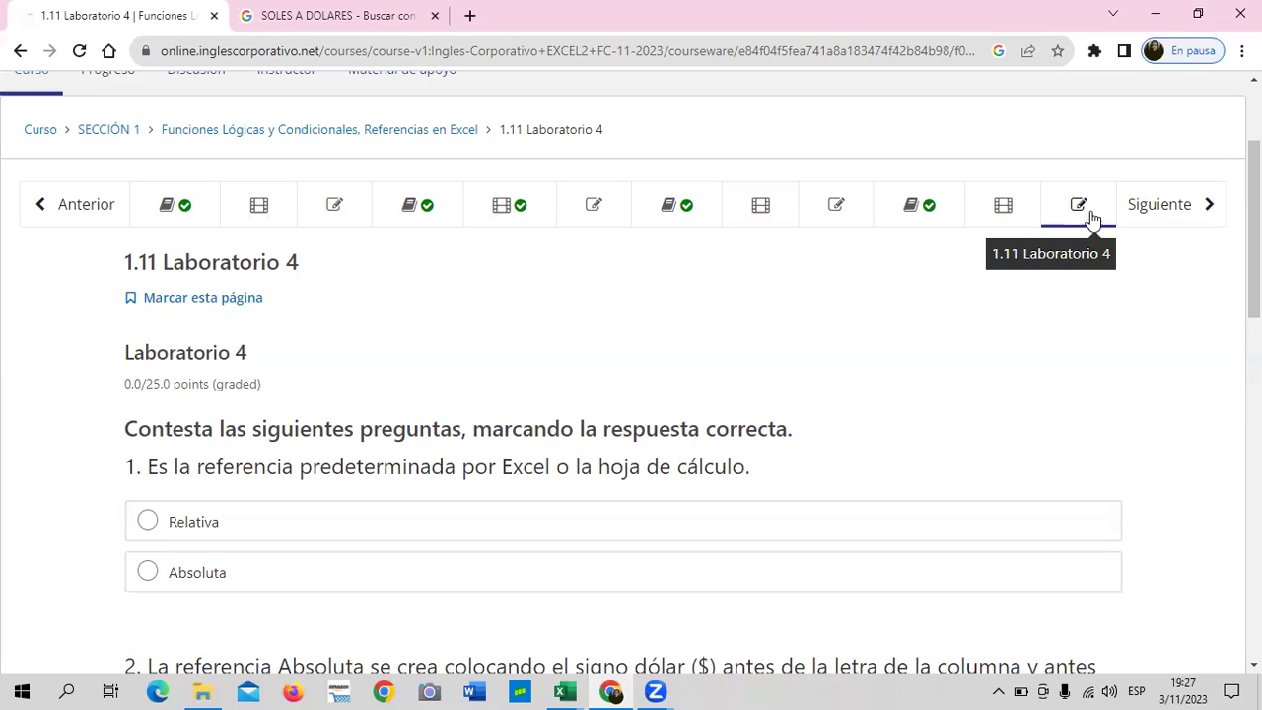
click(945, 204)
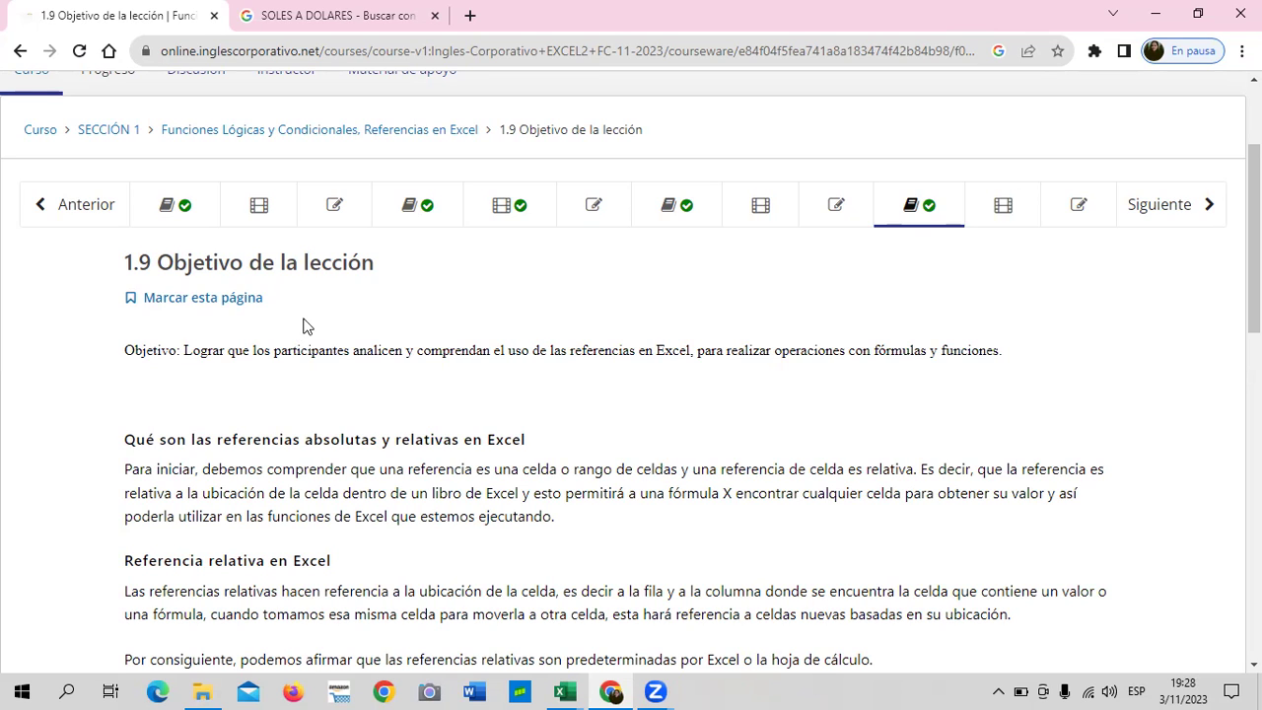
Step: Scroll the lesson down to 'Como crear una referencia absoluta en Excel' and its =$F$2 example
scroll(304, 326, down, 1)
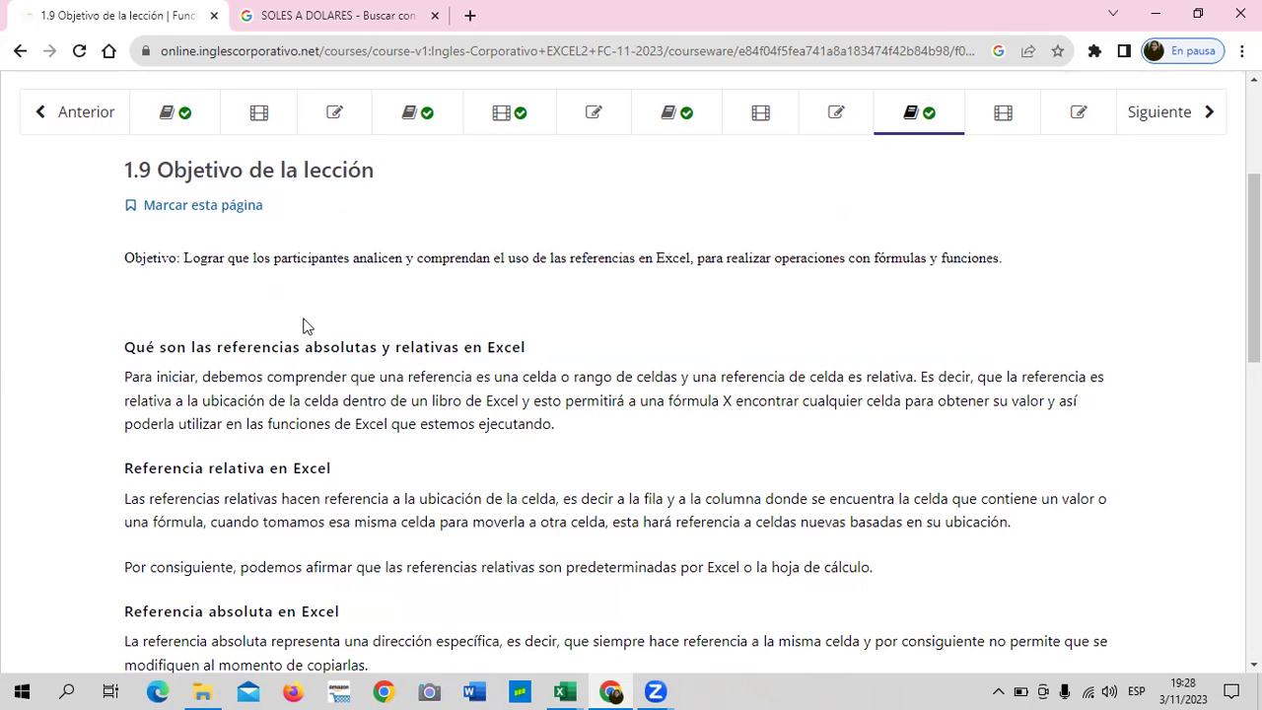
scroll(677, 428, down, 2)
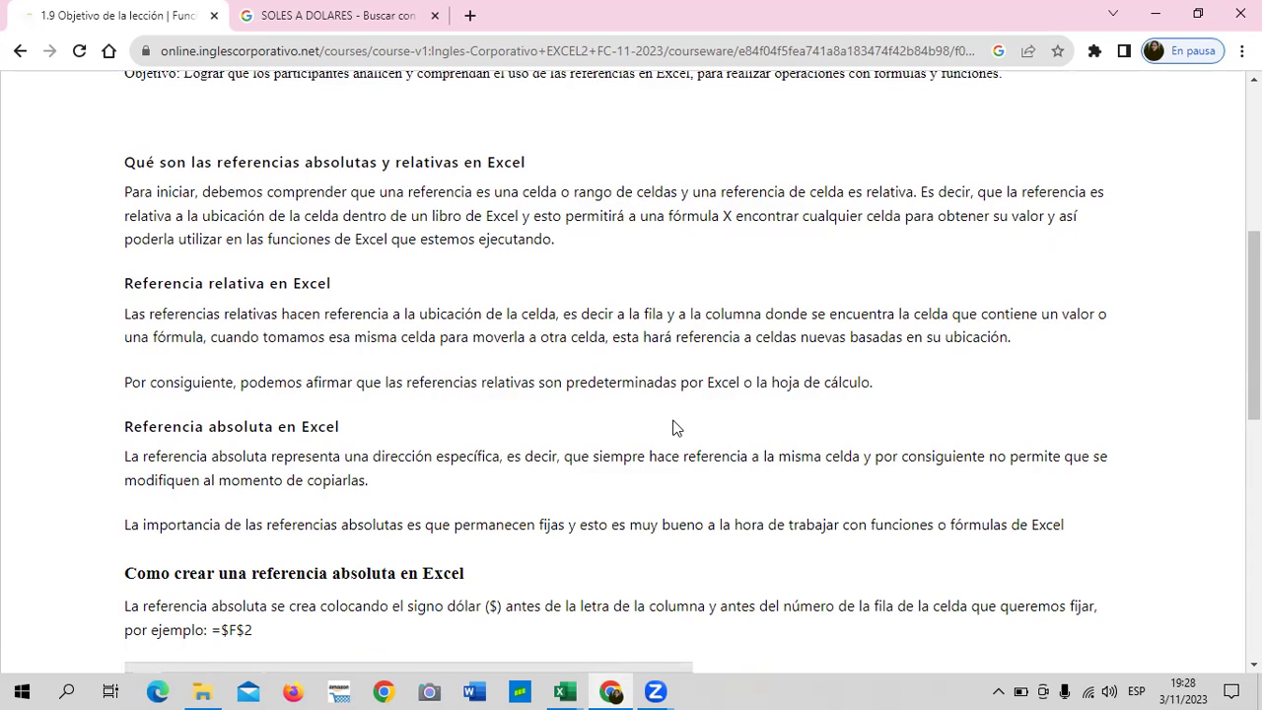
scroll(543, 439, down, 1)
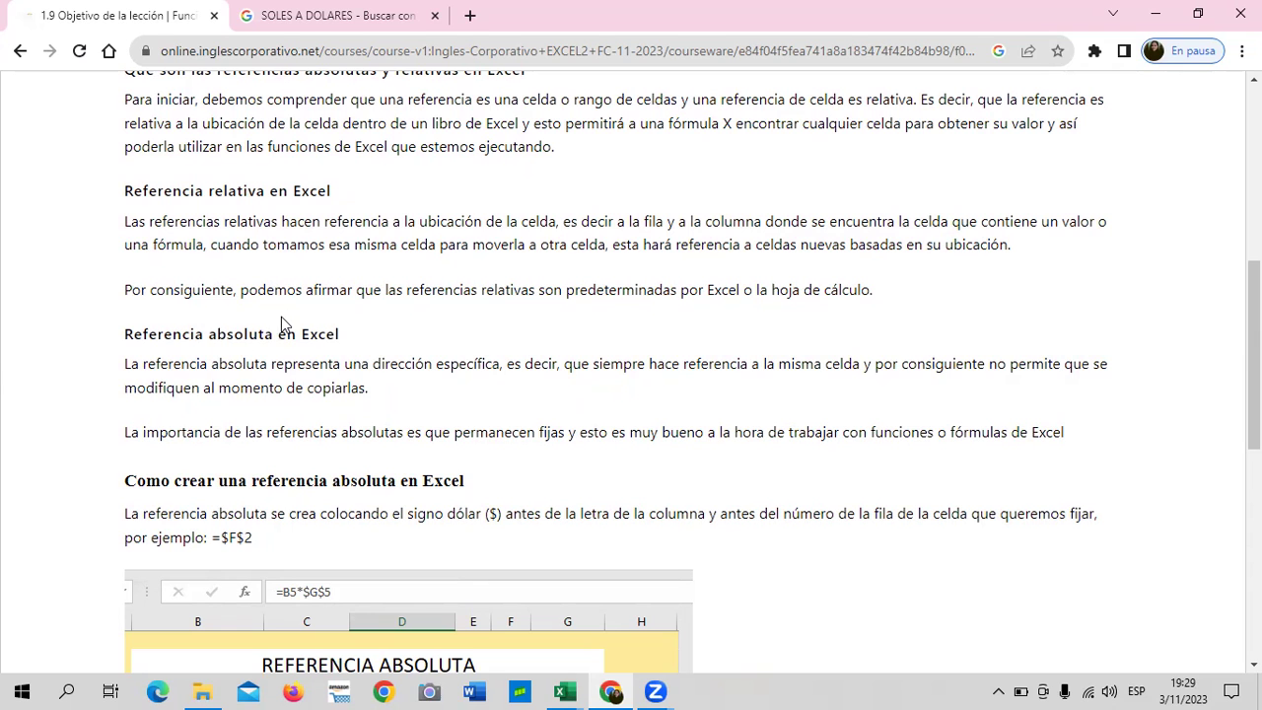
scroll(345, 347, down, 1)
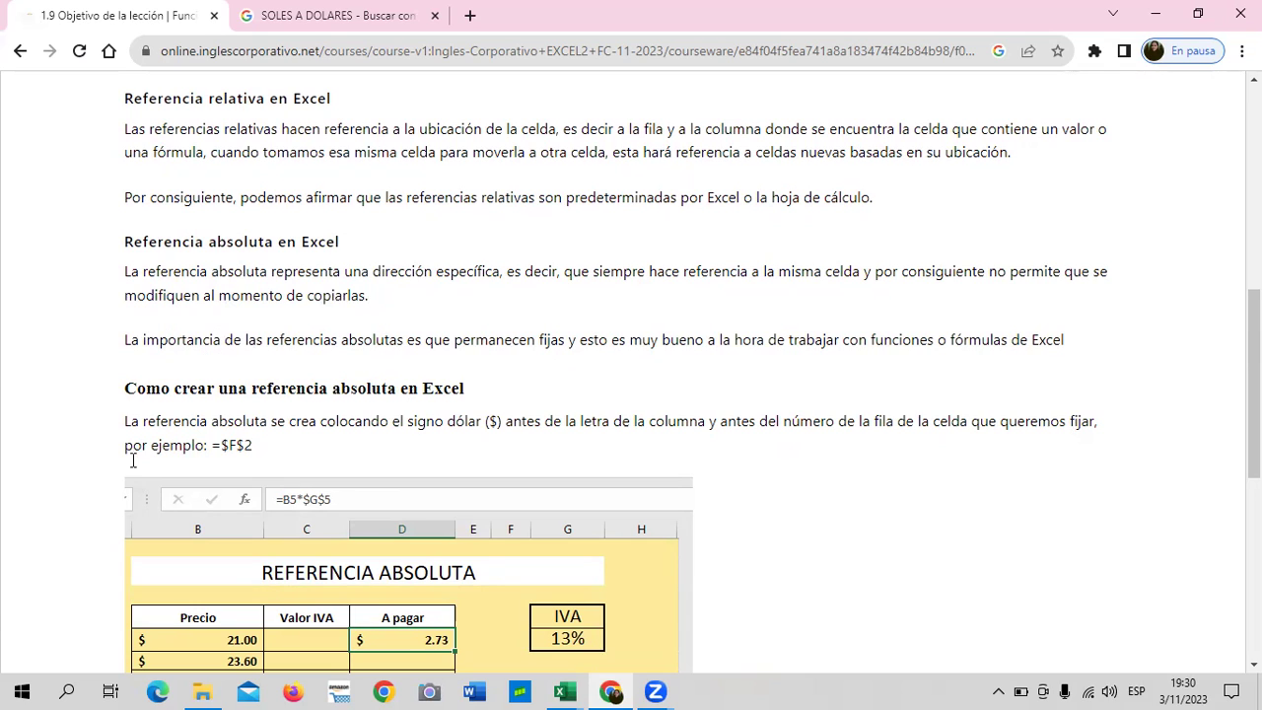
Step: Advance the course site to lesson 1.10, Referencias Relativas y Absolutas
scroll(456, 445, down, 1)
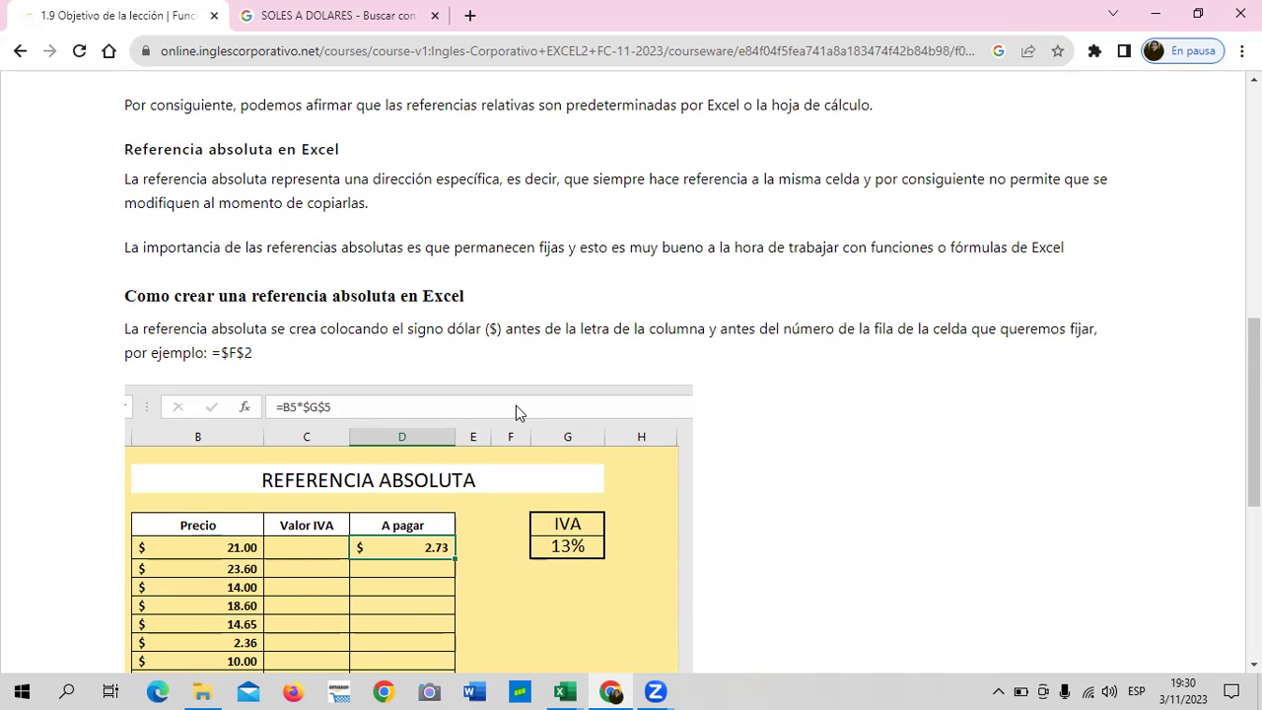
scroll(516, 402, down, 2)
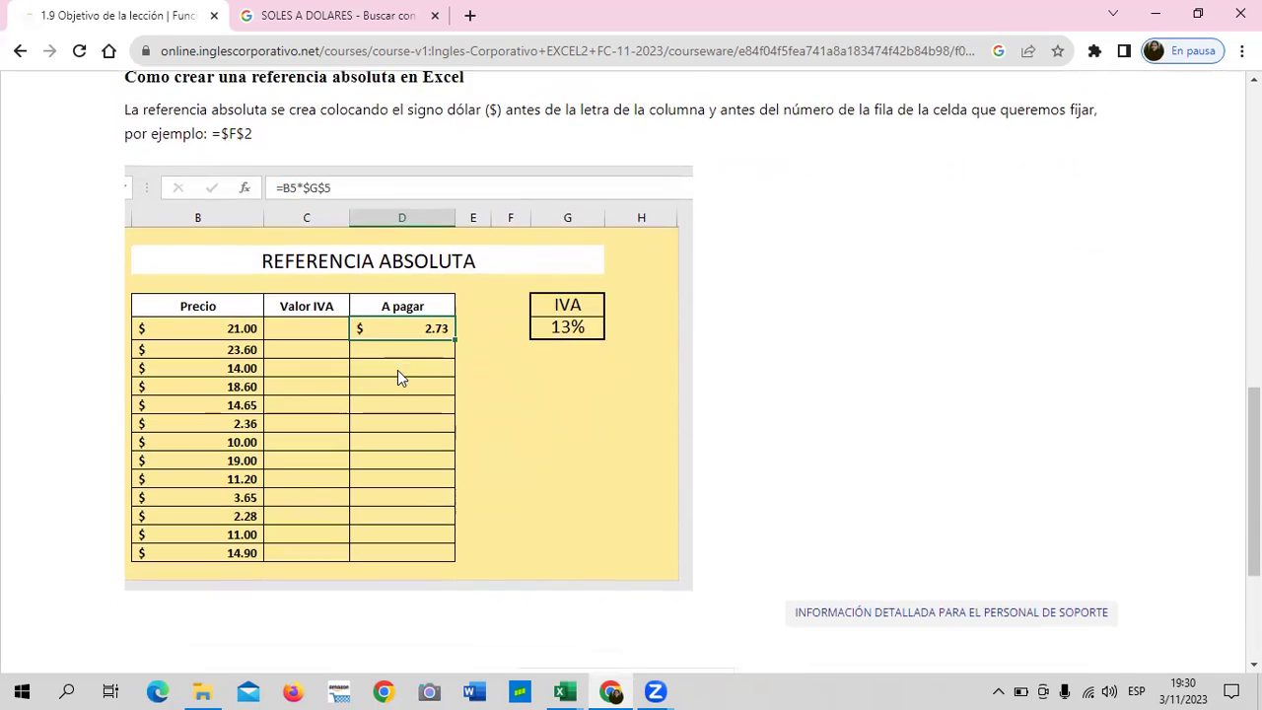
scroll(398, 370, down, 3)
click(658, 445)
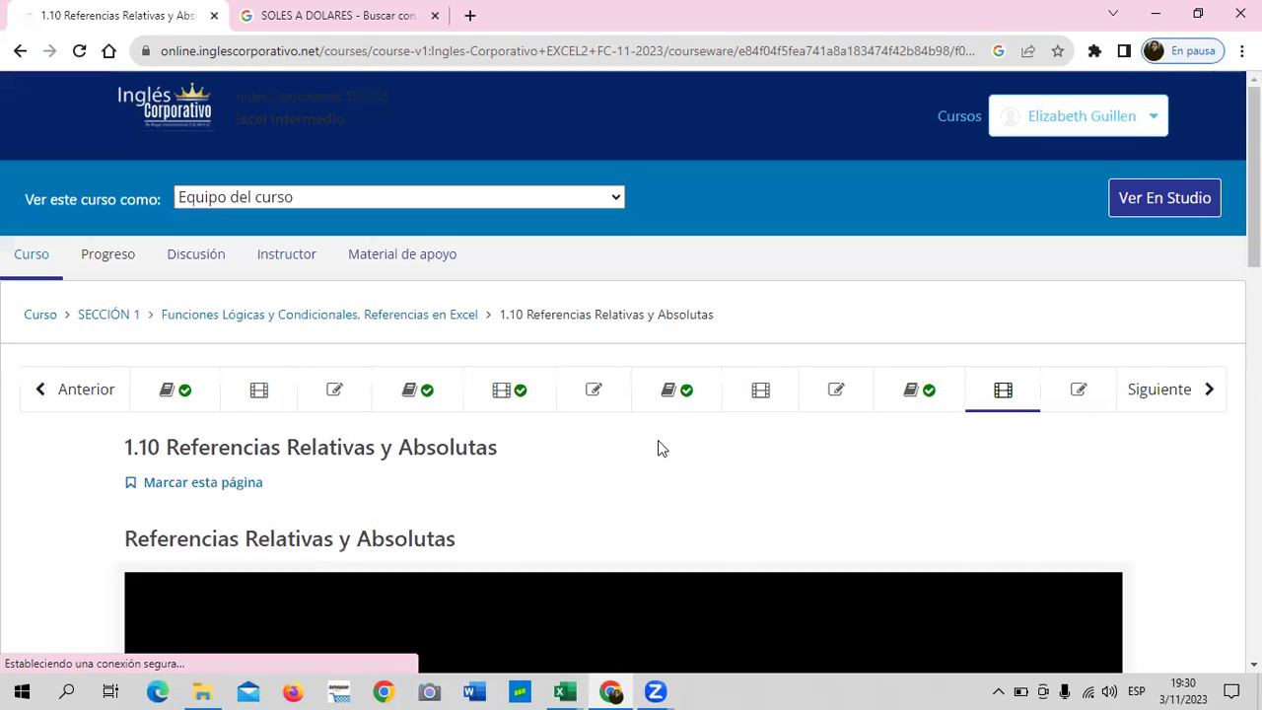
scroll(611, 476, down, 3)
scroll(608, 474, down, 2)
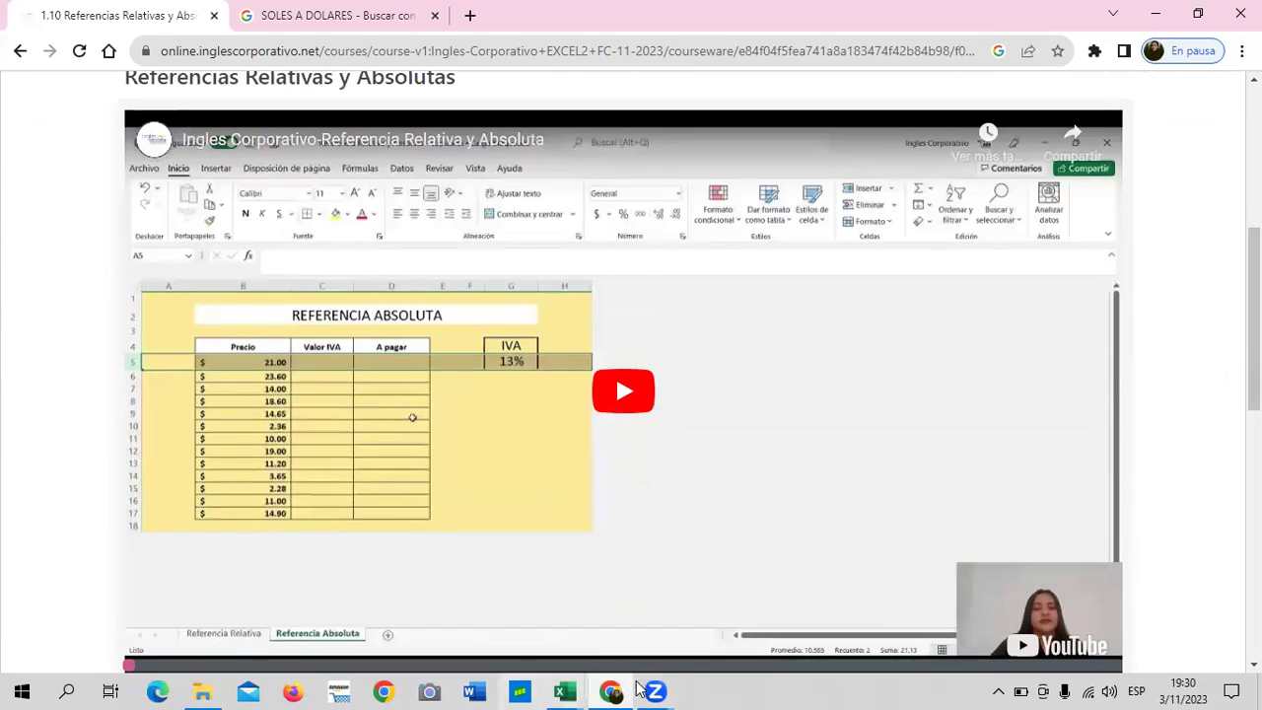
Step: In the Ejercicios de Referencias 2 workbook, set Empleado 1's base salary in C5 to 1000
mouse_move(563, 690)
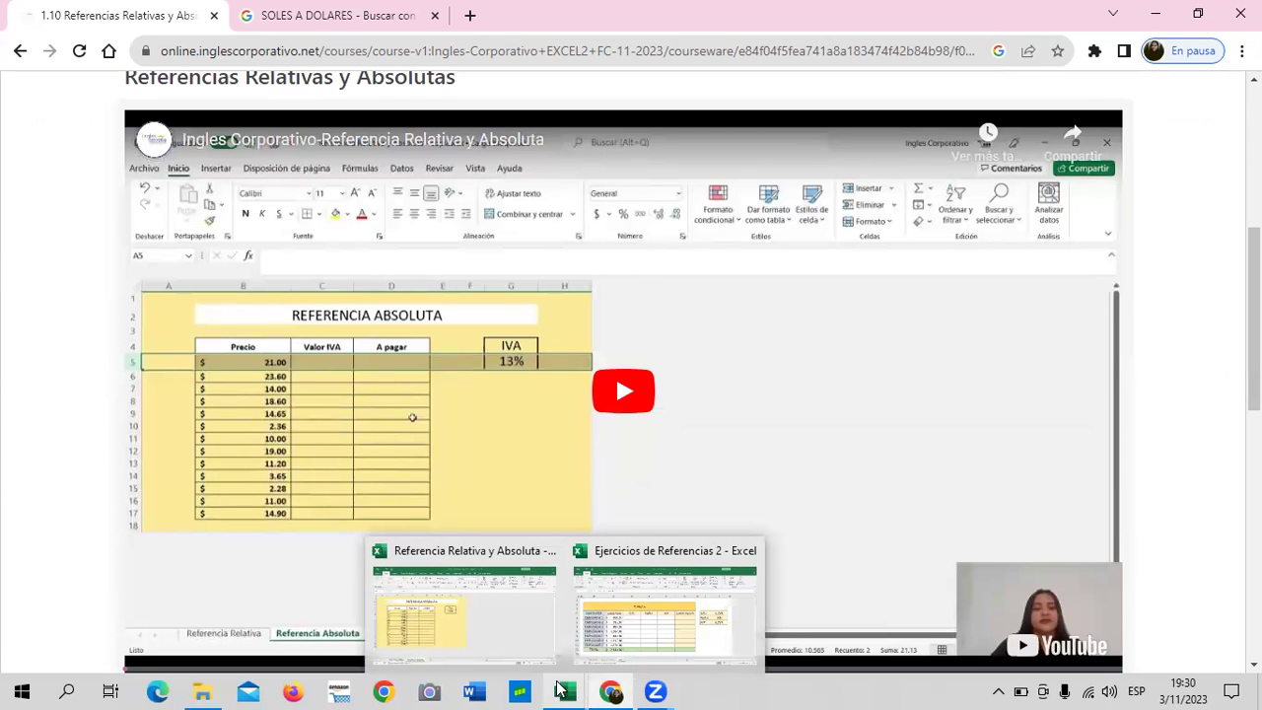
click(612, 632)
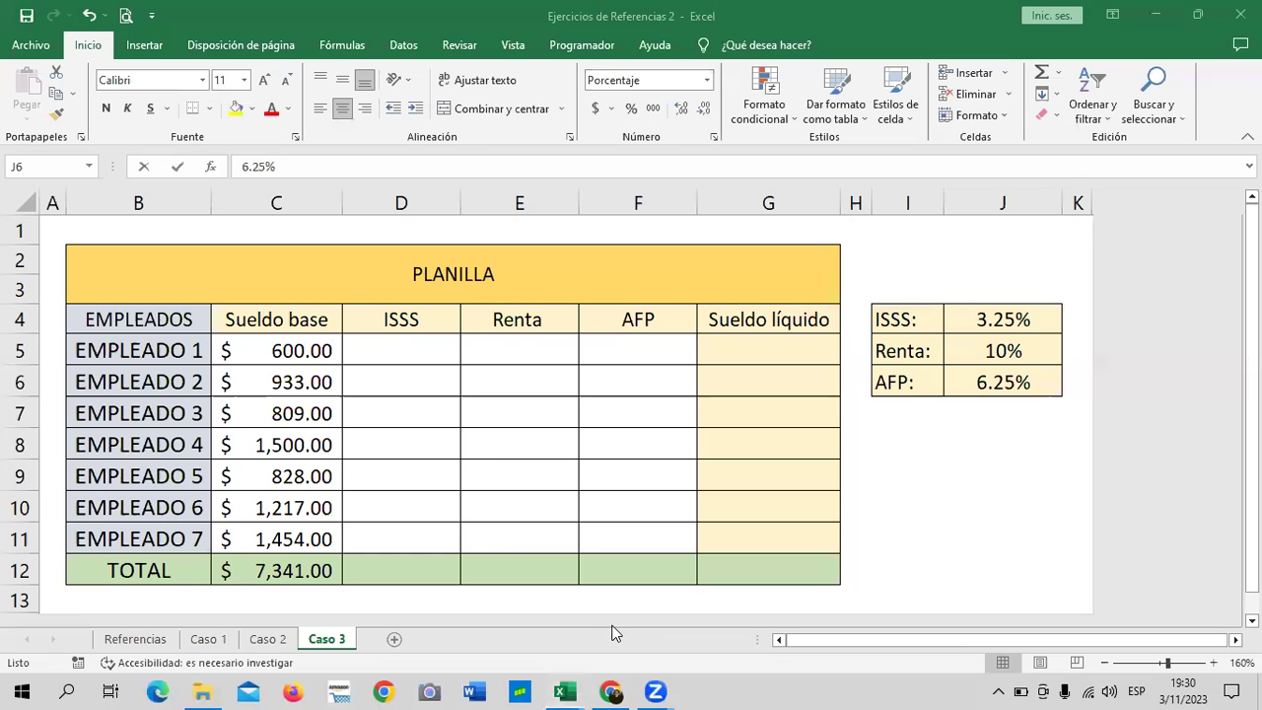
click(414, 353)
click(293, 350)
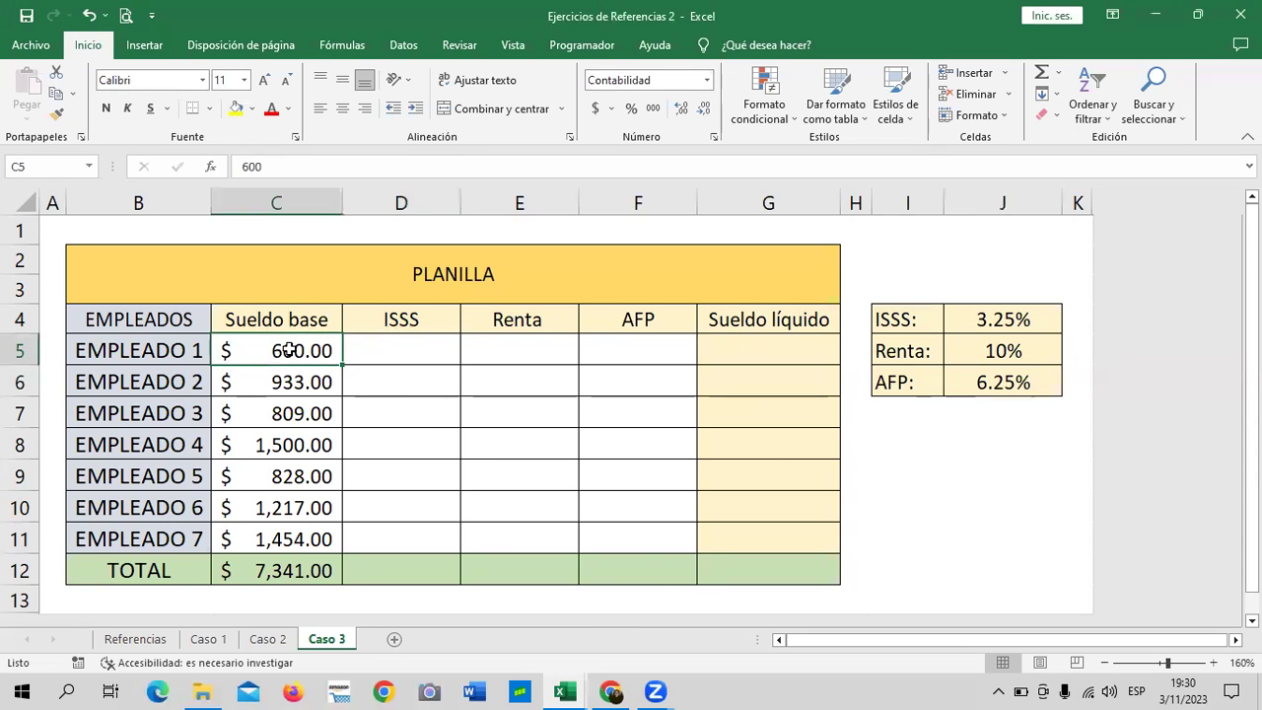
click(987, 318)
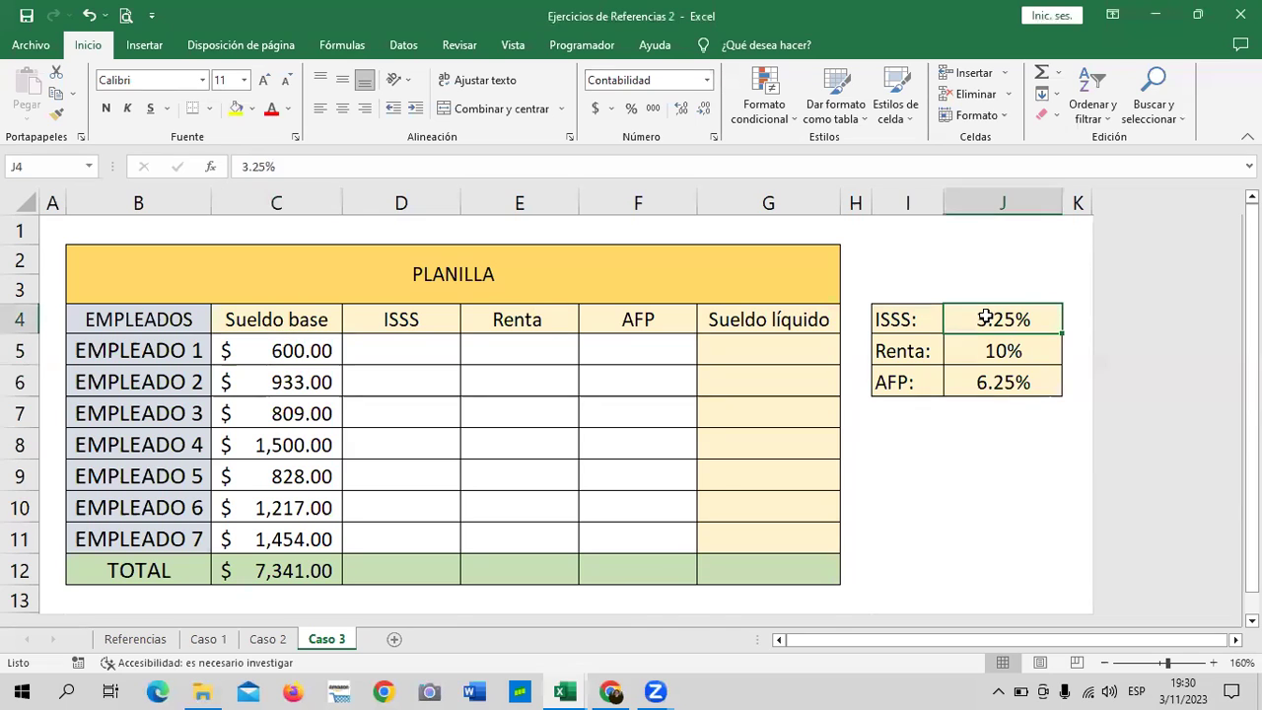
click(333, 348)
text(1000)
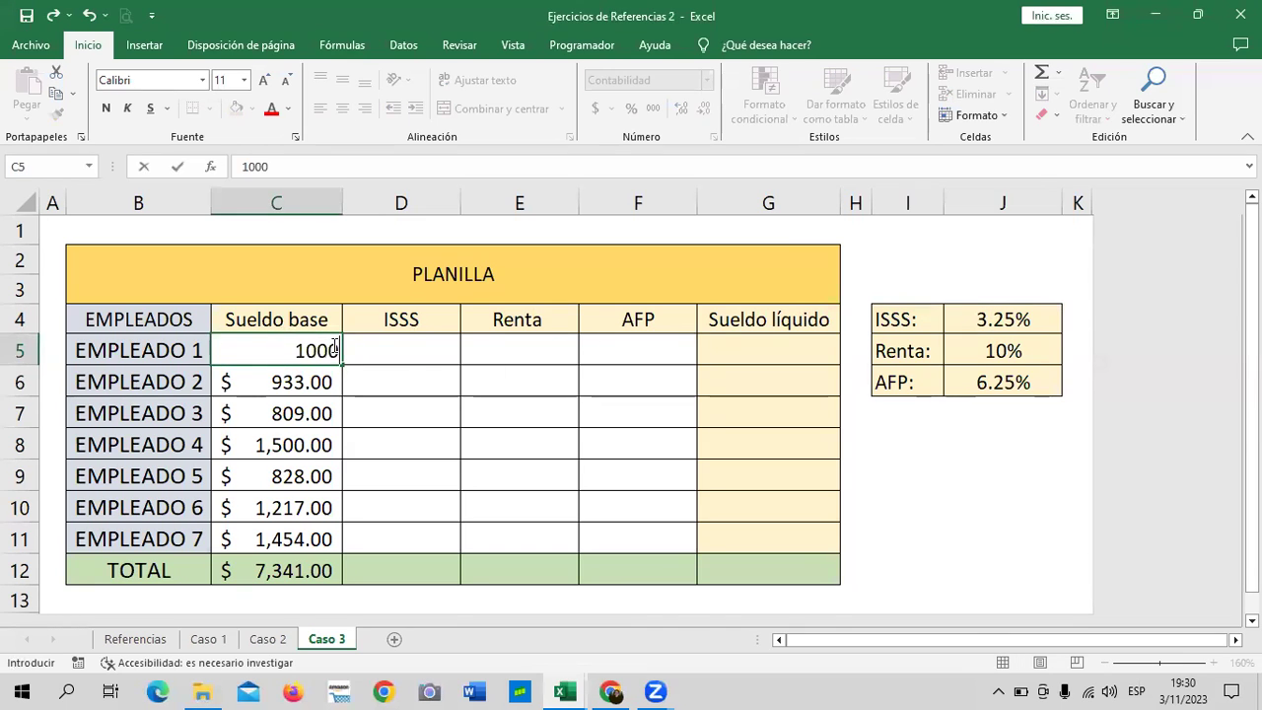
key(Return)
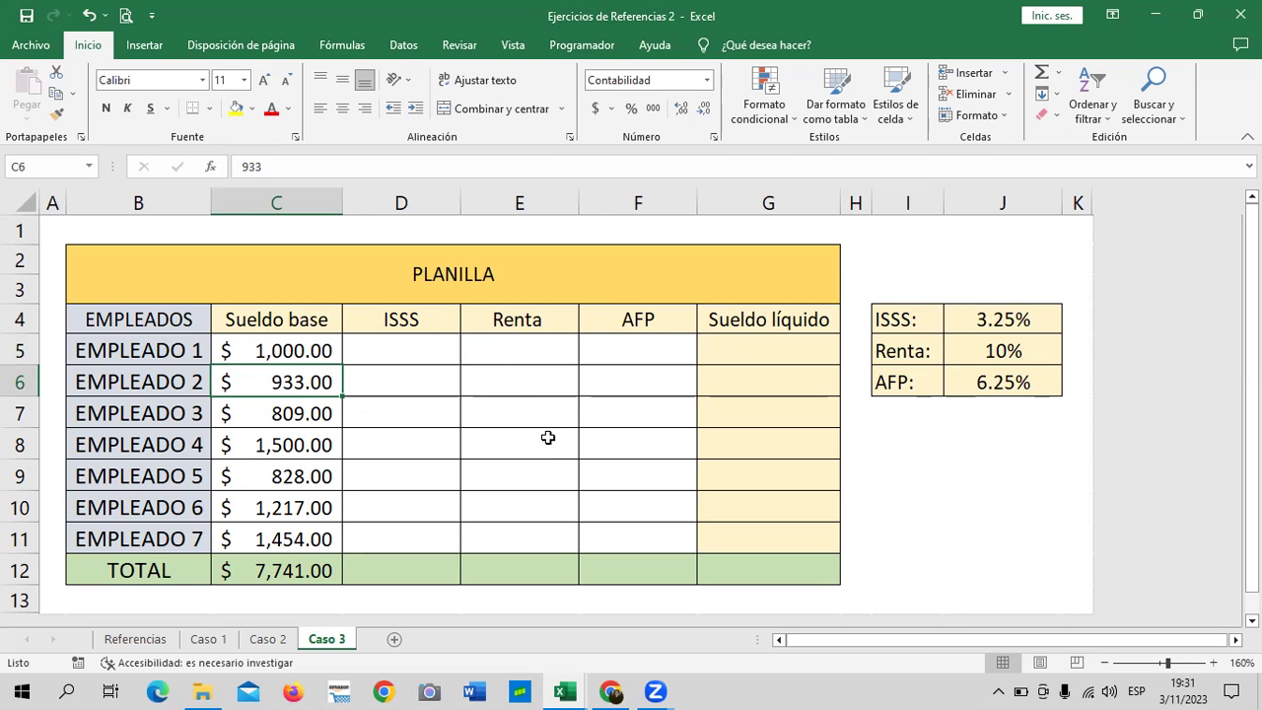
Step: Change the ISSS rate in J4 from 3.25% to 3%
click(1003, 320)
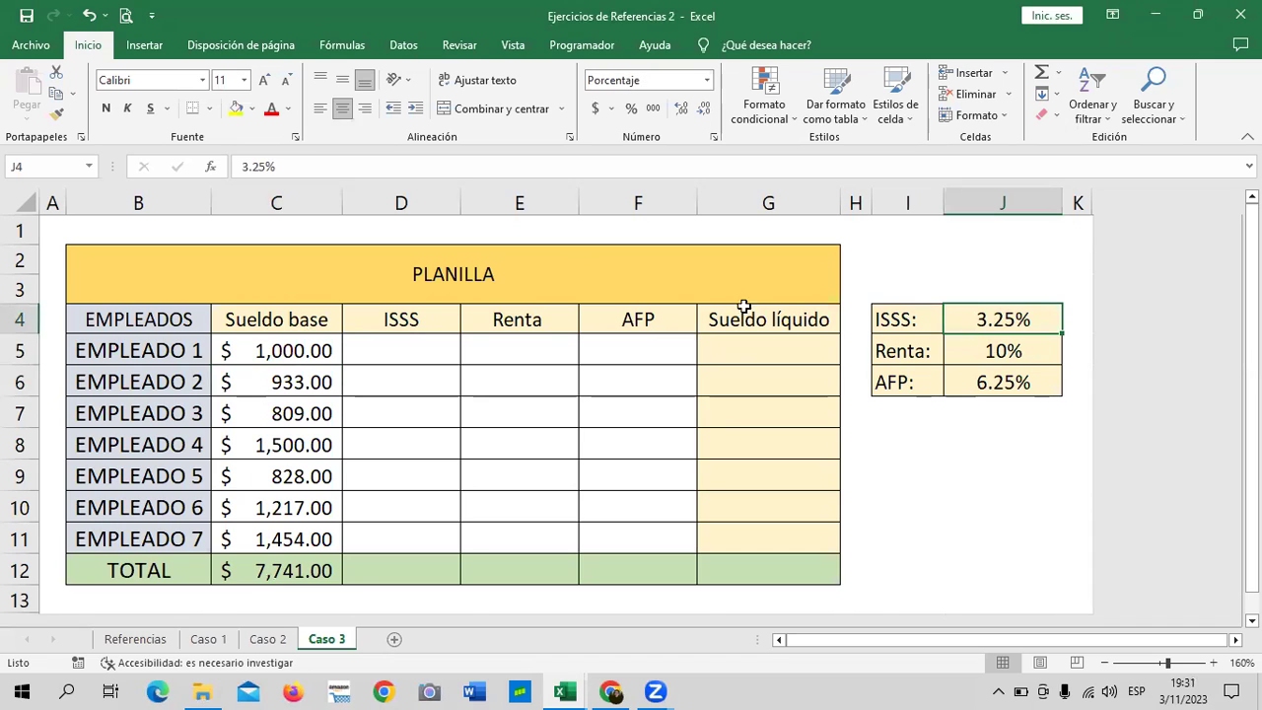
click(405, 343)
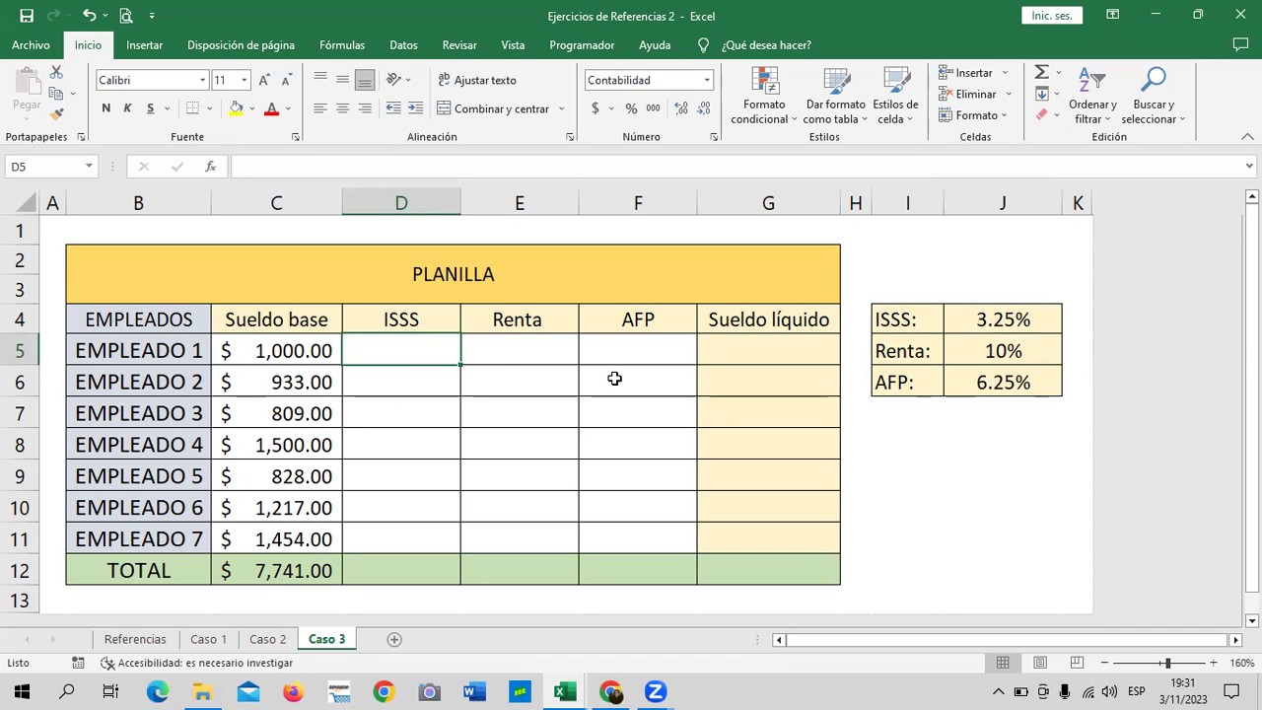
click(990, 317)
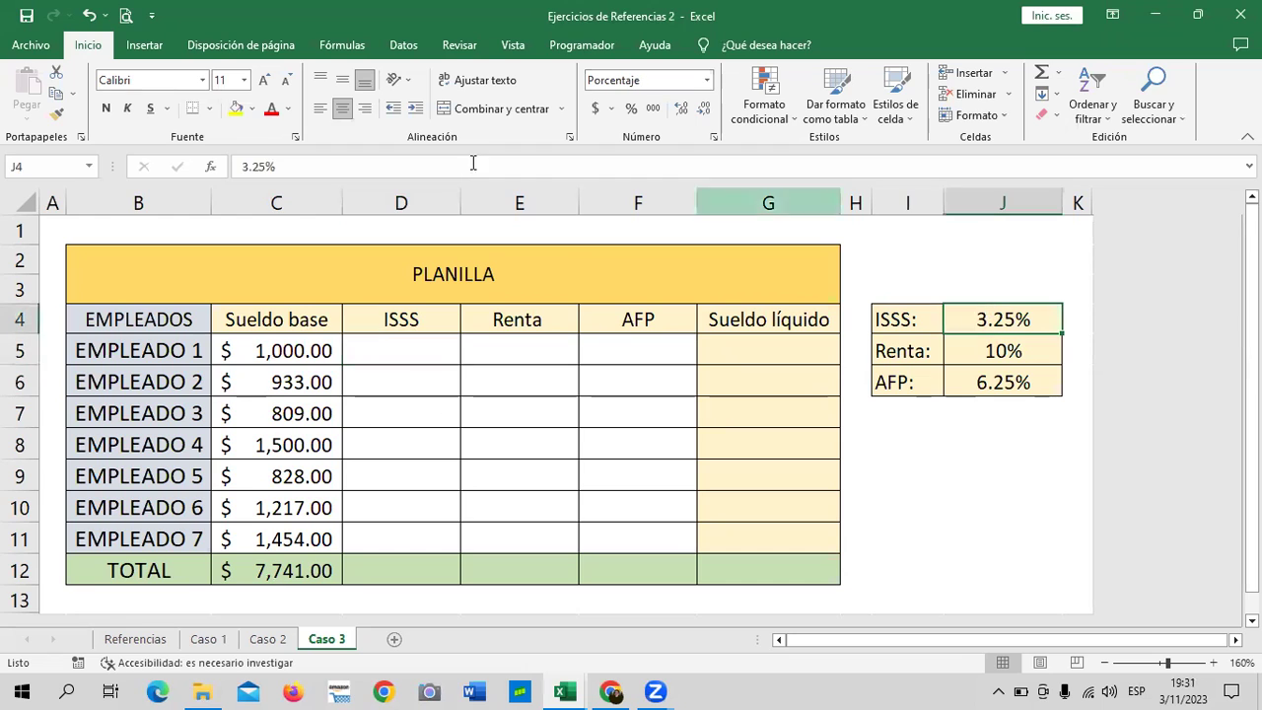
click(270, 168)
key(BackSpace)
key(BackSpace)
key(BackSpace)
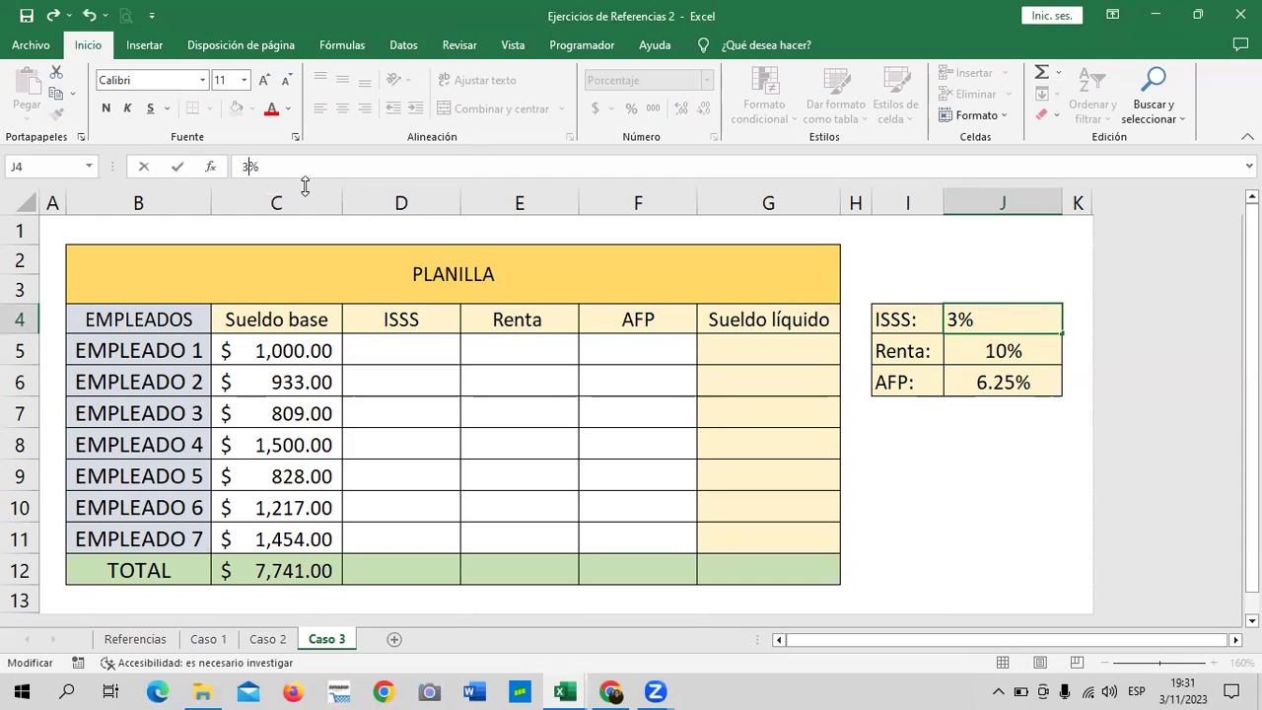
text(.)
key(BackSpace)
key(Return)
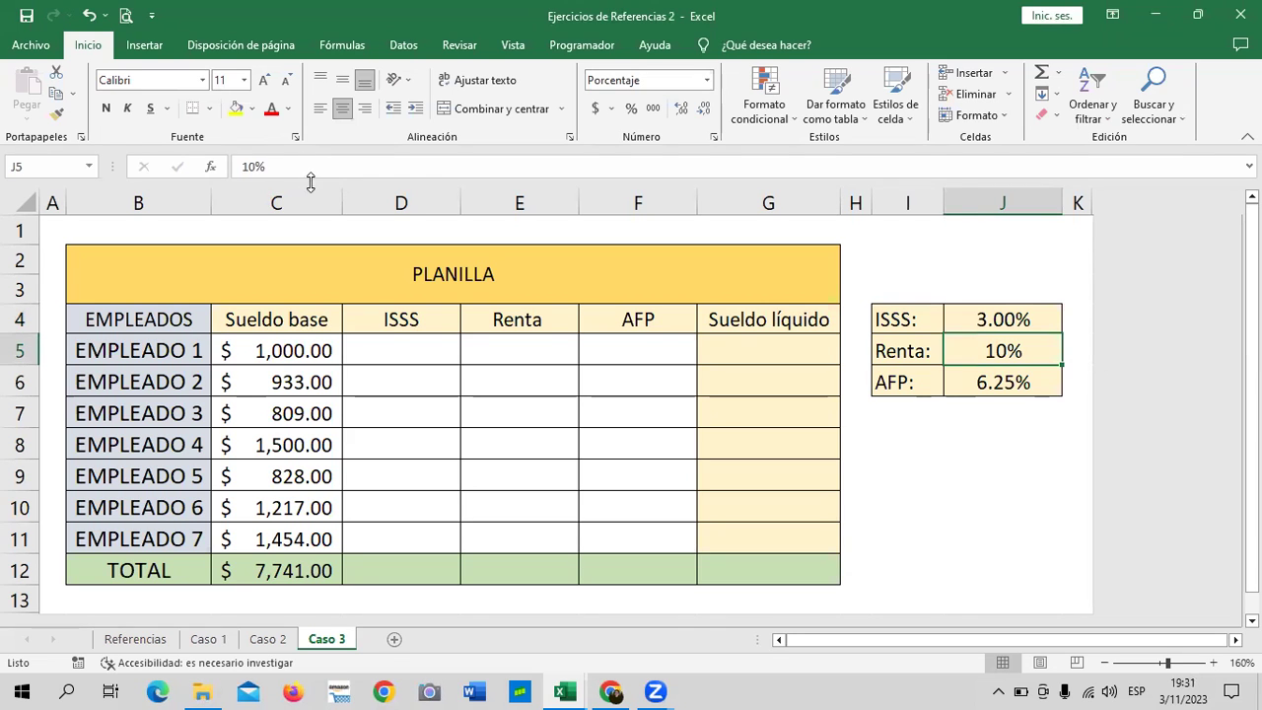
Step: Review the ISSS, Renta and AFP rates in J4, J5 and J6
click(981, 386)
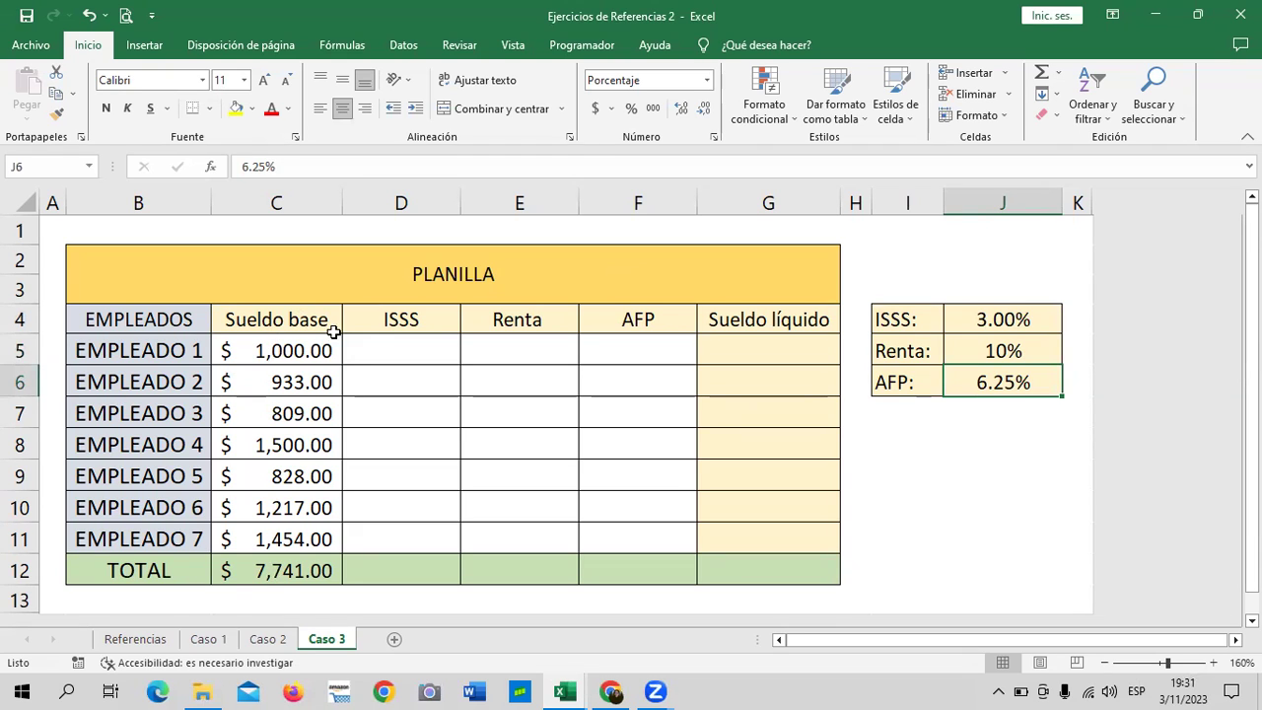
click(984, 314)
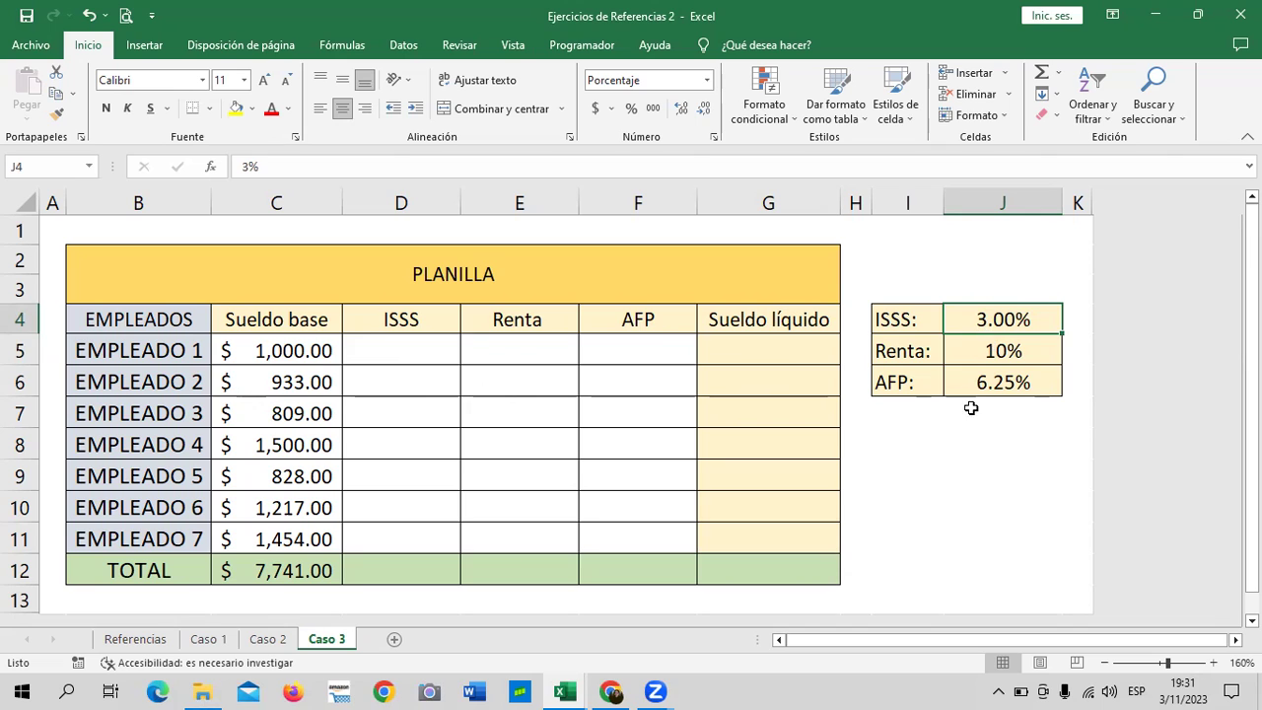
click(974, 344)
click(976, 383)
click(974, 347)
click(976, 316)
click(973, 344)
click(975, 385)
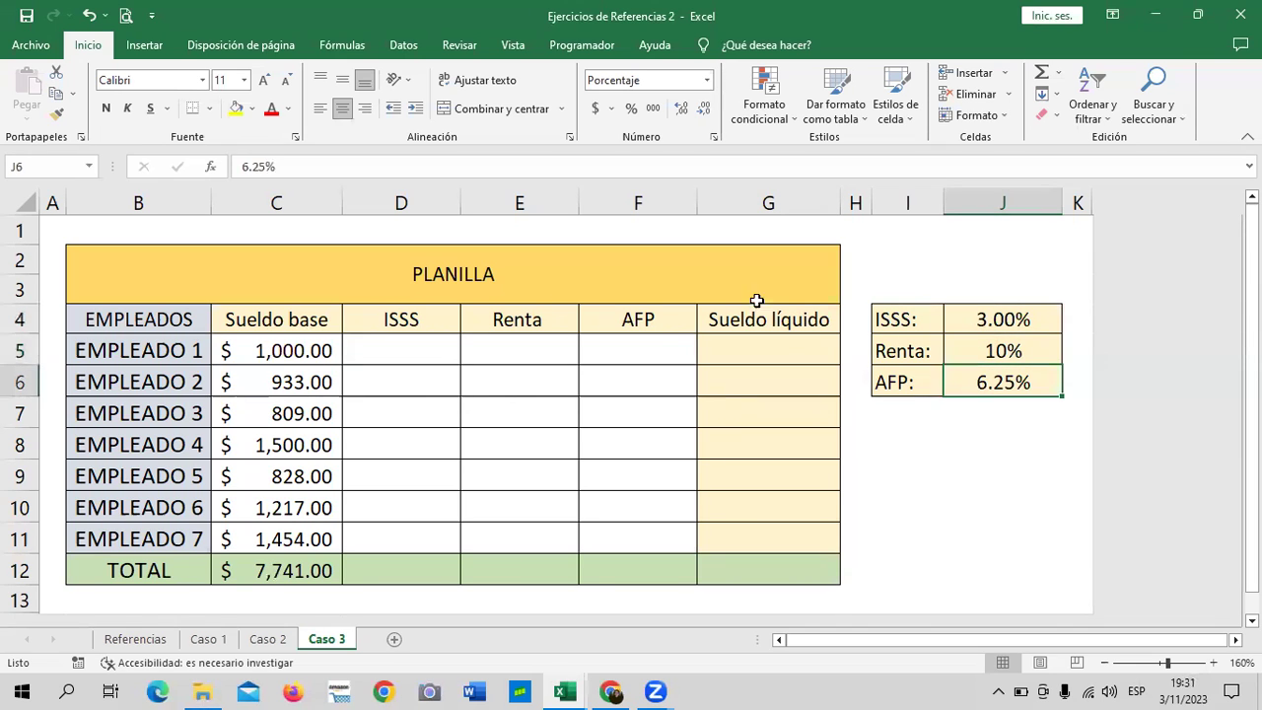
Step: Enter the ISSS formula =C5*J4 in D5
click(375, 349)
text(=)
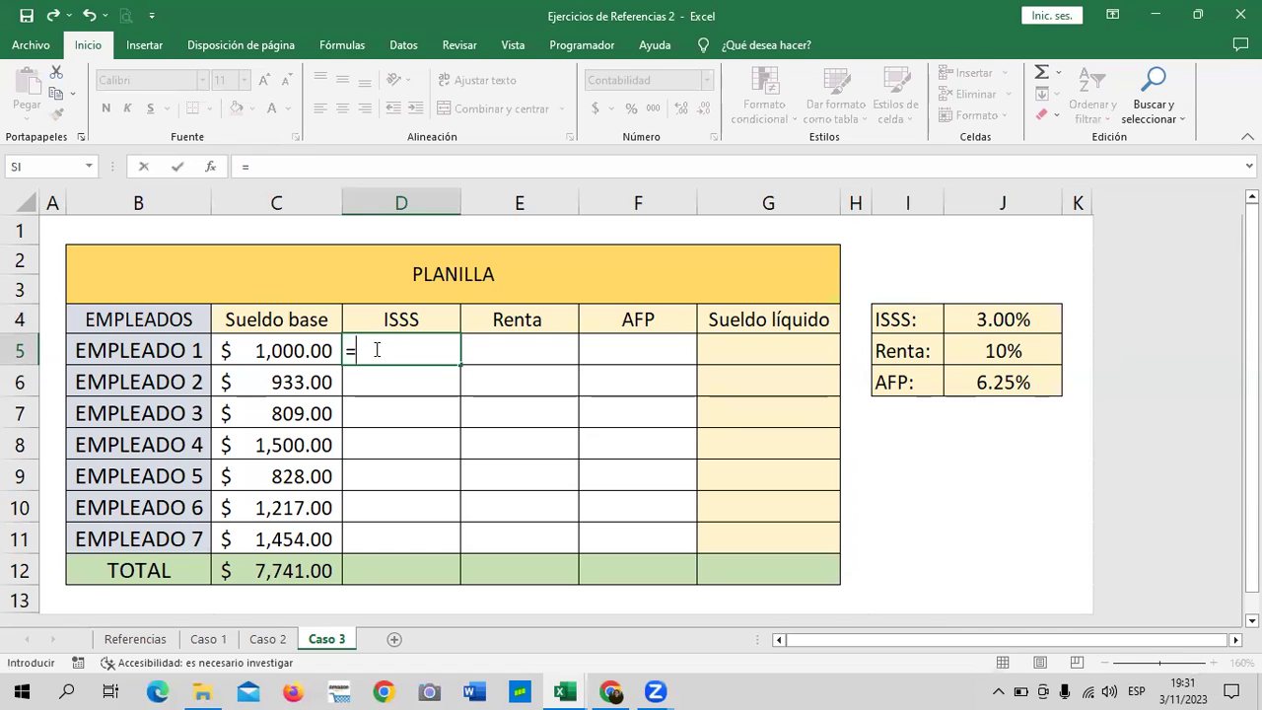
click(300, 347)
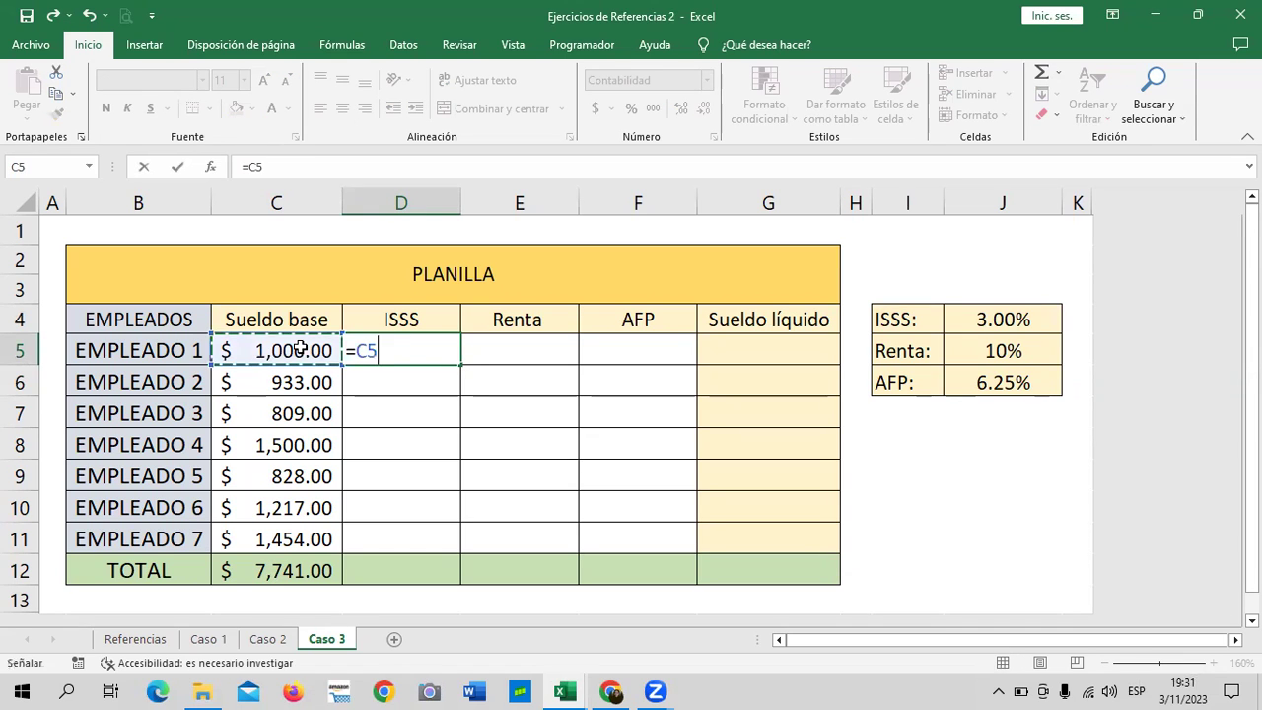
text(*)
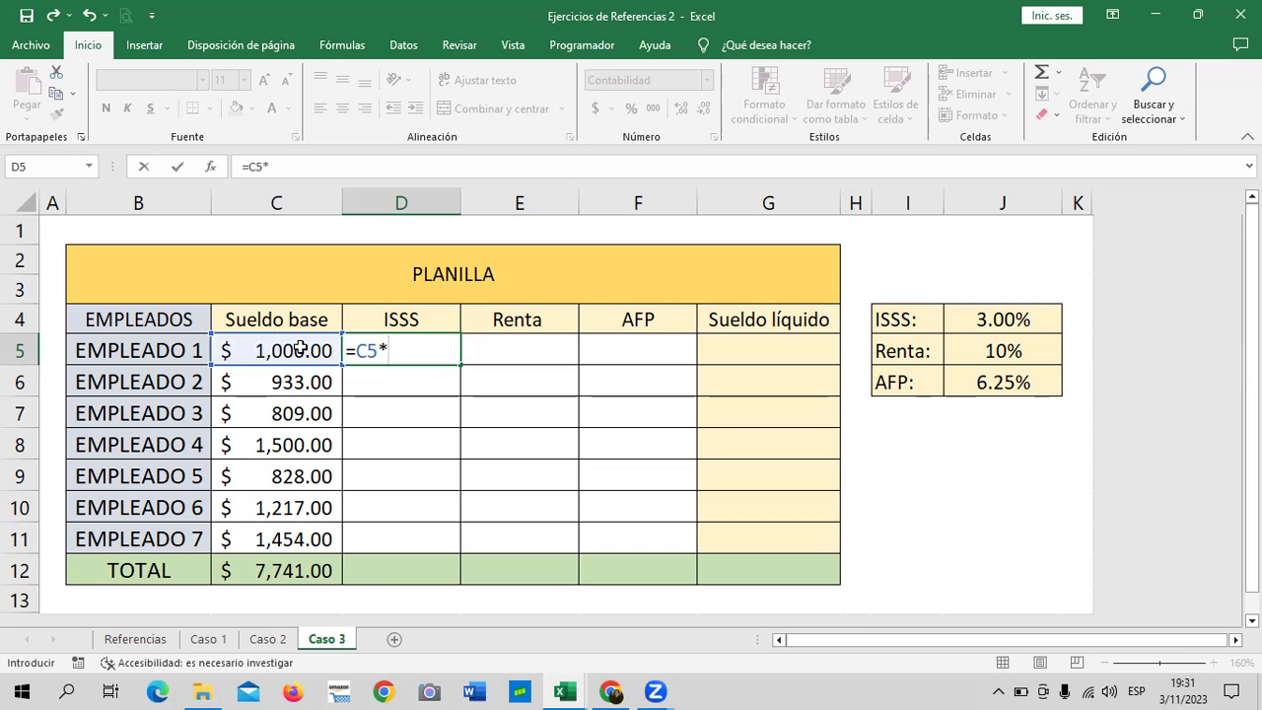
click(987, 322)
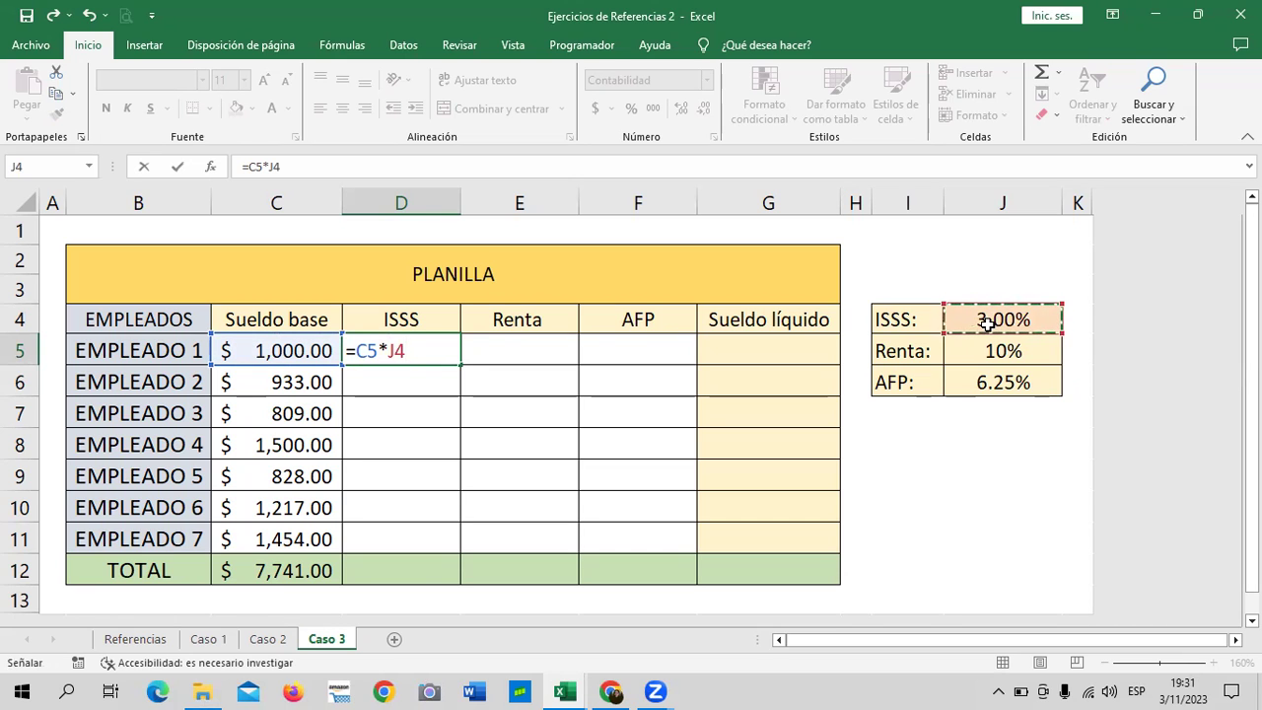
key(Return)
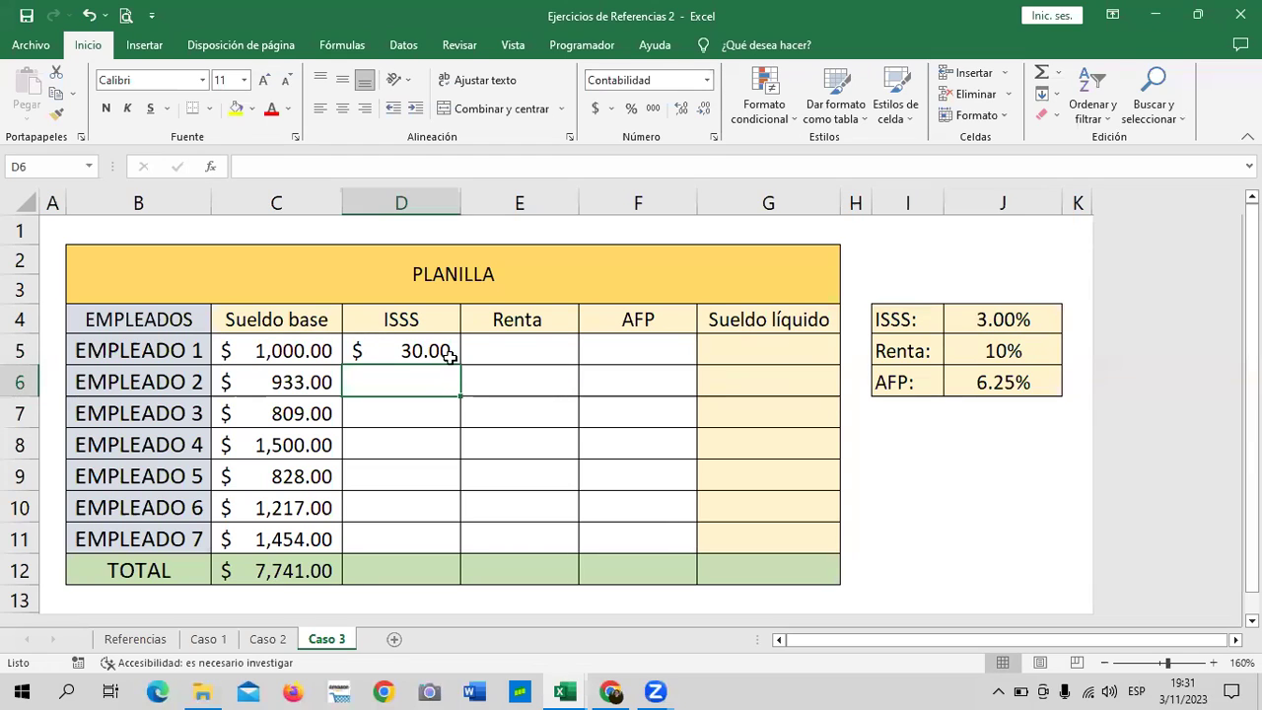
Step: Fill D5 down to D11 and inspect D11's shifted formula =C11*J10
click(404, 343)
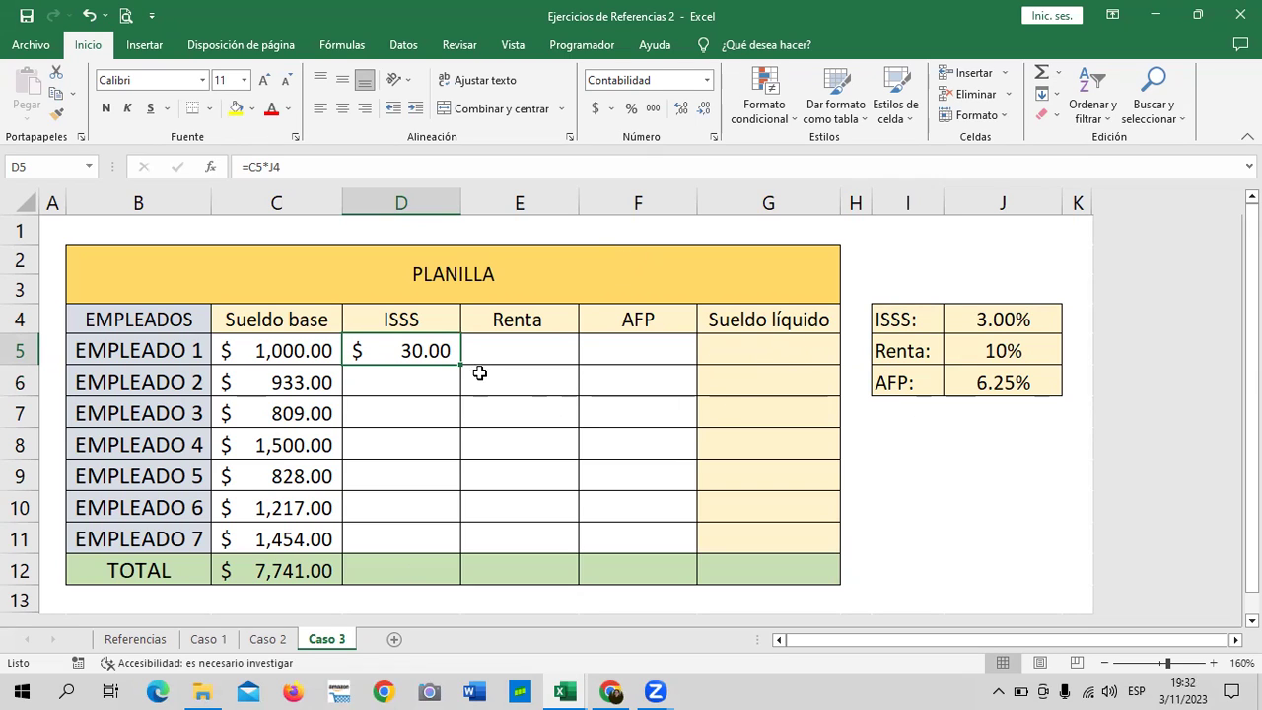
drag(462, 366, 459, 551)
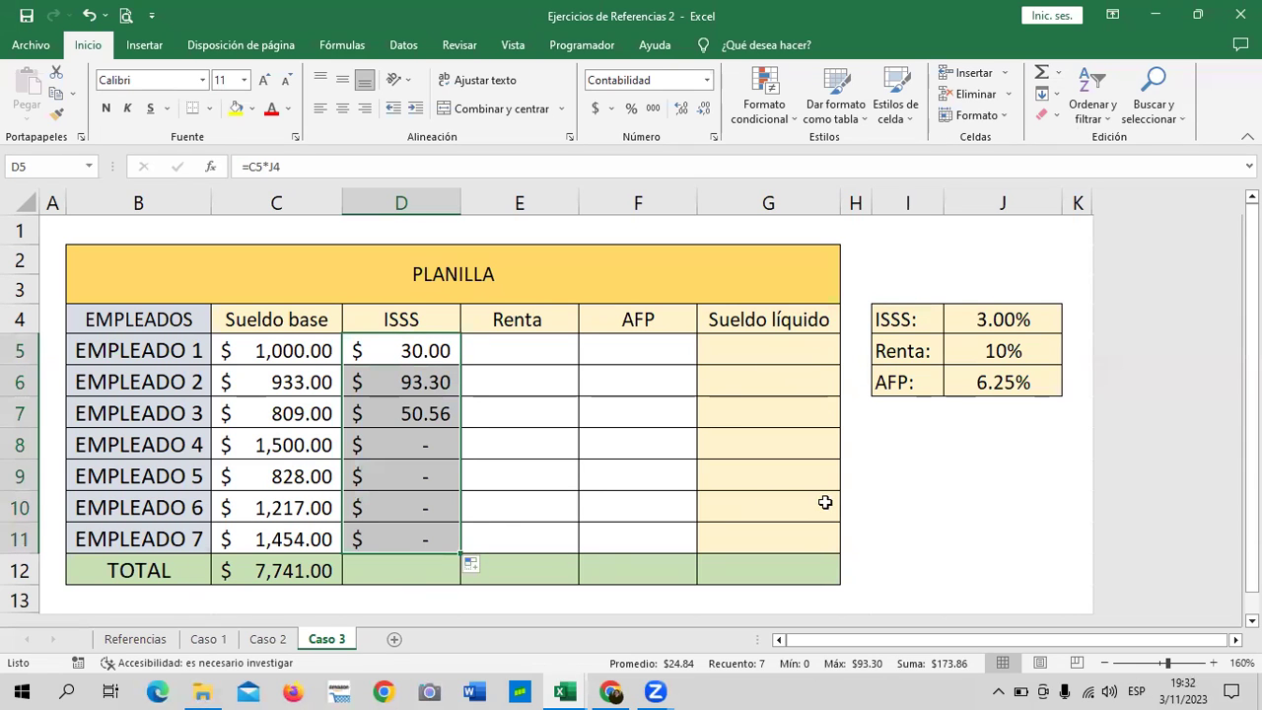
click(879, 501)
click(416, 544)
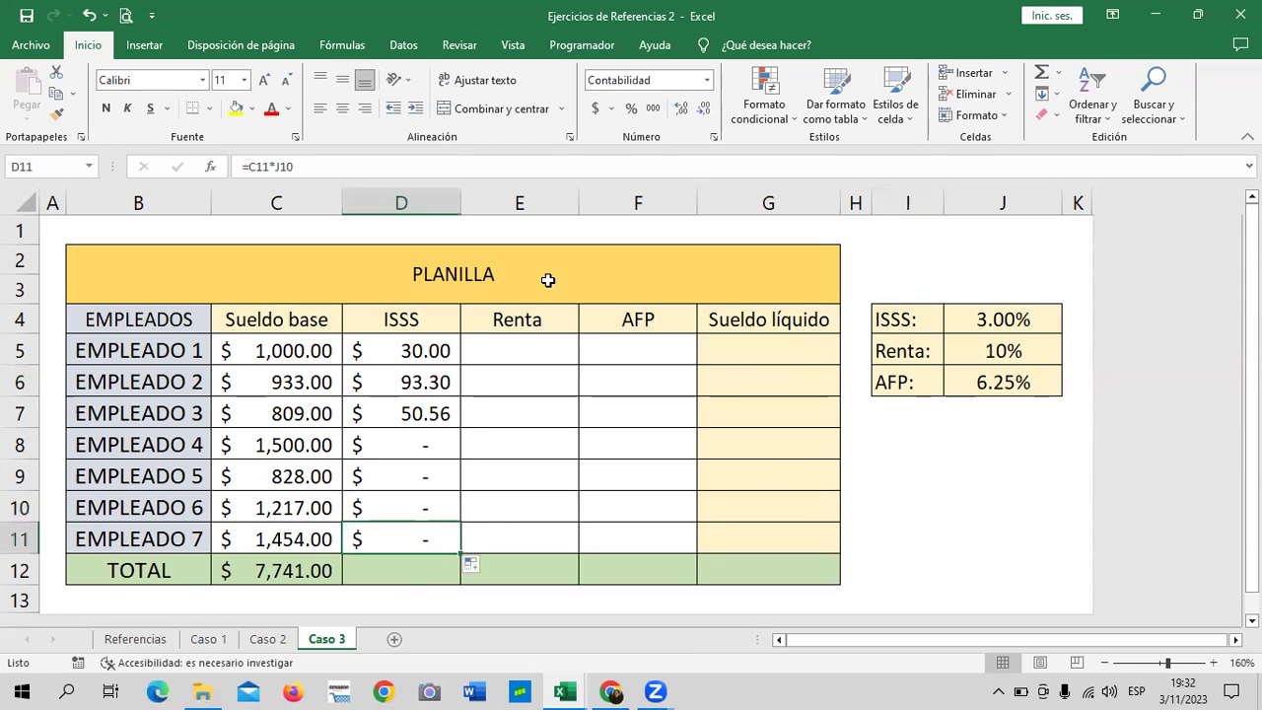
click(479, 167)
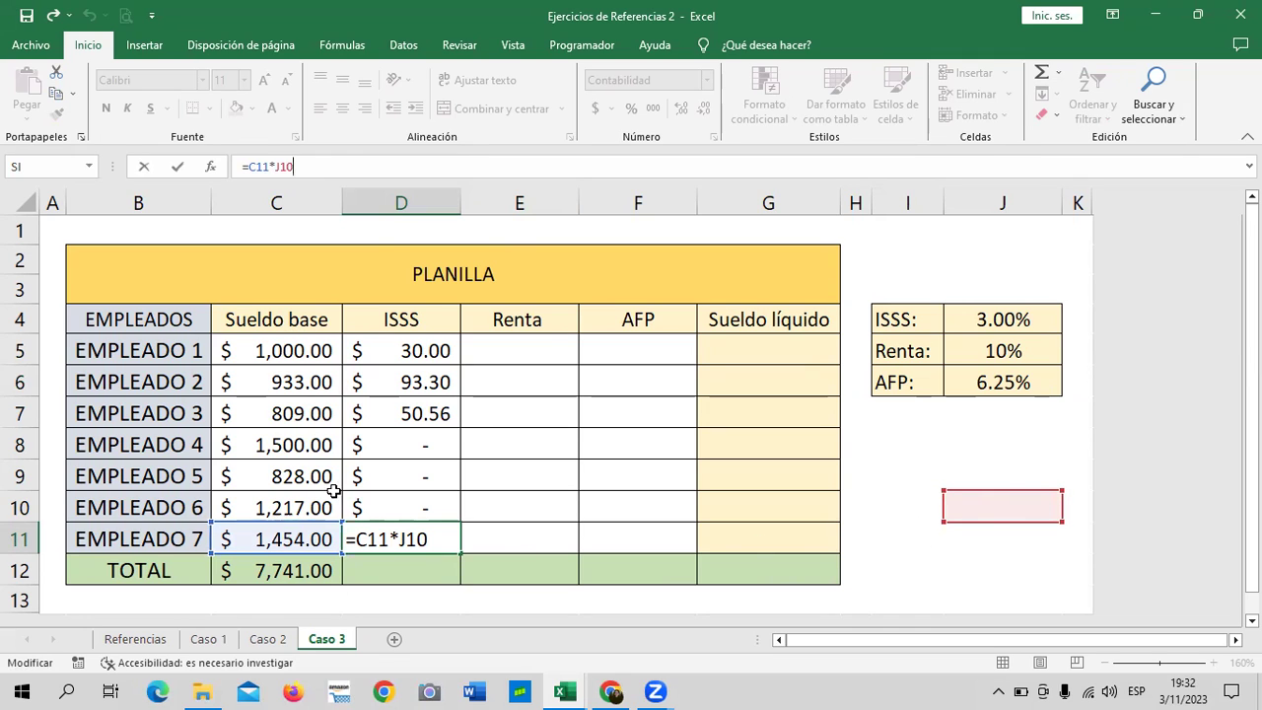
key(Return)
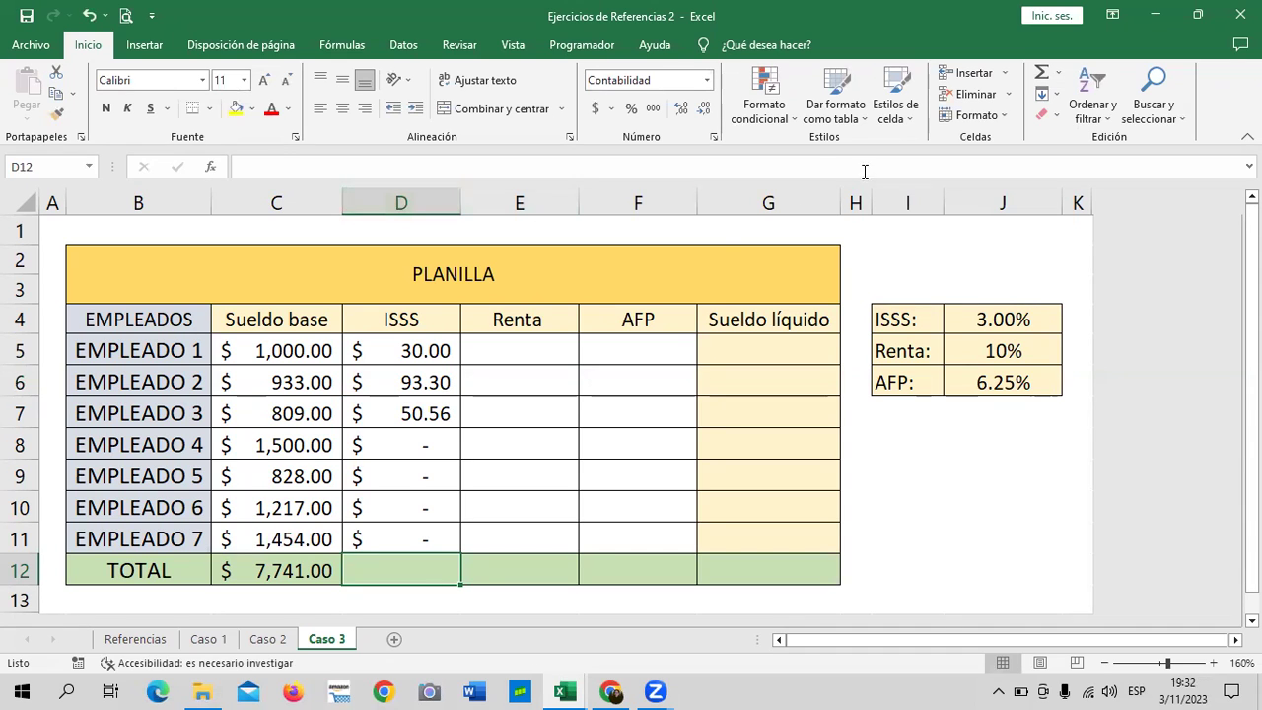
click(426, 345)
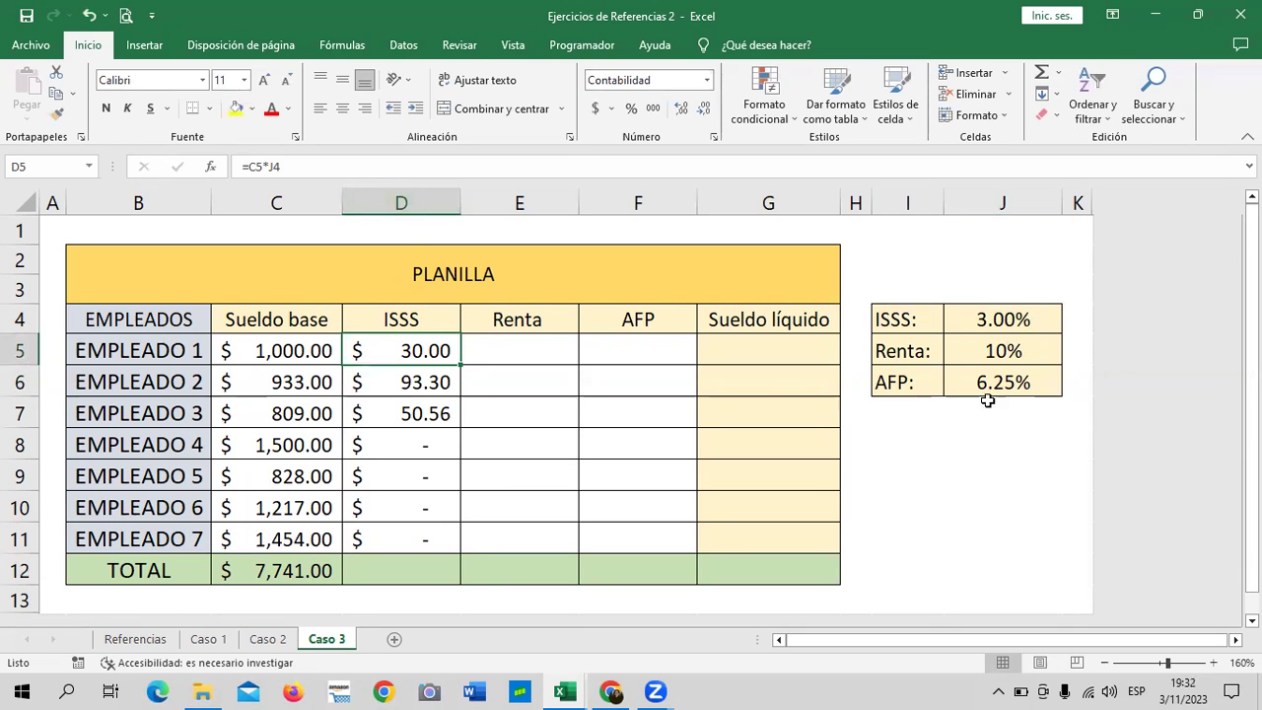
Step: Clear the wrong ISSS results in D5:D11 and begin D5's formula as =C5*J4
drag(415, 345, 426, 539)
key(Delete)
click(595, 442)
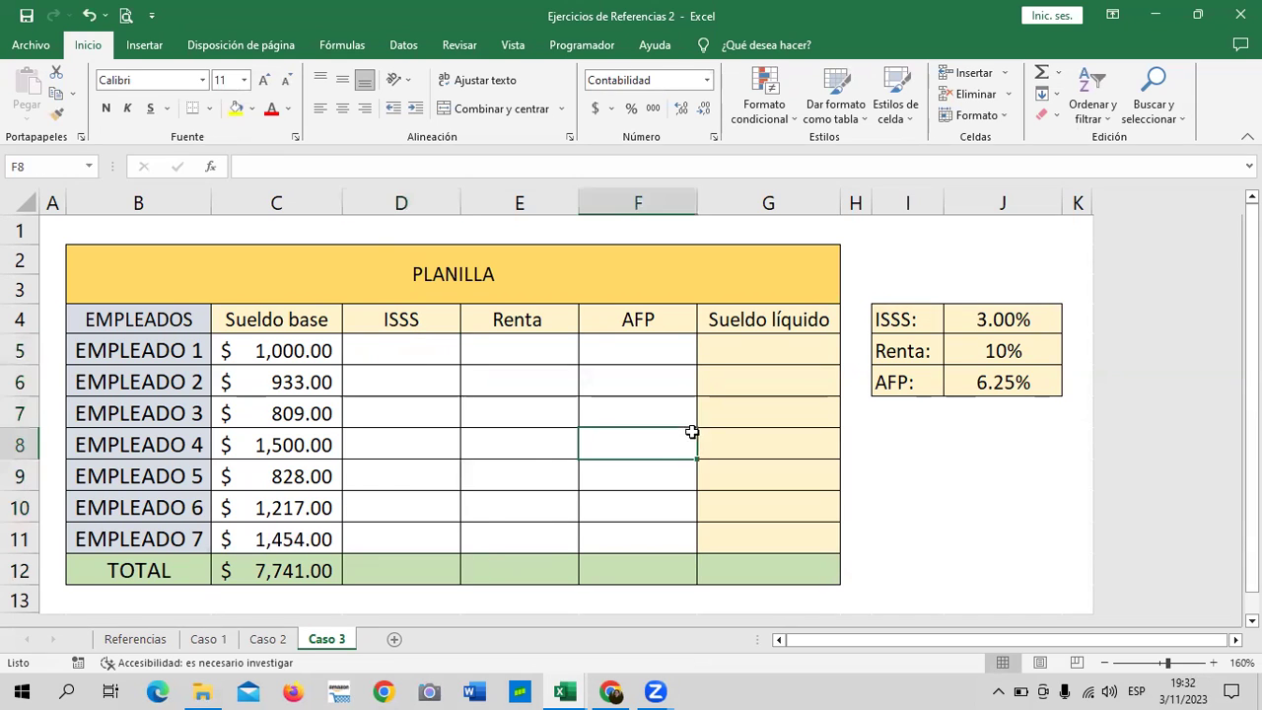
click(405, 347)
text(=)
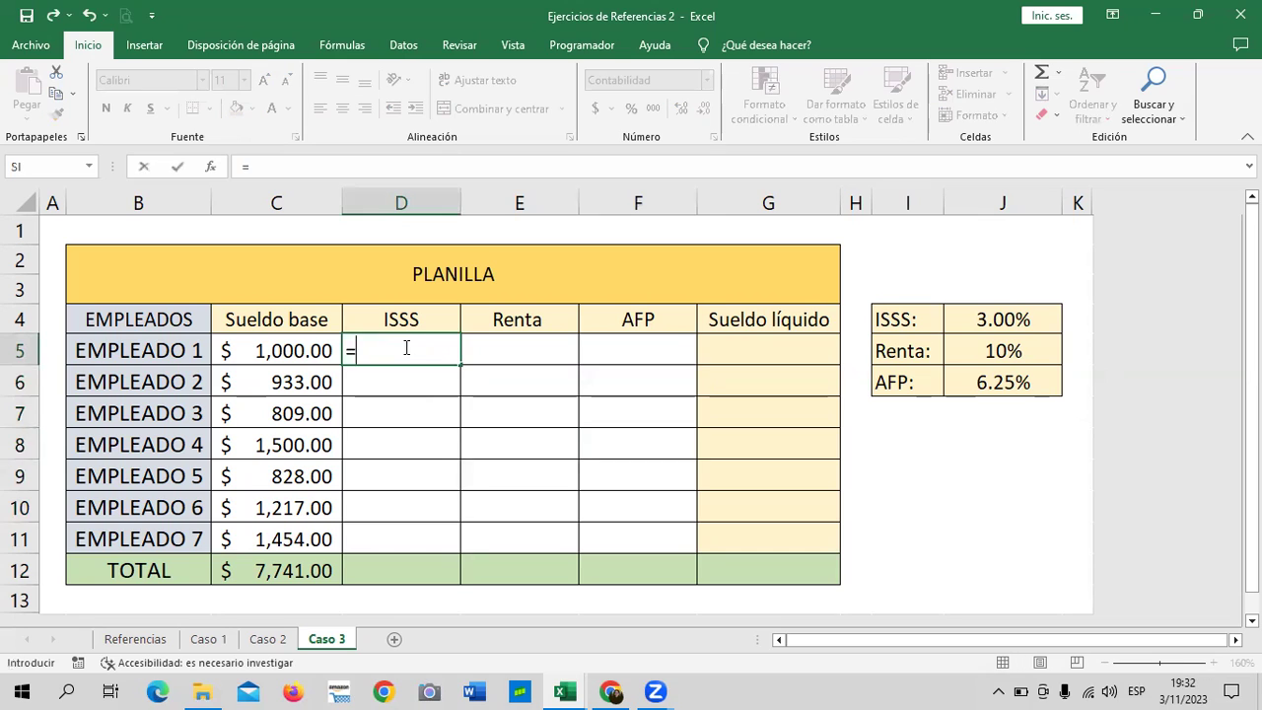
click(276, 357)
text(*)
click(1006, 320)
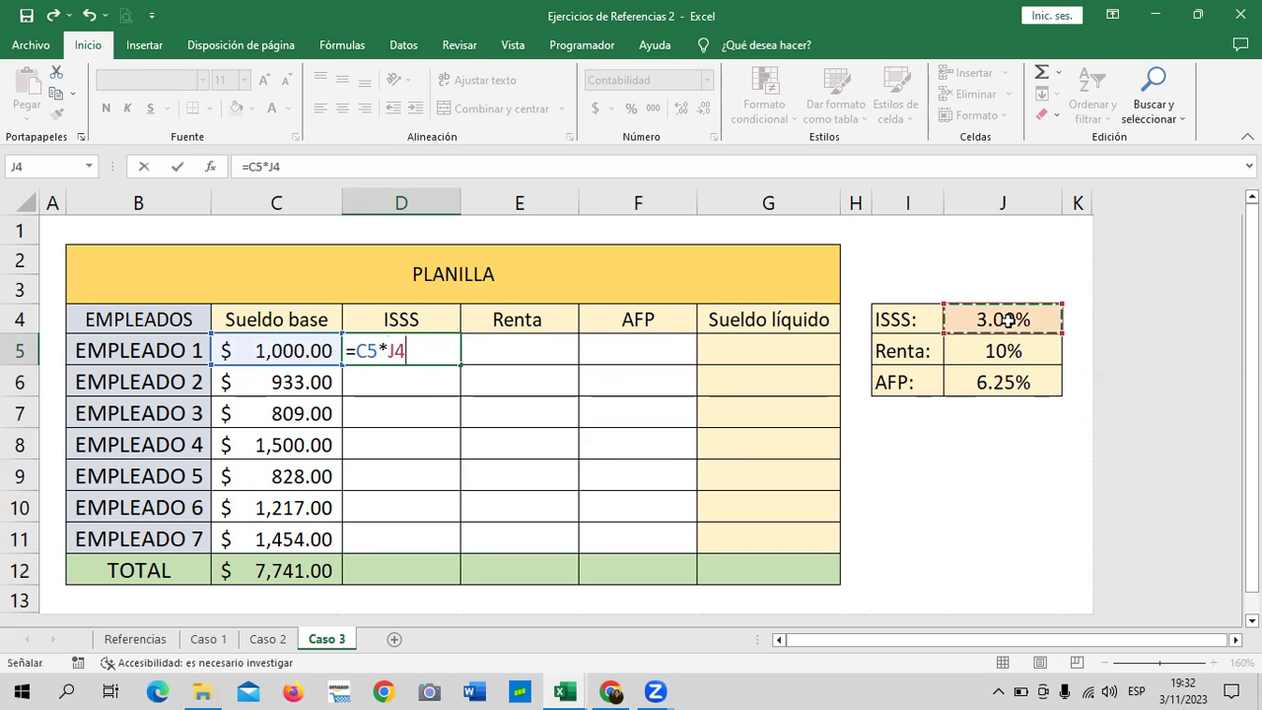
Step: Anchor the rate so D5 holds =C5*$J$4, fixing a malformed reference after an error
click(269, 166)
text($)
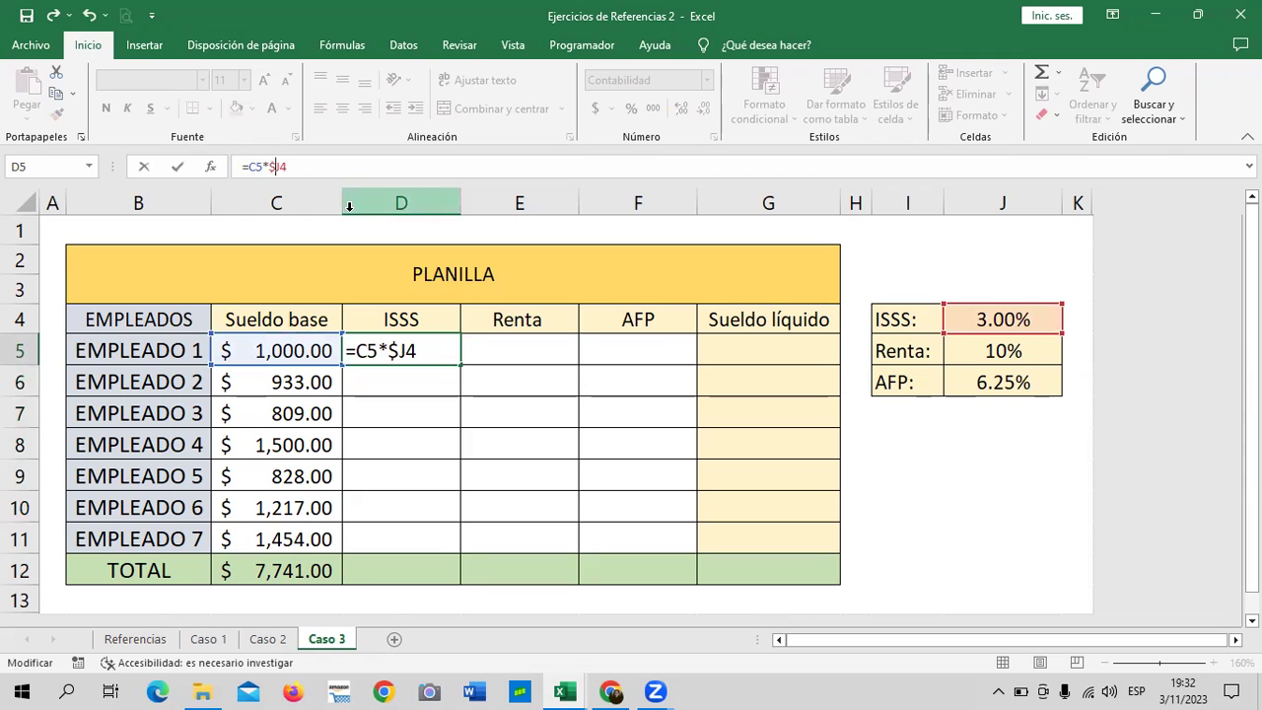
click(299, 173)
text($)
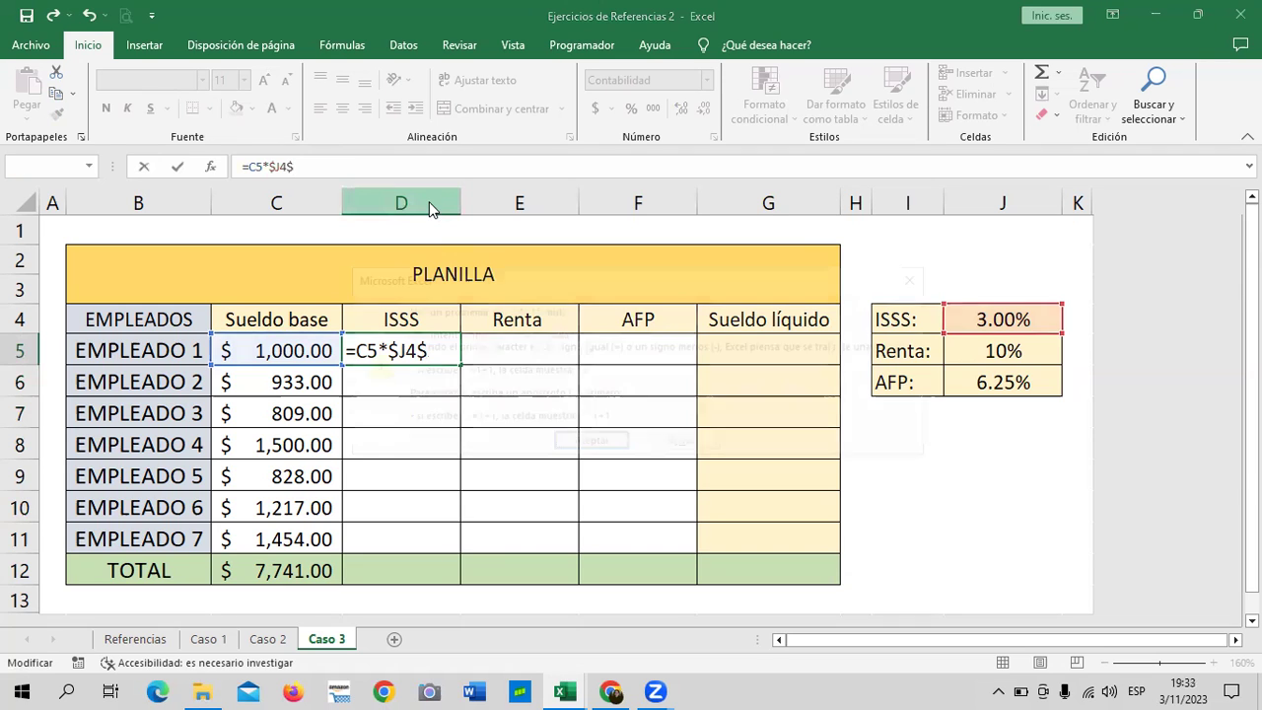
key(Return)
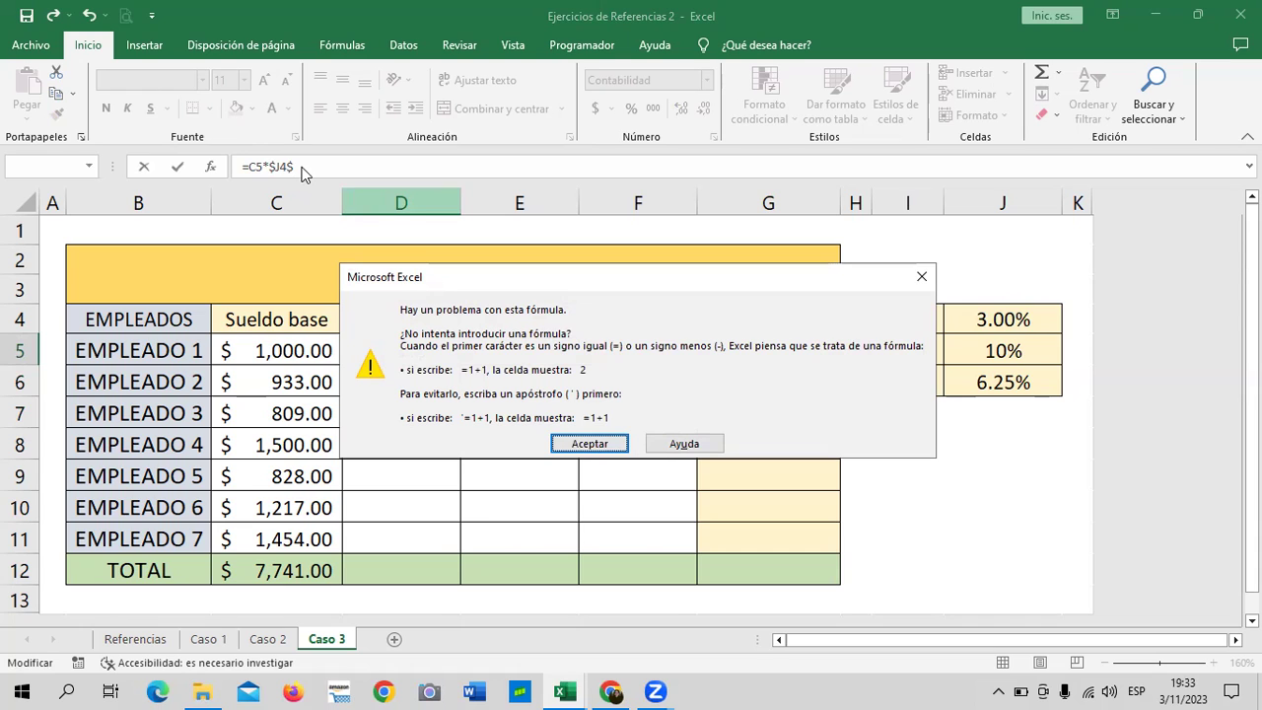
click(587, 445)
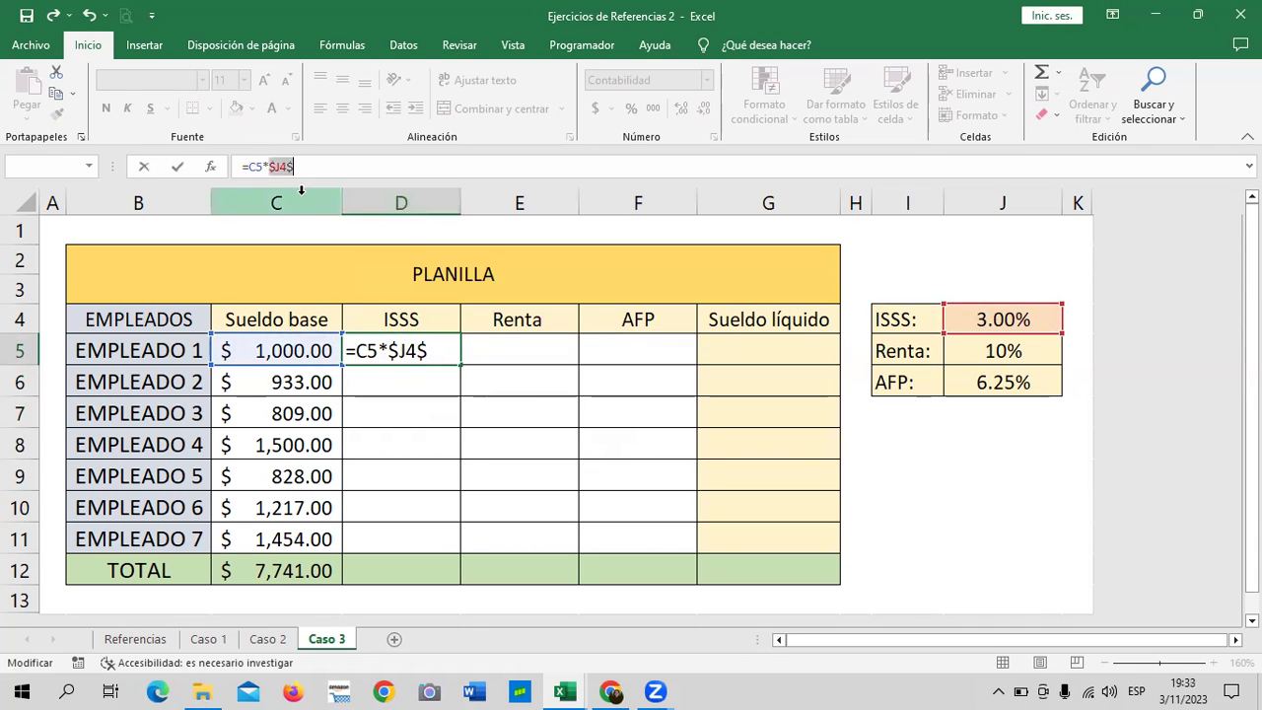
key(BackSpace)
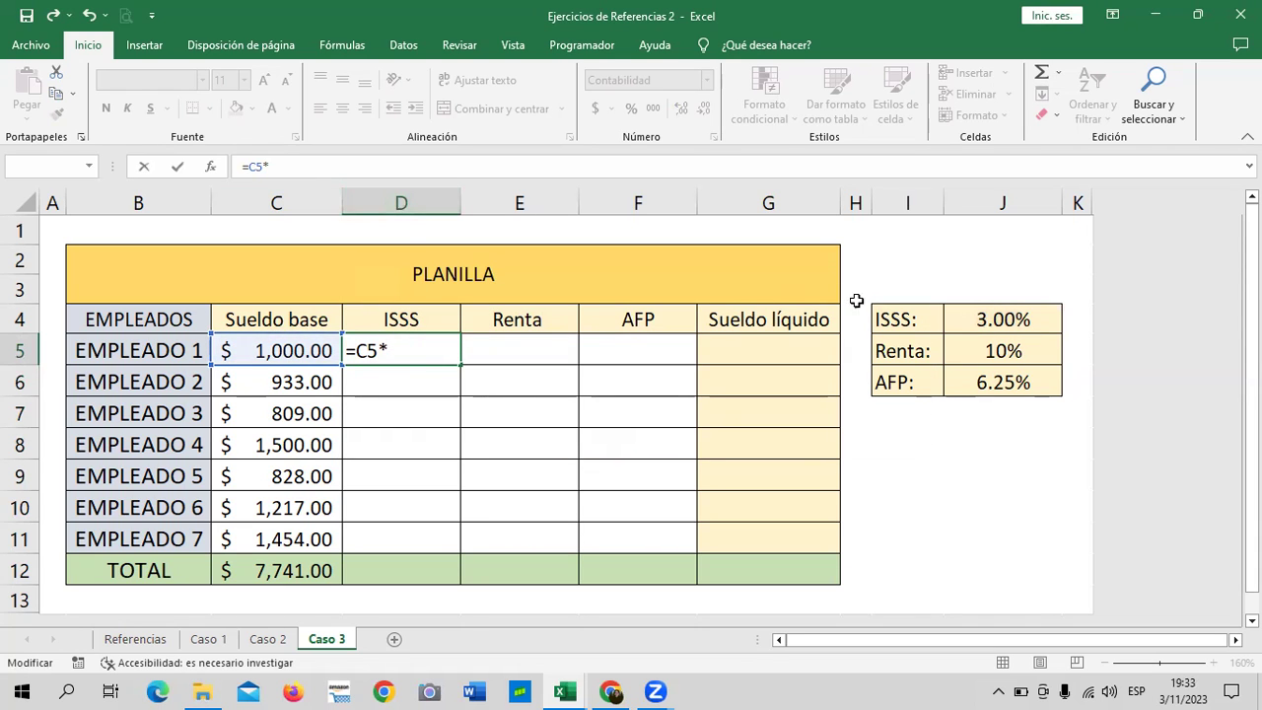
click(980, 313)
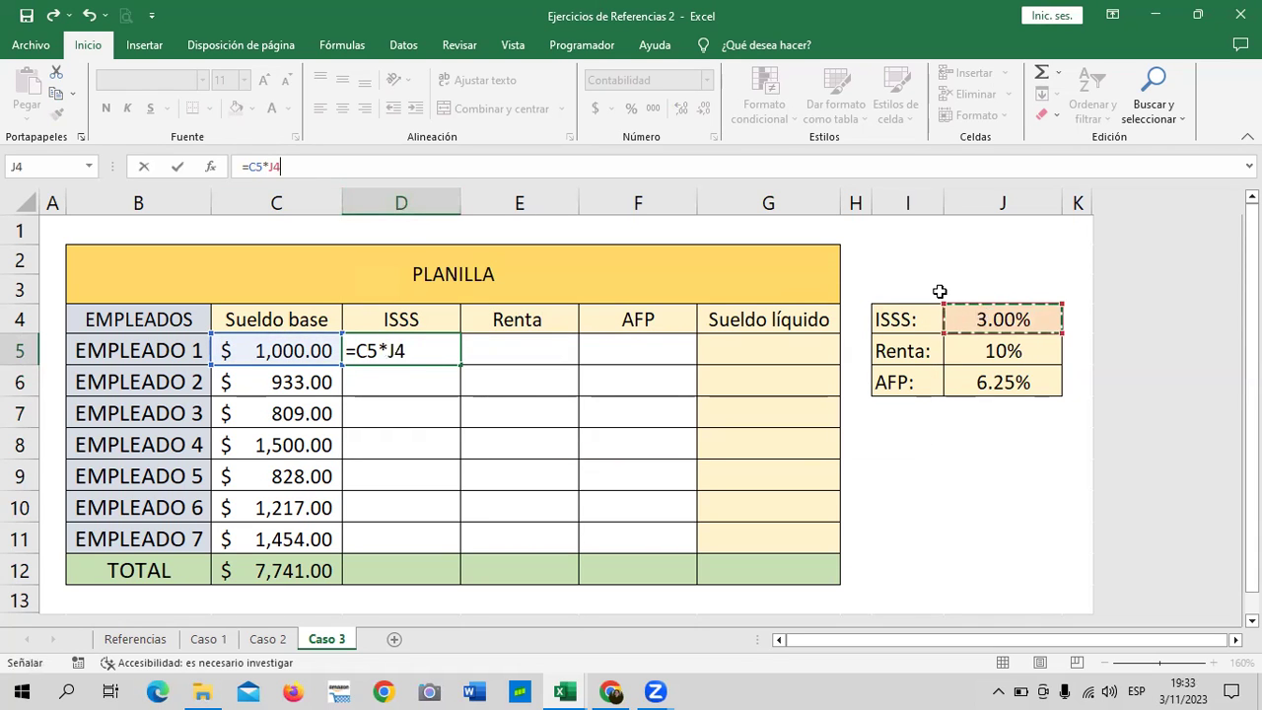
click(270, 166)
text($J)
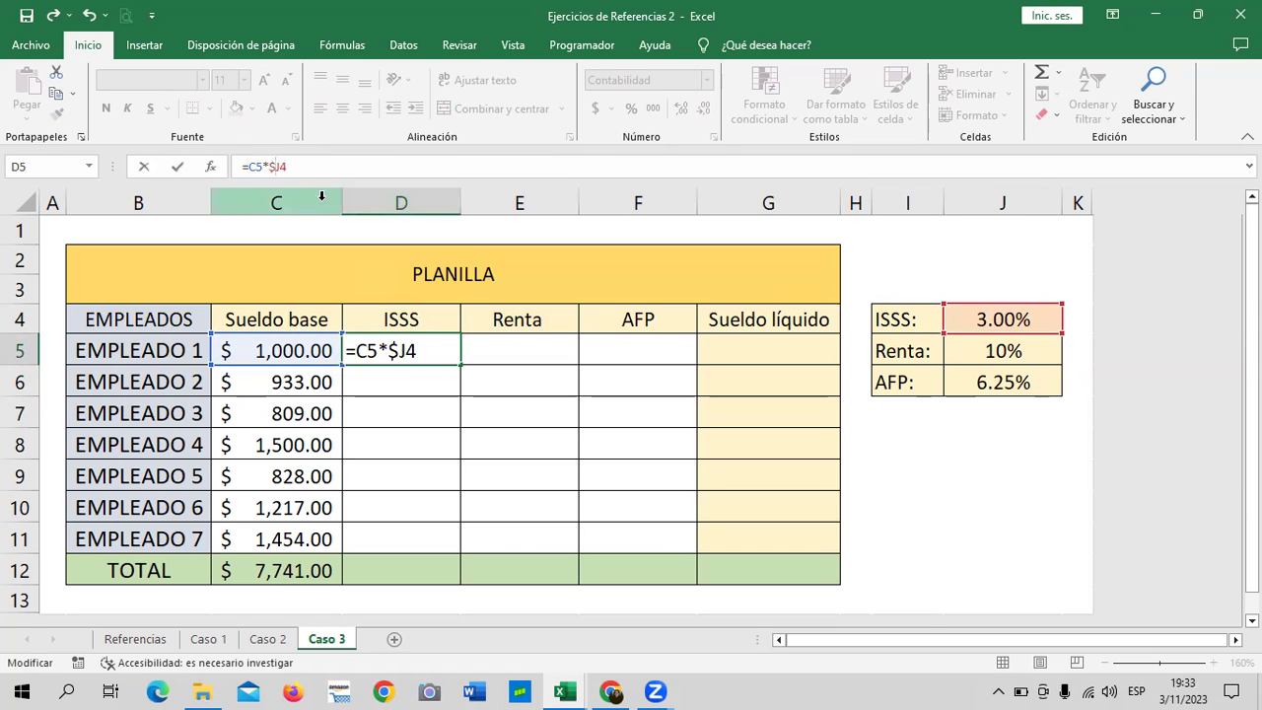
text($)
key(Return)
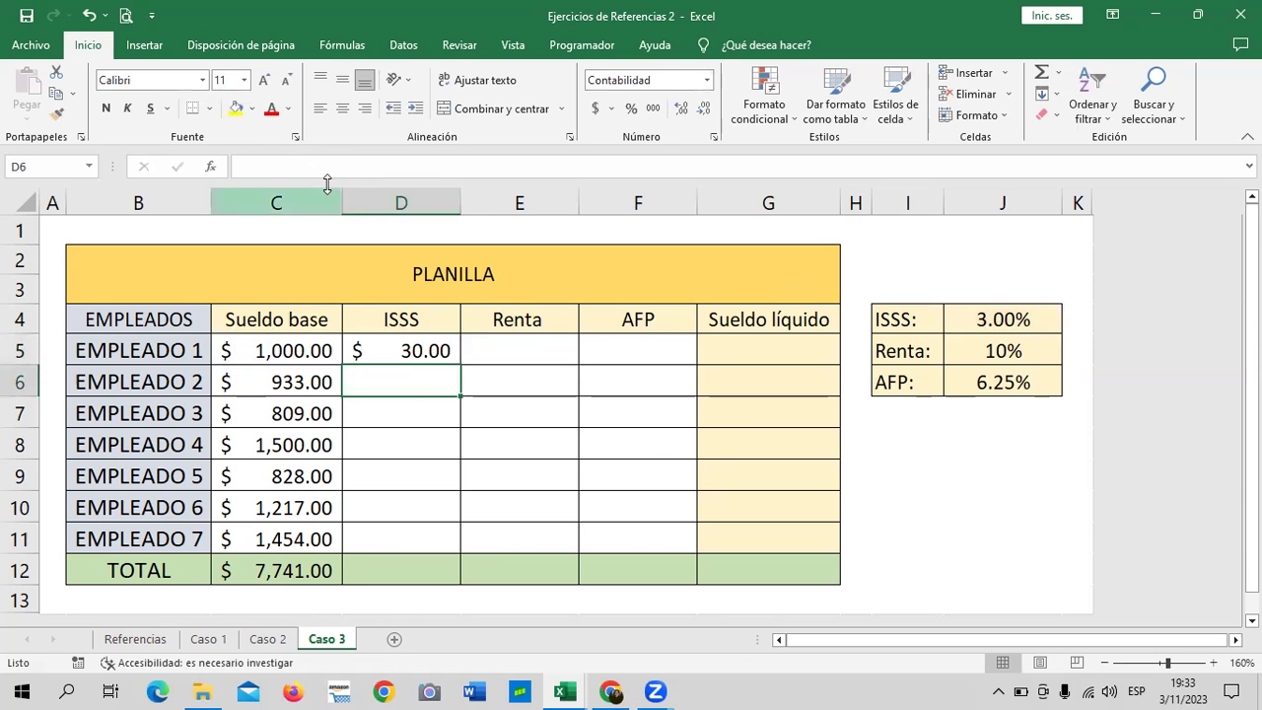
Step: Fill =C5*$J$4 down to D11 and verify D11 still points to $J$4
click(411, 350)
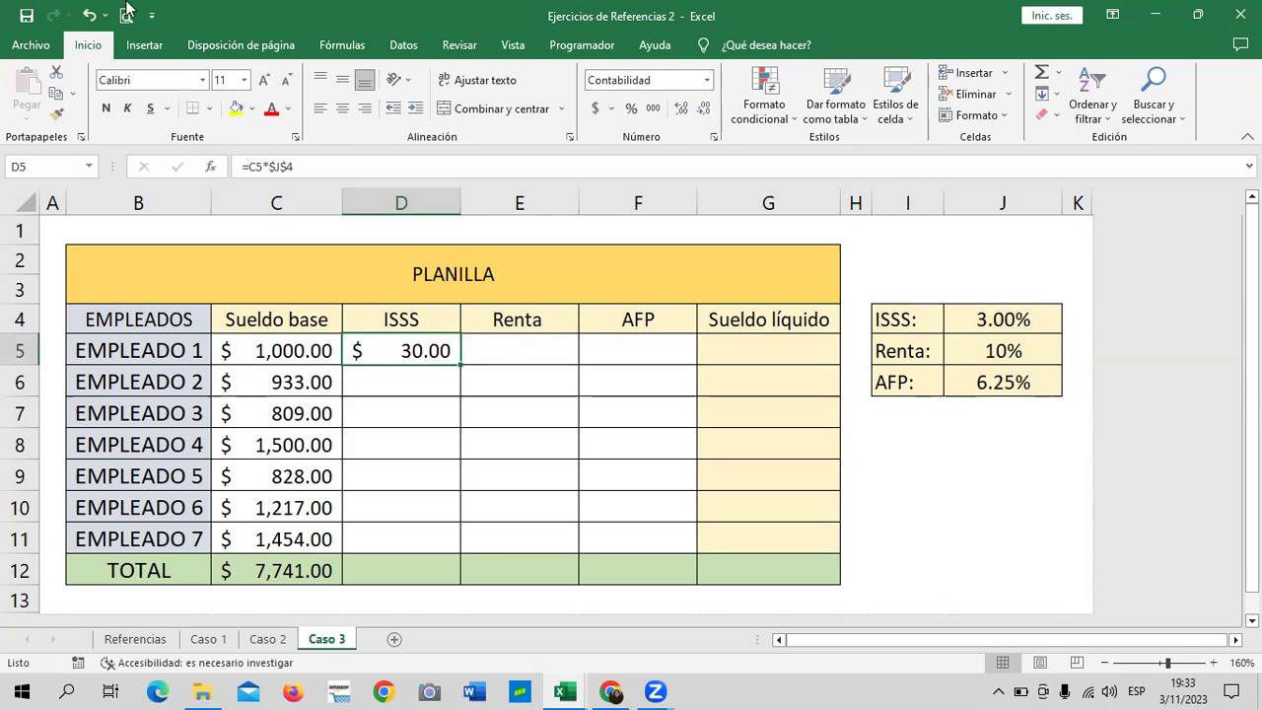
drag(460, 365, 473, 547)
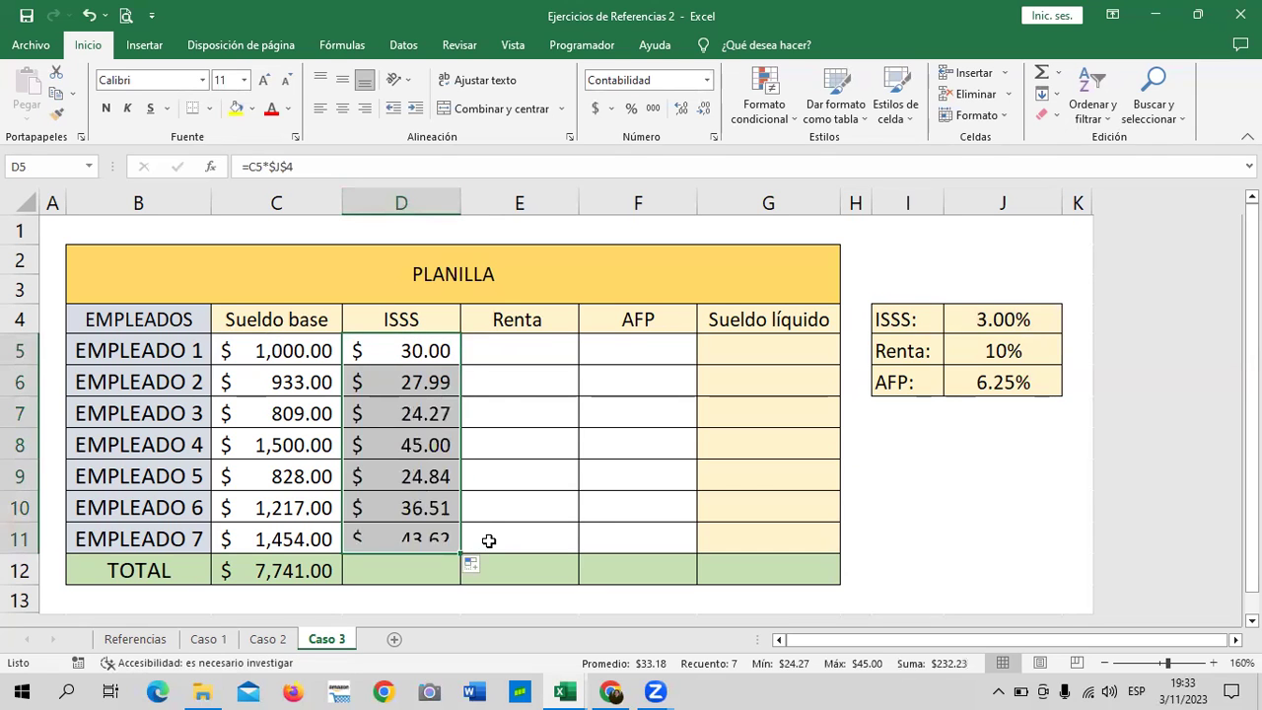
click(594, 520)
click(431, 542)
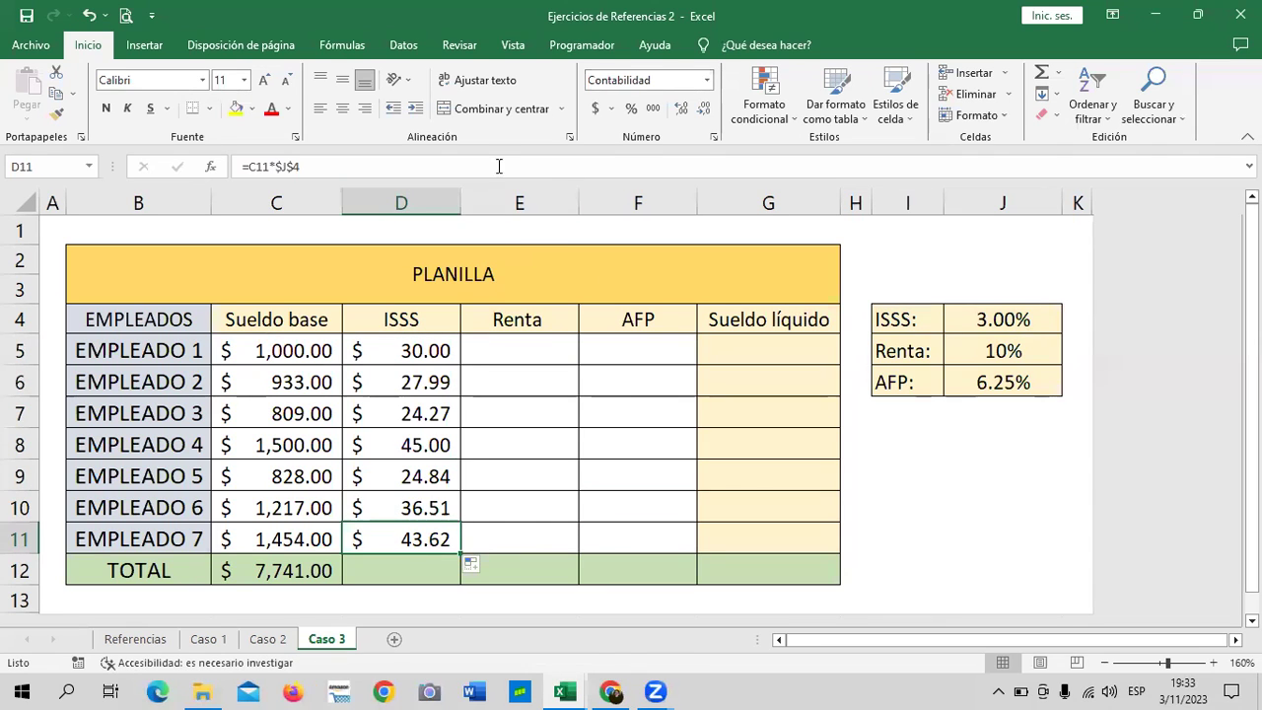
key(F2)
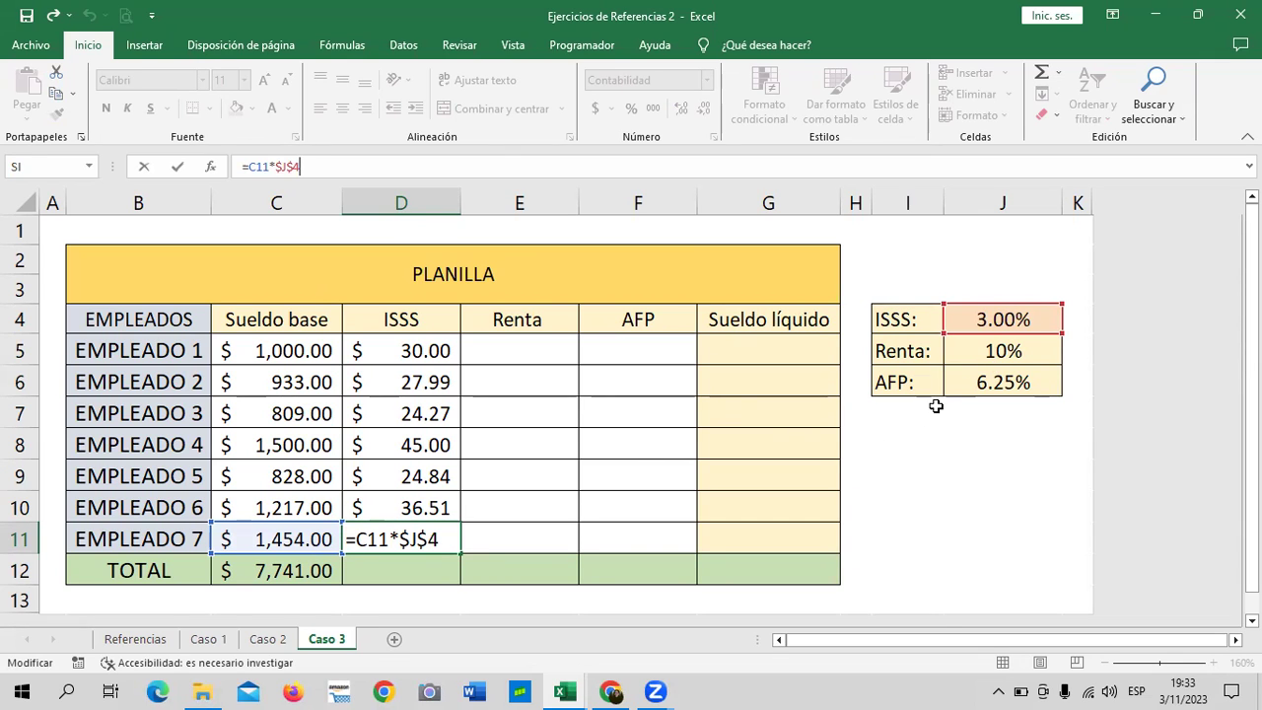
key(Return)
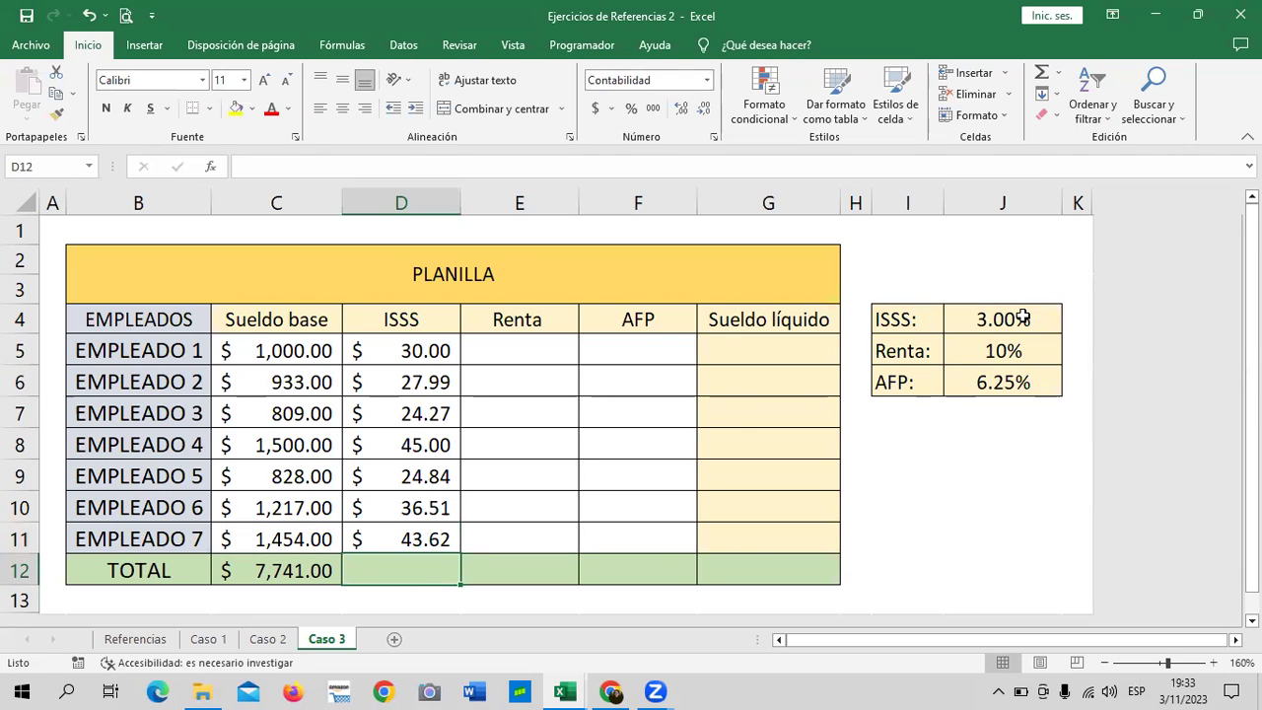
click(1018, 316)
click(415, 357)
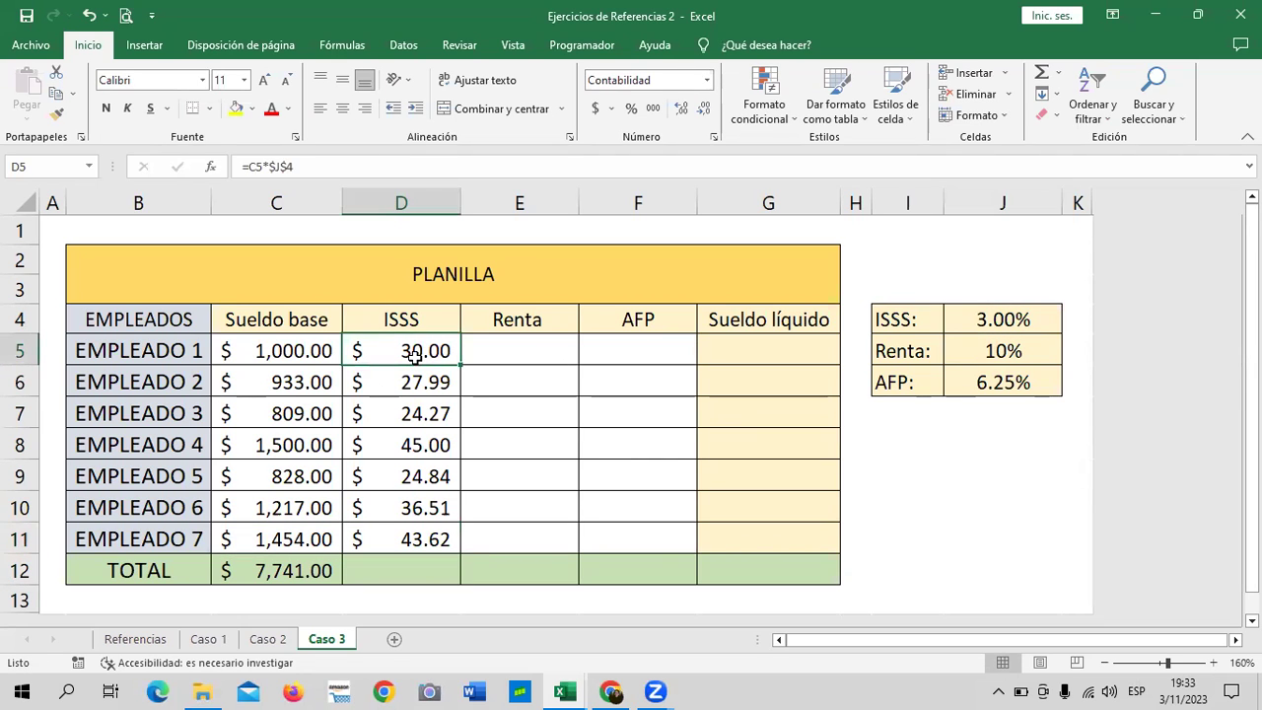
Step: Enter the Renta formula =C5*$J$5 in E5
click(536, 351)
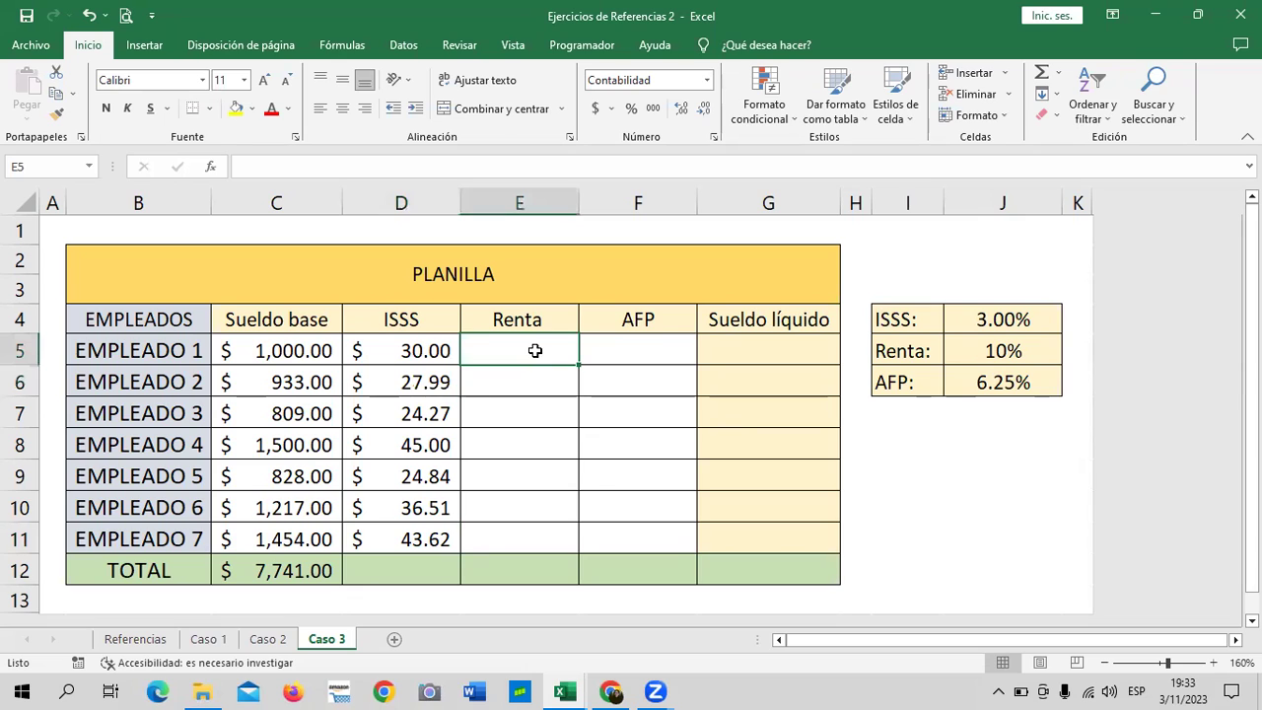
text(=)
click(299, 343)
text(*)
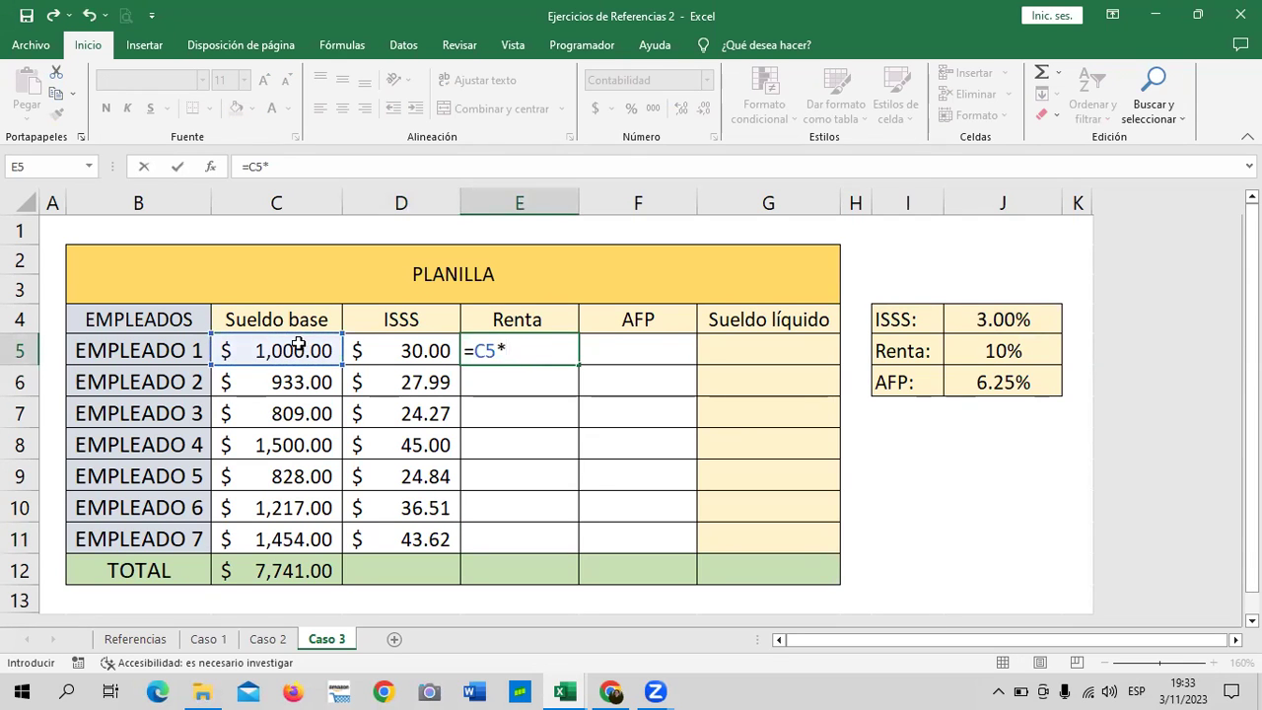
click(994, 353)
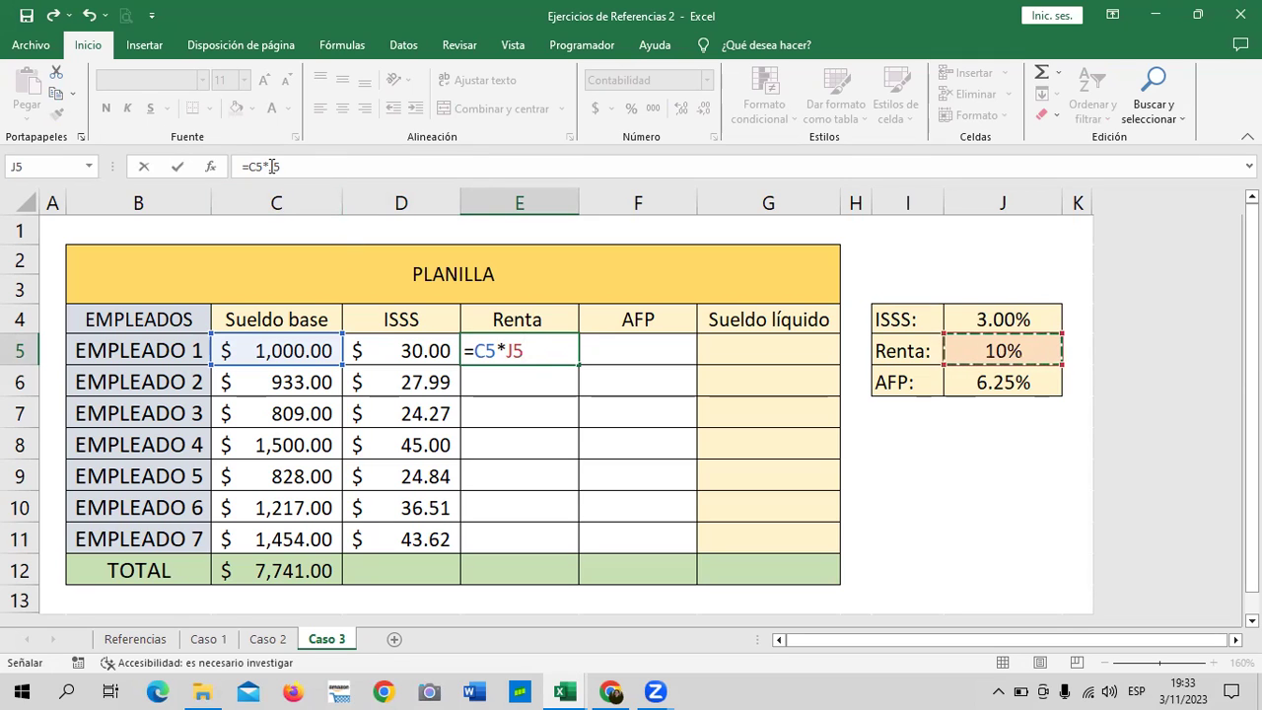
click(266, 167)
text($)
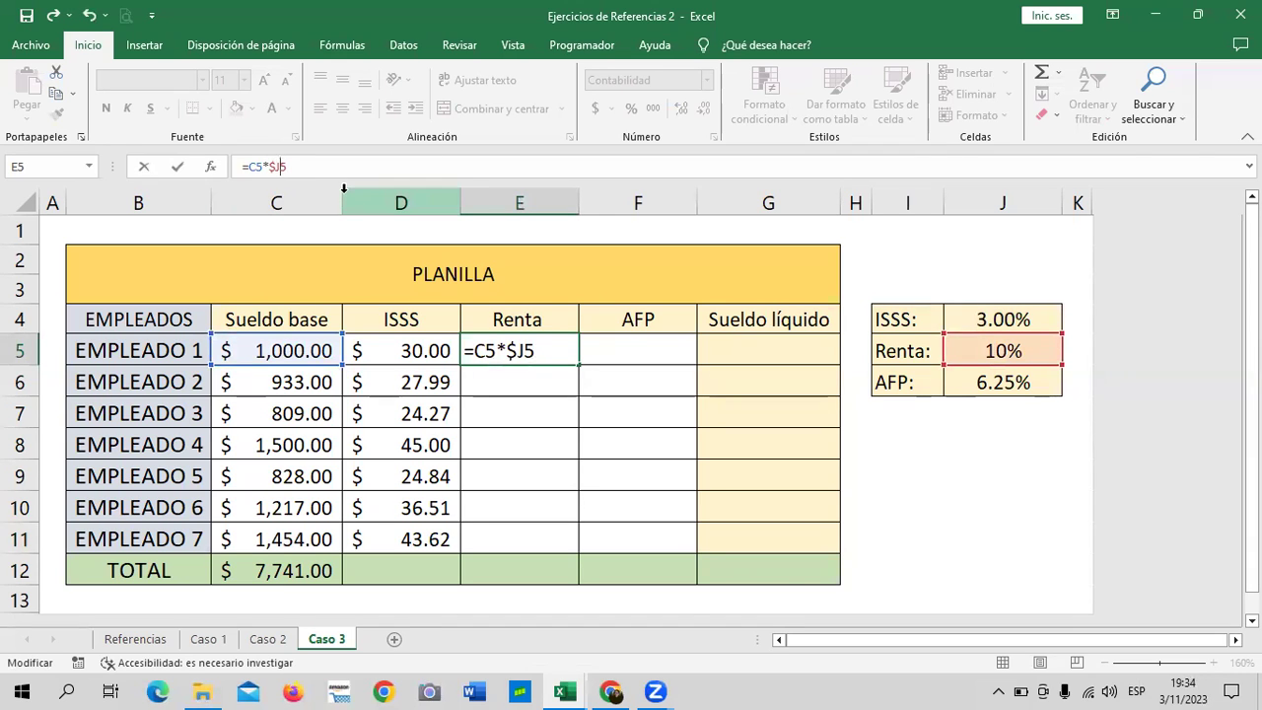
key(Return)
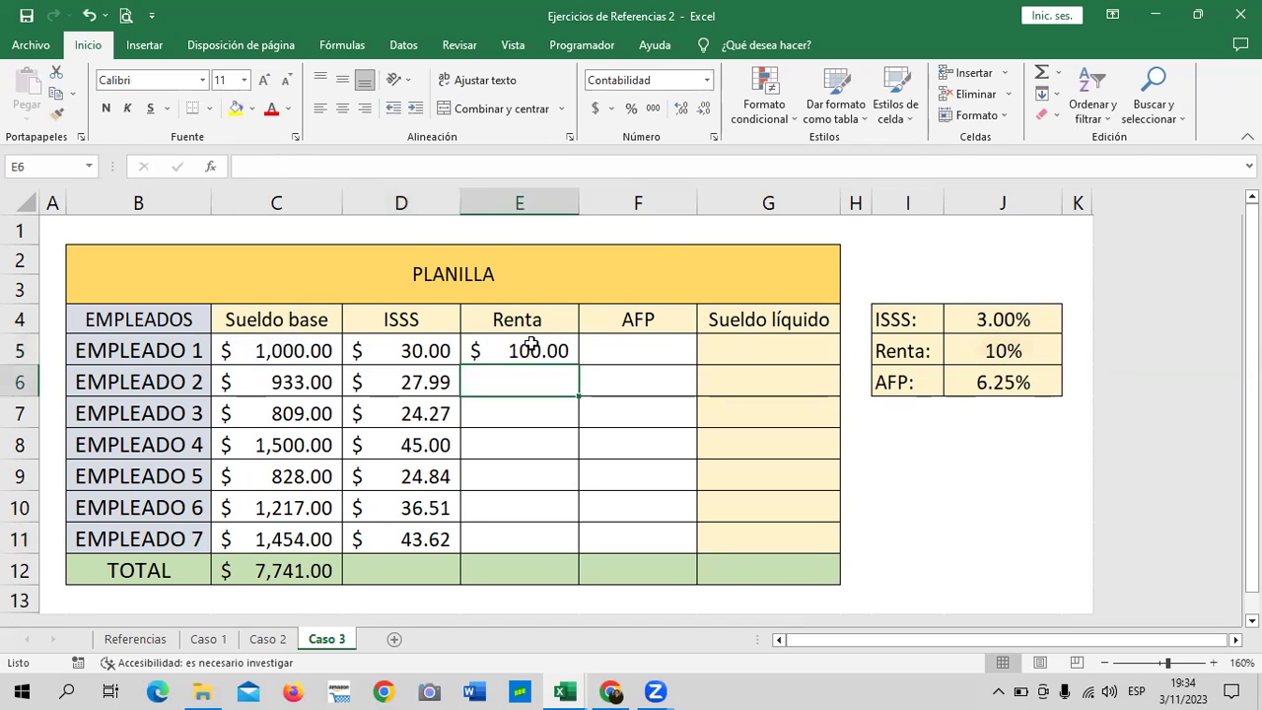
Step: Fill E5 down to E11 and verify E11 keeps the fixed $J$5 reference
click(531, 344)
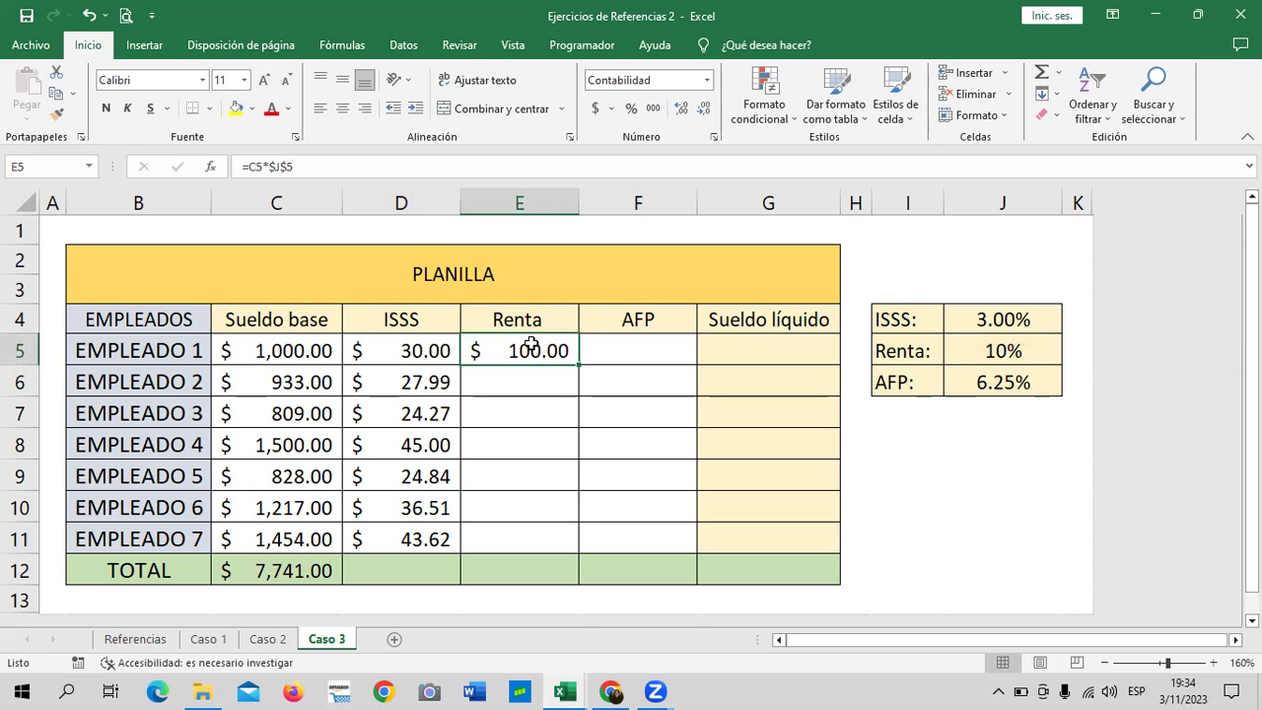
drag(579, 364, 569, 543)
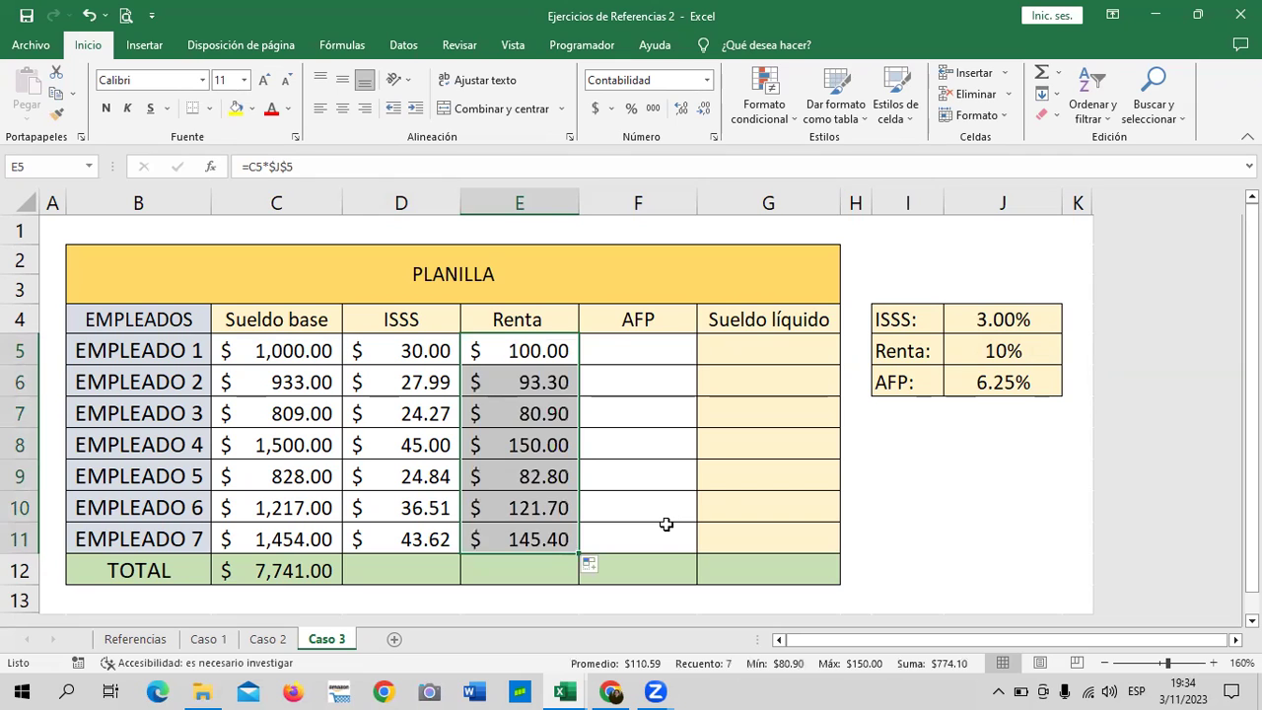
click(728, 509)
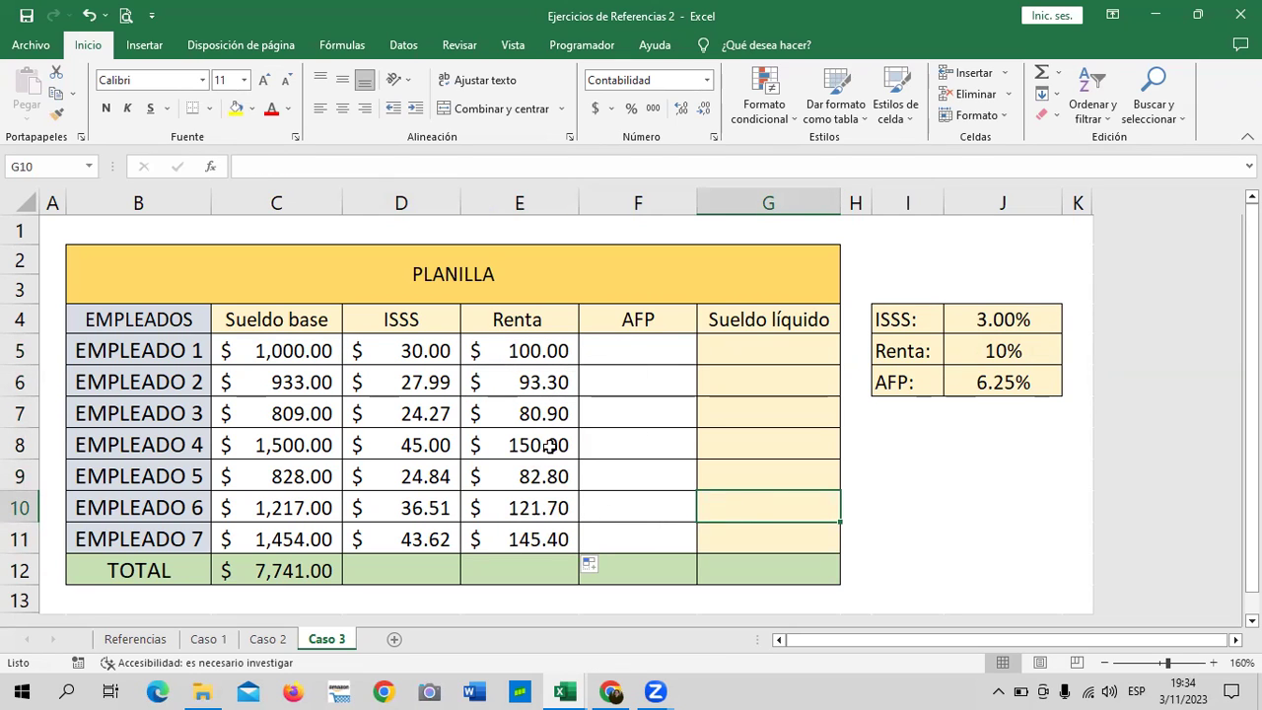
click(520, 534)
click(410, 167)
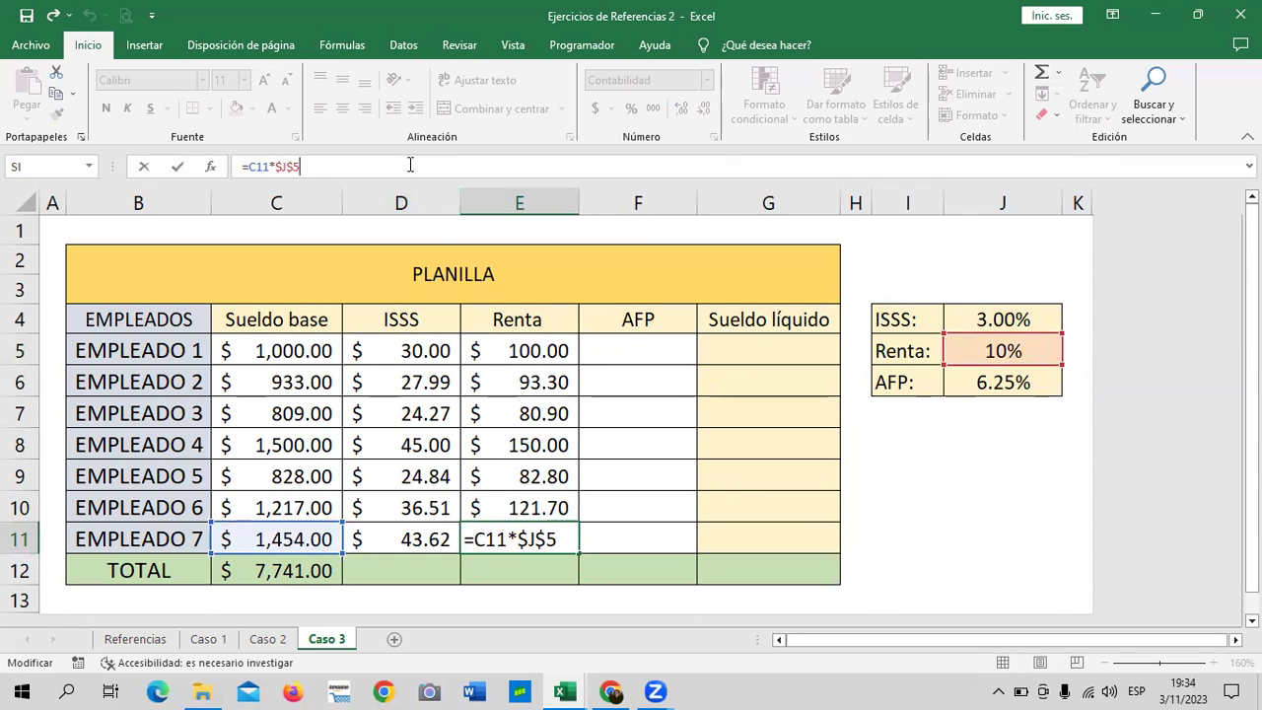
key(Return)
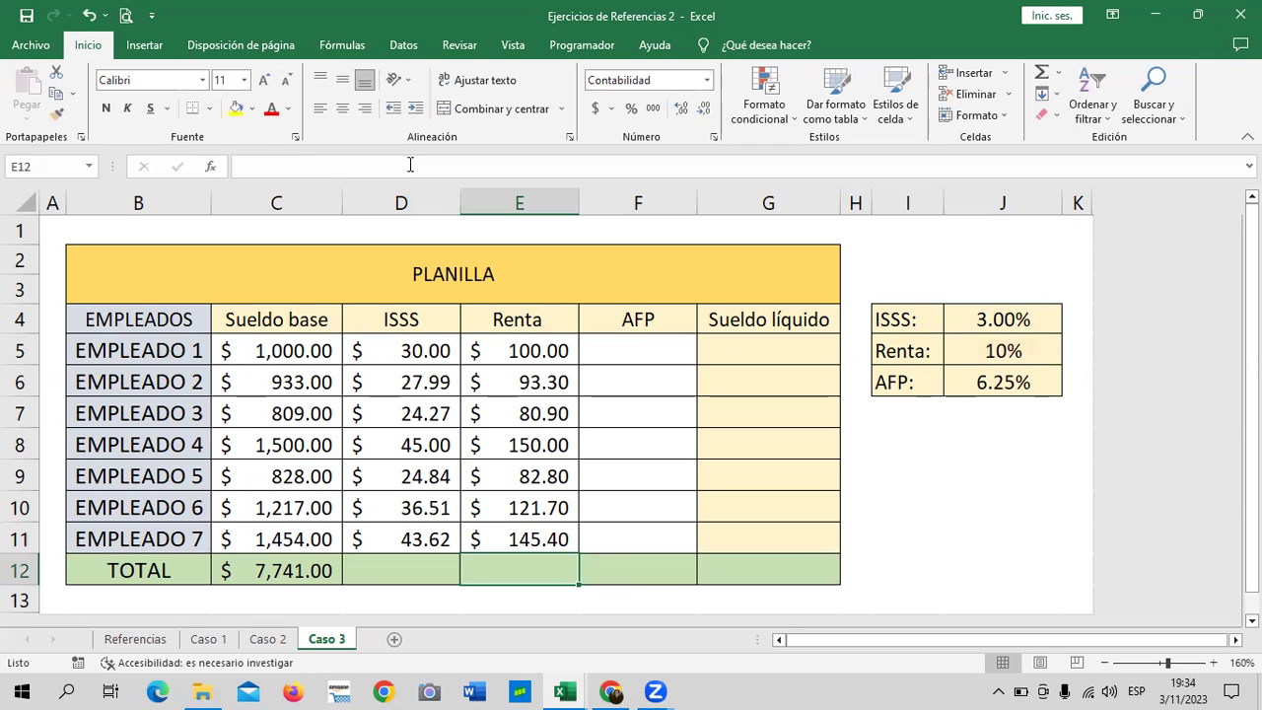
click(625, 343)
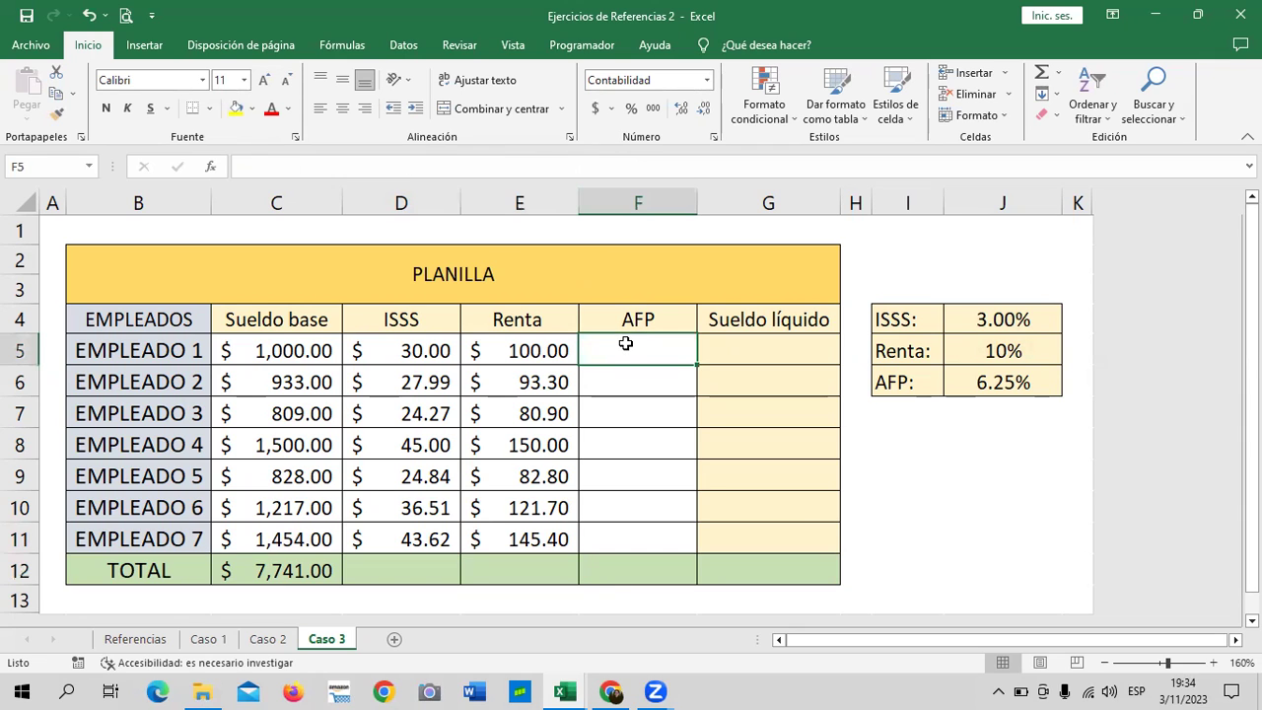
Step: Enter =C5*$J$6 in F5 and fill it down to F11
text(=)
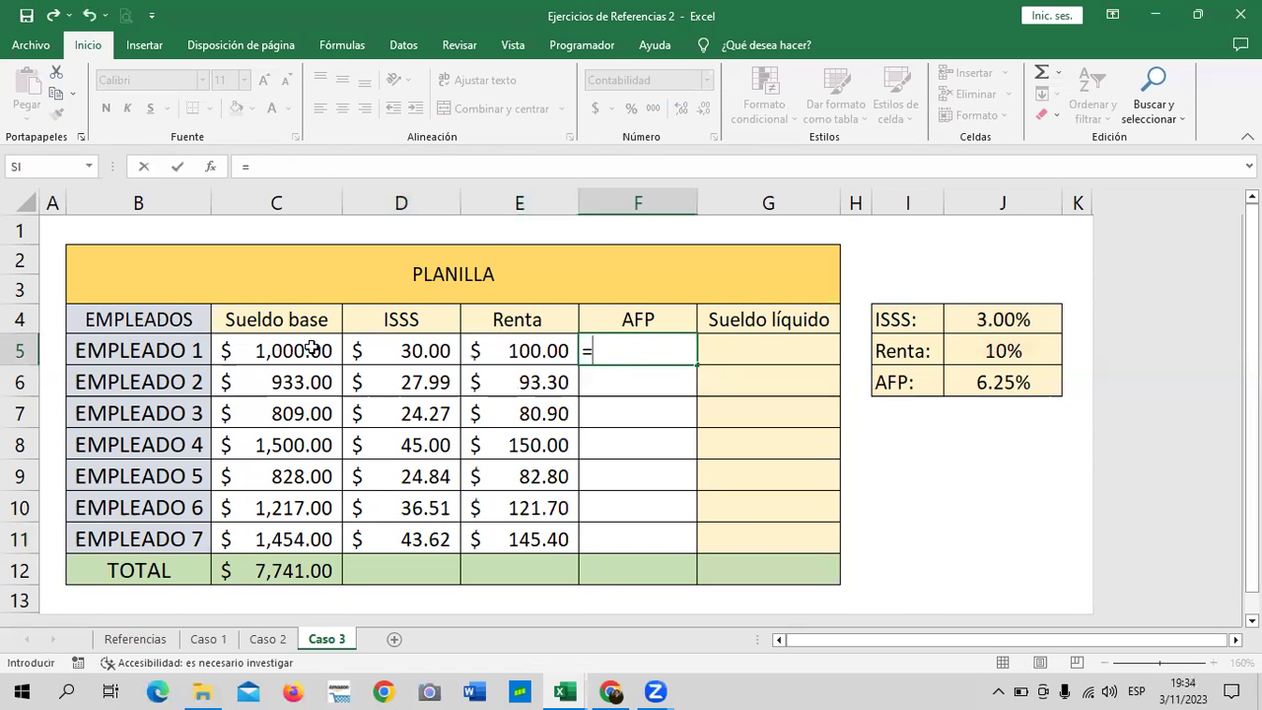
click(311, 347)
text(*)
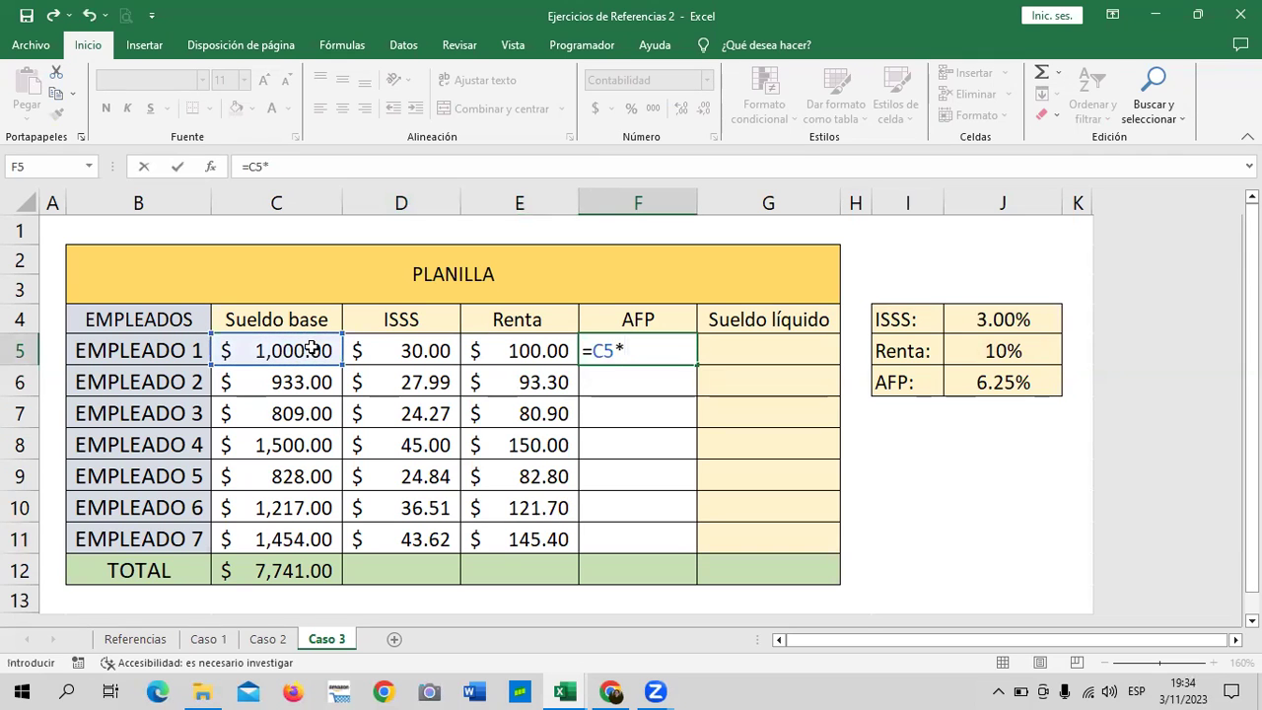
click(984, 383)
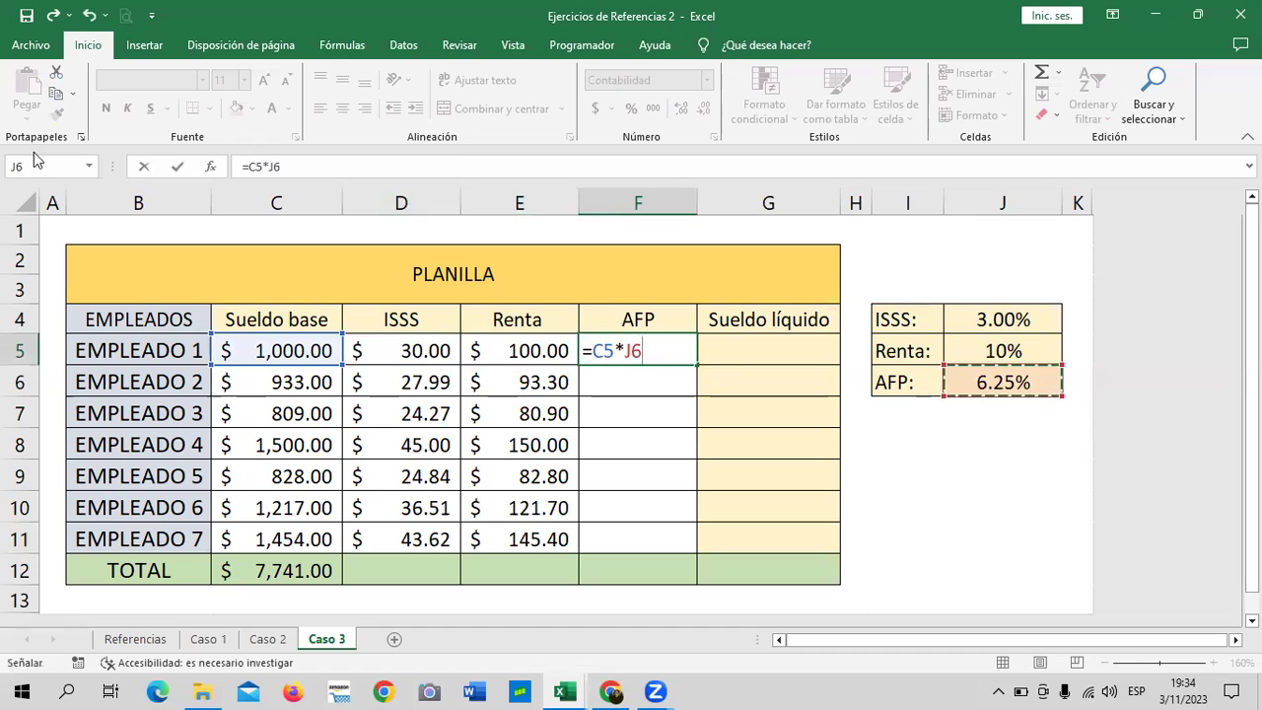
click(271, 166)
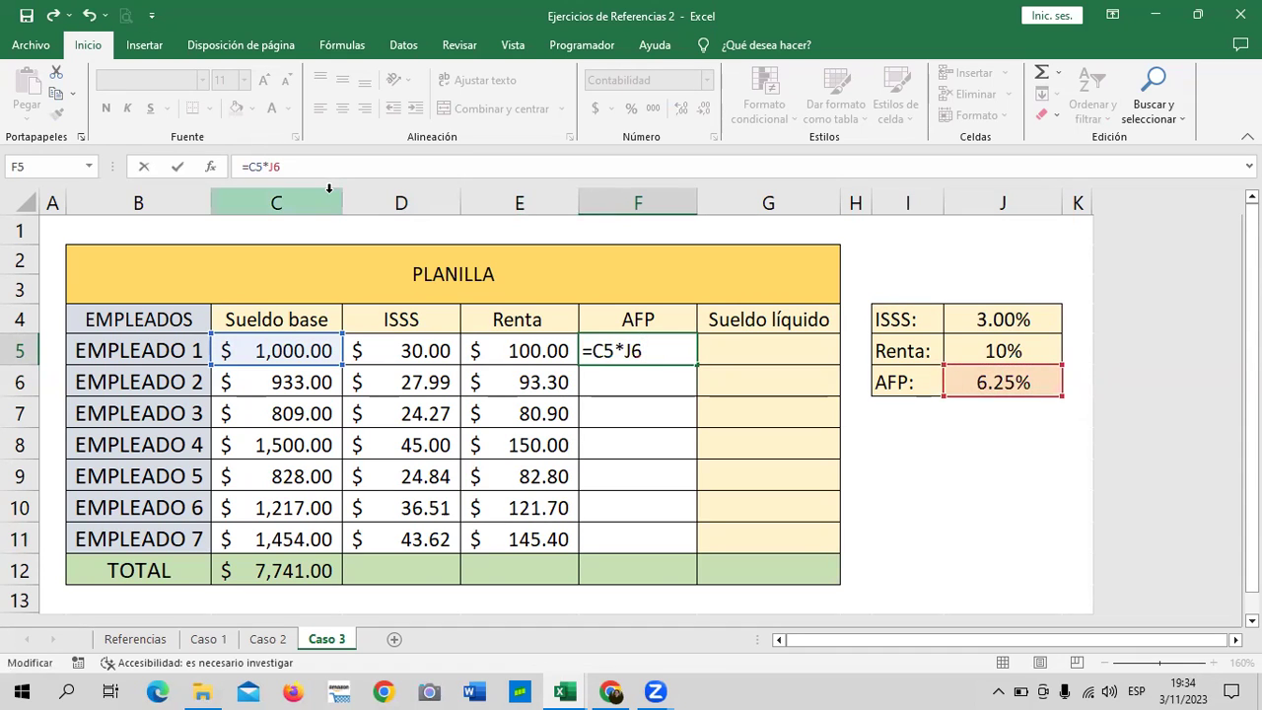
text($)
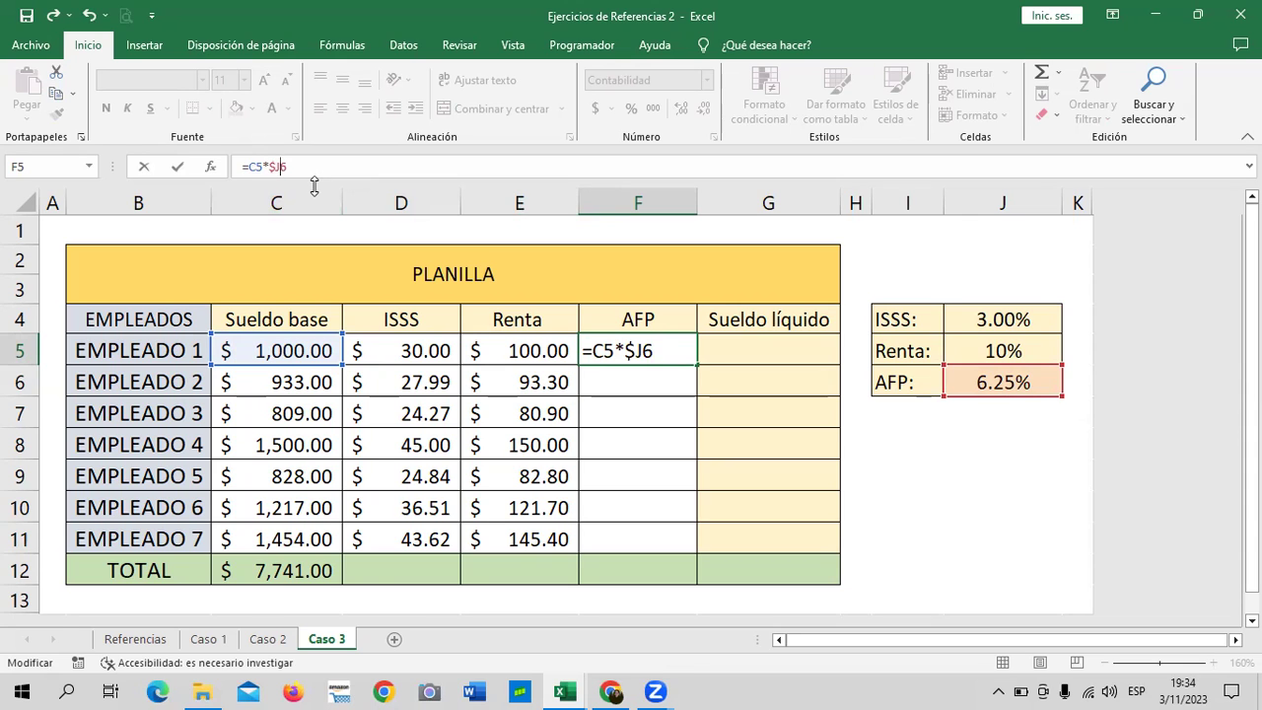
text($)
key(Return)
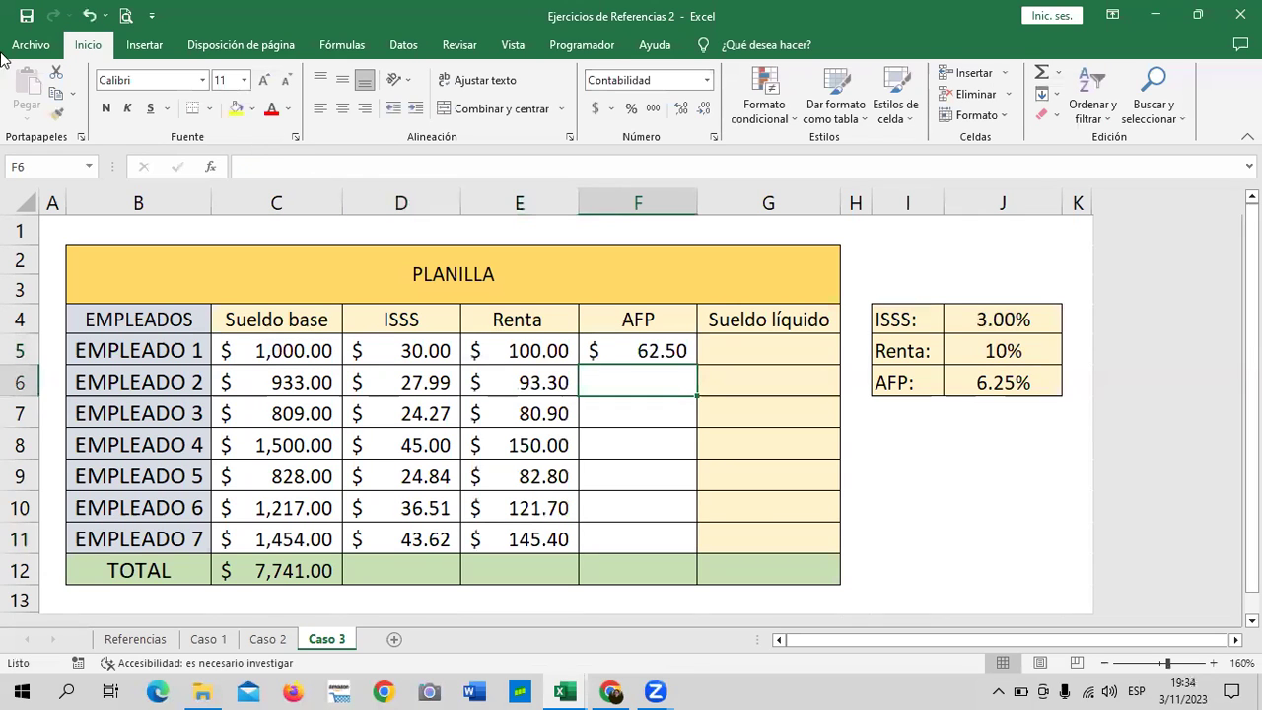
click(624, 353)
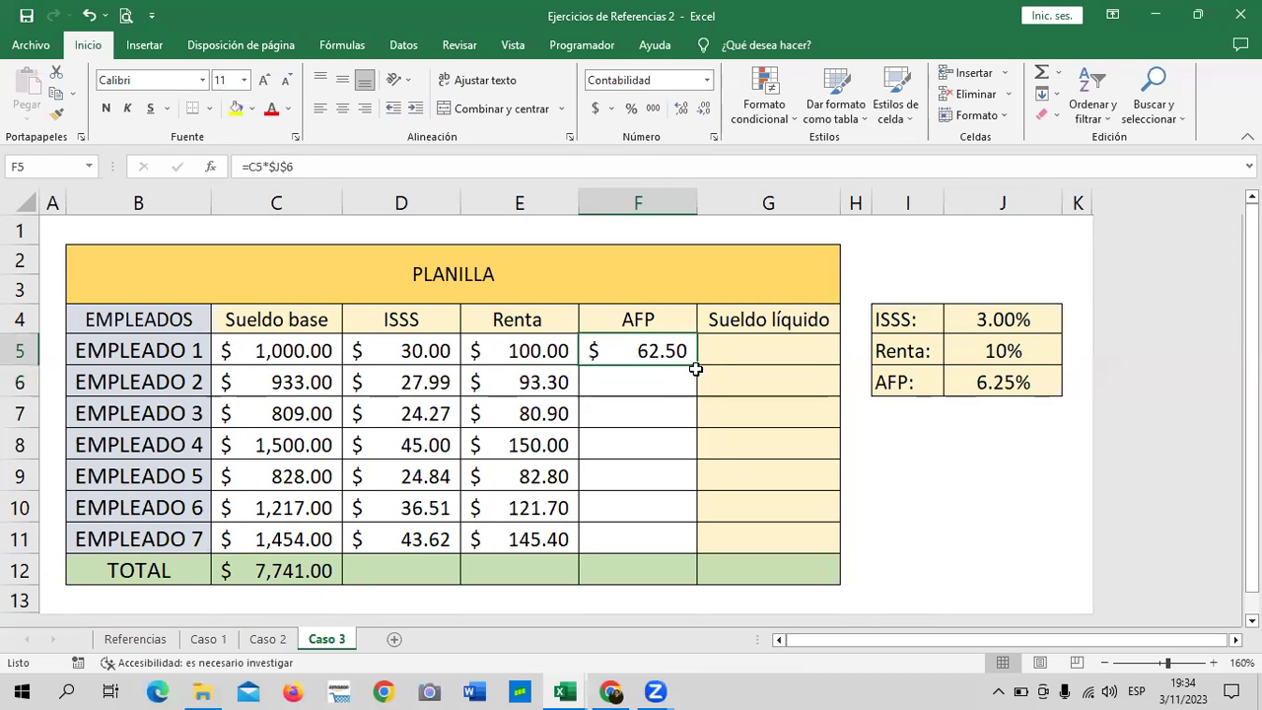
drag(698, 378, 698, 550)
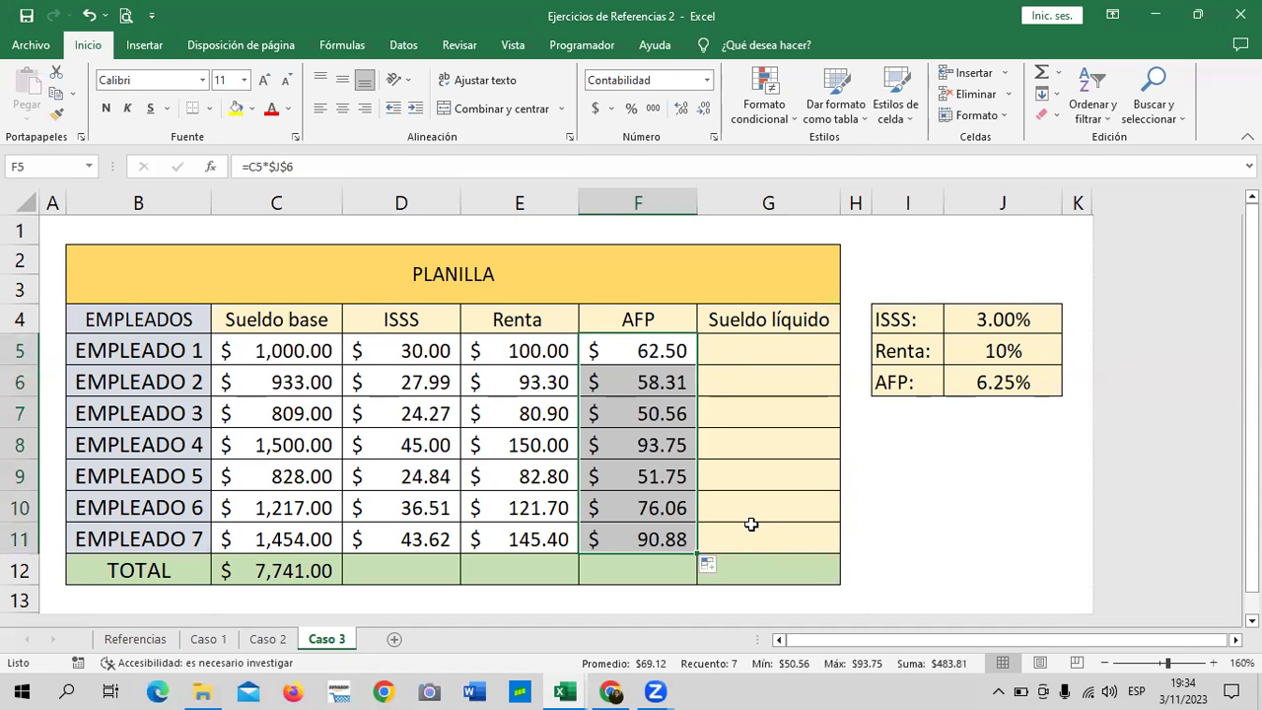
Step: Enter the net salary formula =C5-D5-E5-F5 in G5
click(750, 354)
text(=)
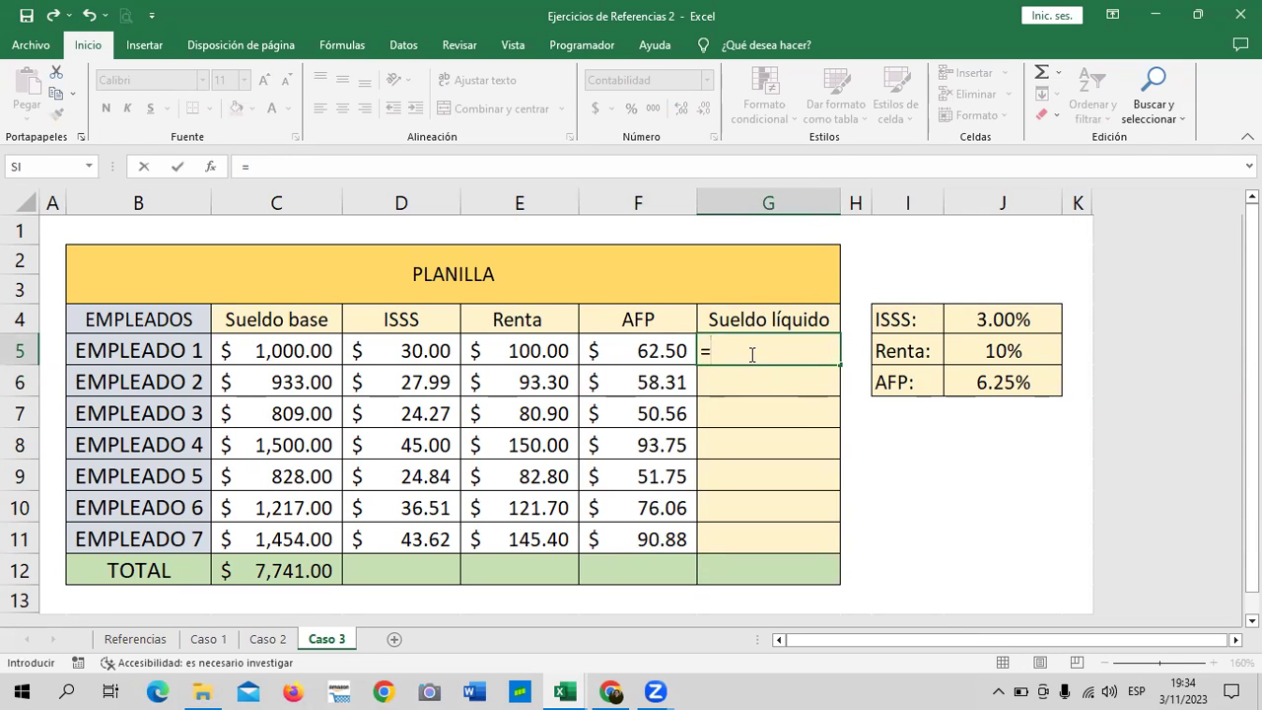
click(296, 351)
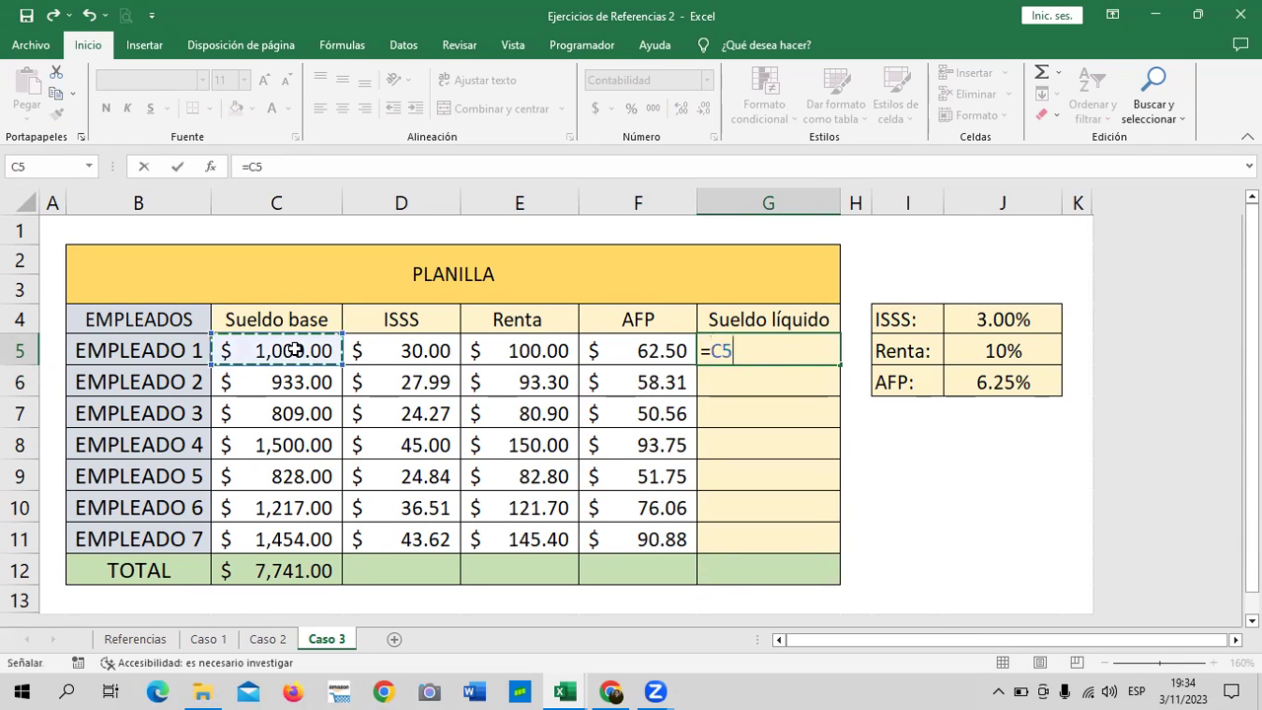
text(-)
click(426, 349)
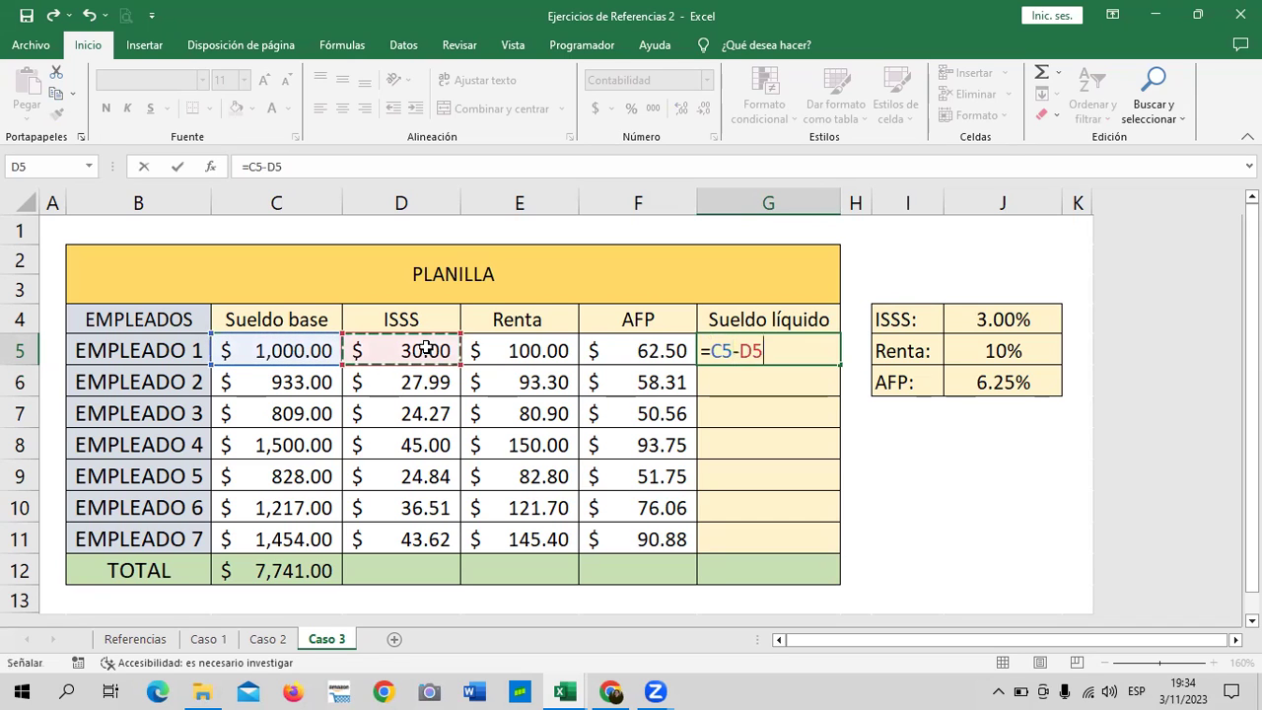
text(-)
click(524, 351)
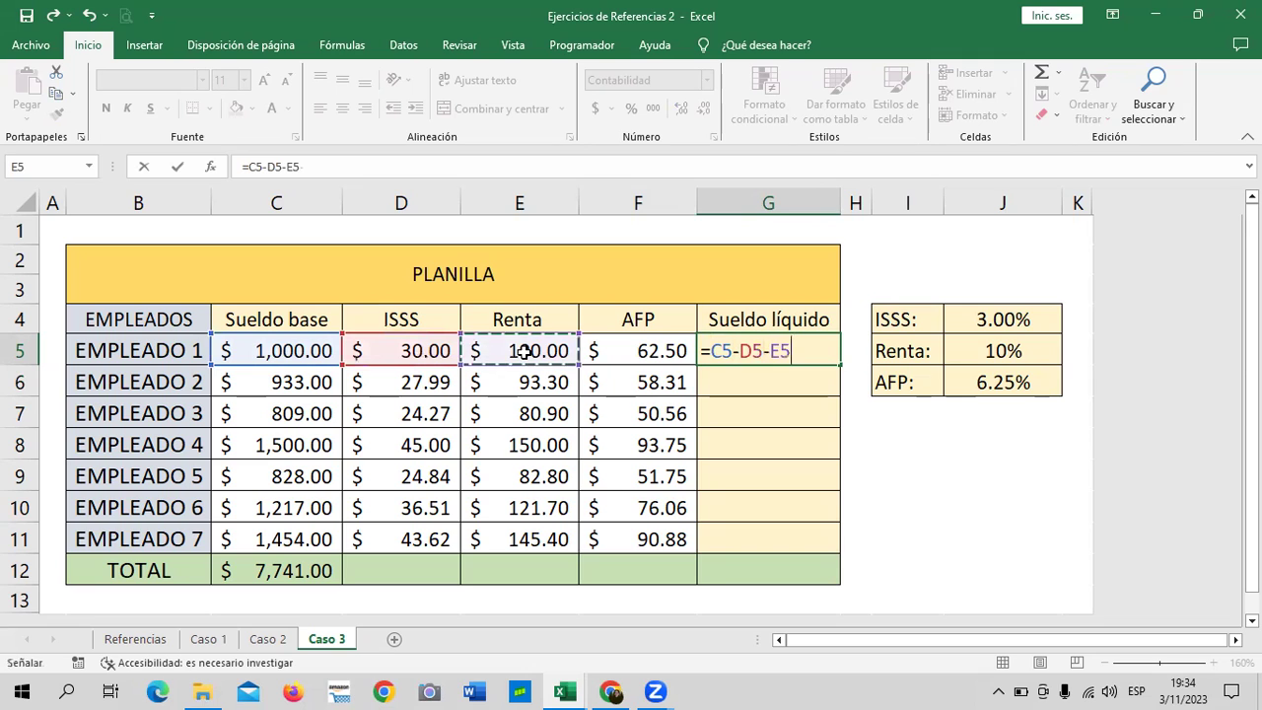
text(-)
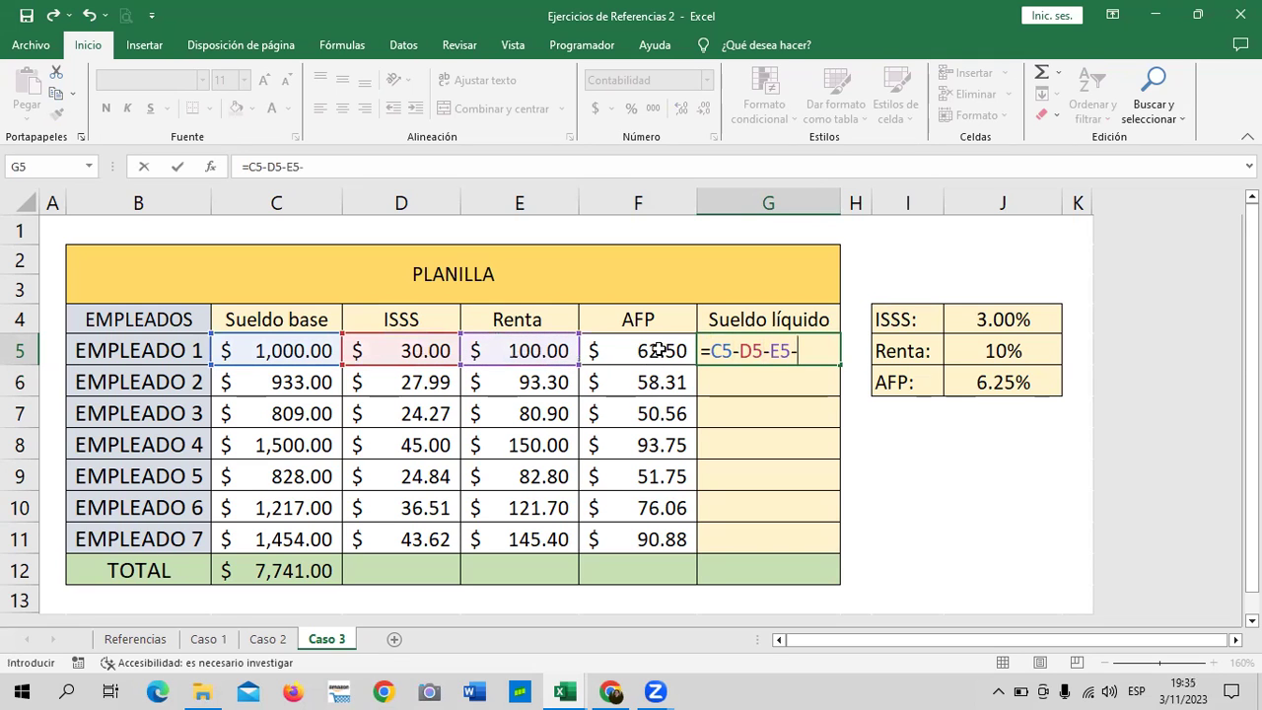
click(659, 351)
key(Return)
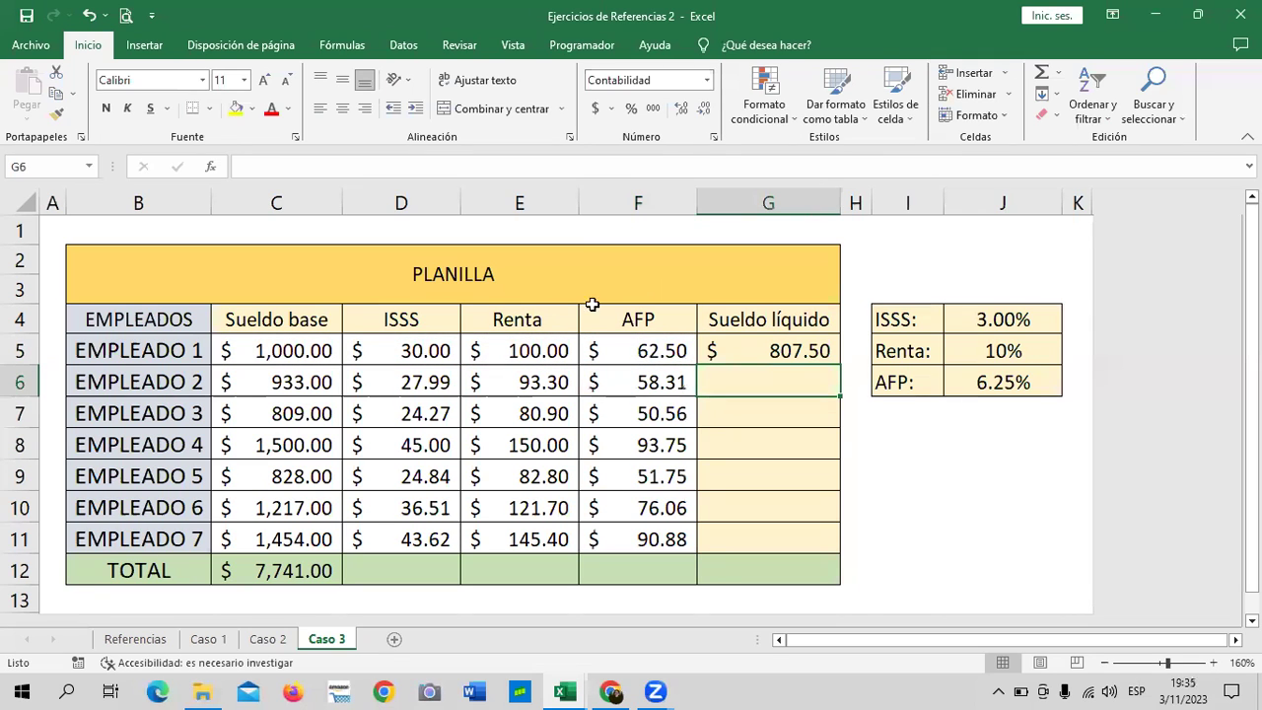
Step: Fill the G5 net salary formula down to G11
click(796, 351)
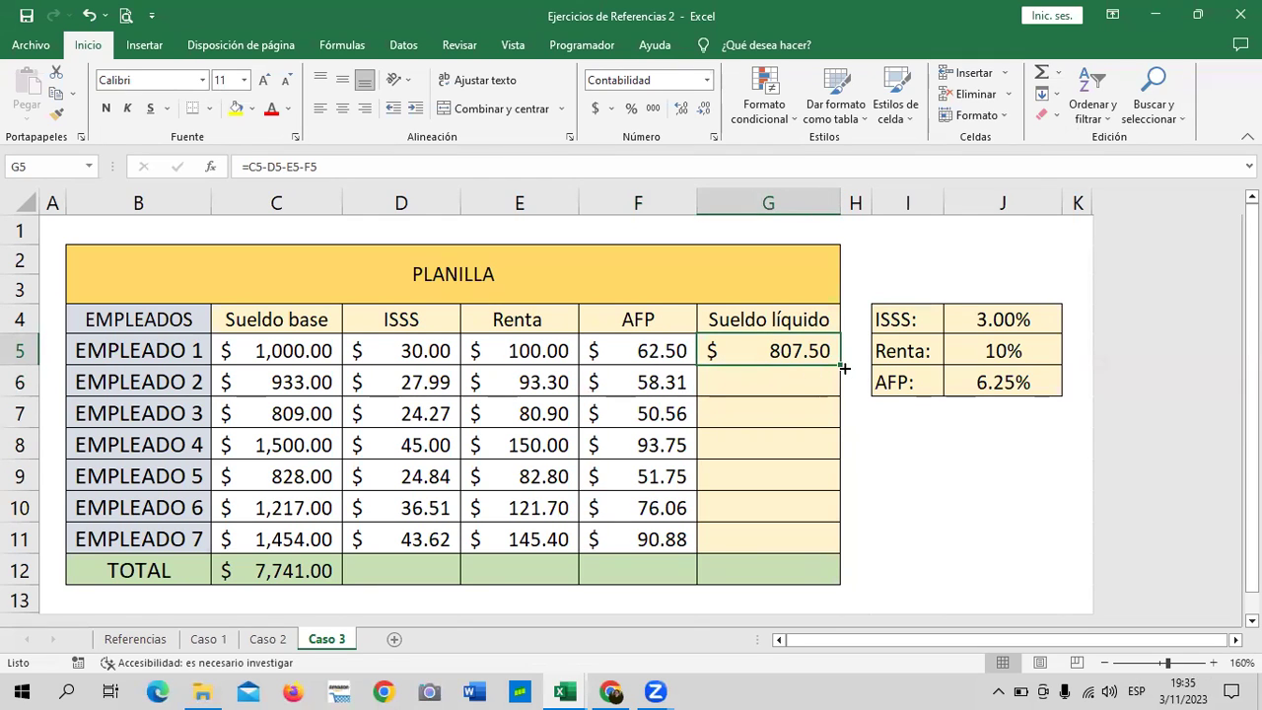
drag(839, 365, 843, 542)
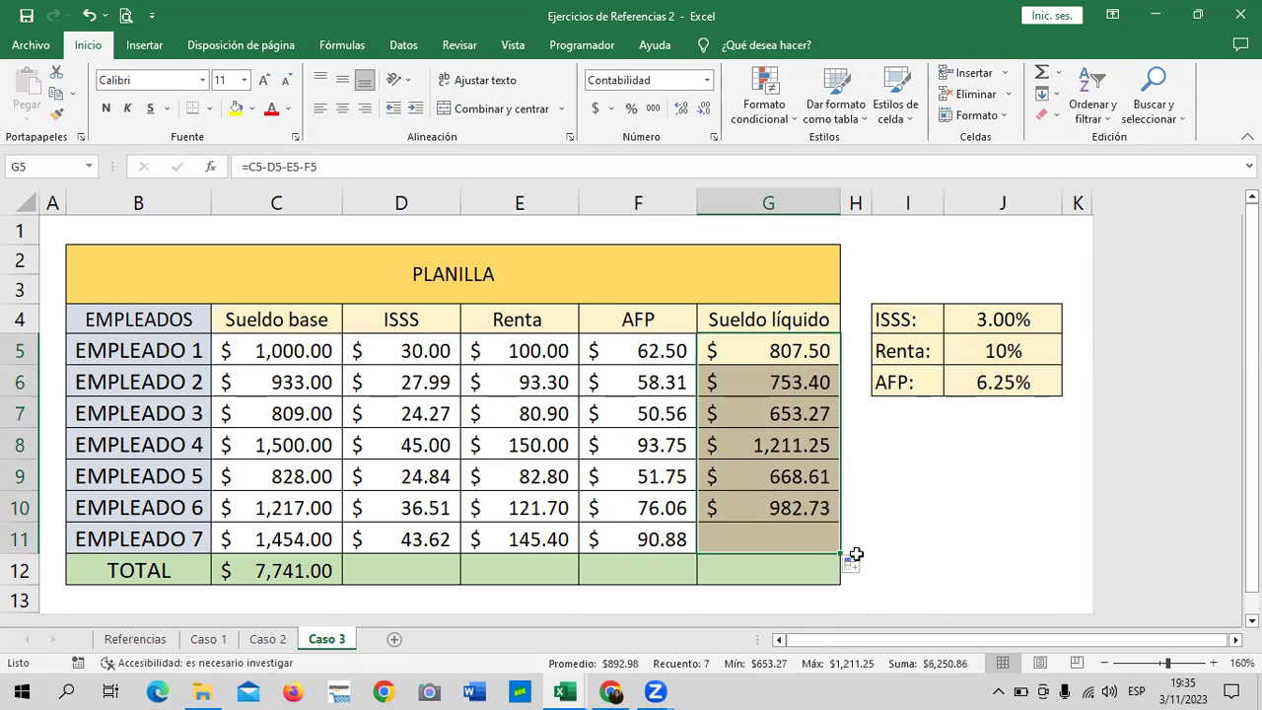
click(930, 552)
click(792, 572)
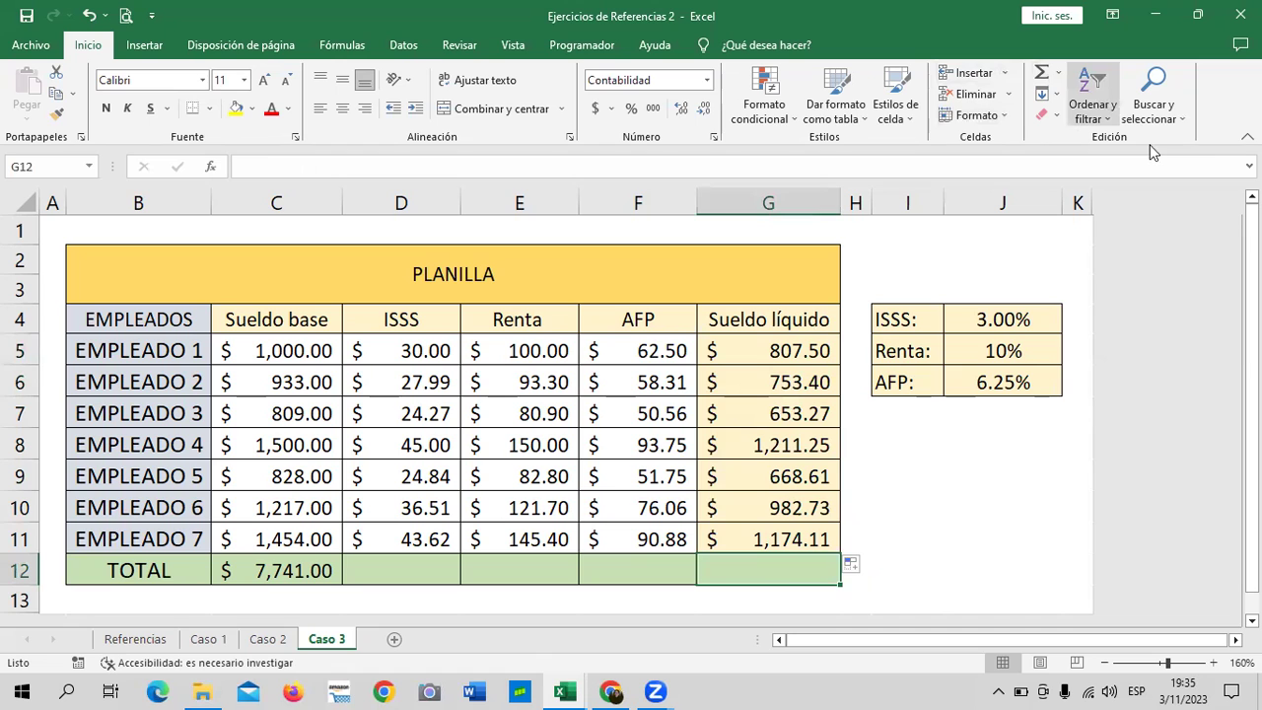
Step: AutoSum the Sueldo líquido, AFP, Renta and ISSS columns into G12, F12, E12 and D12
key(alt+equal)
key(Return)
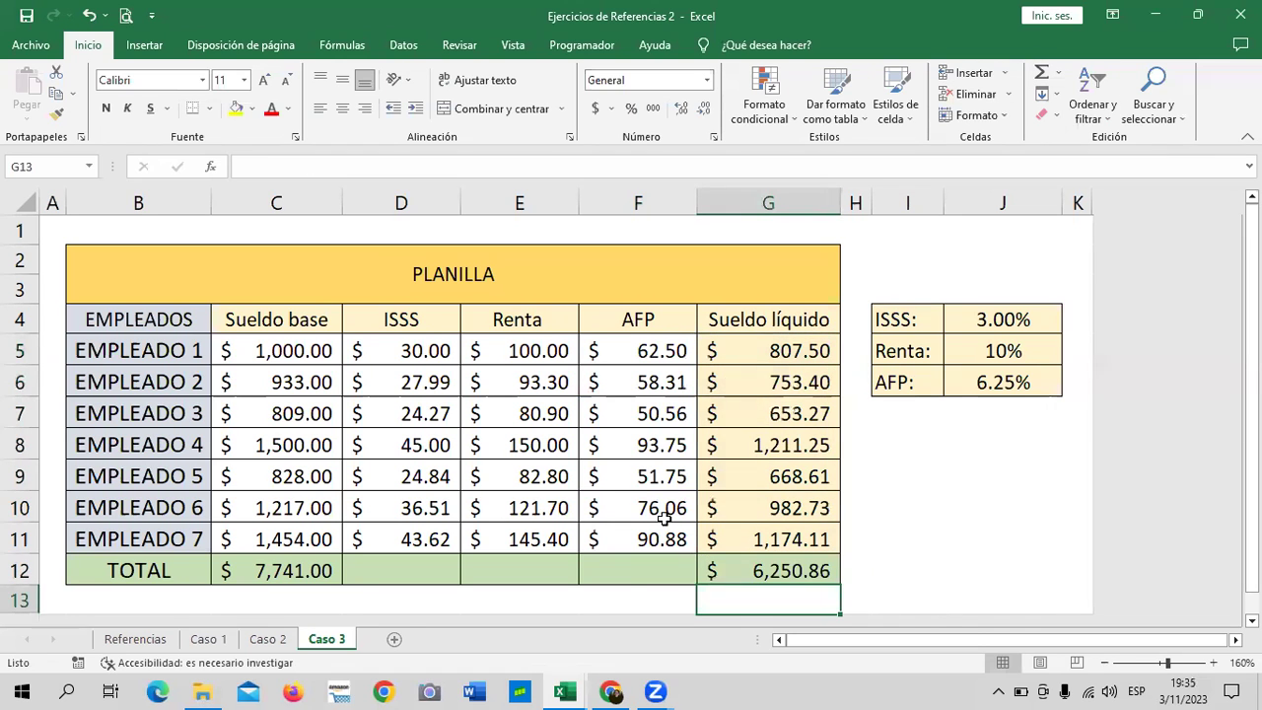
click(643, 566)
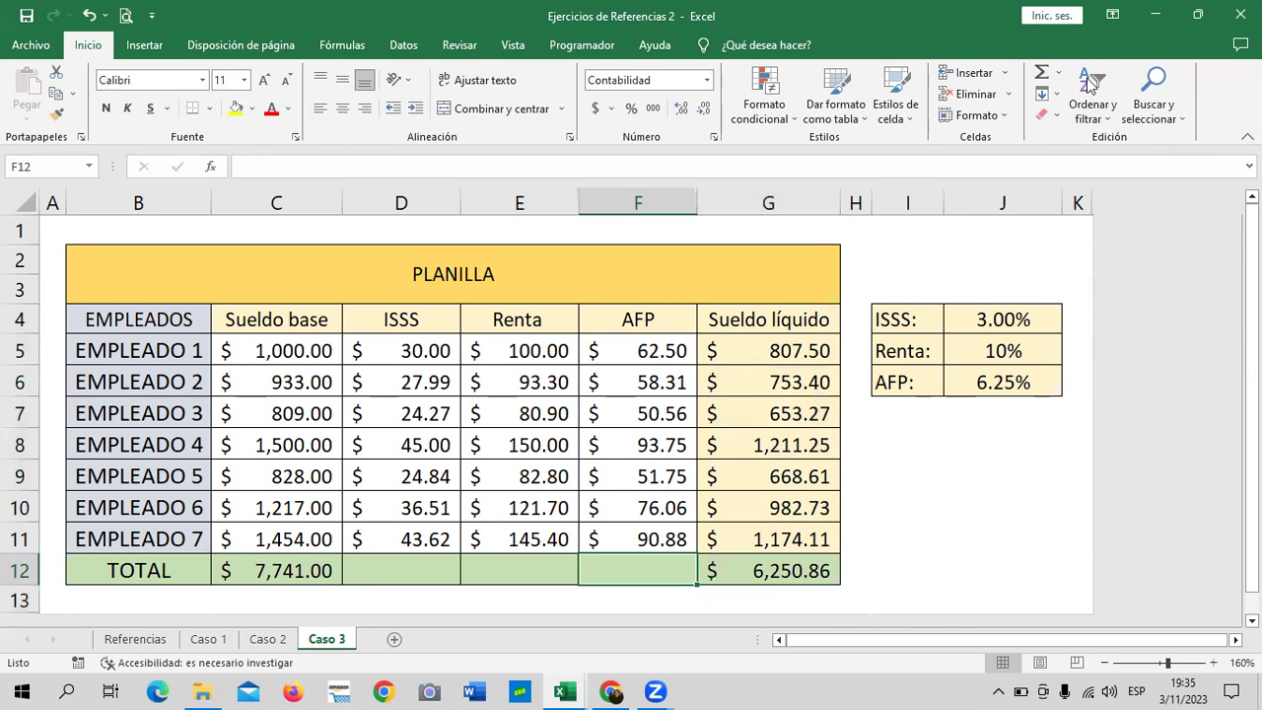
click(1041, 72)
key(Return)
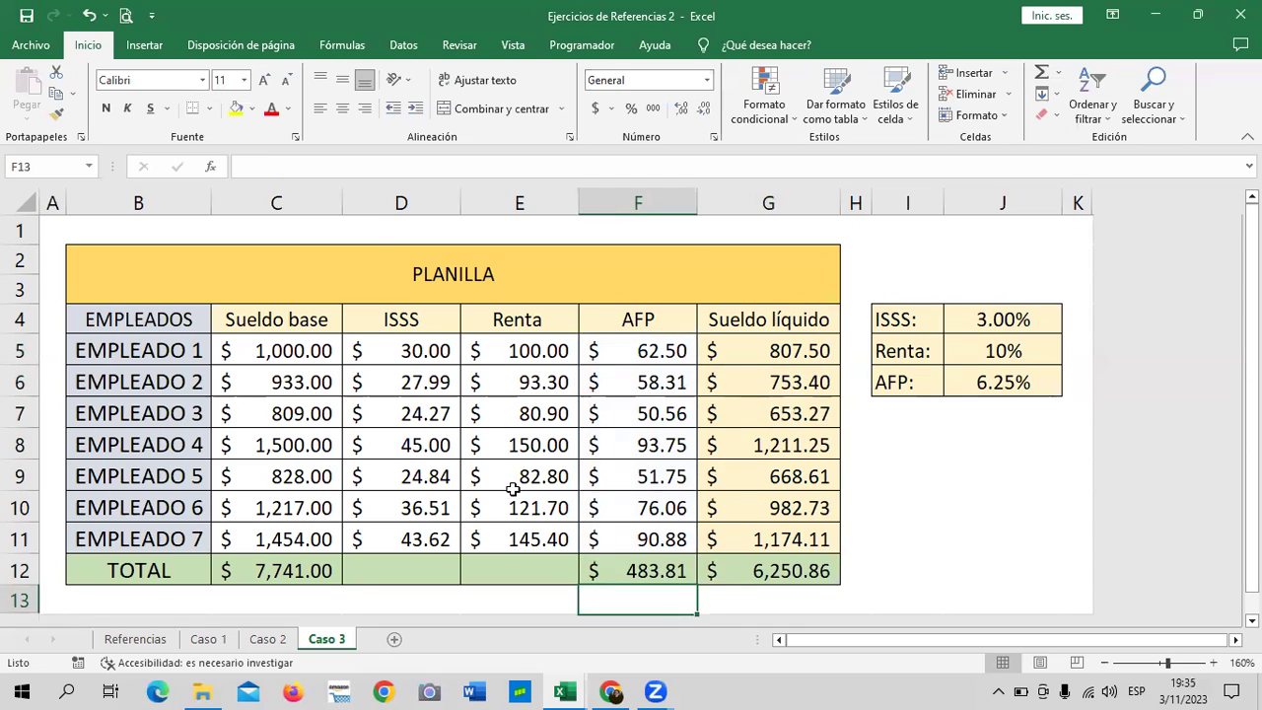
click(506, 569)
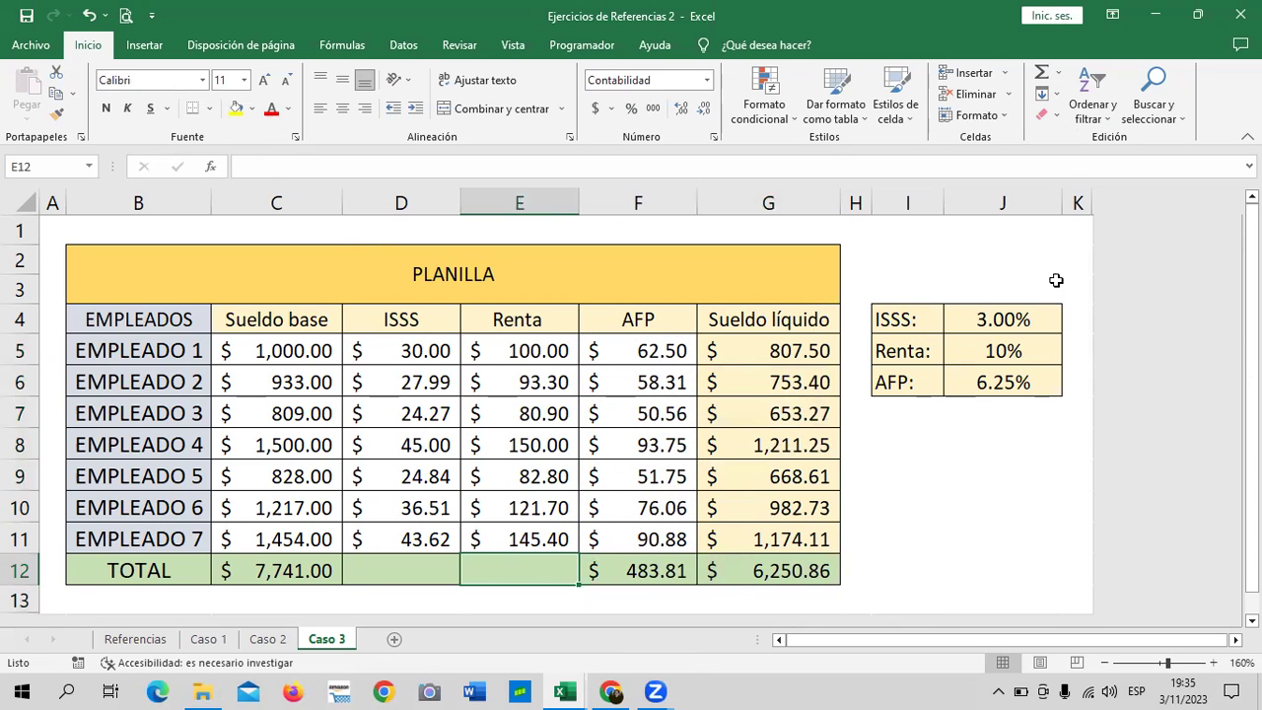
click(1042, 72)
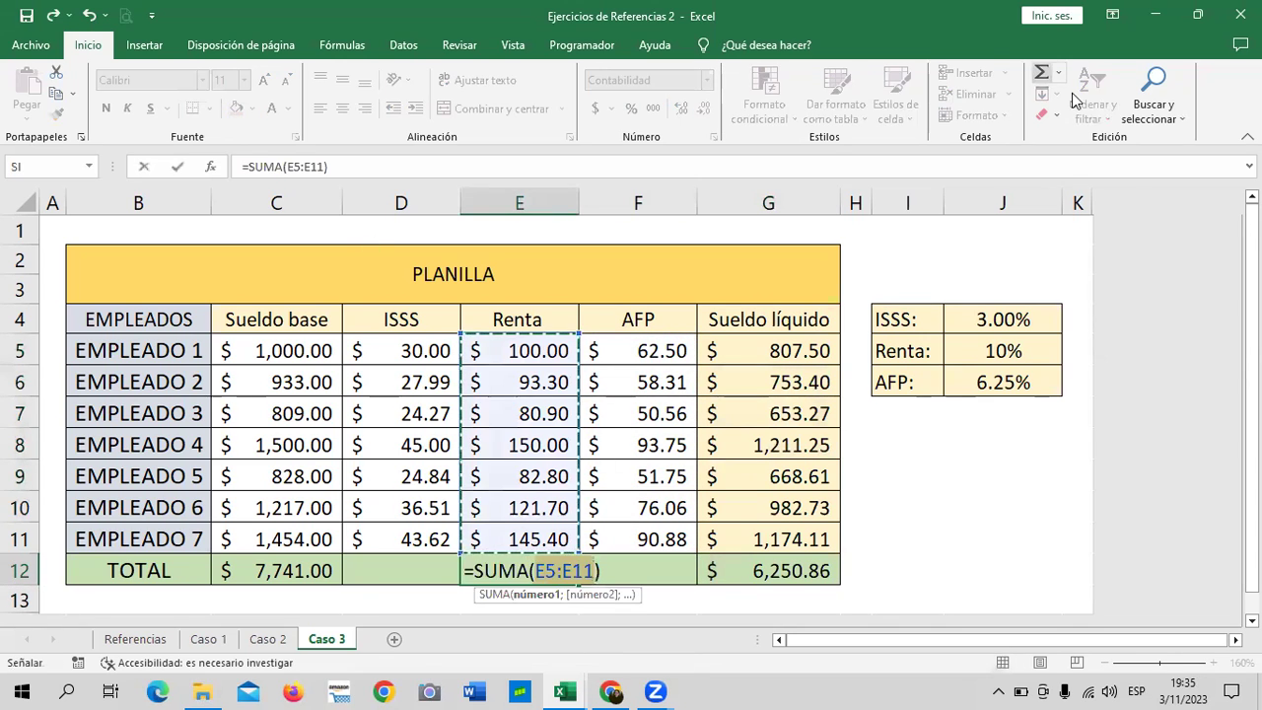
key(Return)
click(426, 567)
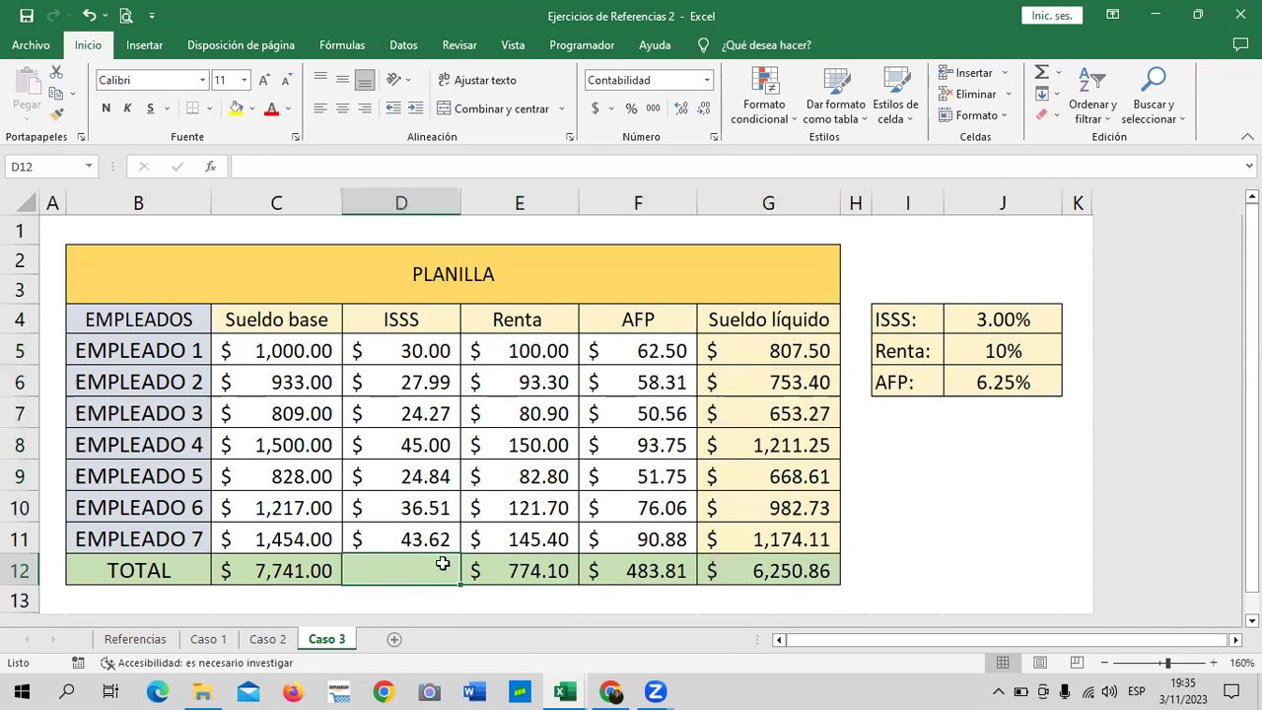
click(1040, 75)
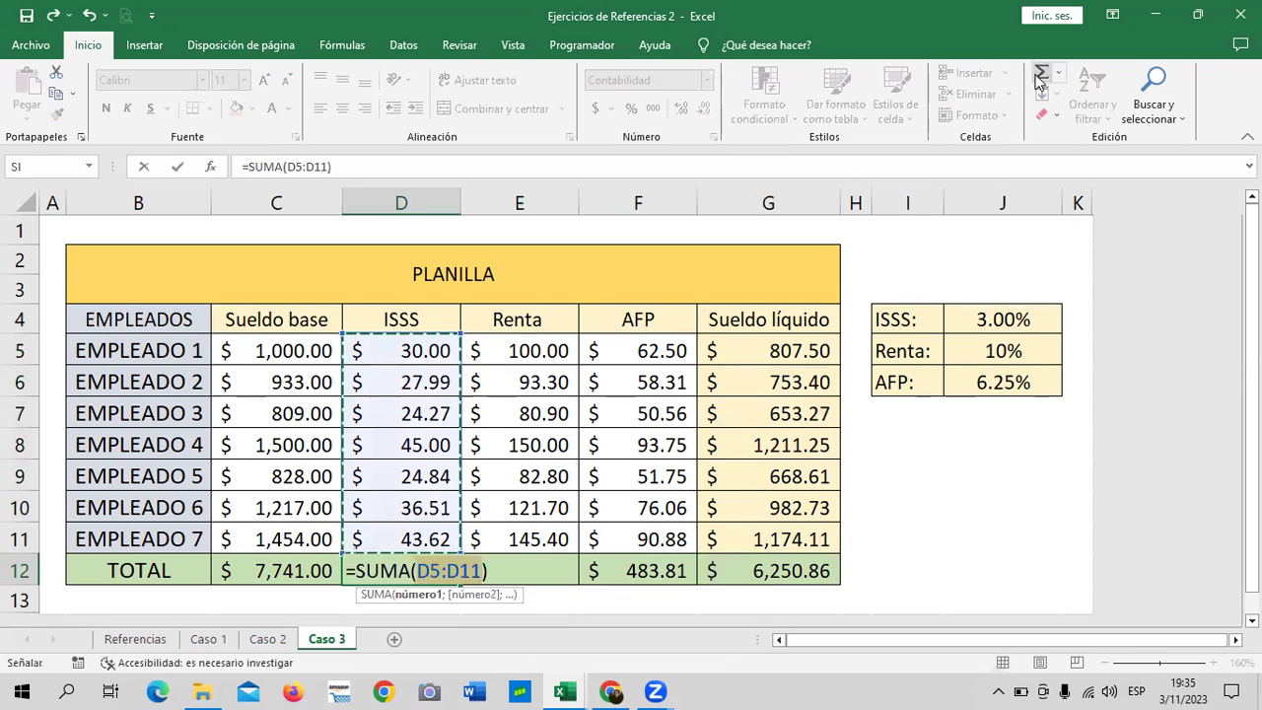
key(Return)
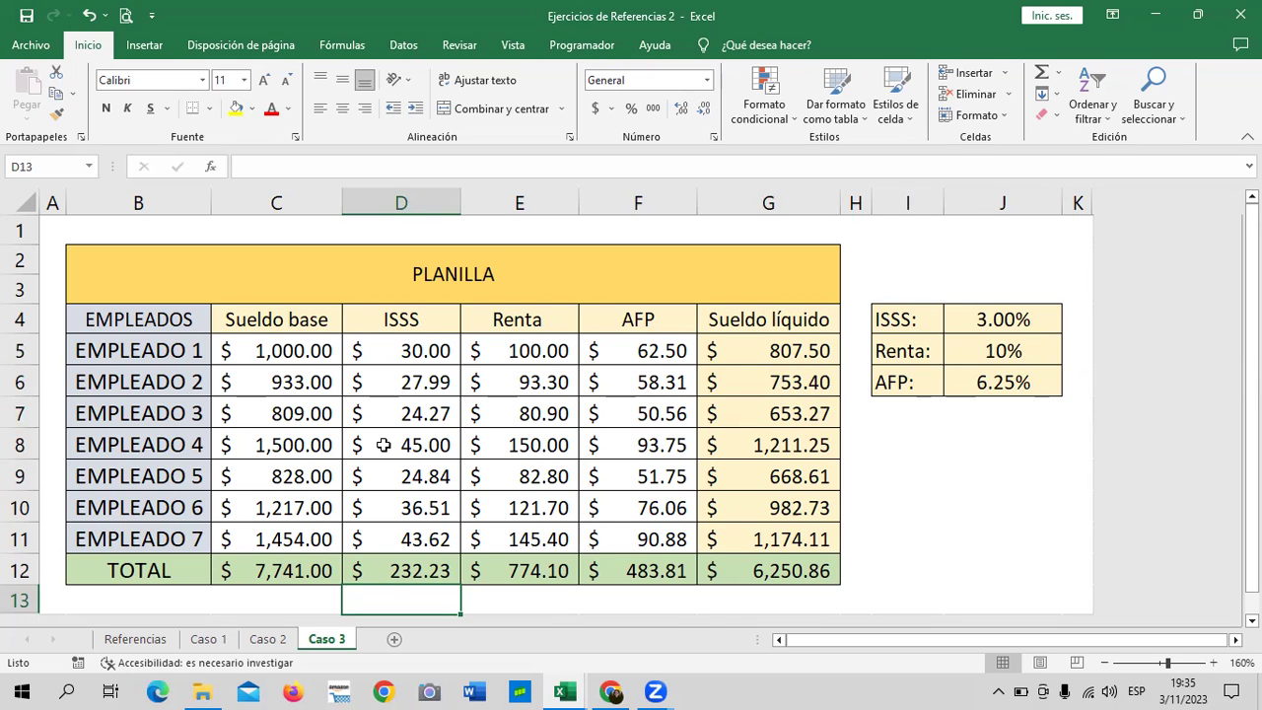
click(991, 324)
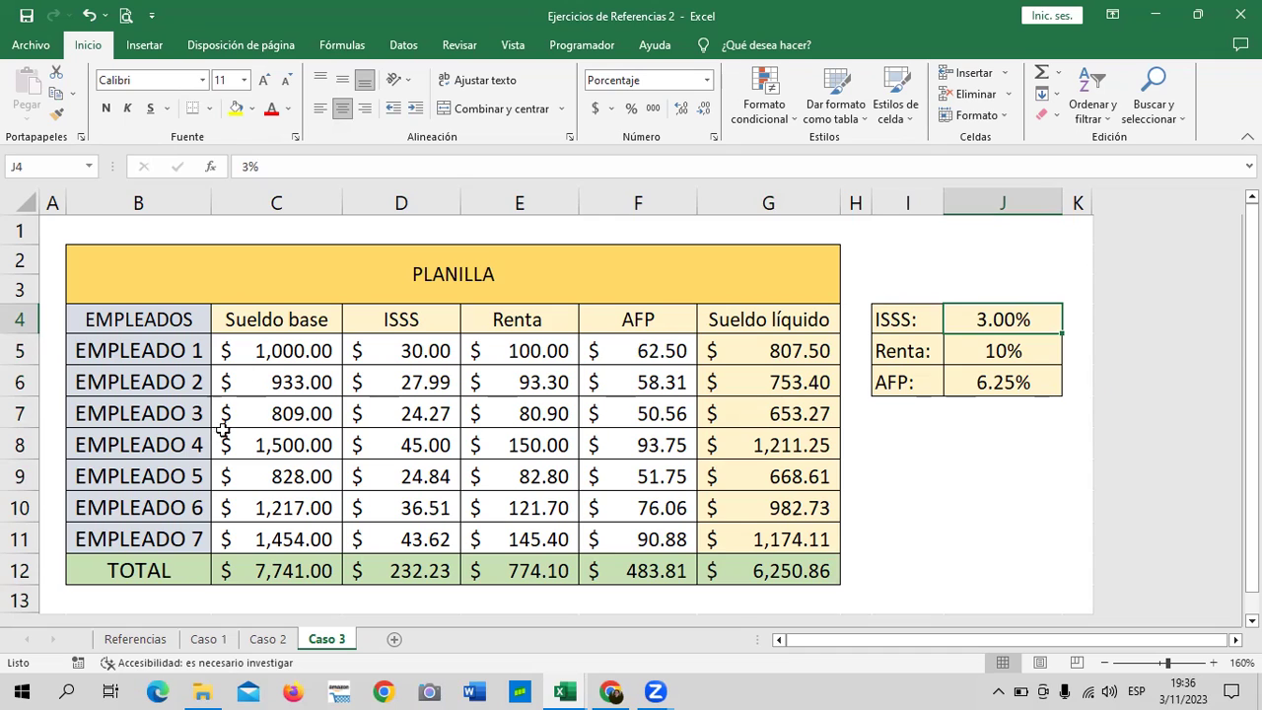
click(415, 446)
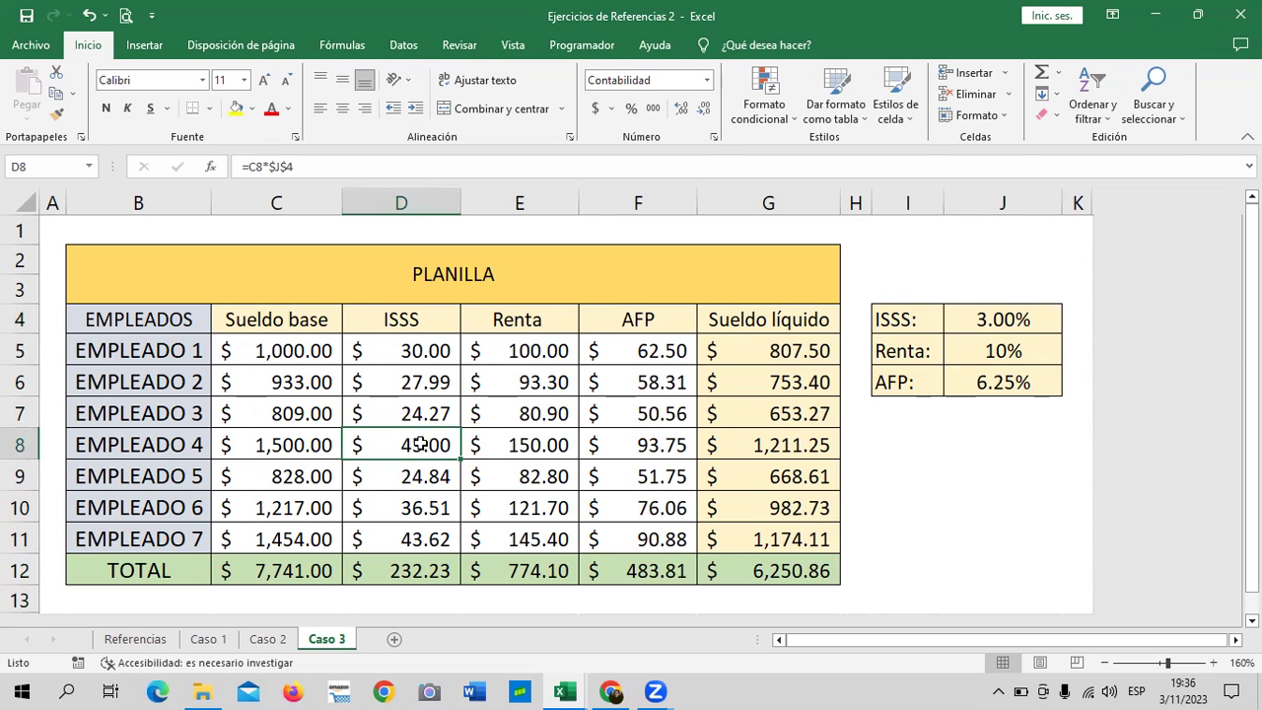
click(420, 540)
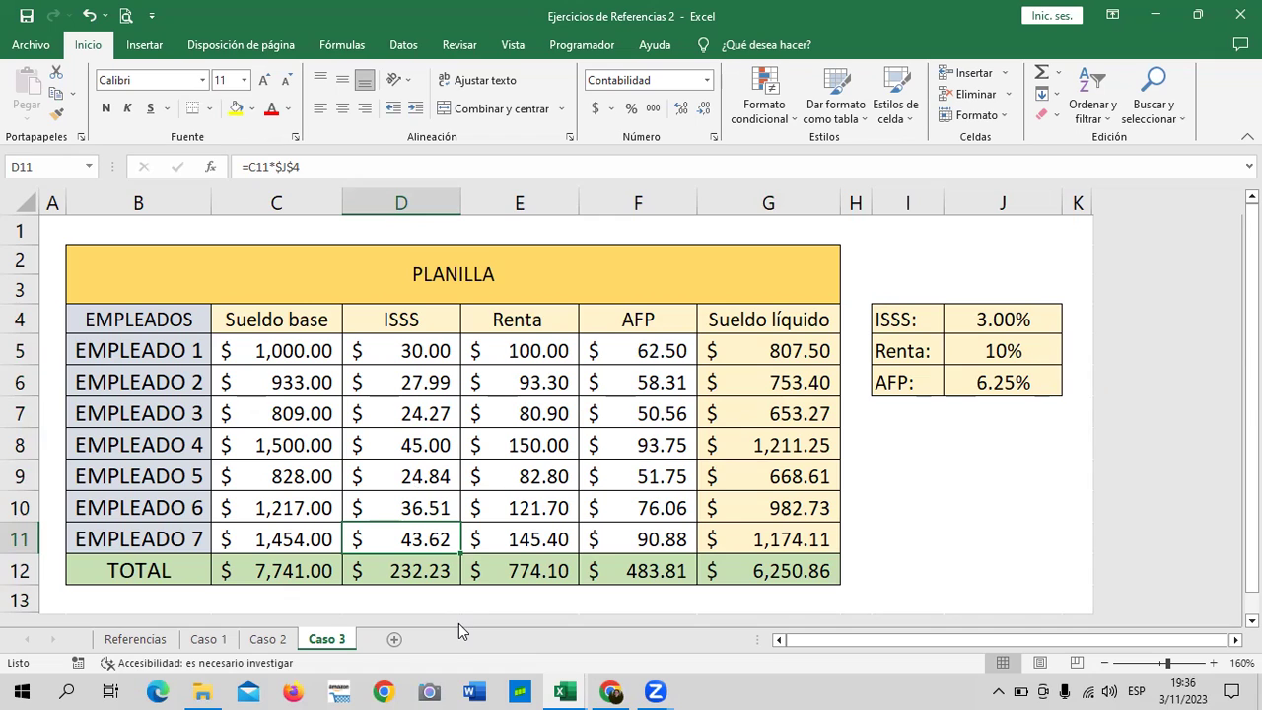
click(392, 505)
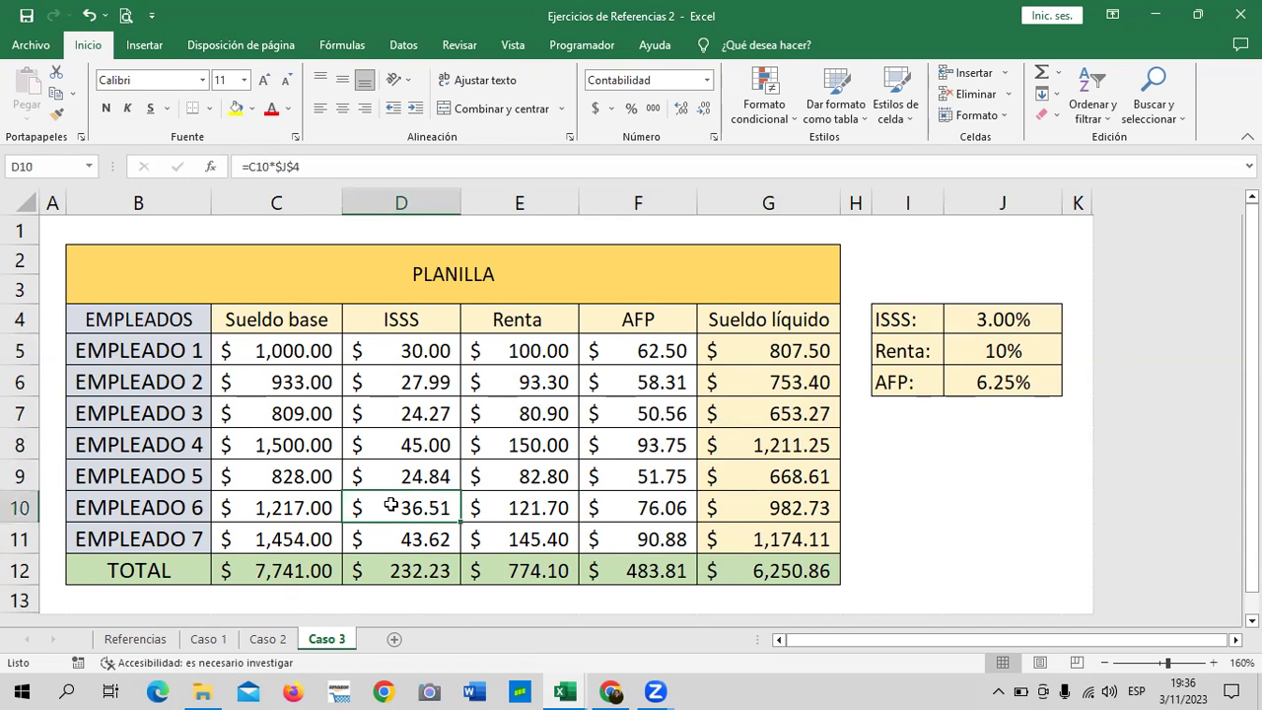
click(388, 537)
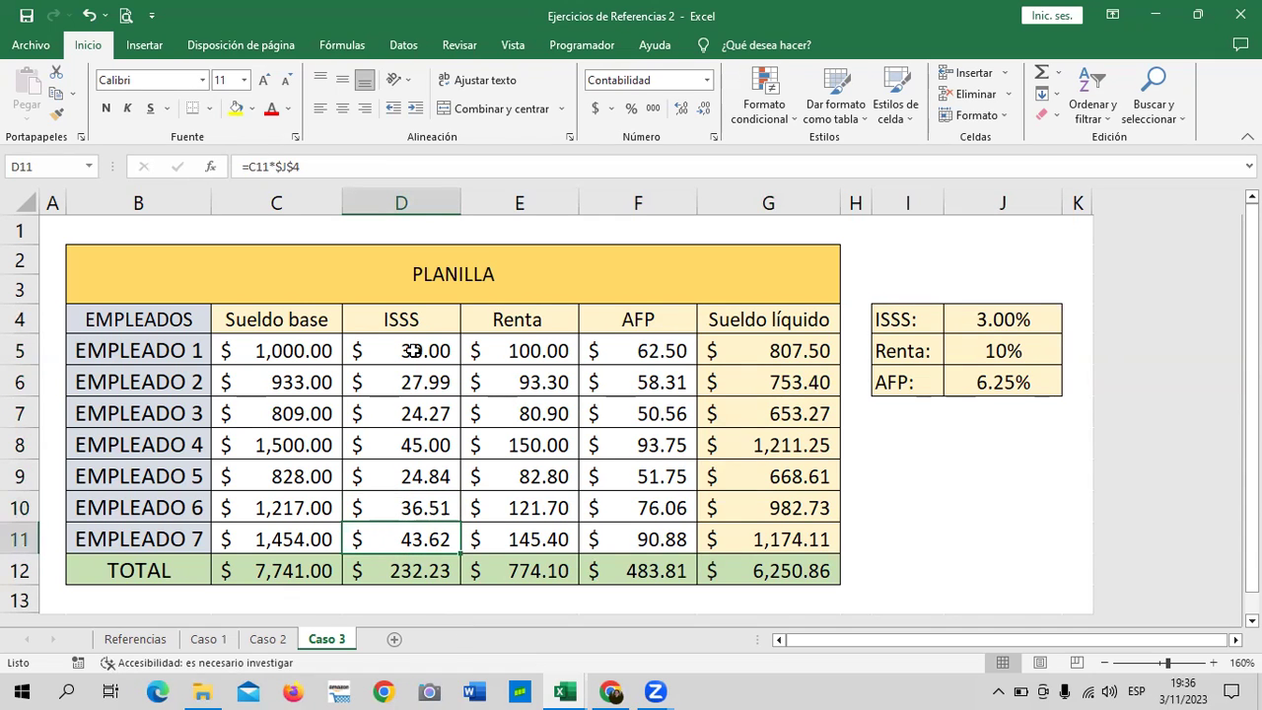
click(411, 448)
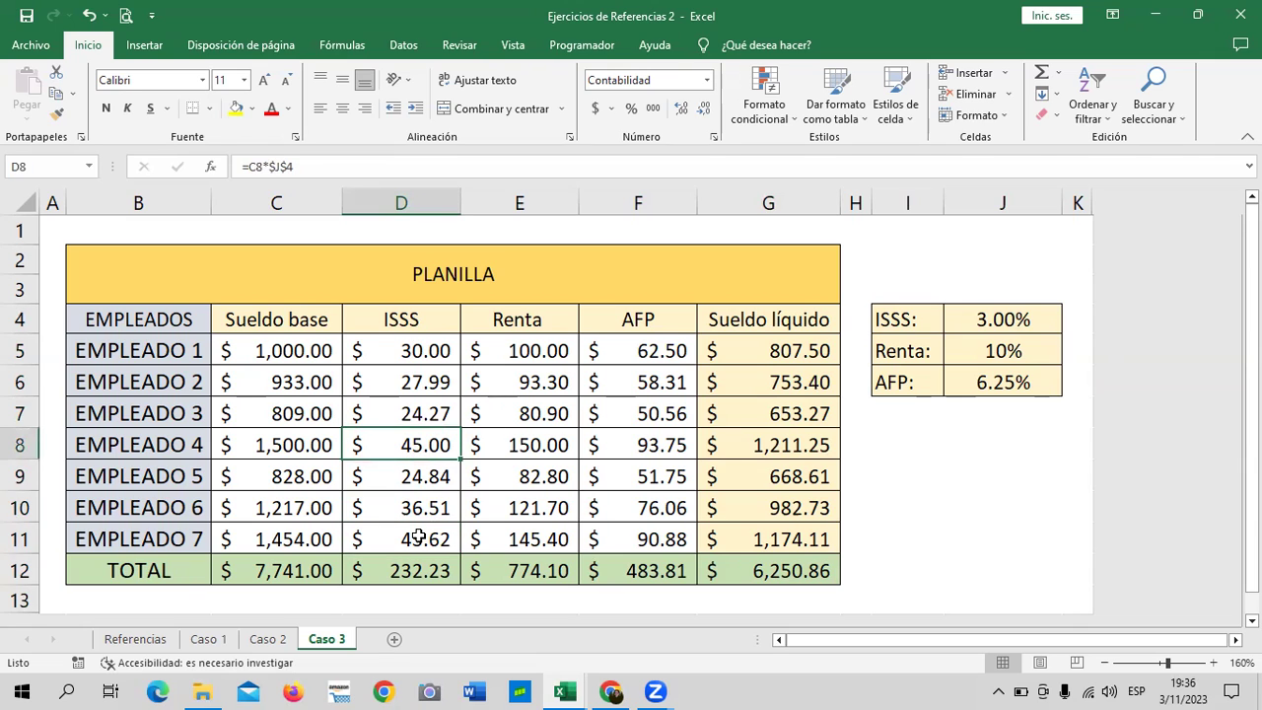
click(407, 508)
click(404, 541)
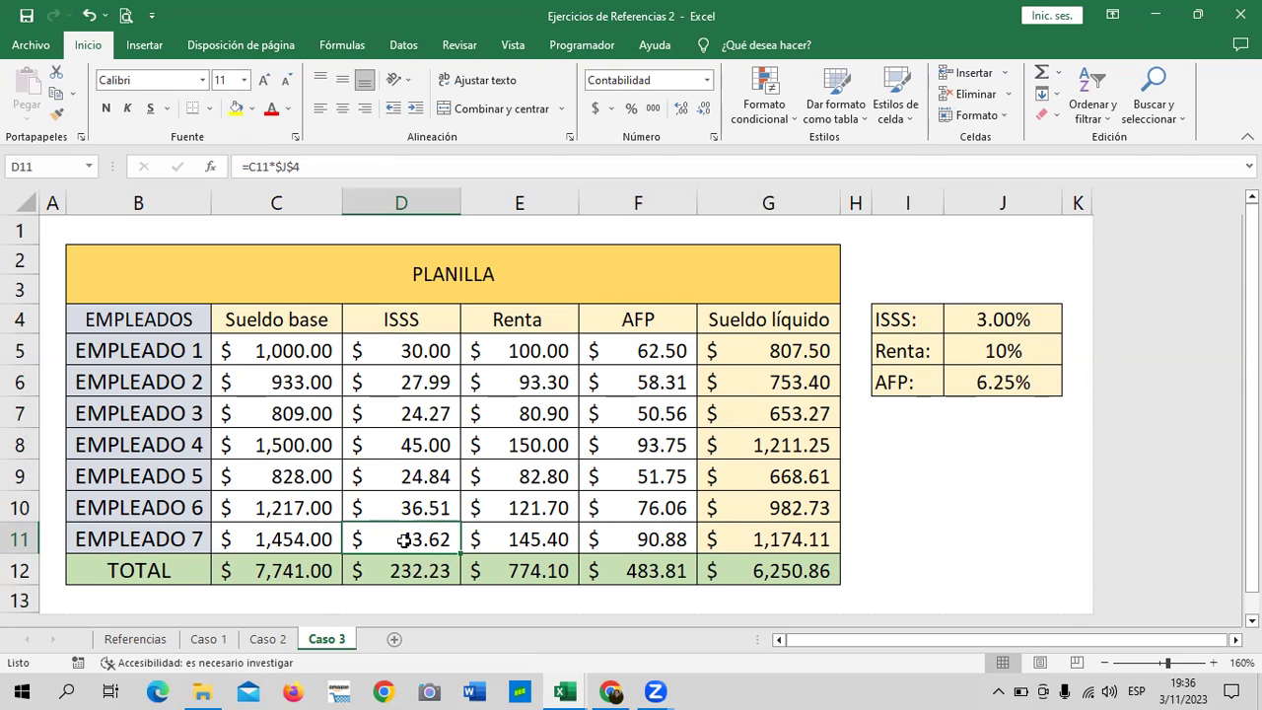
click(319, 350)
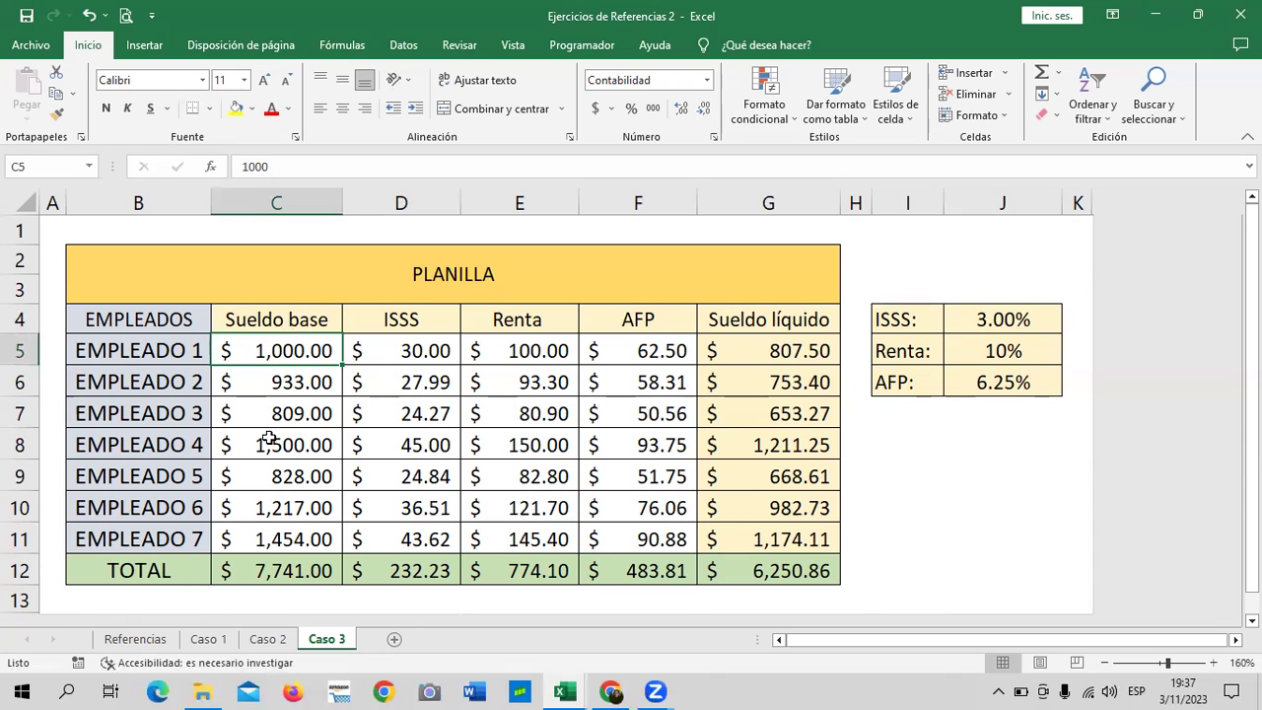
click(239, 451)
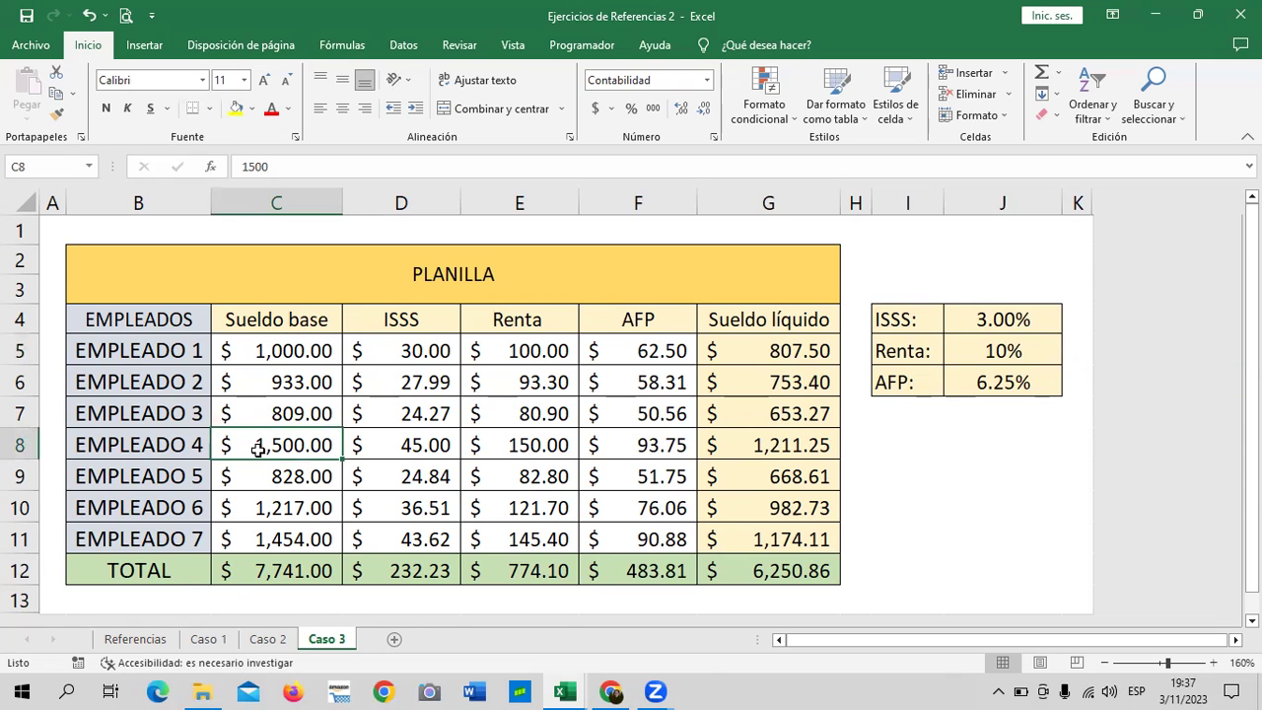
click(407, 447)
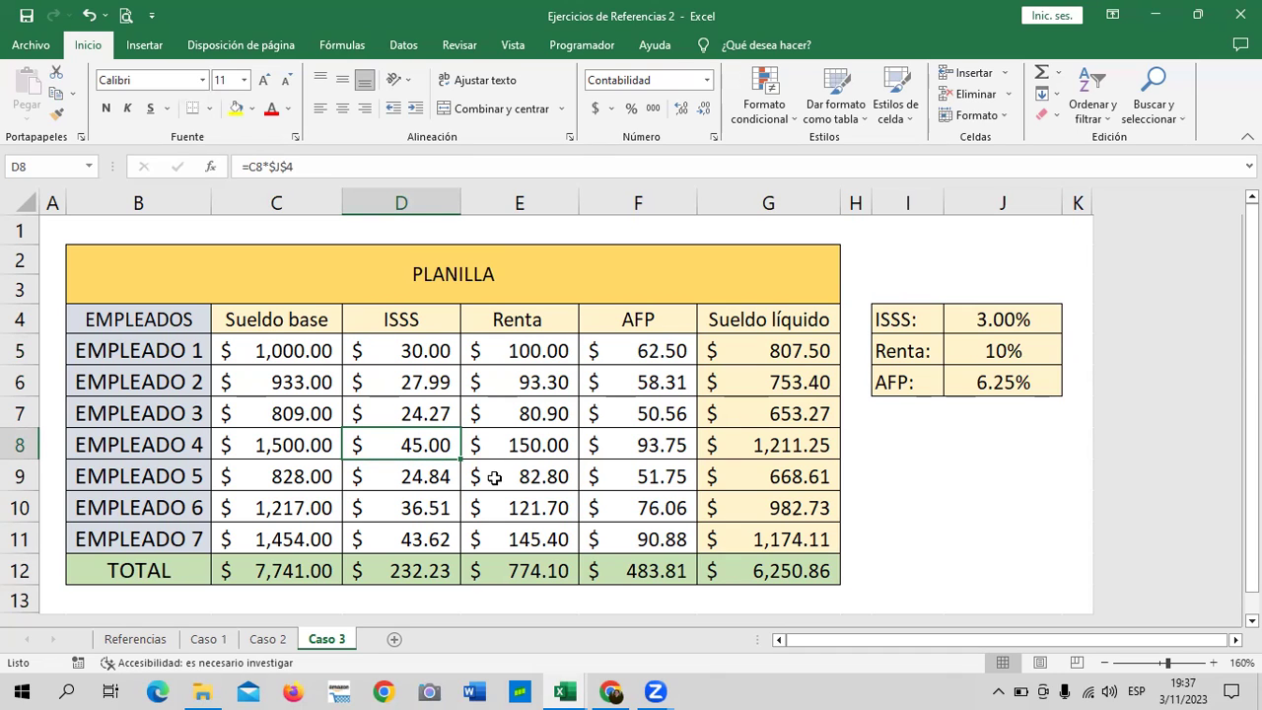
click(418, 347)
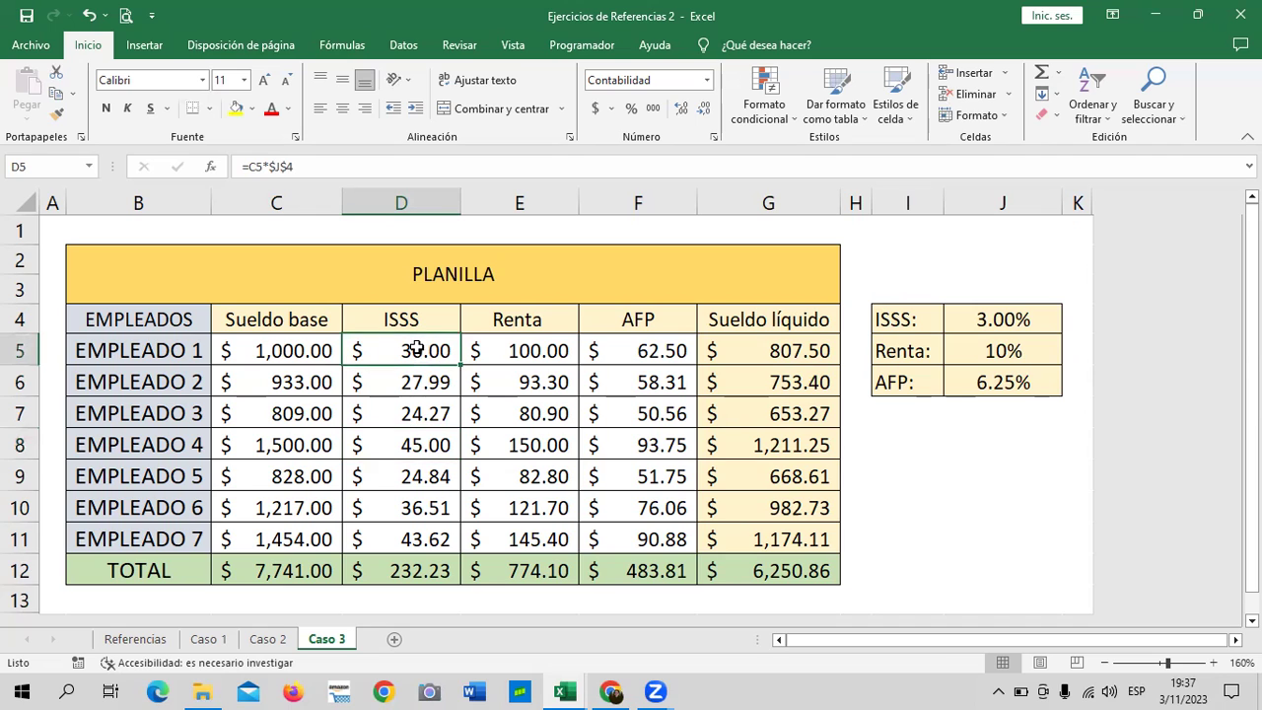
click(271, 353)
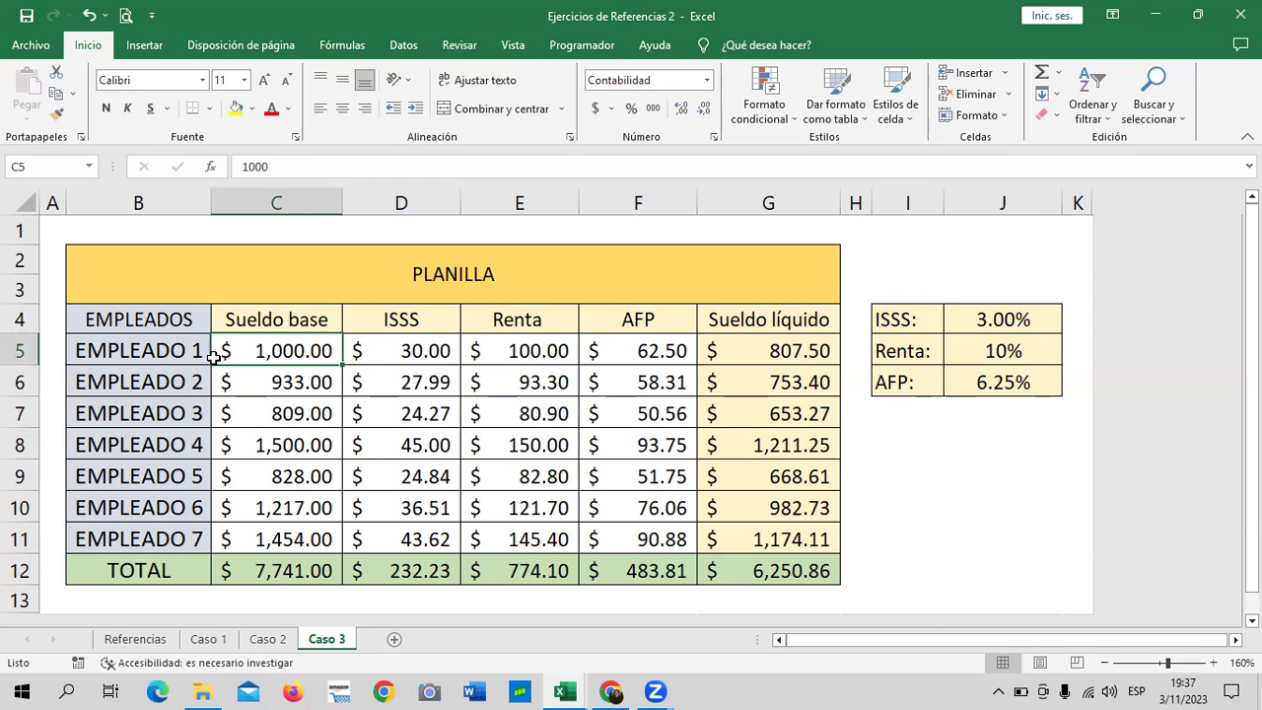
Step: Set Empleado 1's base salary in C5 to 2,000 and check the recalculated ISSS in D5
text(2,000)
key(Return)
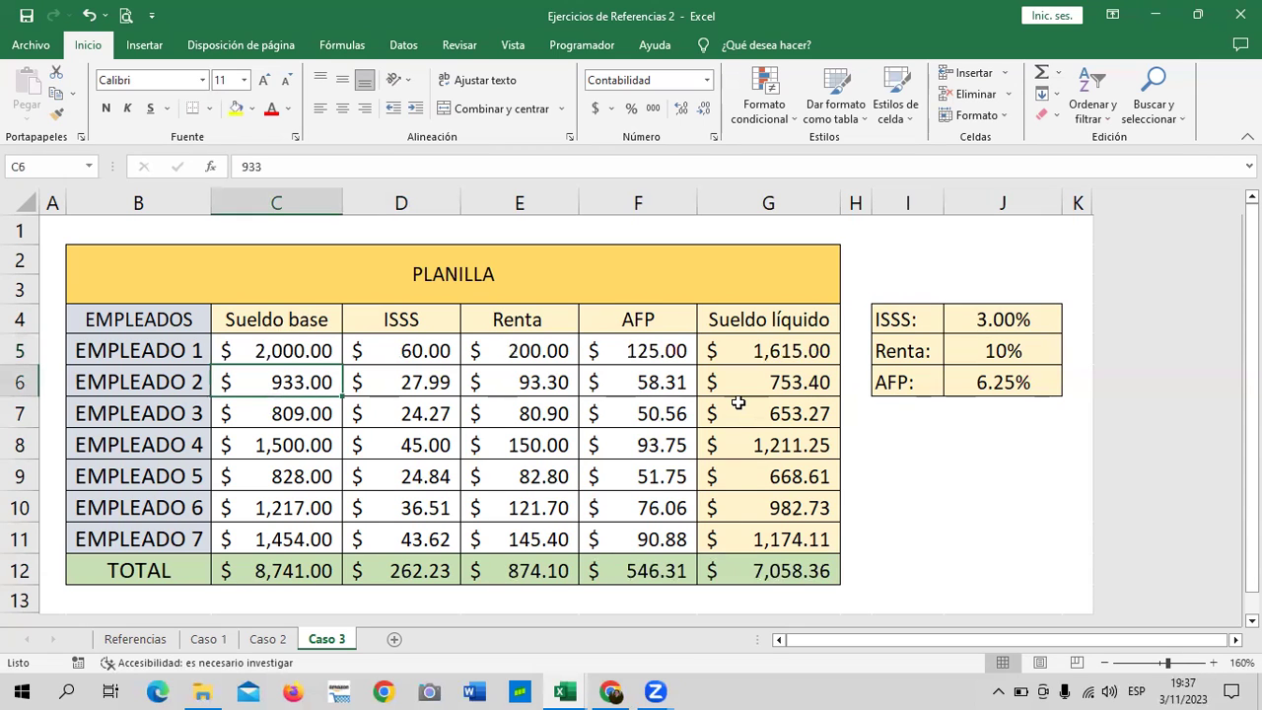
click(439, 352)
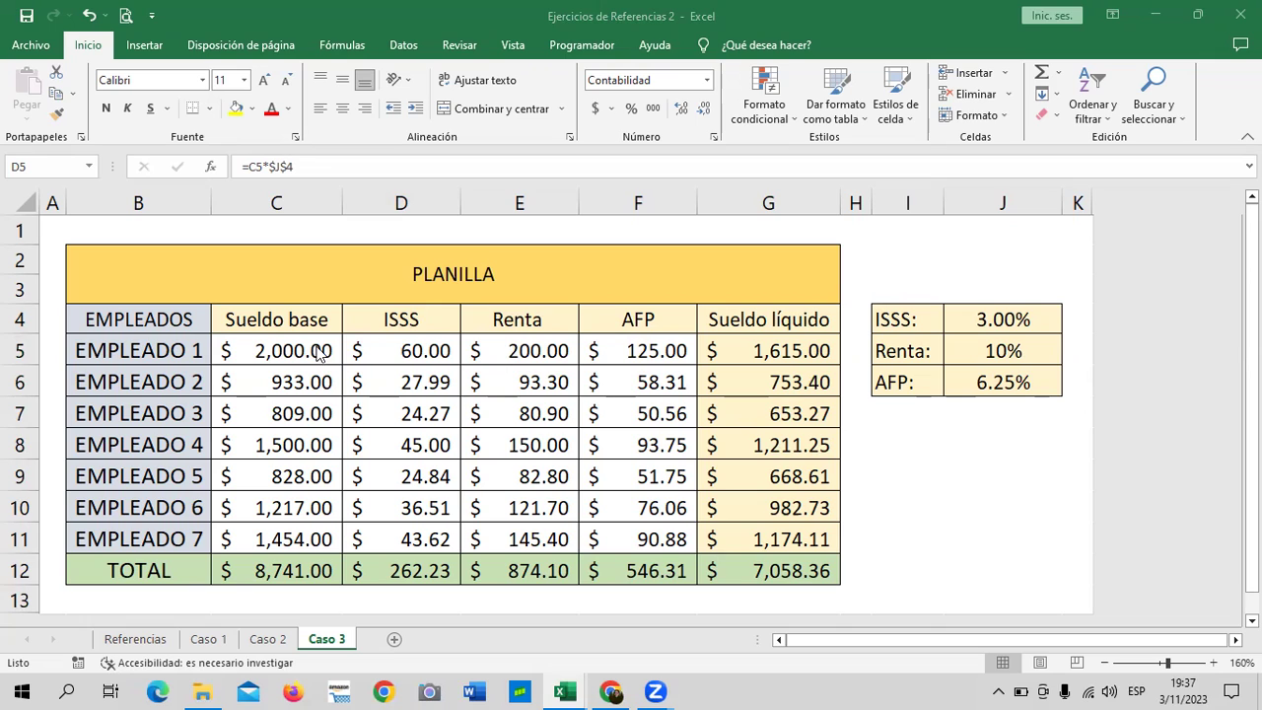
click(424, 347)
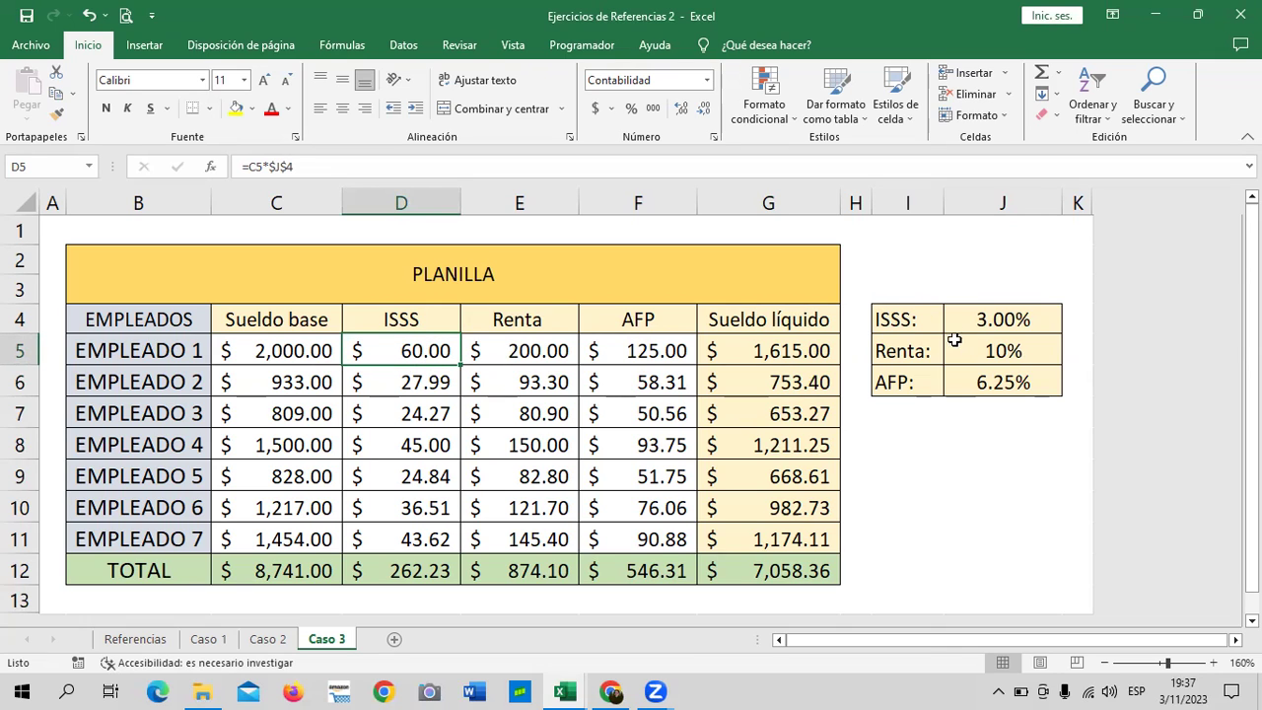
Step: Review D5's ISSS formula against the 3%, 10% and 6.25% rates in J4:J6
click(977, 315)
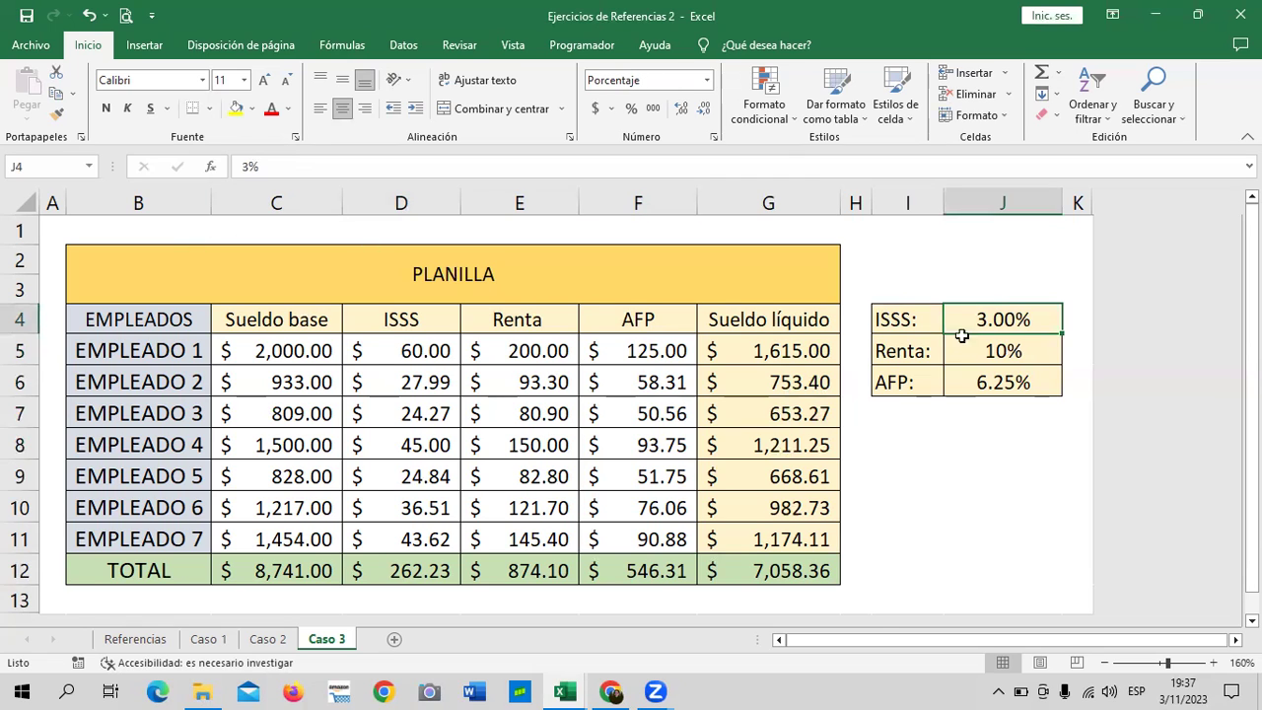
click(420, 352)
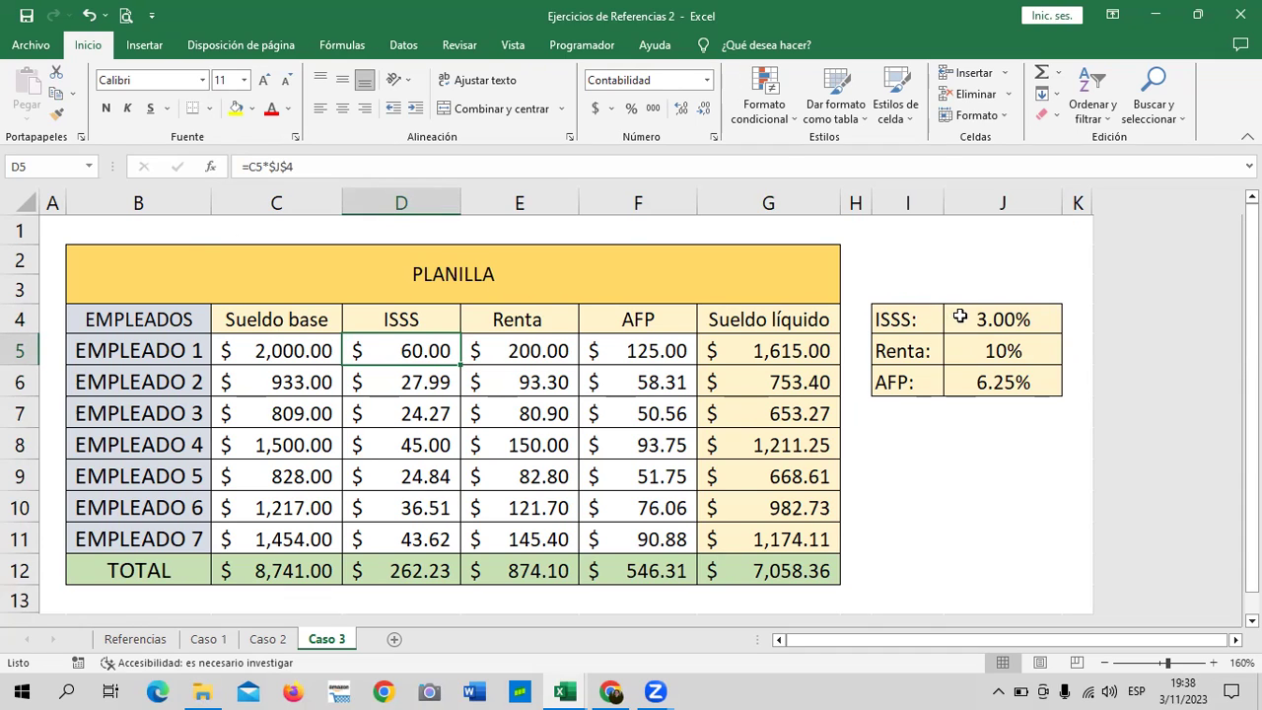
click(994, 331)
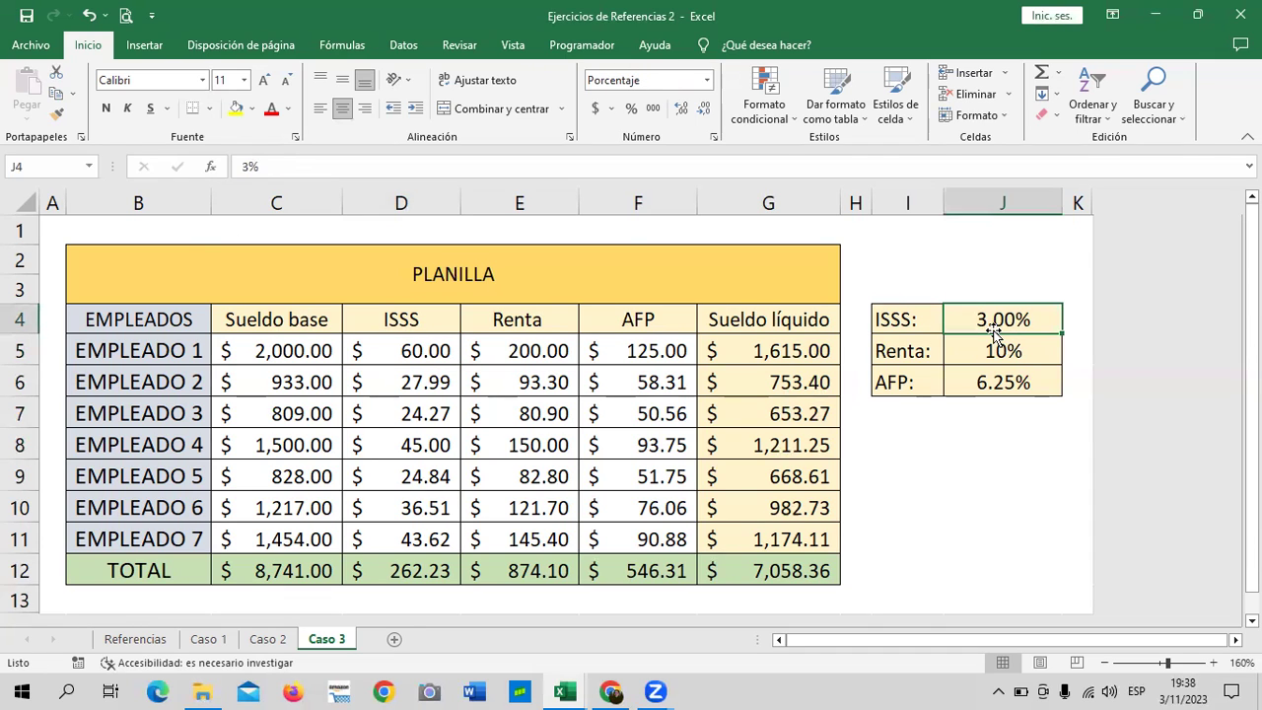
click(968, 357)
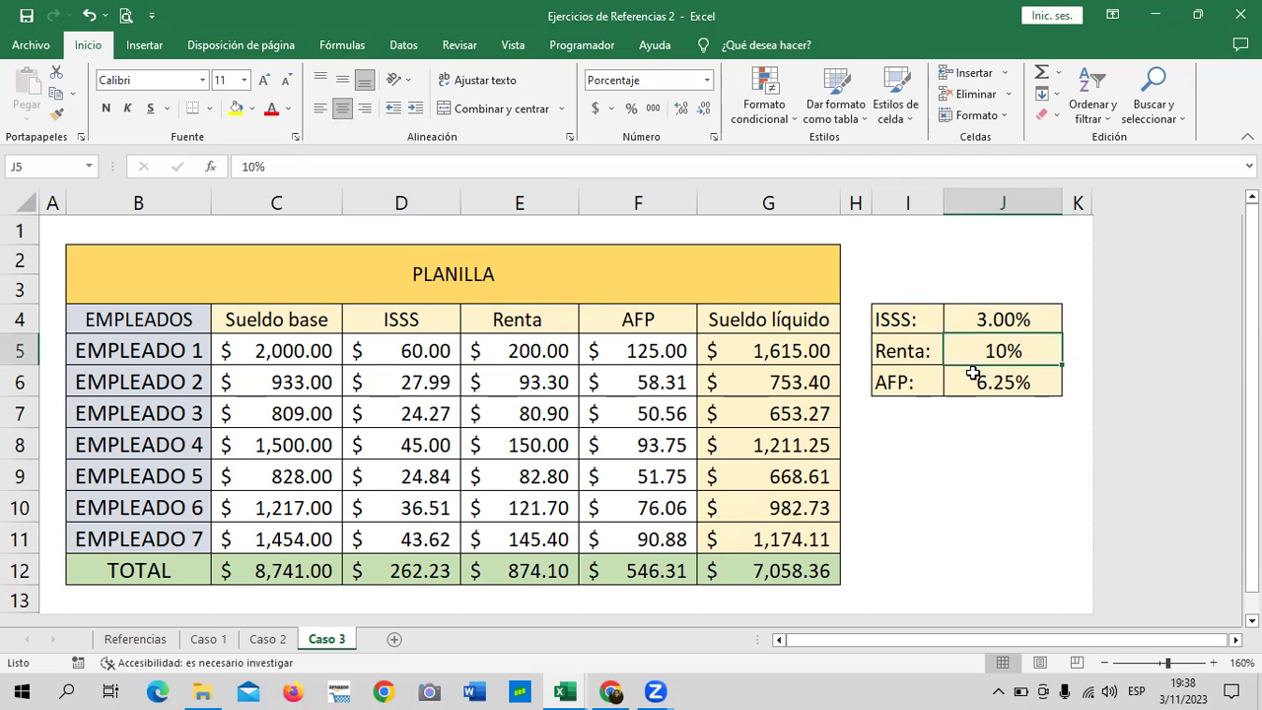
click(980, 381)
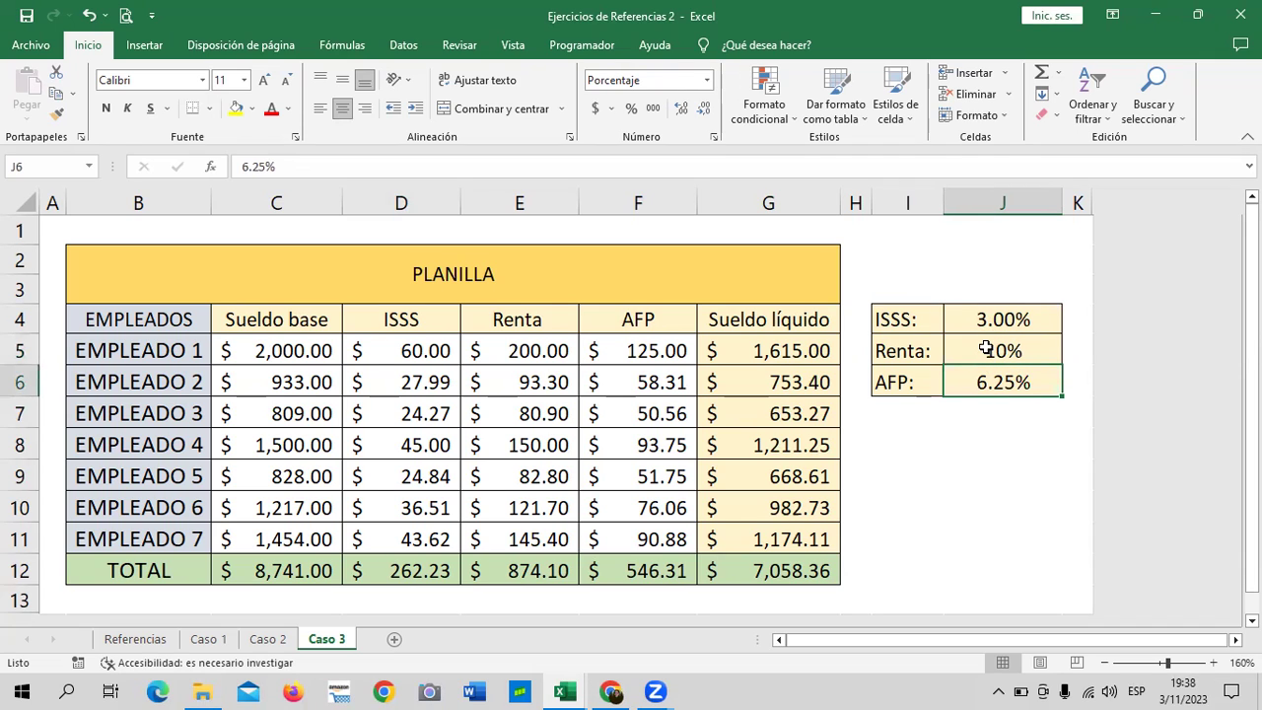
click(973, 318)
click(969, 347)
click(954, 375)
click(988, 341)
Step: Clear the ISSS values from D5:D11
click(399, 410)
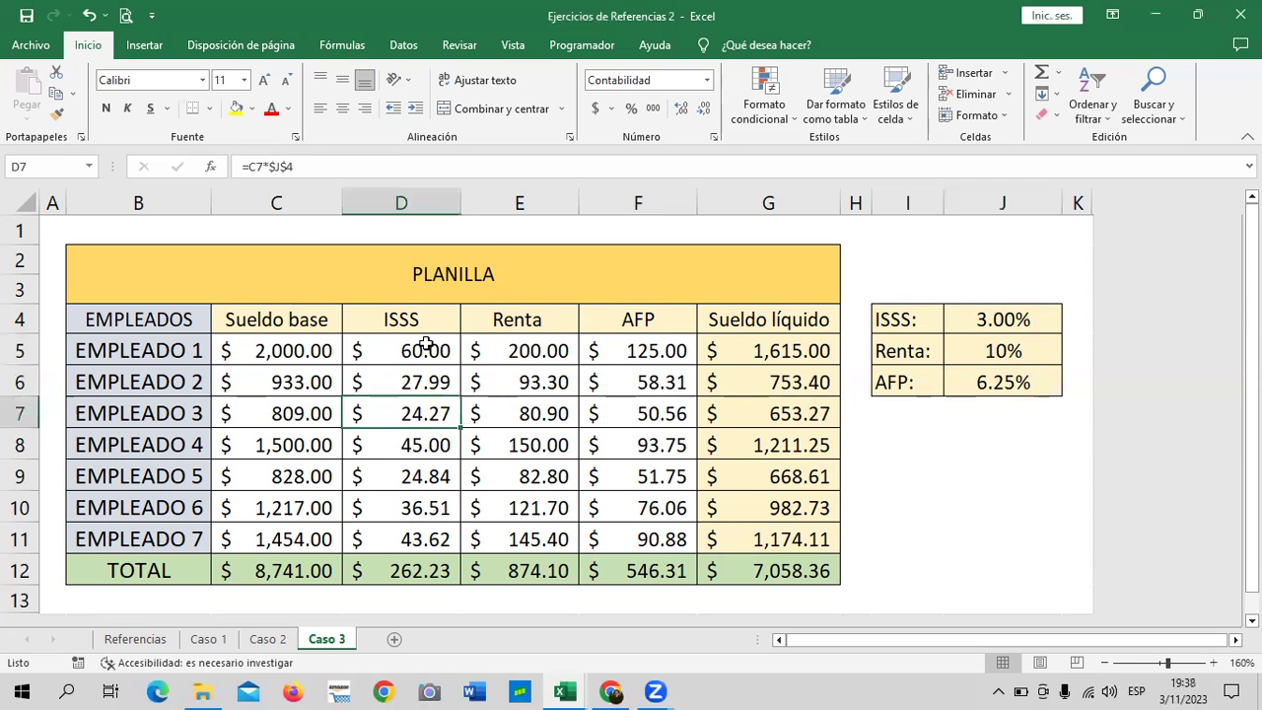
drag(414, 347, 440, 510)
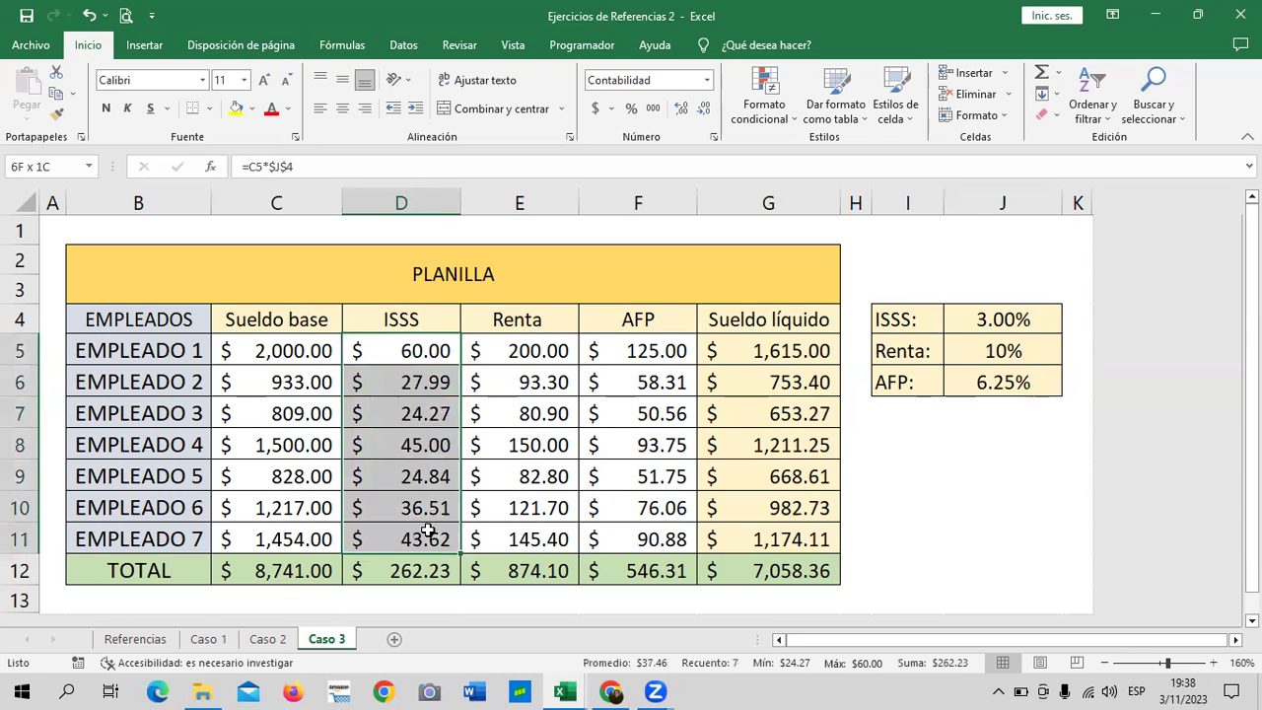
key(Delete)
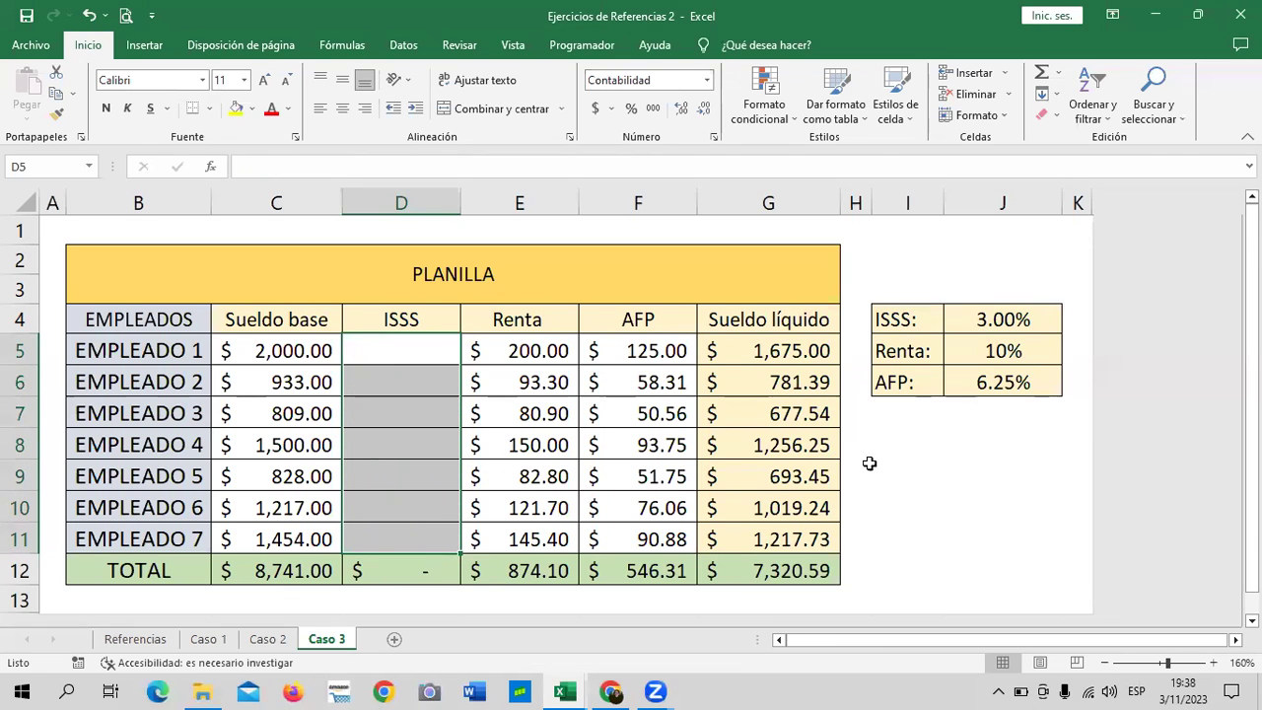
click(1002, 444)
click(433, 349)
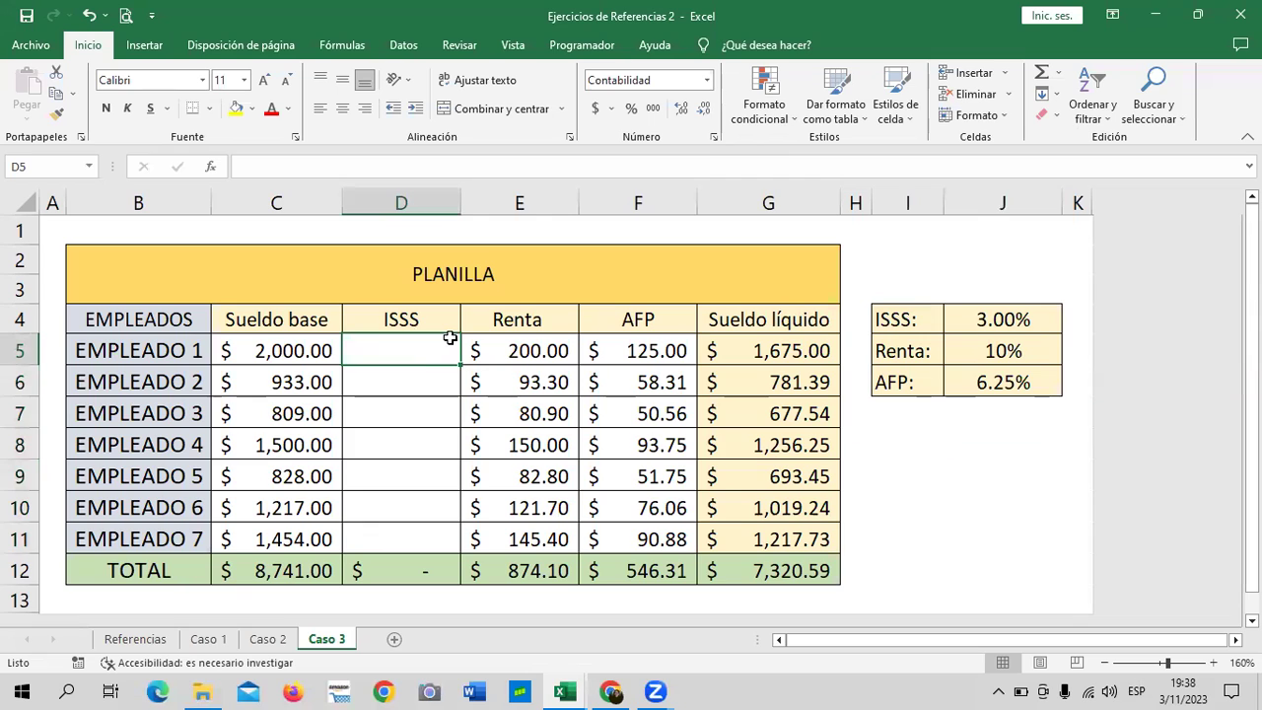
click(274, 351)
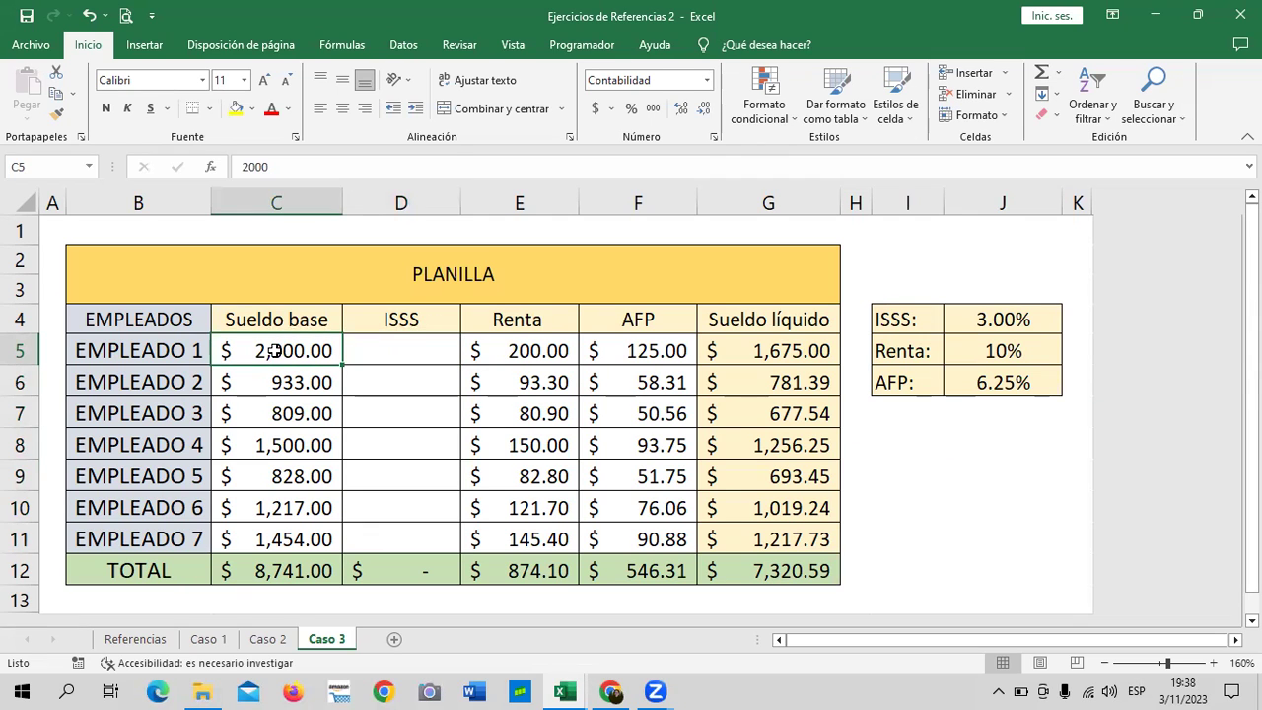
click(394, 347)
click(291, 351)
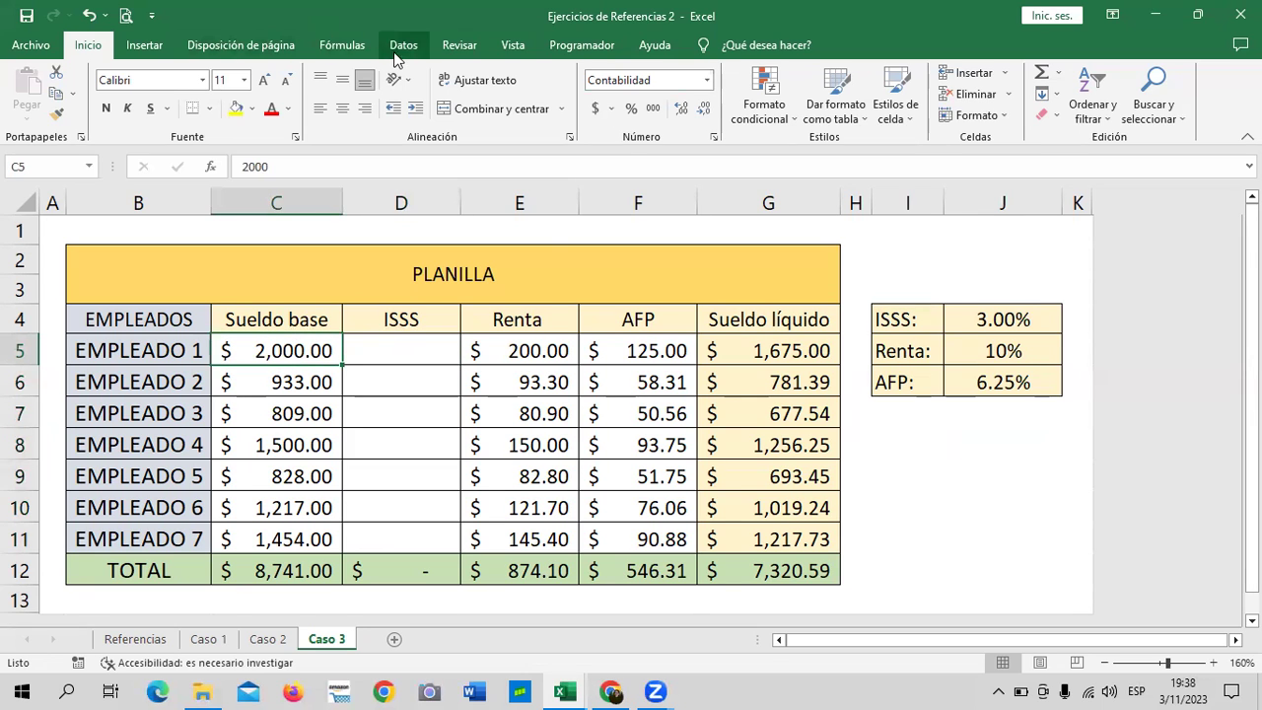
Step: Delete the old ISSS defined name in Name Manager and begin a new name
click(362, 51)
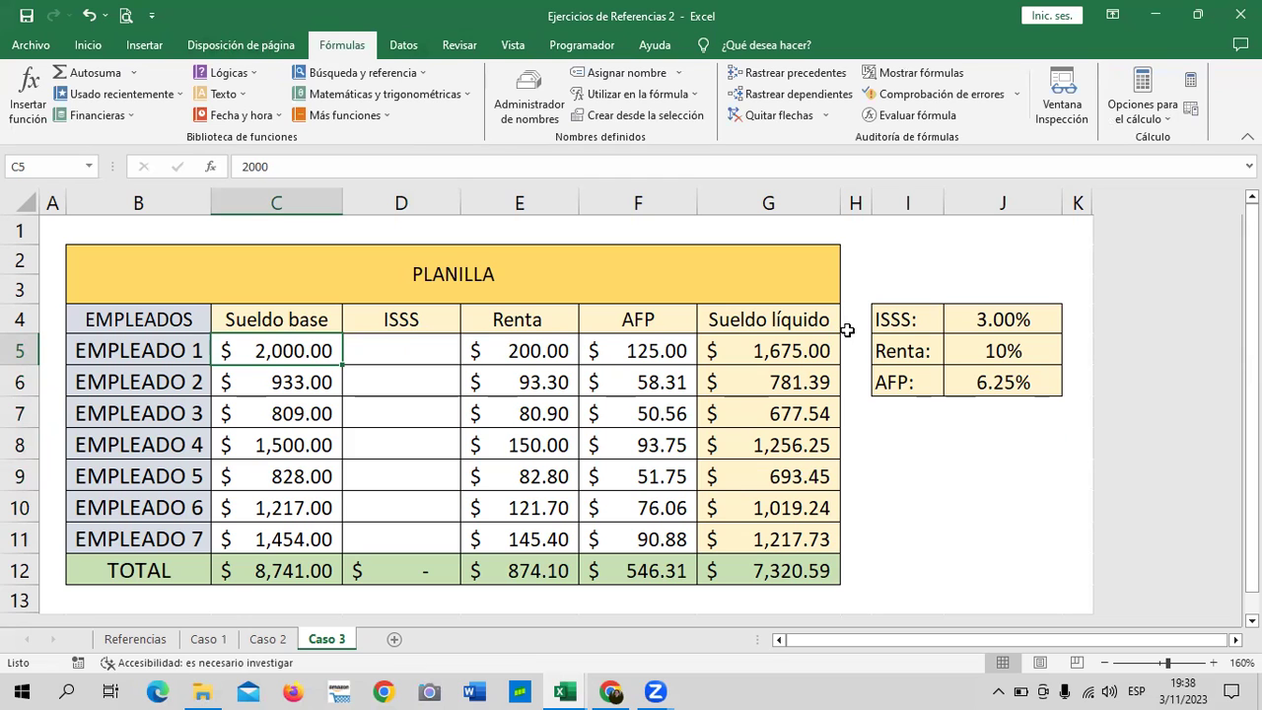
click(531, 88)
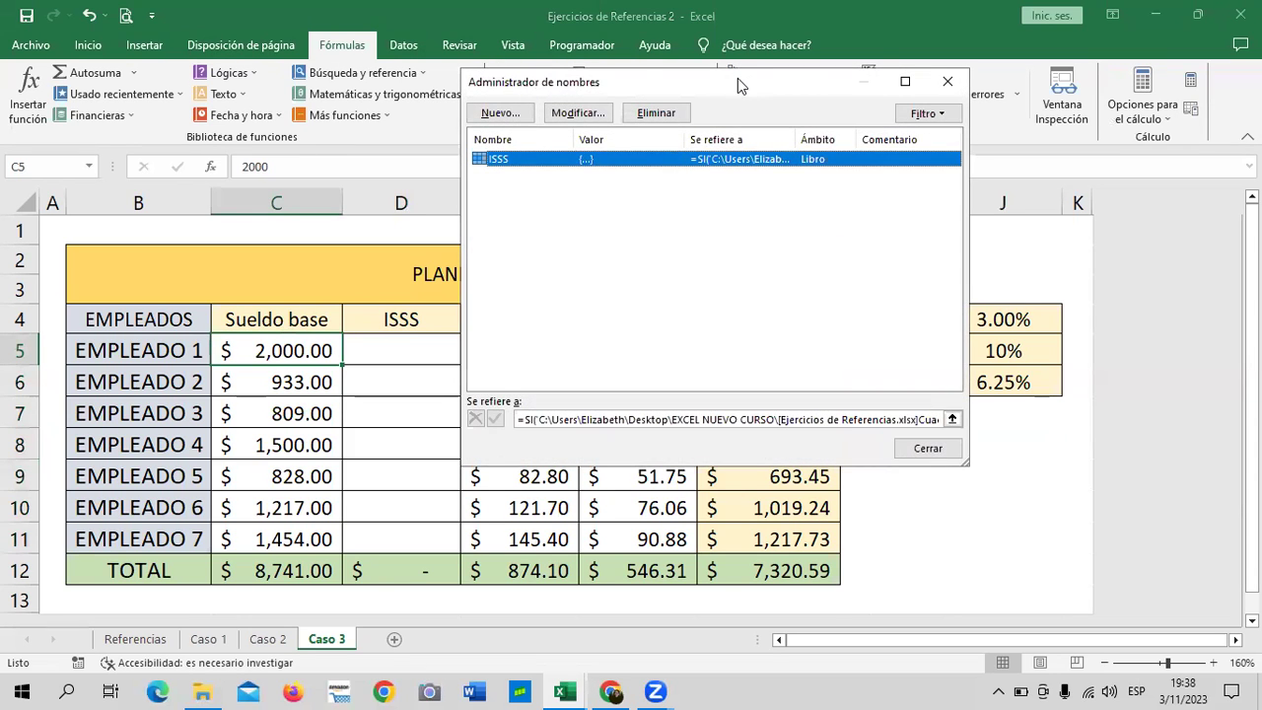
drag(737, 78, 679, 91)
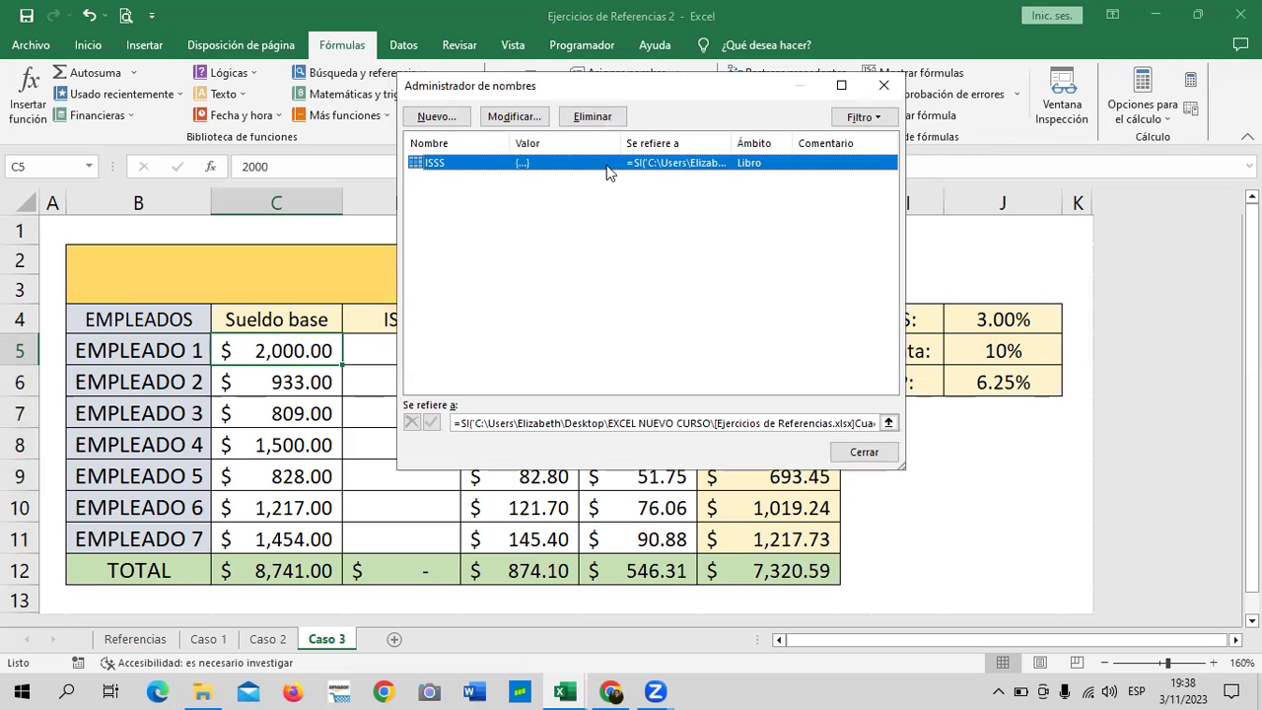
click(593, 117)
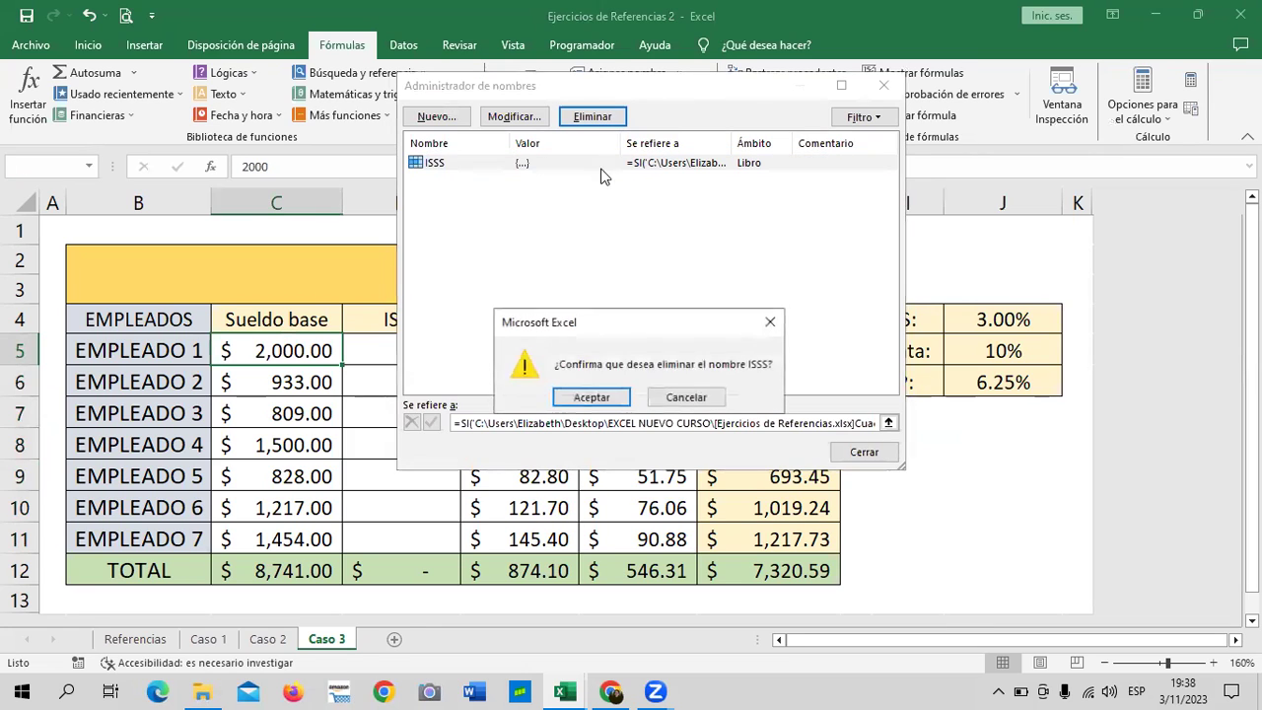
click(591, 396)
click(438, 117)
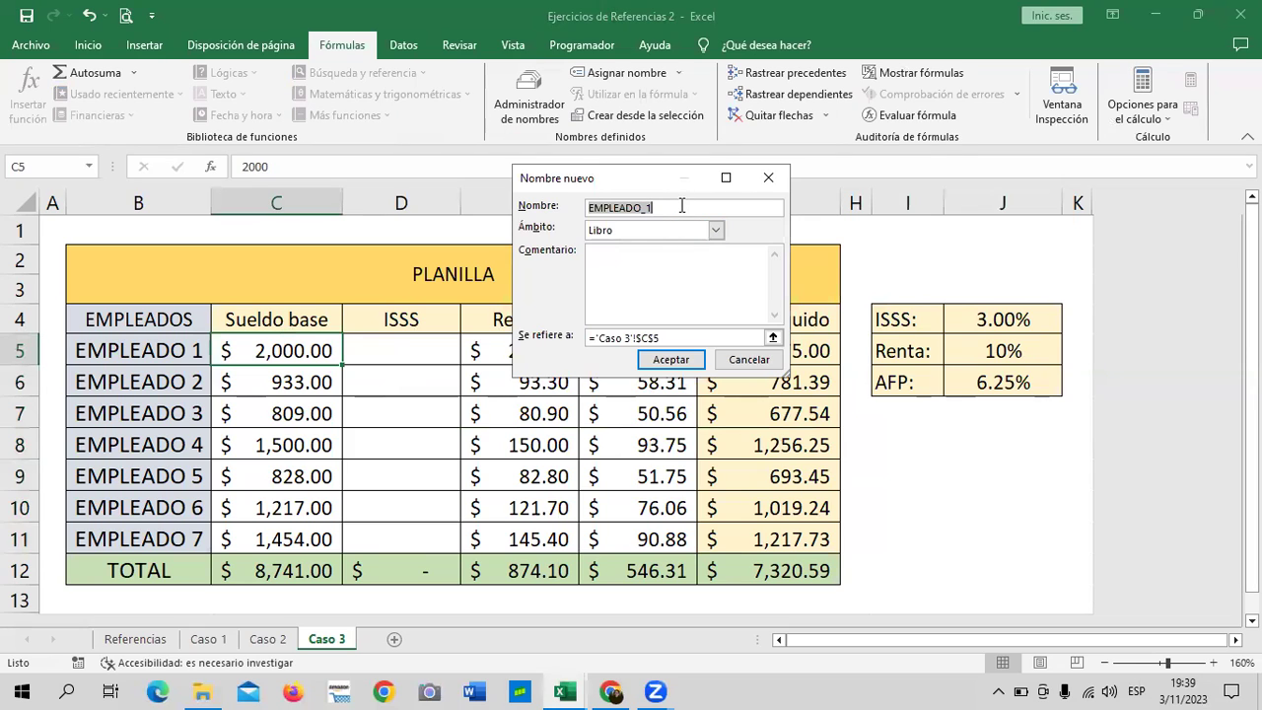
Step: Replace the suggested EMPLEADO_1 name with ISSS in uppercase
key(BackSpace)
text(isss)
key(BackSpace)
key(Caps_Lock)
key(BackSpace)
key(BackSpace)
key(BackSpace)
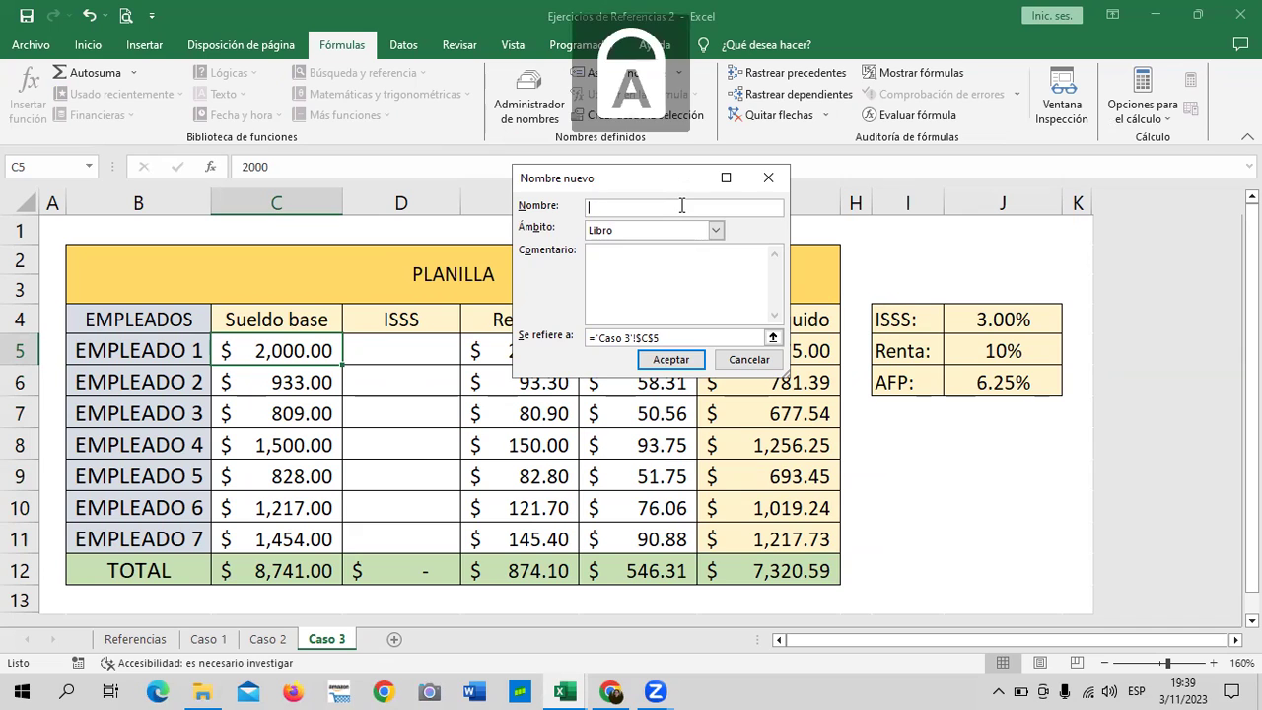
text(ISSS)
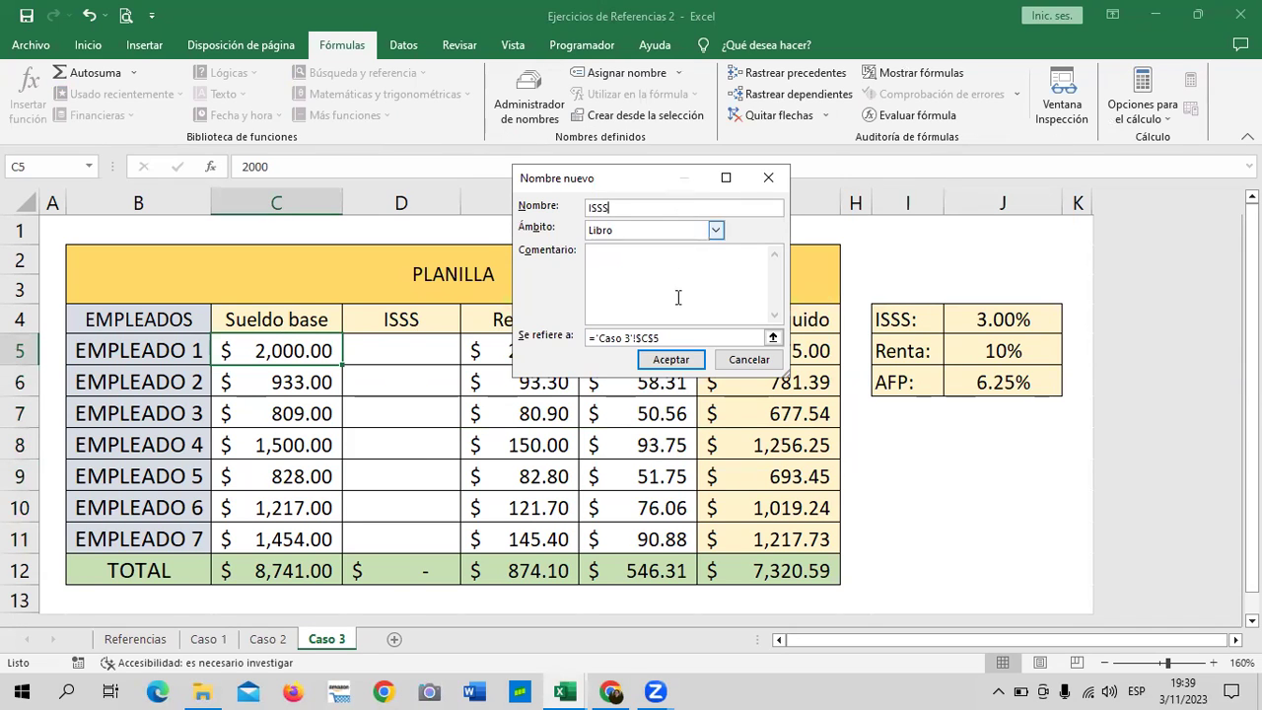
Step: Make ISSS refer to =SI(C5<1000;C5*3%;30) and save the name
click(693, 339)
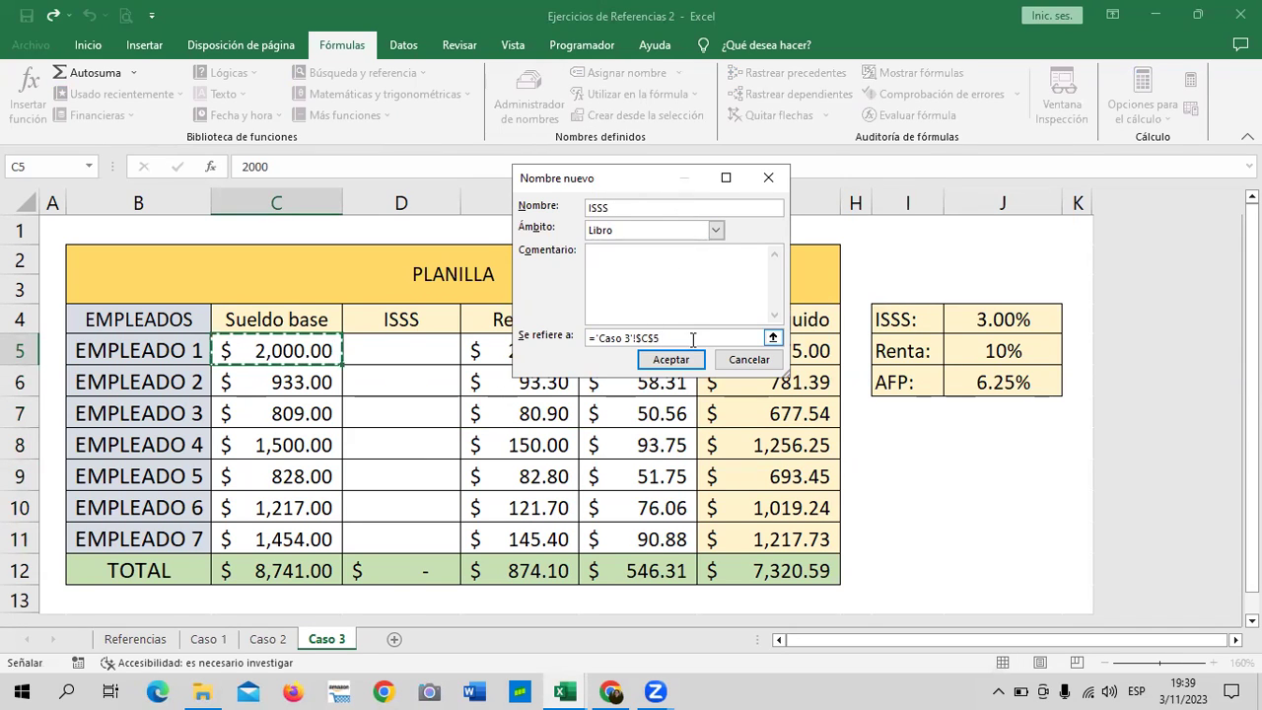
key(BackSpace)
key(BackSpace)
key(BackSpace)
key(BackSpace)
key(BackSpace)
text(=SI)
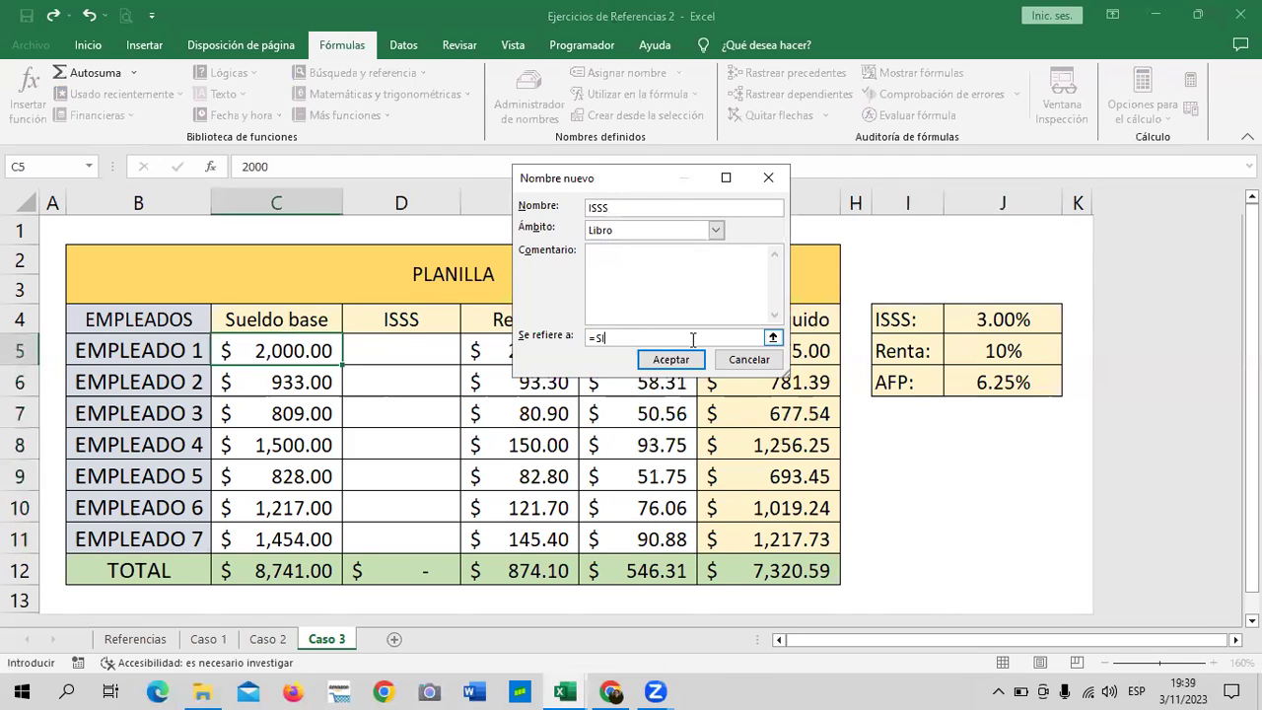
text(()
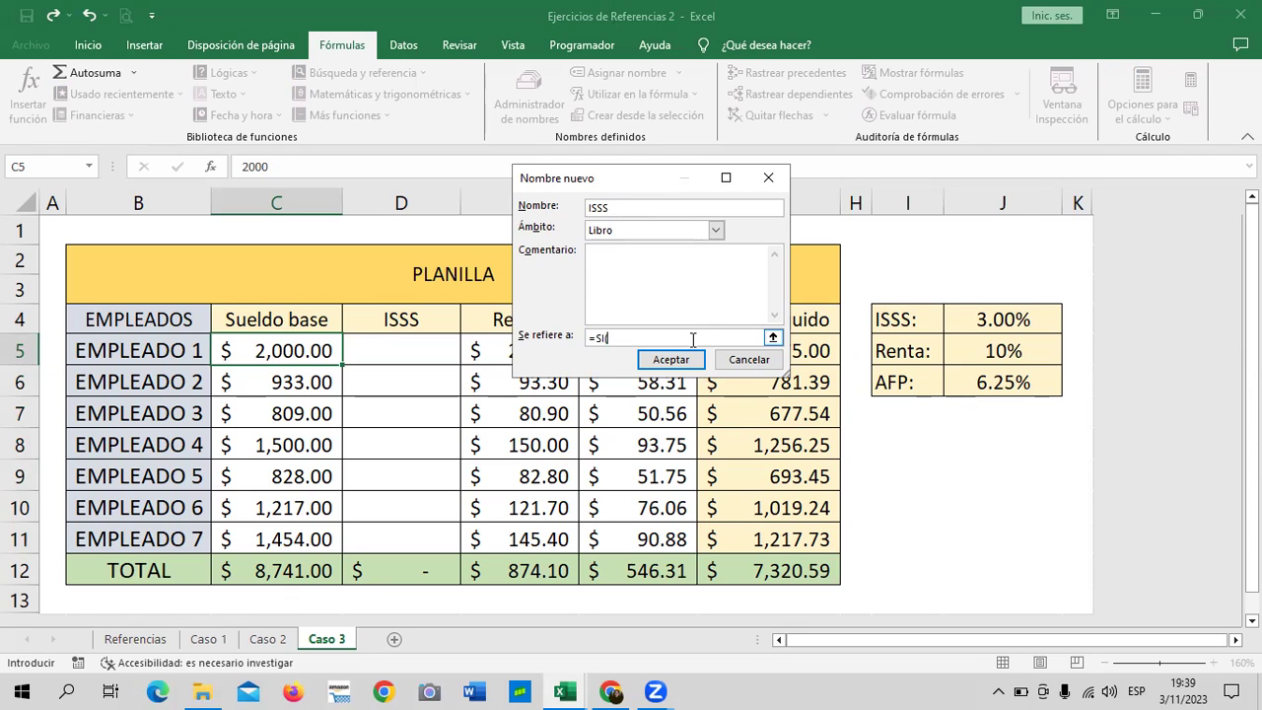
text(C5)
text(>)
key(BackSpace)
text(<)
text(1000)
text(;)
text(C5)
text(*3)
text(%;)
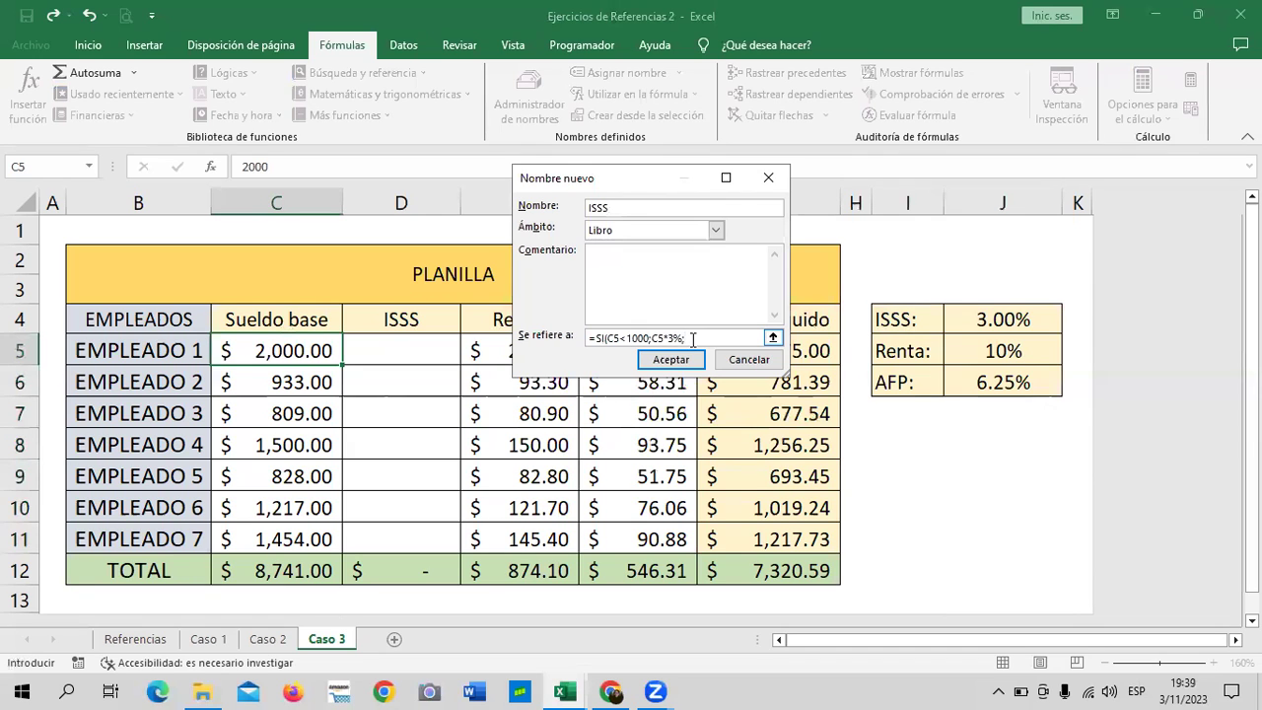
text(30)
text())
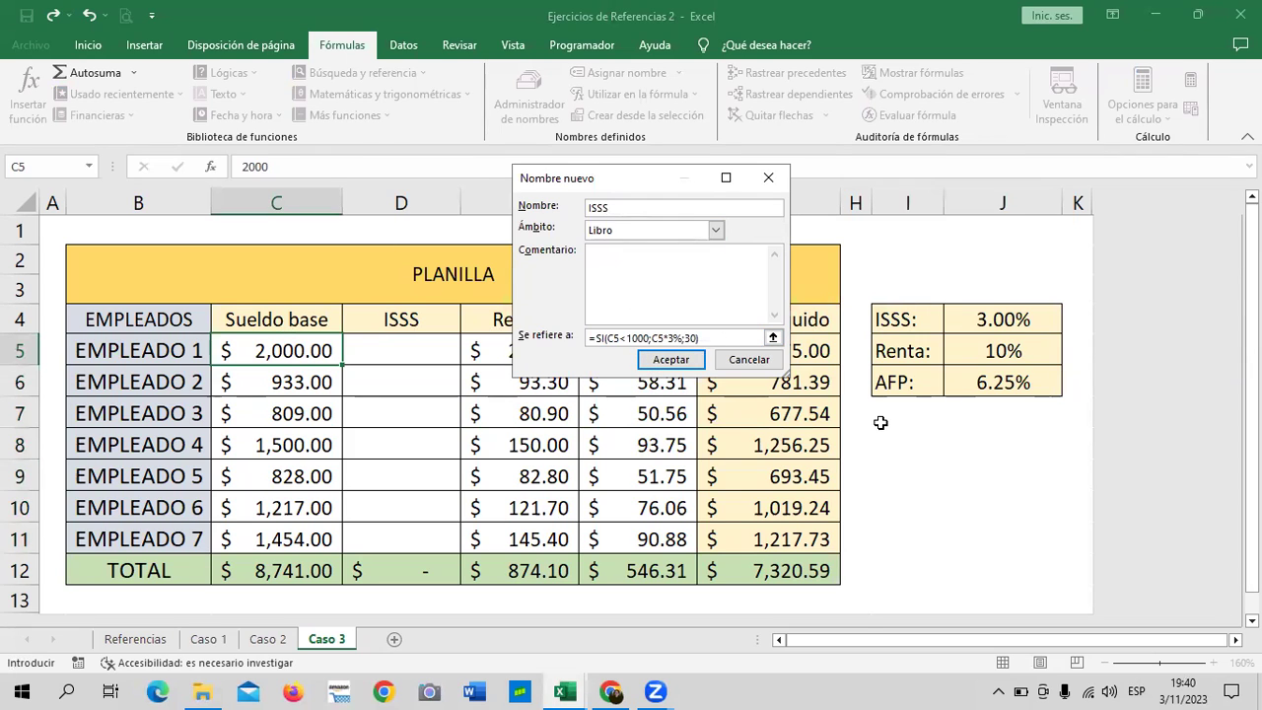
click(678, 359)
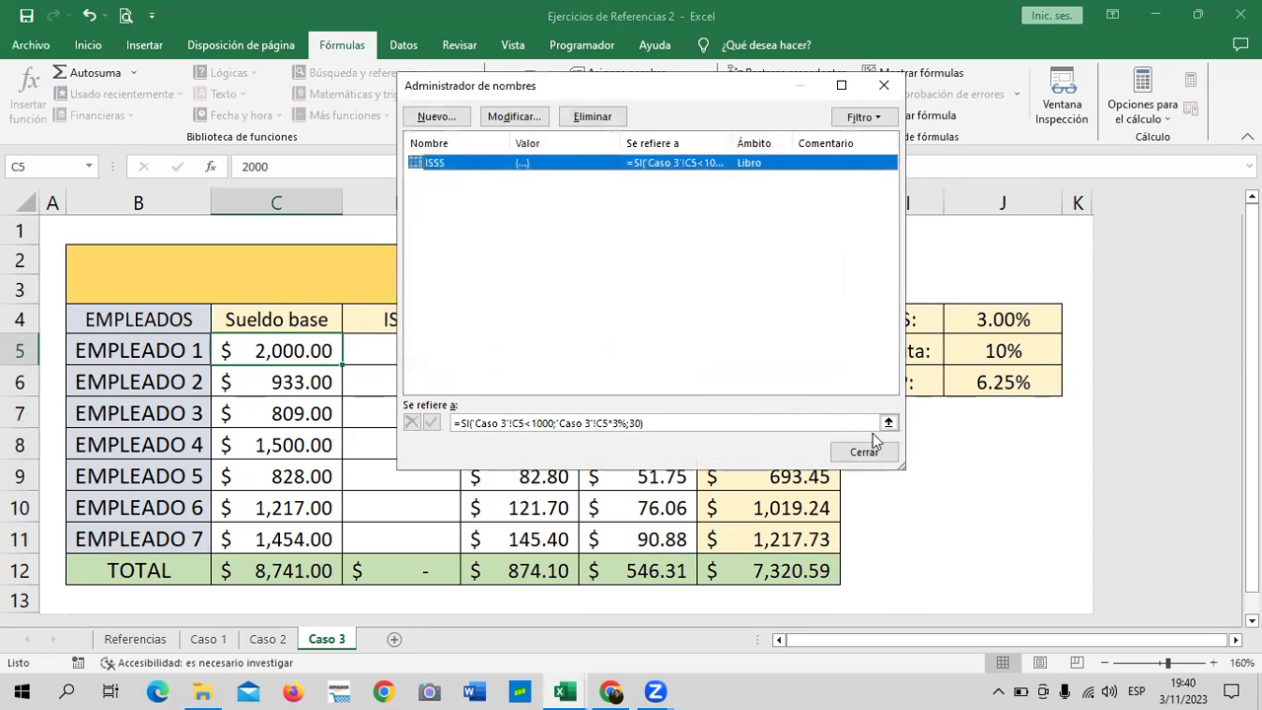
Step: Close Name Manager and start typing =IS in D5
click(864, 452)
click(430, 463)
click(413, 345)
text(=)
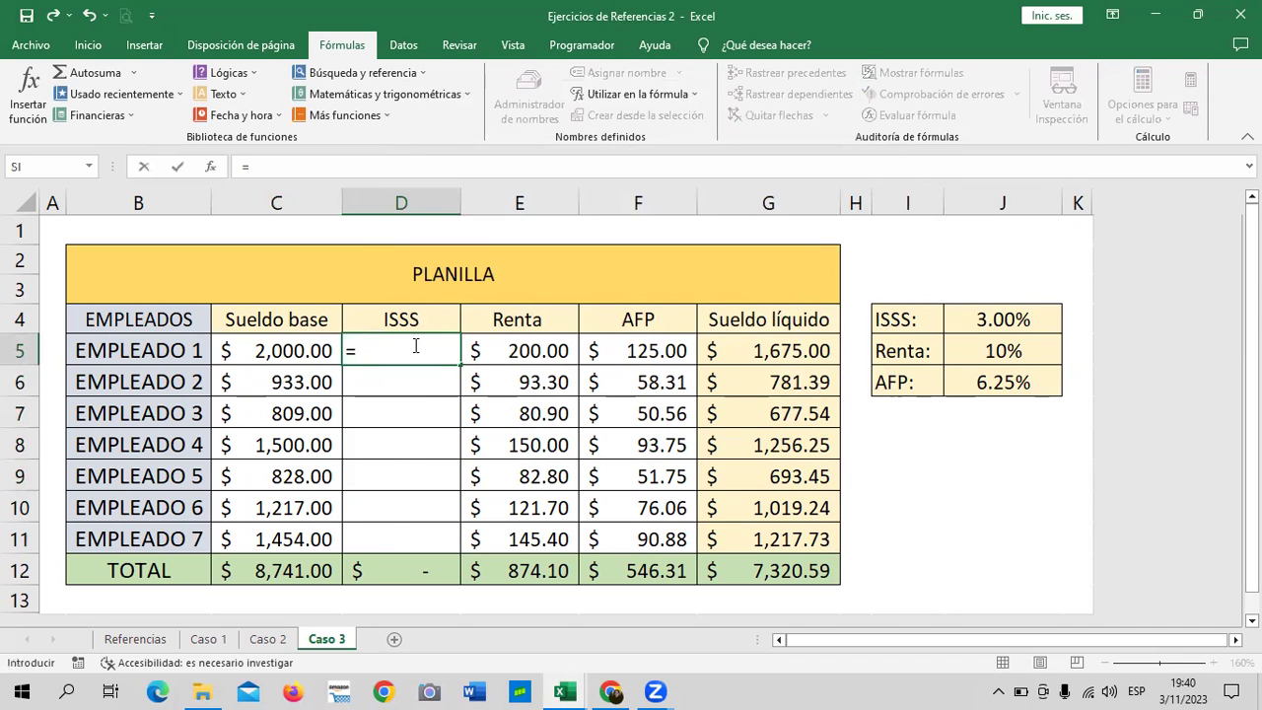
text(IS)
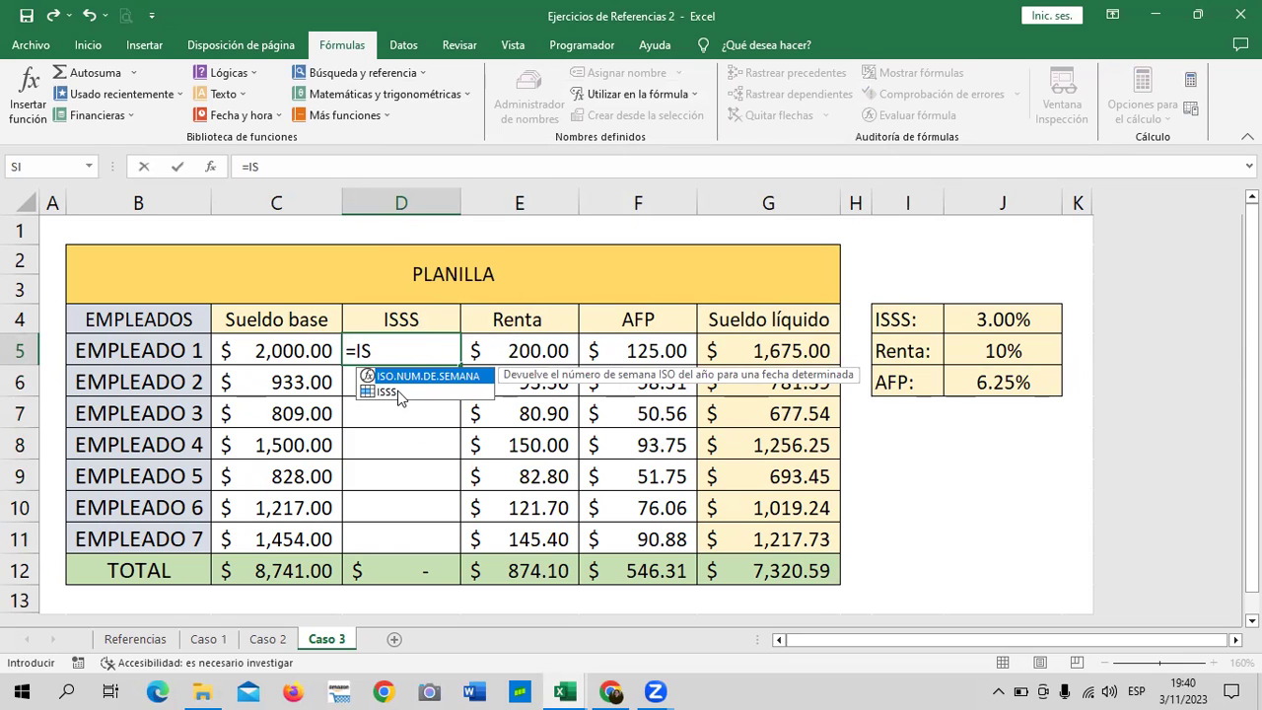
key(BackSpace)
key(BackSpace)
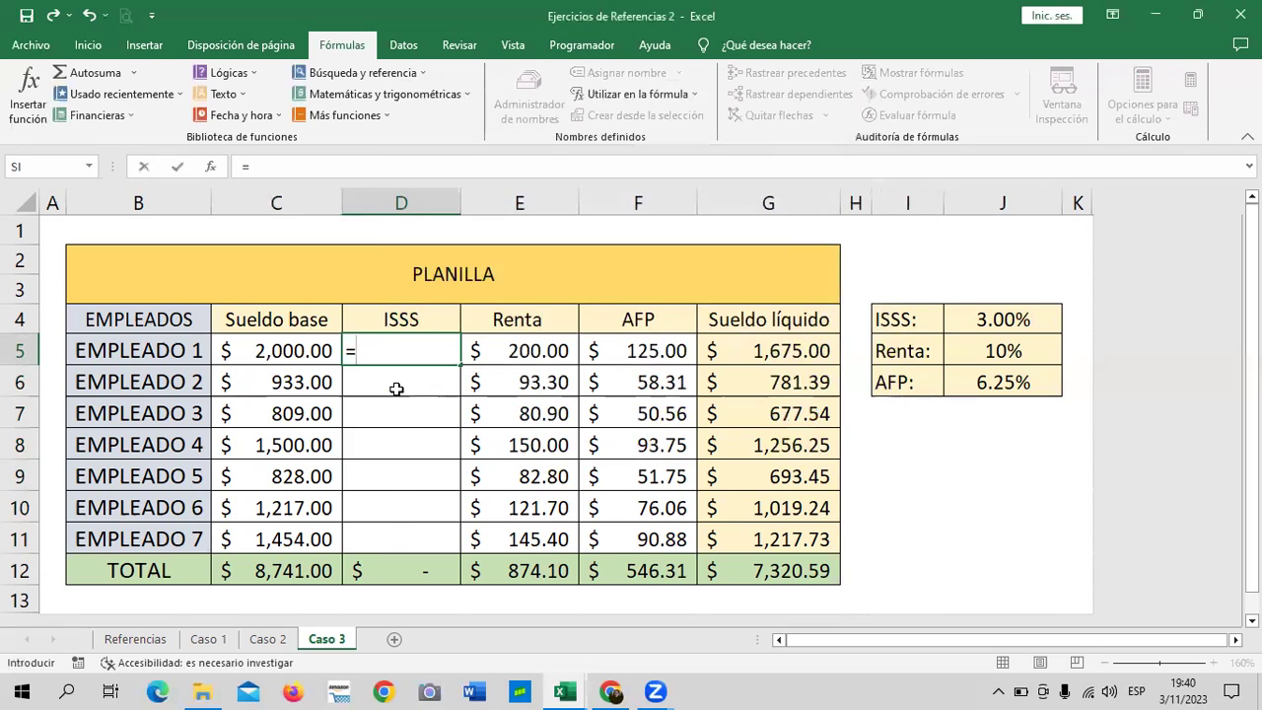
text(I)
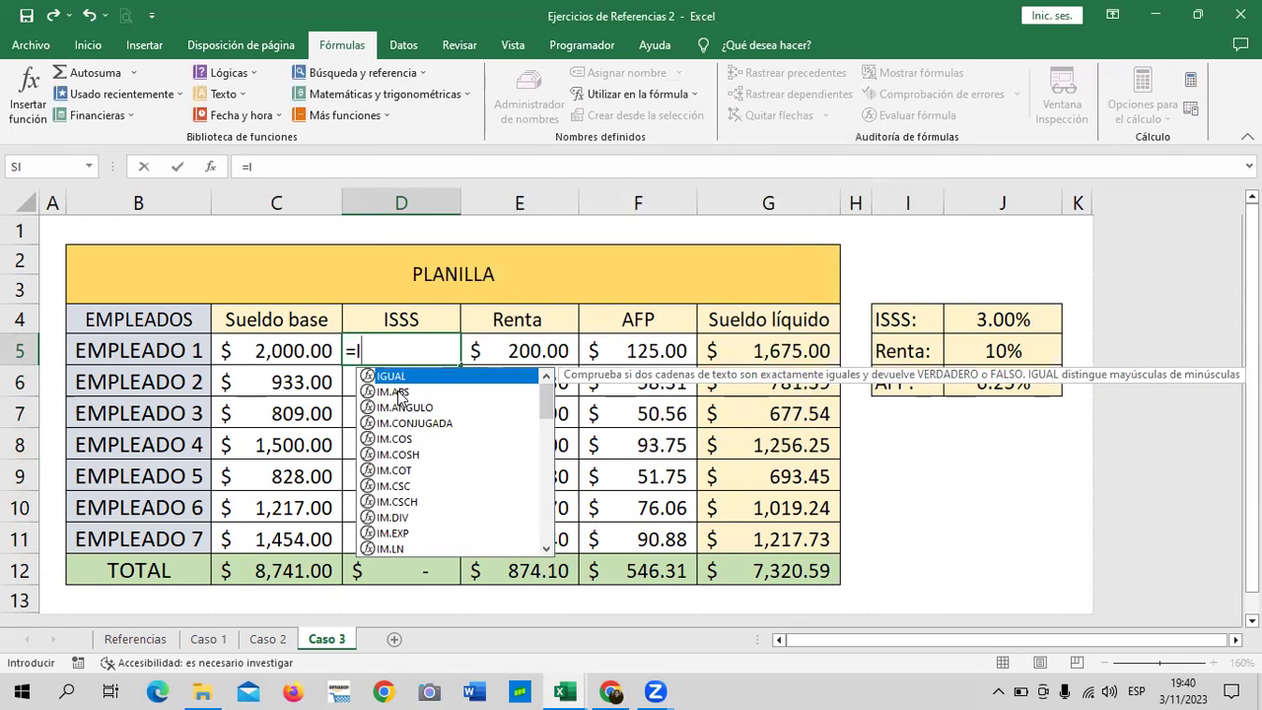
text(S)
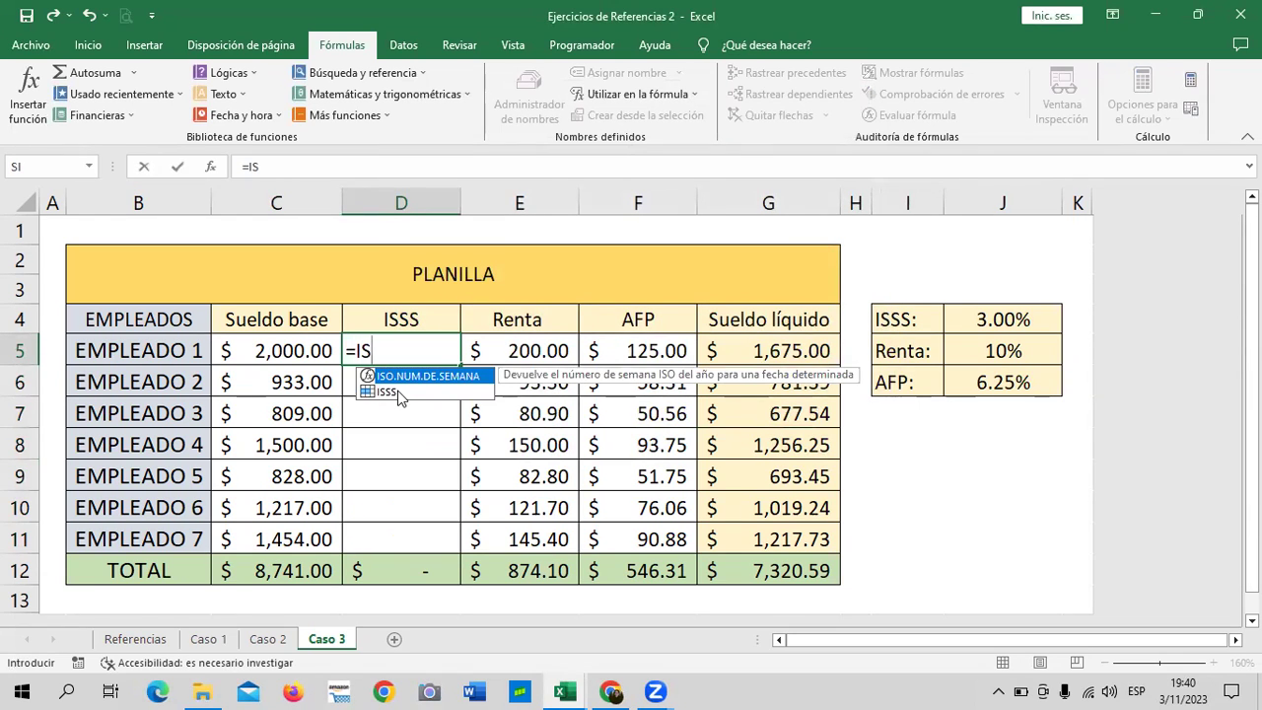
double_click(398, 392)
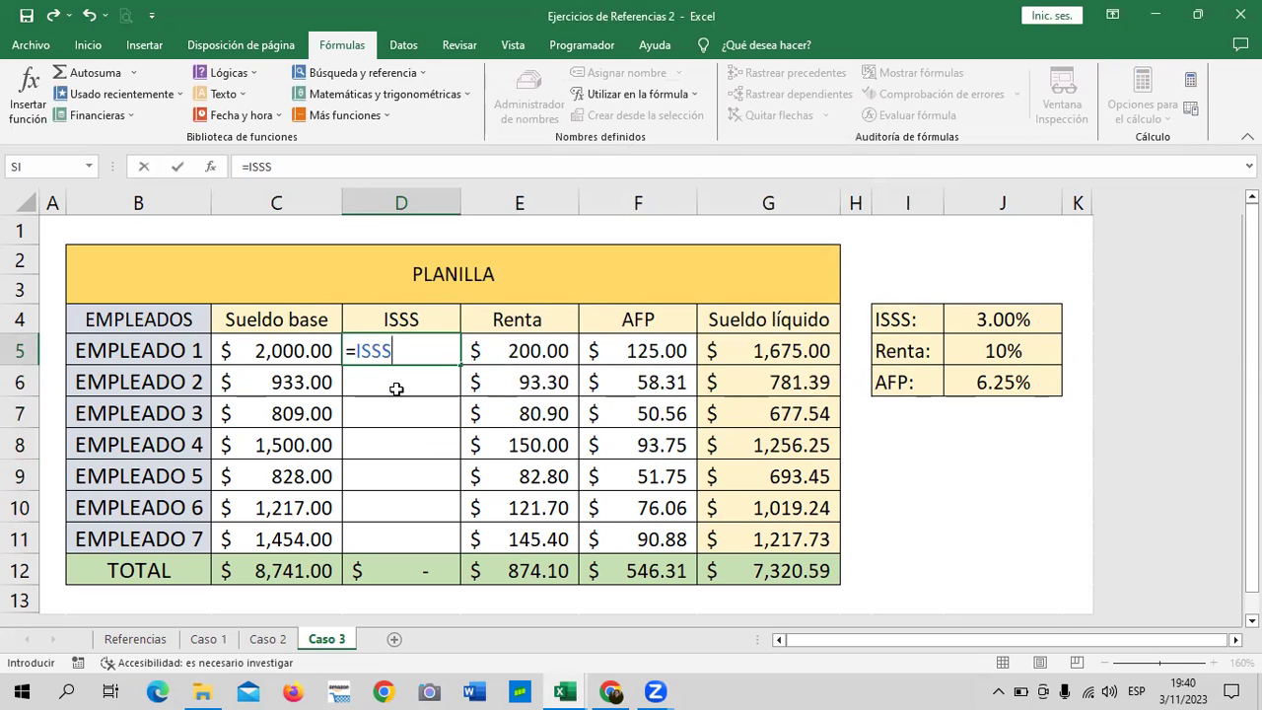
key(ctrl+Return)
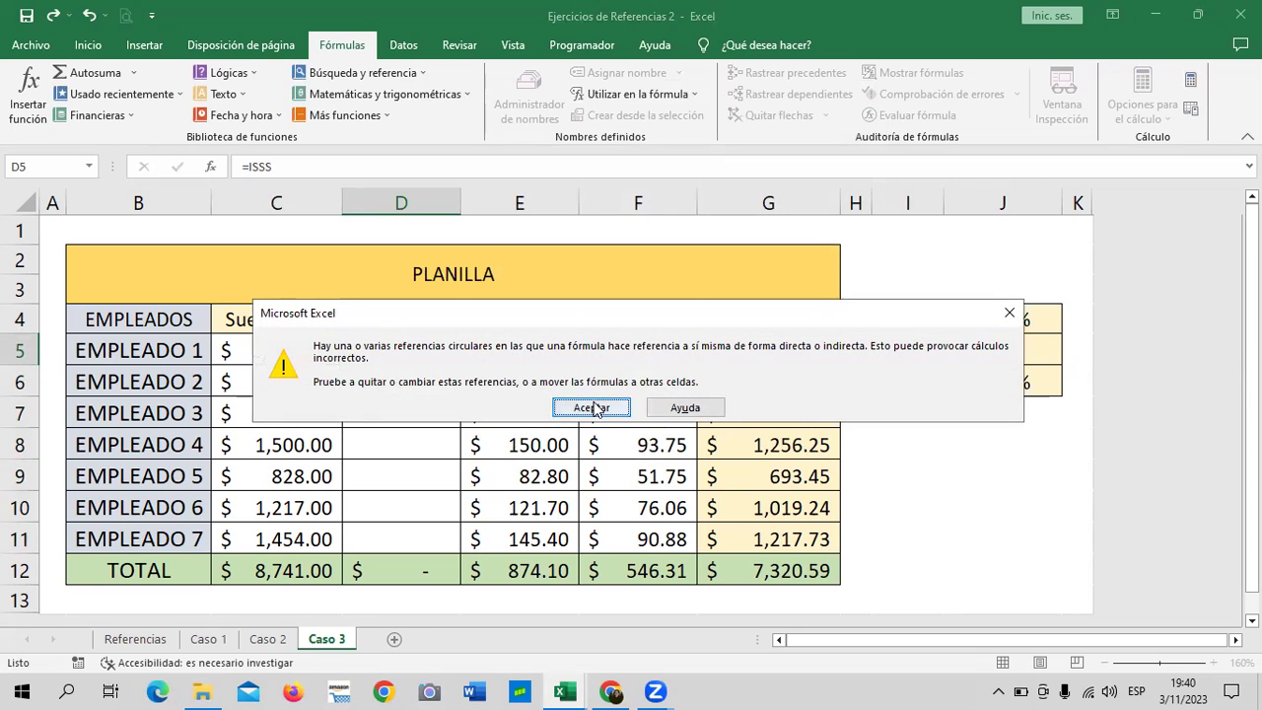
click(591, 407)
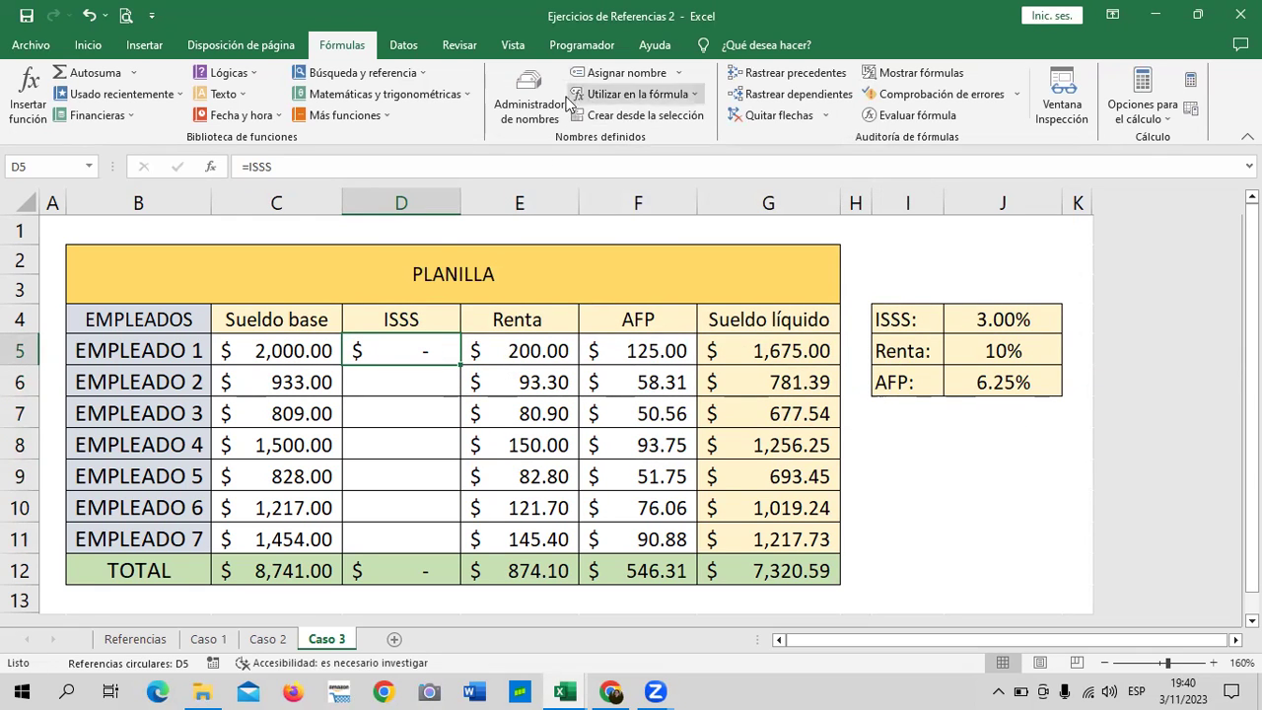
key(Down)
key(Down)
click(420, 351)
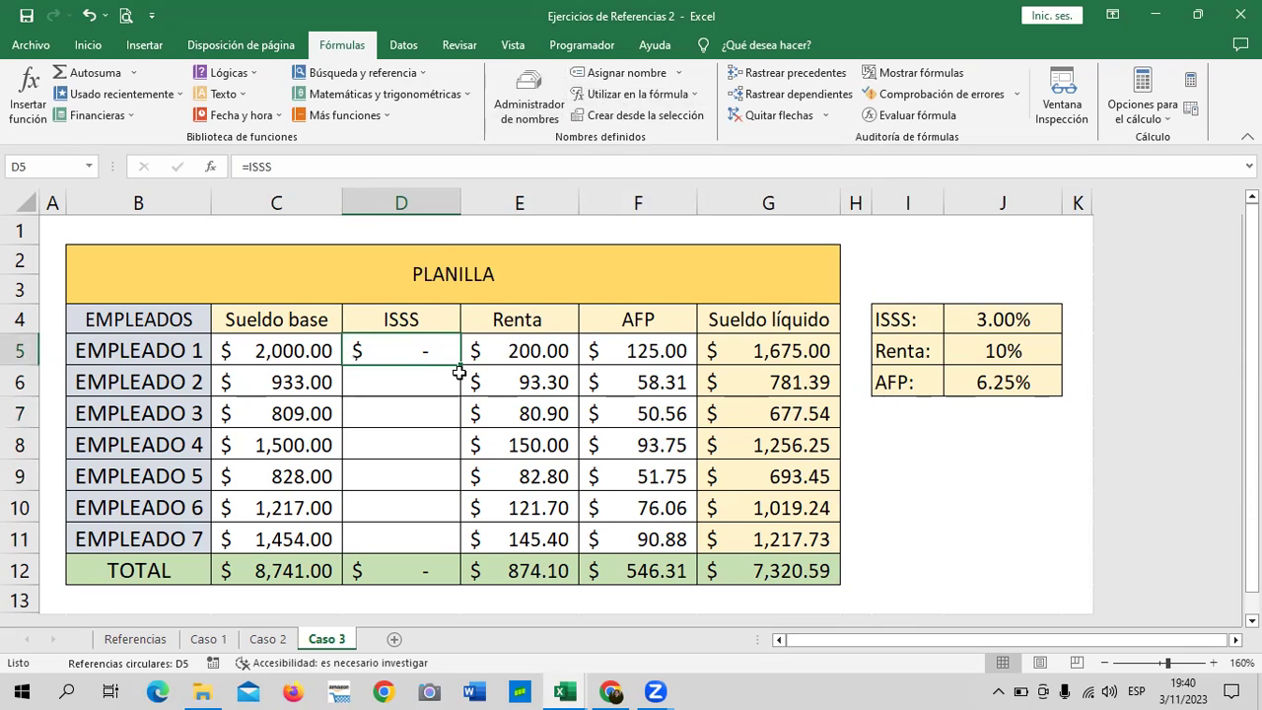
drag(460, 365, 457, 540)
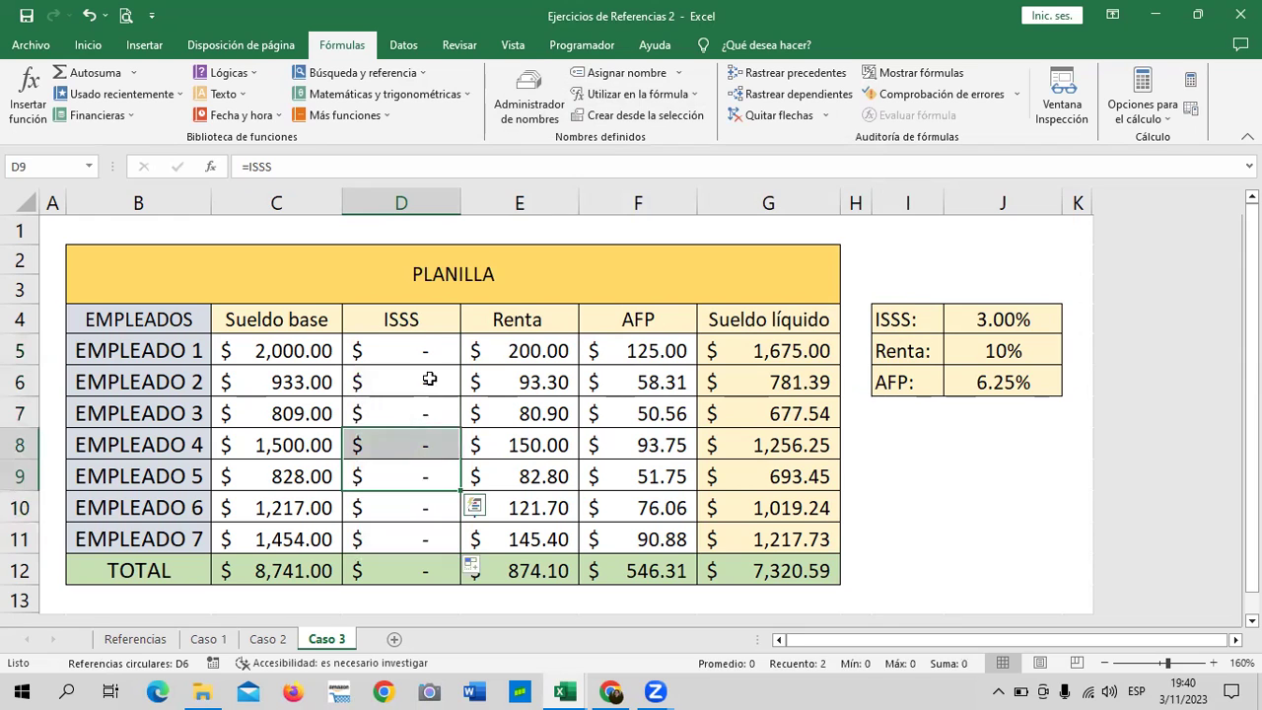
Step: Undo the ISSS formulas in column D and open the ISSS name for editing
key(ctrl+z)
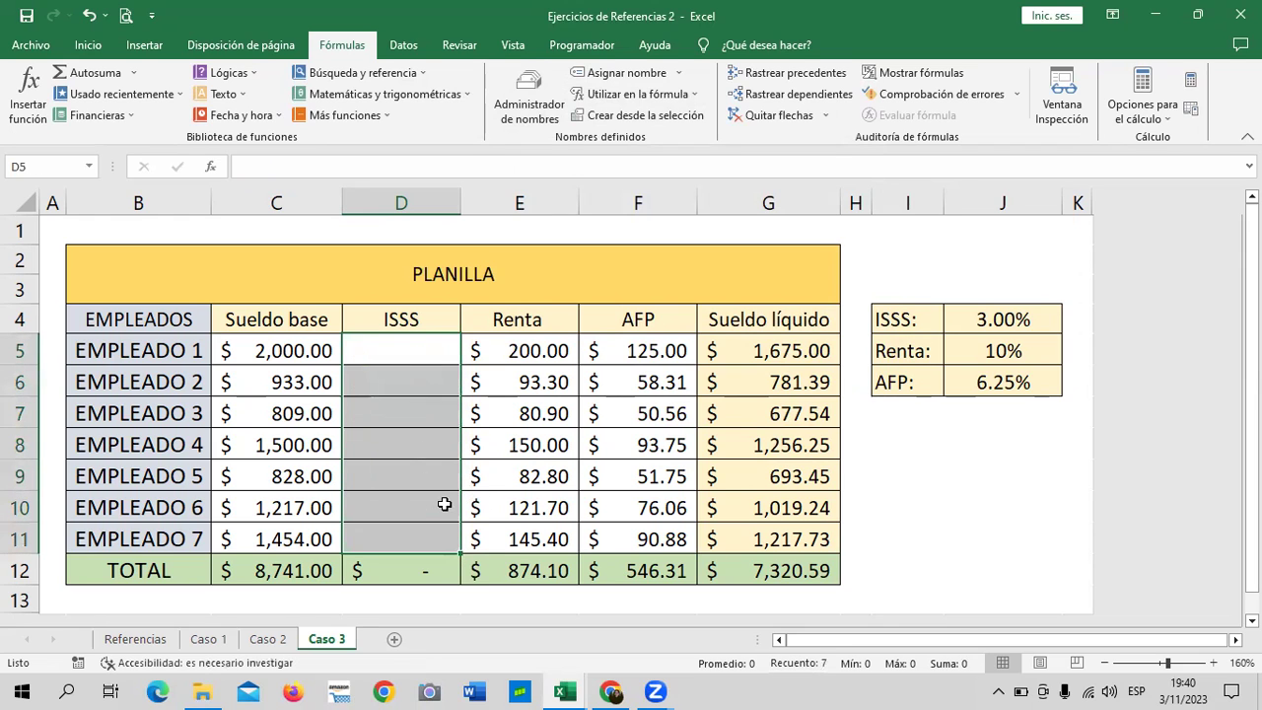
key(ctrl+z)
click(529, 98)
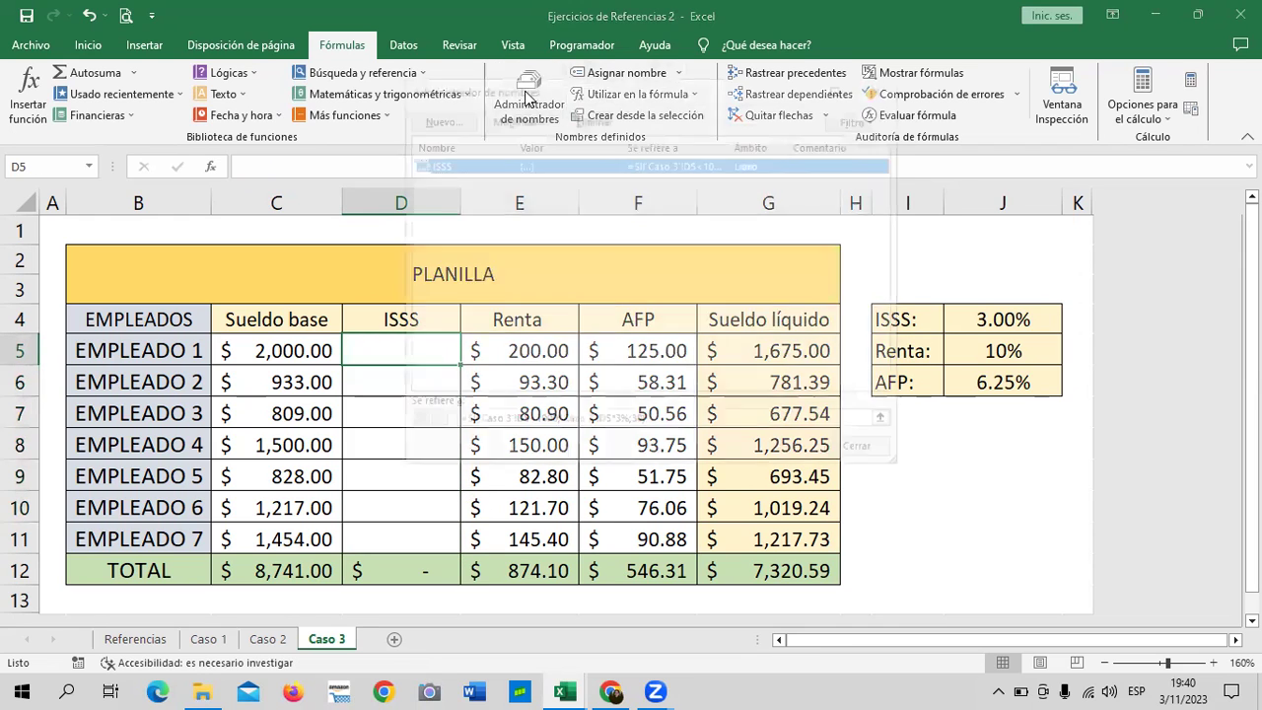
click(497, 122)
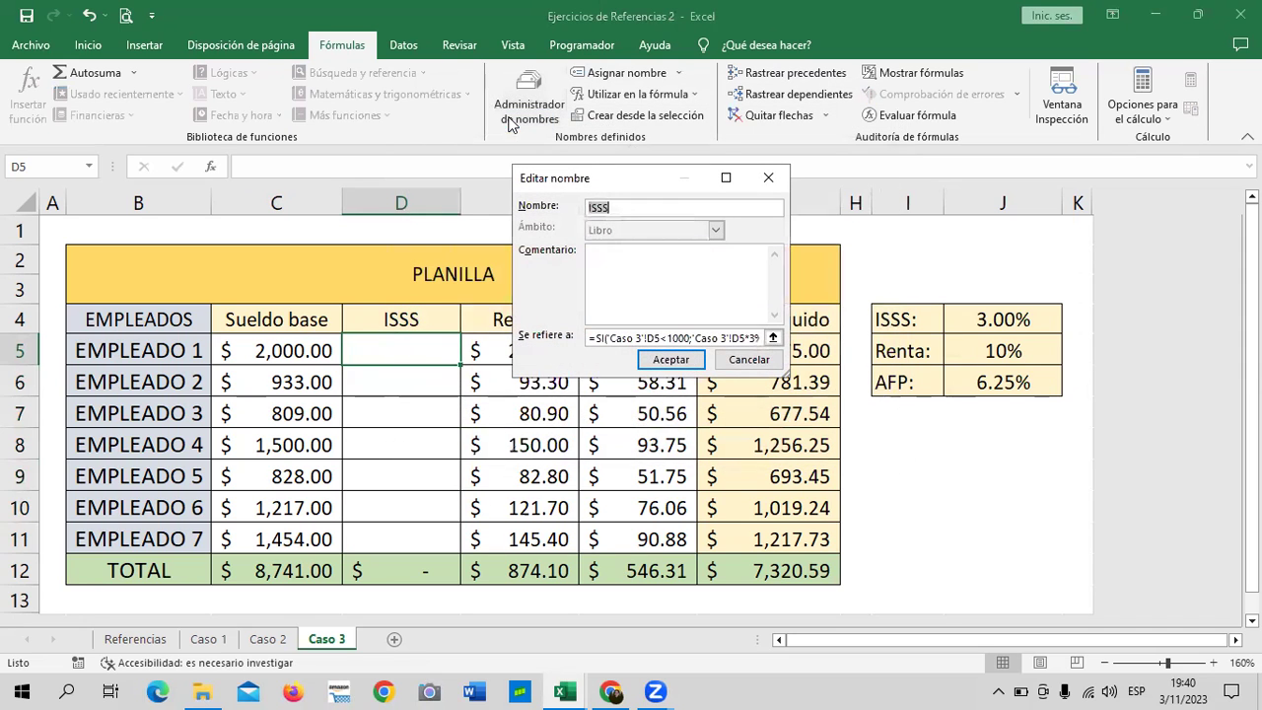
click(685, 338)
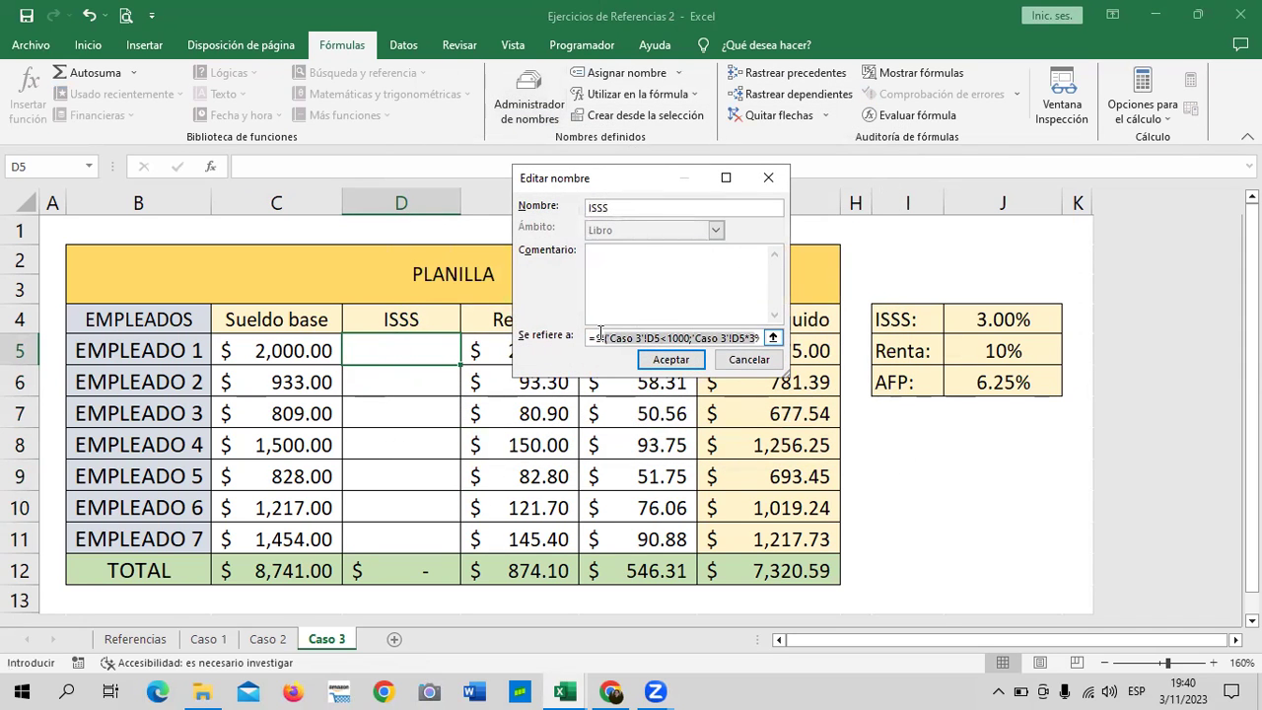
Step: Change ISSS to refer to =SI(C5<1000;C5*3%;0) and close Name Manager
key(BackSpace)
key(BackSpace)
key(BackSpace)
text(=SI()
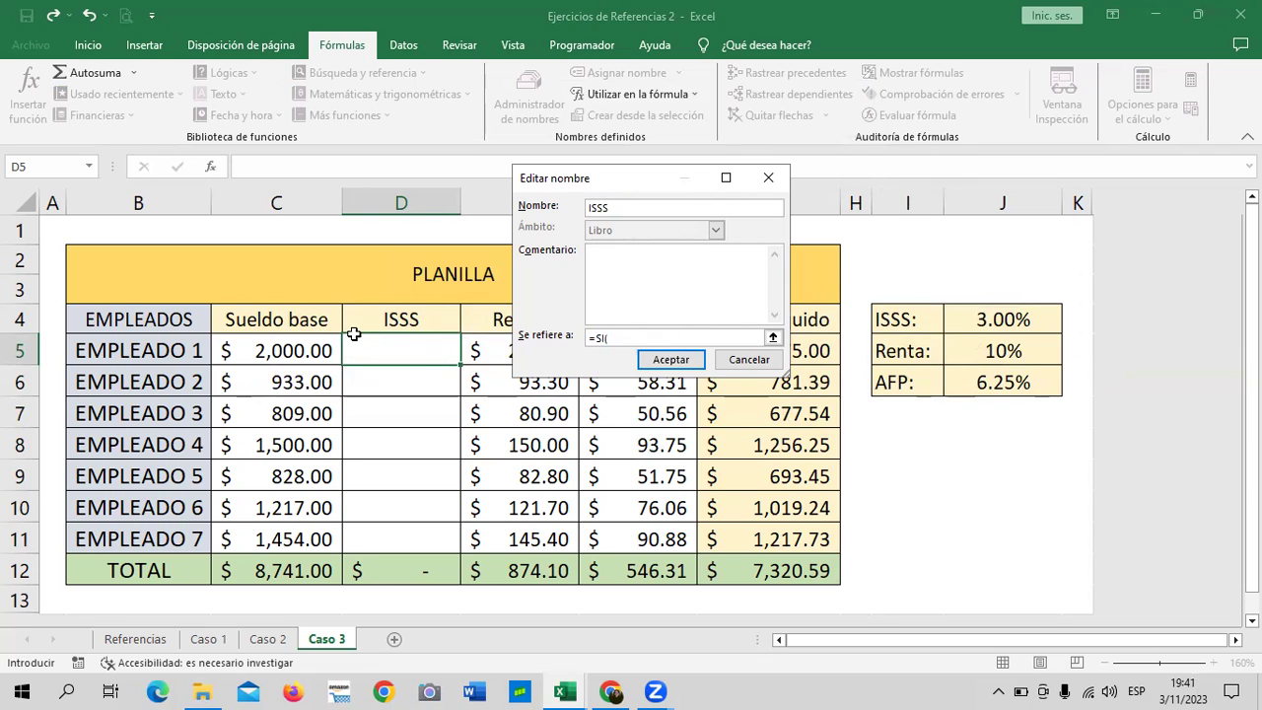
click(263, 347)
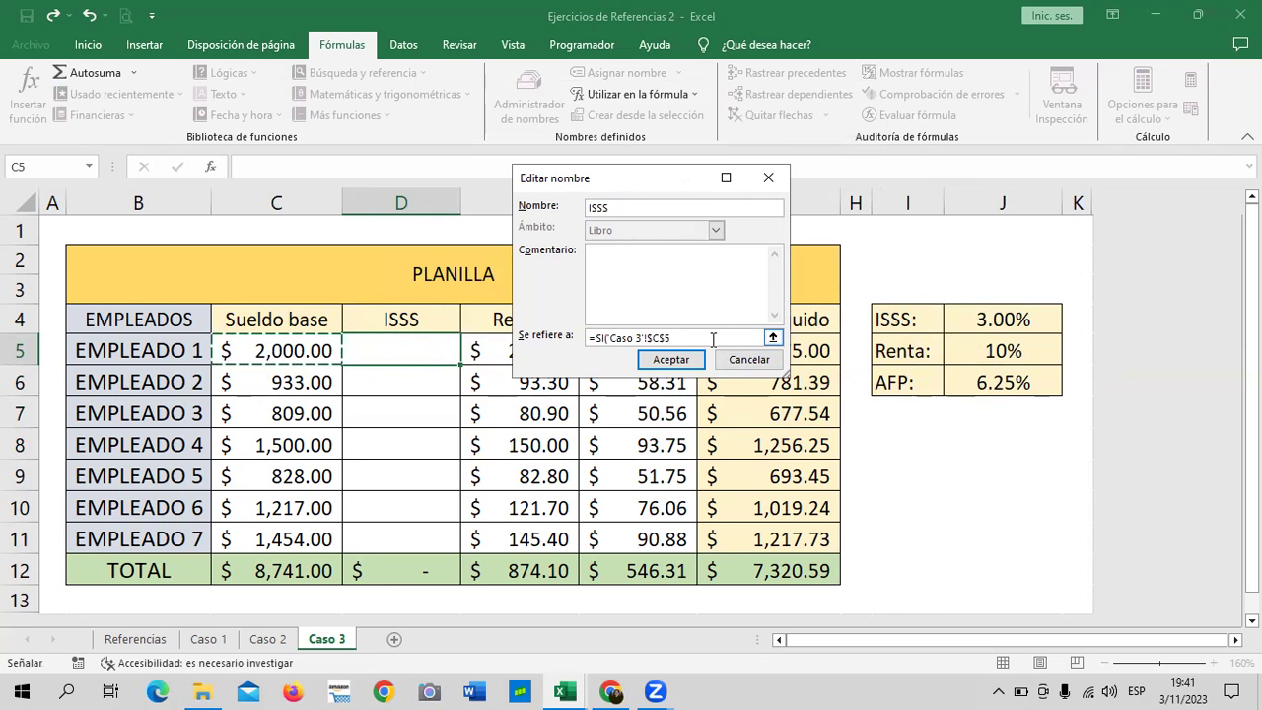
key(BackSpace)
key(BackSpace)
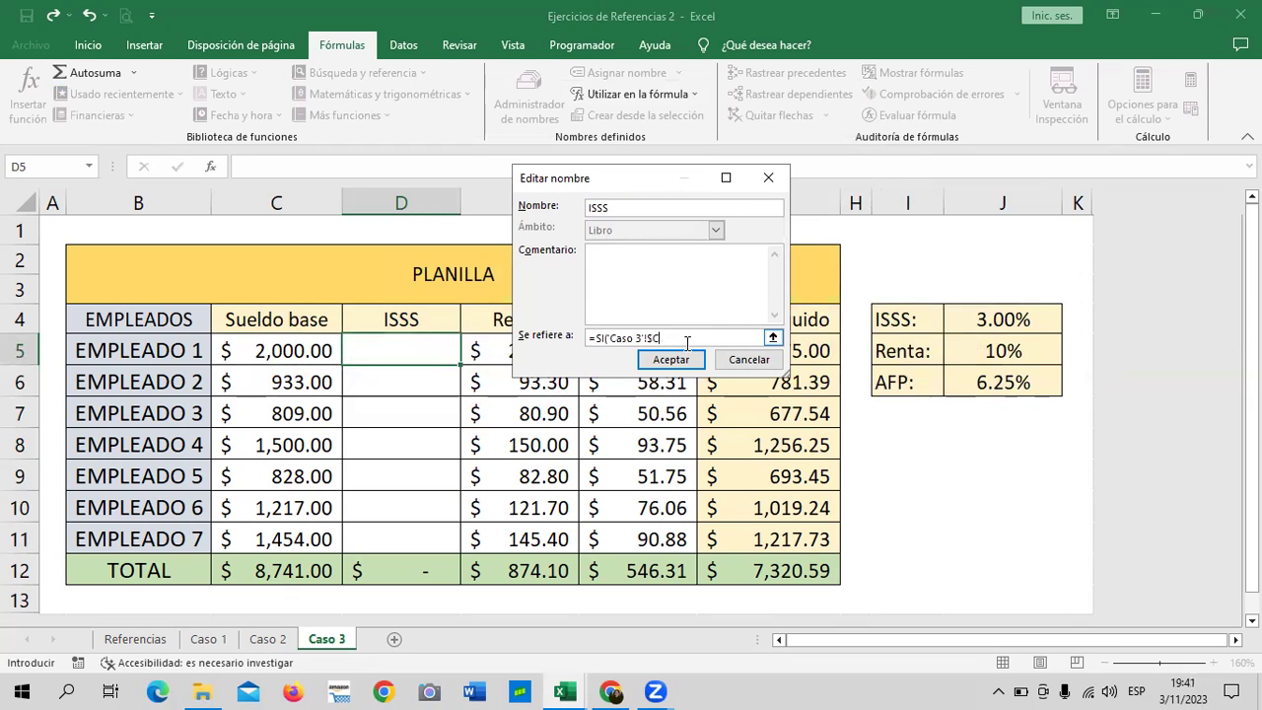
key(BackSpace)
key(BackSpace)
key(BackSpace)
key(BackSpace)
key(BackSpace)
text(c5)
key(BackSpace)
key(BackSpace)
text(c5)
key(BackSpace)
key(BackSpace)
text(C5)
text(<1000;)
text(C5*3%;0)
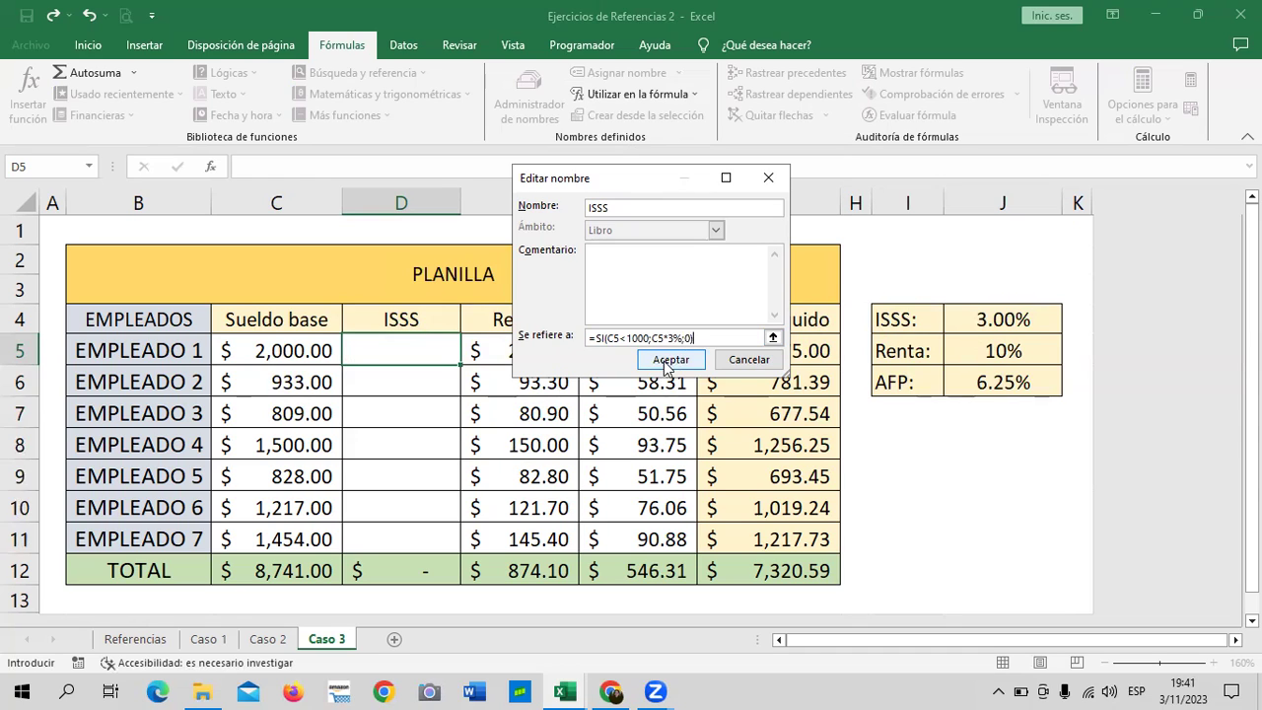
click(688, 360)
click(871, 453)
Step: Enter =ISSS in D5 and fill it down to D11
click(425, 349)
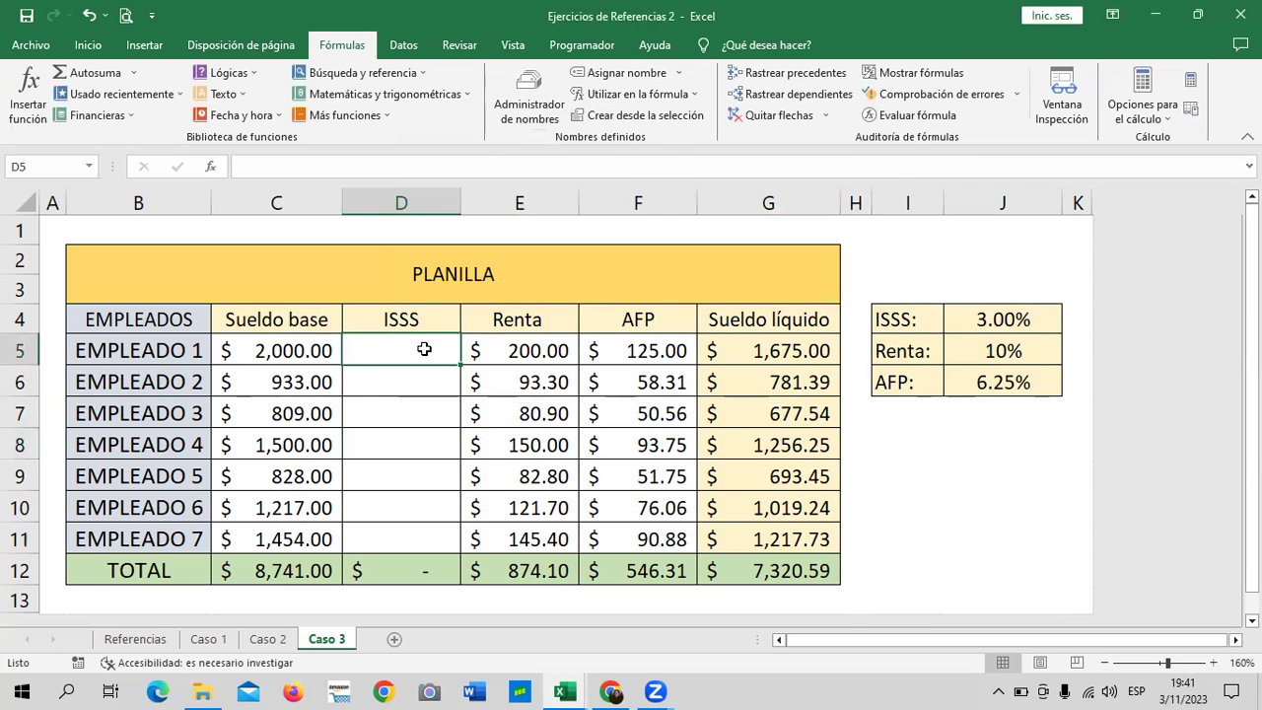
text(=I)
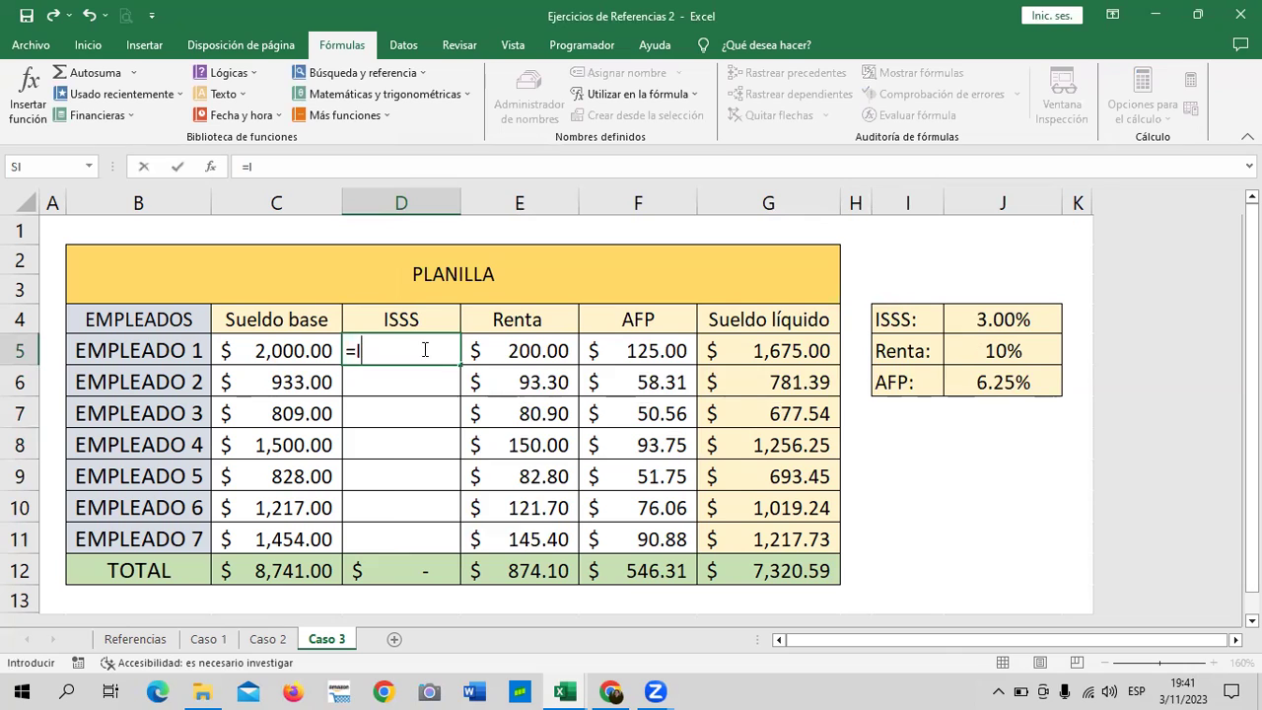
text(SS)
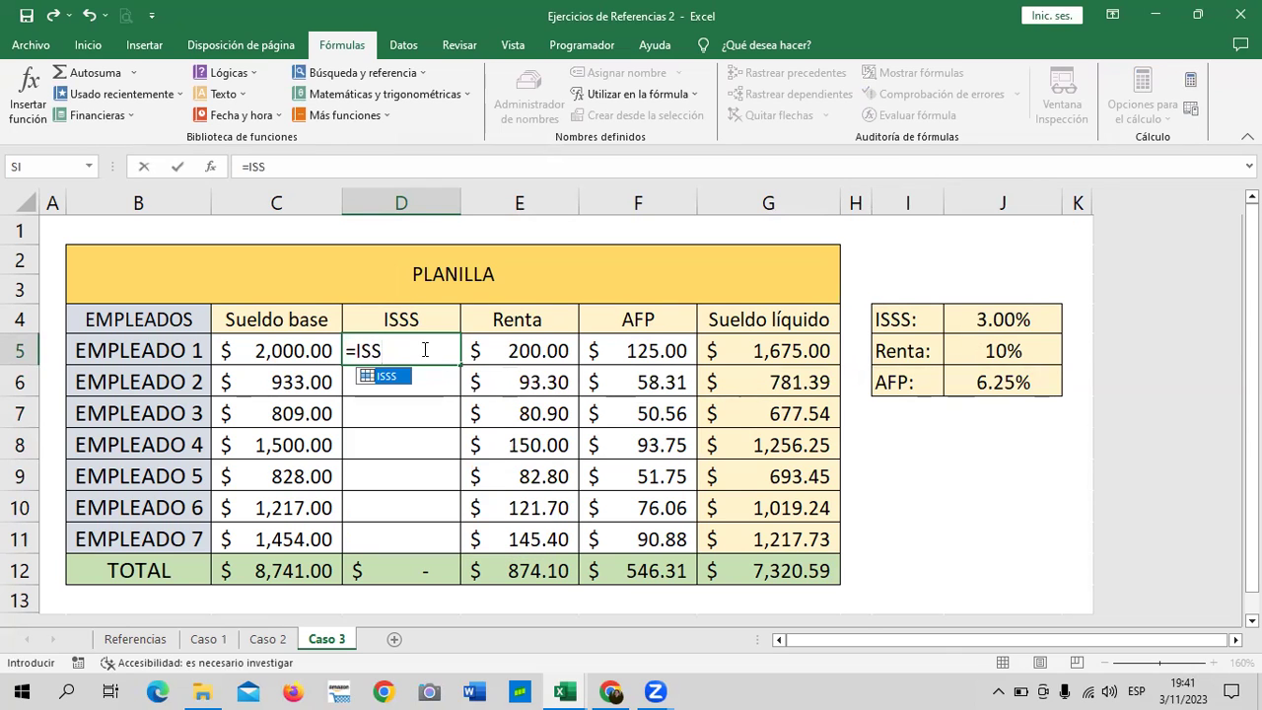
double_click(373, 376)
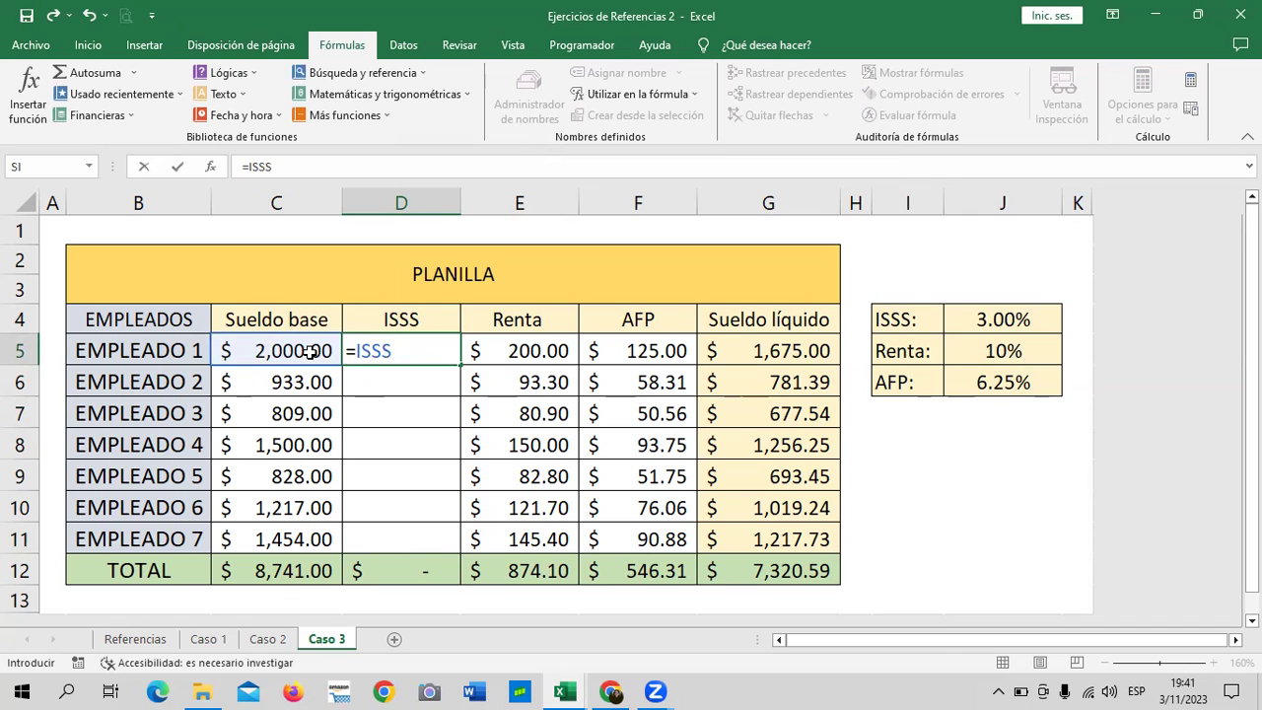
key(Return)
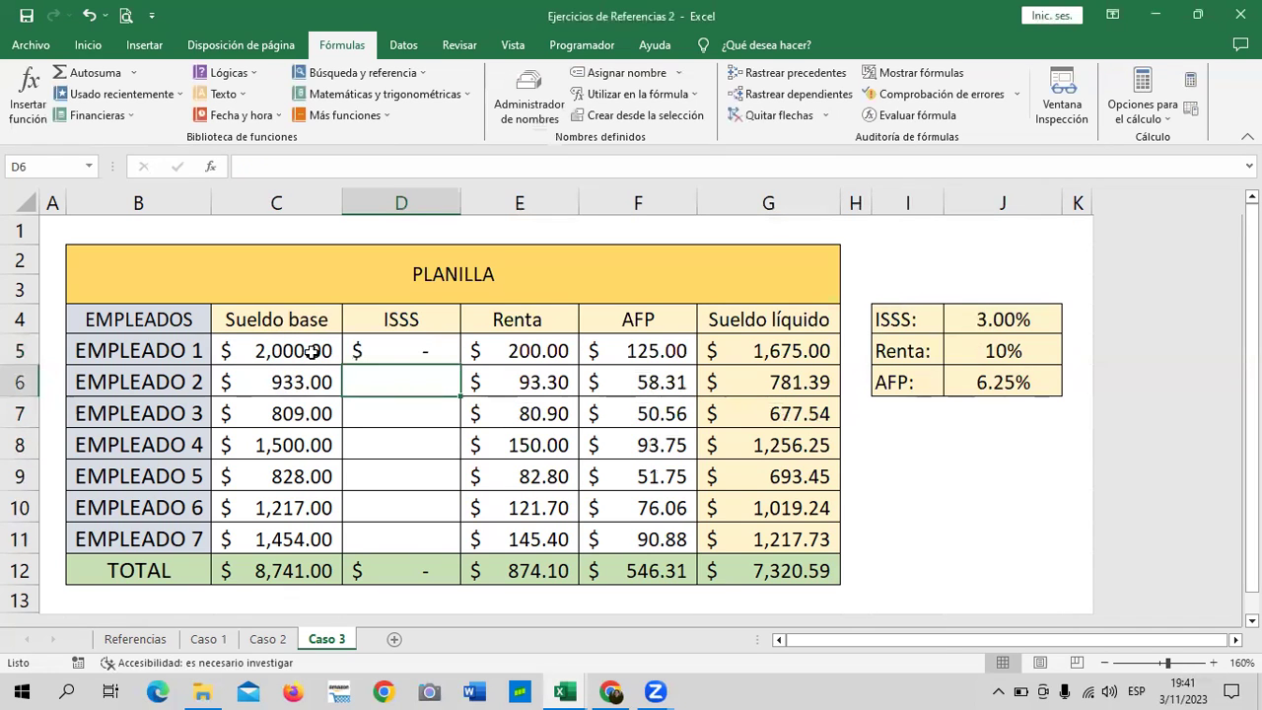
click(374, 347)
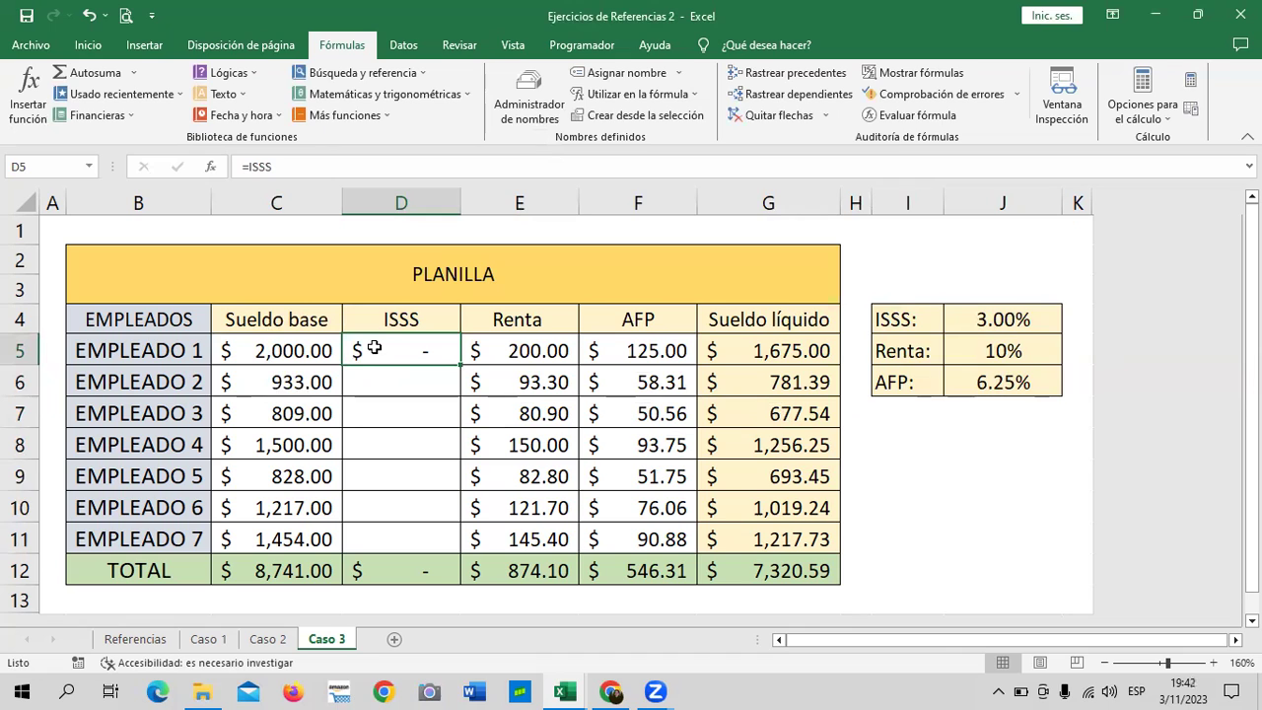
click(306, 349)
click(364, 348)
drag(460, 366, 461, 549)
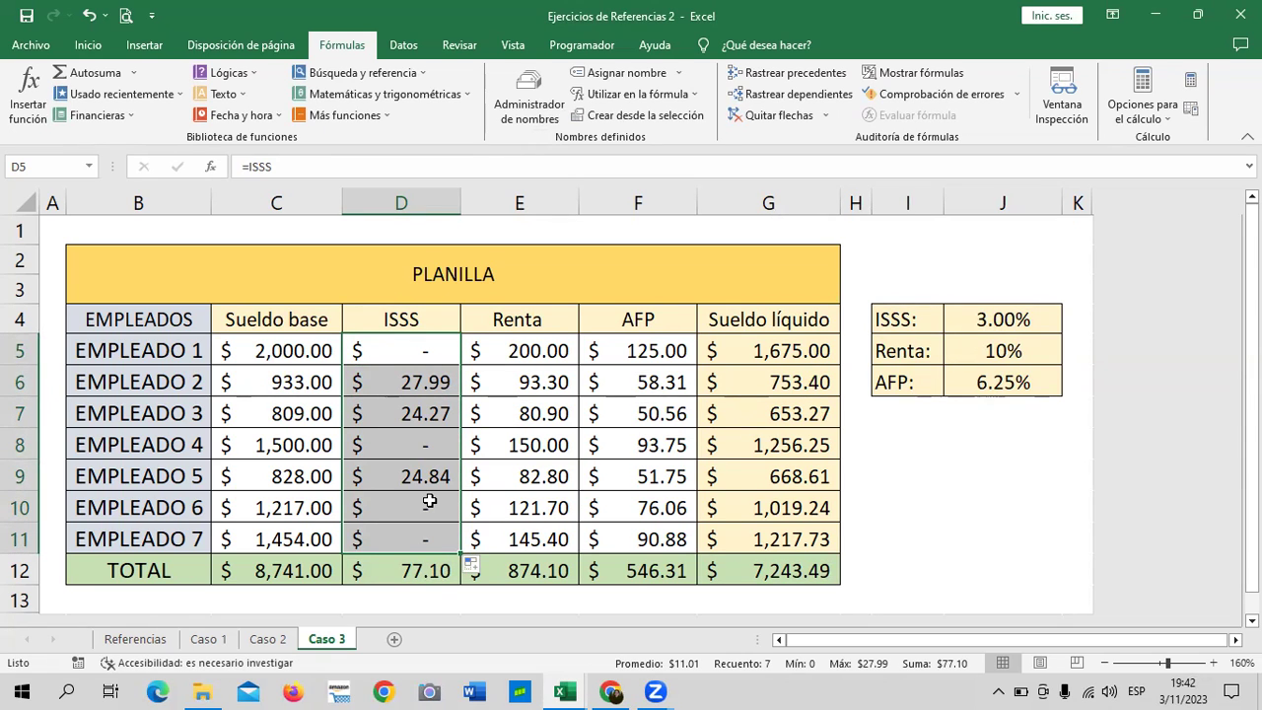
Step: Enter 1,000 as Empleado 1's base salary in C5
click(306, 347)
text(1,000)
key(Return)
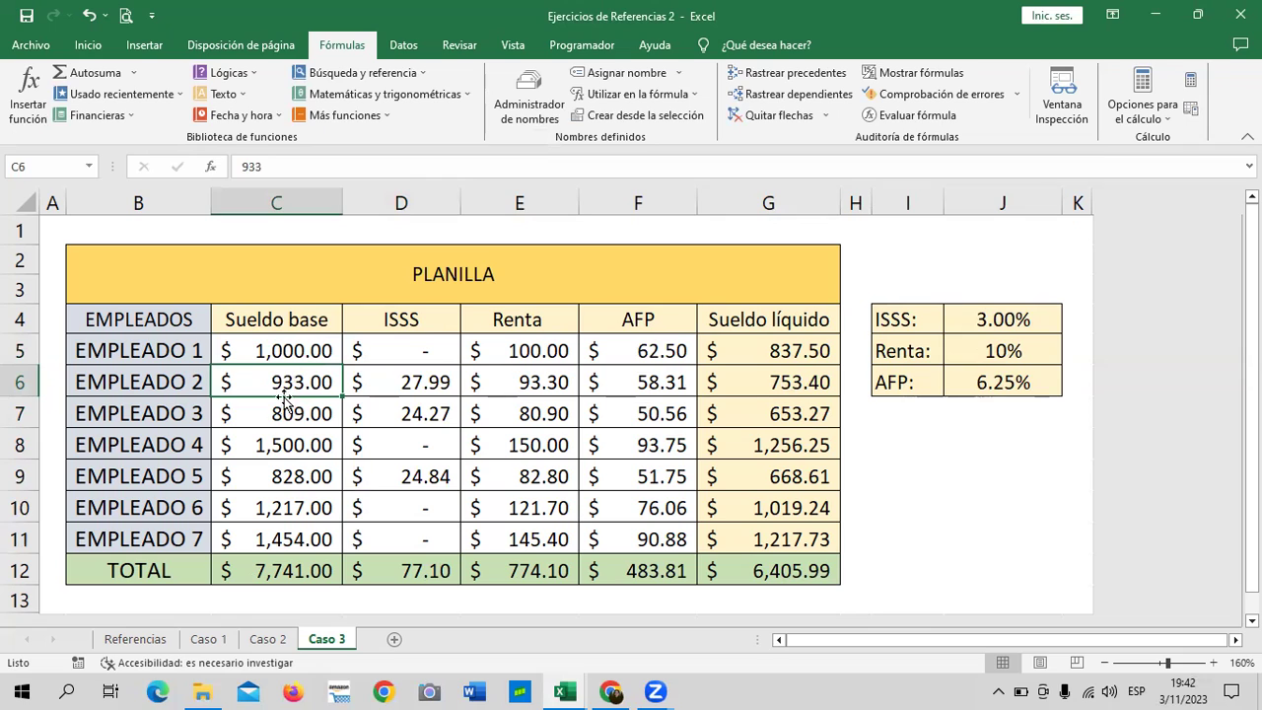
Step: Review the recalculated ISSS results, then clear D5:D11
click(446, 351)
click(406, 382)
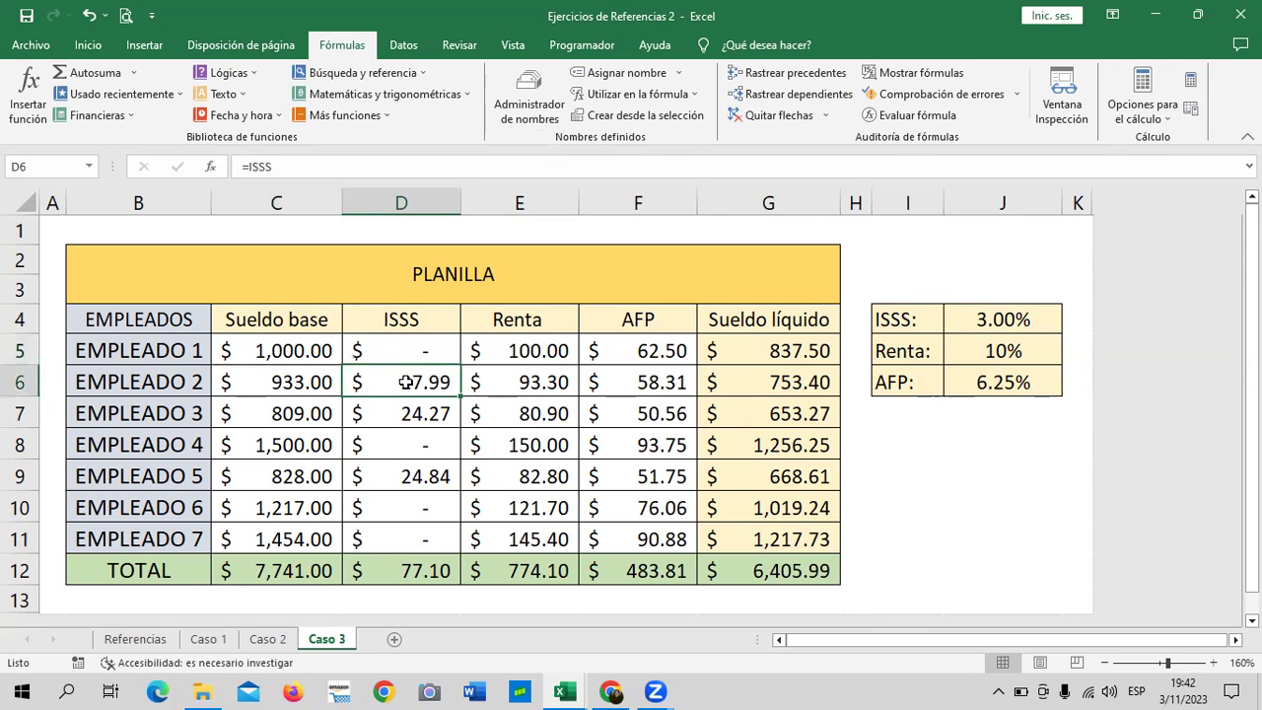
click(403, 414)
click(413, 471)
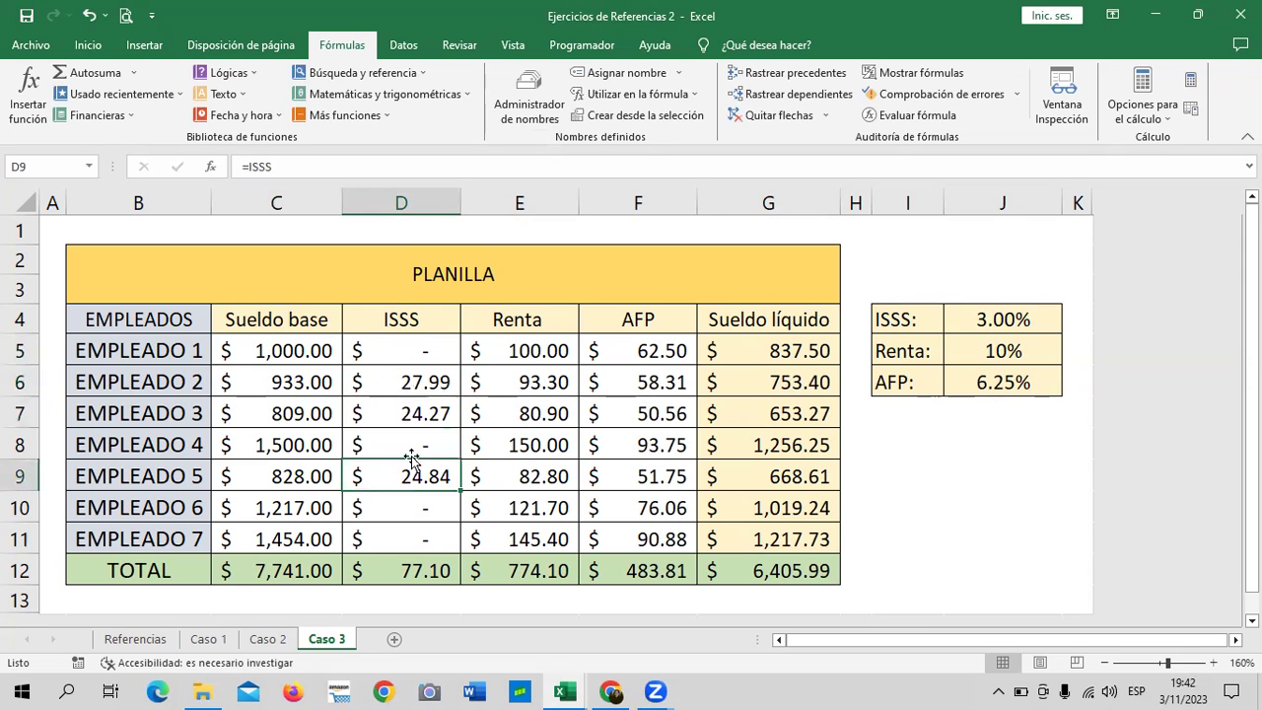
drag(420, 341, 426, 533)
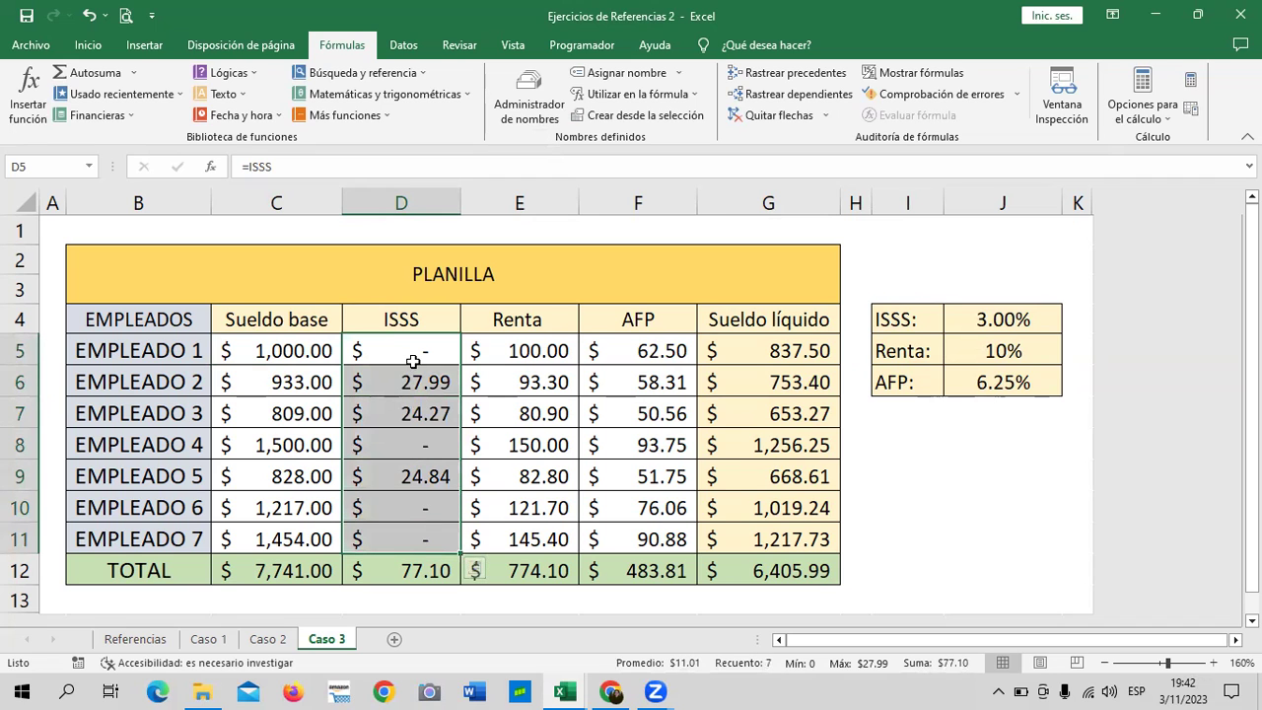
key(Delete)
Step: Edit the ISSS name so its condition uses > instead of <
click(446, 343)
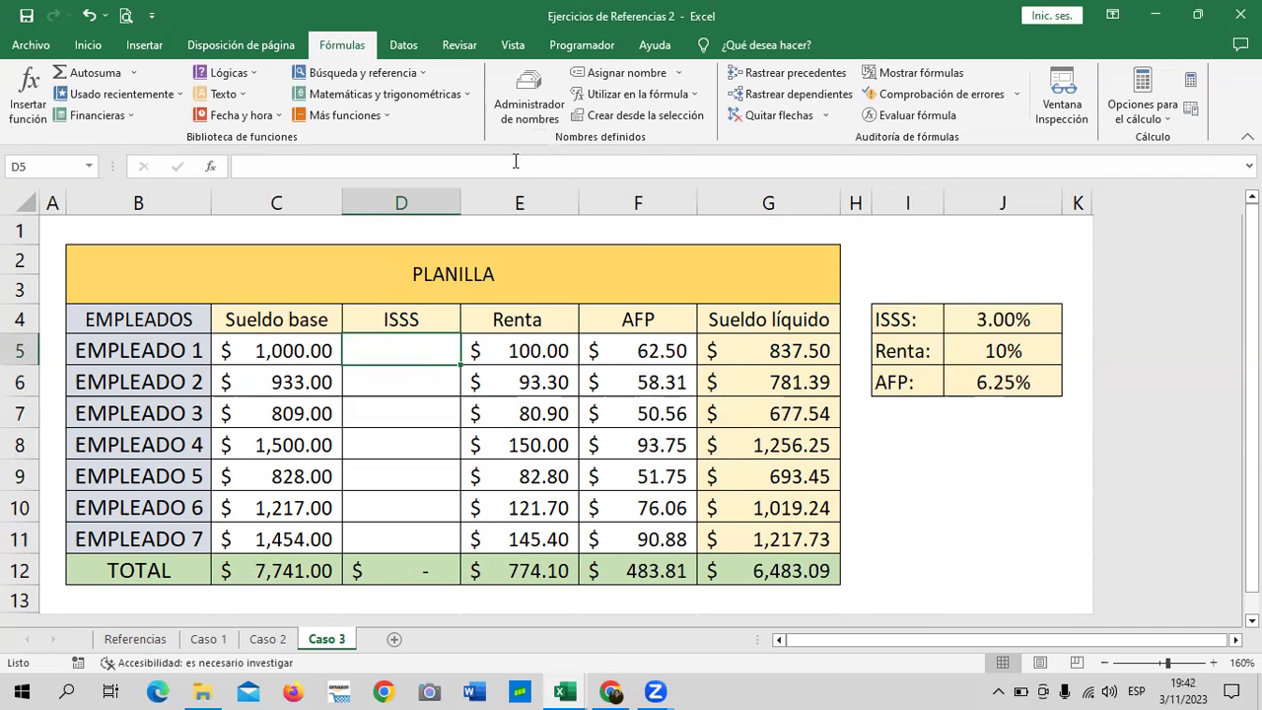
click(530, 118)
click(515, 117)
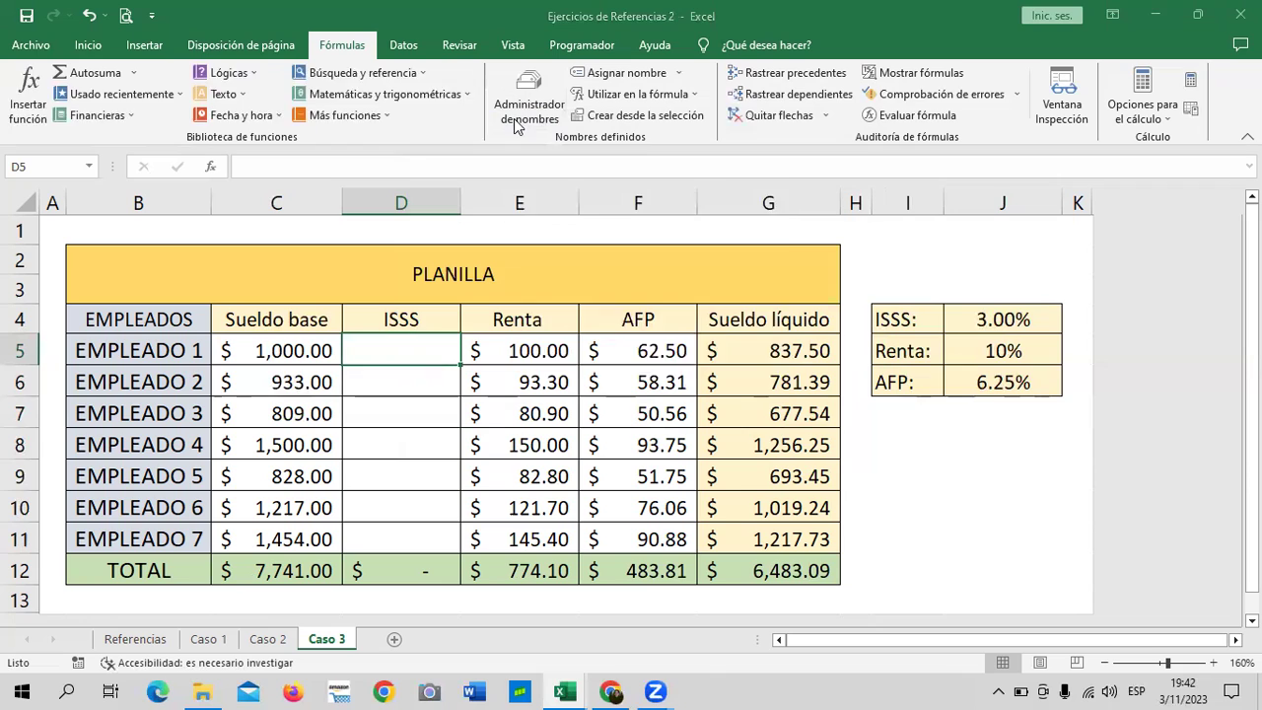
click(708, 338)
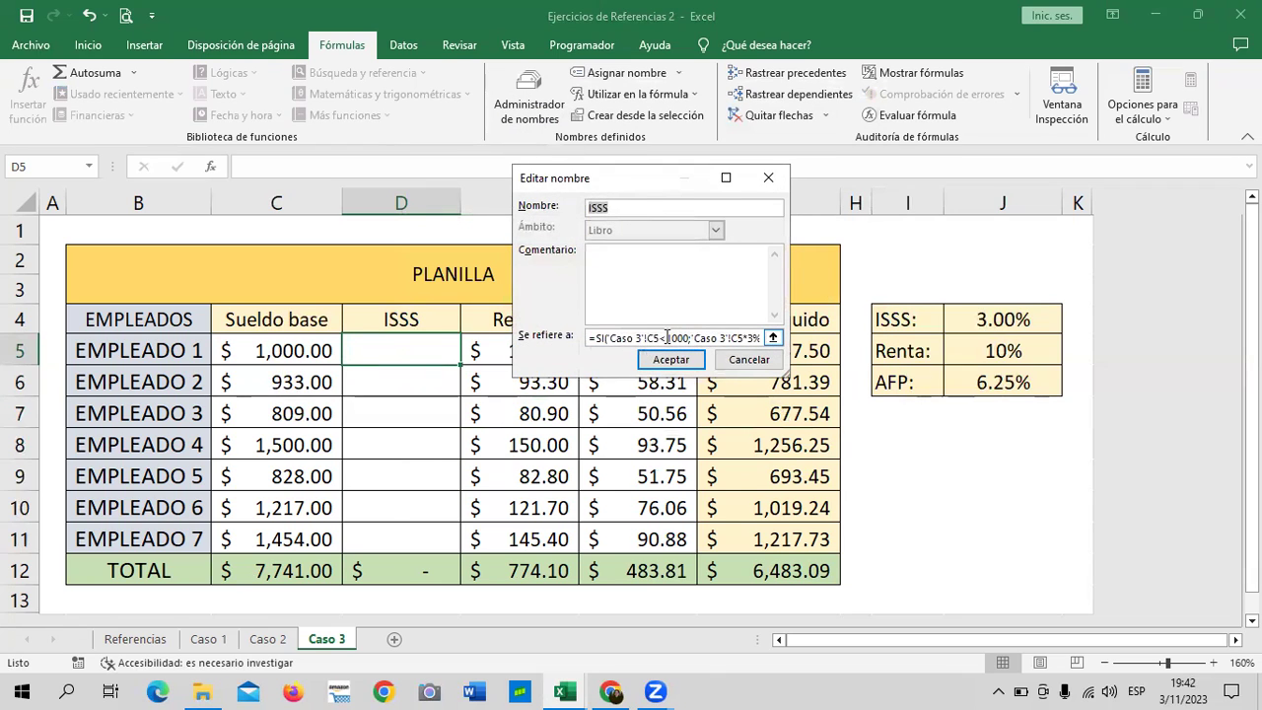
click(666, 339)
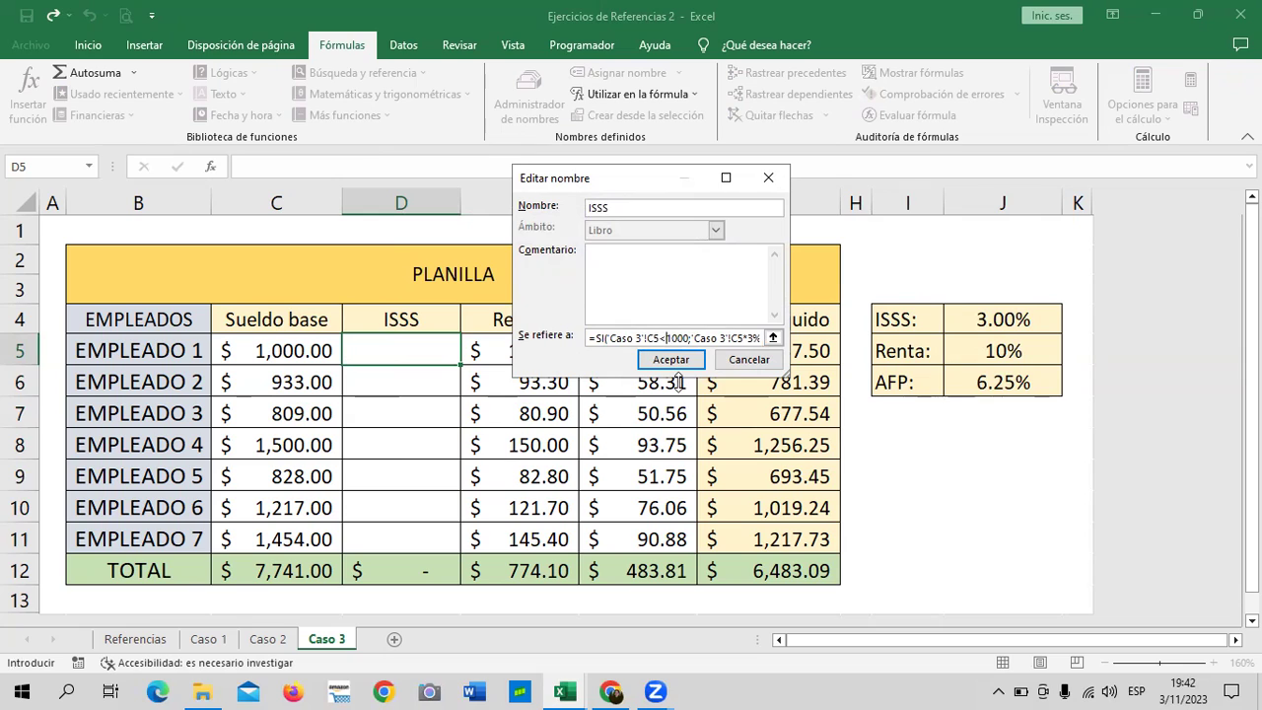
key(BackSpace)
text(>)
click(670, 360)
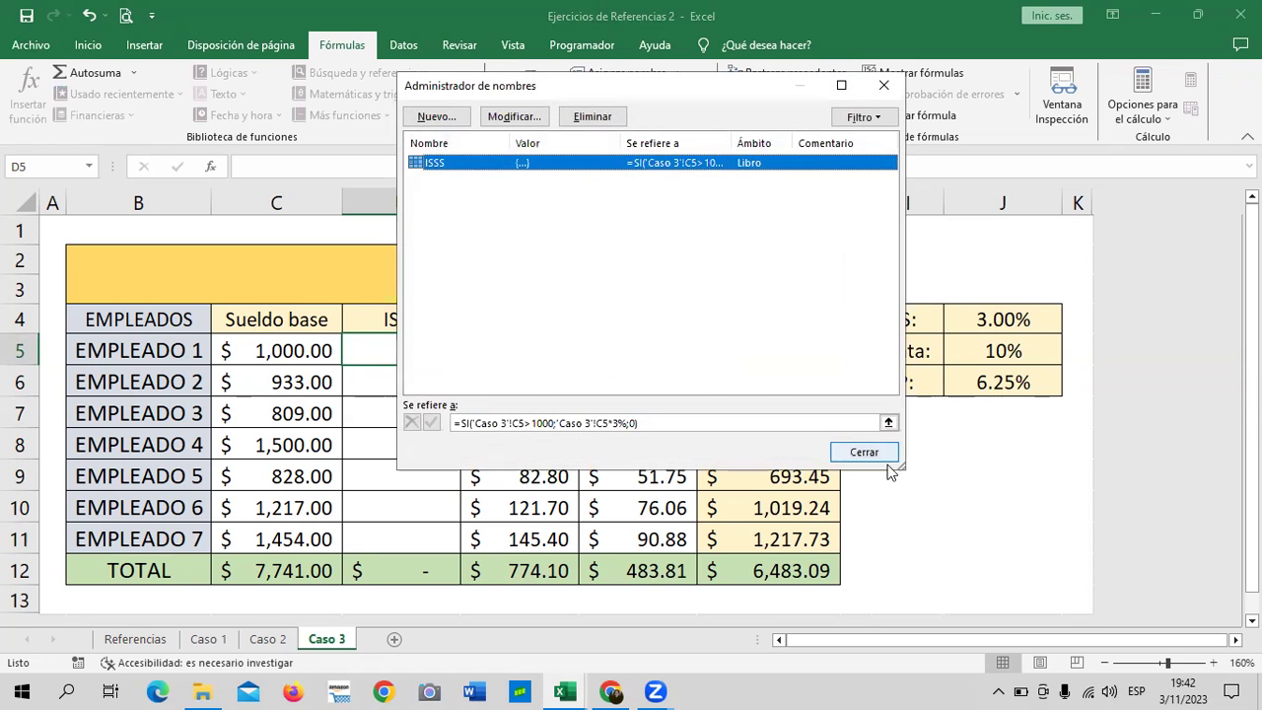
click(884, 453)
Step: Enter =ISSS in D5, fill it down to D11, and check the results
text(=ISS)
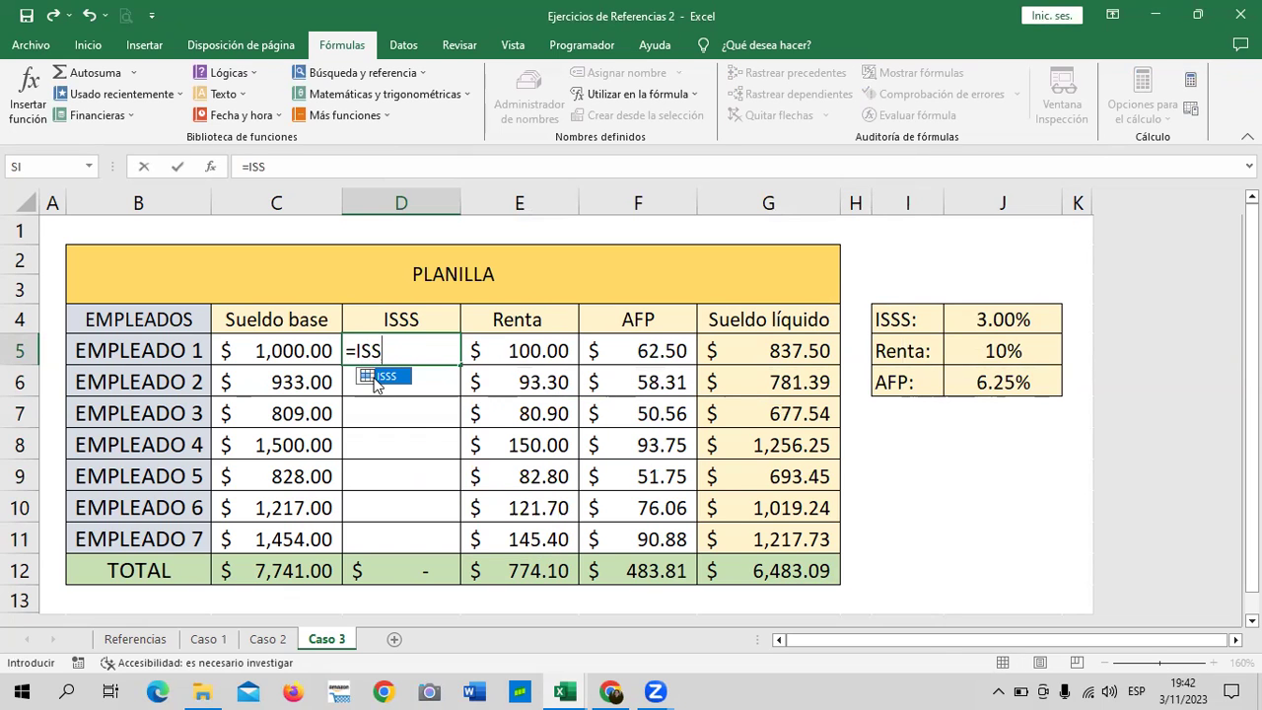
double_click(378, 376)
click(388, 347)
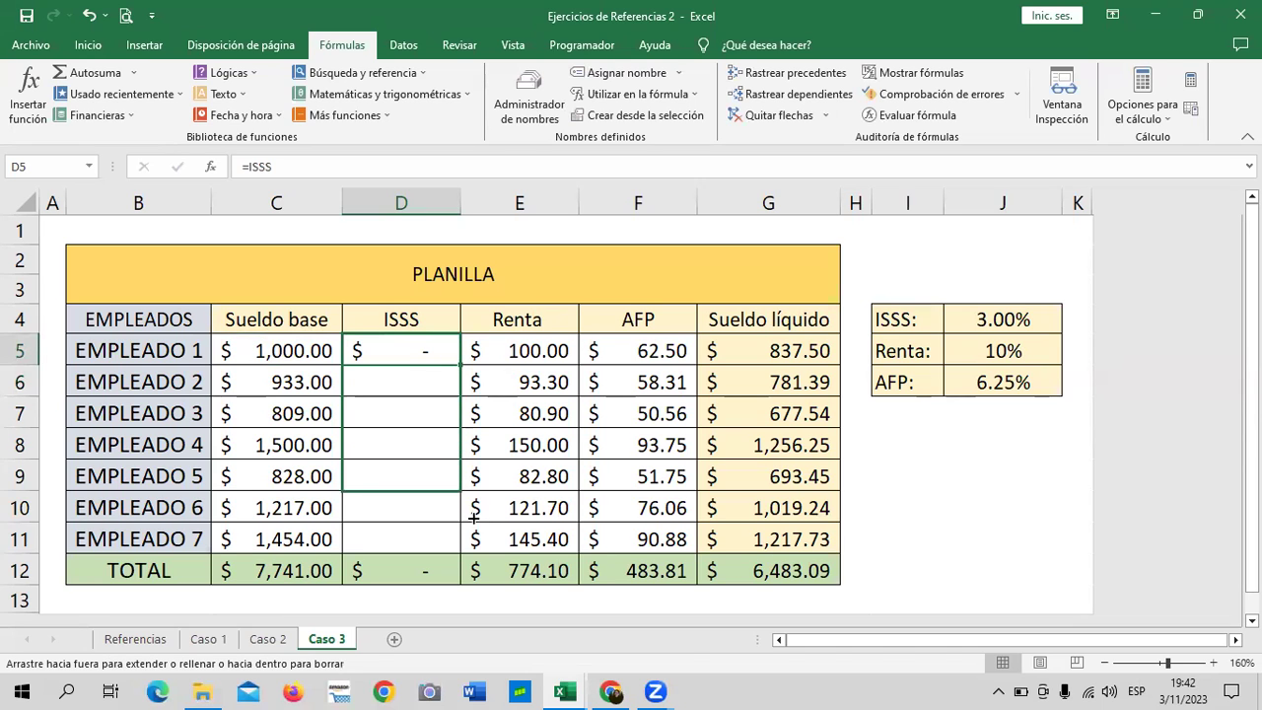
drag(461, 366, 462, 554)
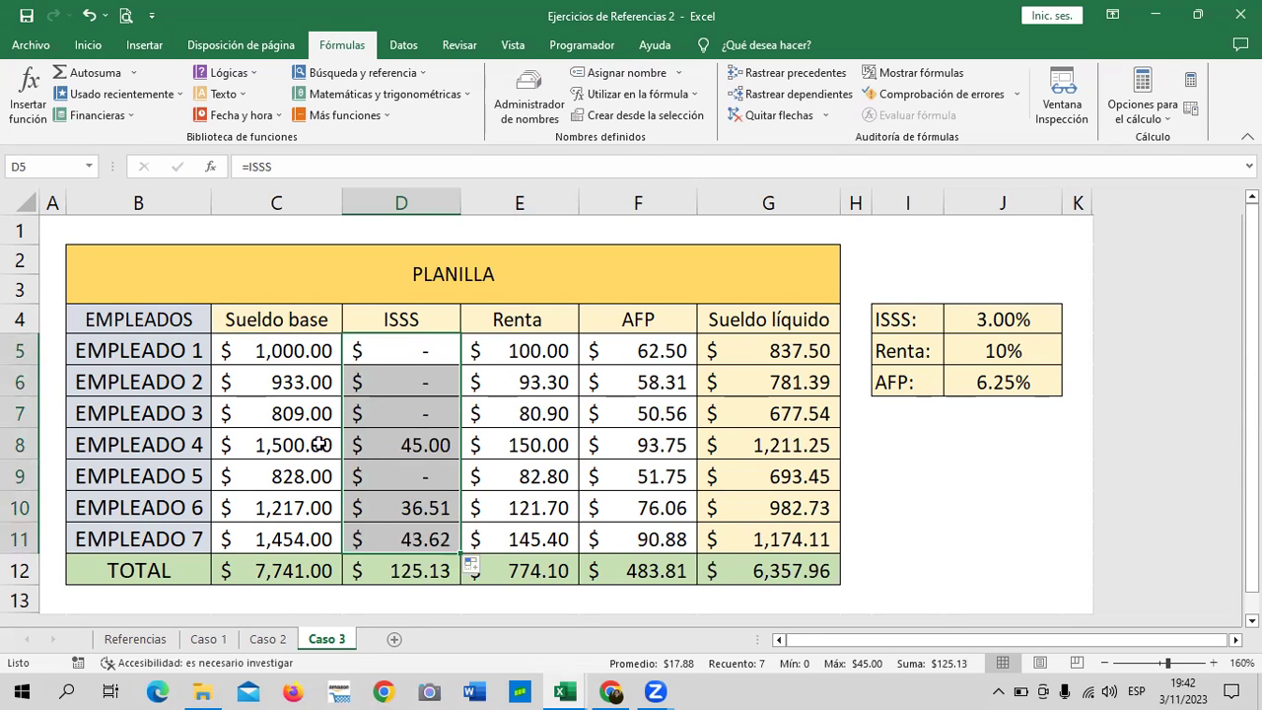
click(406, 444)
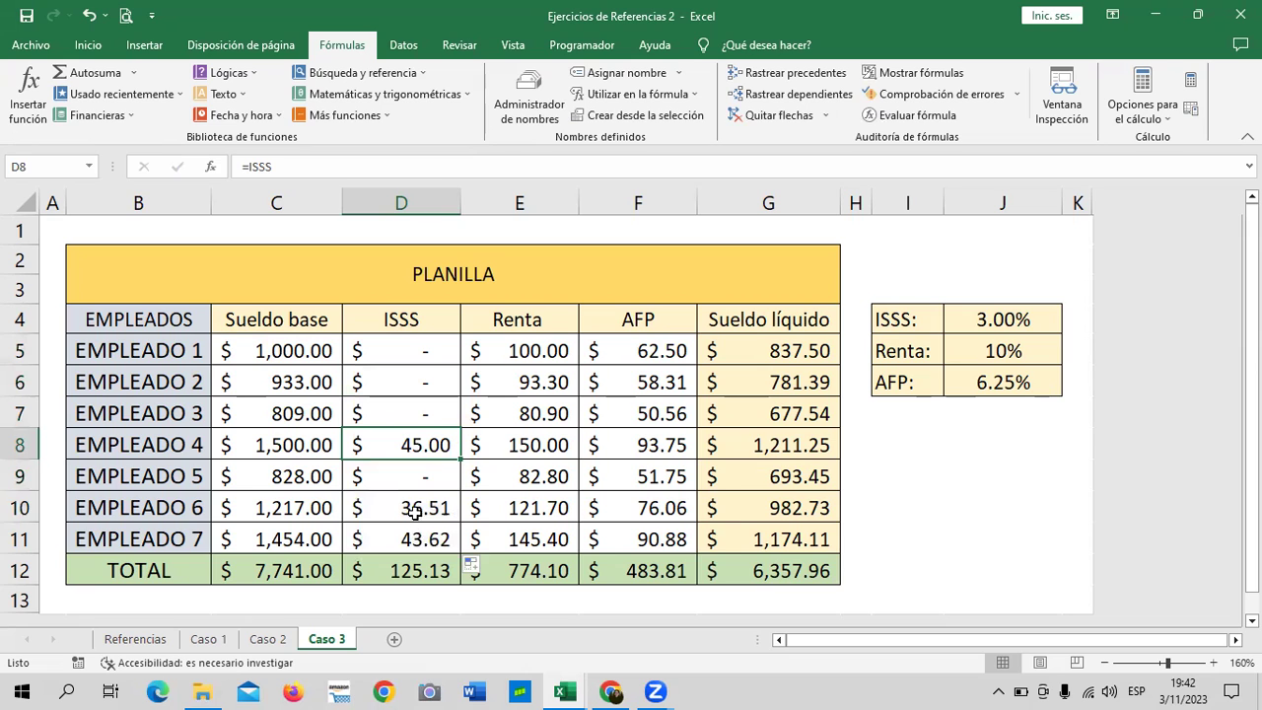
click(420, 542)
Step: Clear D5:D11 and delete the ISSS defined name
drag(431, 352, 426, 537)
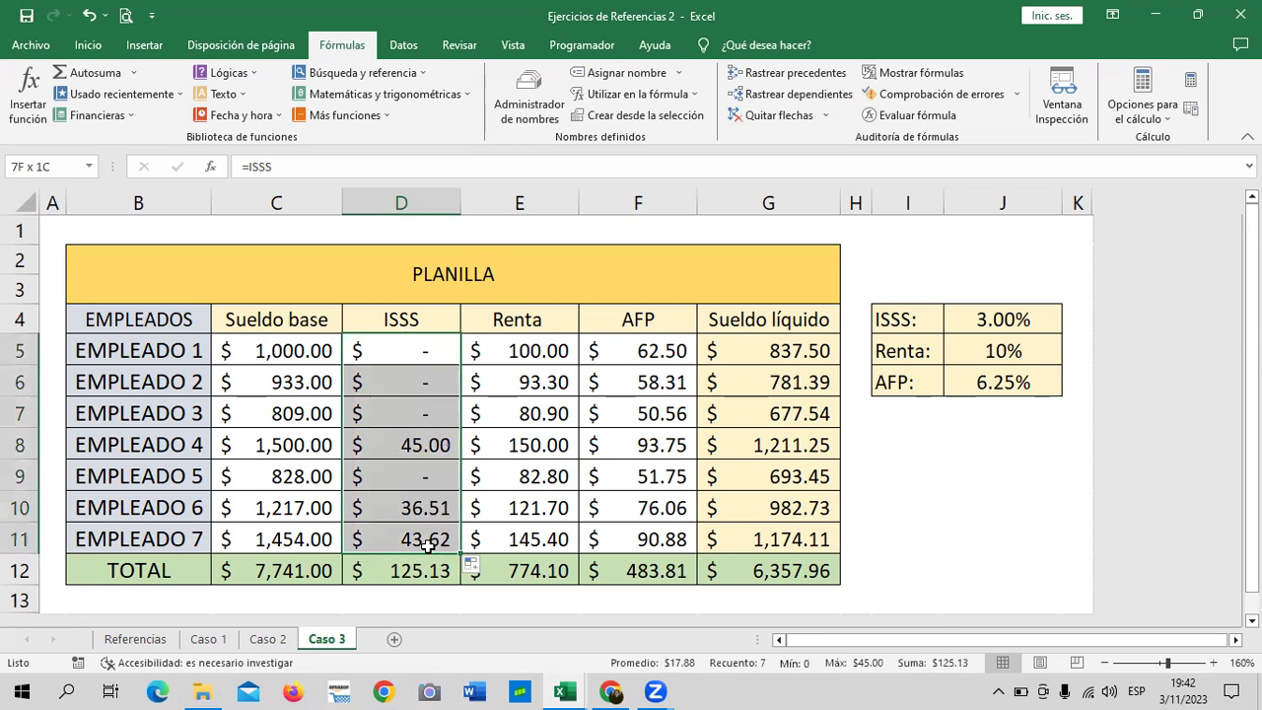
key(Delete)
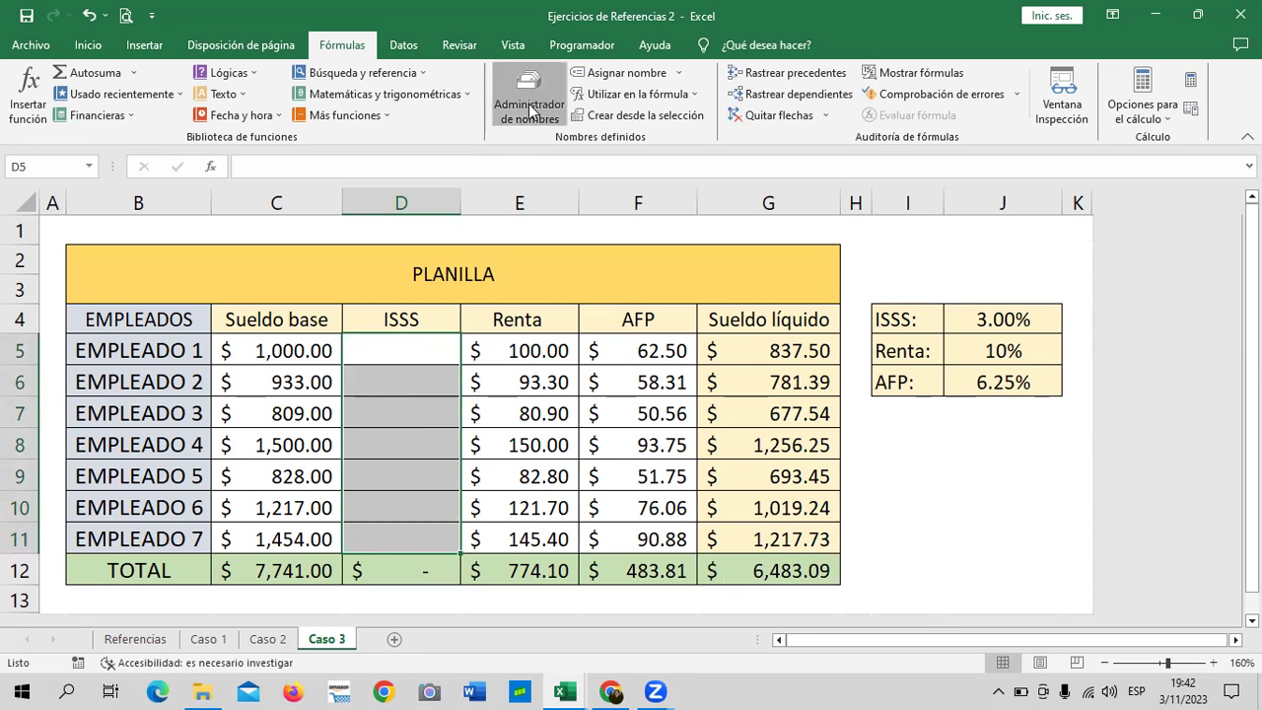
click(529, 103)
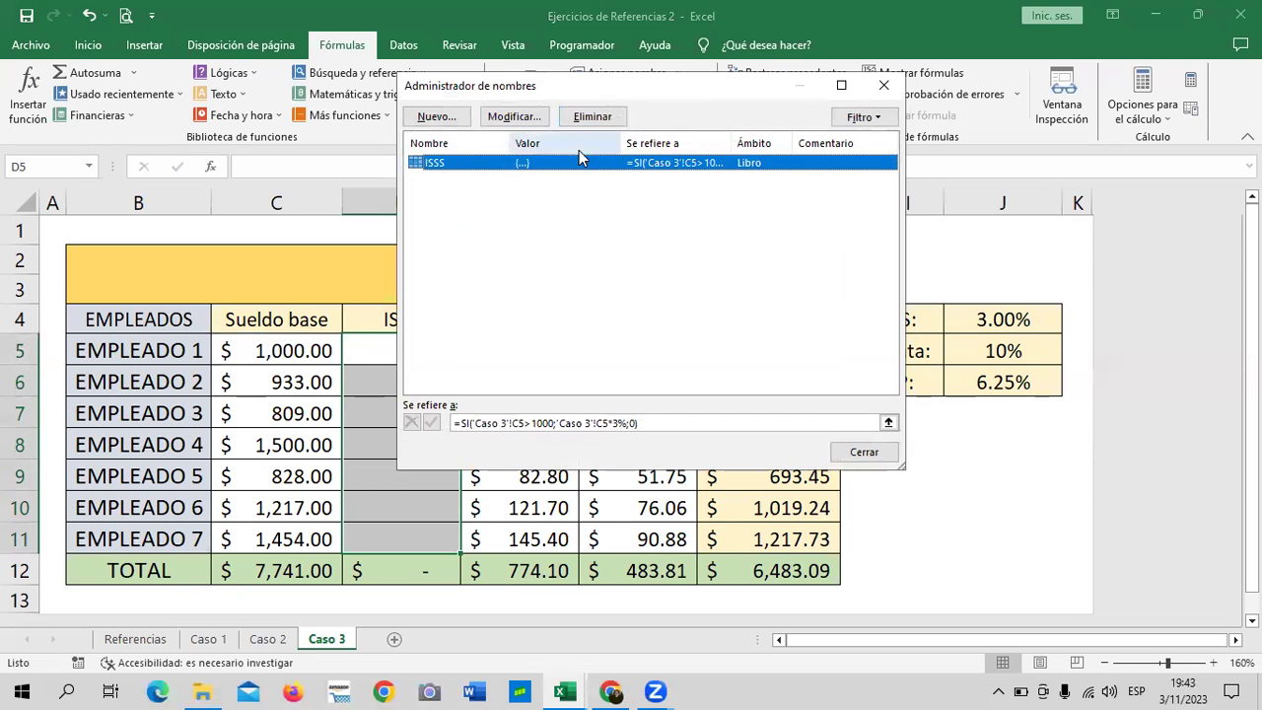
click(582, 122)
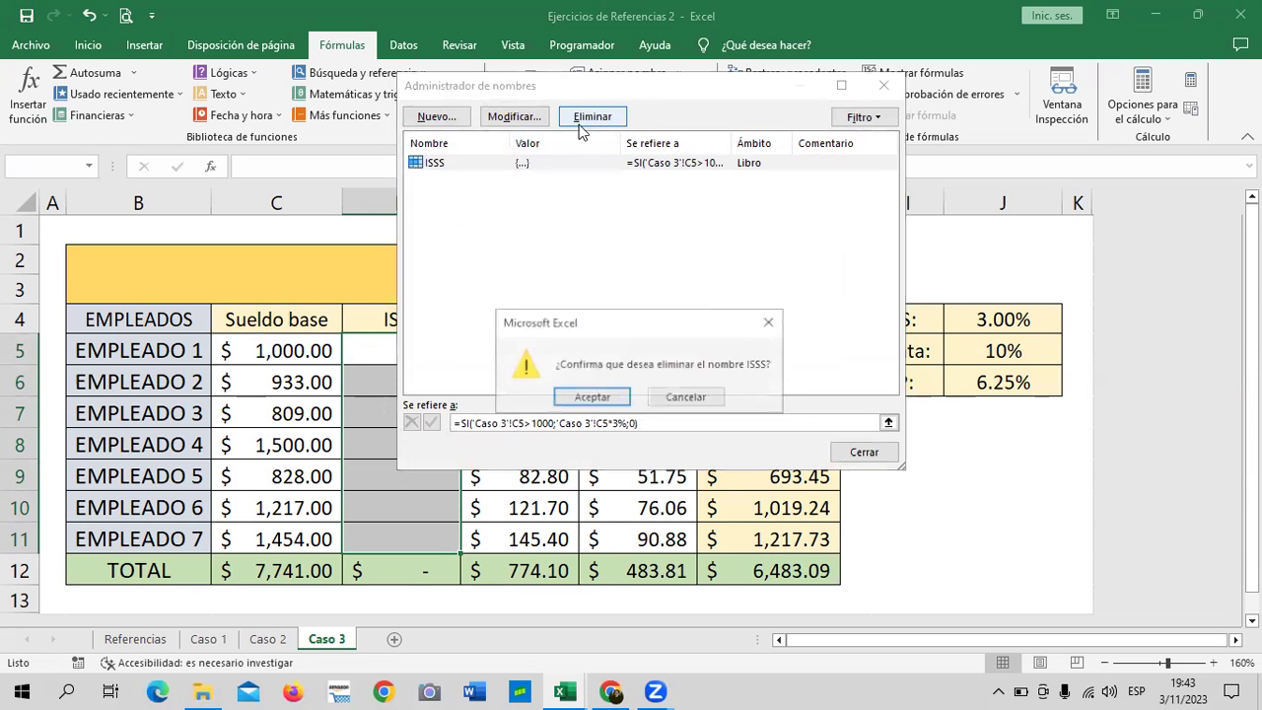
click(598, 398)
Step: Start a new defined name called SEGURO
click(437, 117)
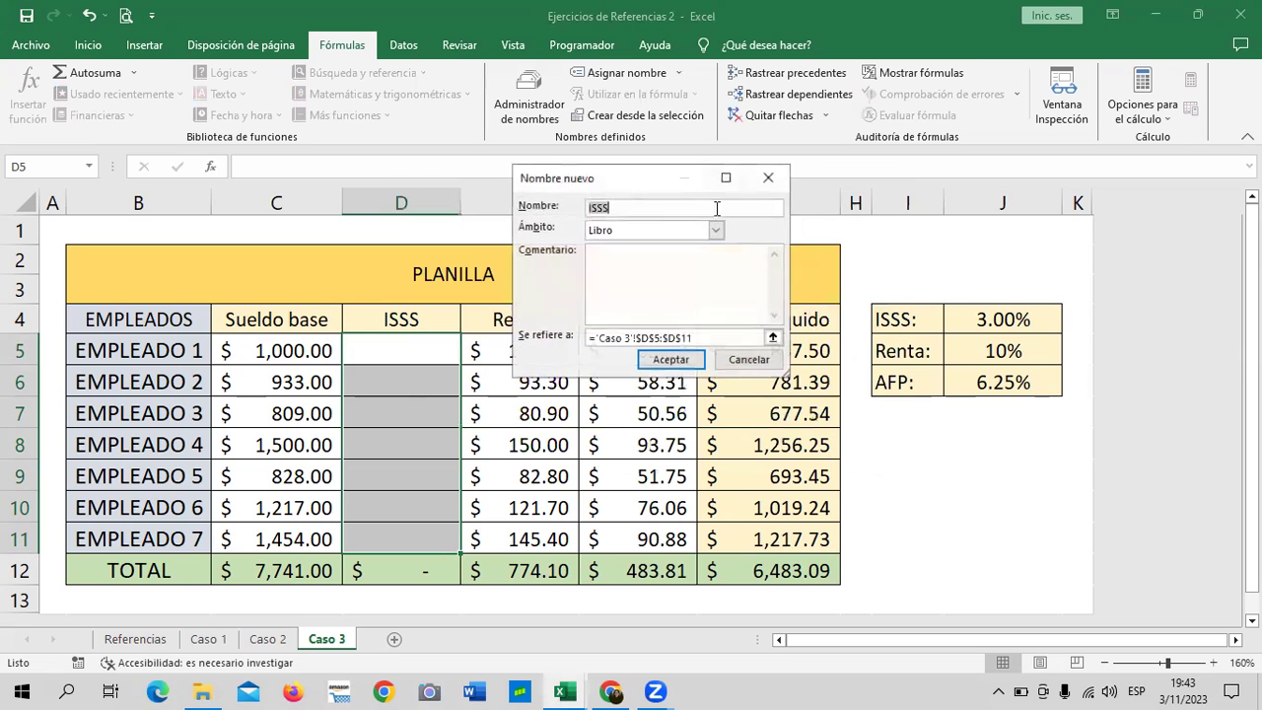
key(BackSpace)
text(SEGURO)
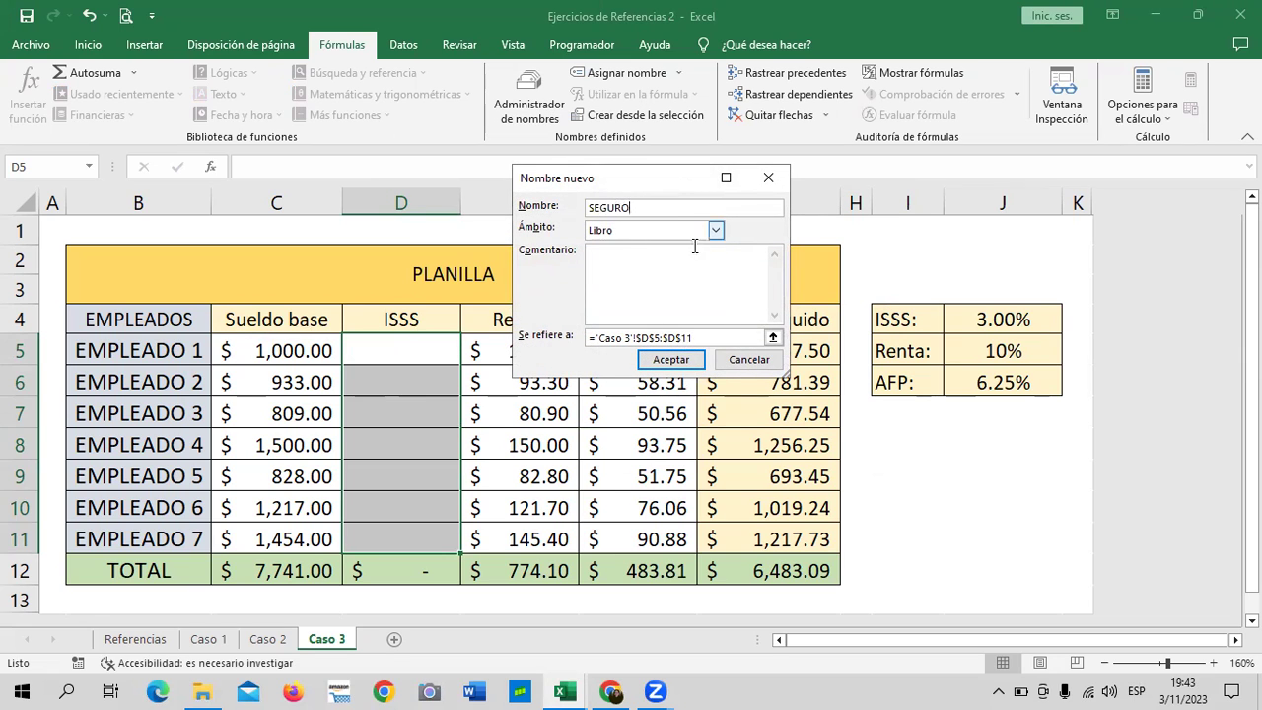
Step: Make SEGURO refer to =SI(C5<=1000;C5*3%;0) and save it
click(647, 338)
drag(692, 338, 570, 338)
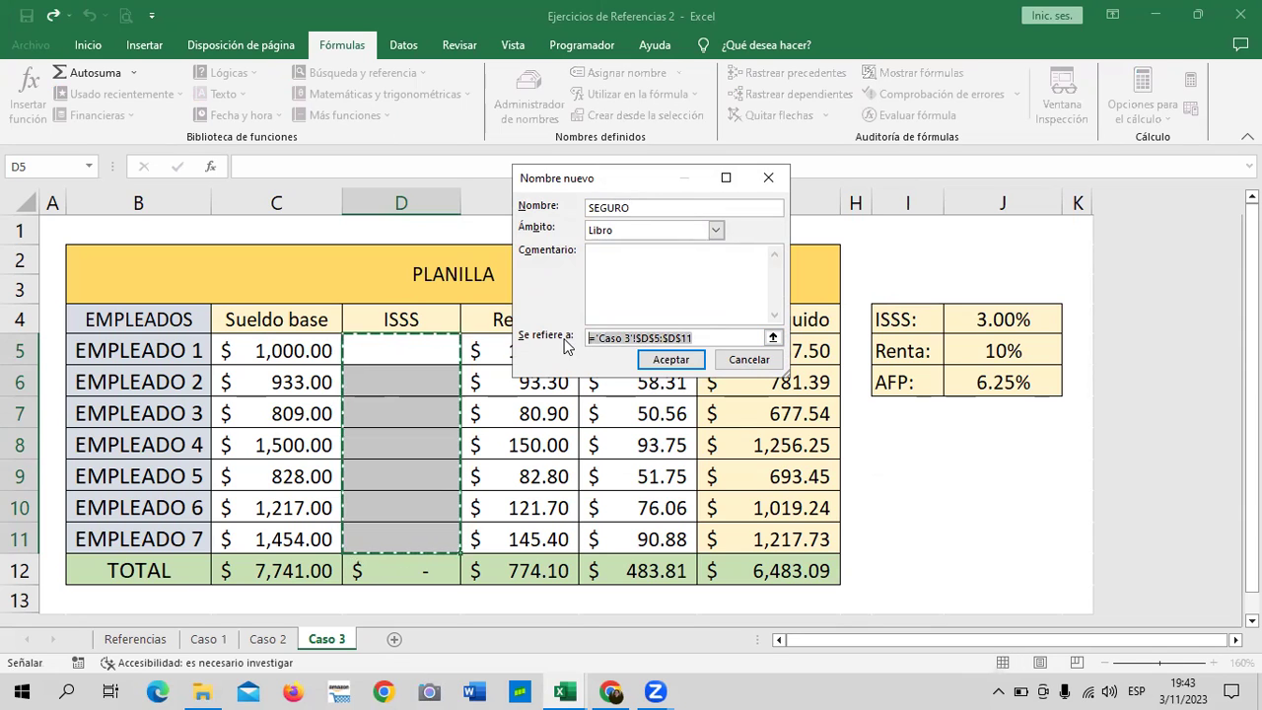
key(BackSpace)
text(=)
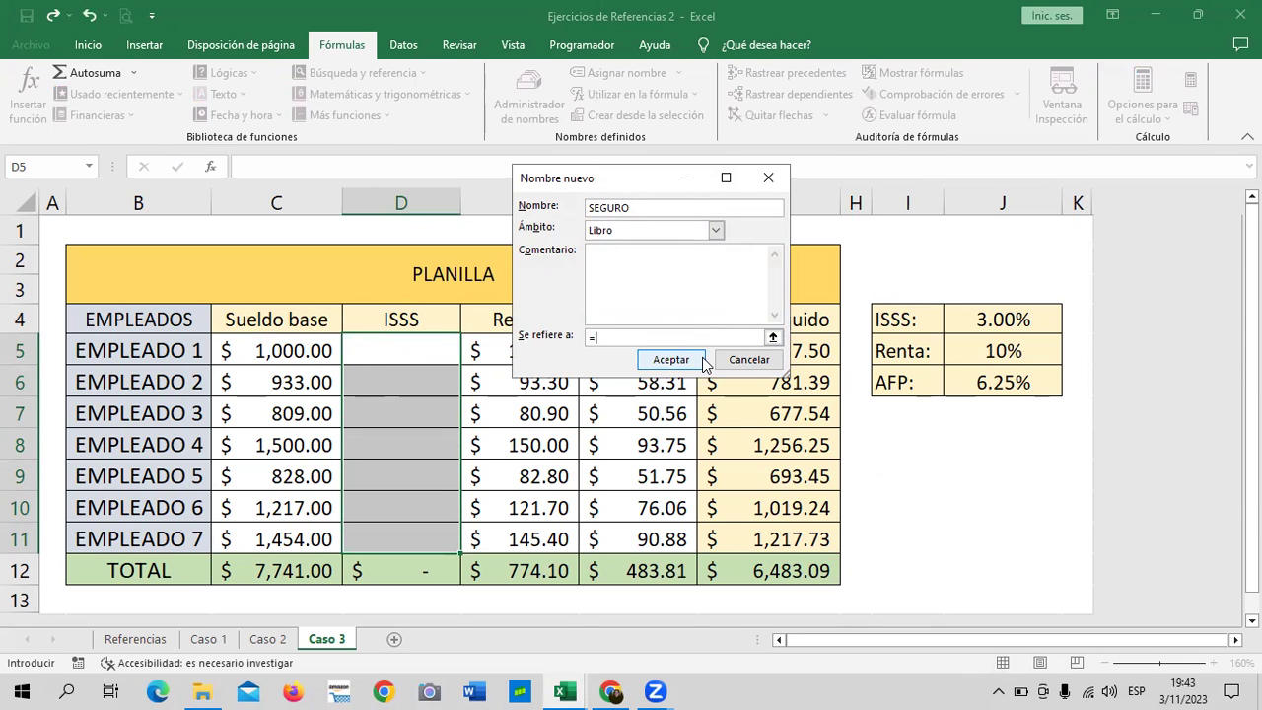
text(SI()
text(C5)
text(<1)
text(000)
text(;)
click(634, 338)
key(BackSpace)
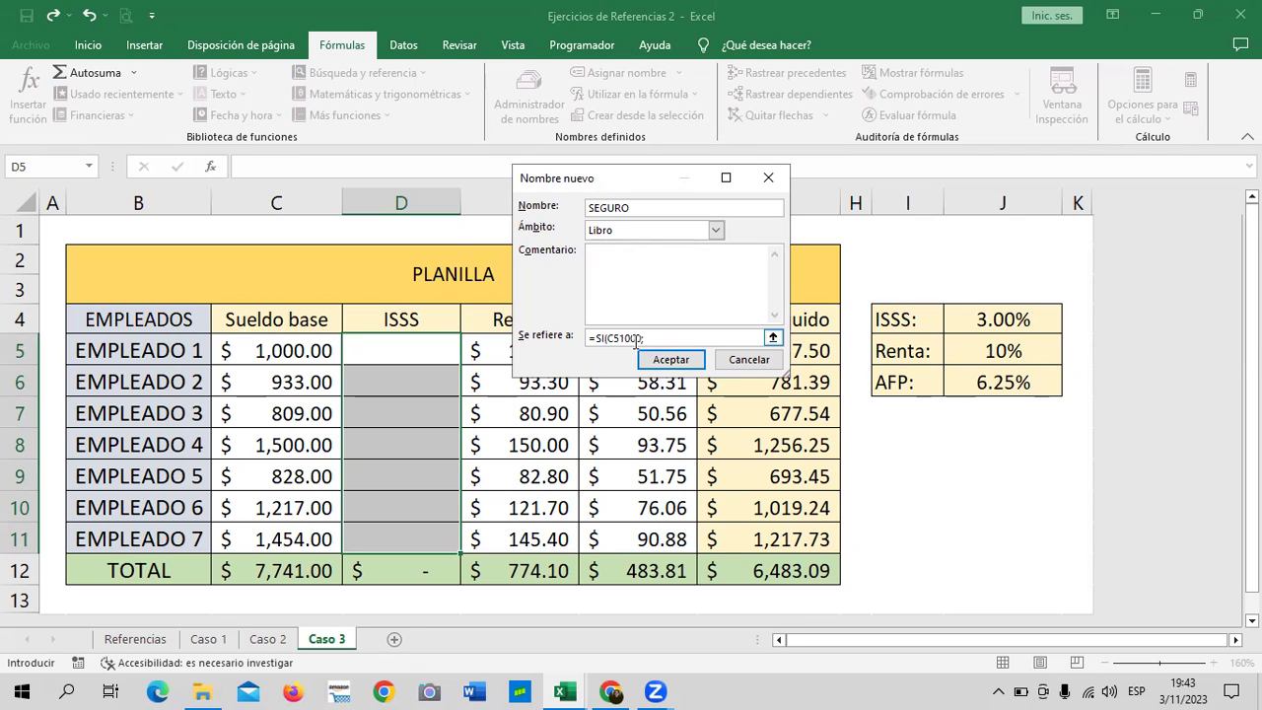
text(<=)
click(674, 339)
text(C5*3)
text(%)
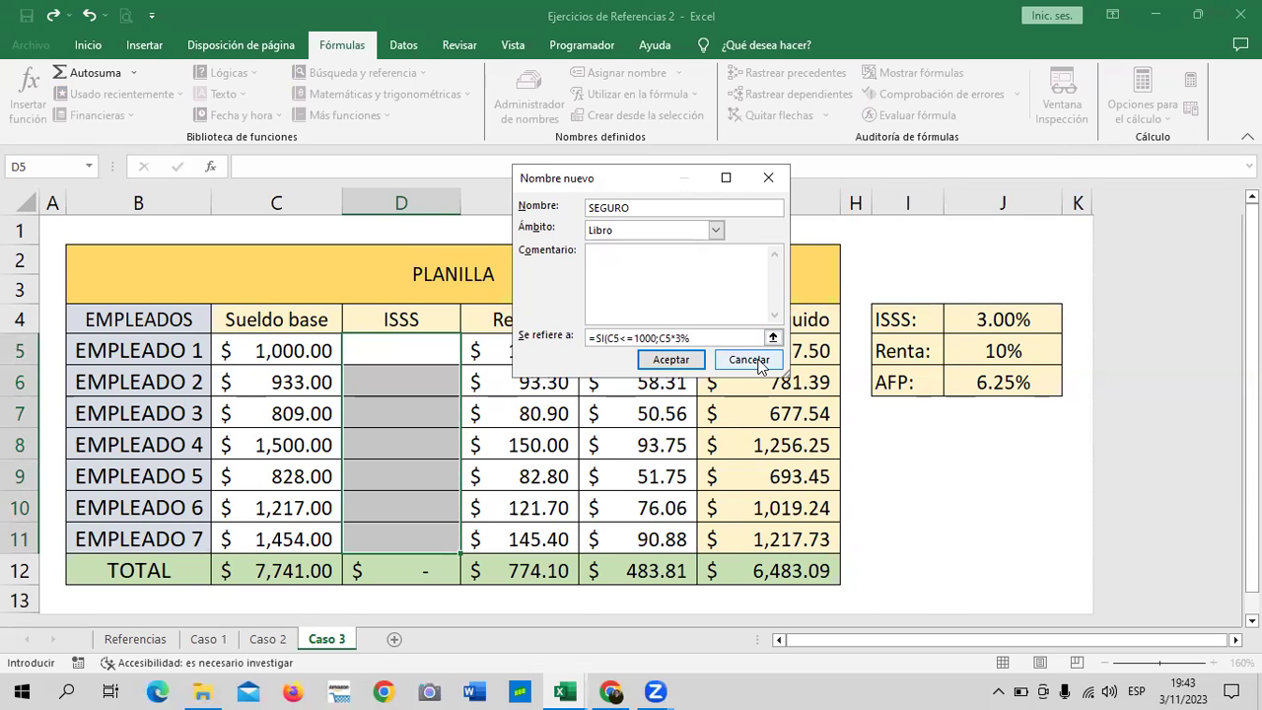
text(;0)
click(669, 359)
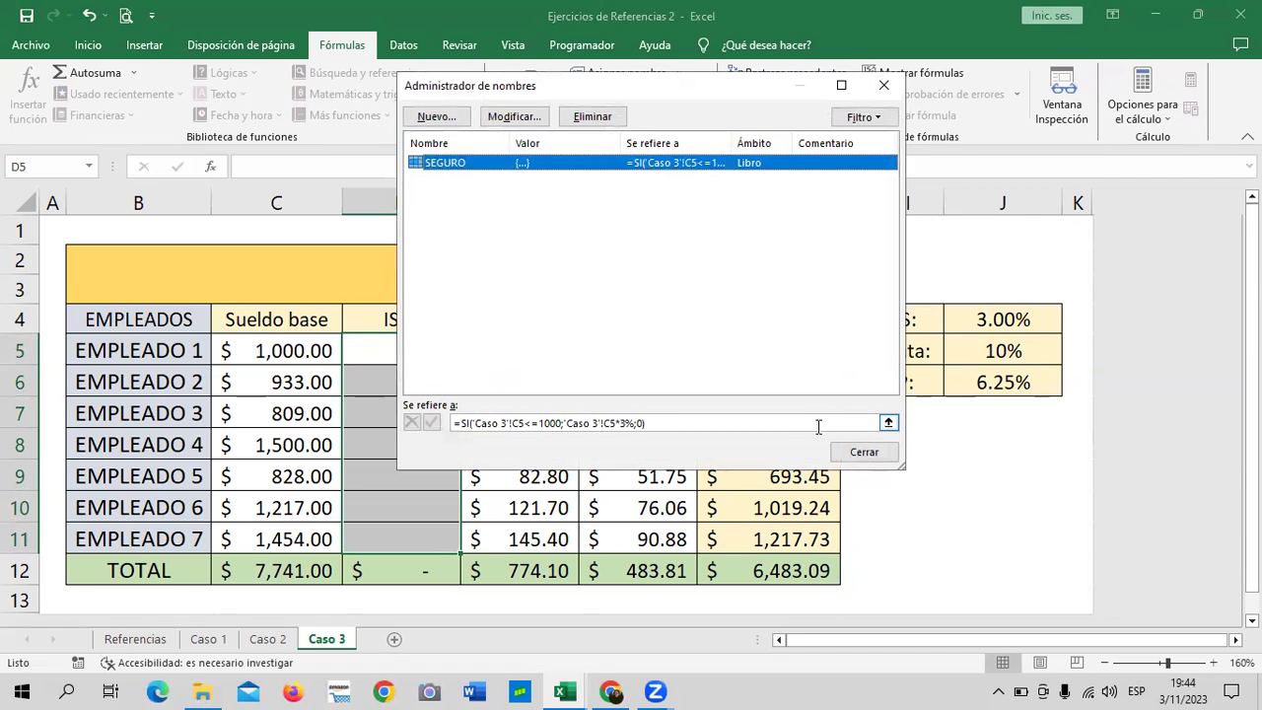
Step: Enter =SEGURO in D5 and fill it down through D11
click(862, 453)
click(411, 434)
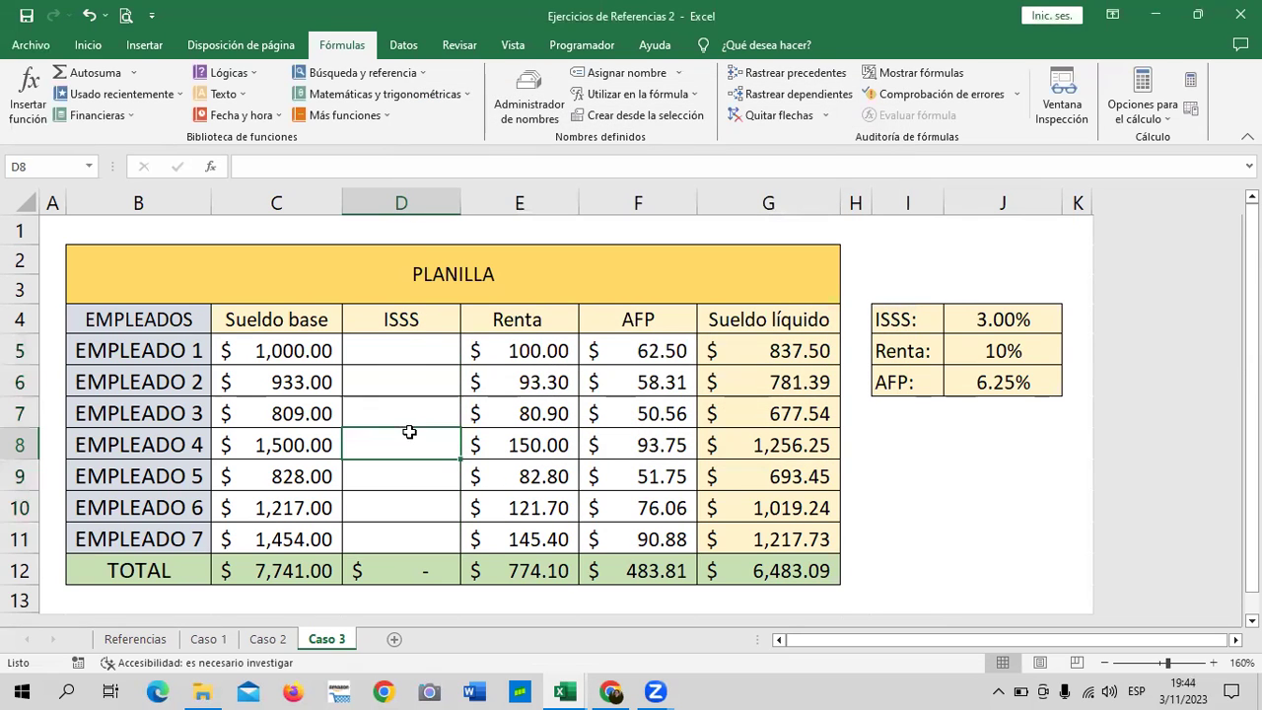
click(417, 338)
text(=S)
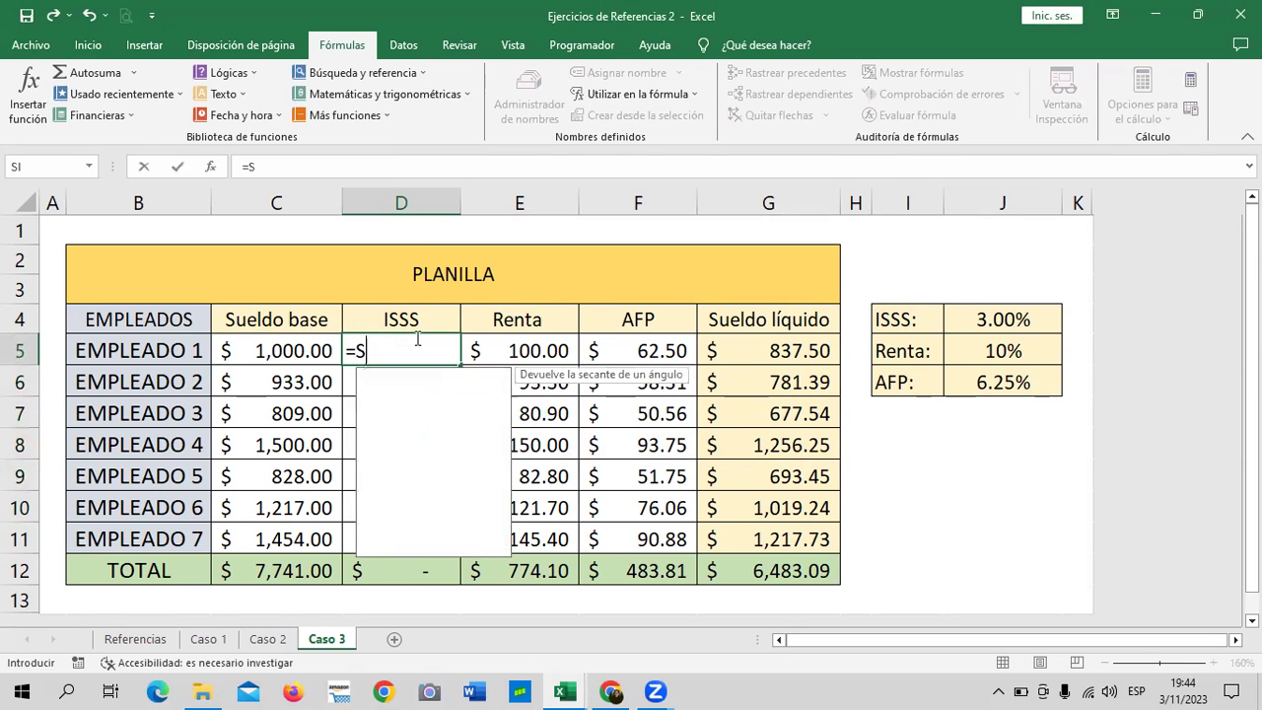
text(E)
click(397, 422)
double_click(398, 422)
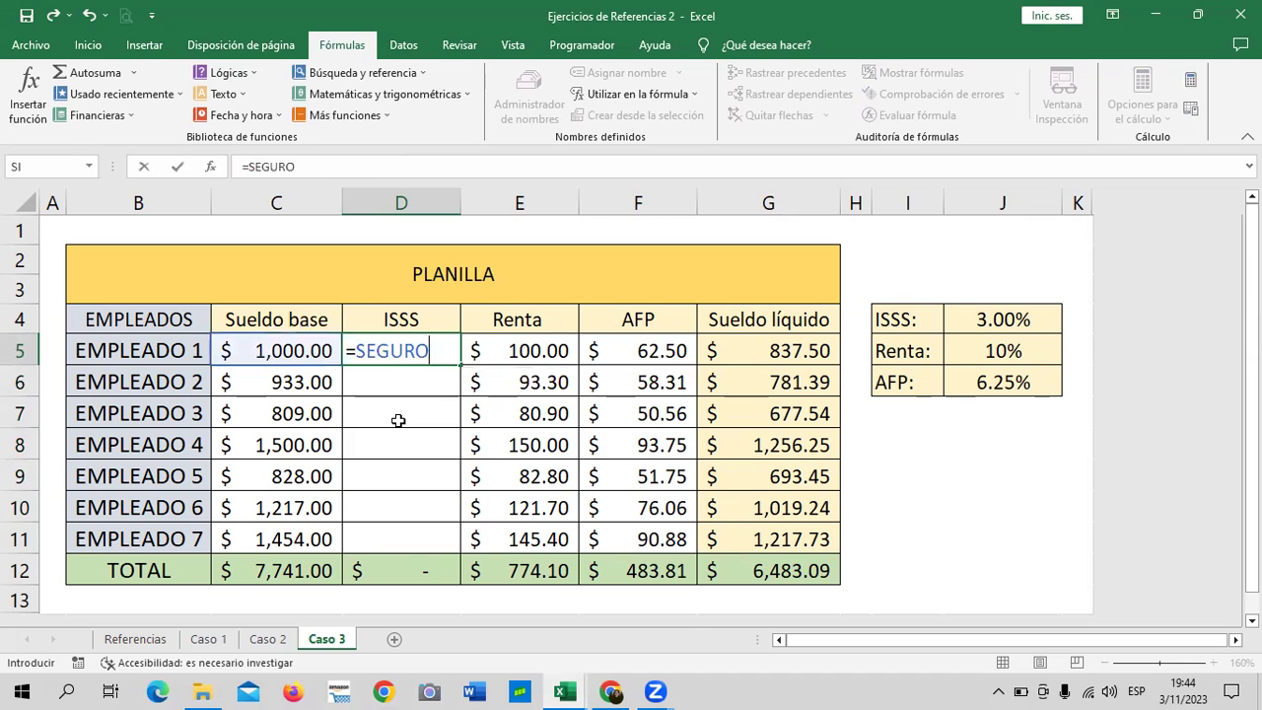
key(Return)
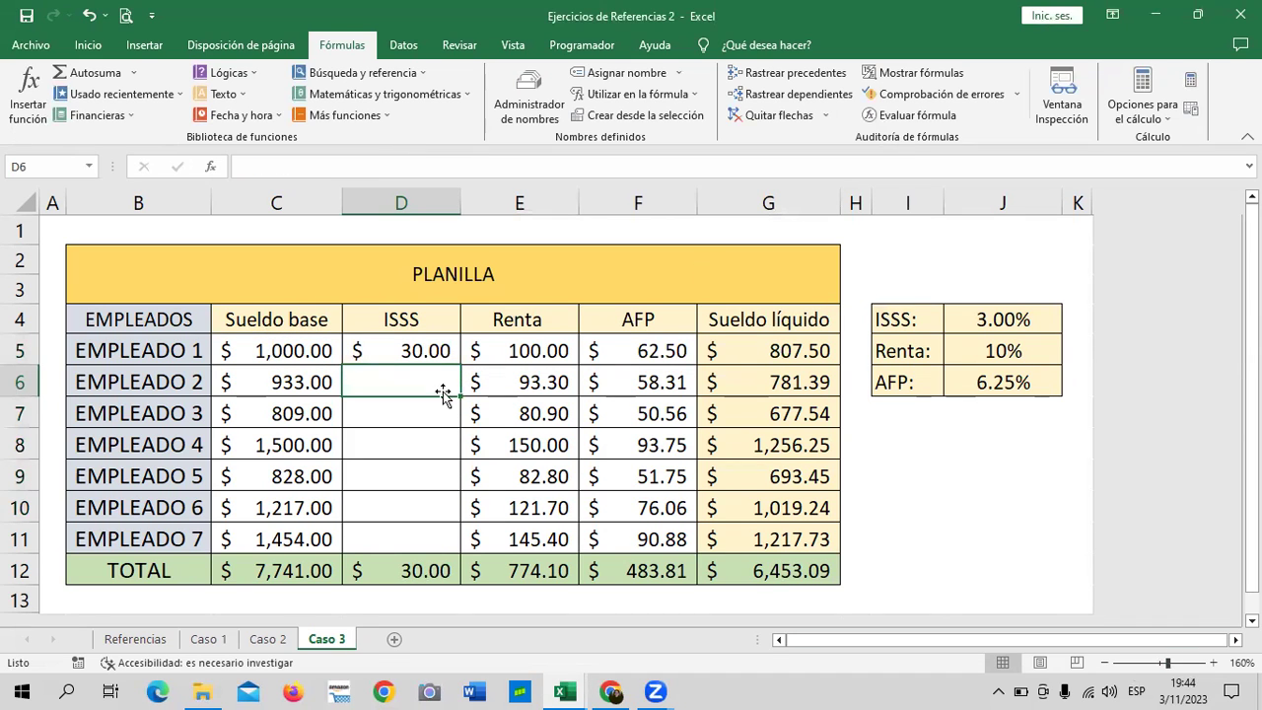
click(431, 350)
drag(460, 366, 462, 552)
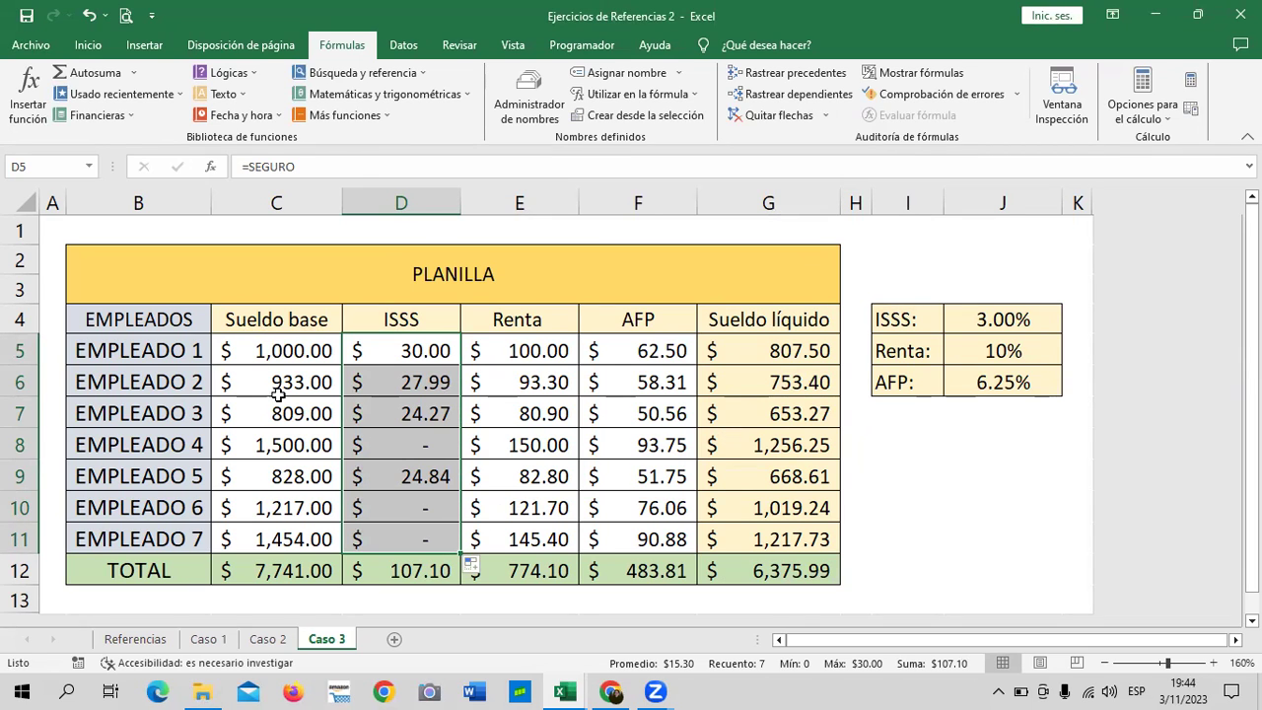
Step: Check the ISSS results: 30.00, 27.99, 24.27, 24.84 and zeros, totalling 107.10
click(412, 350)
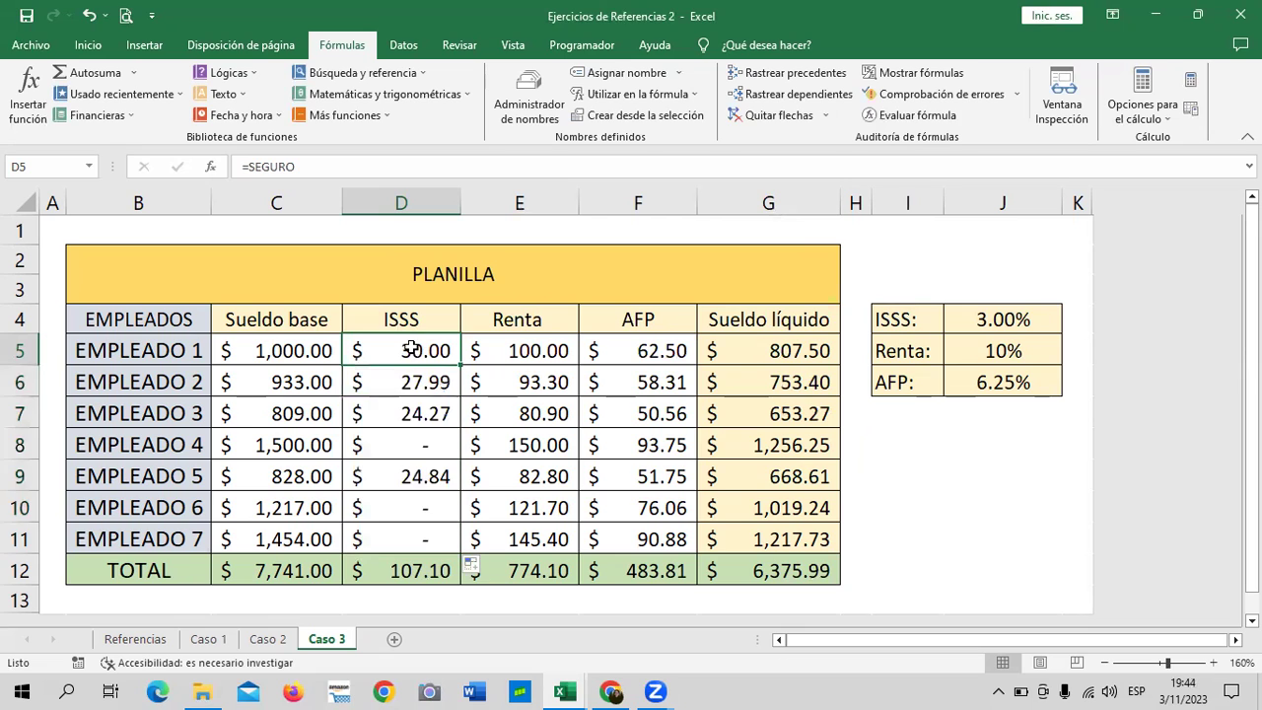
click(387, 378)
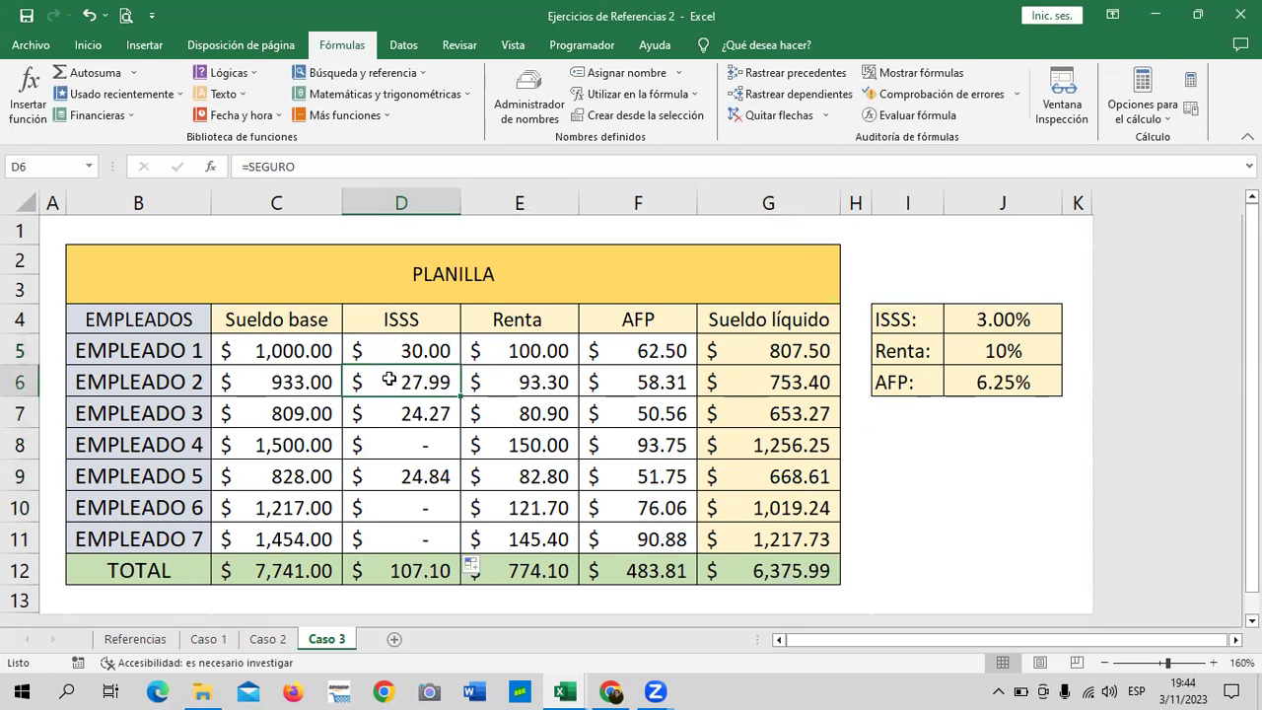
click(416, 421)
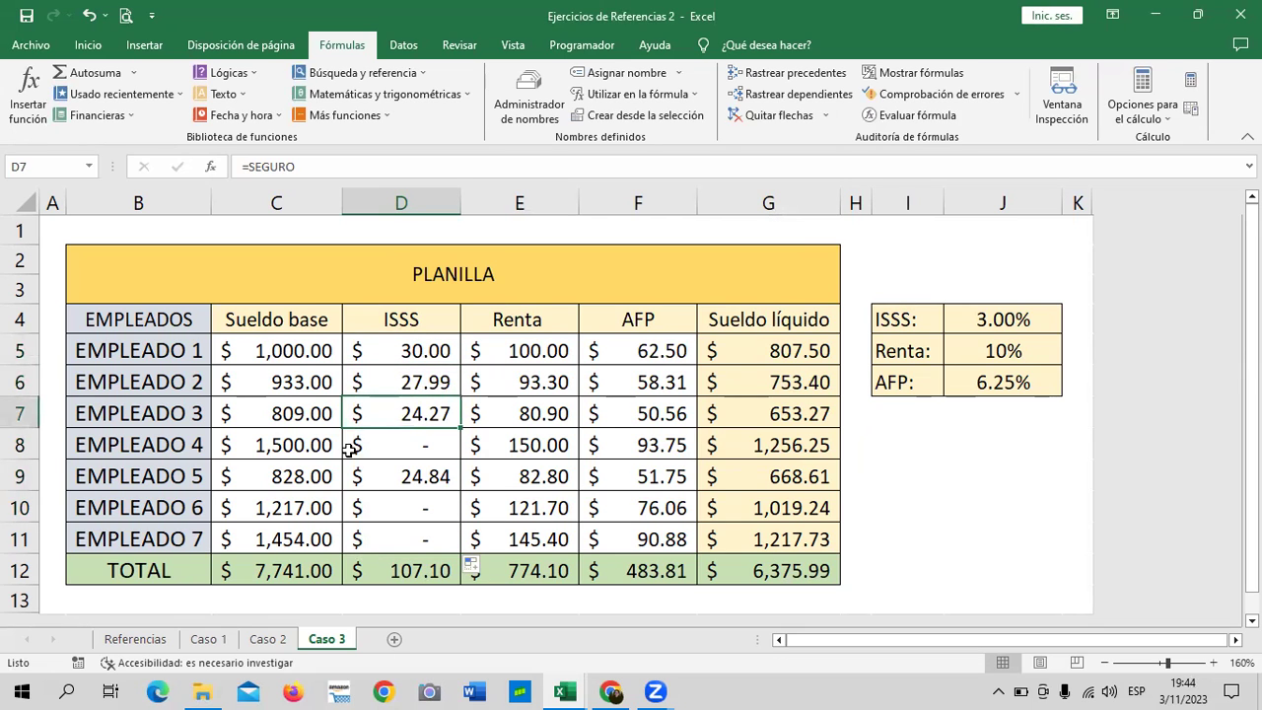
click(391, 444)
click(300, 444)
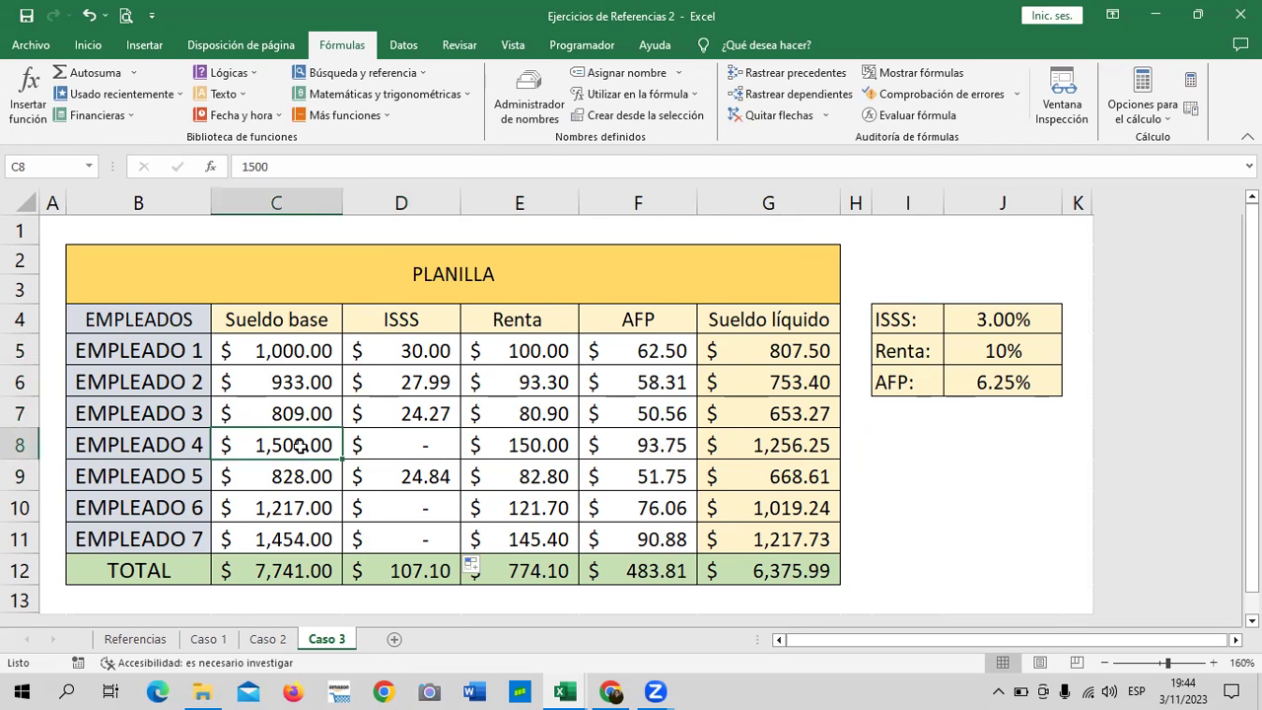
click(378, 505)
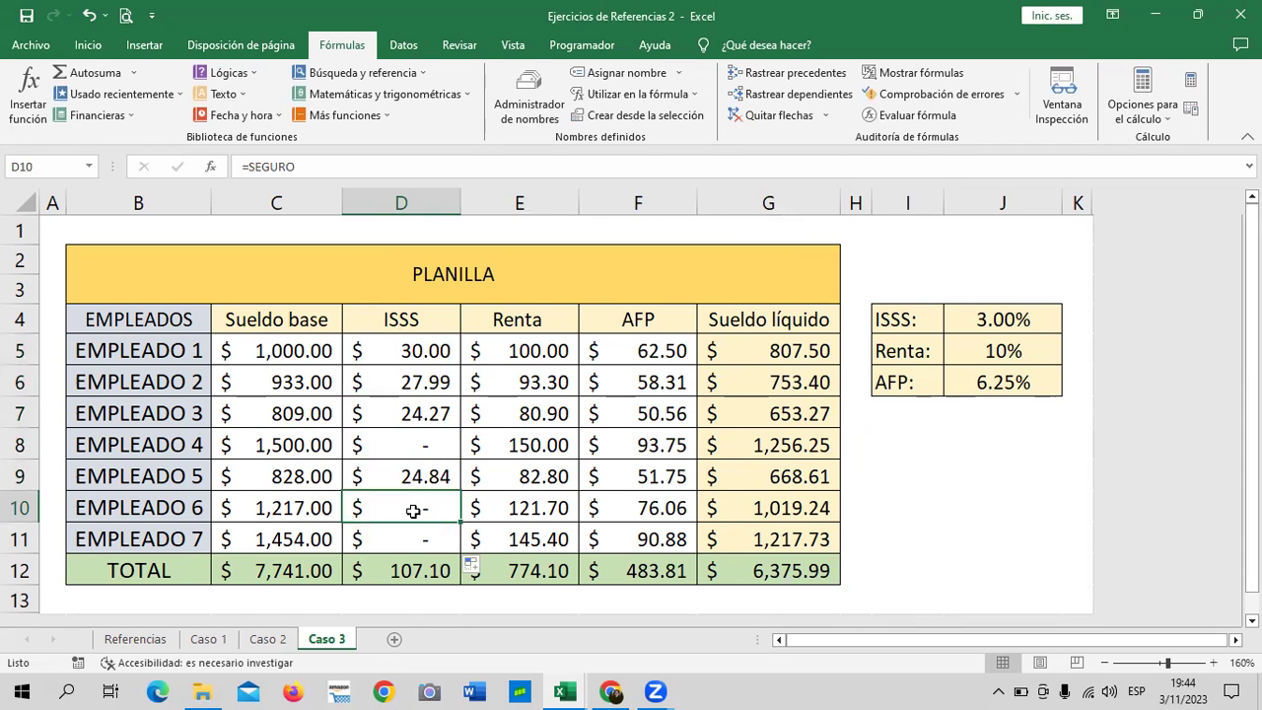
click(420, 536)
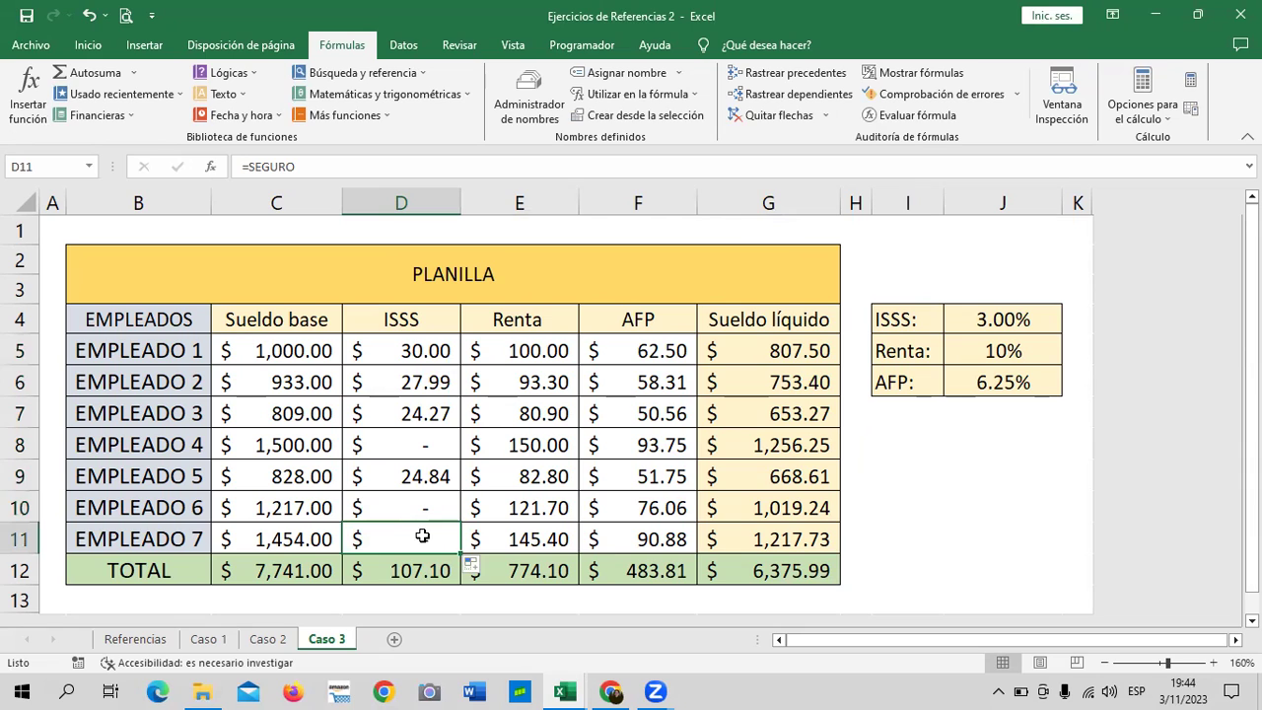
click(407, 345)
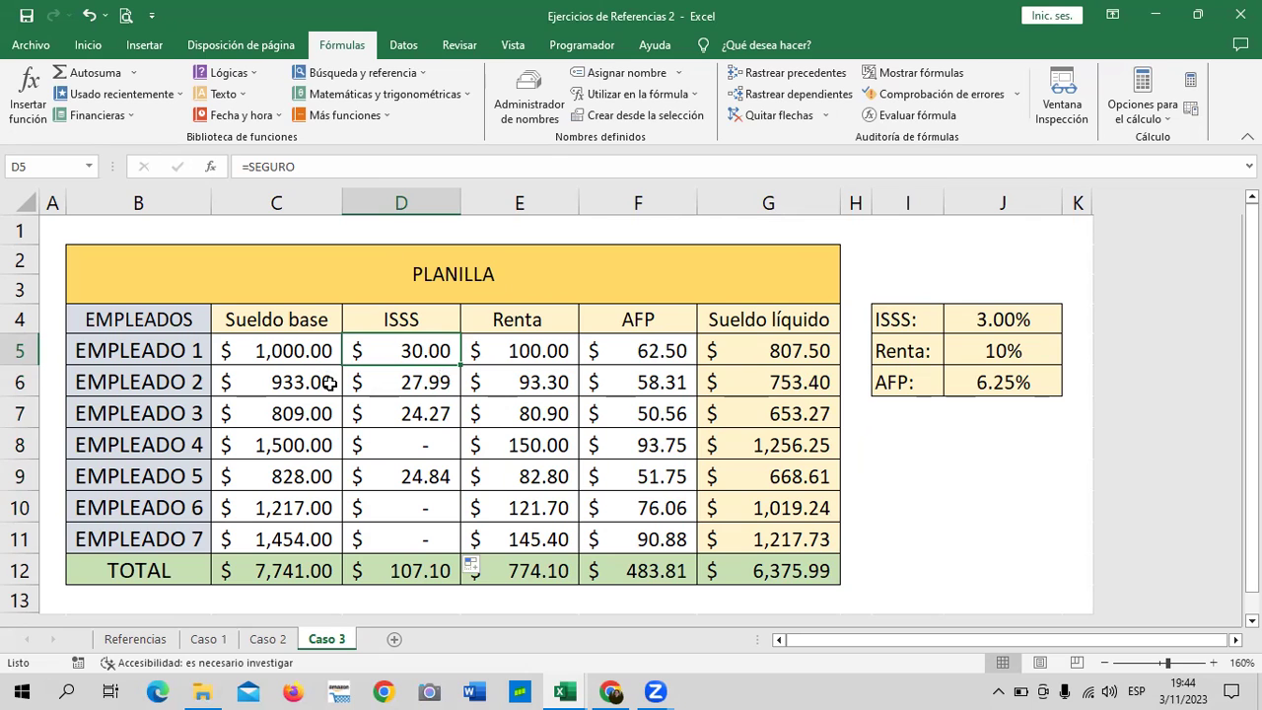
click(388, 440)
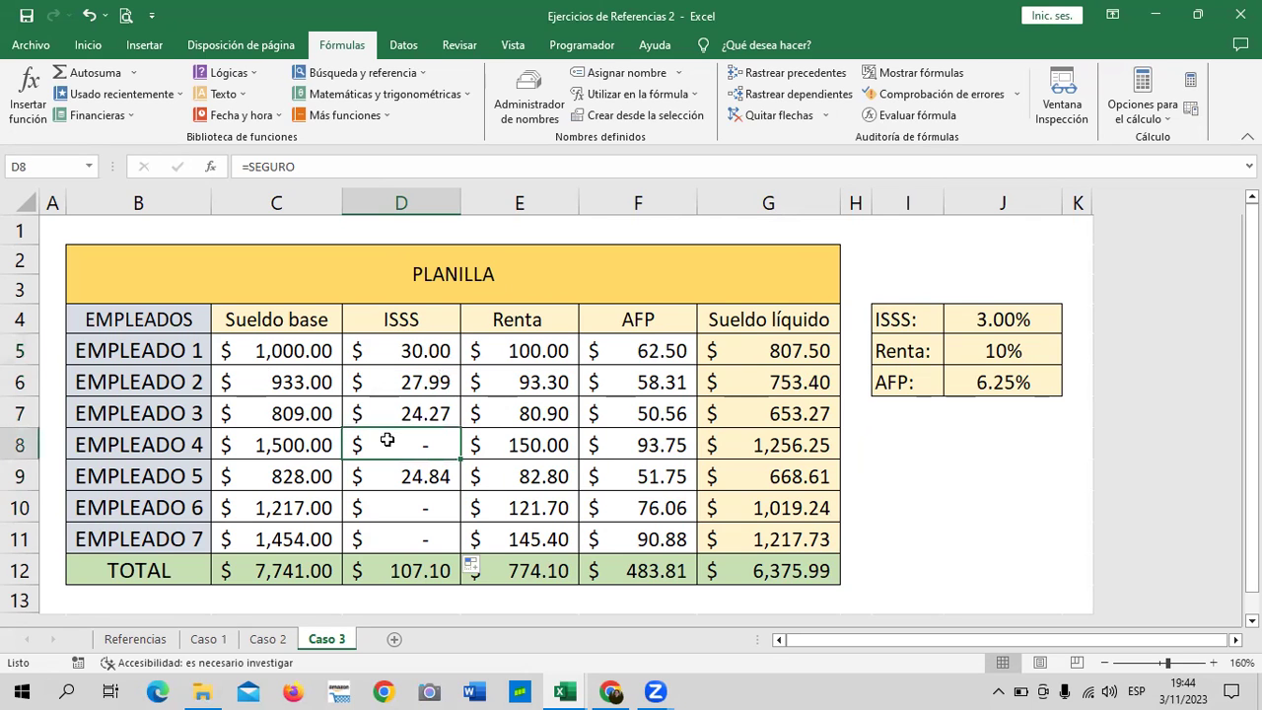
click(391, 507)
click(412, 536)
click(415, 517)
click(407, 538)
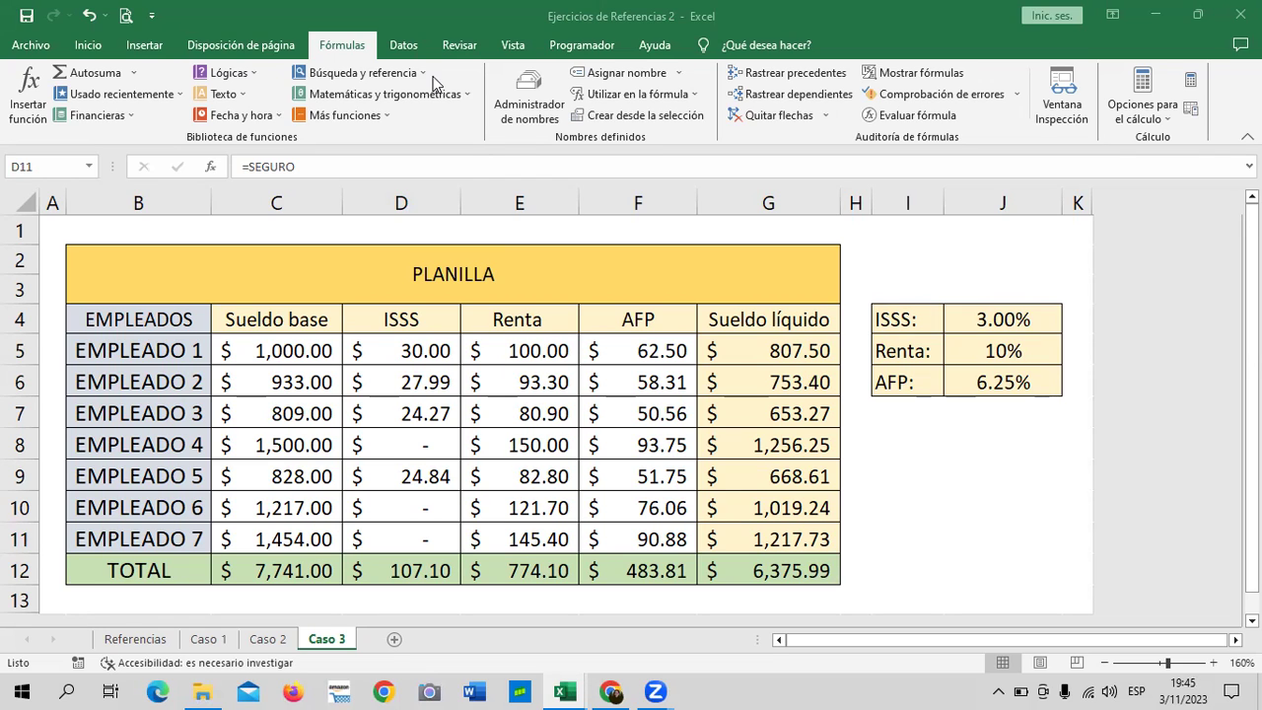
Step: Try changing SEGURO's fallback value to 30, which raises a formula error
click(538, 99)
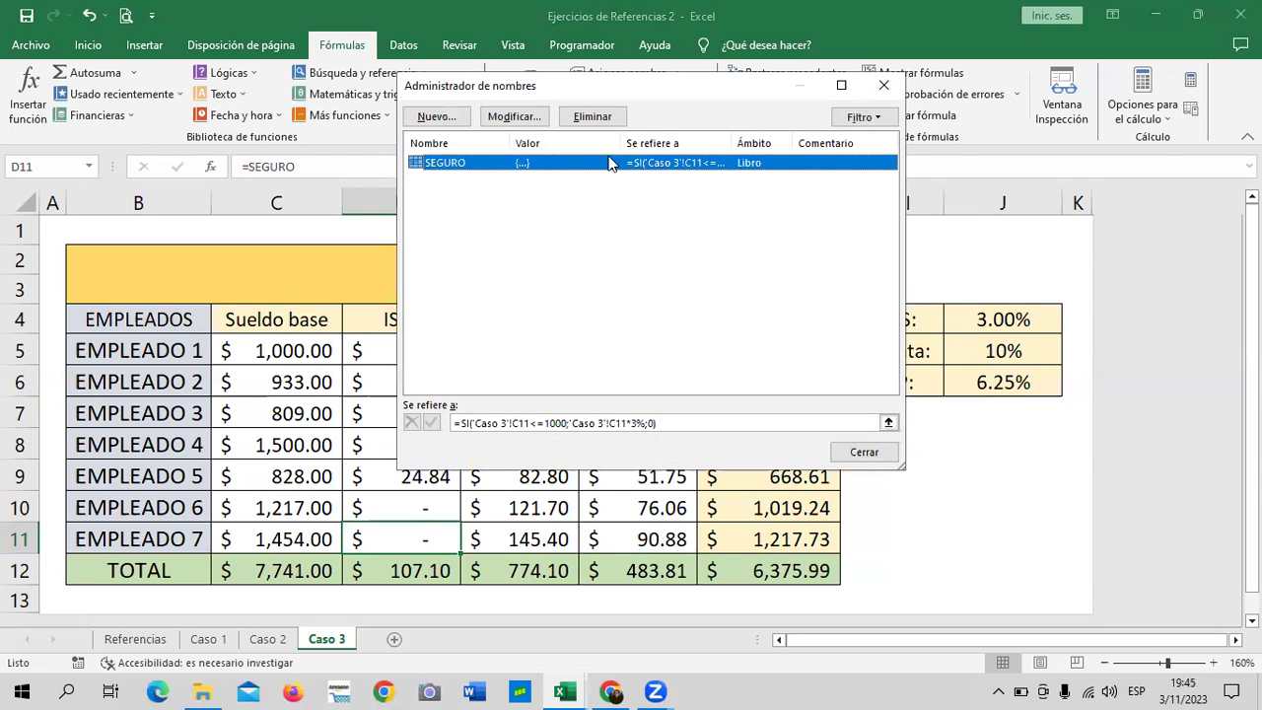
click(496, 116)
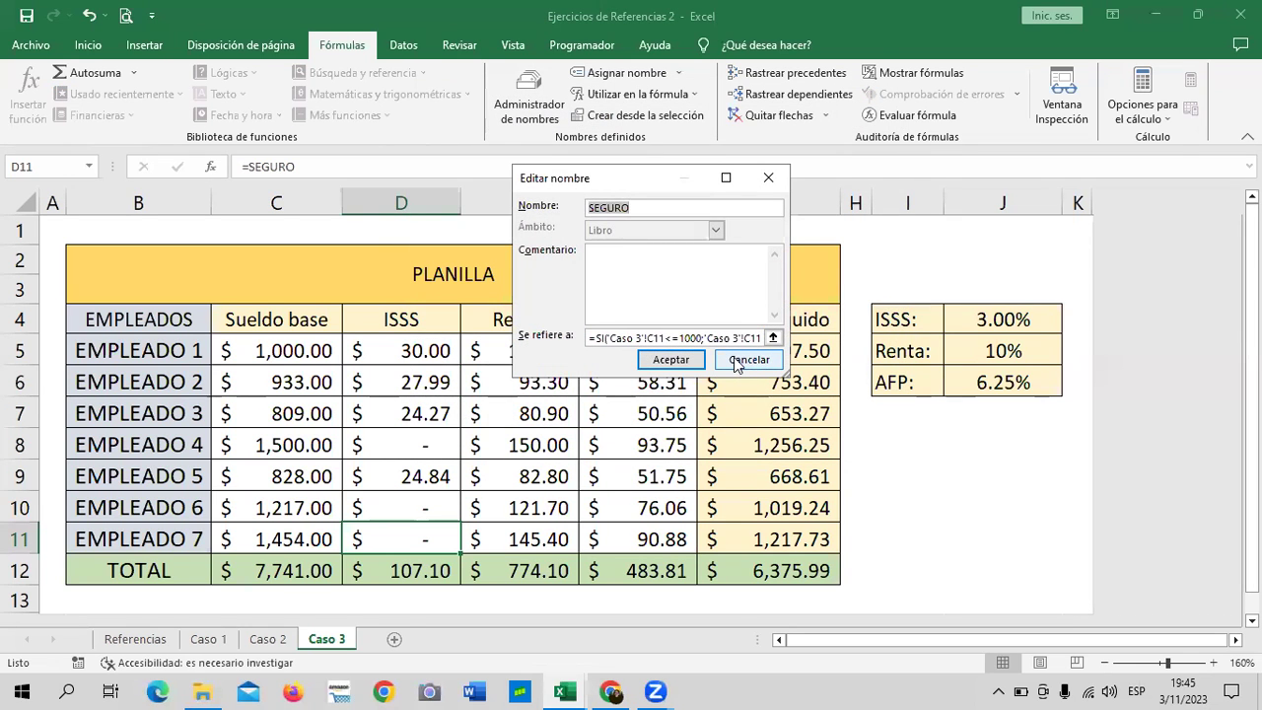
click(757, 338)
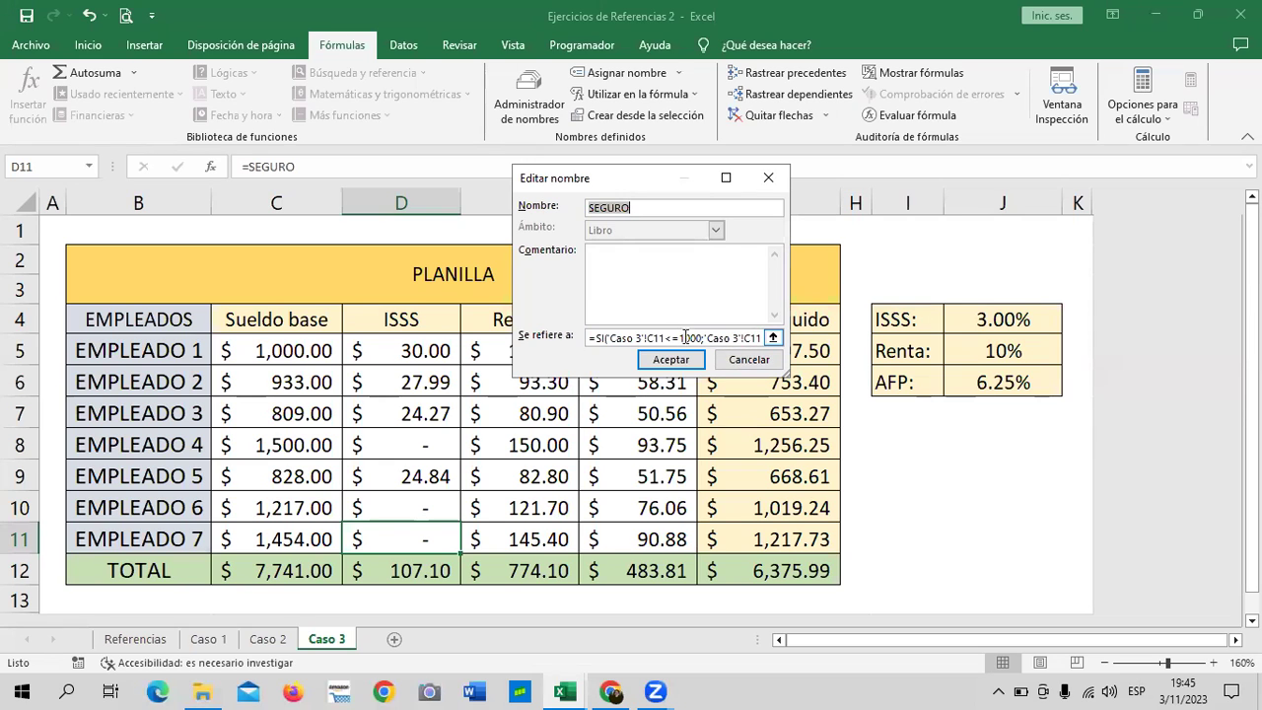
click(759, 338)
key(Right)
key(Right)
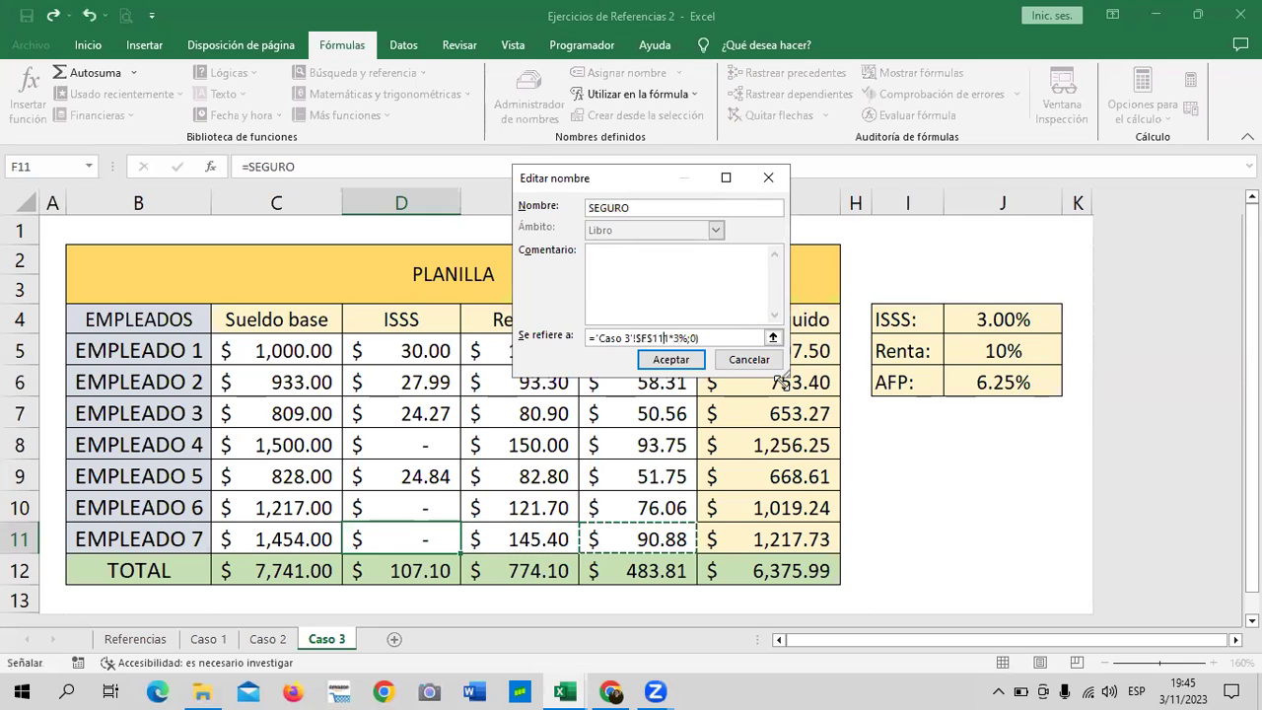
key(Right)
key(Right)
key(Right)
key(Right)
key(Right)
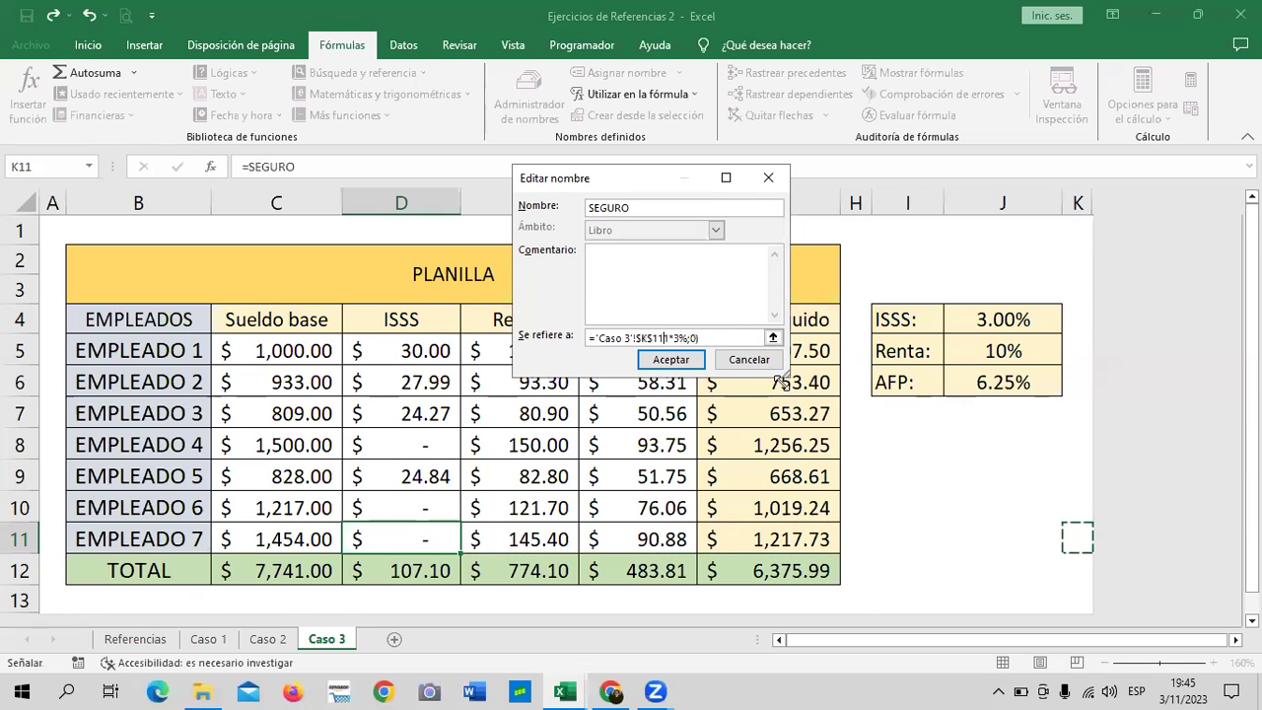
key(F2)
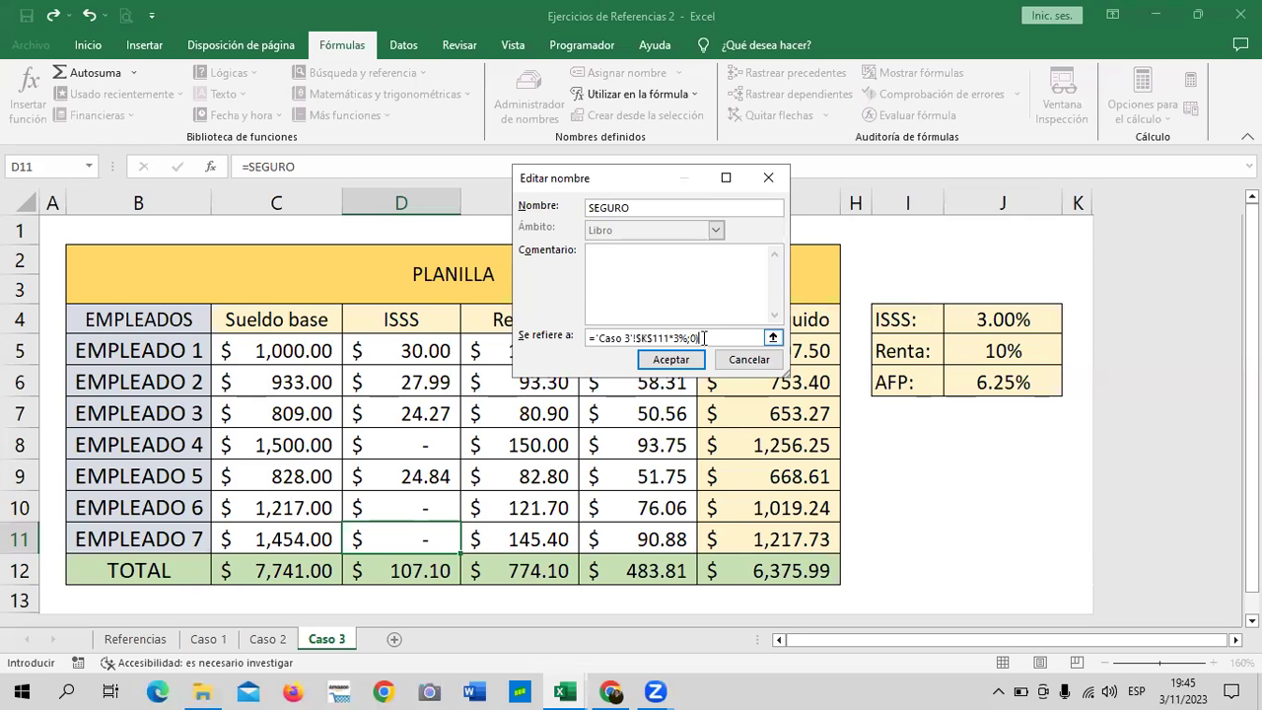
text())
key(BackSpace)
text(30))
click(678, 359)
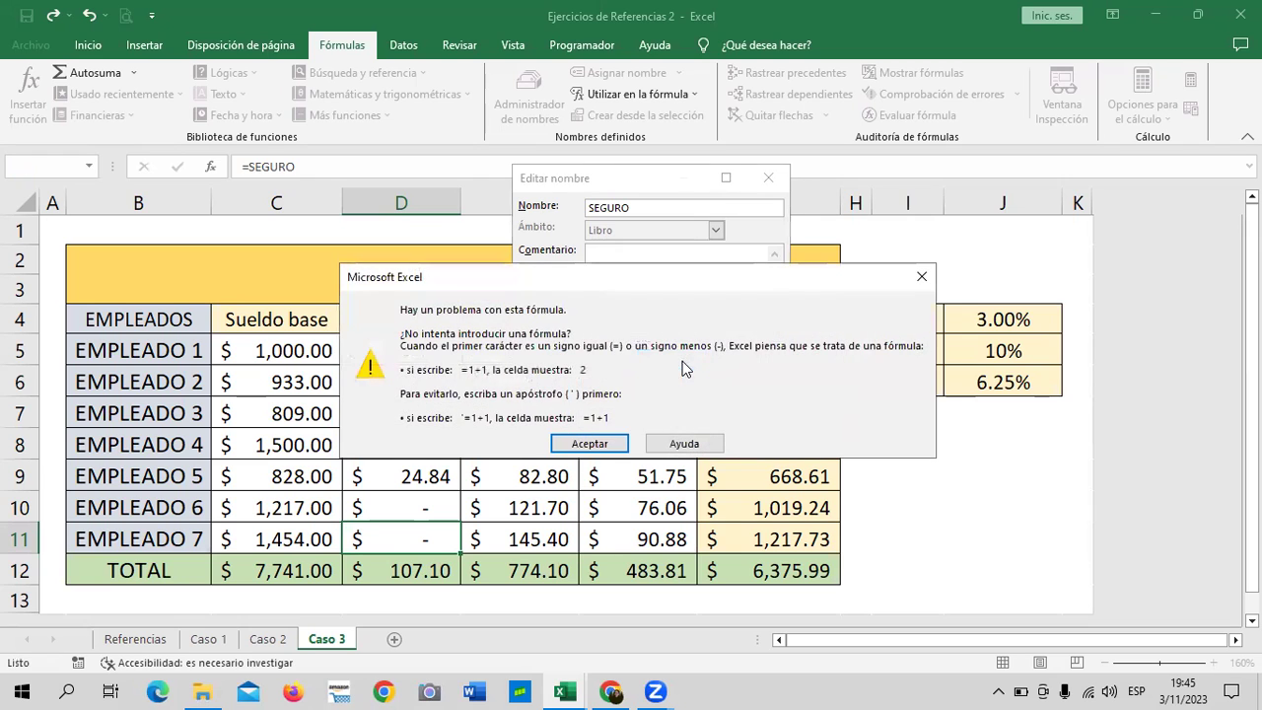
click(616, 443)
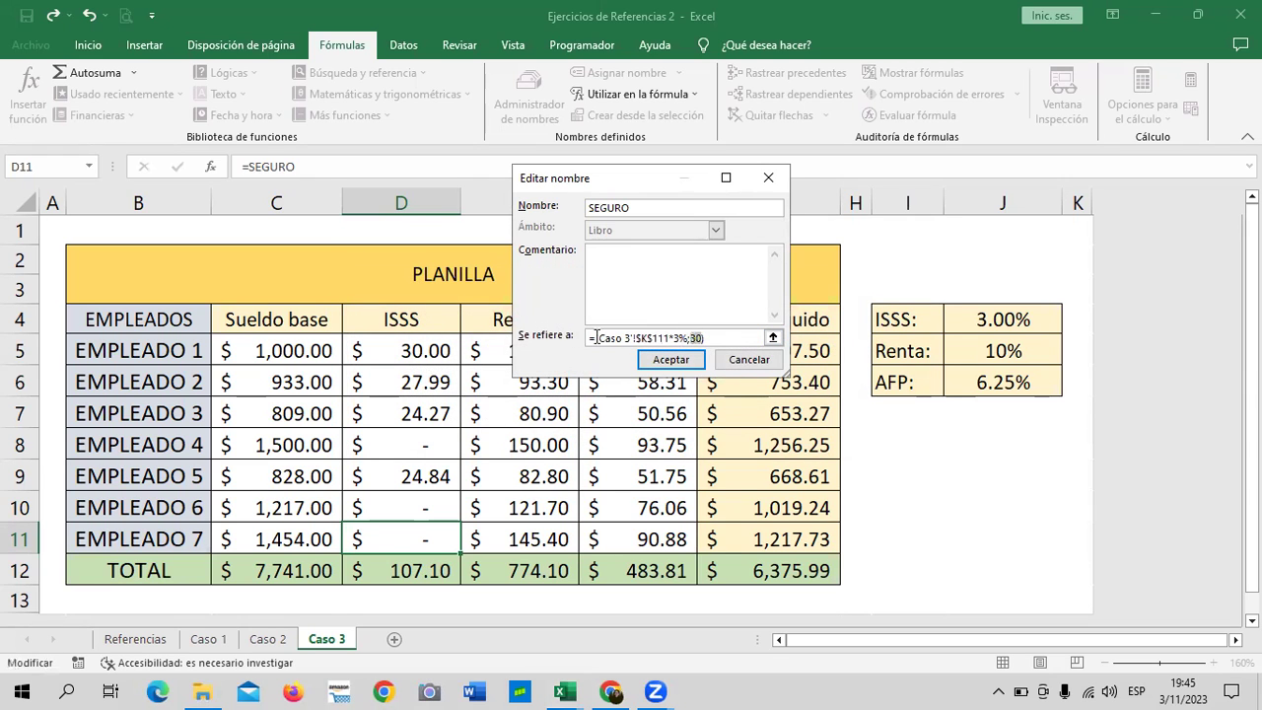
Step: Replace SEGURO's definition with =SI(C5<1000;C5*3%;30) and save it
drag(711, 339, 618, 285)
key(BackSpace)
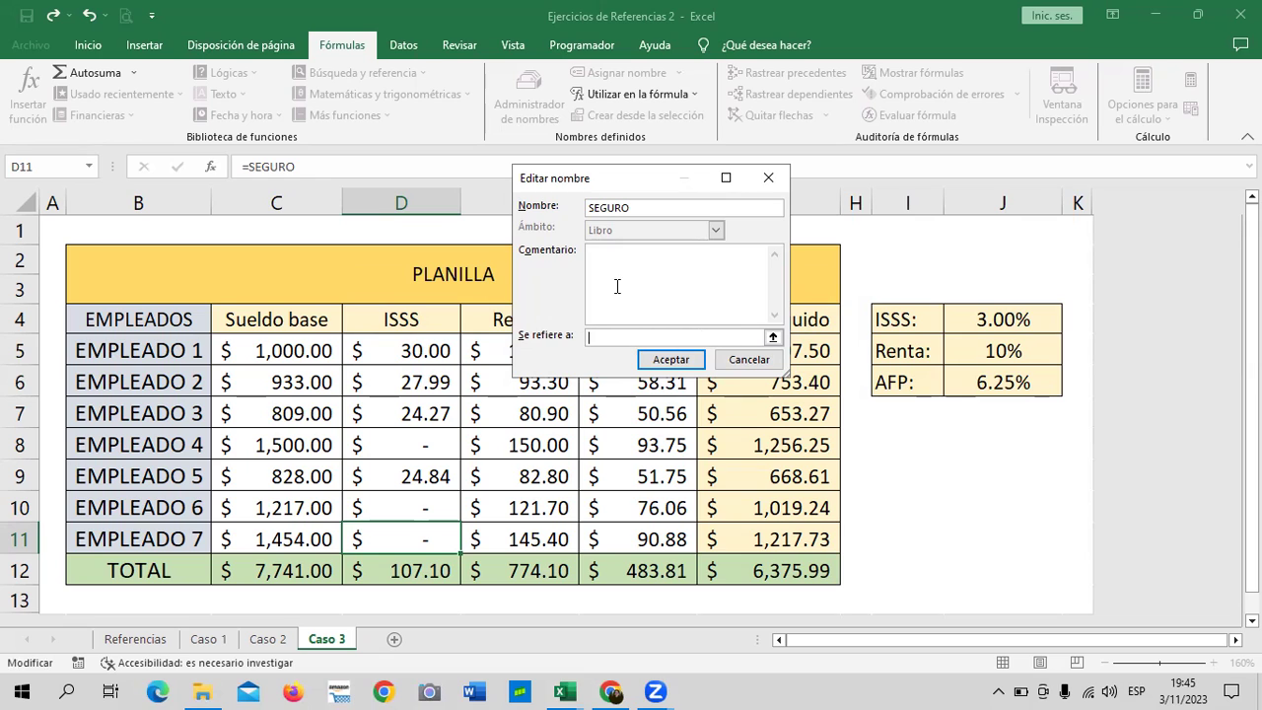
text(=SI()
text(C5)
text(<1)
text(000;)
text(C5*3)
text(%)
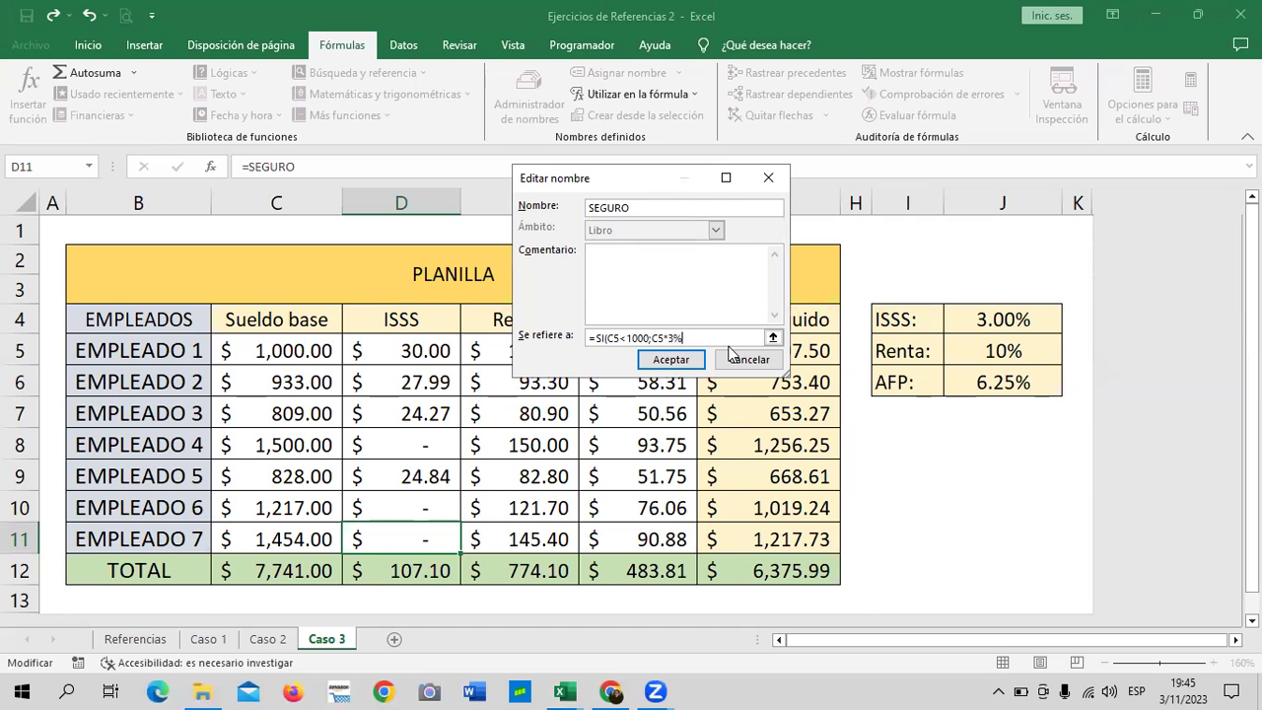
text(;30)
click(688, 364)
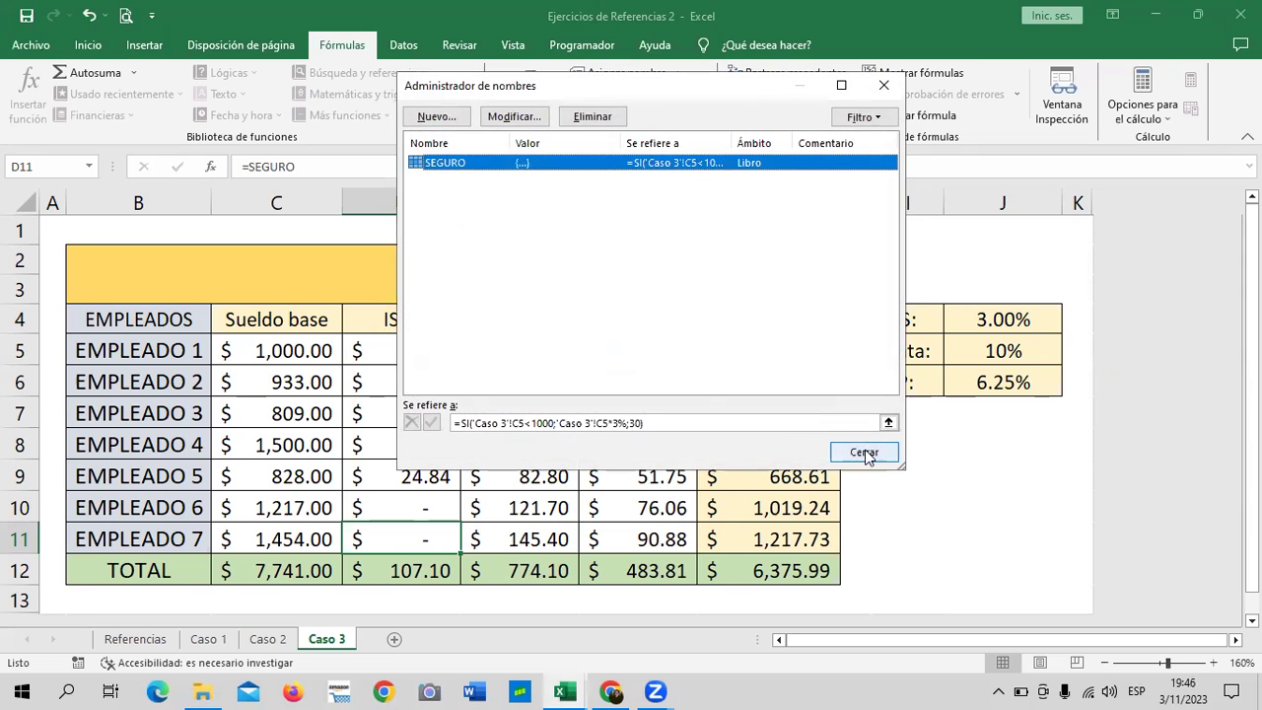
Step: Close the name list and enter the formula =SEGURO in cell D5
click(865, 449)
click(415, 346)
text(=)
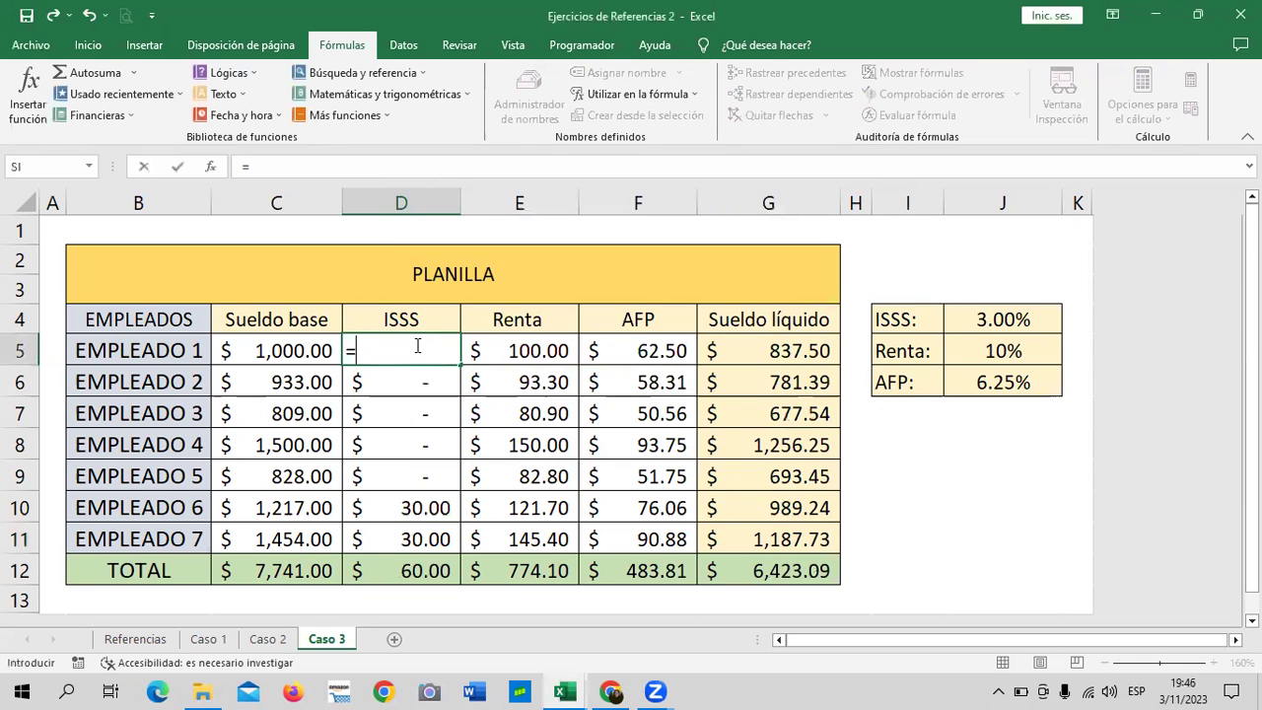
text(SE)
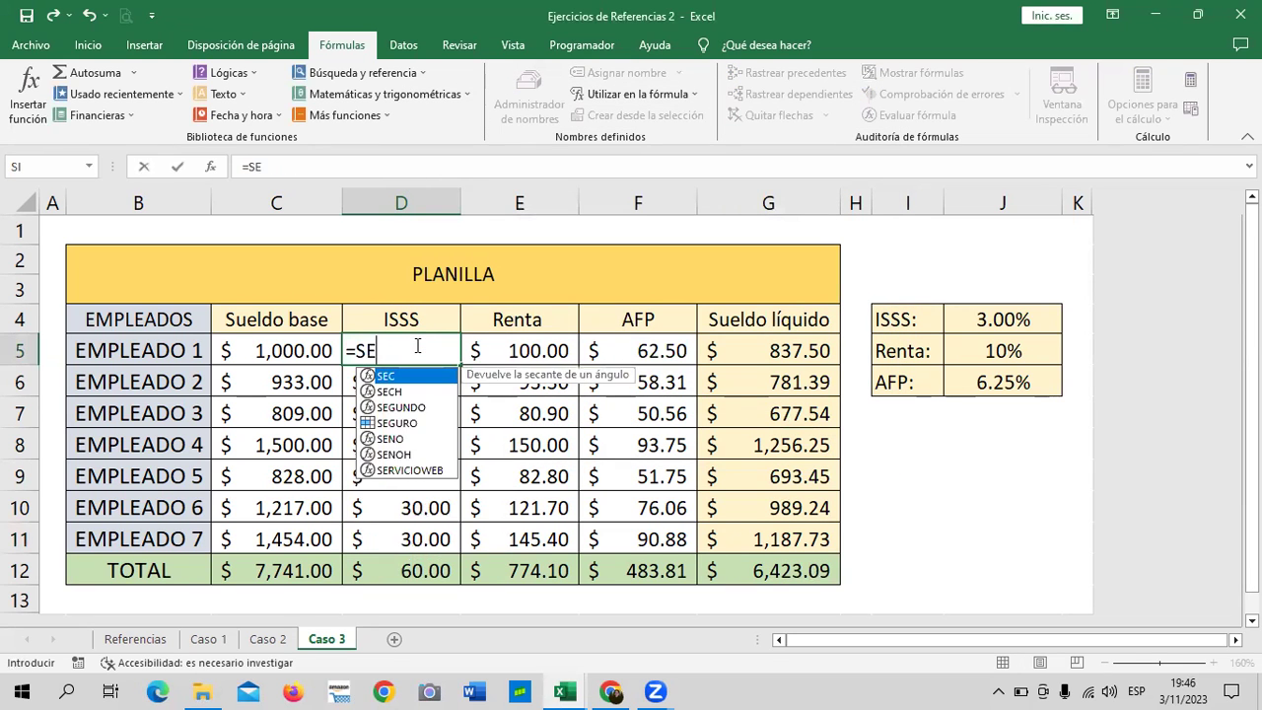
double_click(392, 422)
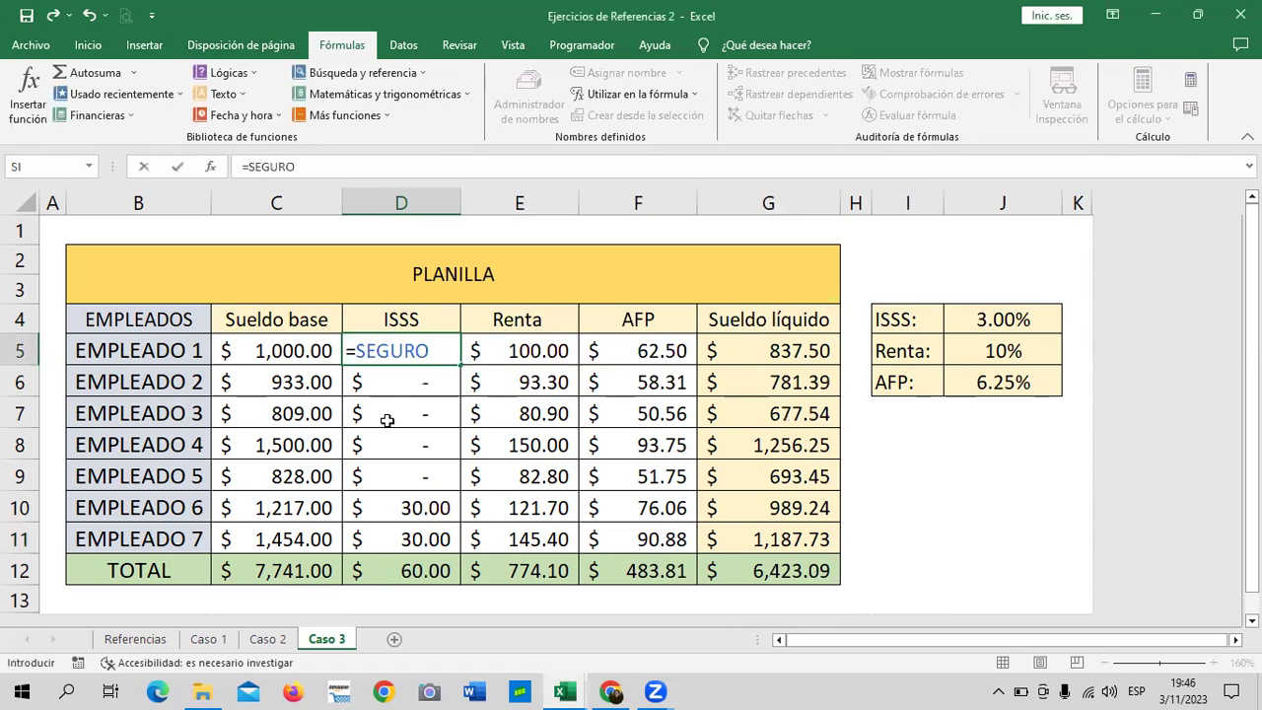
key(Return)
Step: Clear the ISSS cells D5:D11
drag(400, 347, 431, 523)
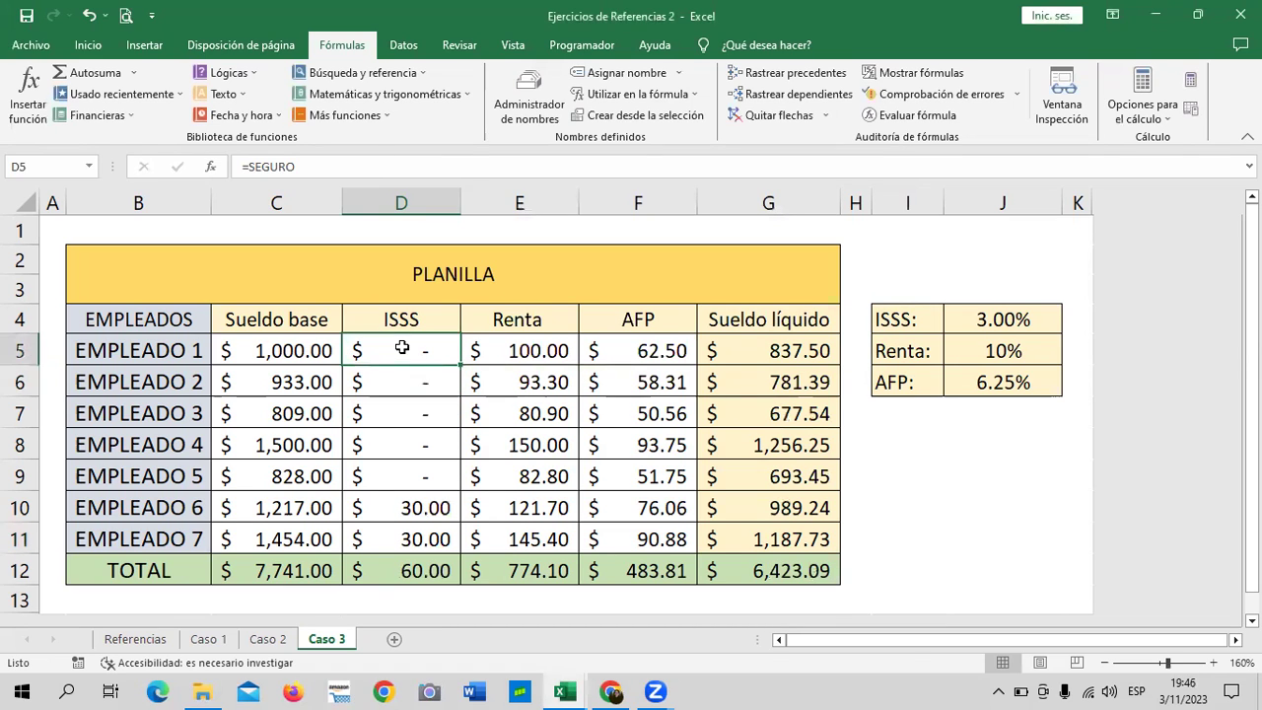
key(Delete)
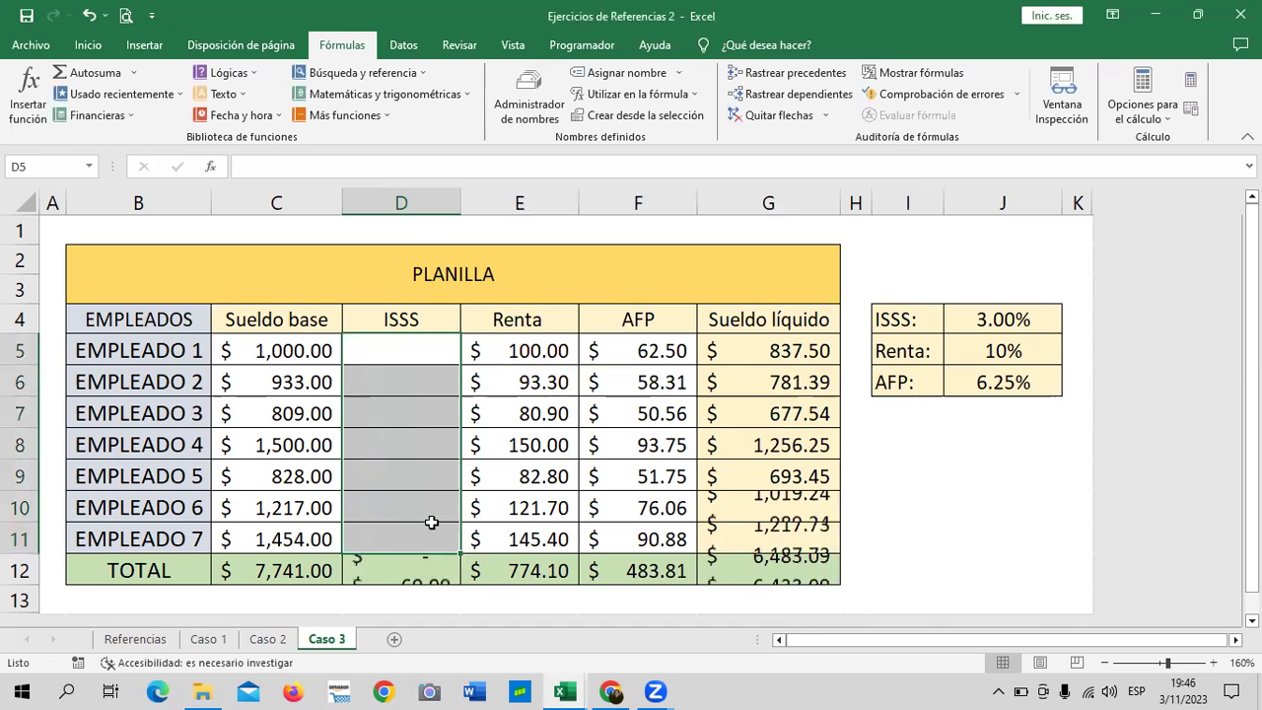
click(1028, 503)
Step: Try inserting SEGURO into D5 twice more, erasing it each time, then open Name Manager
click(412, 345)
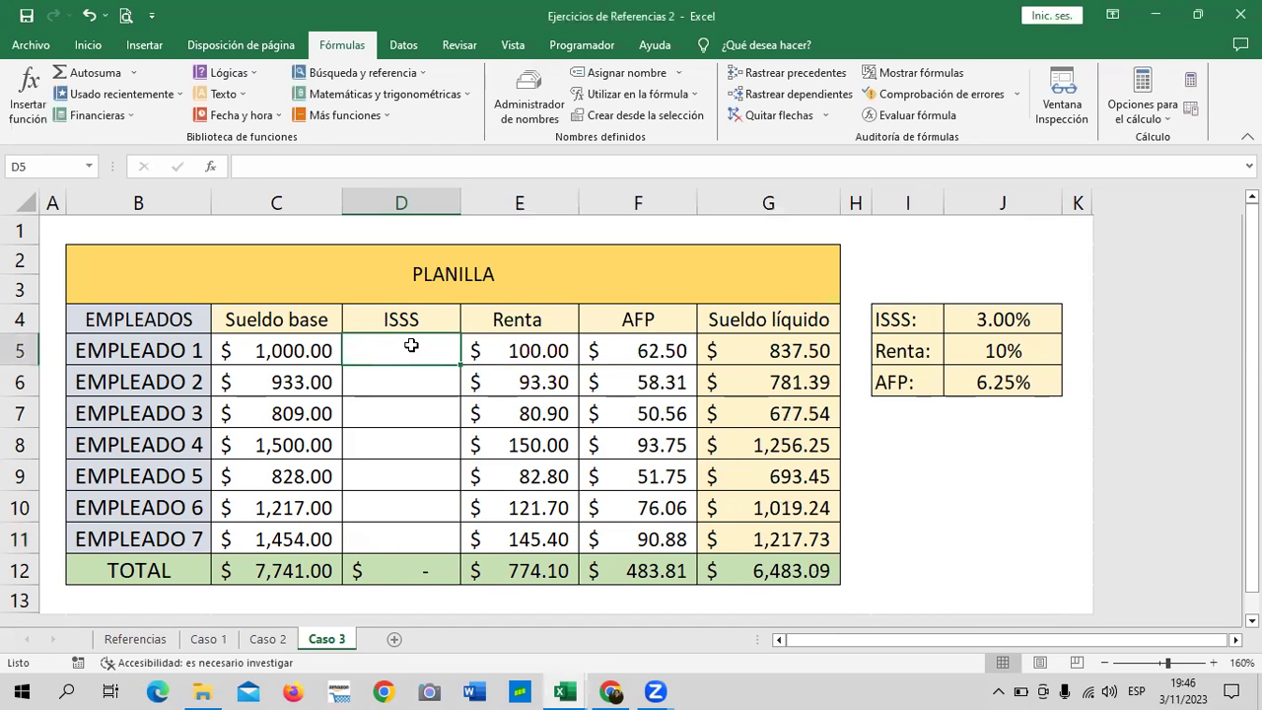
text(=SE)
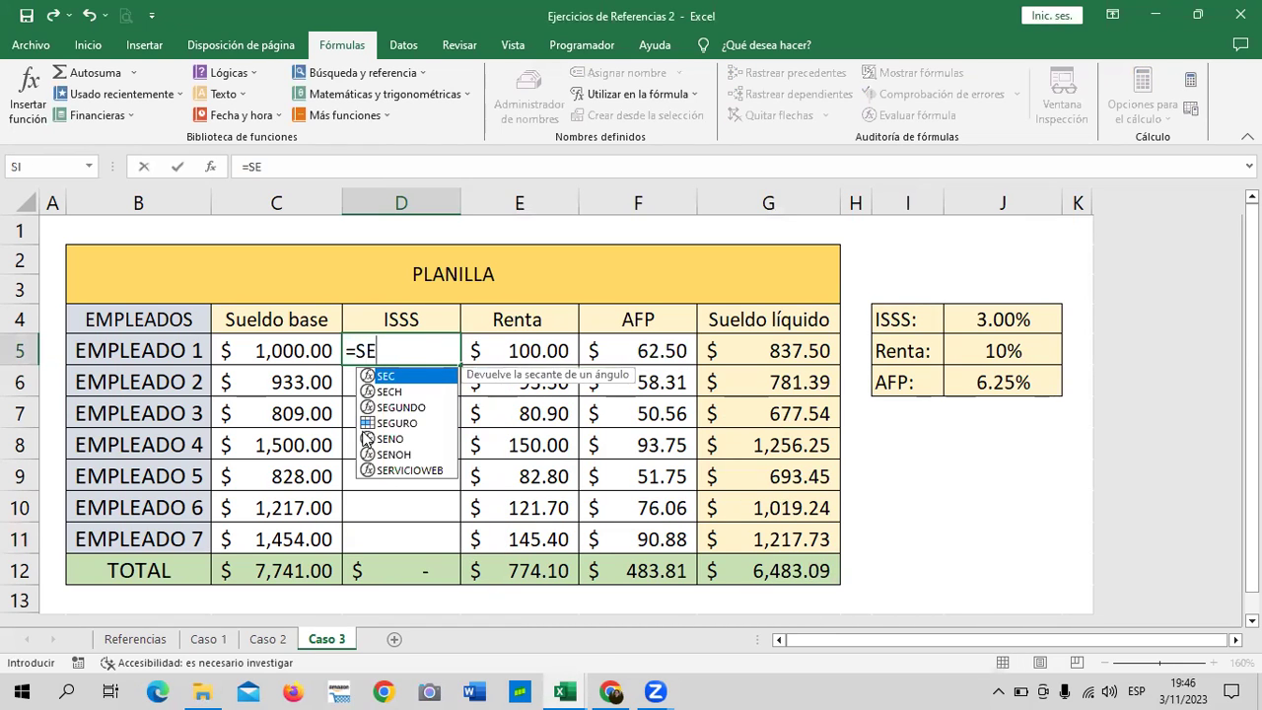
double_click(370, 422)
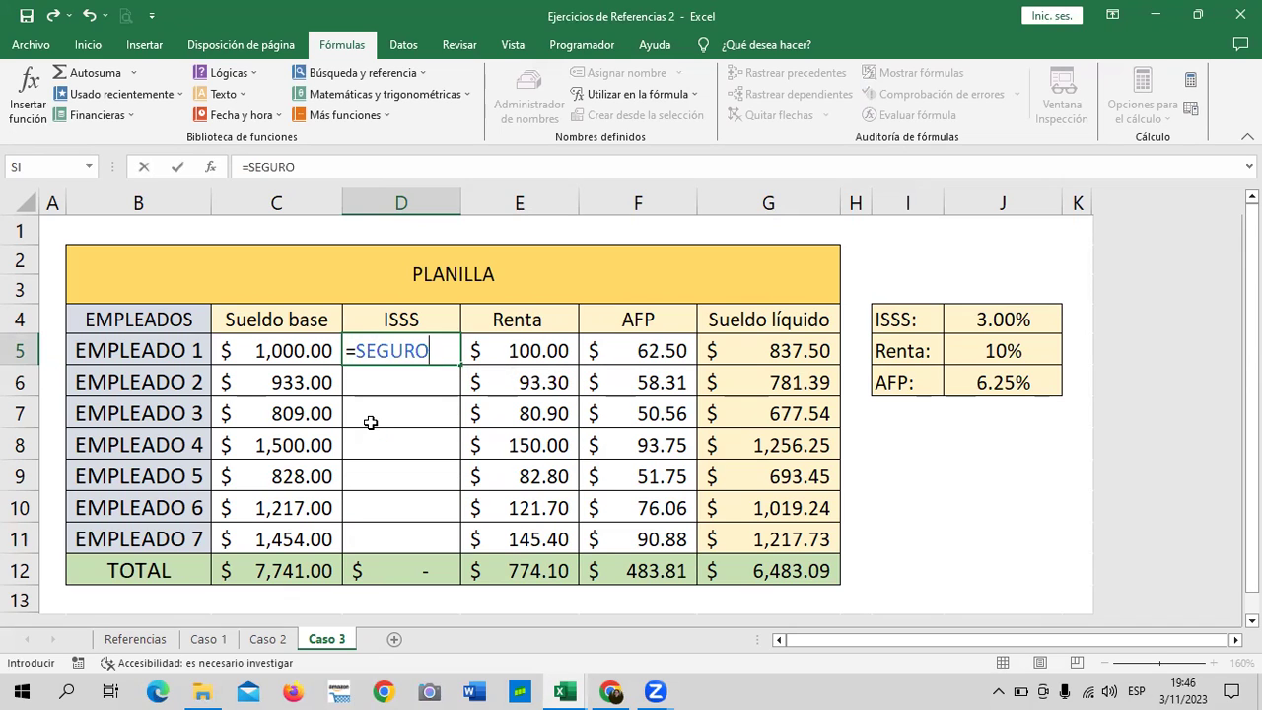
key(BackSpace)
key(BackSpace)
key(BackSpace)
key(BackSpace)
key(BackSpace)
key(Escape)
key(Down)
click(371, 349)
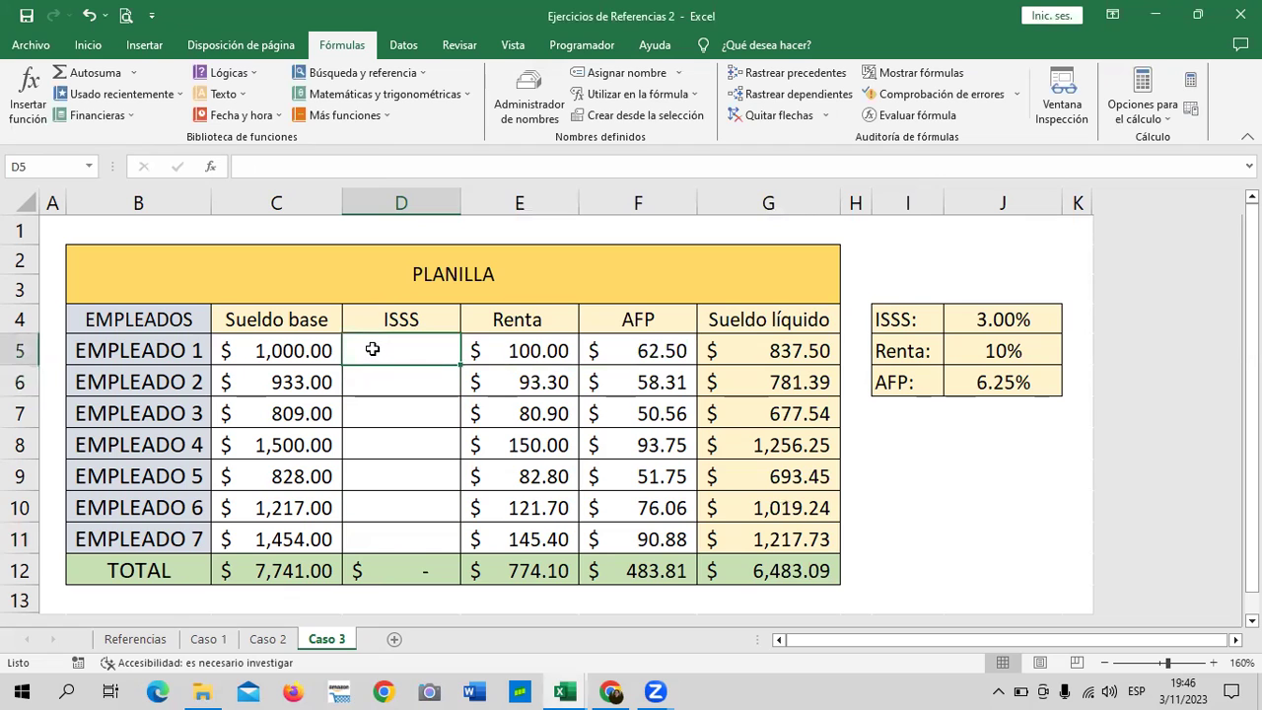
text(=SE)
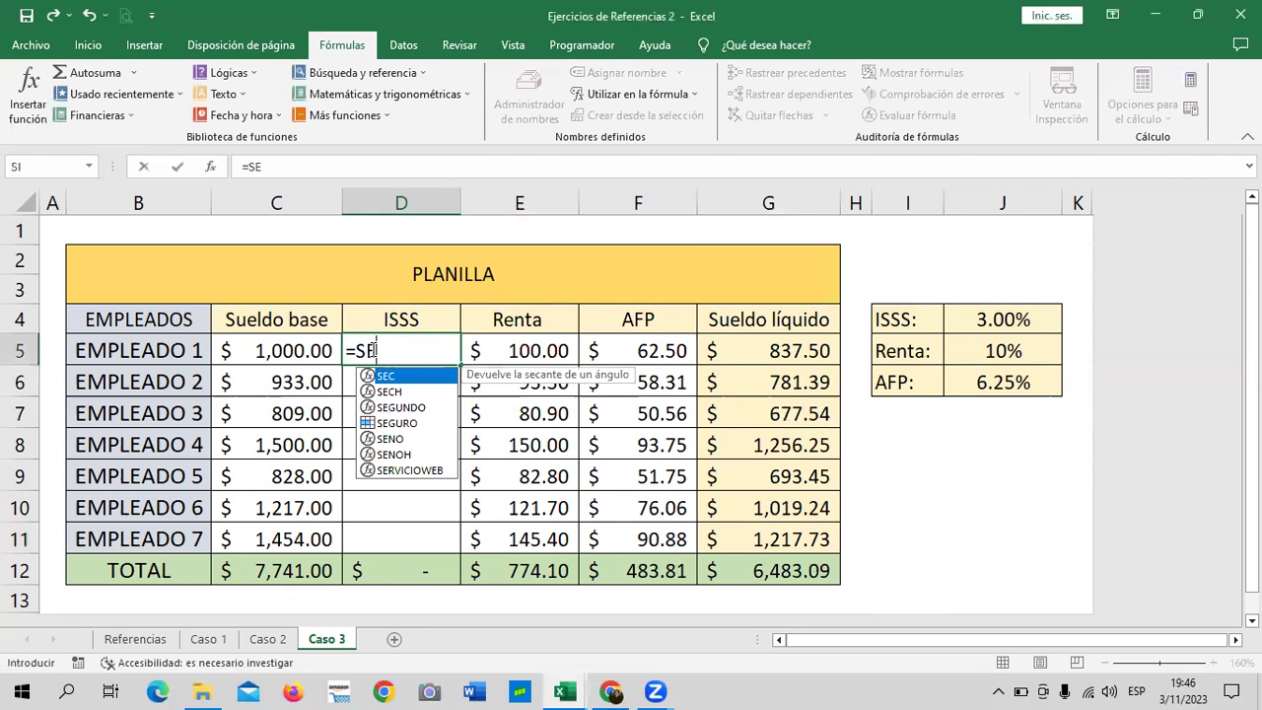
double_click(398, 423)
key(BackSpace)
key(BackSpace)
key(BackSpace)
key(BackSpace)
key(Return)
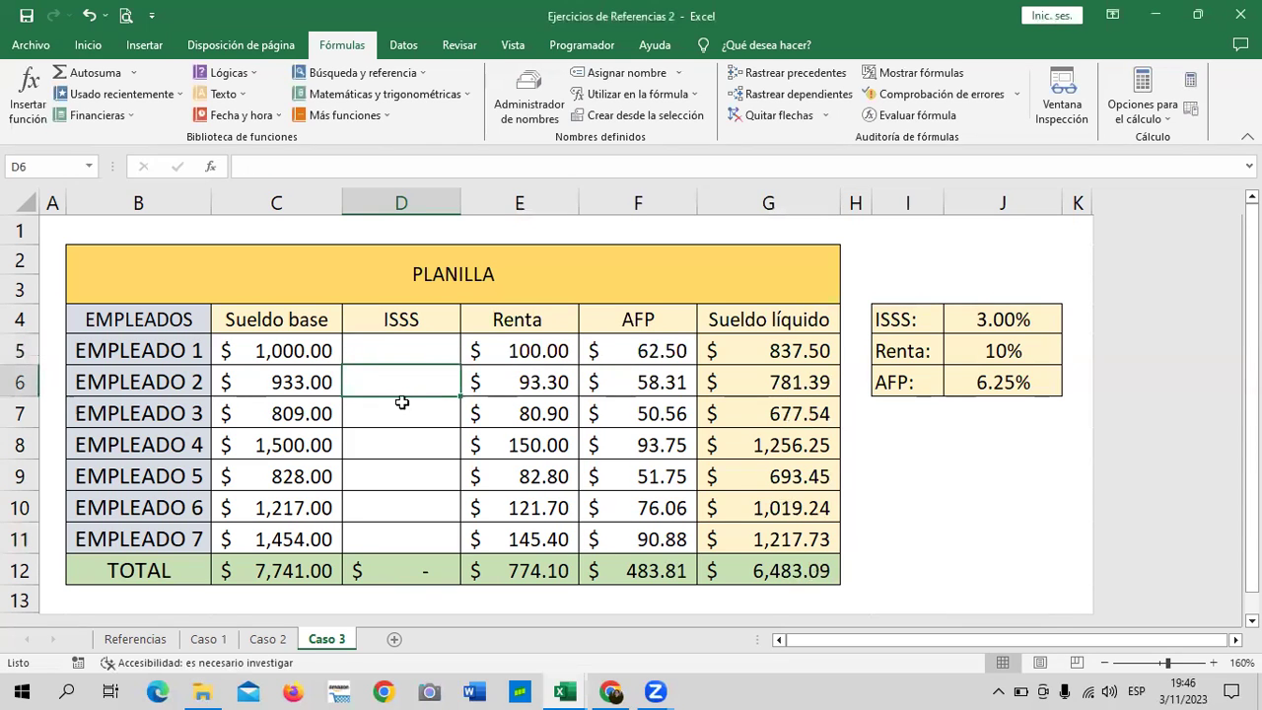
click(530, 98)
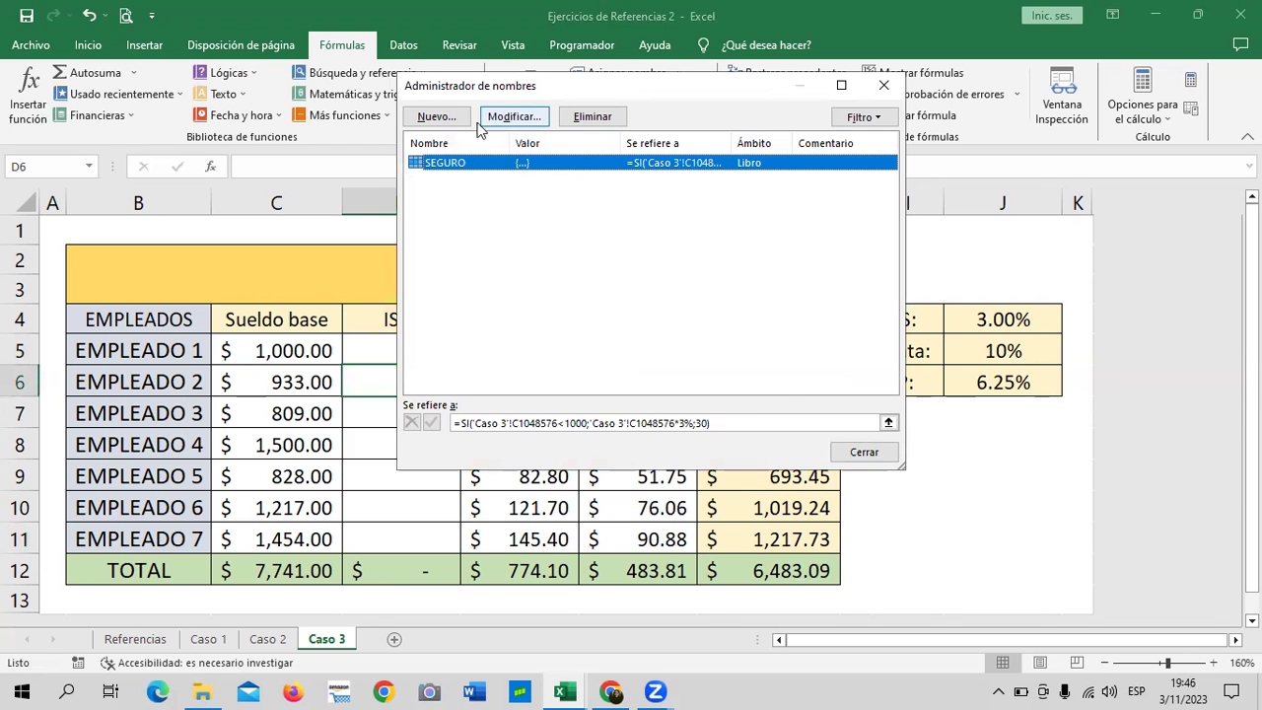
Step: Start a new name SEGURO that refers to the formula SI(C5<1000;C5*3%;30)
click(437, 117)
text(SEGURO)
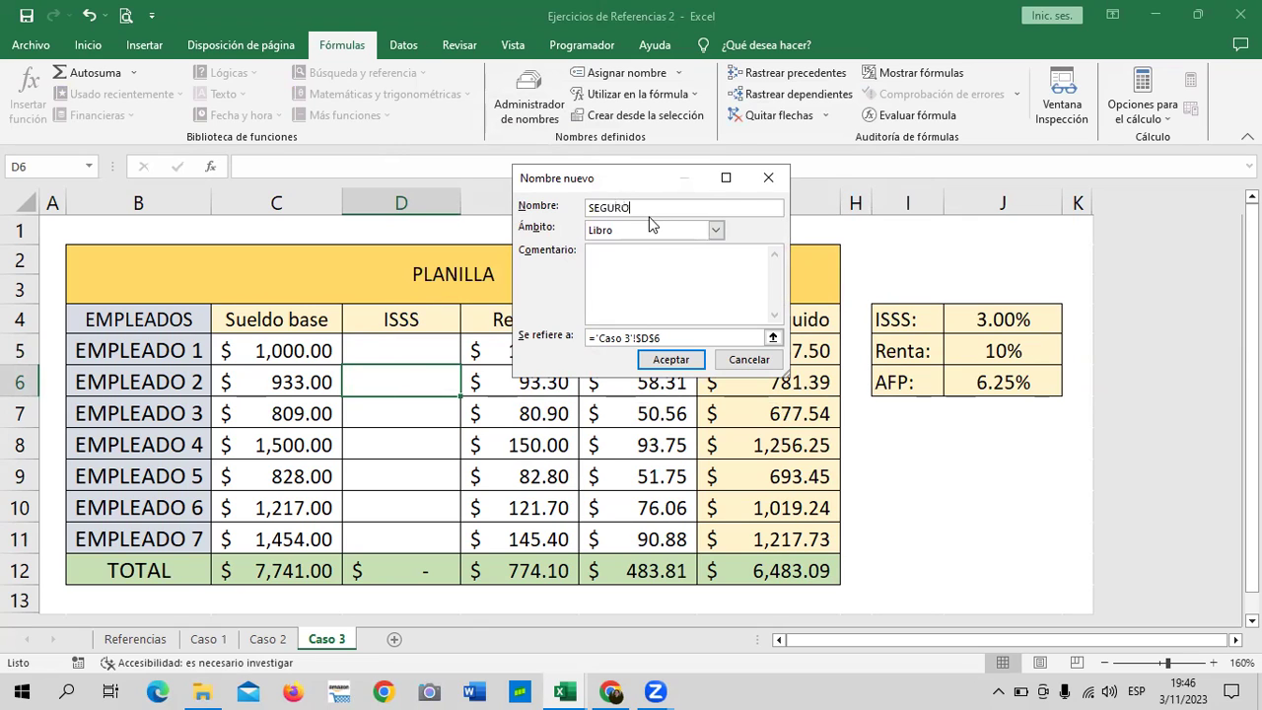
click(690, 338)
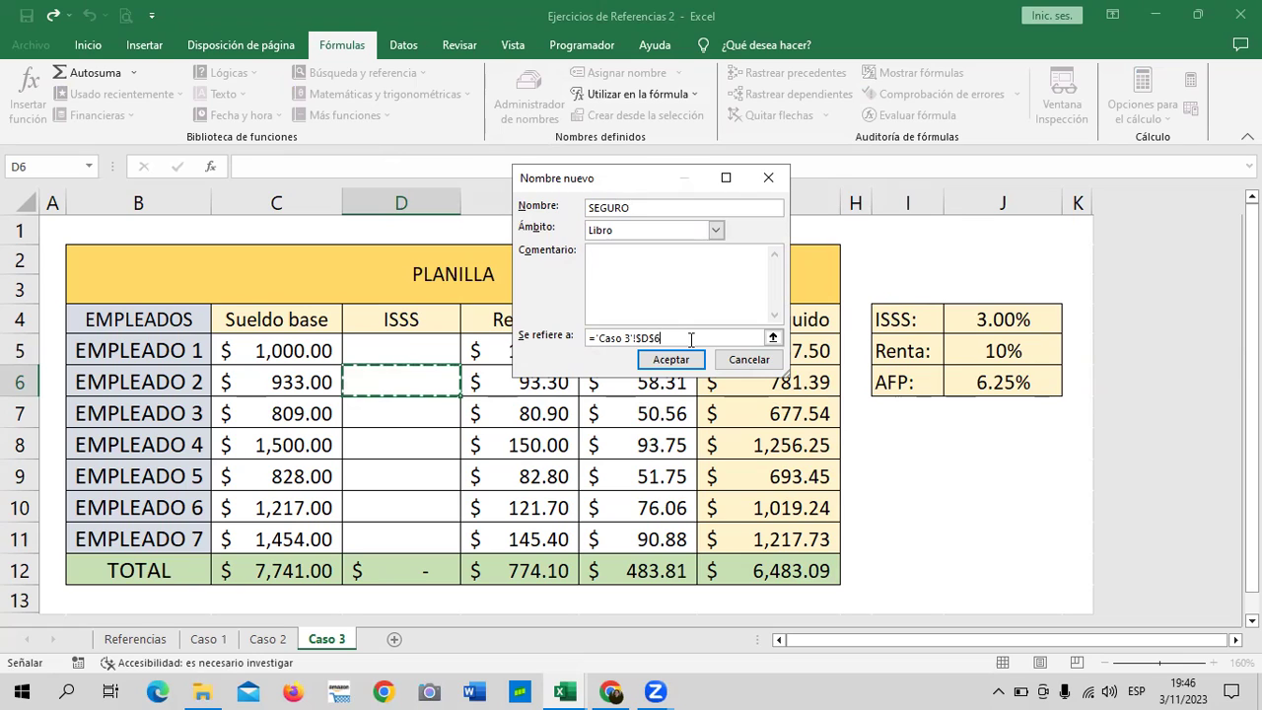
key(BackSpace)
key(BackSpace)
key(BackSpace)
key(BackSpace)
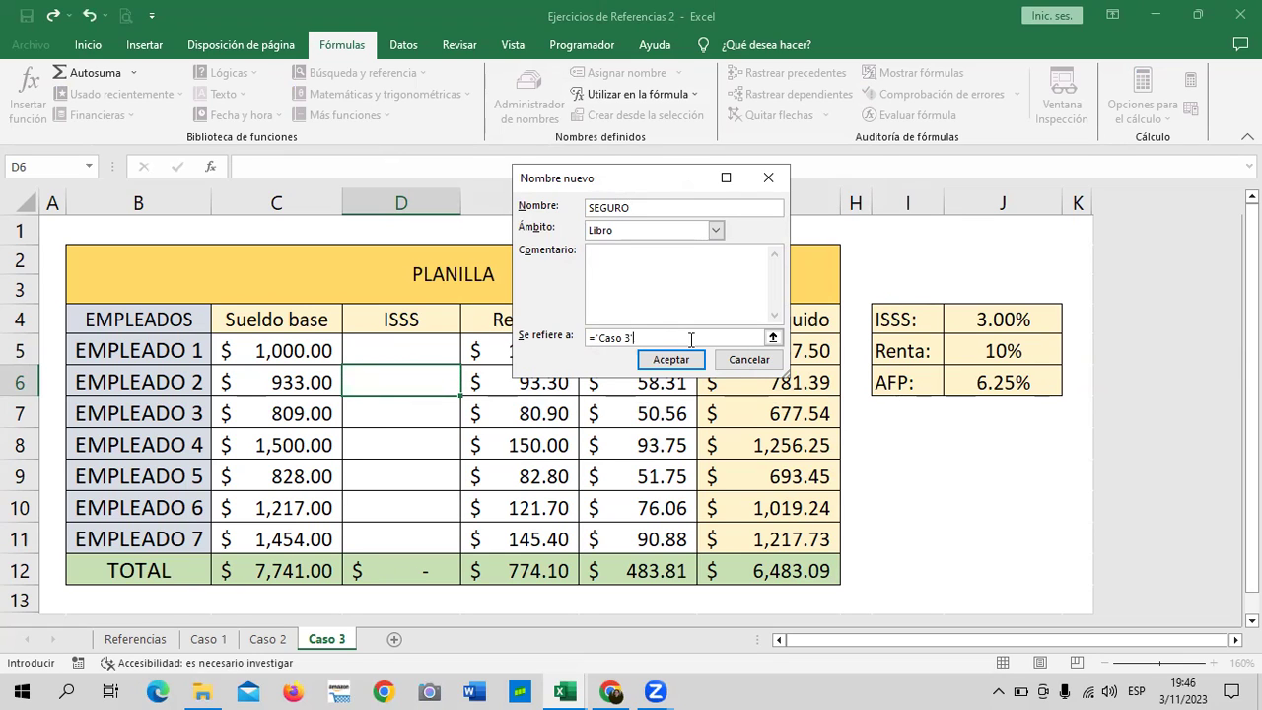
key(BackSpace)
key(BackSpace)
key(BackSpace)
key(BackSpace)
key(BackSpace)
key(BackSpace)
text(SI)
text((C5<)
text(1000;)
text(C5)
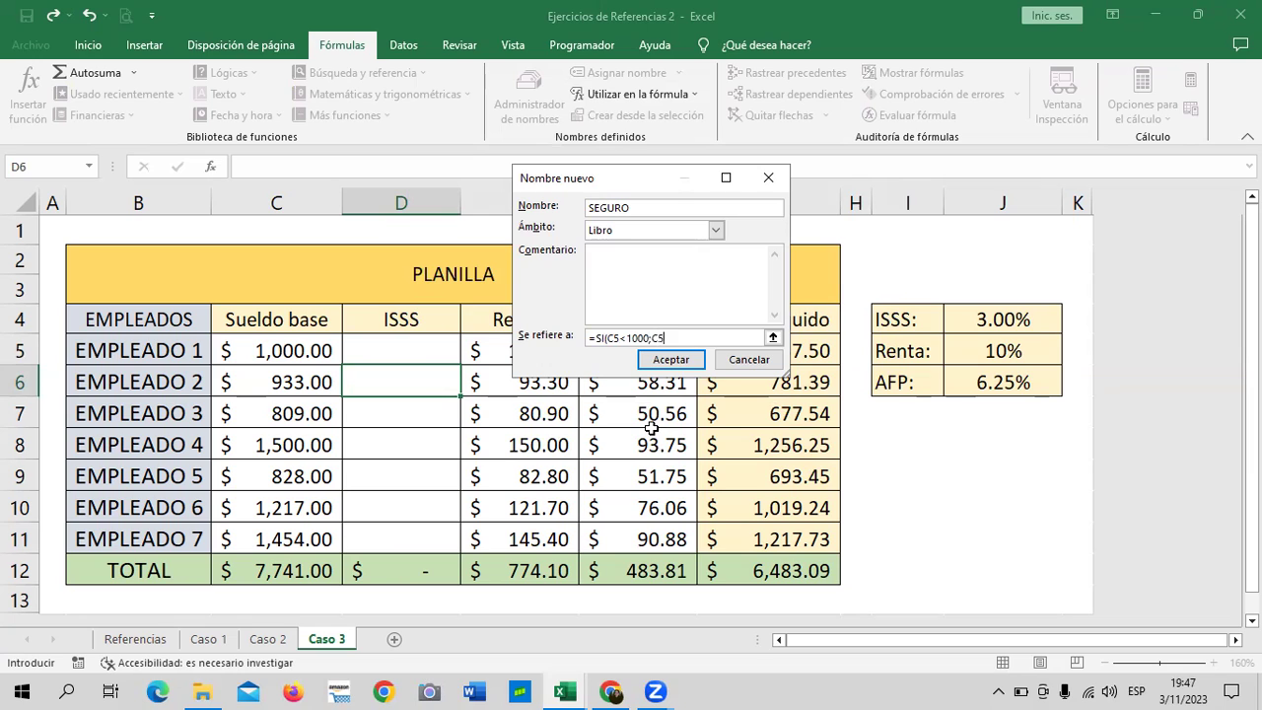
text(*3)
text(%)
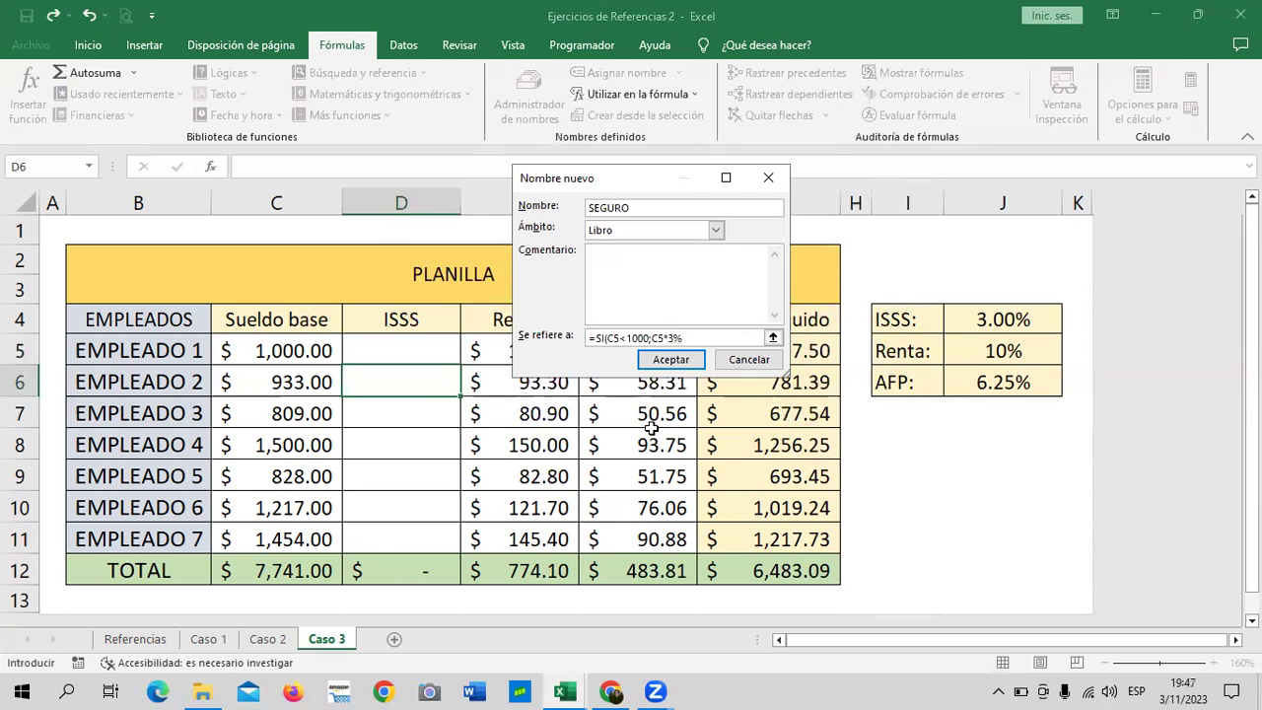
text(;30)
Step: After the duplicate-name warning, rename it ISSS, save it and close the list
click(681, 363)
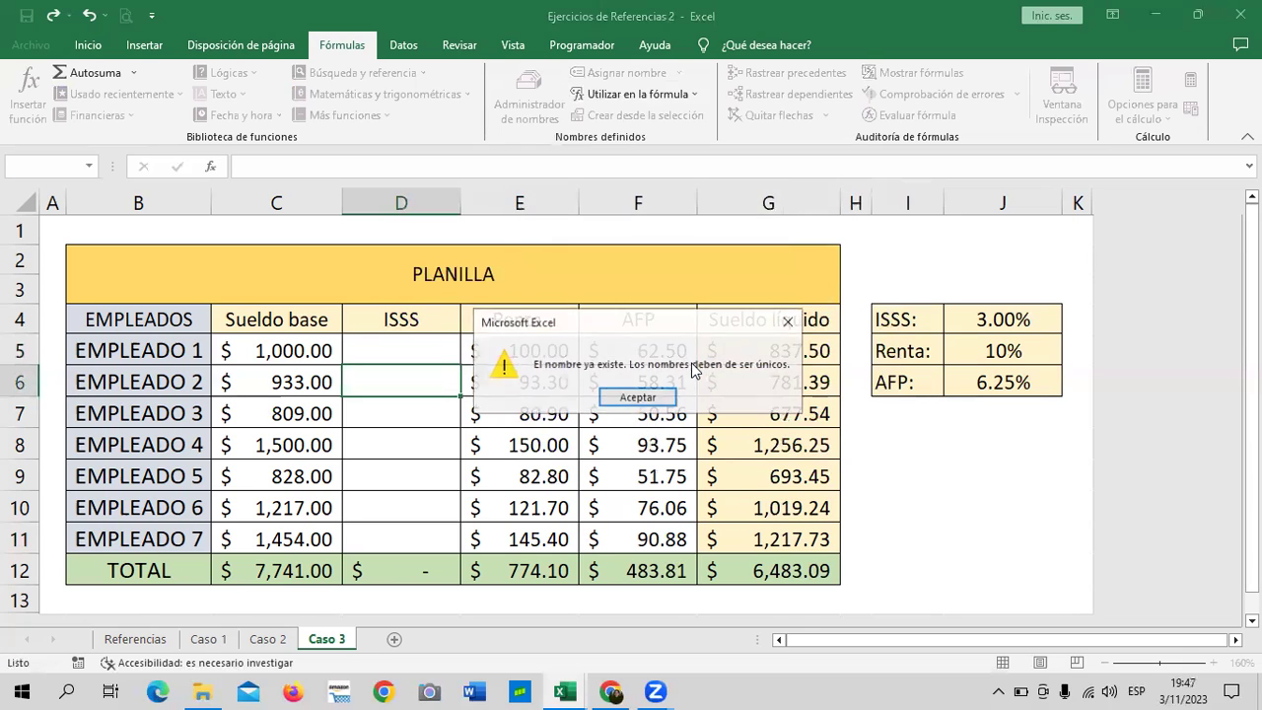
click(647, 400)
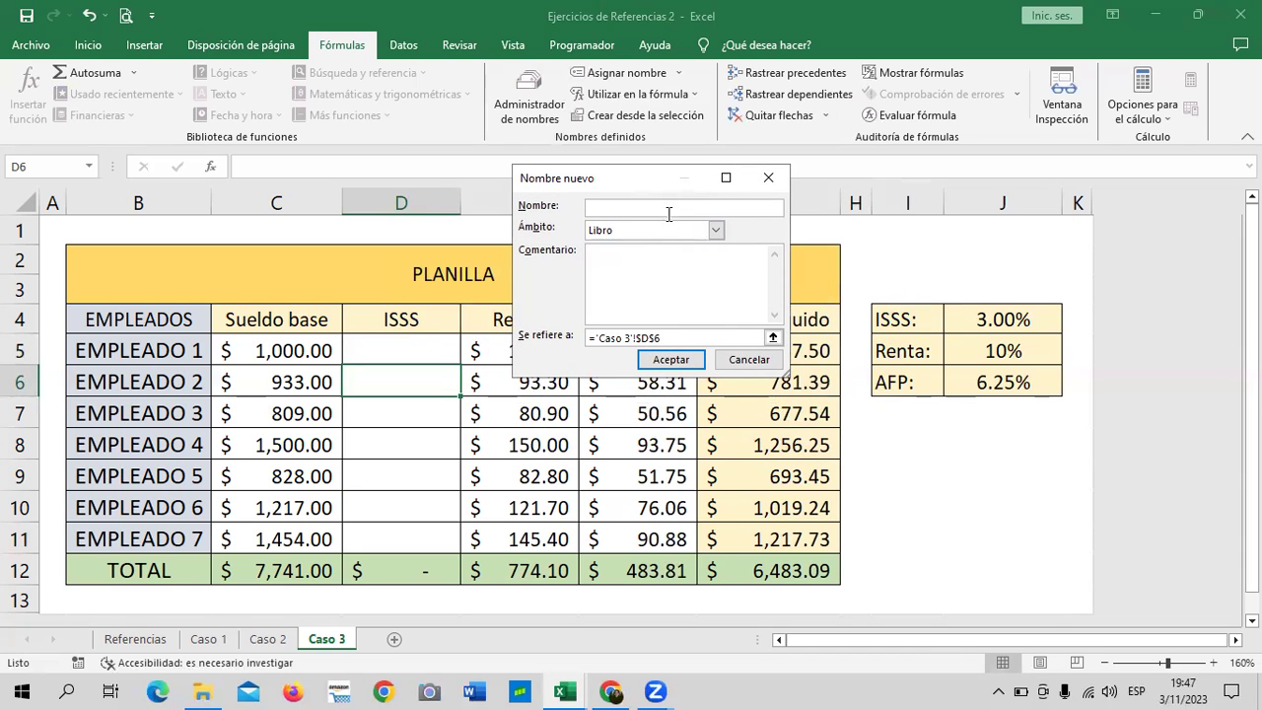
text(ISSS)
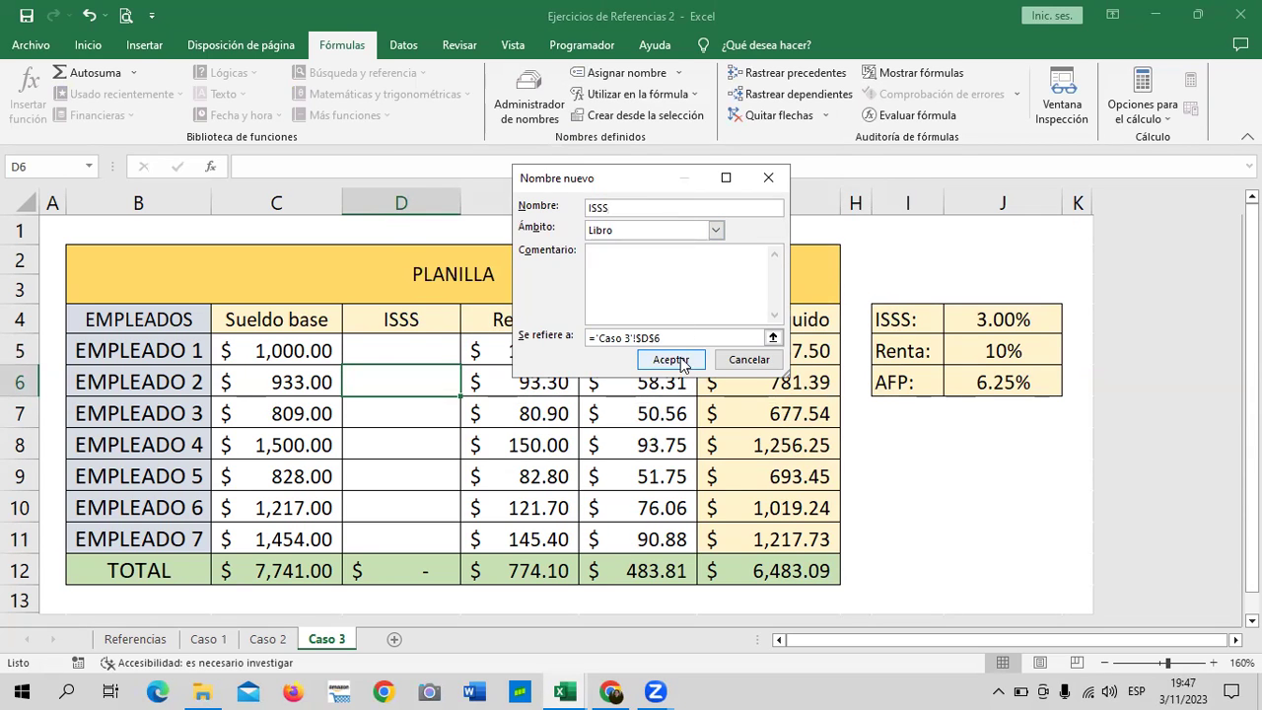
click(680, 360)
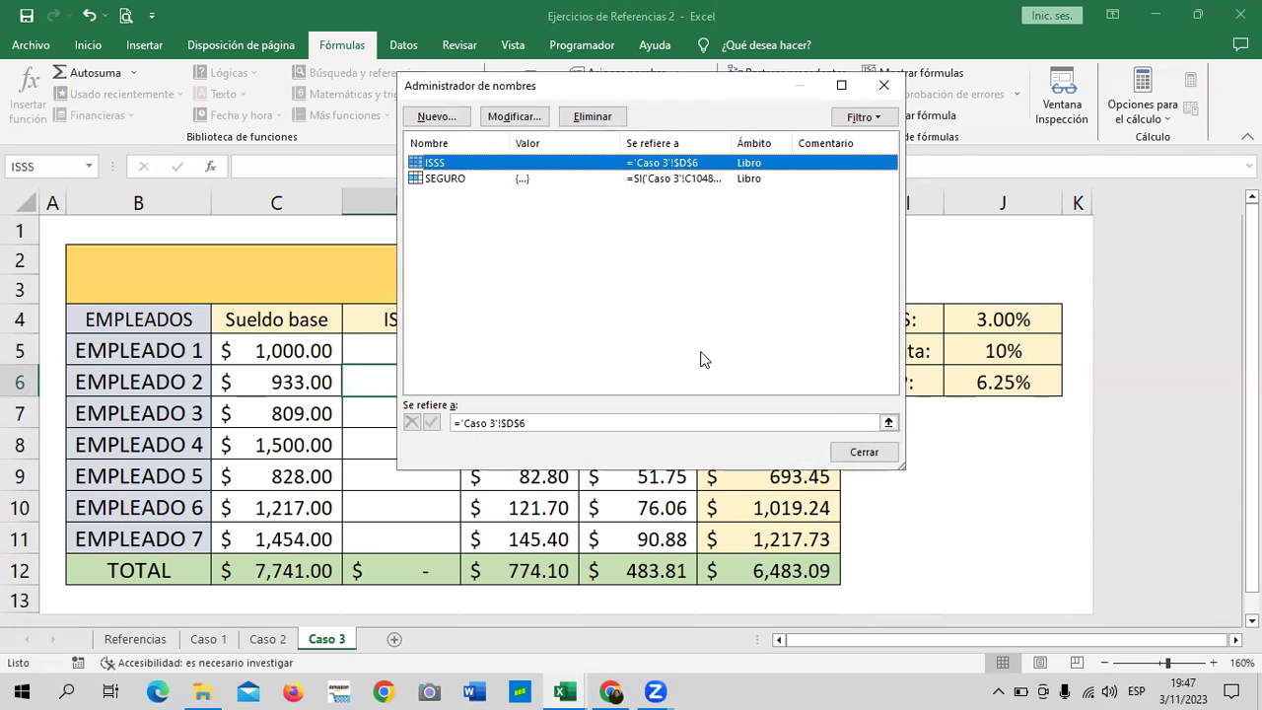
click(869, 451)
click(431, 356)
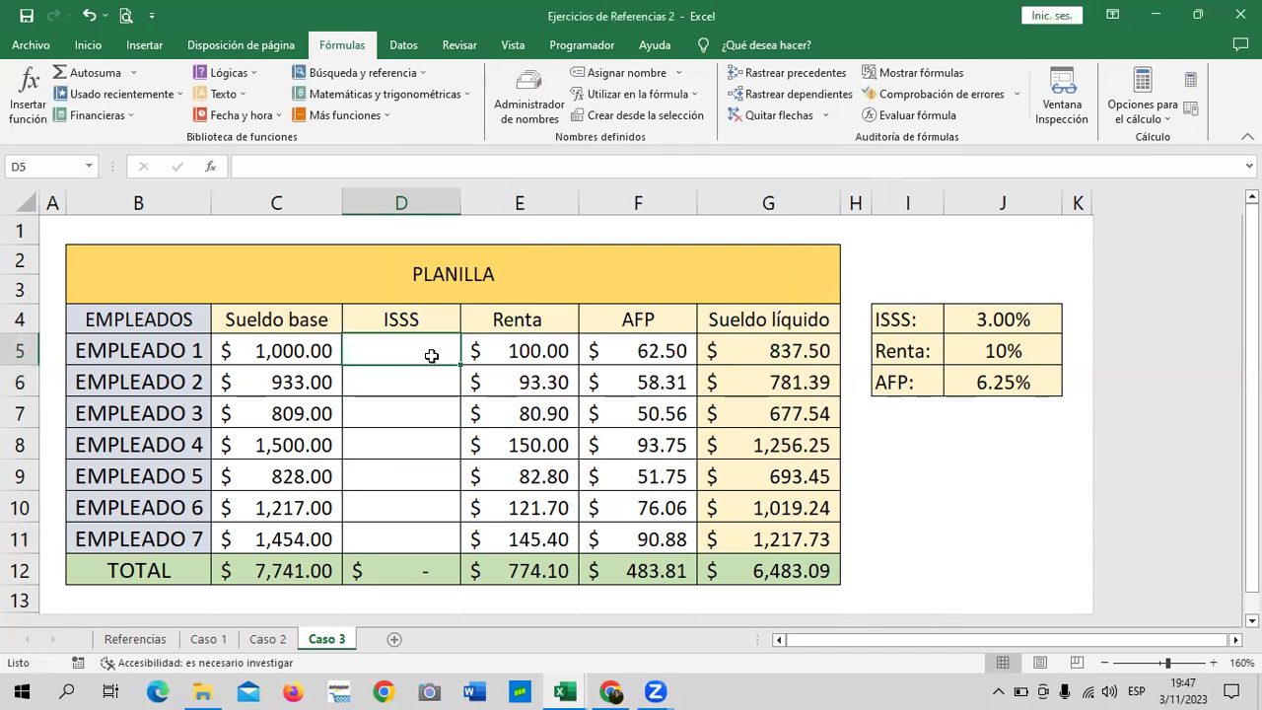
text(=ISS)
double_click(398, 375)
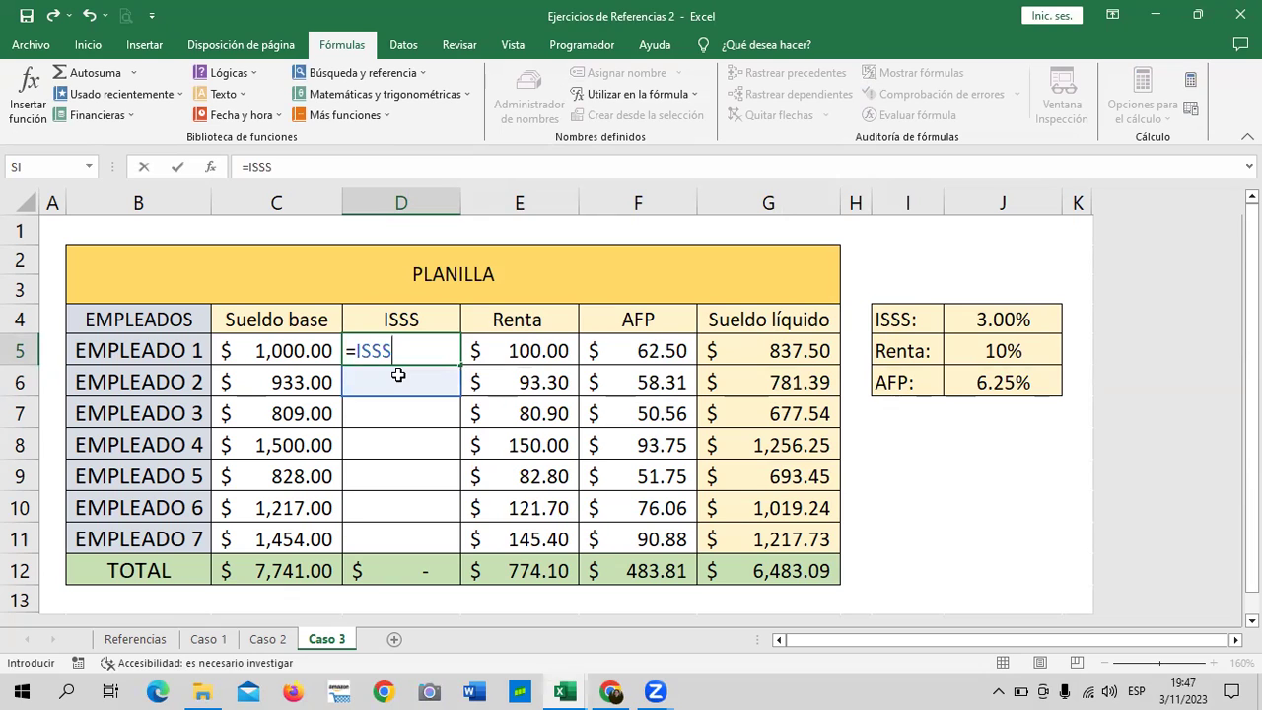
key(Return)
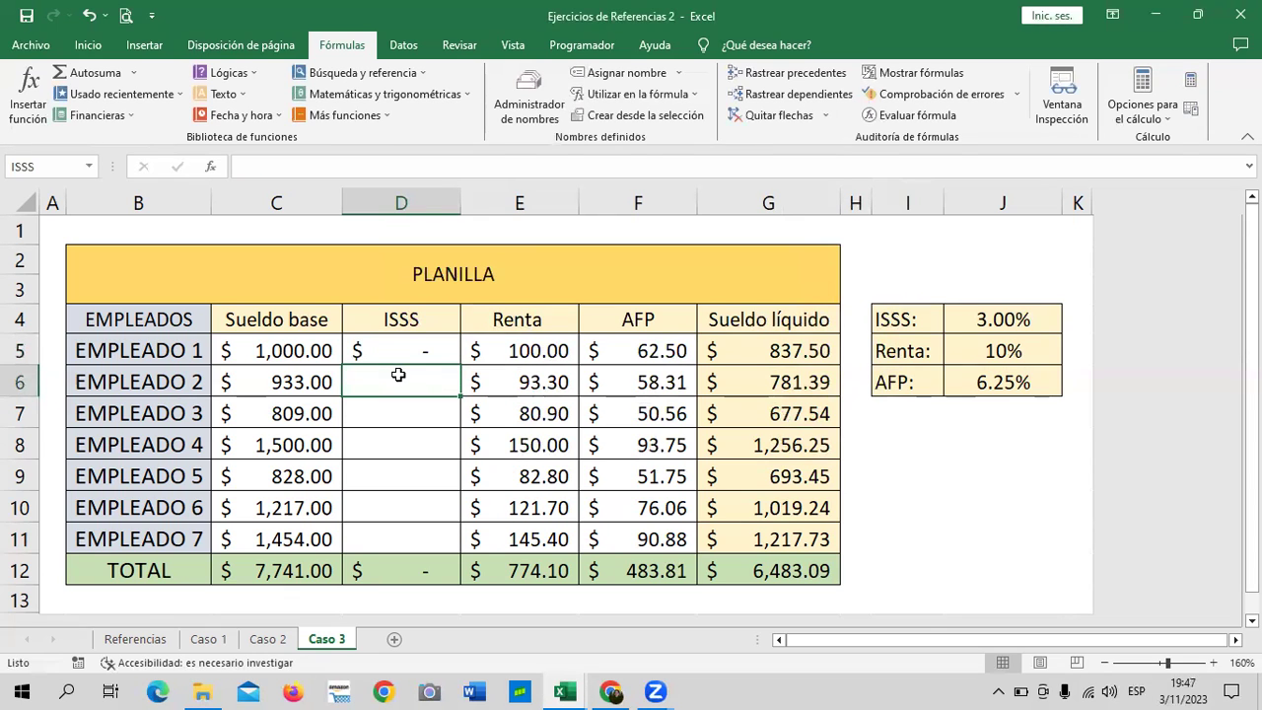
click(420, 359)
text(S)
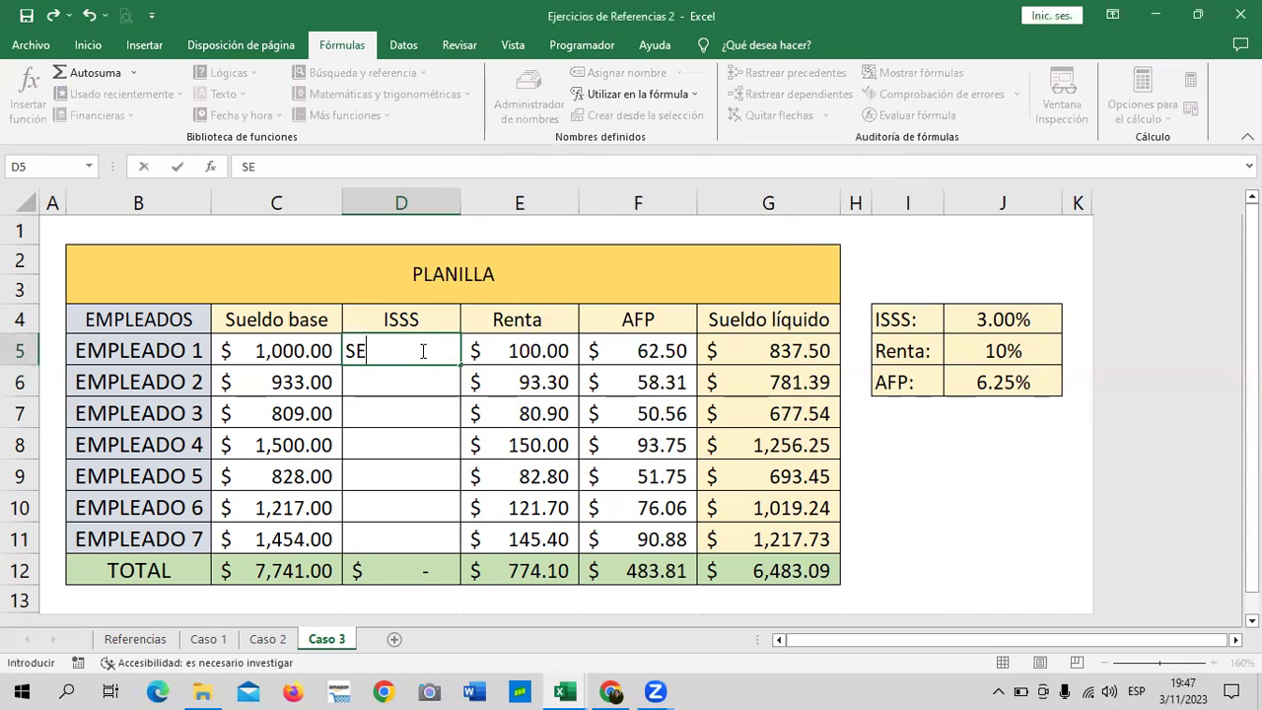
key(BackSpace)
text(=)
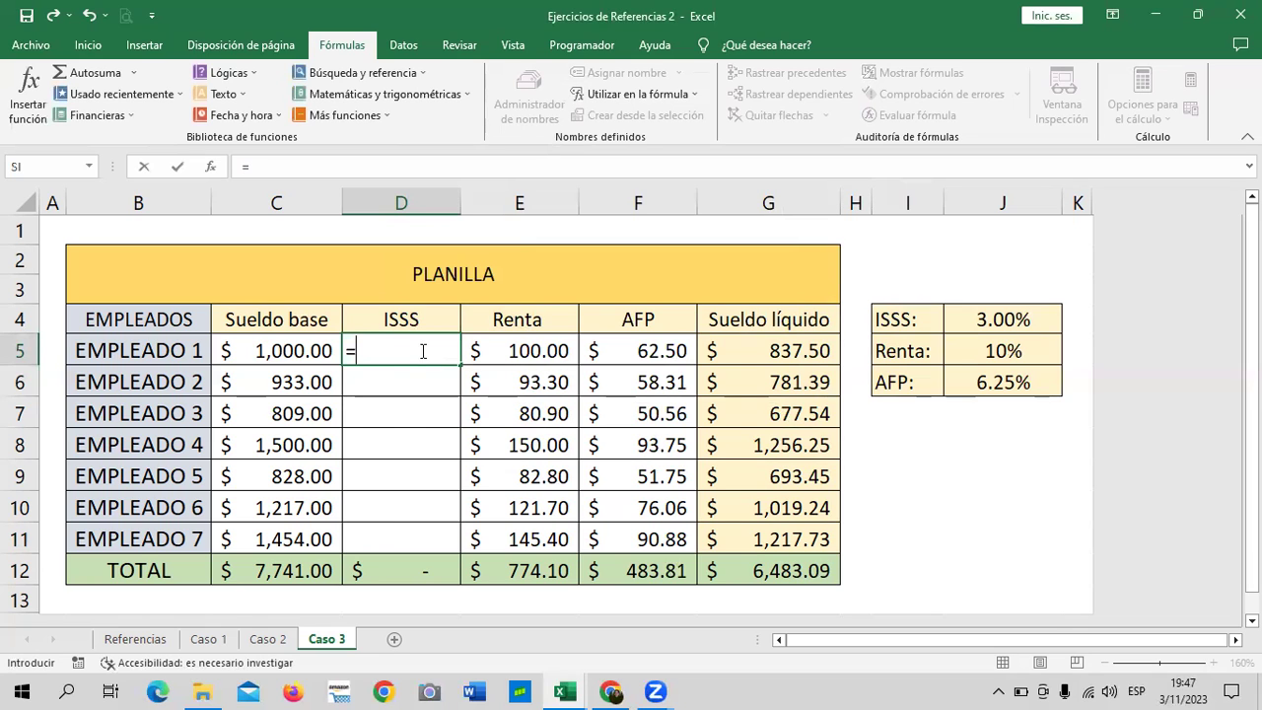
text(SEGU)
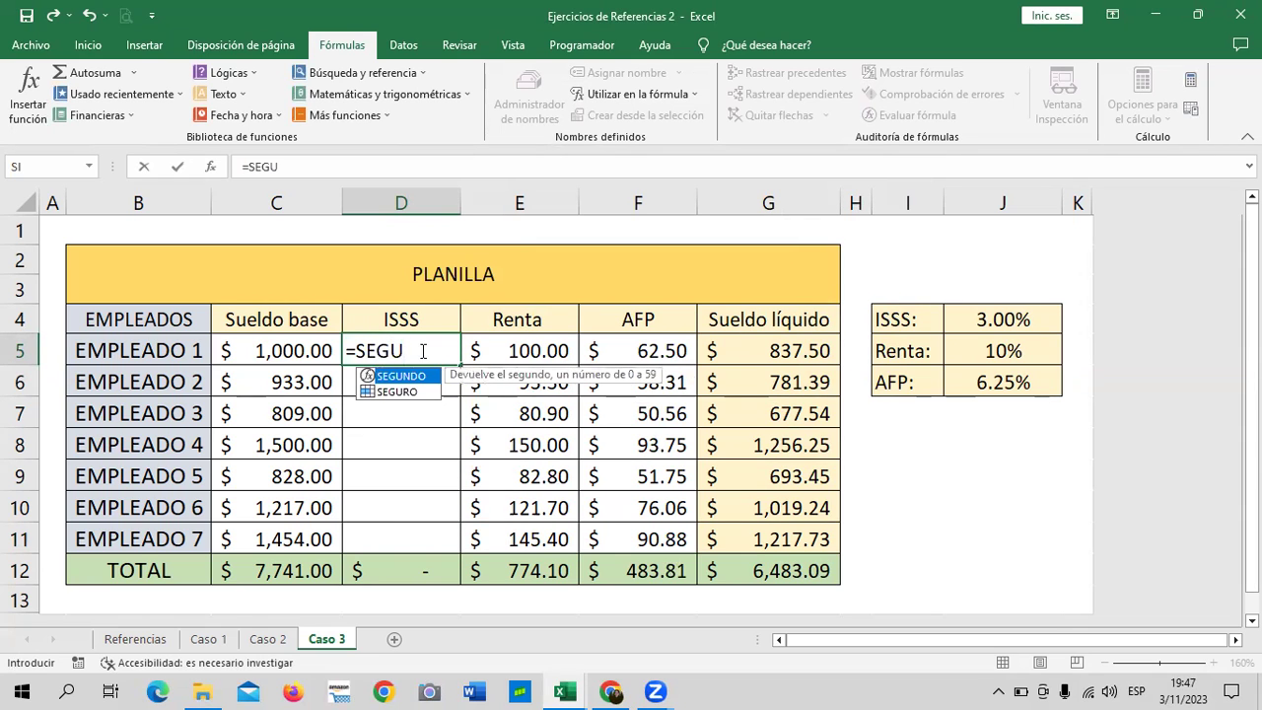
double_click(415, 392)
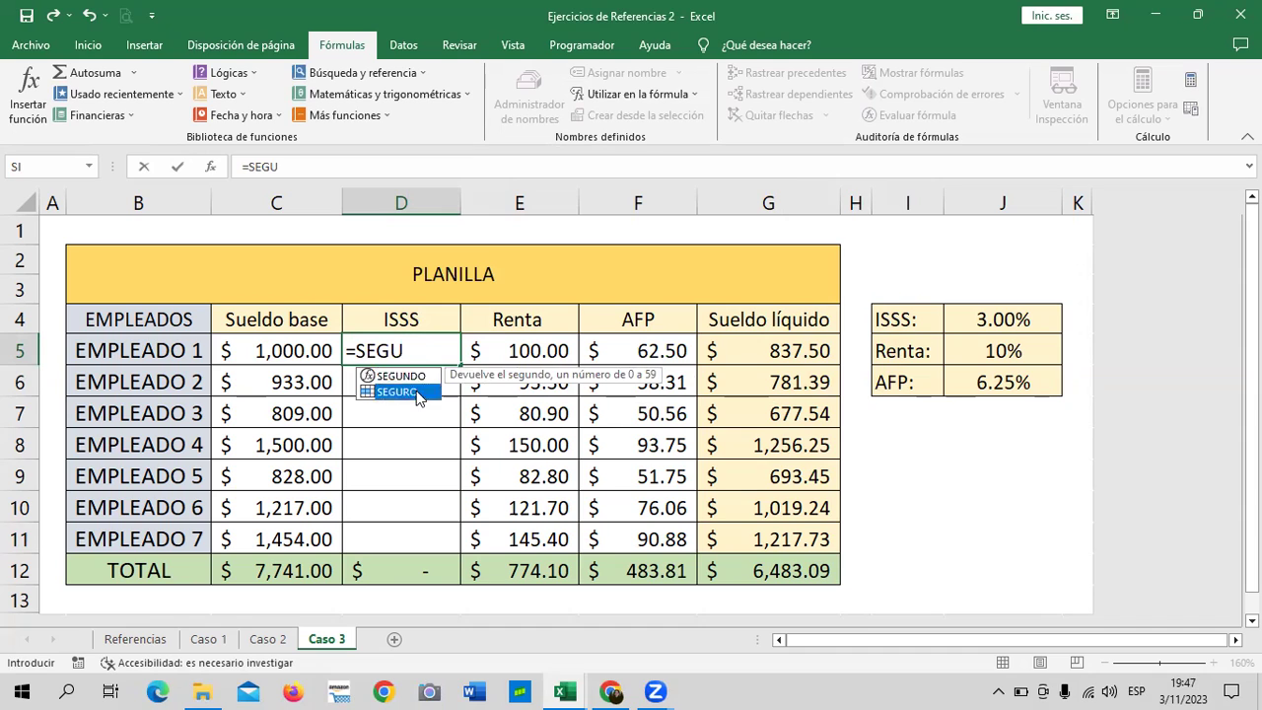
key(BackSpace)
key(BackSpace)
key(BackSpace)
key(BackSpace)
click(996, 476)
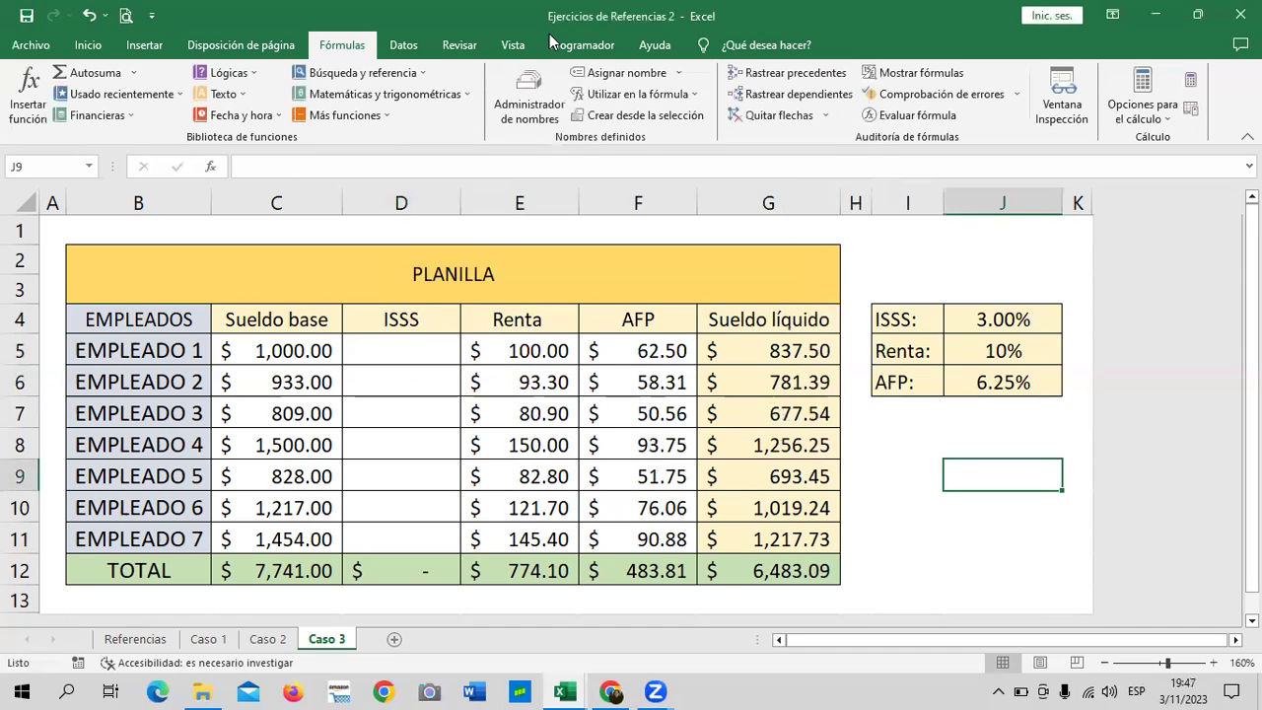
Step: Delete the SEGURO and ISSS names from Name Manager
click(530, 108)
click(594, 185)
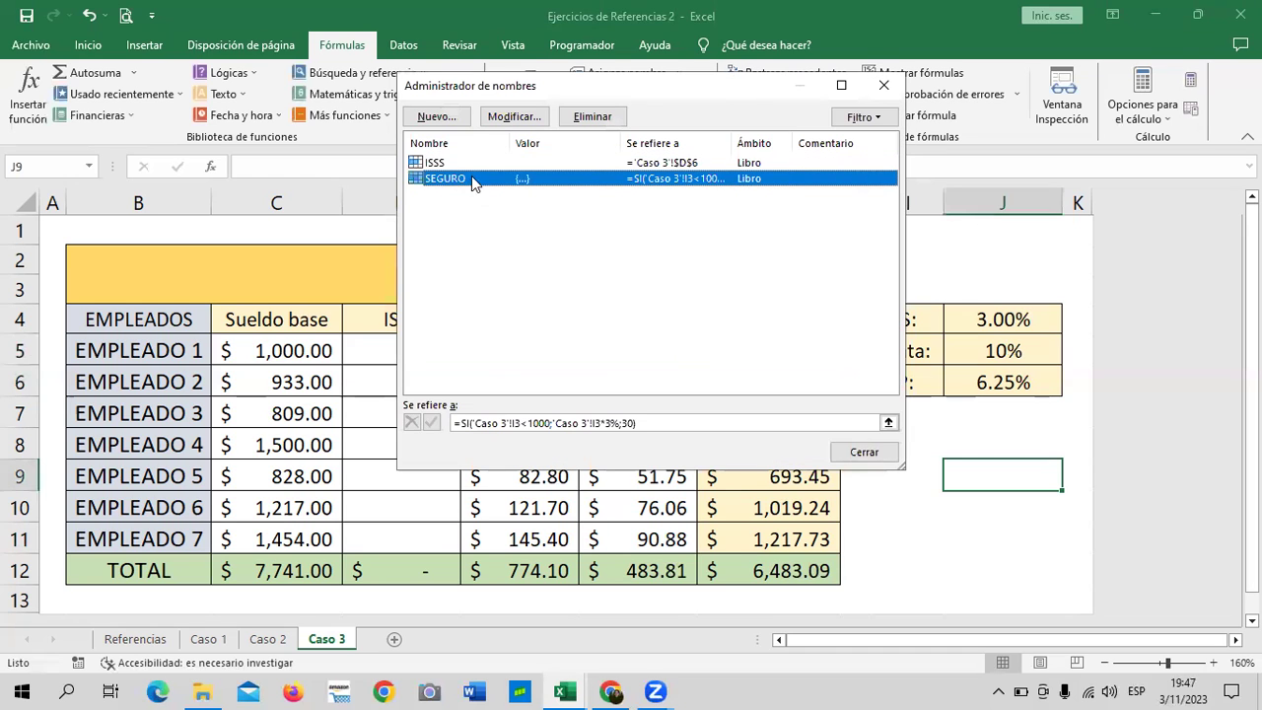
click(592, 118)
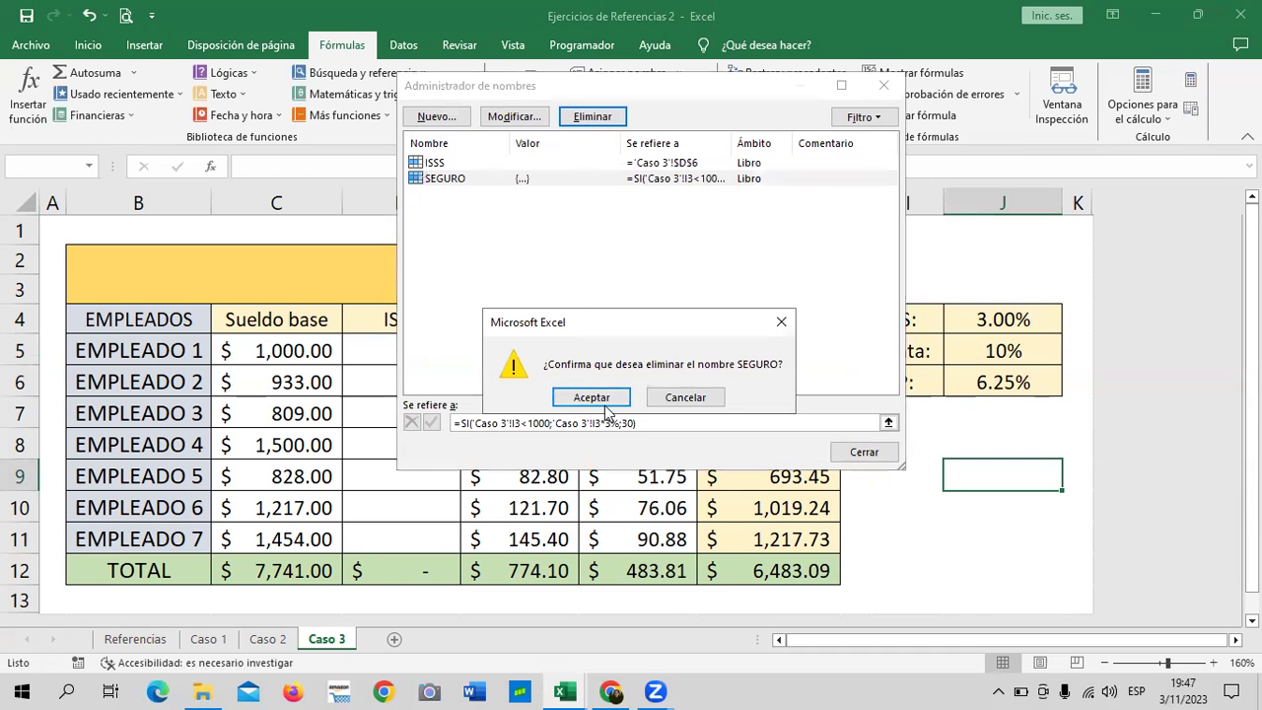
click(592, 398)
click(437, 162)
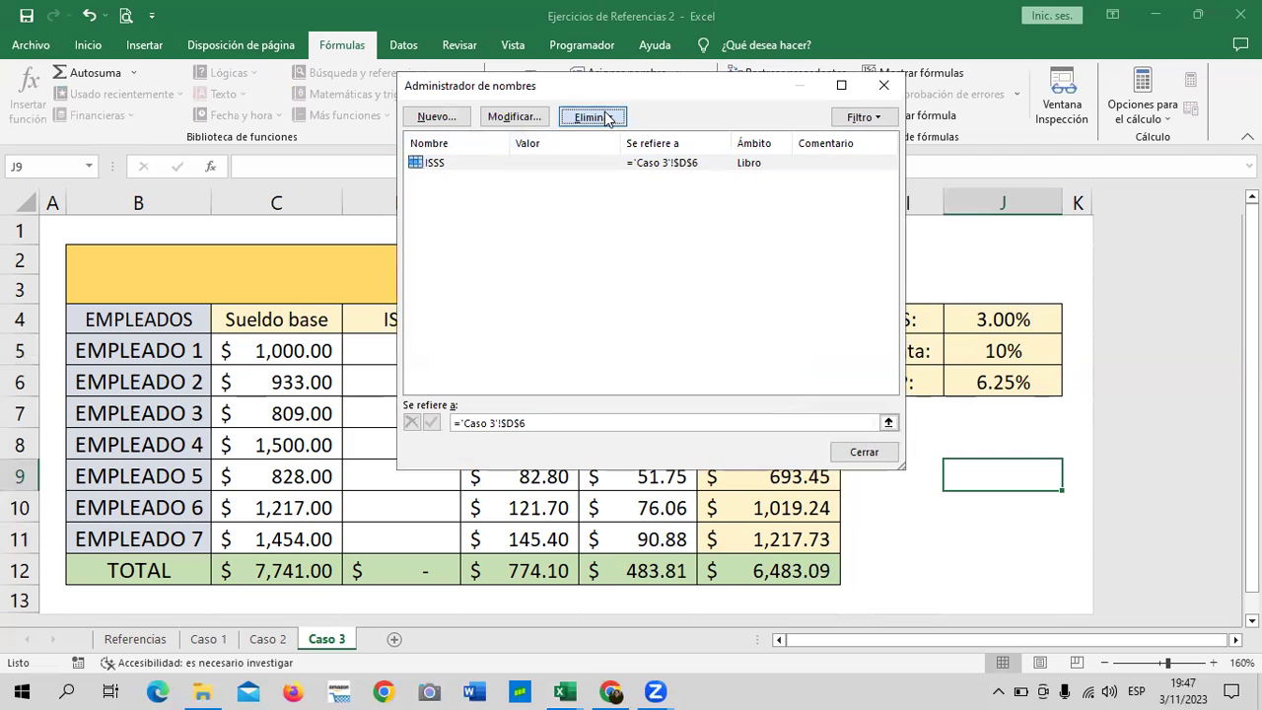
click(592, 117)
click(592, 397)
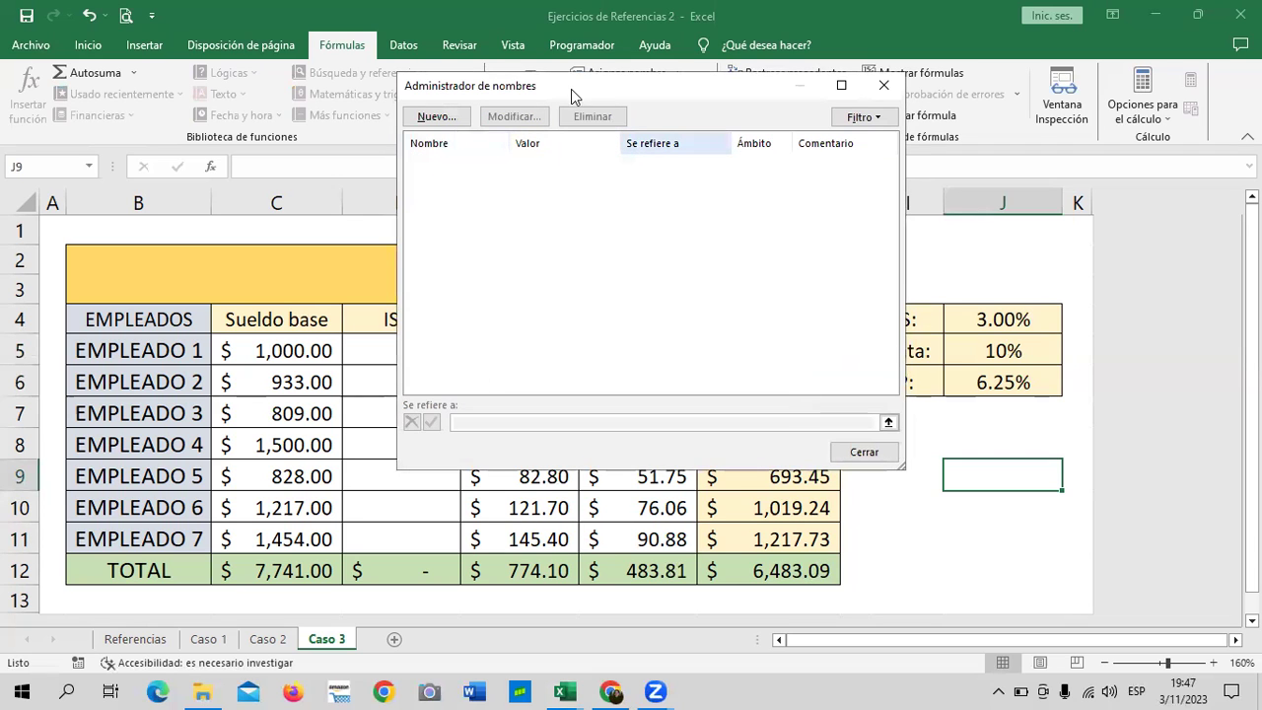
Step: Create a new name ISSS referring to =SI(C5<1000;C5*3%;30), fixing the syntax error first
click(434, 116)
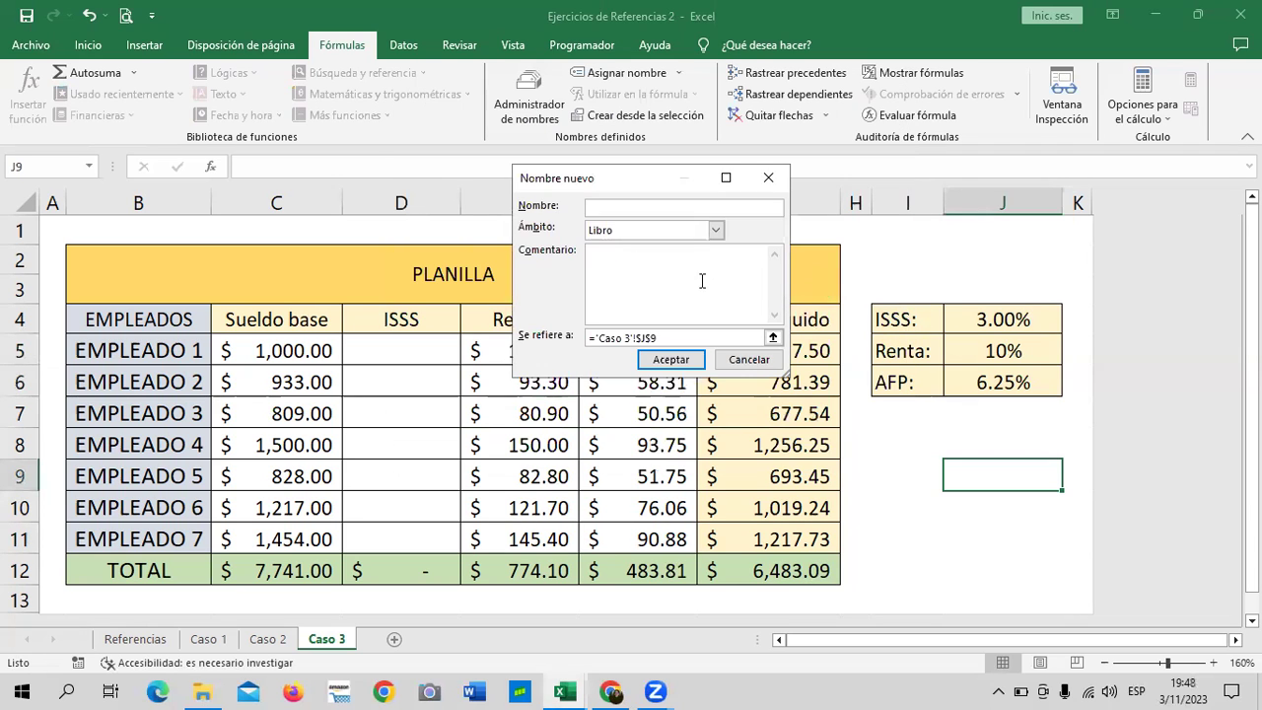
text(ISSS)
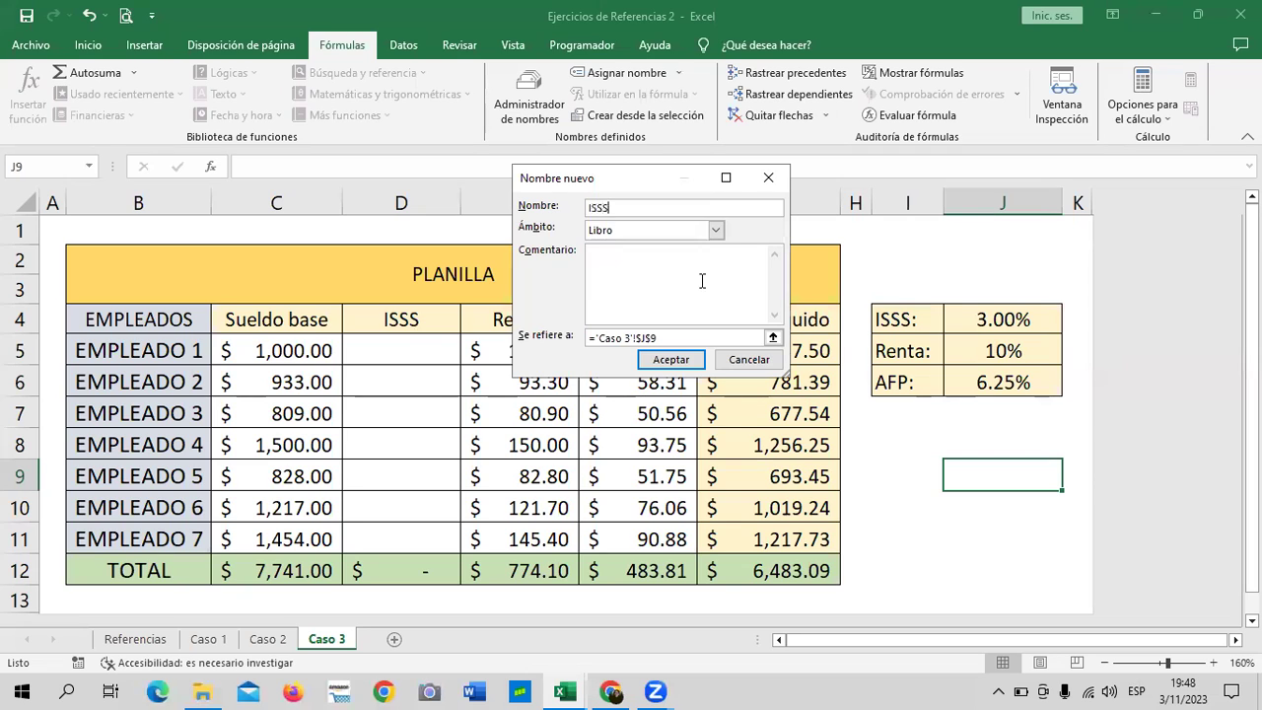
click(677, 337)
drag(678, 338, 569, 338)
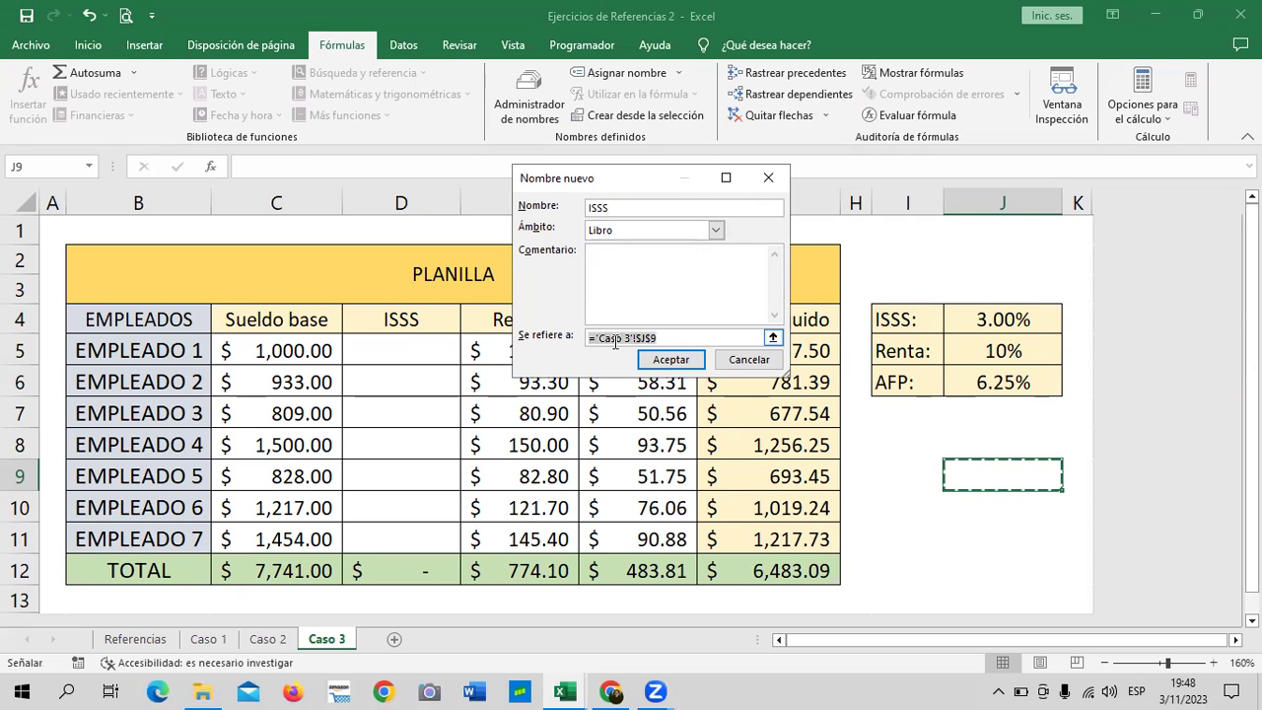
click(679, 338)
key(BackSpace)
key(BackSpace)
key(BackSpace)
key(BackSpace)
key(BackSpace)
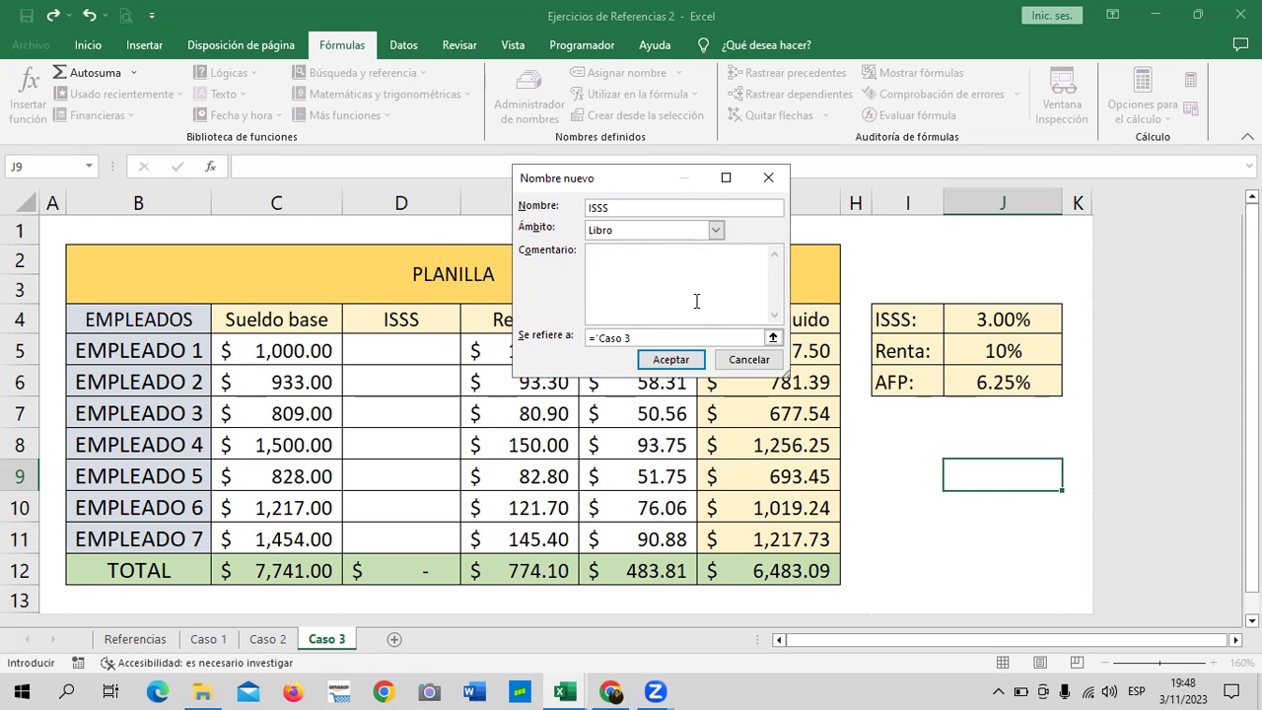
text(=SI()
text(C5)
text(<1000;)
text(C5*3%;30)
key(Return)
click(647, 416)
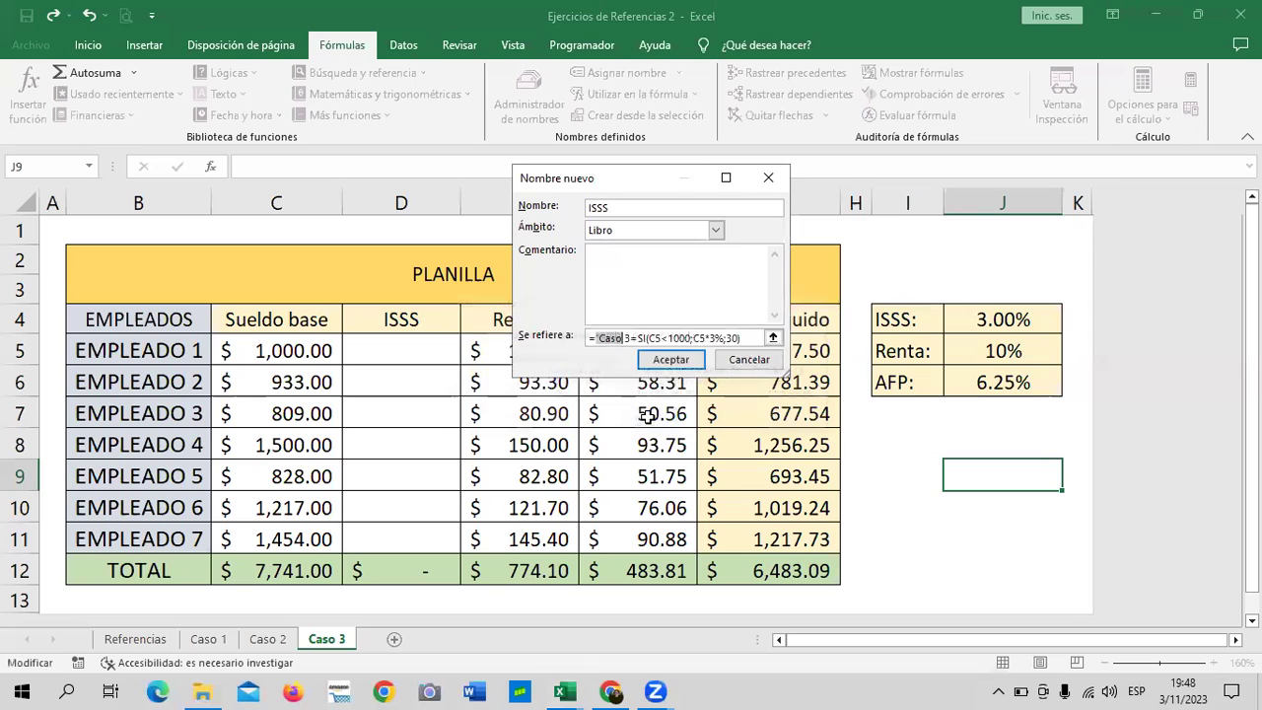
click(629, 339)
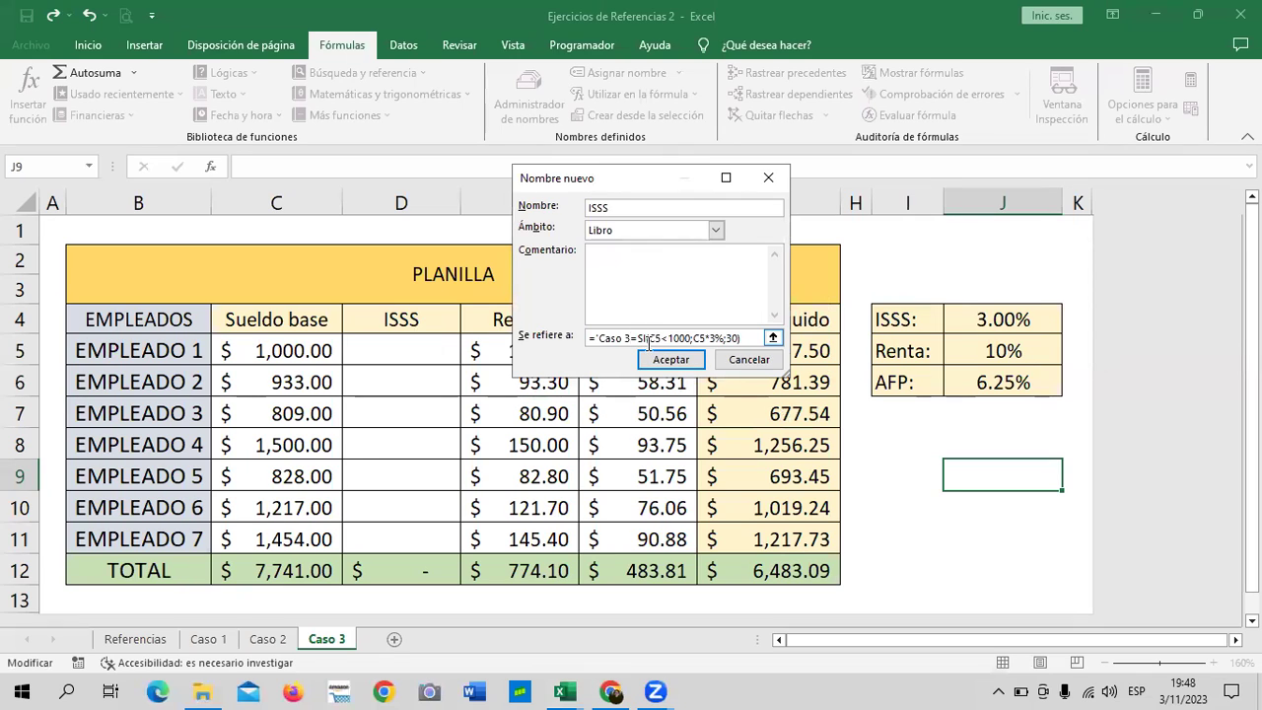
key(BackSpace)
key(BackSpace)
key(BackSpace)
key(BackSpace)
key(BackSpace)
key(BackSpace)
key(BackSpace)
key(BackSpace)
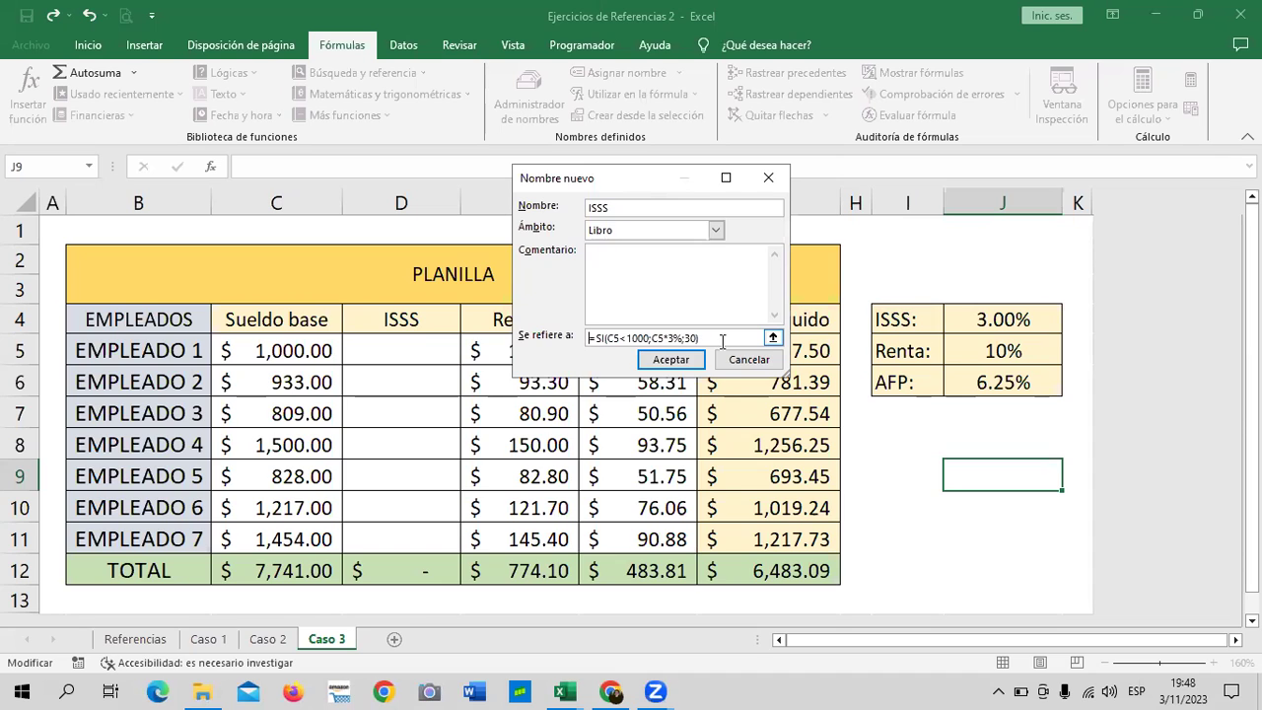
click(670, 359)
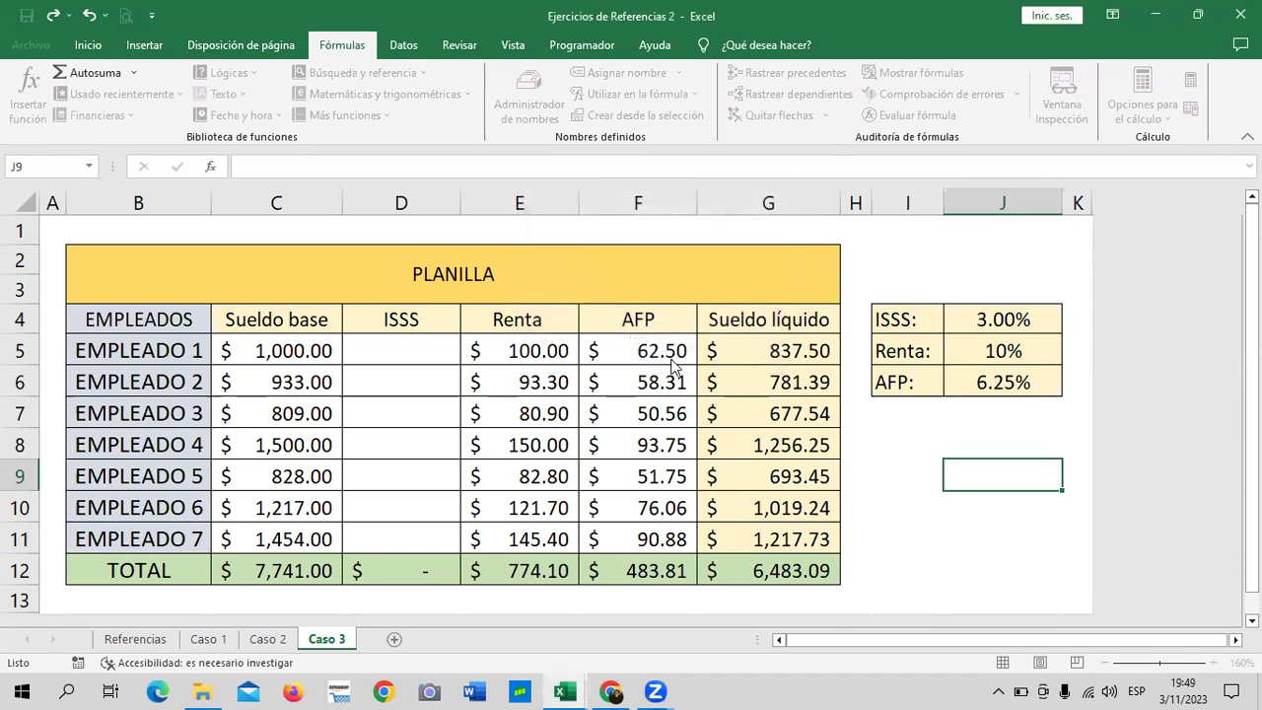
Step: Enter =ISSS in cell D5 for EMPLEADO 1 using autocomplete, then reselect D5
click(874, 453)
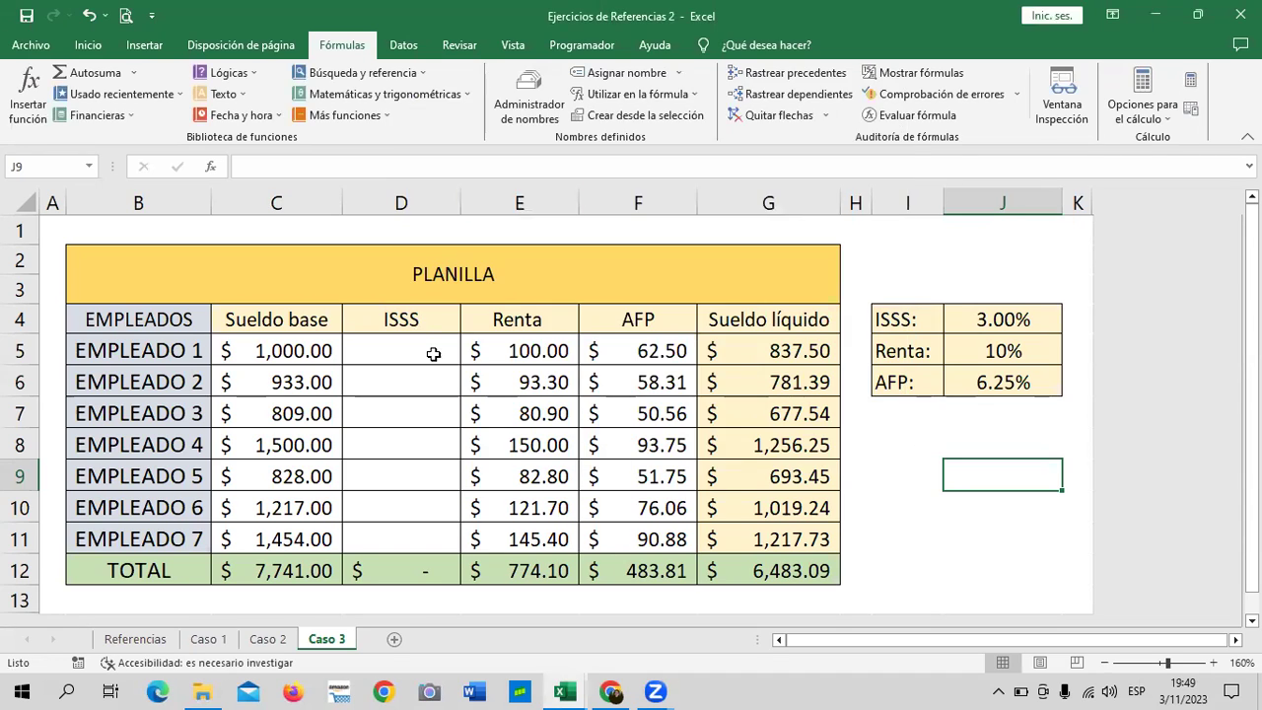
click(418, 356)
text(=)
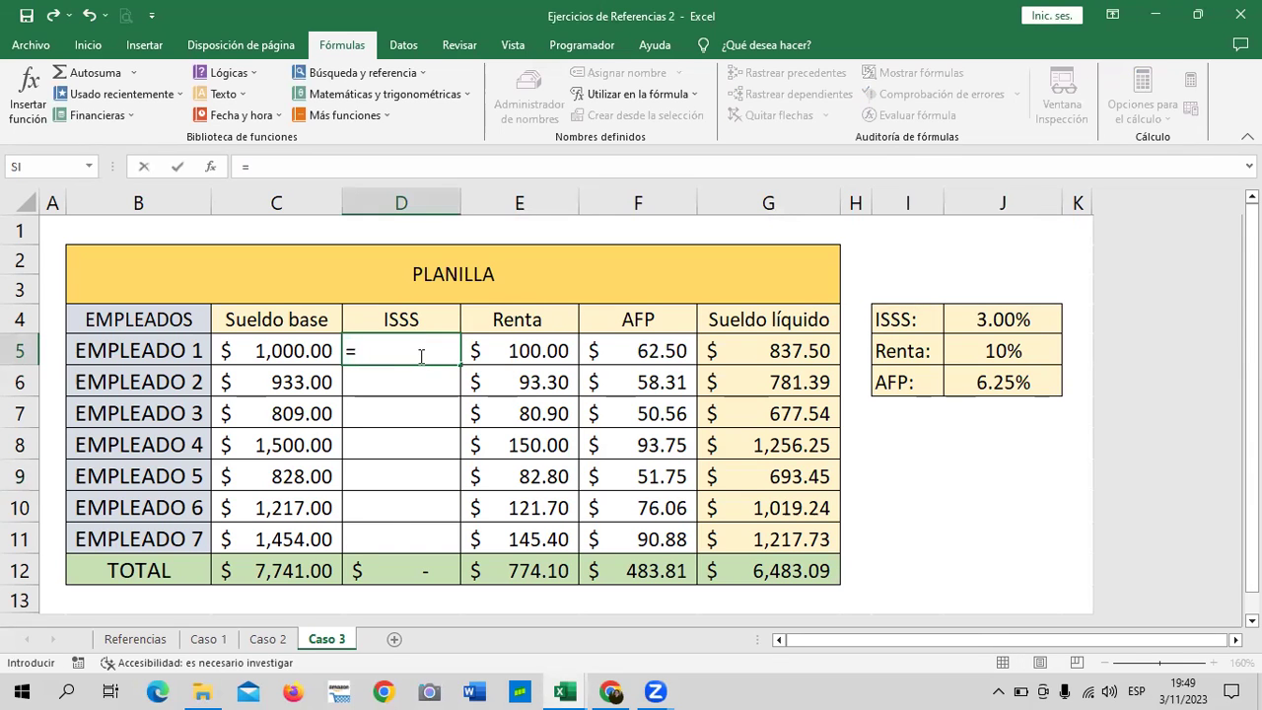
text(S)
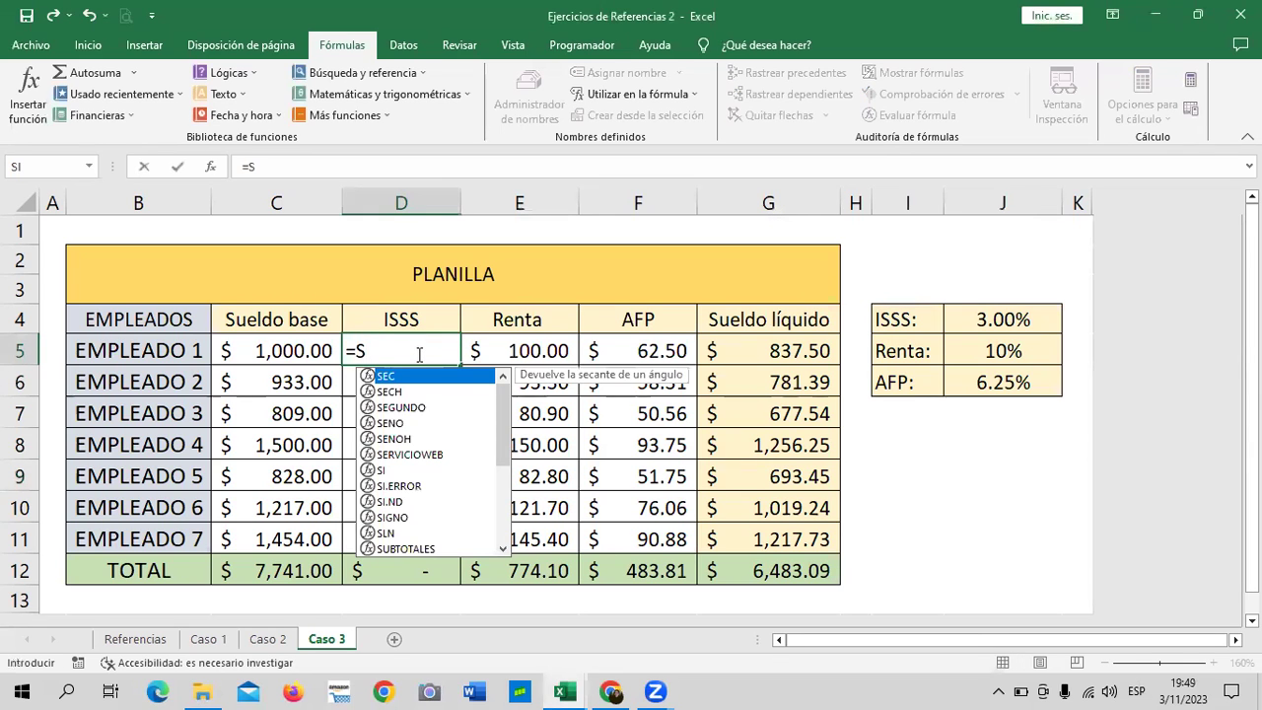
key(BackSpace)
text(I)
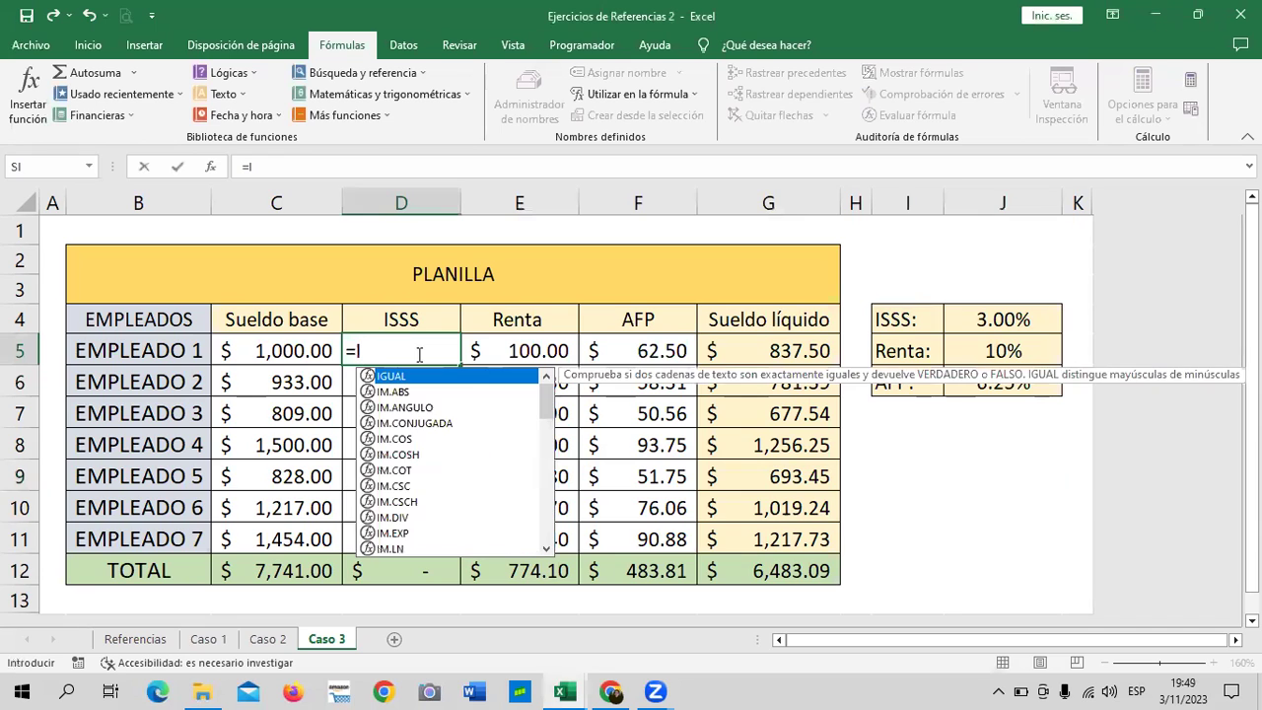
text(S)
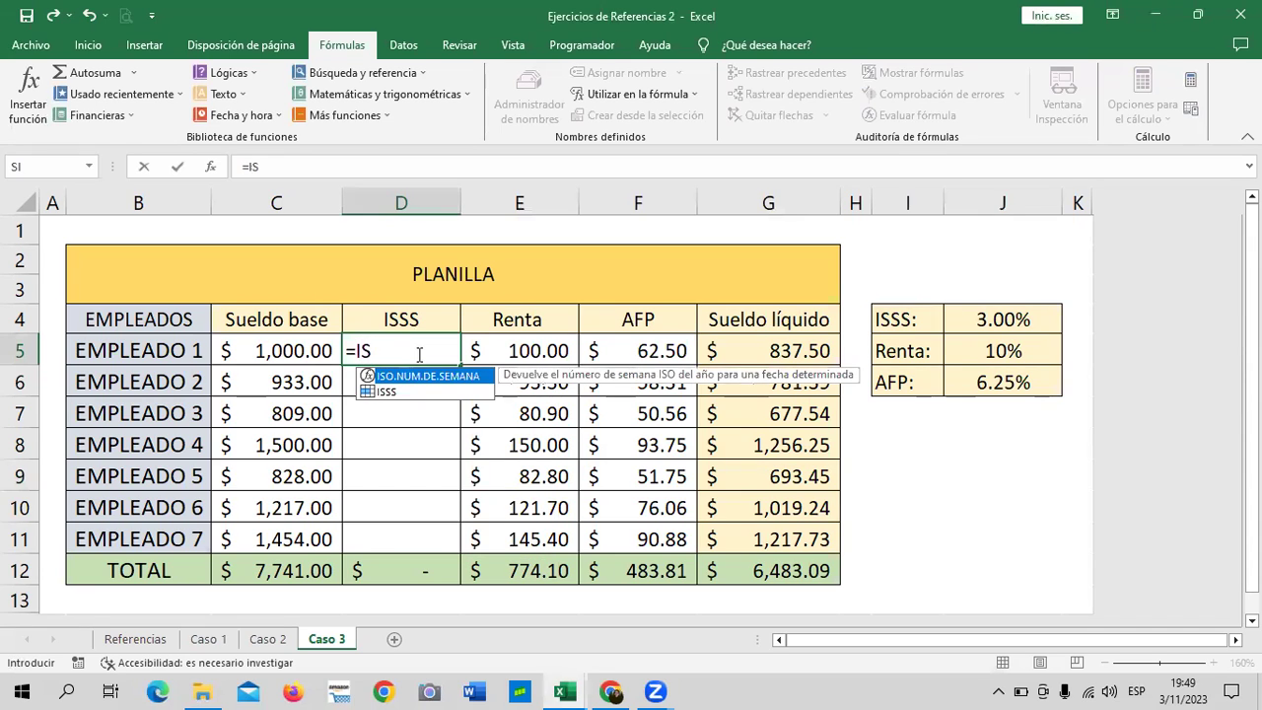
double_click(411, 391)
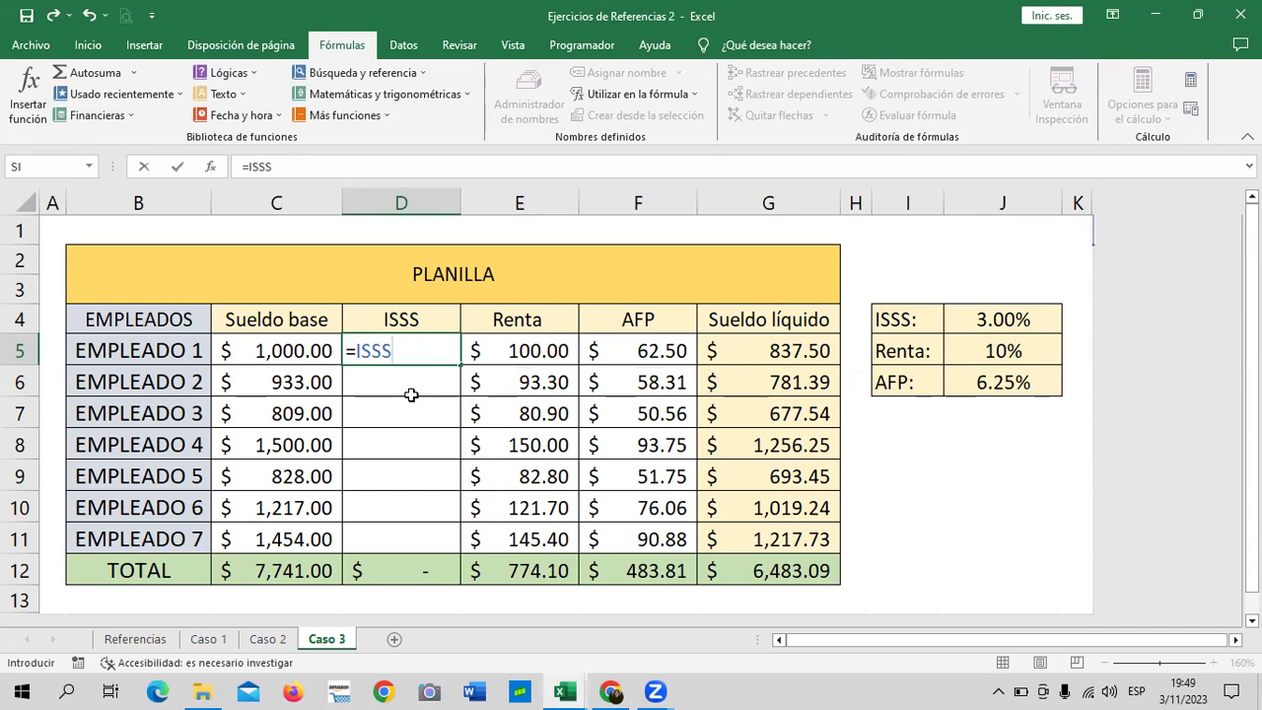
key(Return)
click(412, 344)
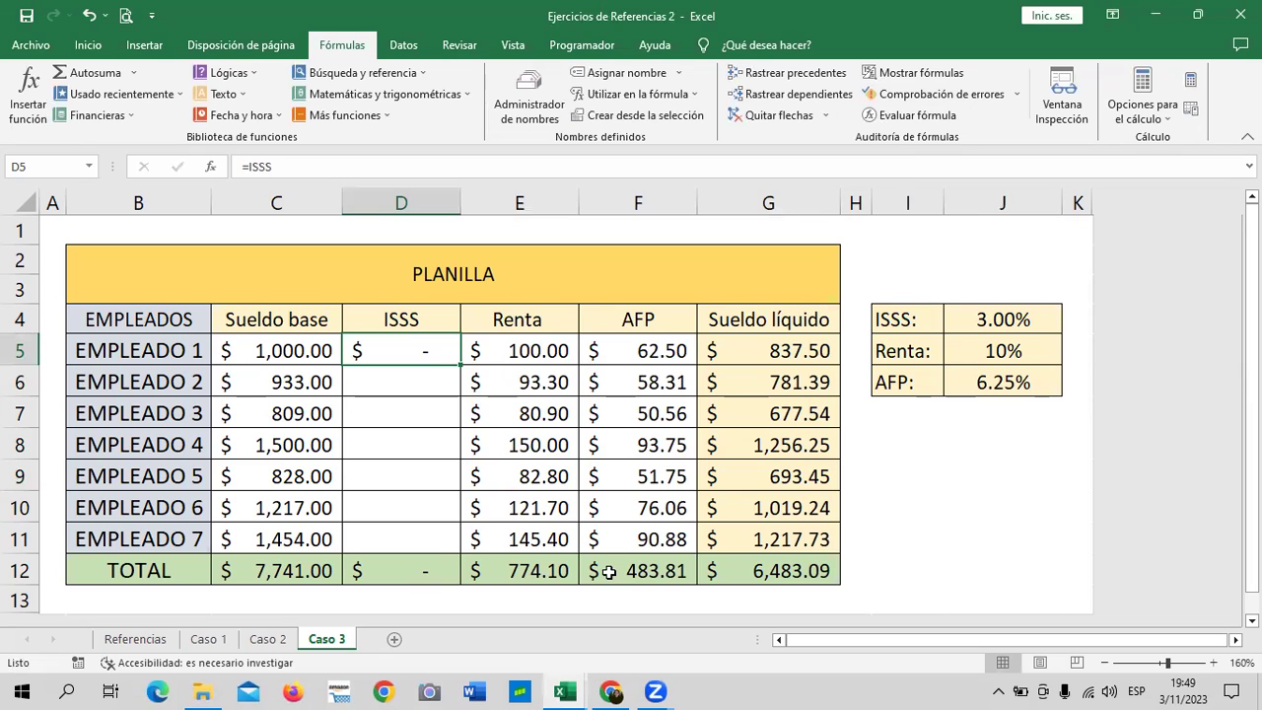
Step: Look through the case sheets, then select the ISSS formula in D5 on Caso 3
click(418, 377)
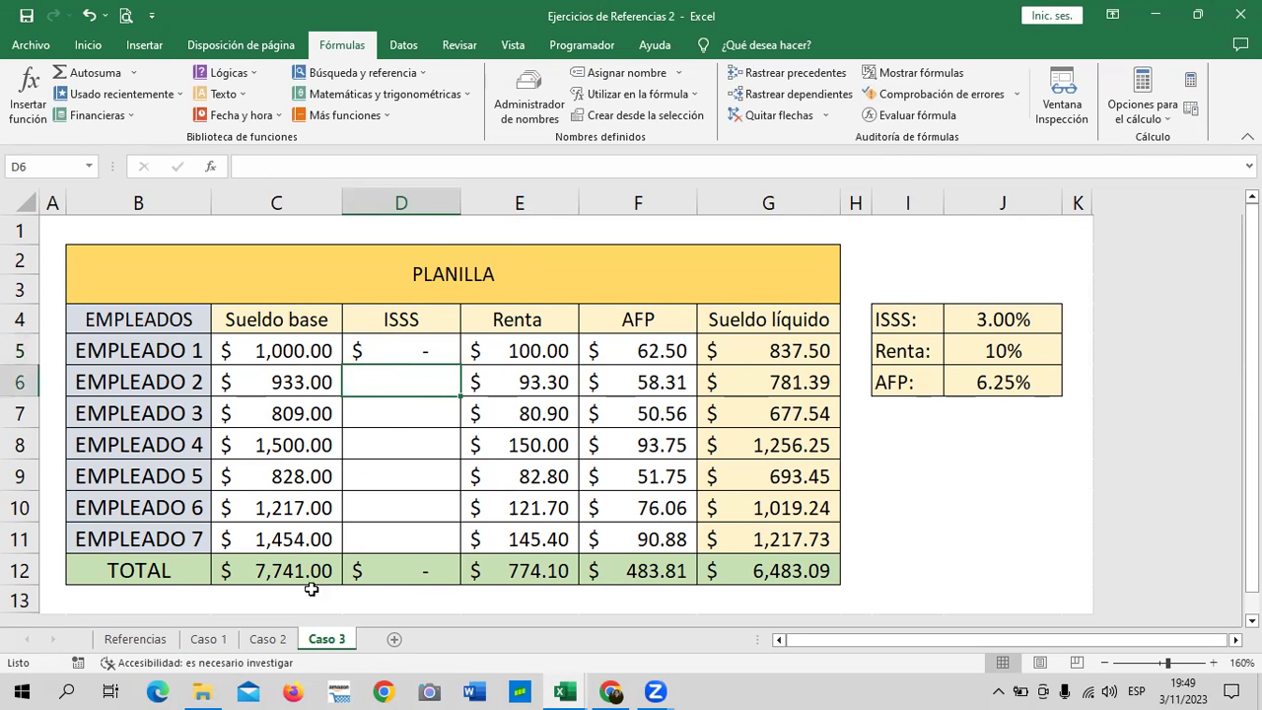
click(266, 639)
click(210, 639)
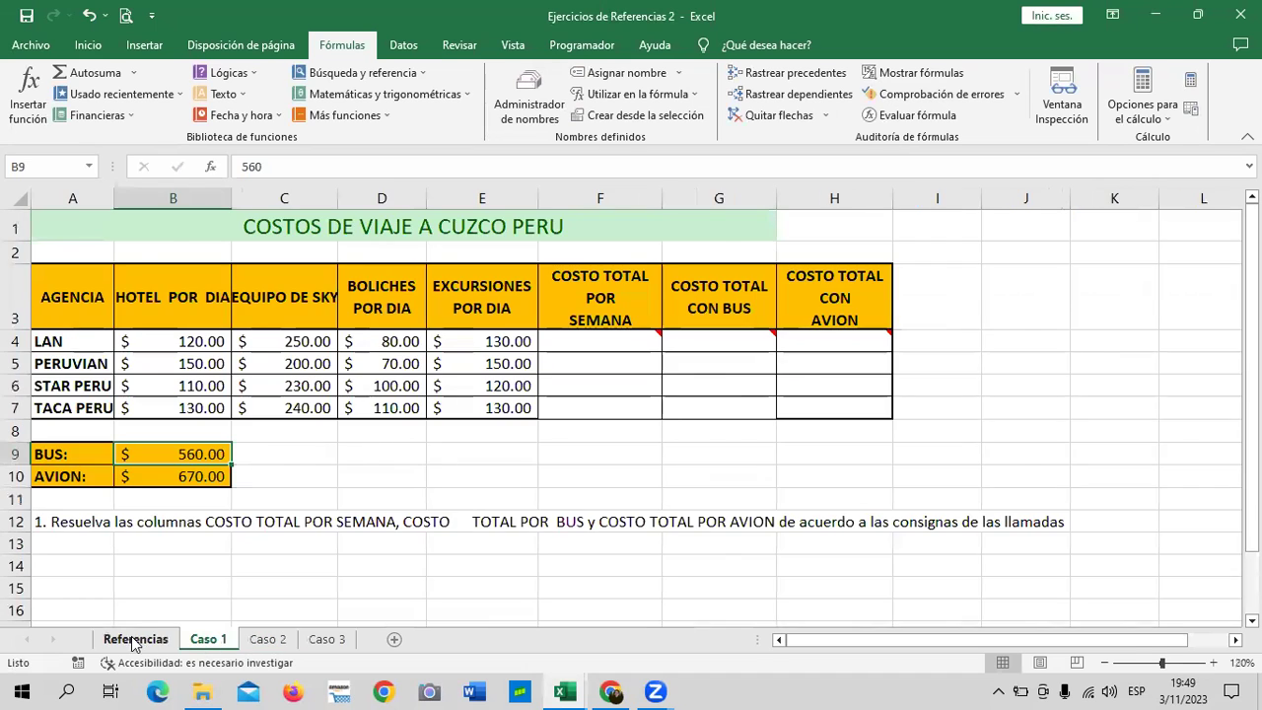
click(136, 639)
click(326, 639)
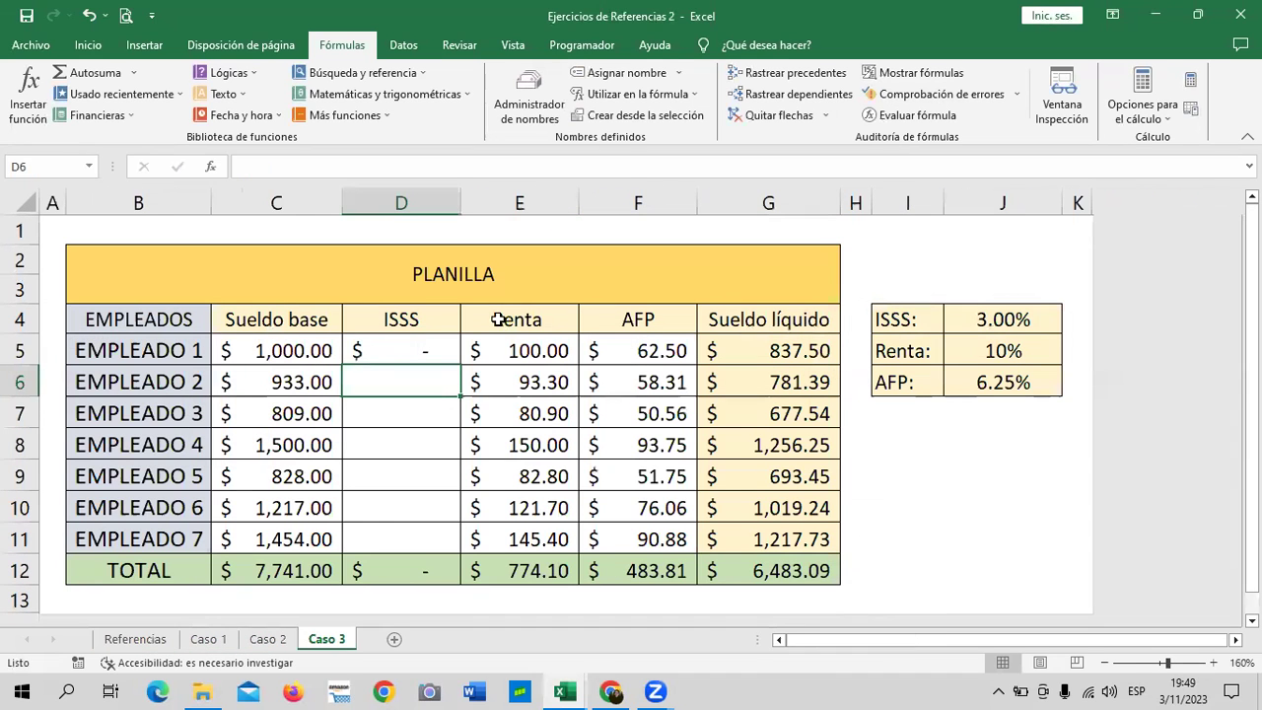
click(395, 347)
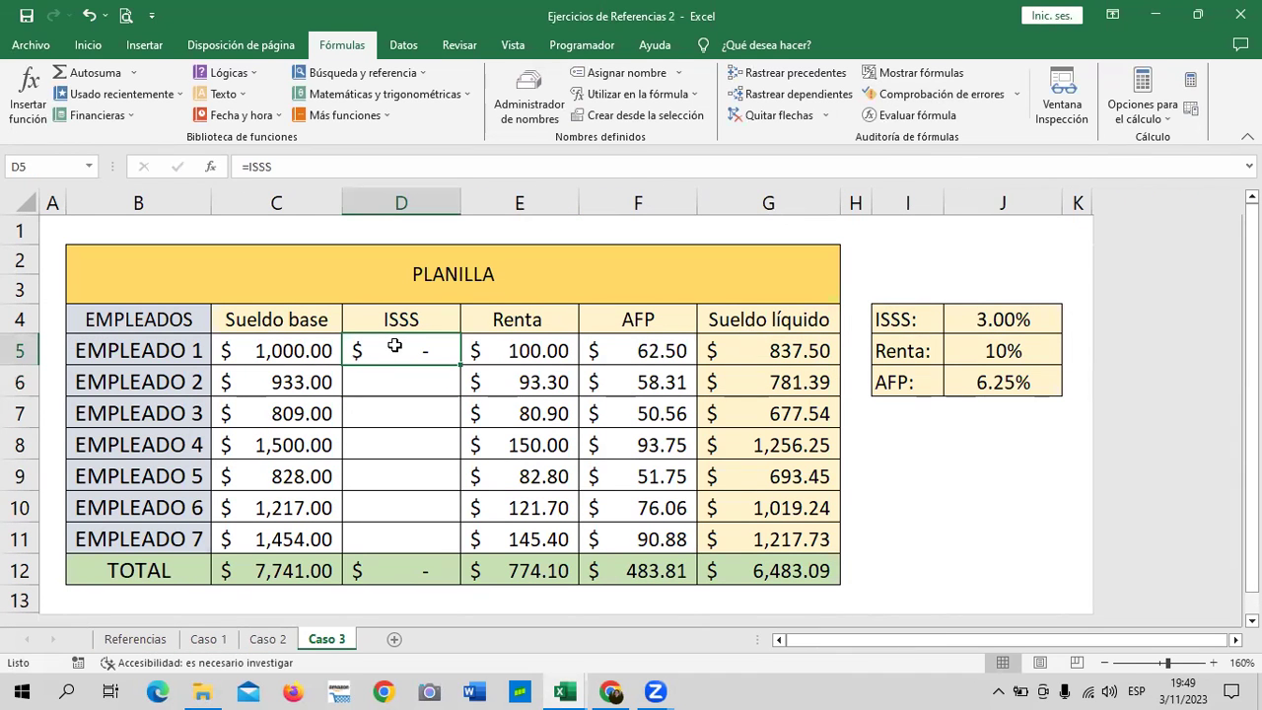
Step: Edit the ISSS name and delete the broken XFA1 references from its 'Se refiere a' formula
click(531, 93)
click(510, 116)
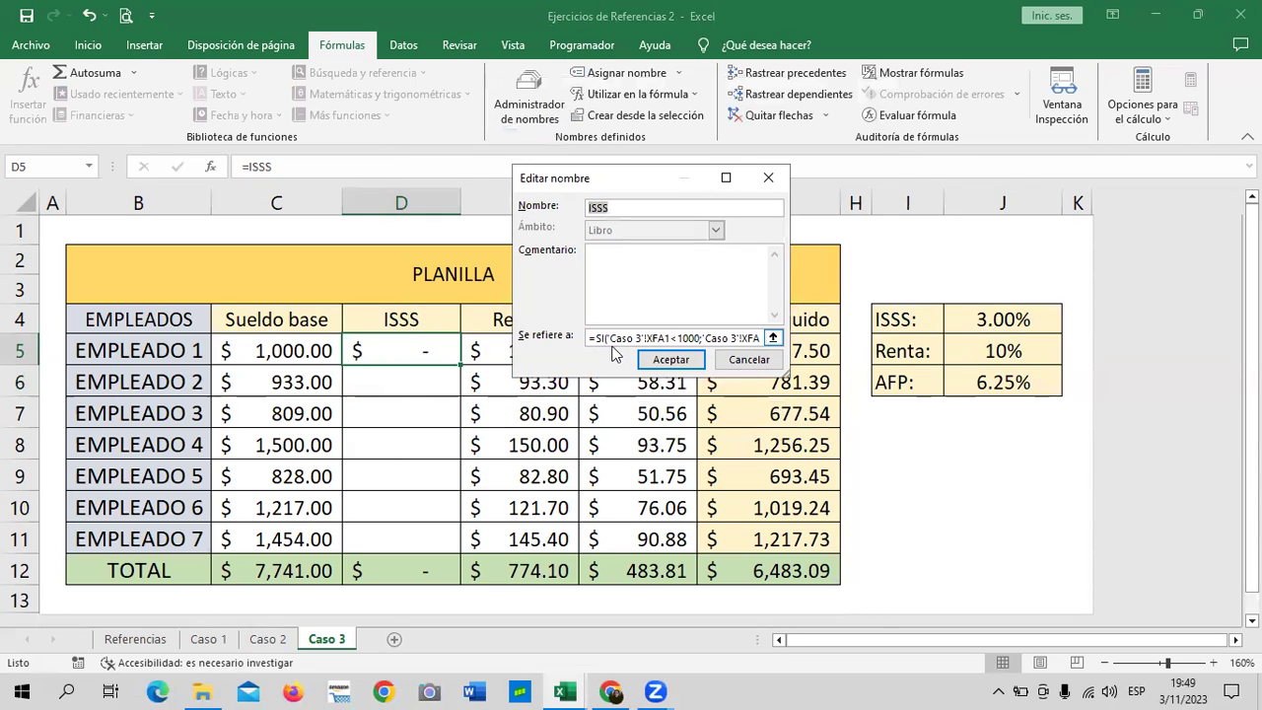
click(757, 339)
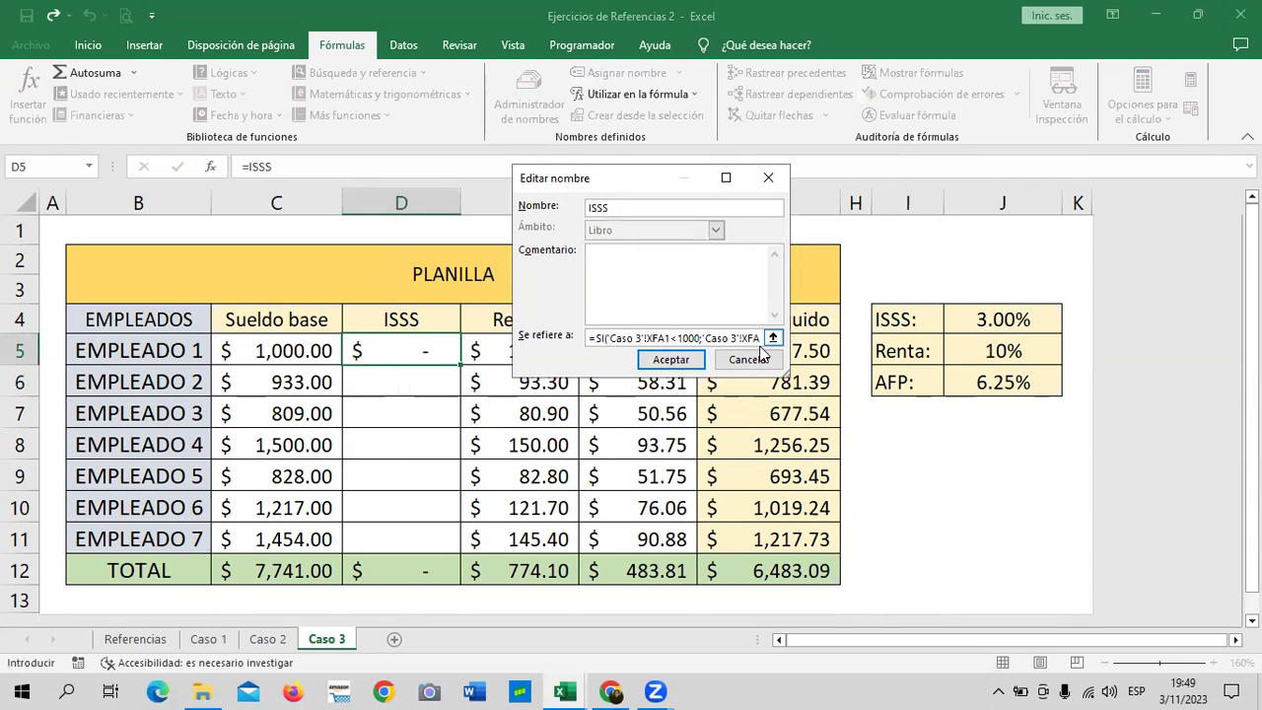
key(BackSpace)
key(BackSpace)
key(BackSpace)
key(BackSpace)
key(BackSpace)
key(BackSpace)
key(BackSpace)
key(BackSpace)
key(BackSpace)
key(BackSpace)
key(BackSpace)
key(BackSpace)
key(BackSpace)
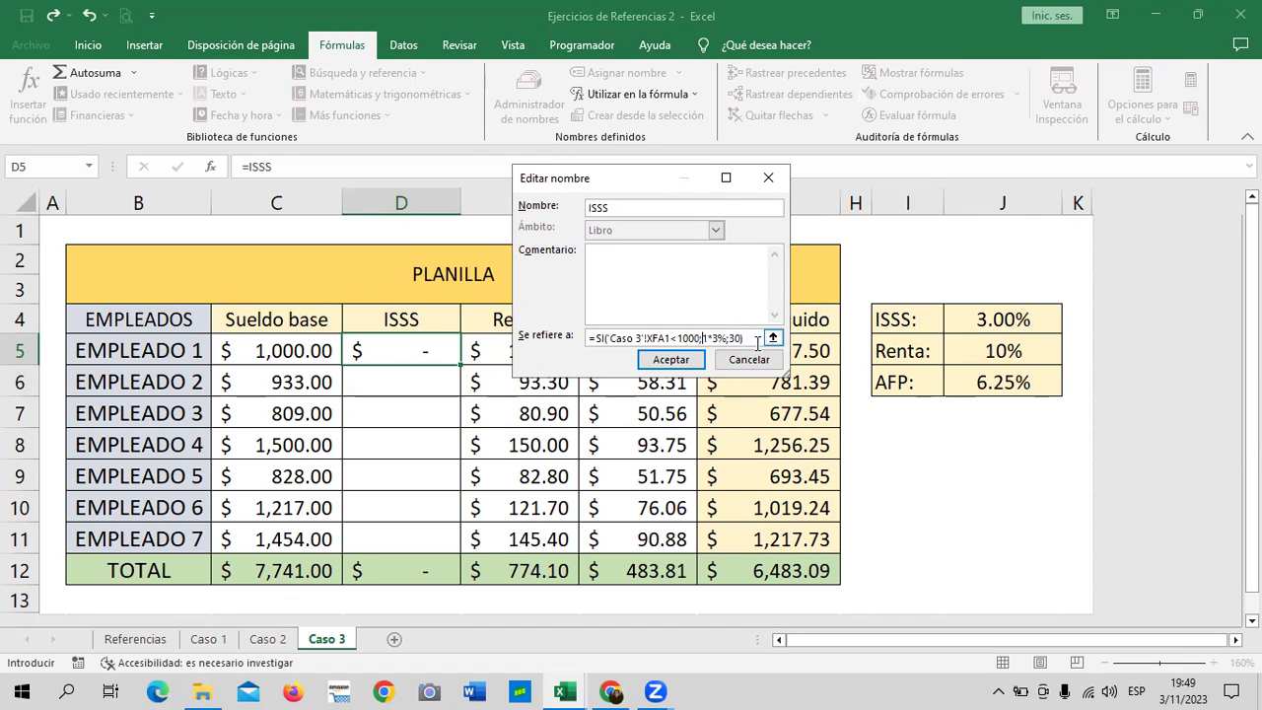
key(BackSpace)
key(BackSpace)
key(BackSpace)
key(BackSpace)
key(BackSpace)
key(BackSpace)
key(BackSpace)
key(BackSpace)
key(BackSpace)
key(BackSpace)
key(BackSpace)
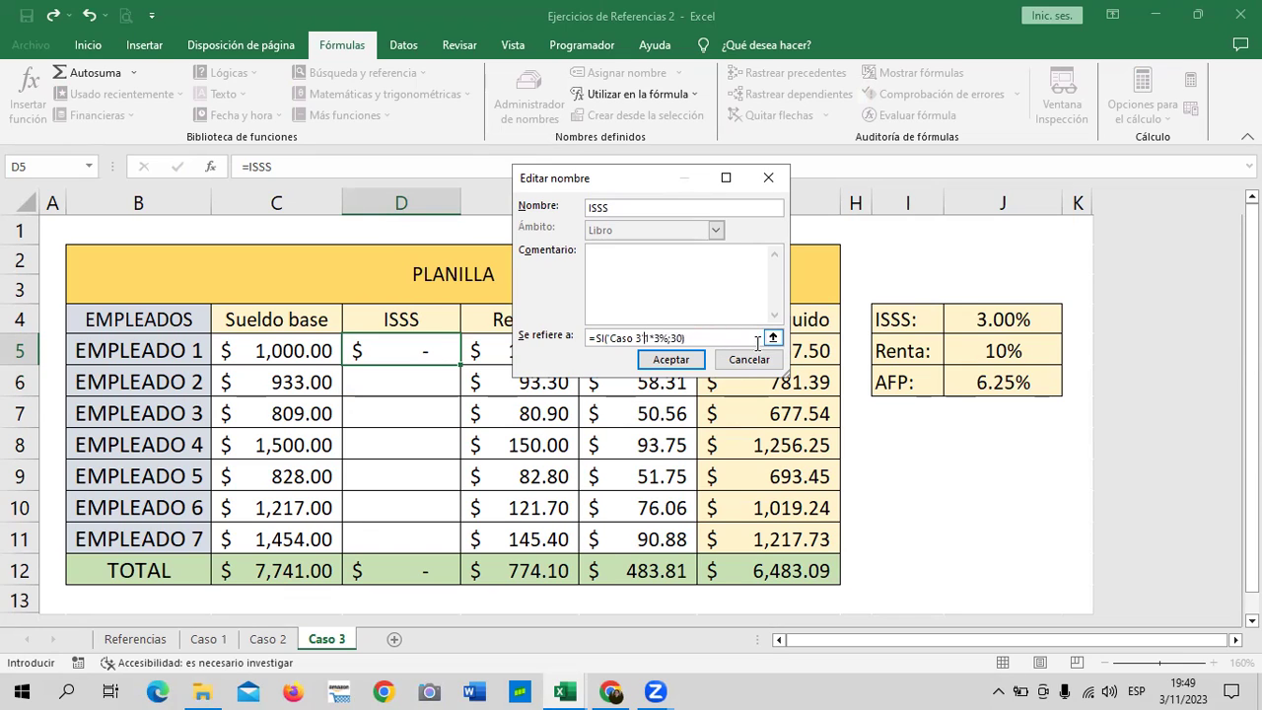
key(Delete)
key(BackSpace)
text('!C5*)
text(<)
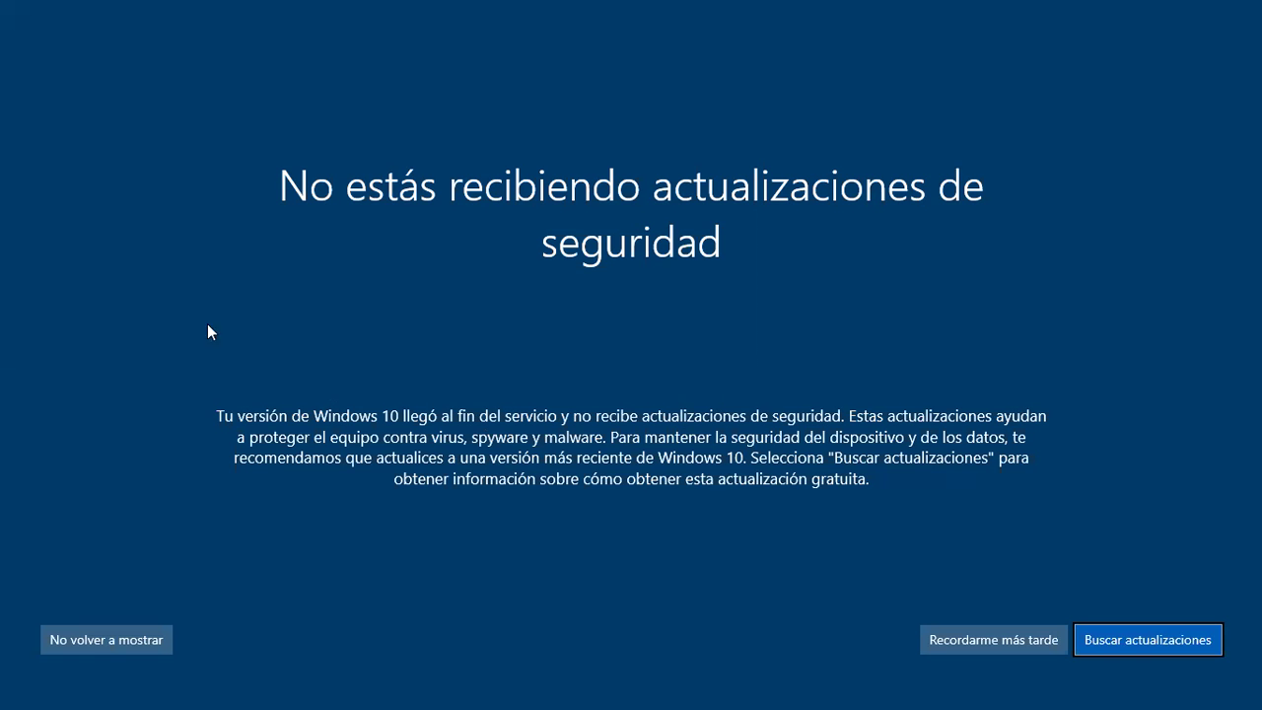
Step: Postpone the Windows security-update notice with 'Recordarme más tarde' to return to Excel
click(991, 638)
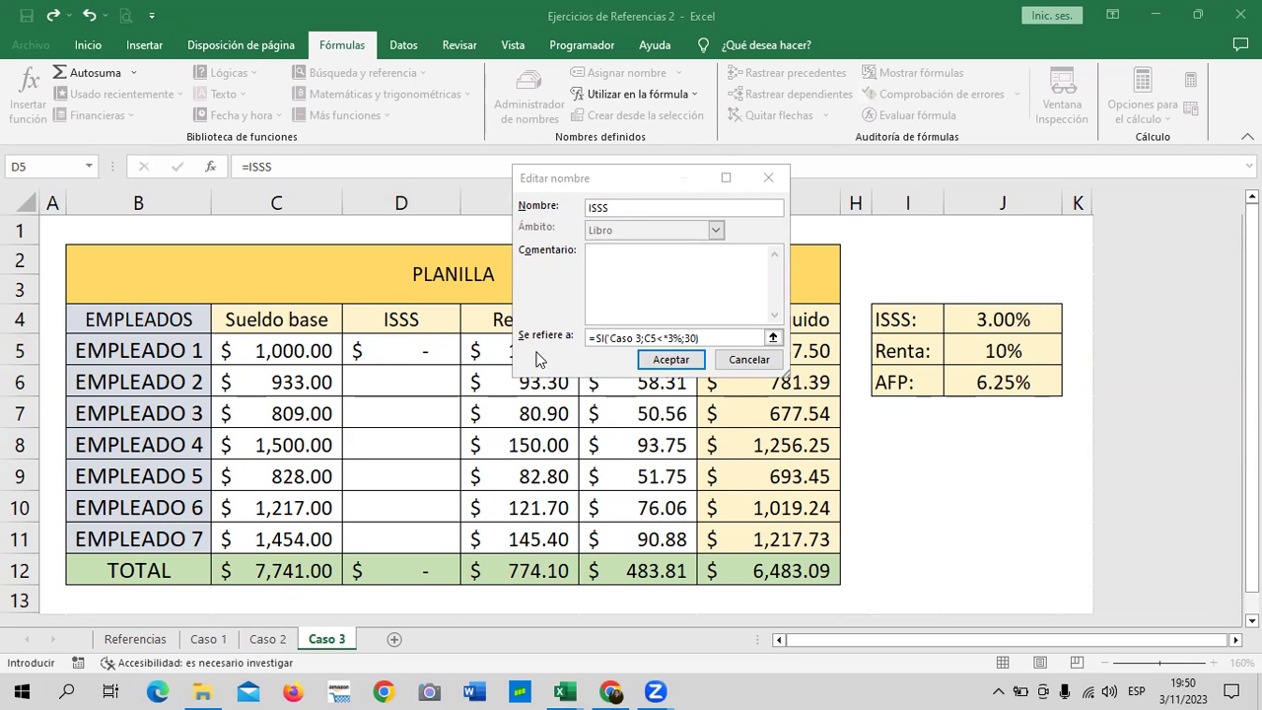
Step: Correct the 'Caso 3'! sheet reference in ISSS's formula and try saving, dismissing the error
click(643, 339)
key(BackSpace)
text('!)
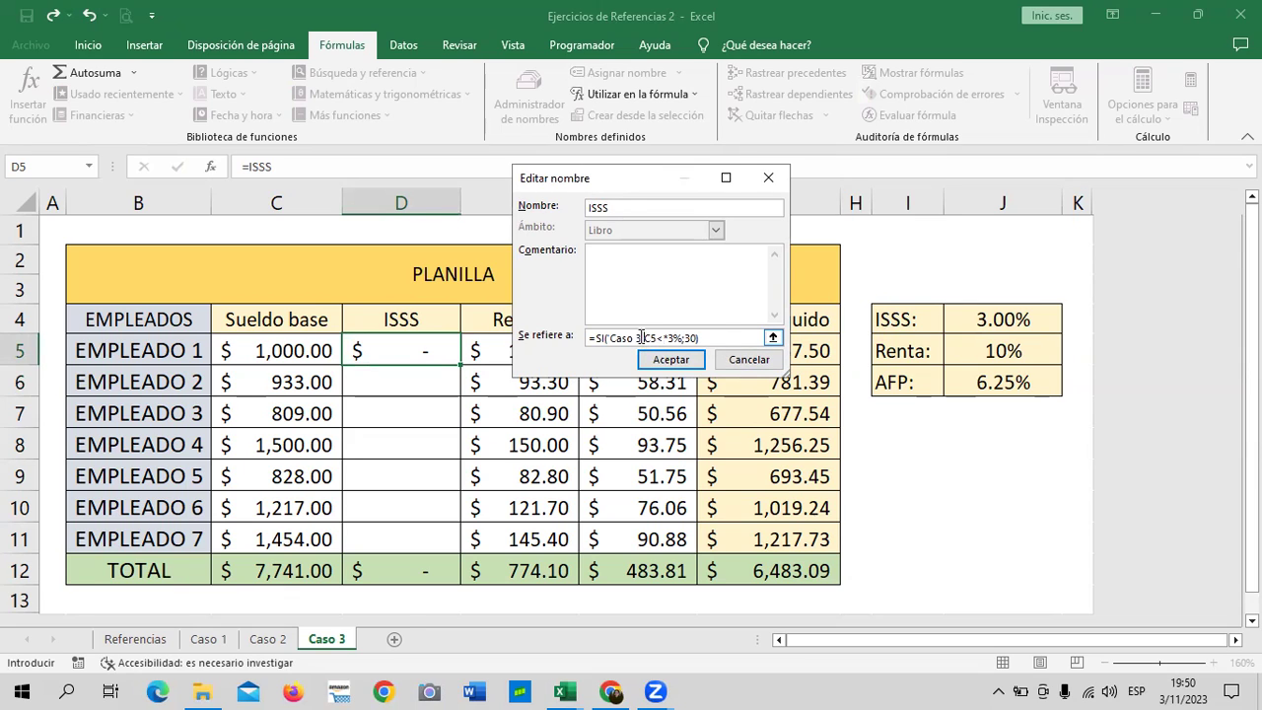
click(679, 357)
click(672, 358)
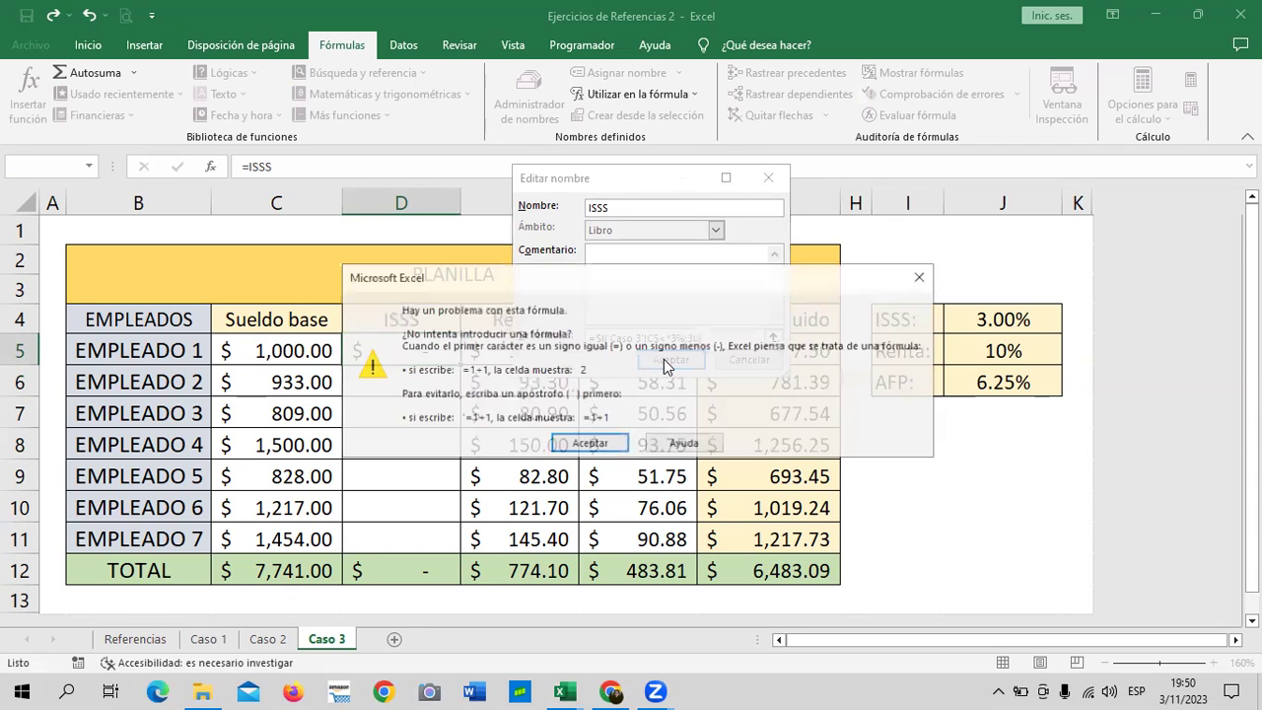
click(591, 442)
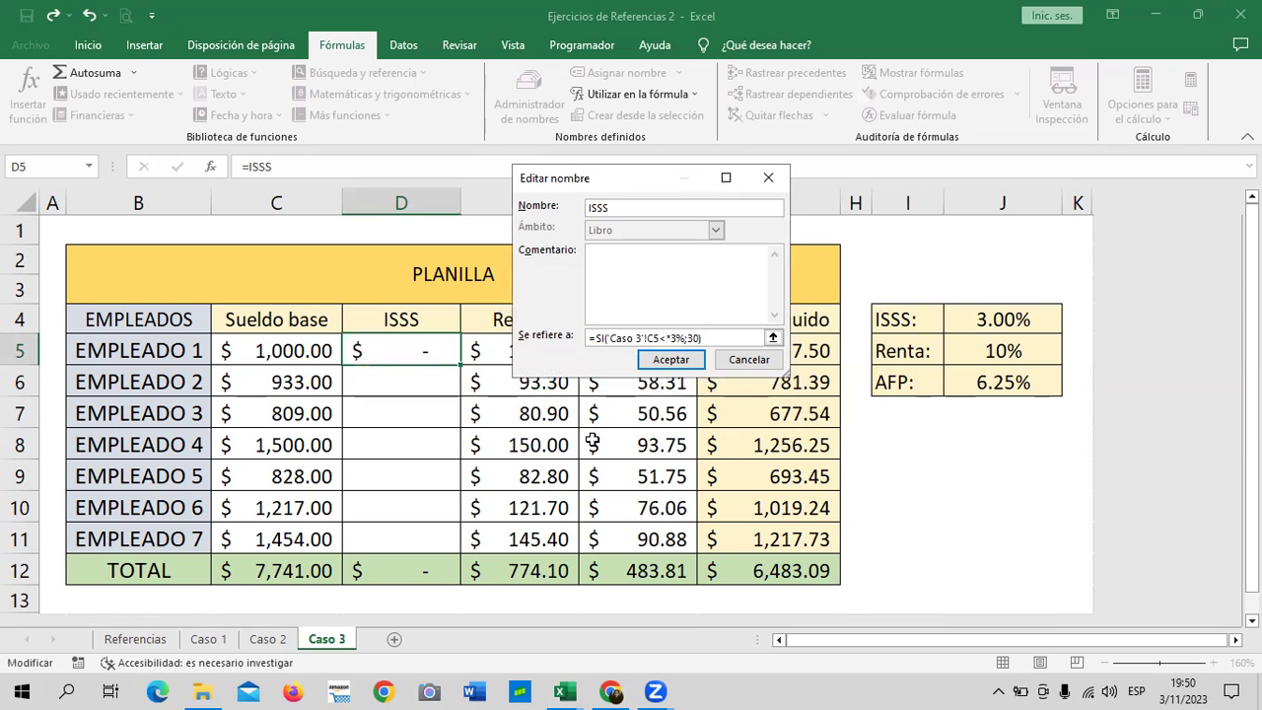
Step: Complete ISSS as =SI('Caso 3'!C5<1000;C5*3%;30) and save the definition
text(1000;)
click(664, 361)
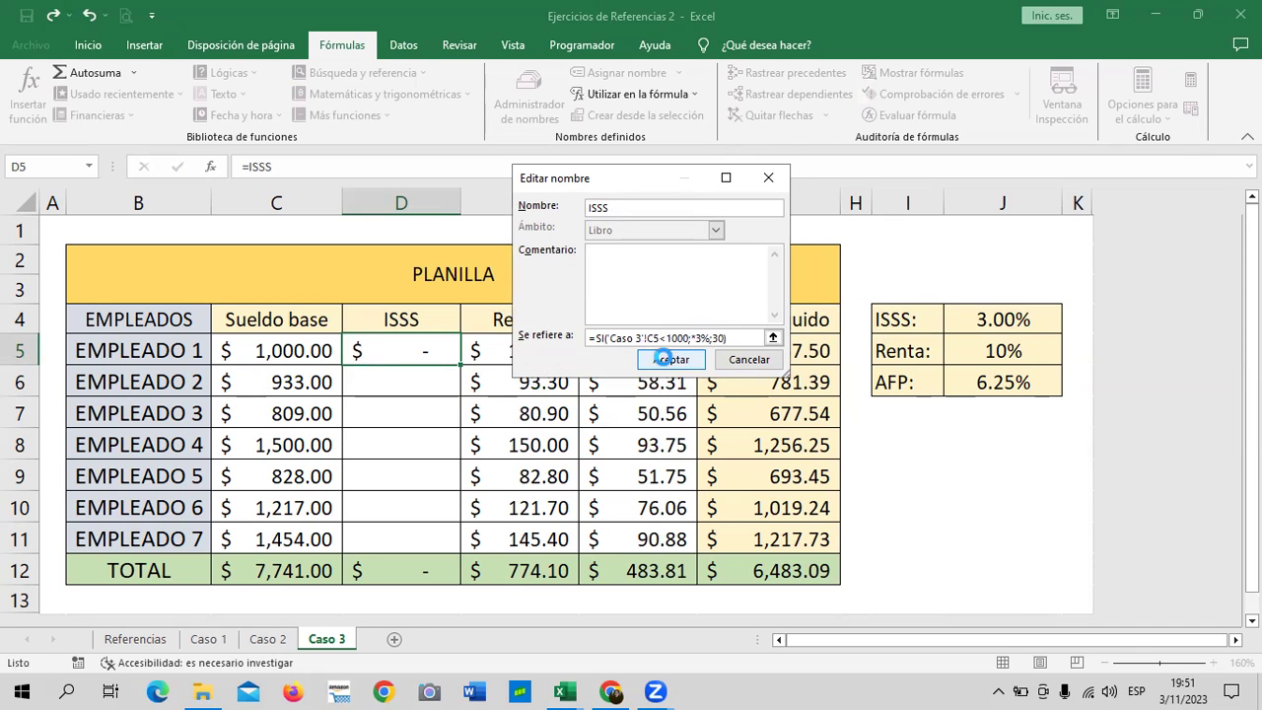
click(600, 443)
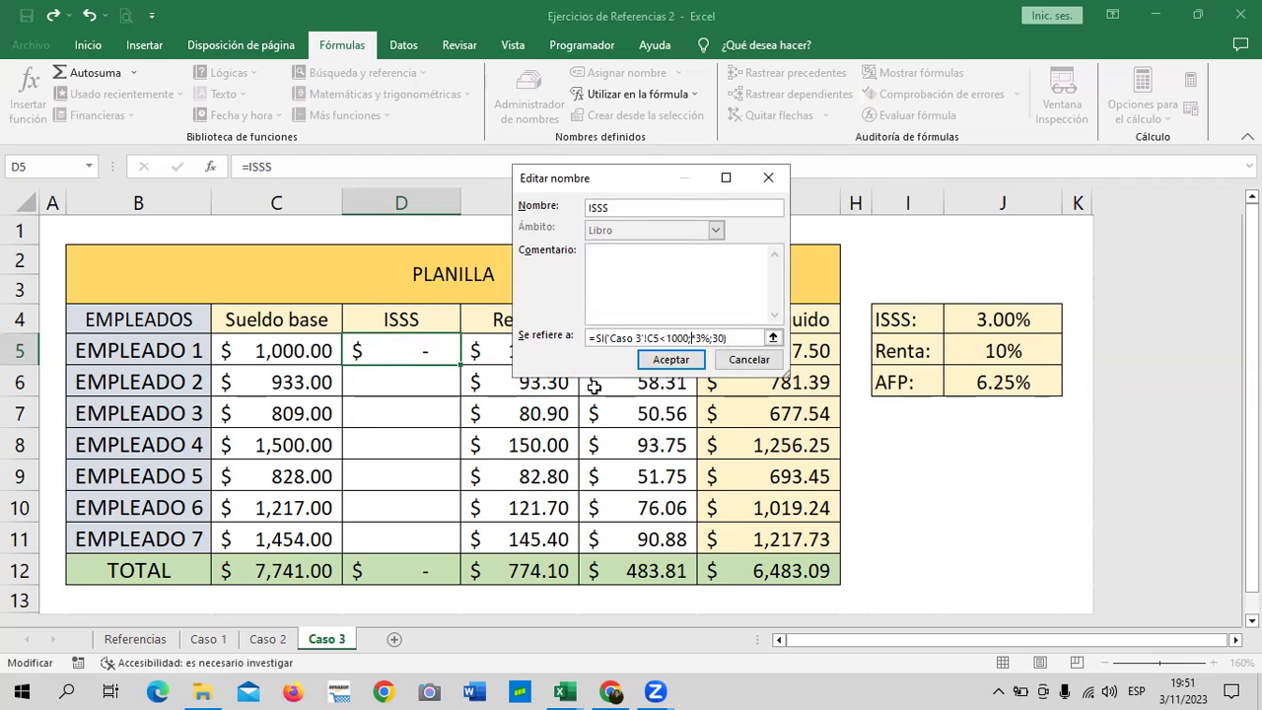
text(')
text(*)
key(BackSpace)
text(C5)
click(669, 360)
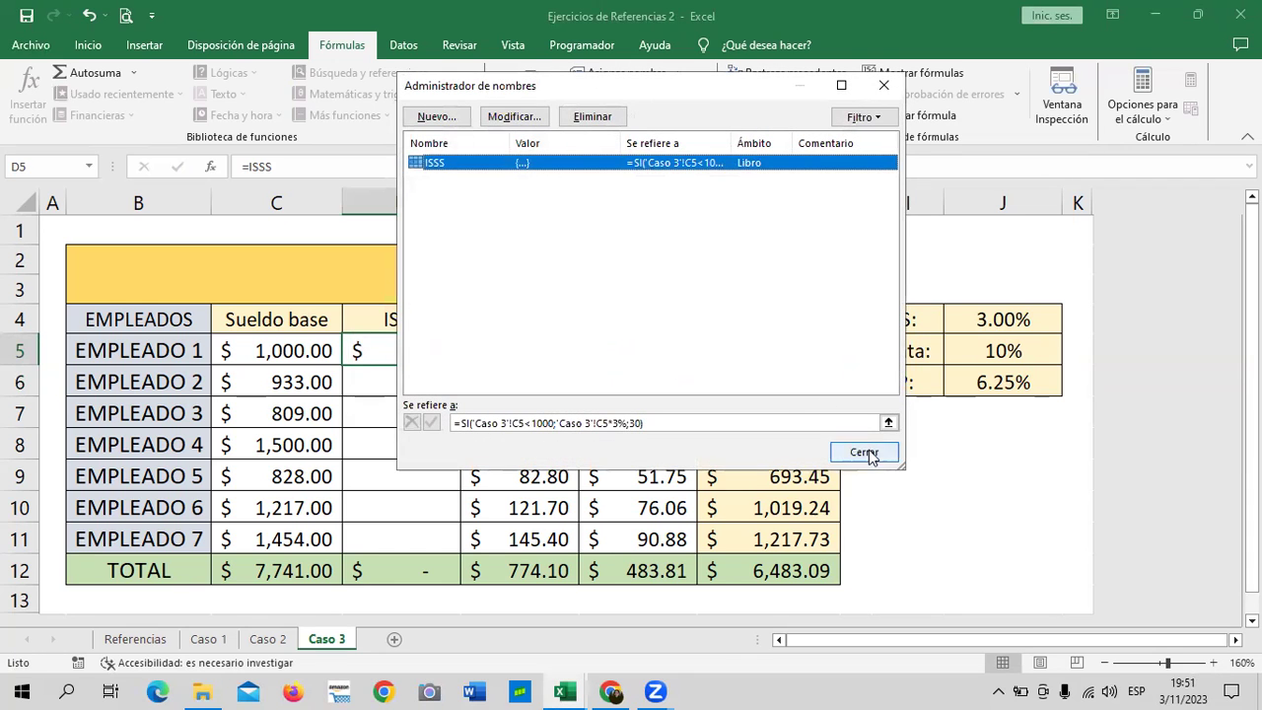
Step: Copy the ISSS formula from D5 down to D11, giving a $197.10 ISSS total
click(866, 451)
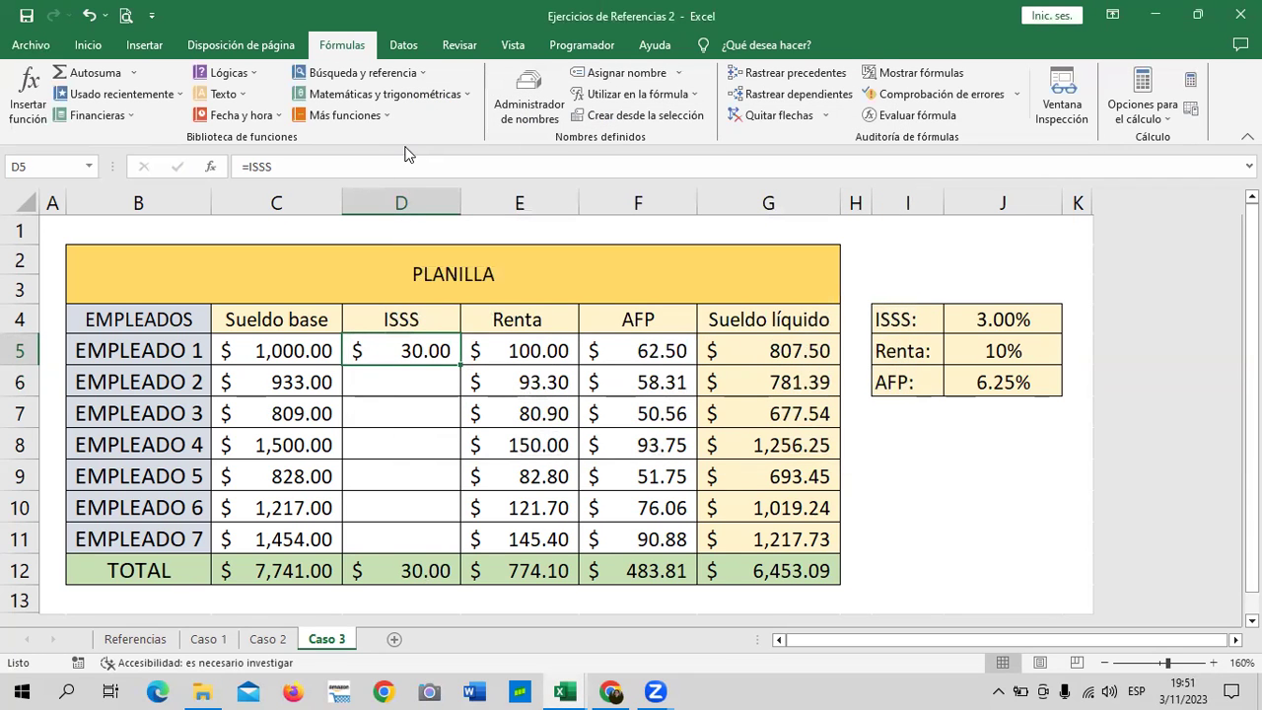
click(462, 379)
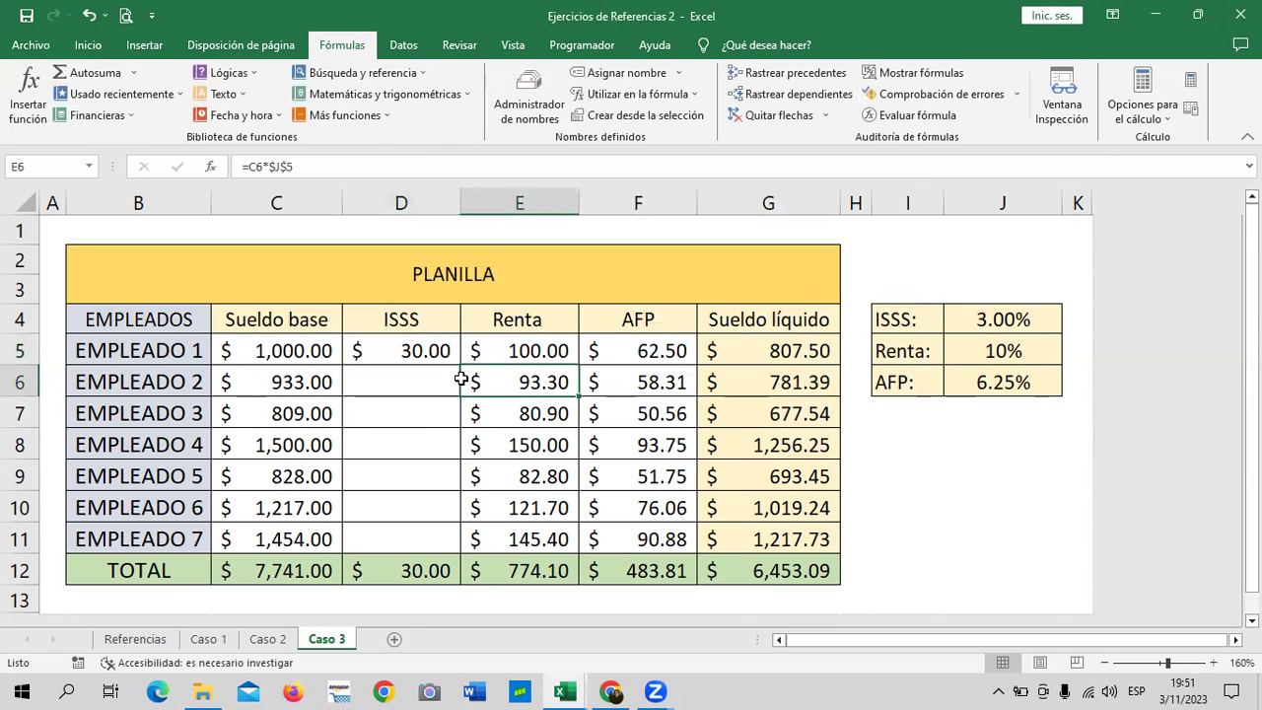
click(426, 343)
drag(460, 366, 472, 539)
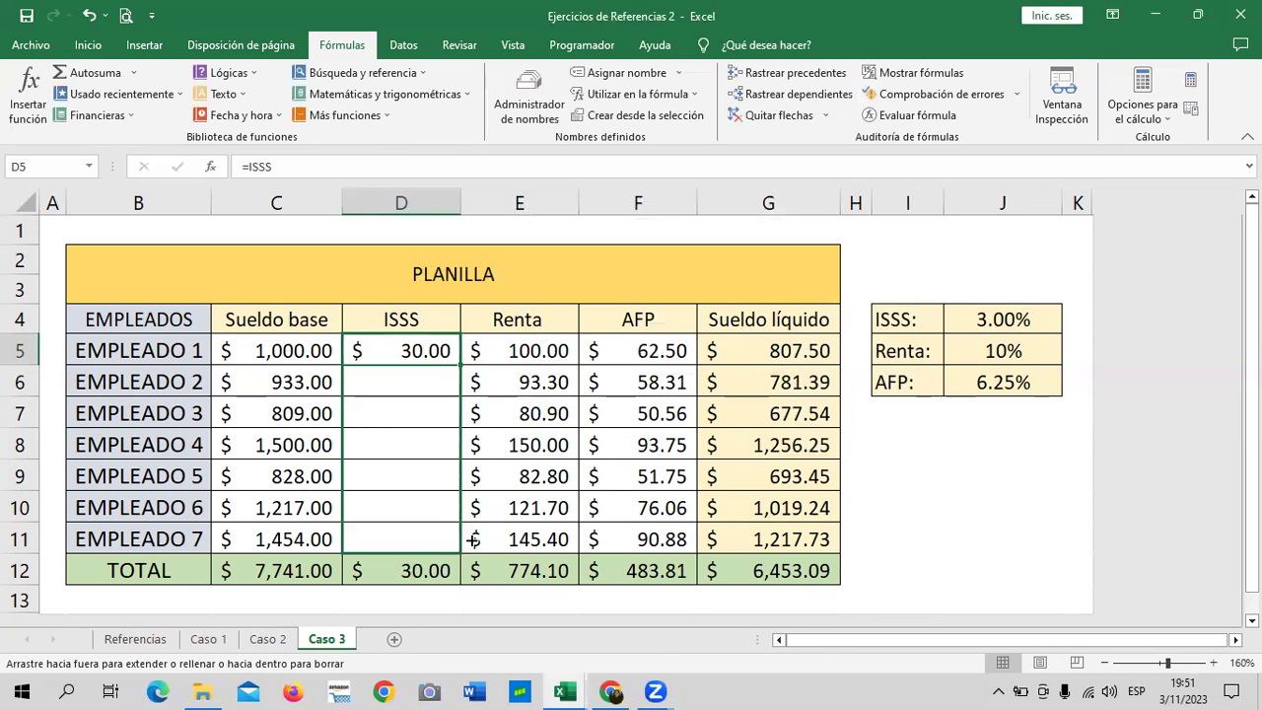
click(411, 473)
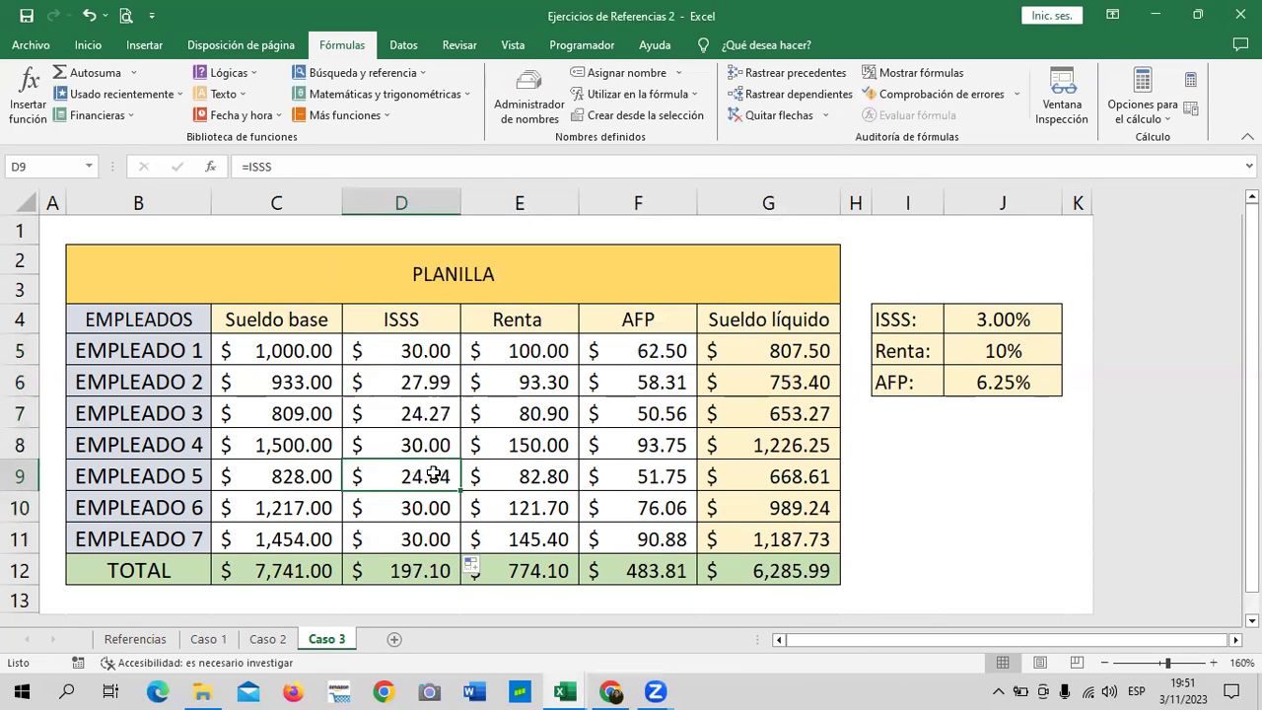
click(407, 338)
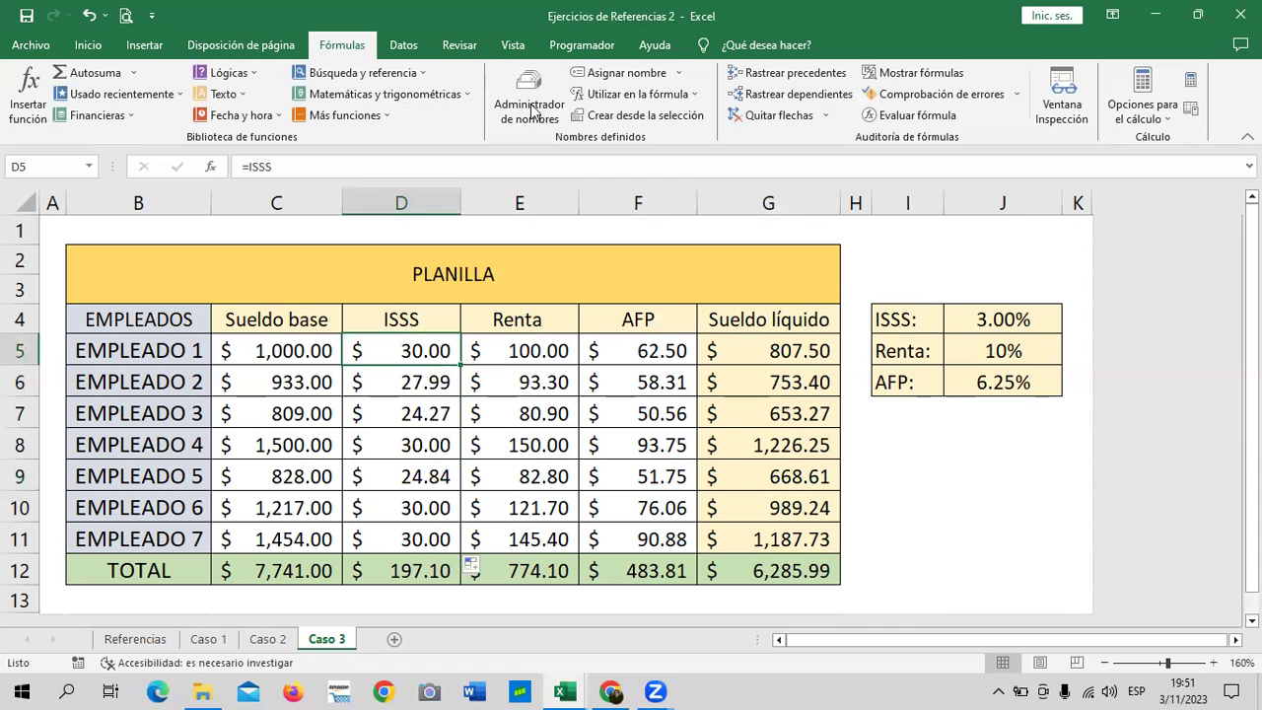
click(531, 111)
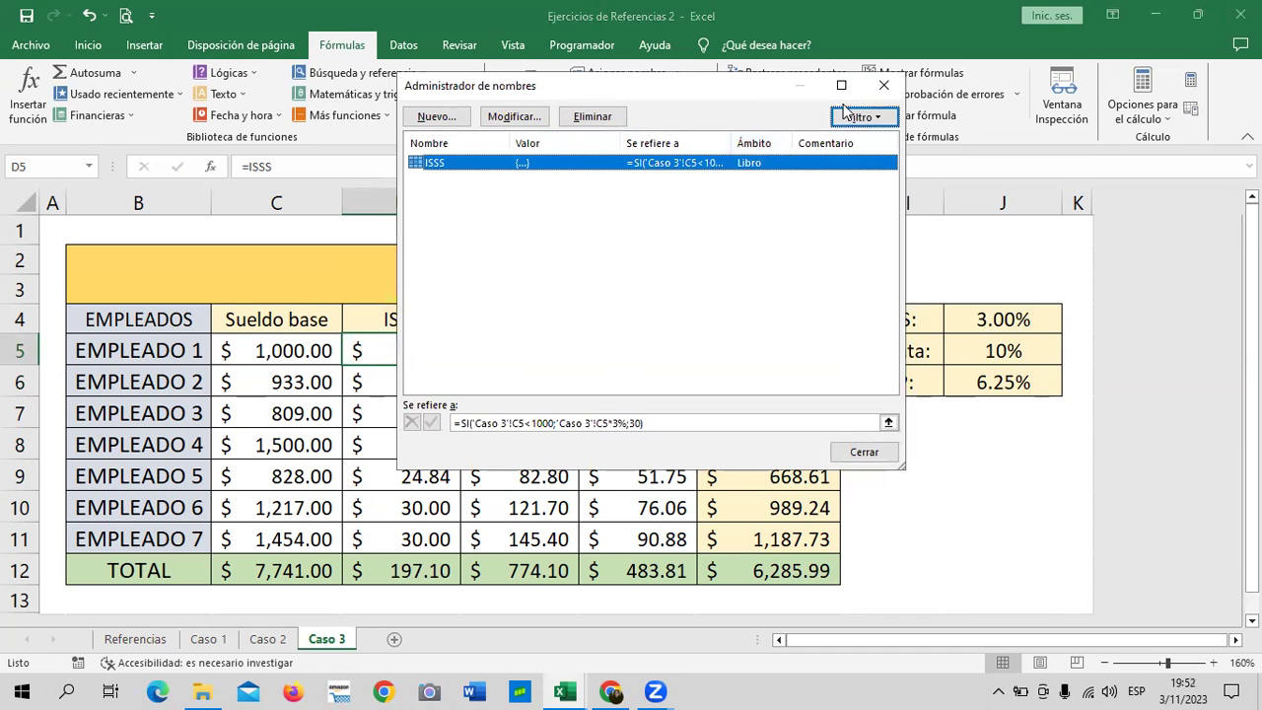
click(883, 89)
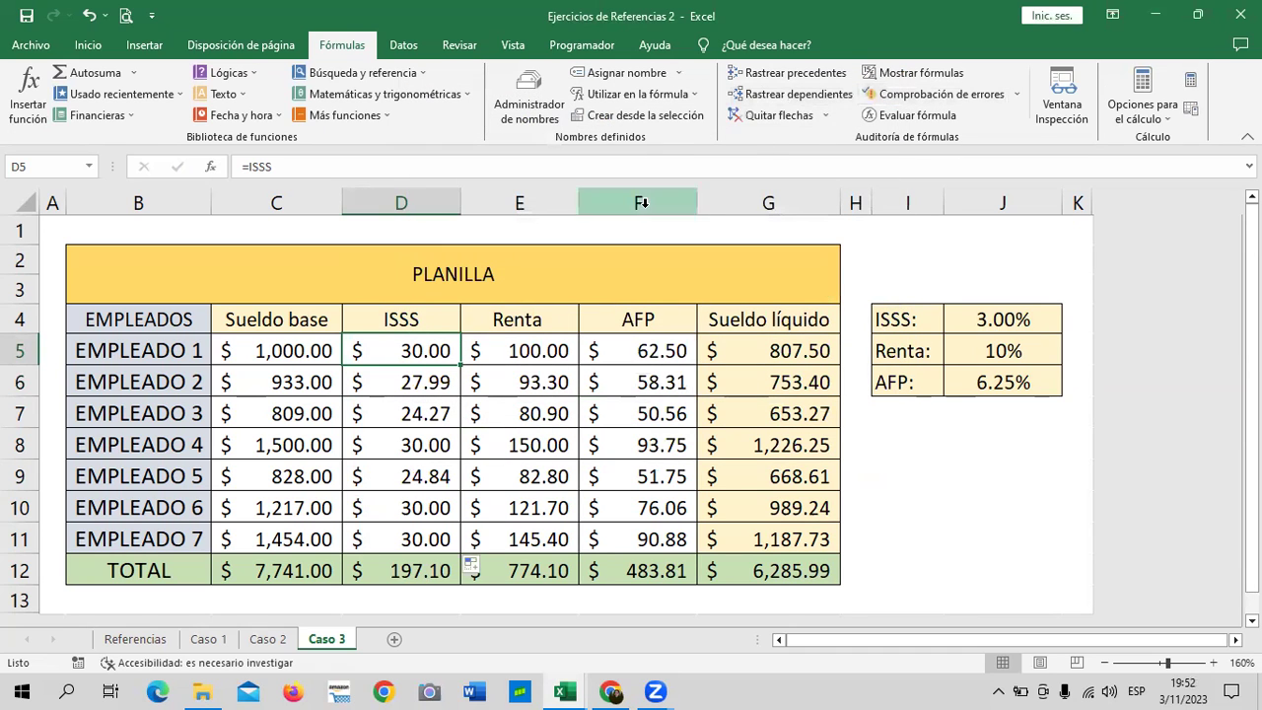
click(291, 351)
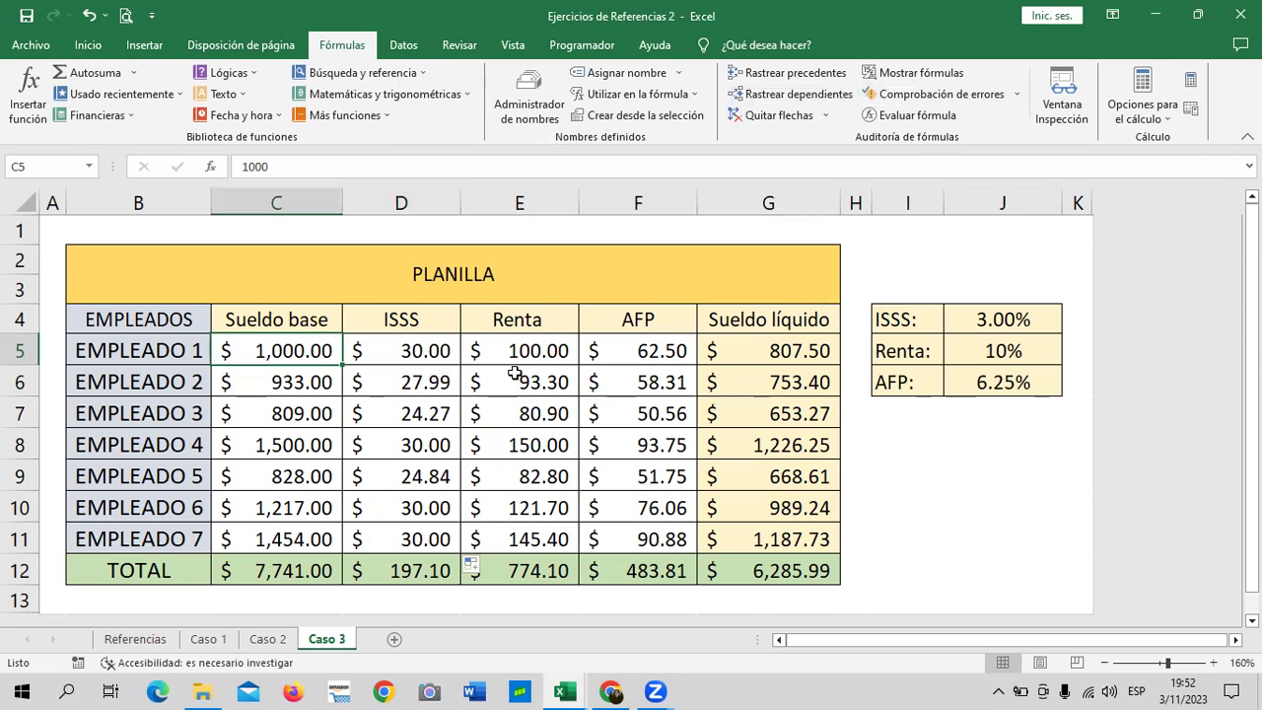
text(15000)
key(BackSpace)
key(Return)
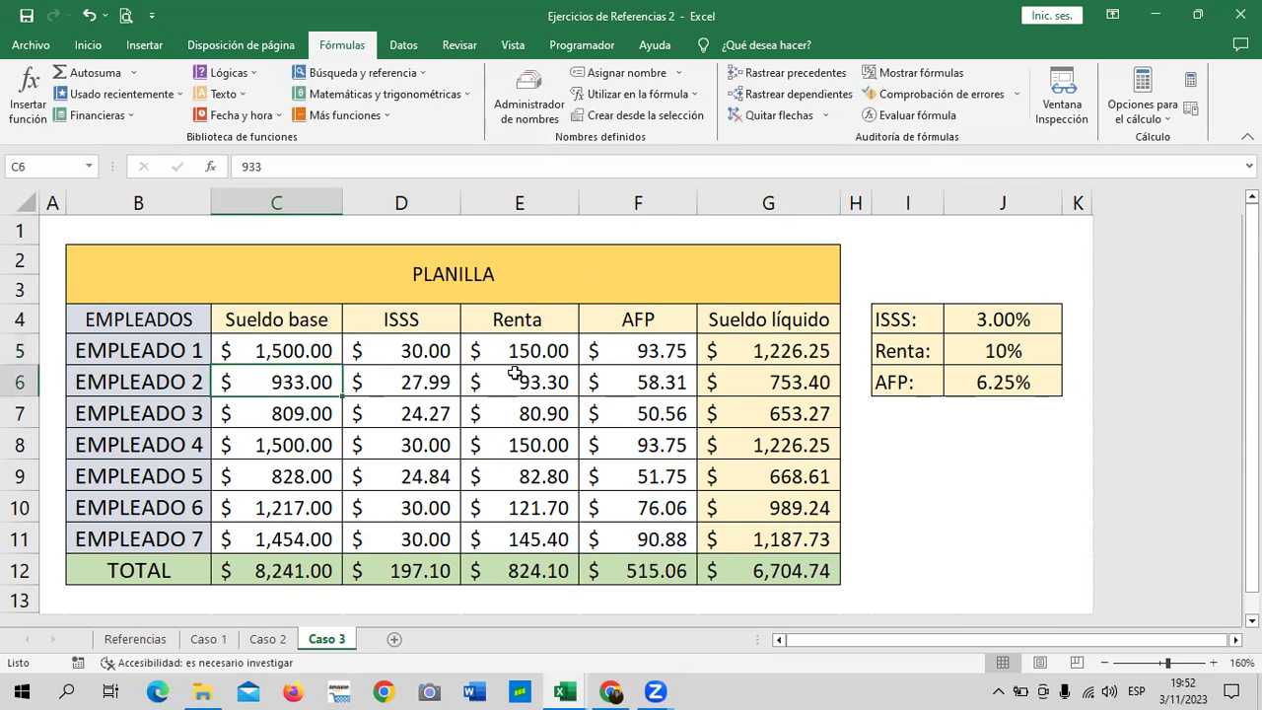
click(416, 355)
click(301, 351)
double_click(302, 352)
key(BackSpace)
key(BackSpace)
text(2,0)
key(Return)
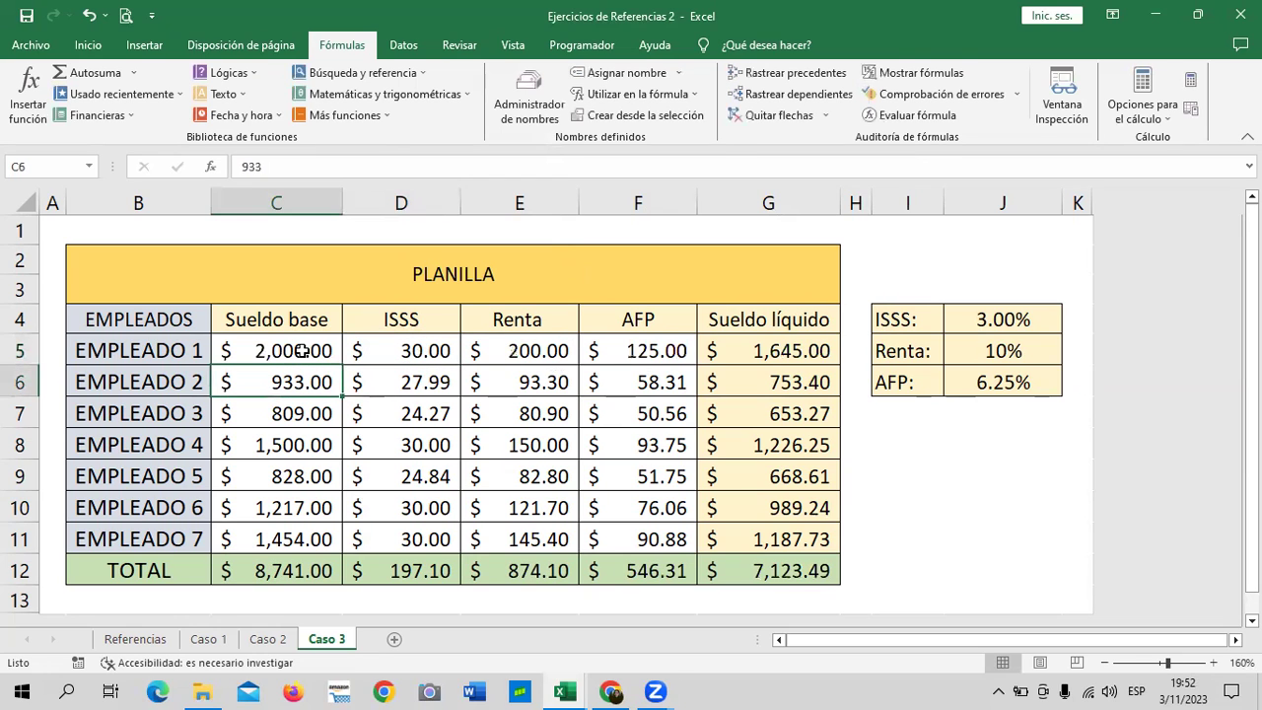
click(301, 351)
text(5000)
key(Return)
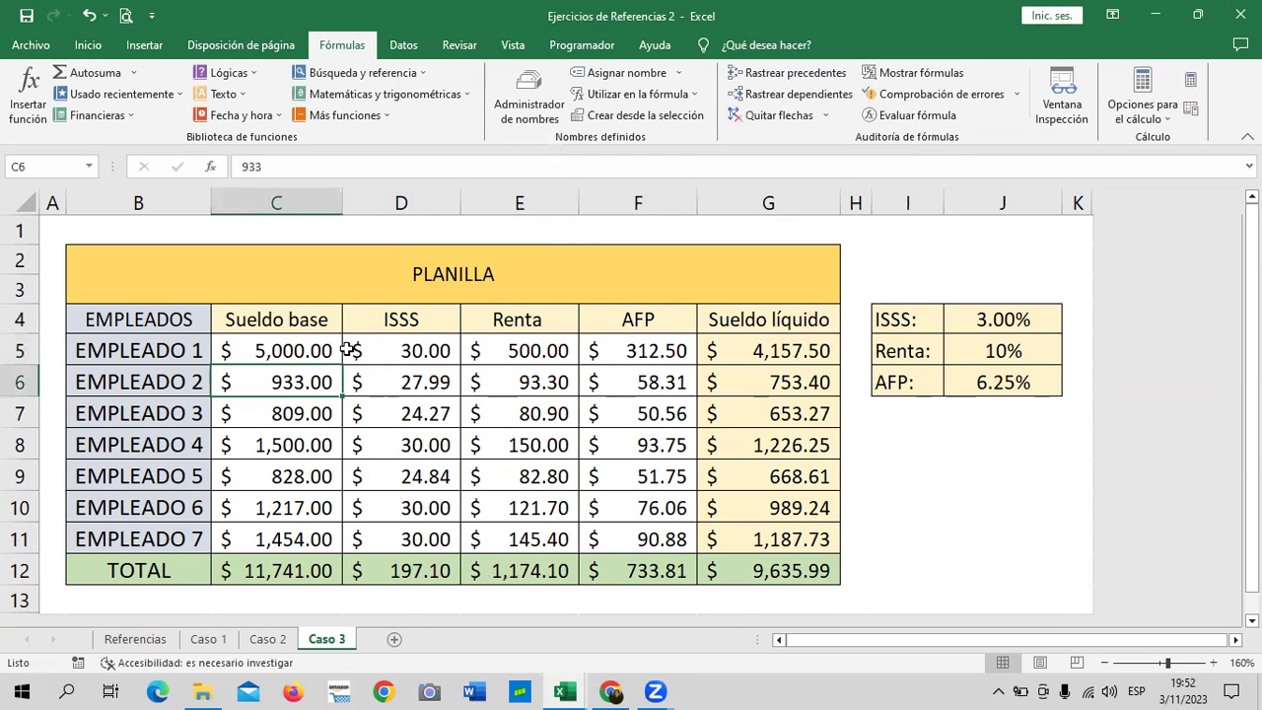
click(388, 351)
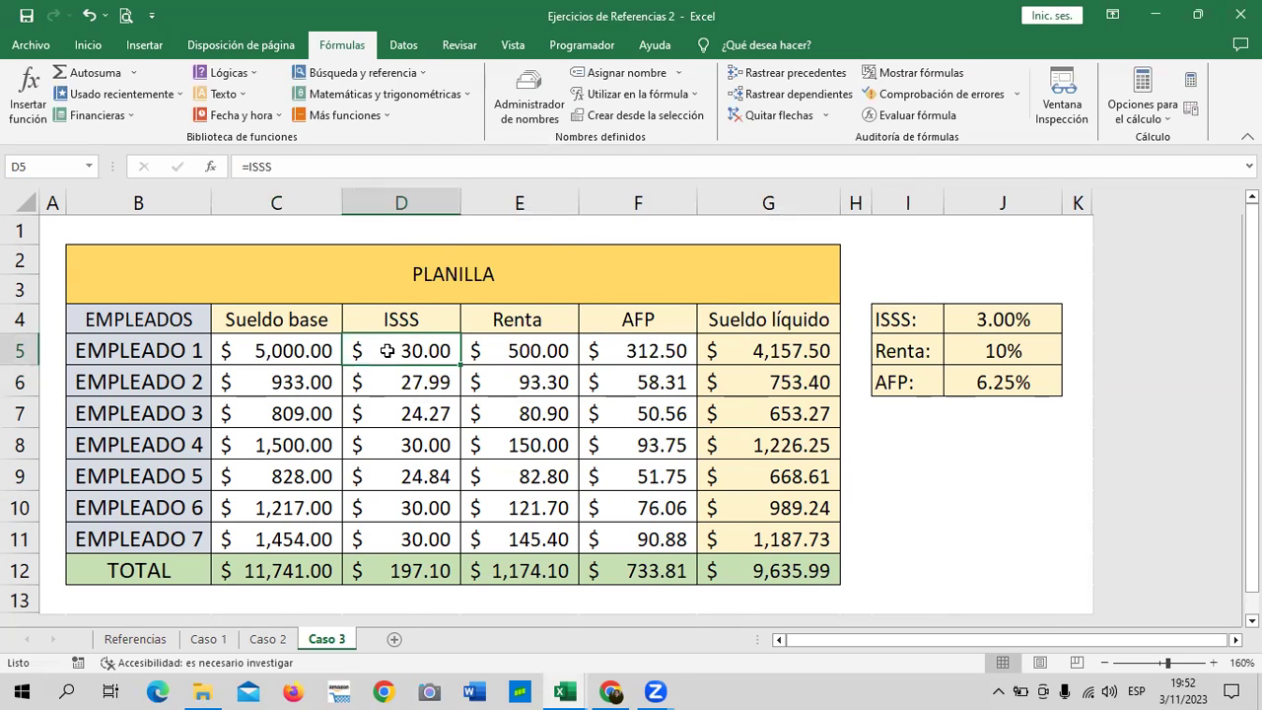
click(529, 95)
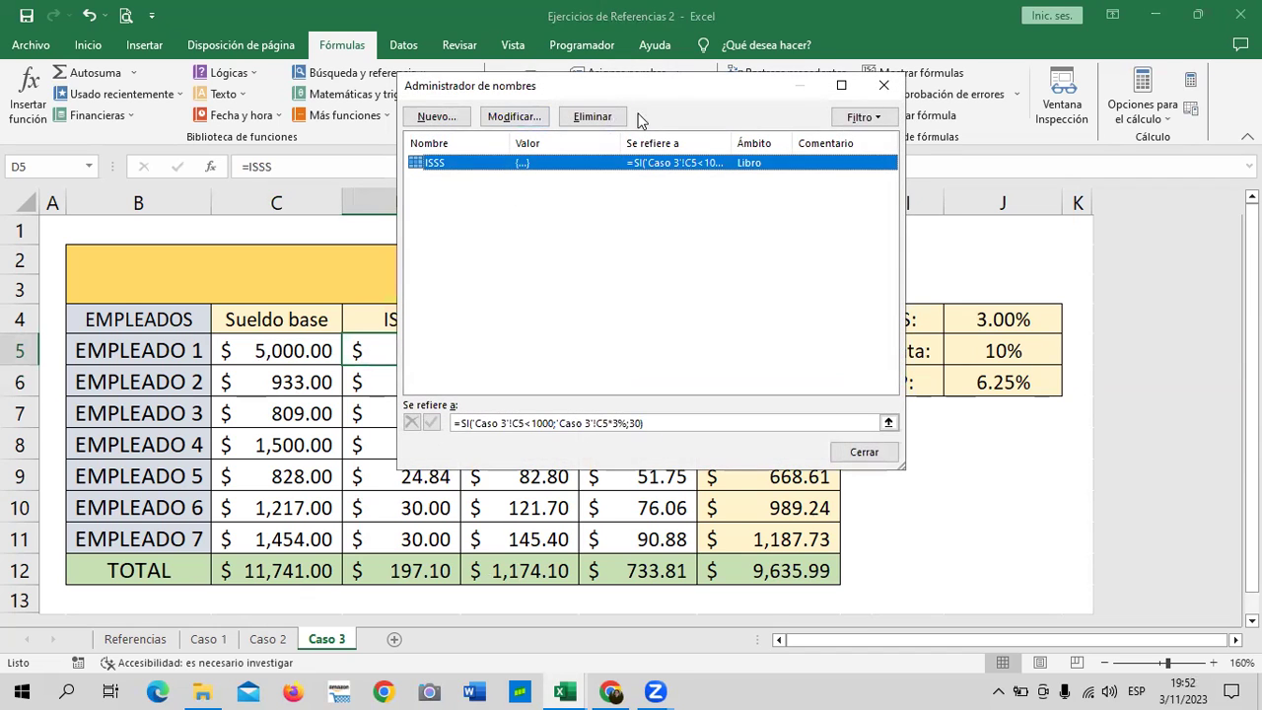
click(883, 84)
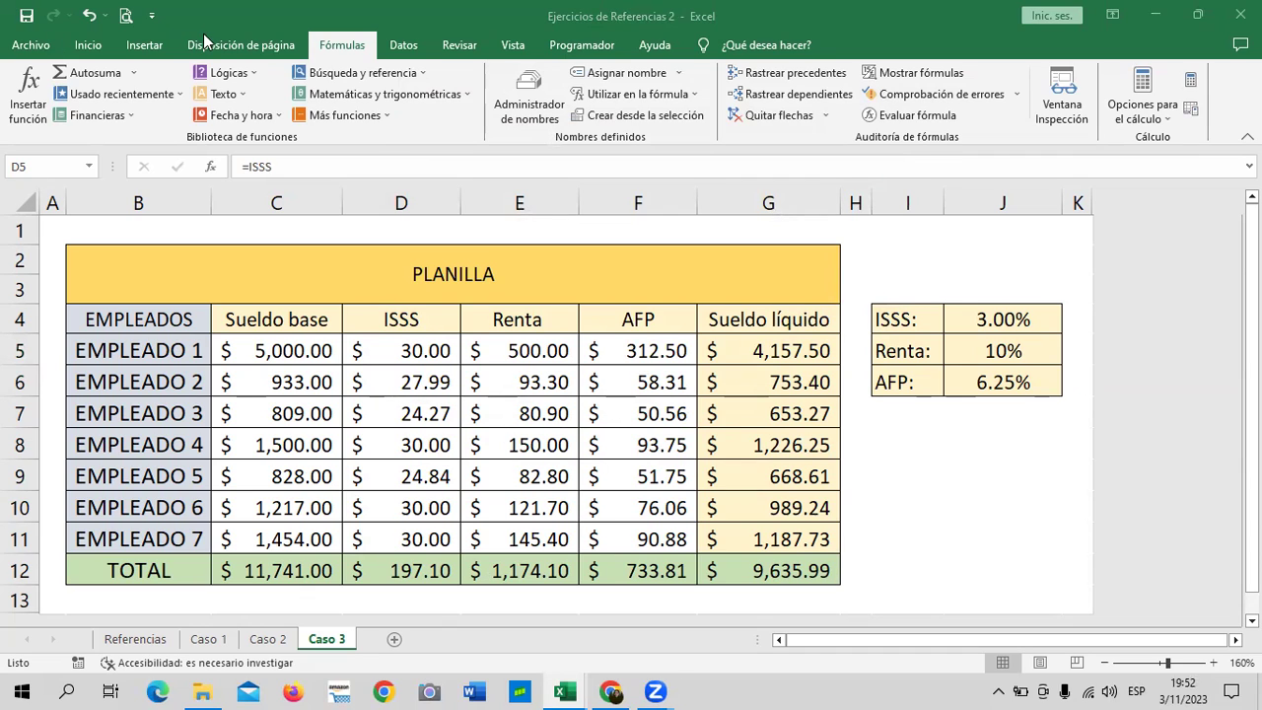
click(315, 350)
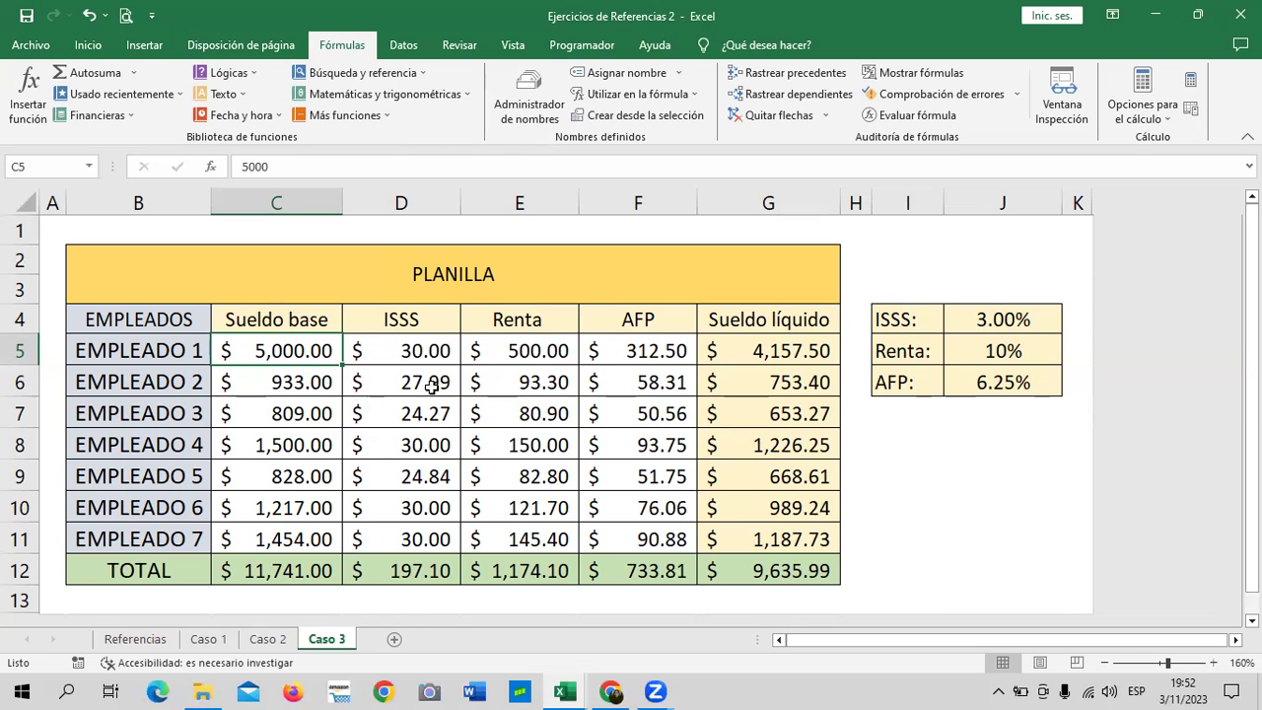
click(419, 352)
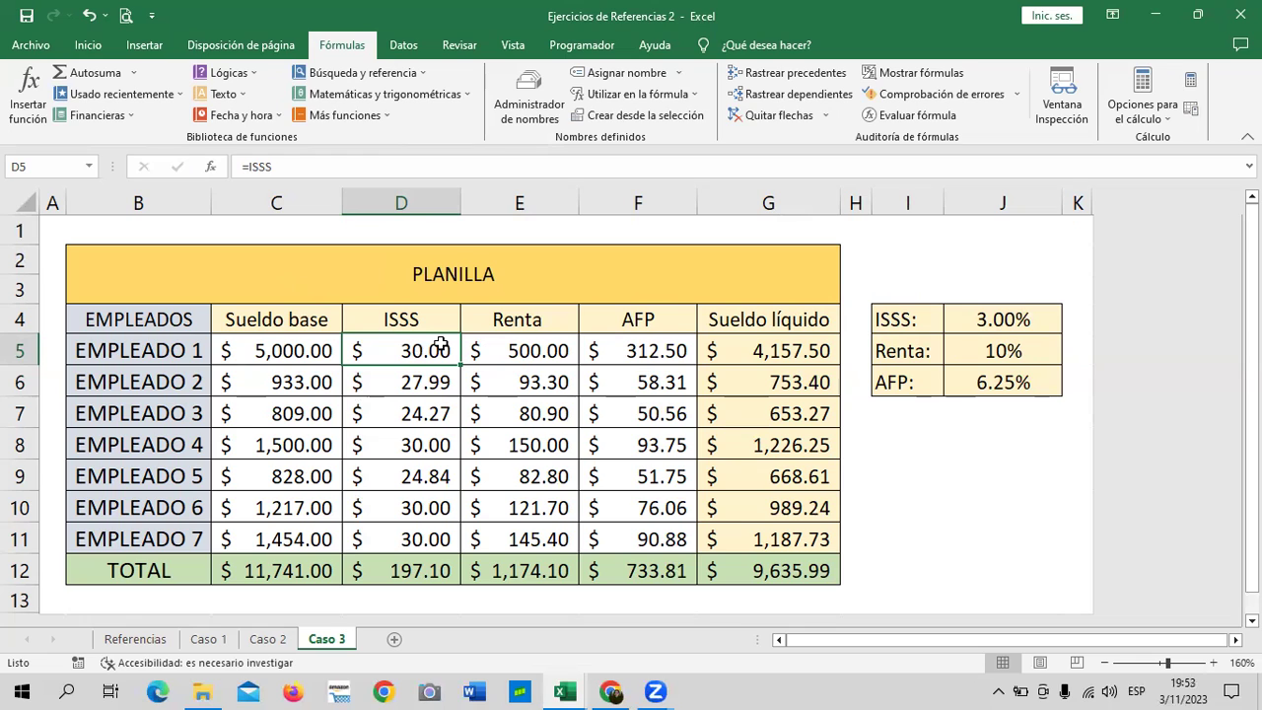
click(400, 375)
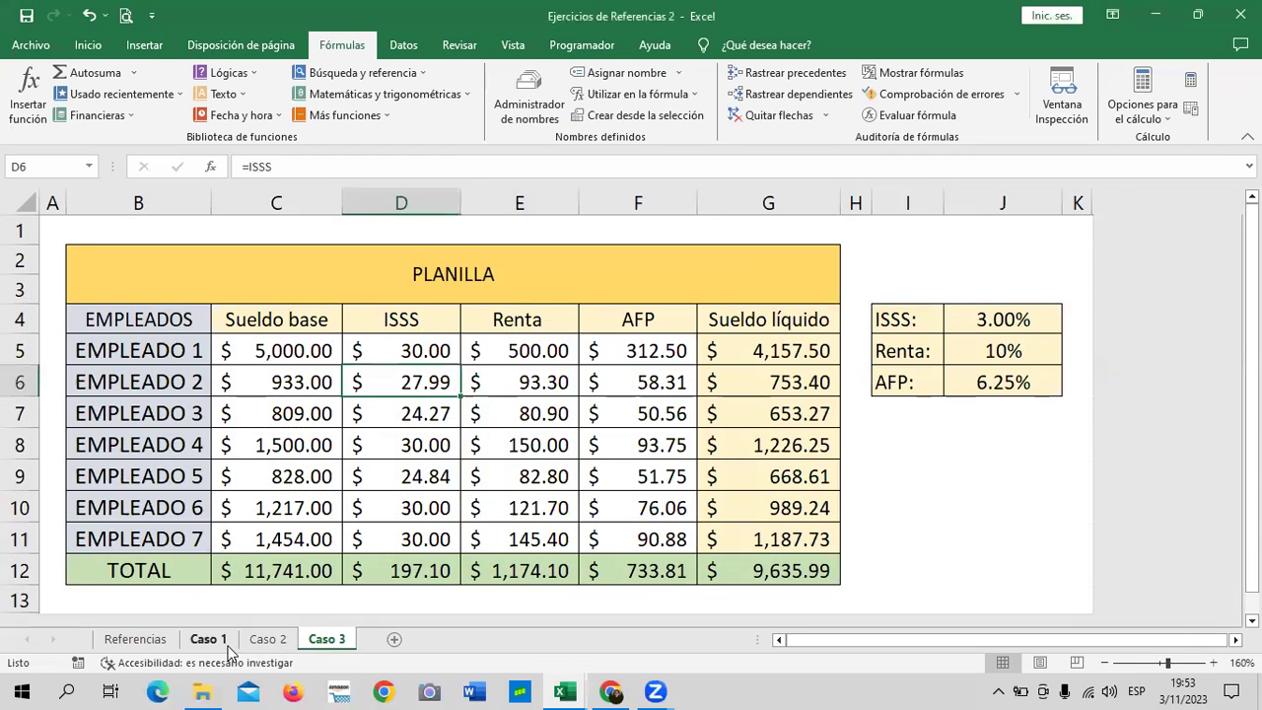
Step: Browse the case sheets and switch to the Caso 1 Cuzco trip-cost sheet
click(228, 647)
click(268, 643)
click(330, 643)
click(209, 641)
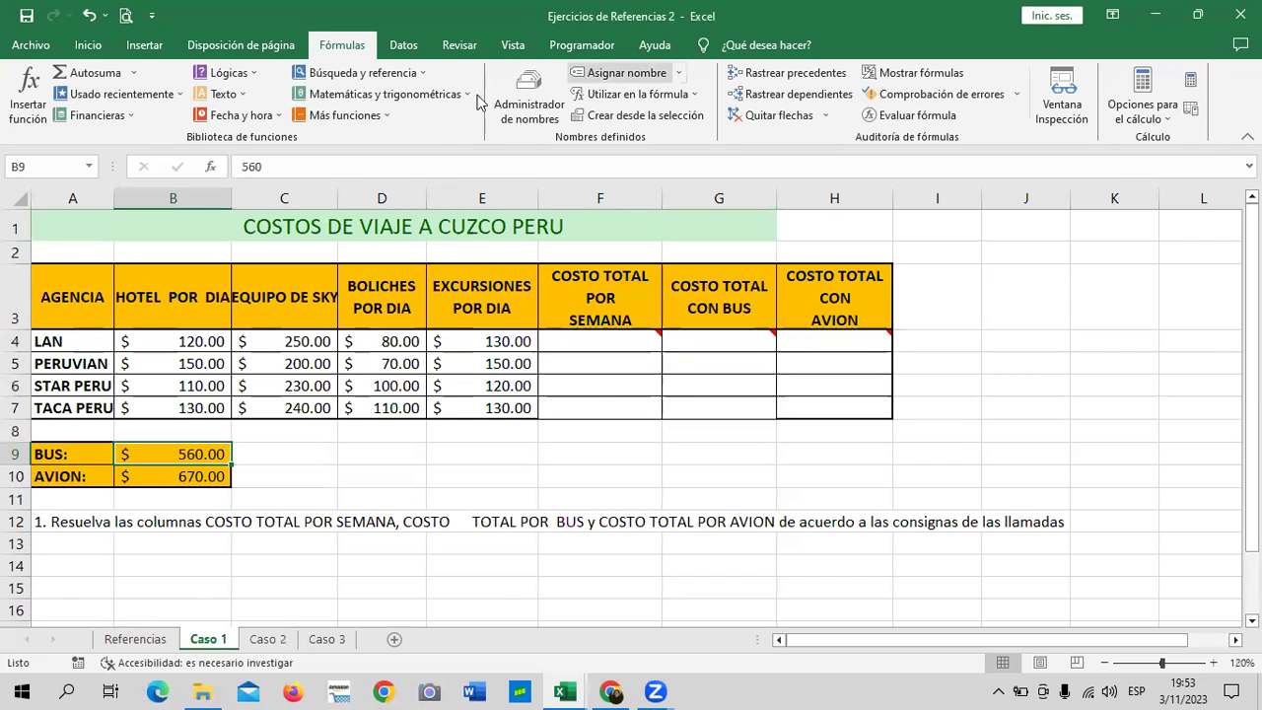
scroll(679, 457, down, 3)
scroll(679, 457, up, 3)
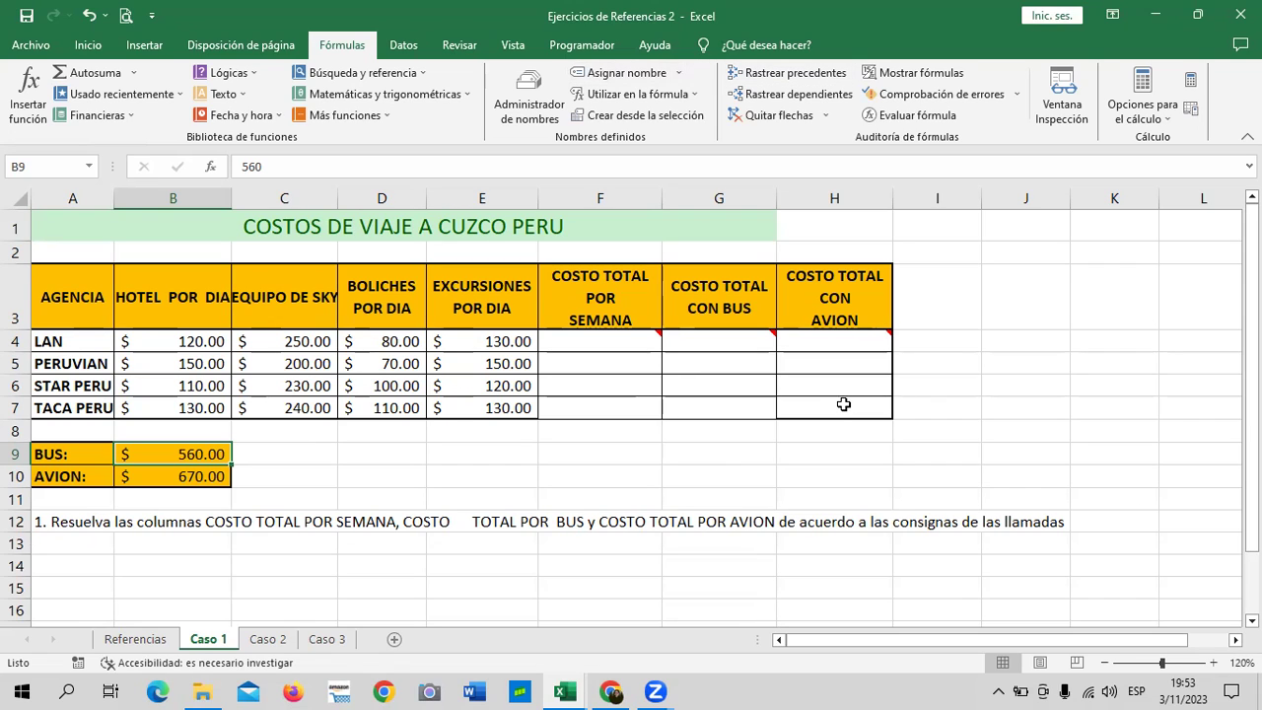
Step: Read the F4:H4 notes and B9:B10 fares, then begin a formula in F4
click(631, 341)
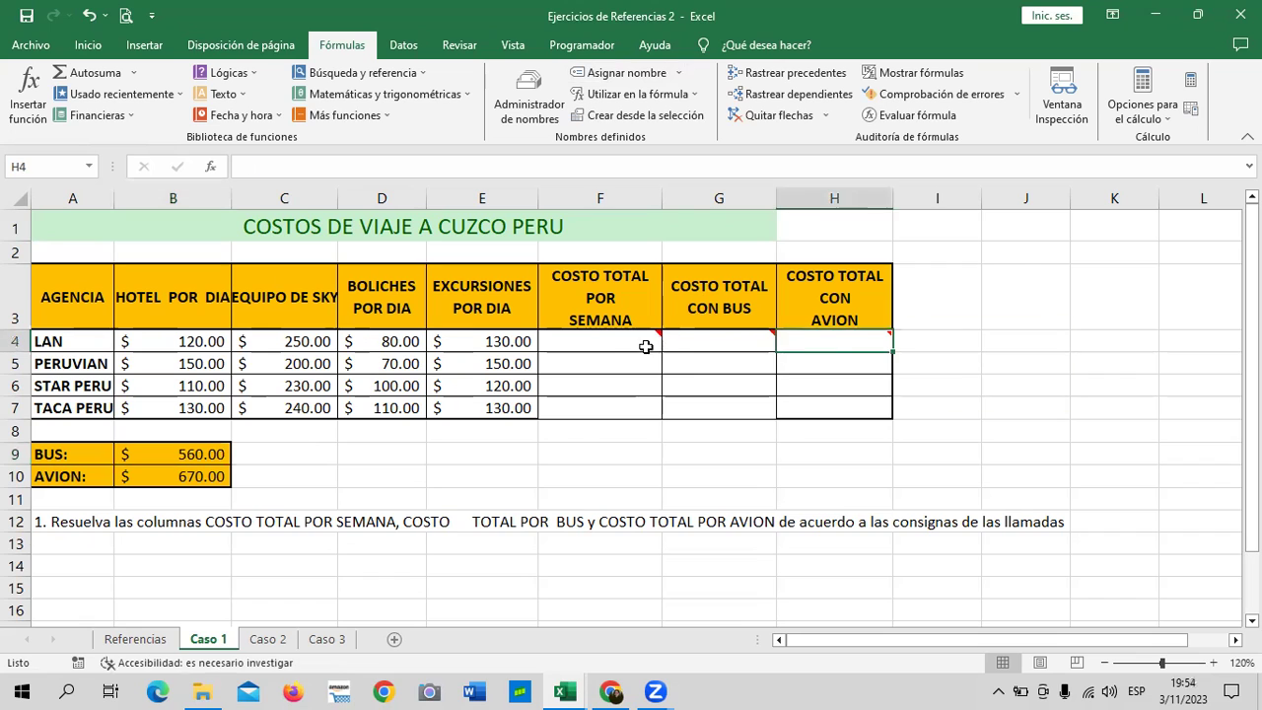
click(725, 340)
click(804, 342)
click(202, 456)
click(199, 479)
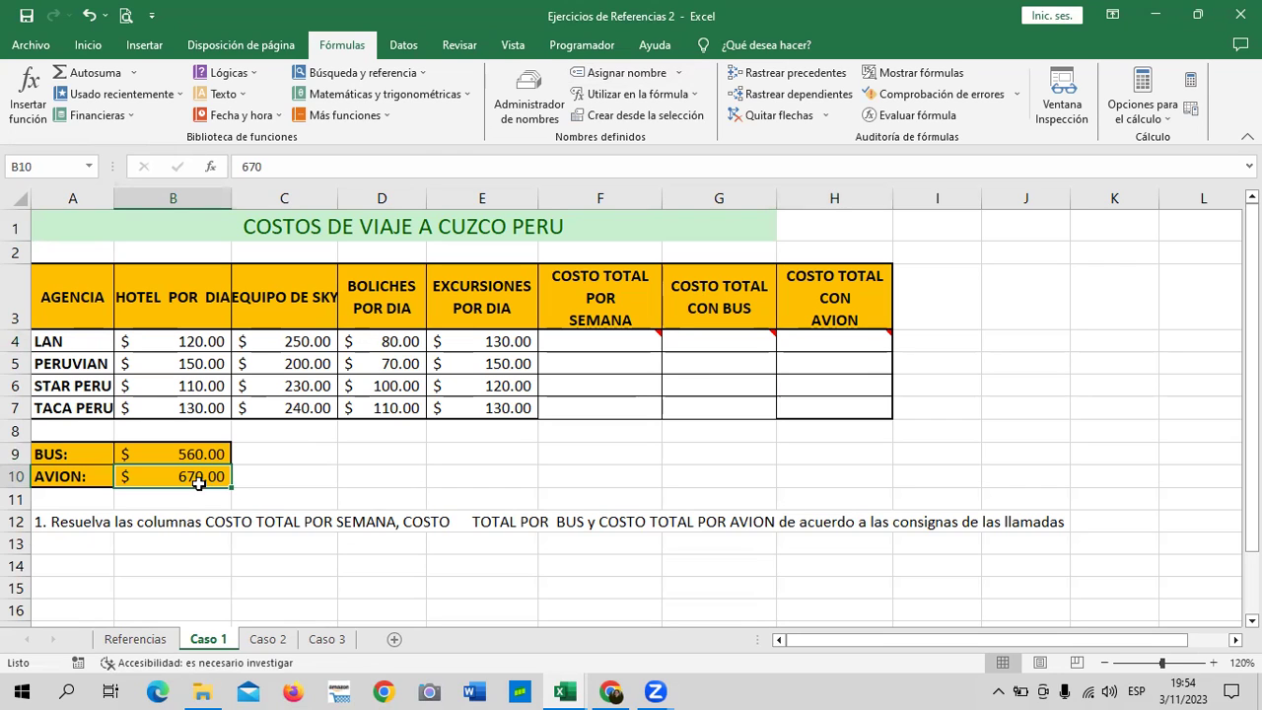
click(83, 522)
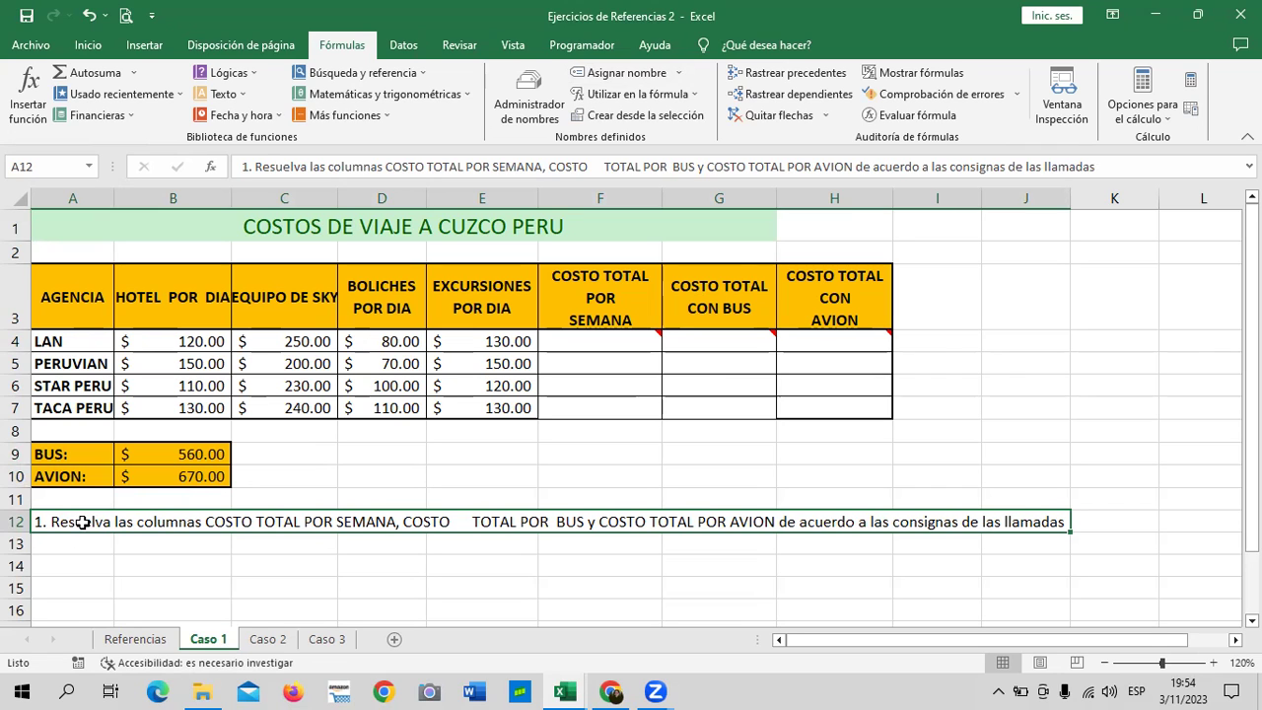
click(816, 343)
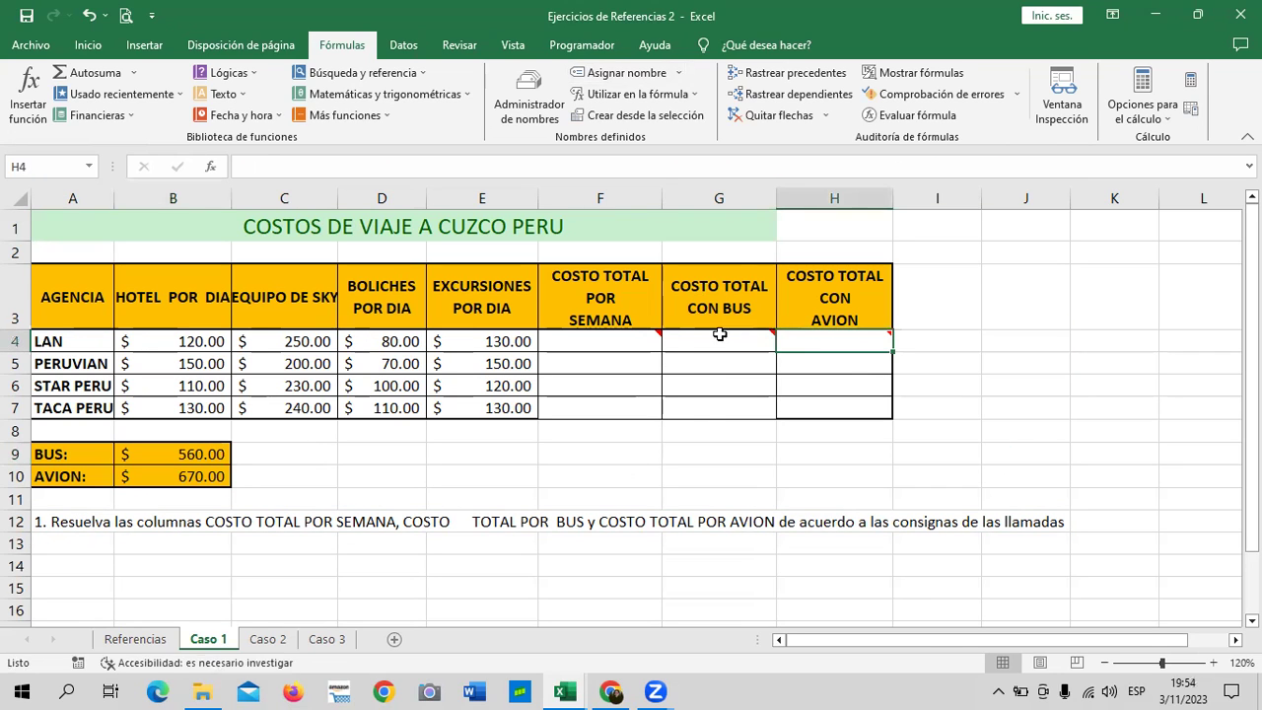
click(715, 335)
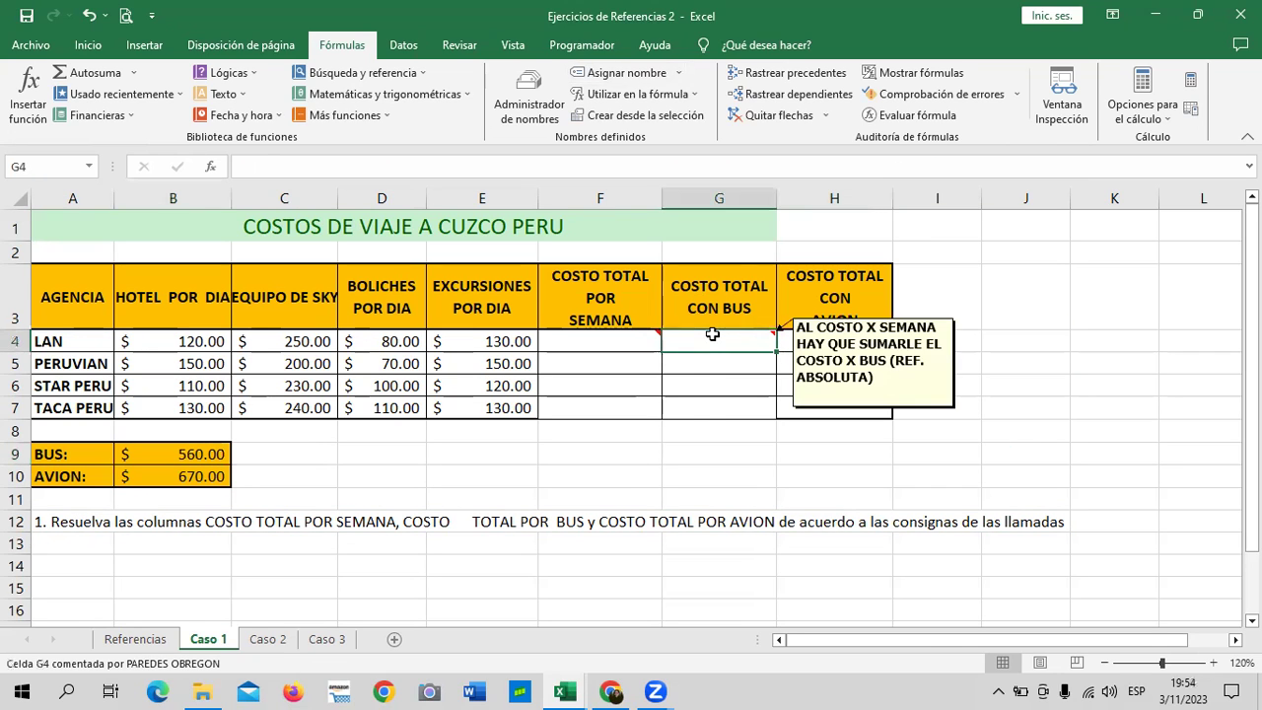
click(647, 341)
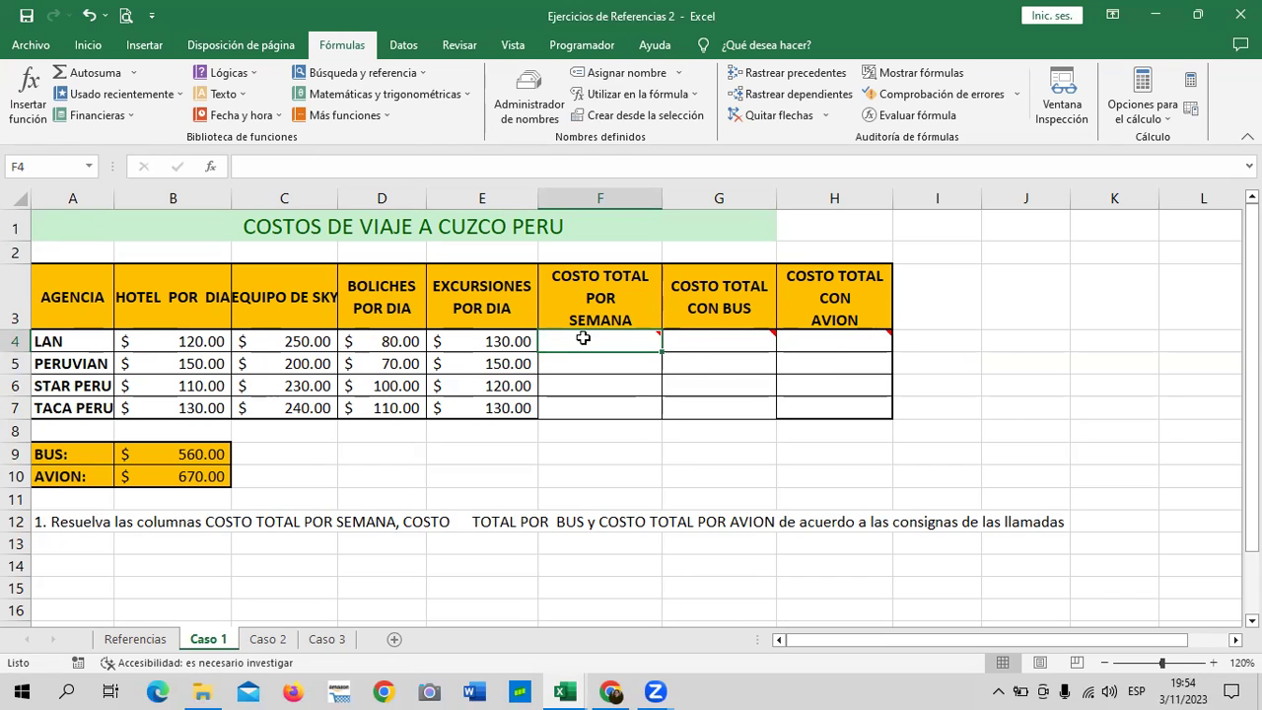
mouse_move(567, 340)
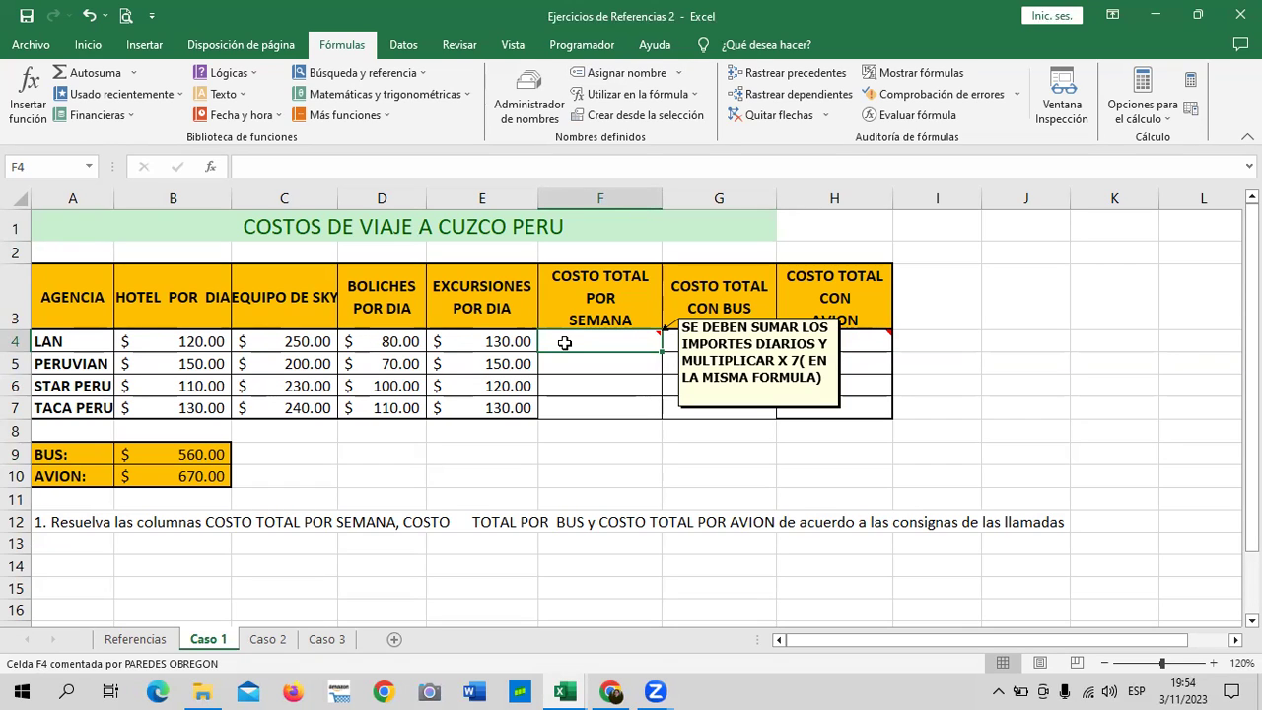
text(=)
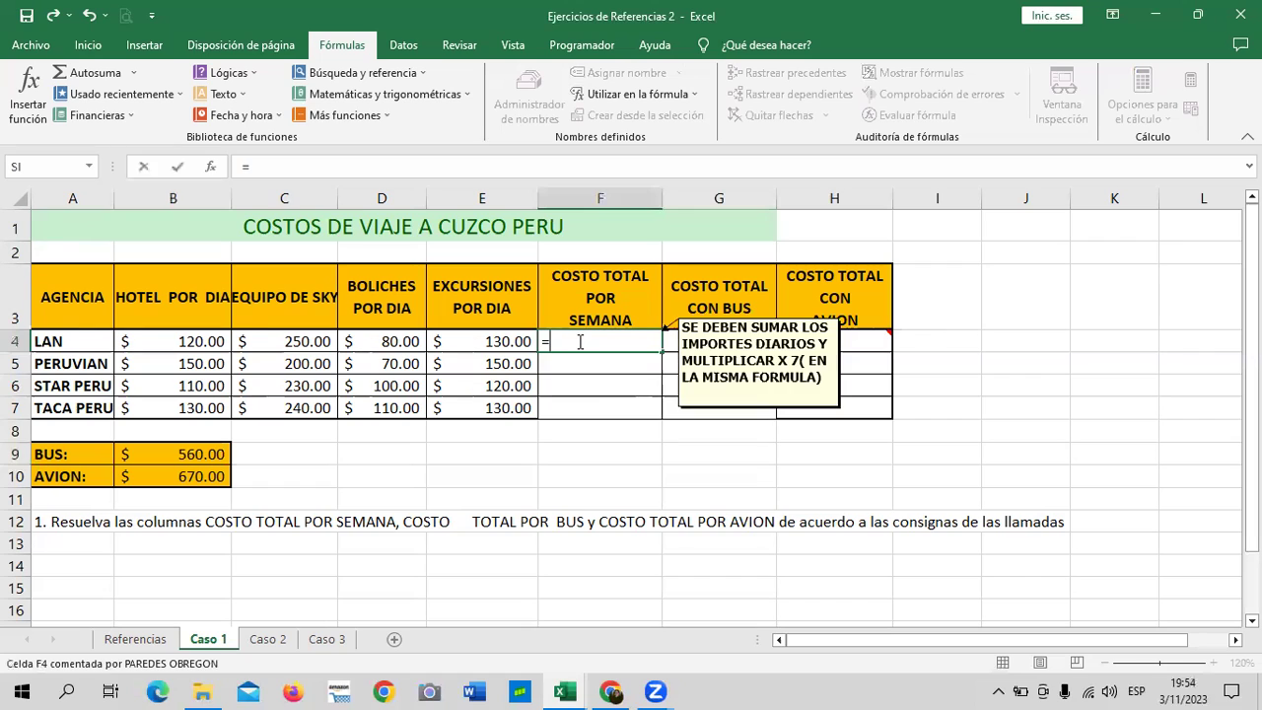
Step: Enter =SUMA(B4:E4)*7 in F4 for LAN's weekly total cost
text(()
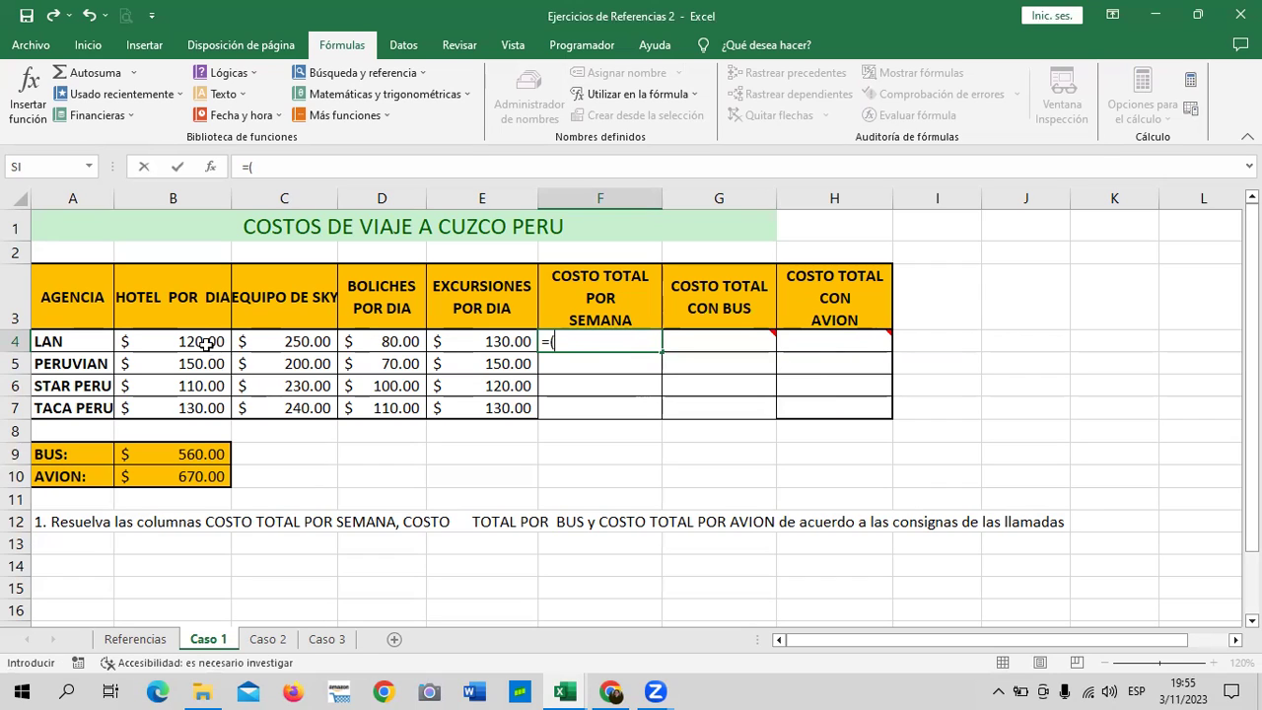
drag(203, 341, 308, 342)
key(BackSpace)
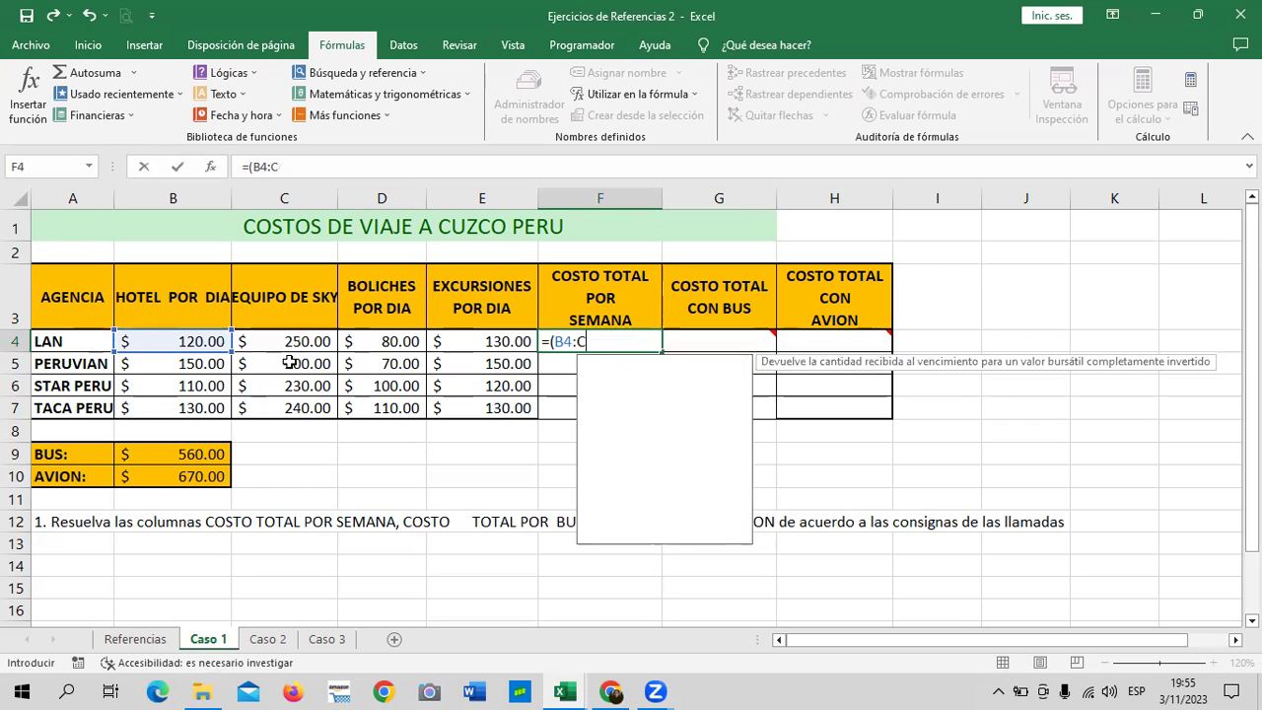
key(BackSpace)
key(BackSpace)
key(BackSpace)
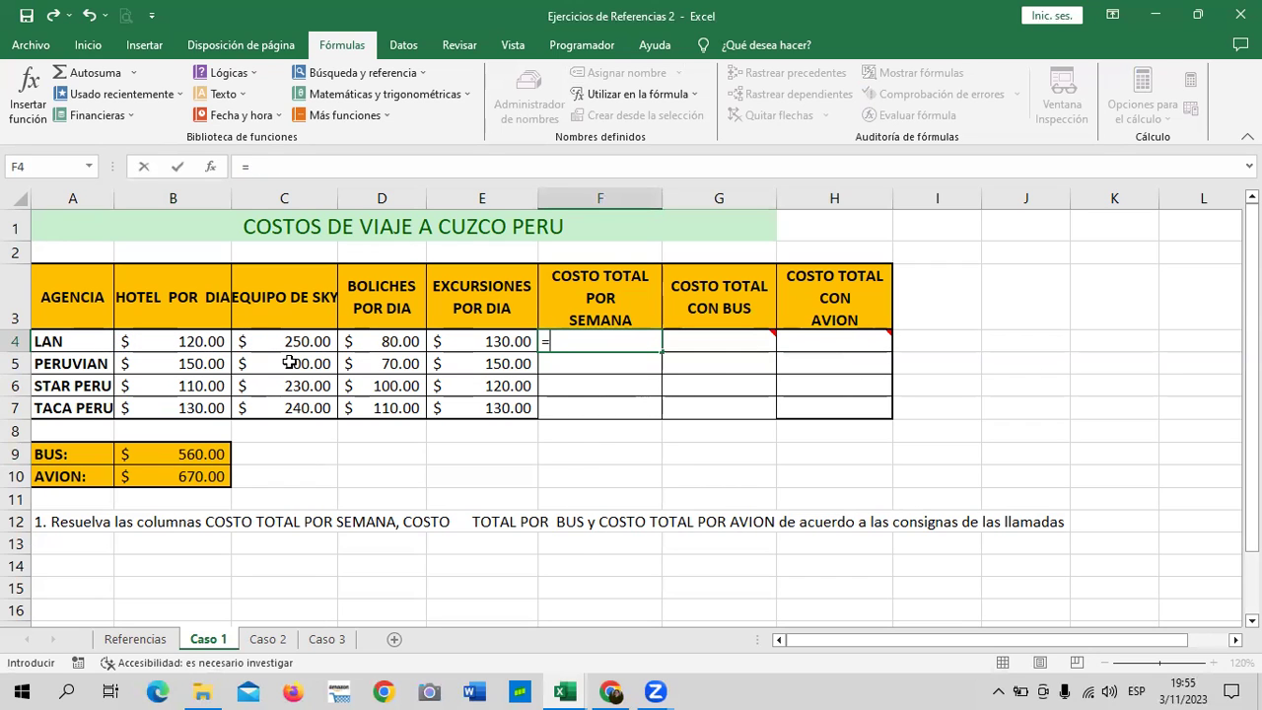
text(SUMA)
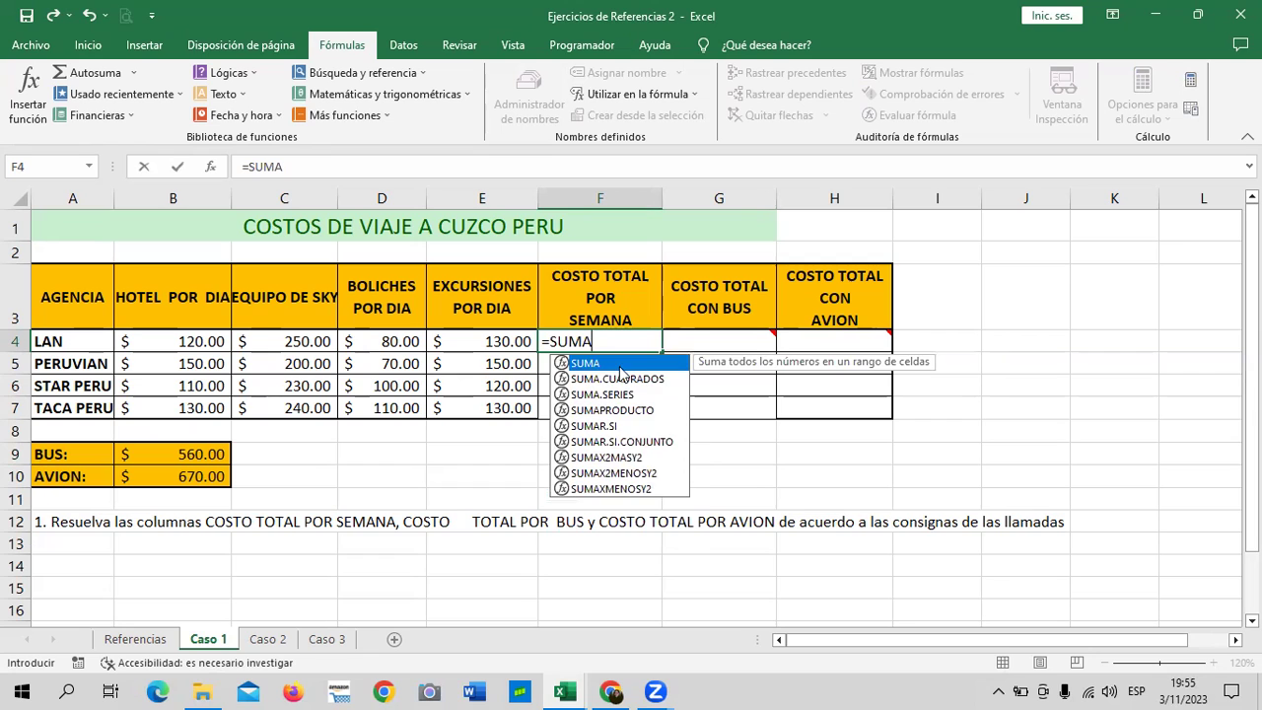
double_click(616, 365)
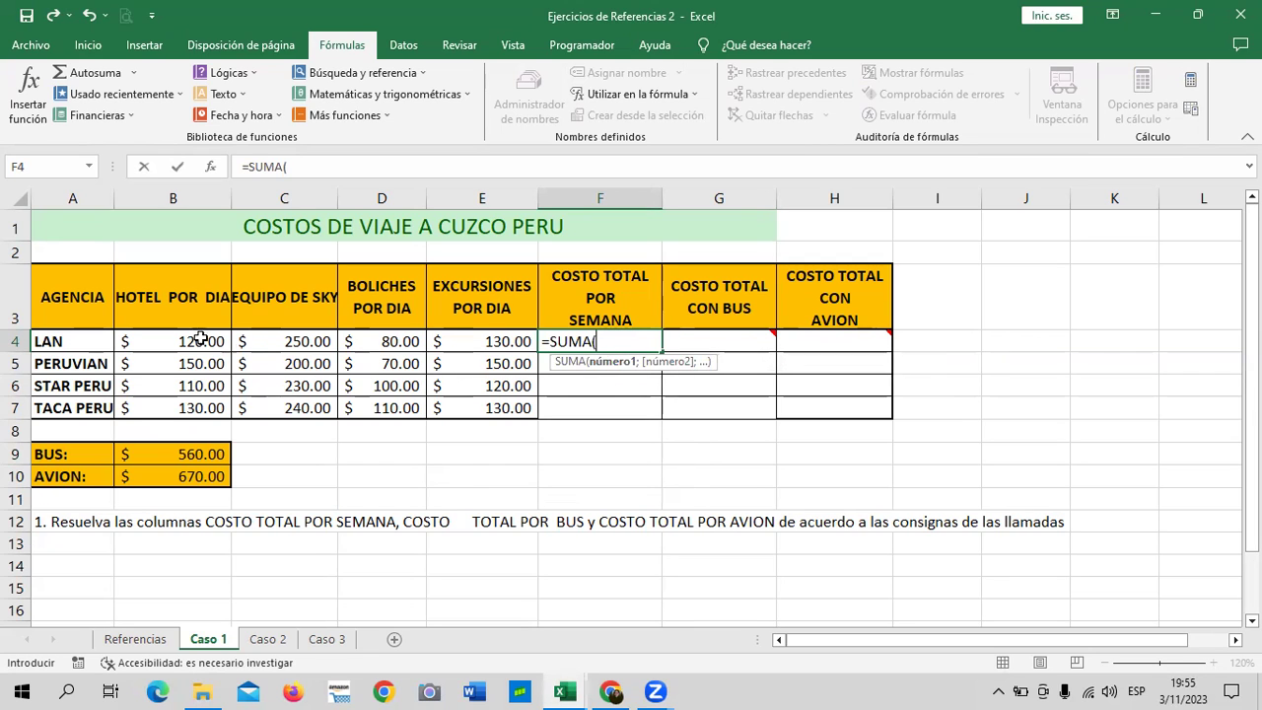
drag(197, 341, 468, 348)
text())
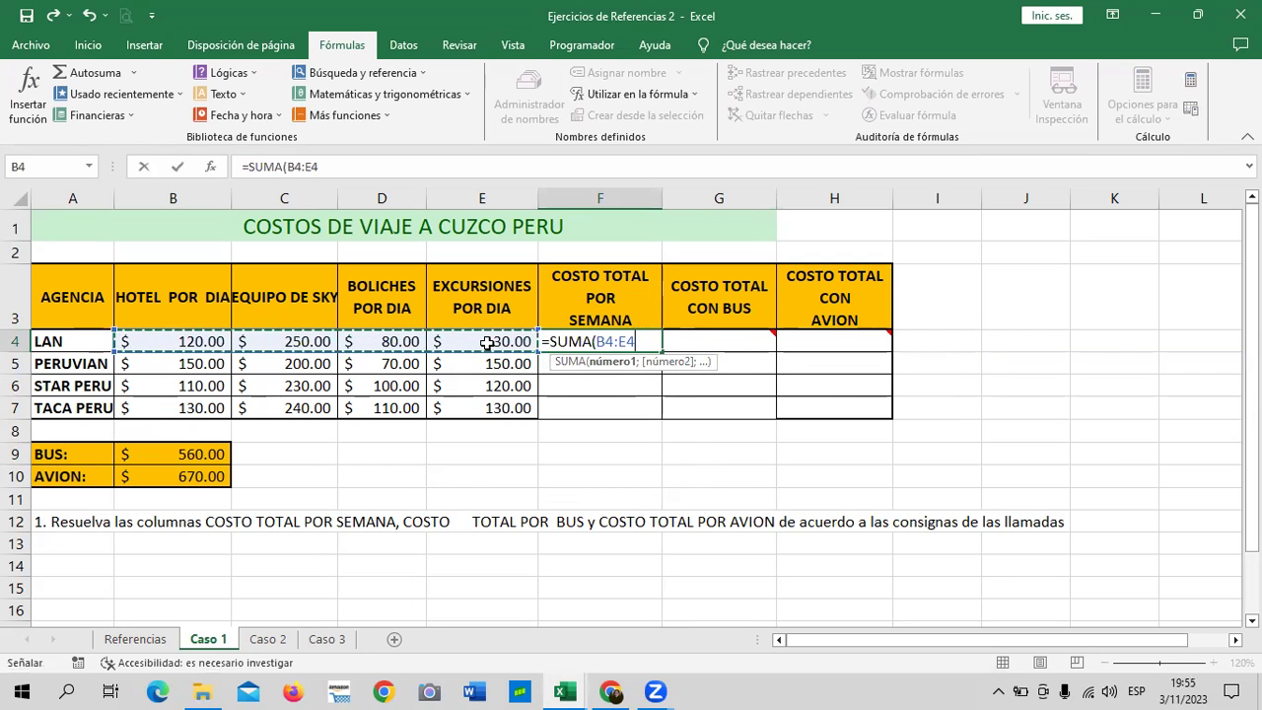
text(*7)
key(Return)
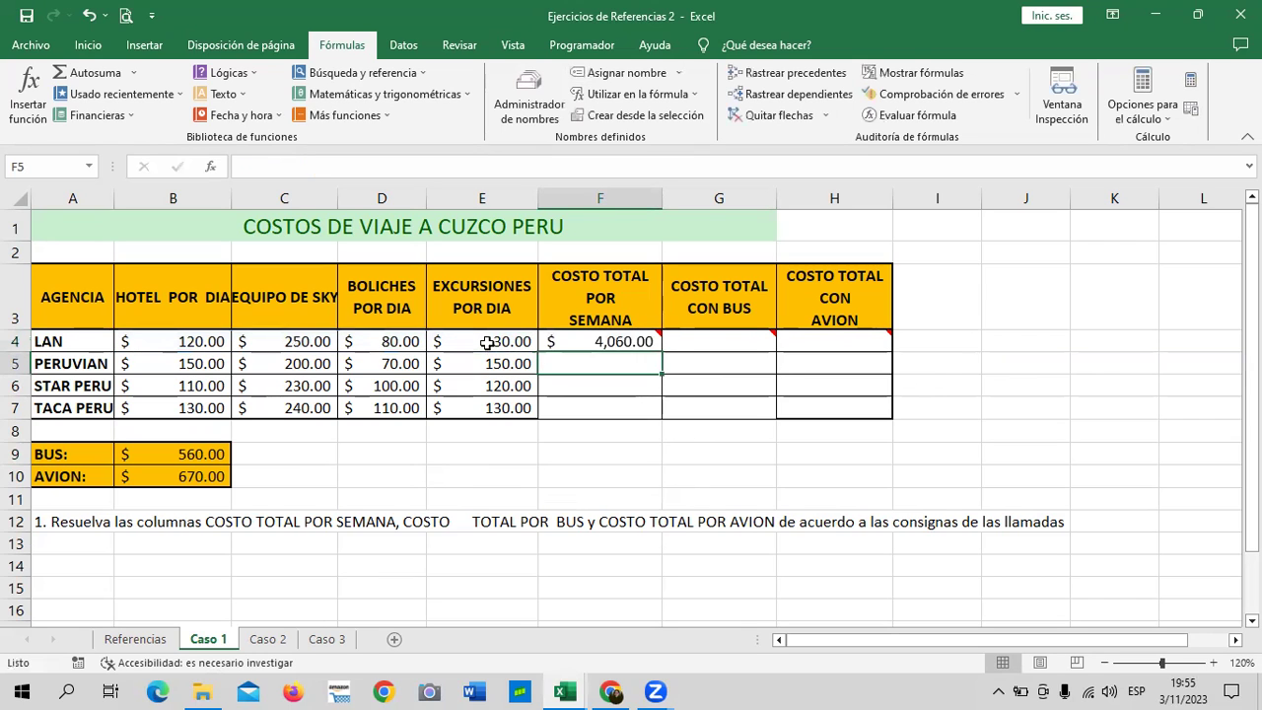
Step: Fill the weekly cost formula down to F7: 4,060, 3,990, 3,920 and 4,270
click(610, 341)
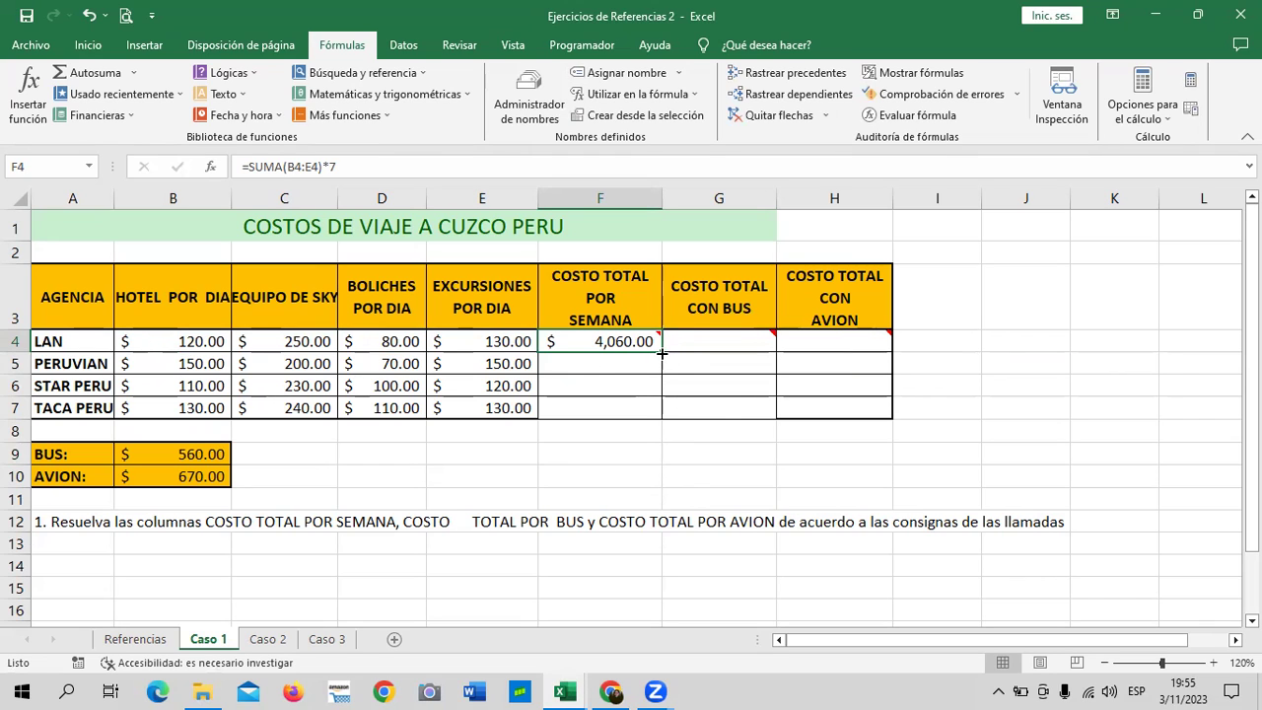
drag(666, 386, 663, 417)
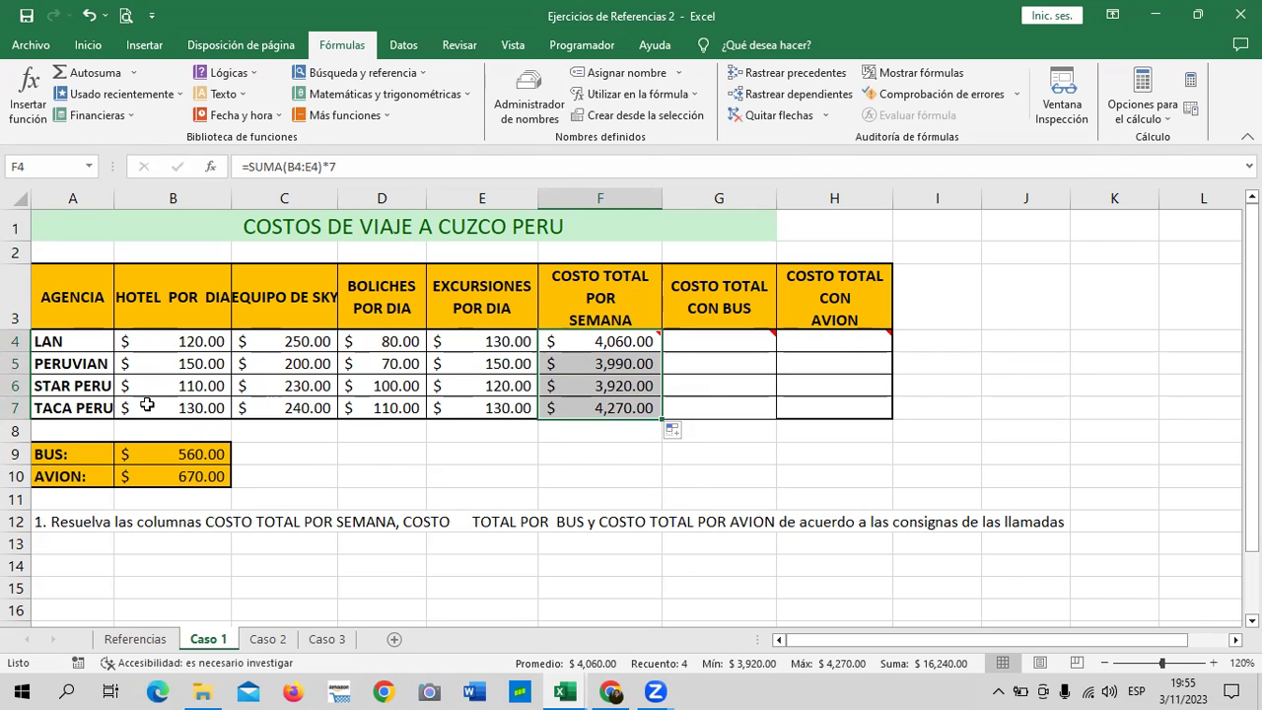
click(682, 408)
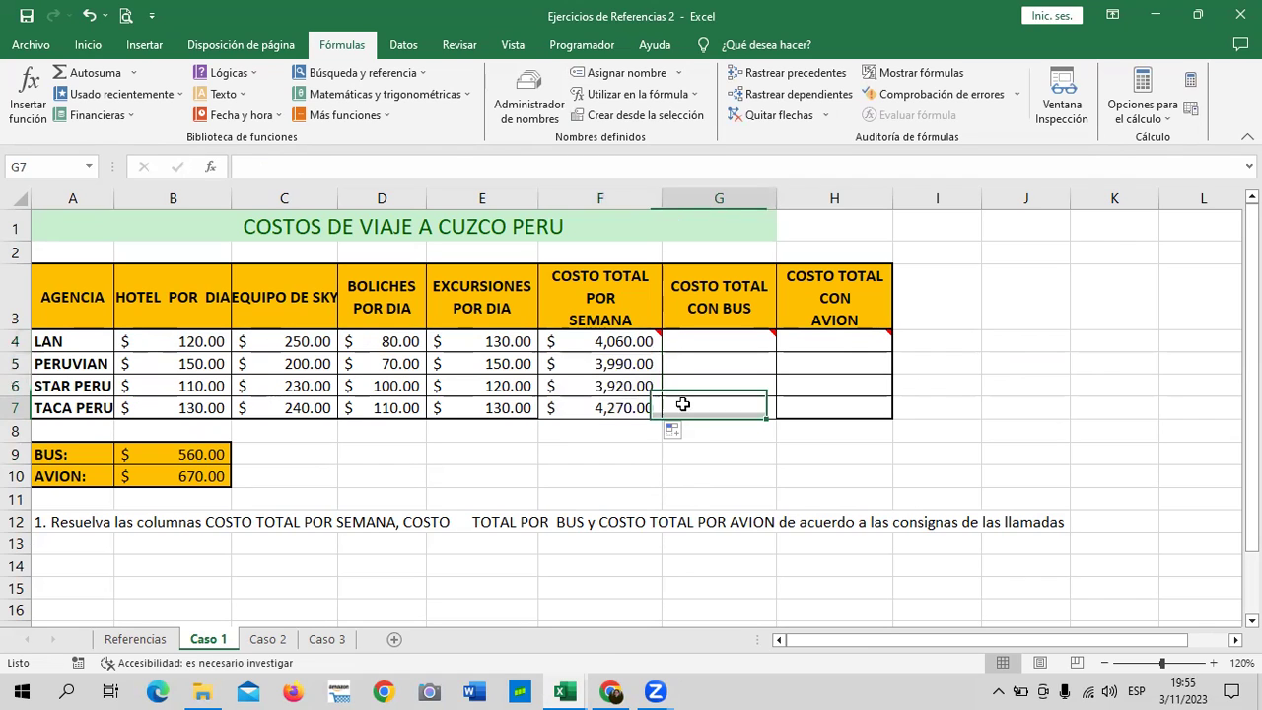
click(588, 342)
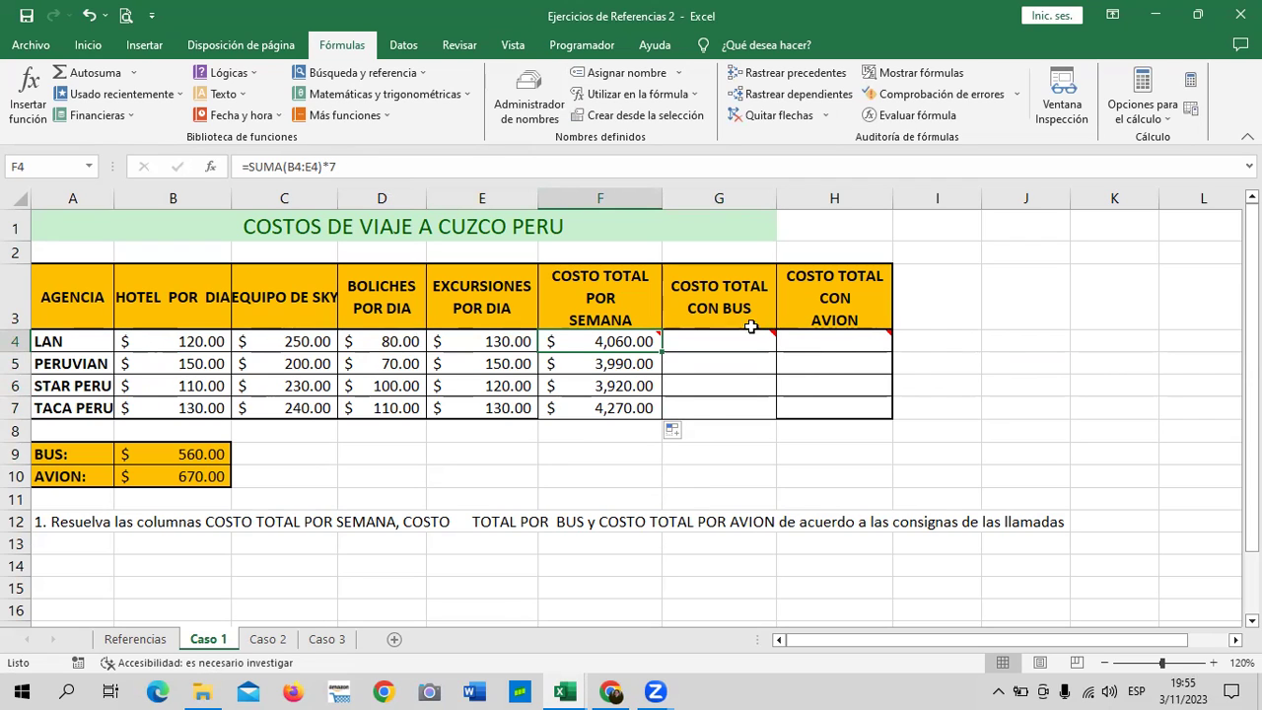
Step: Enter =F4+B9 in G4 for LAN's bus total of 4,620
mouse_move(750, 334)
click(742, 340)
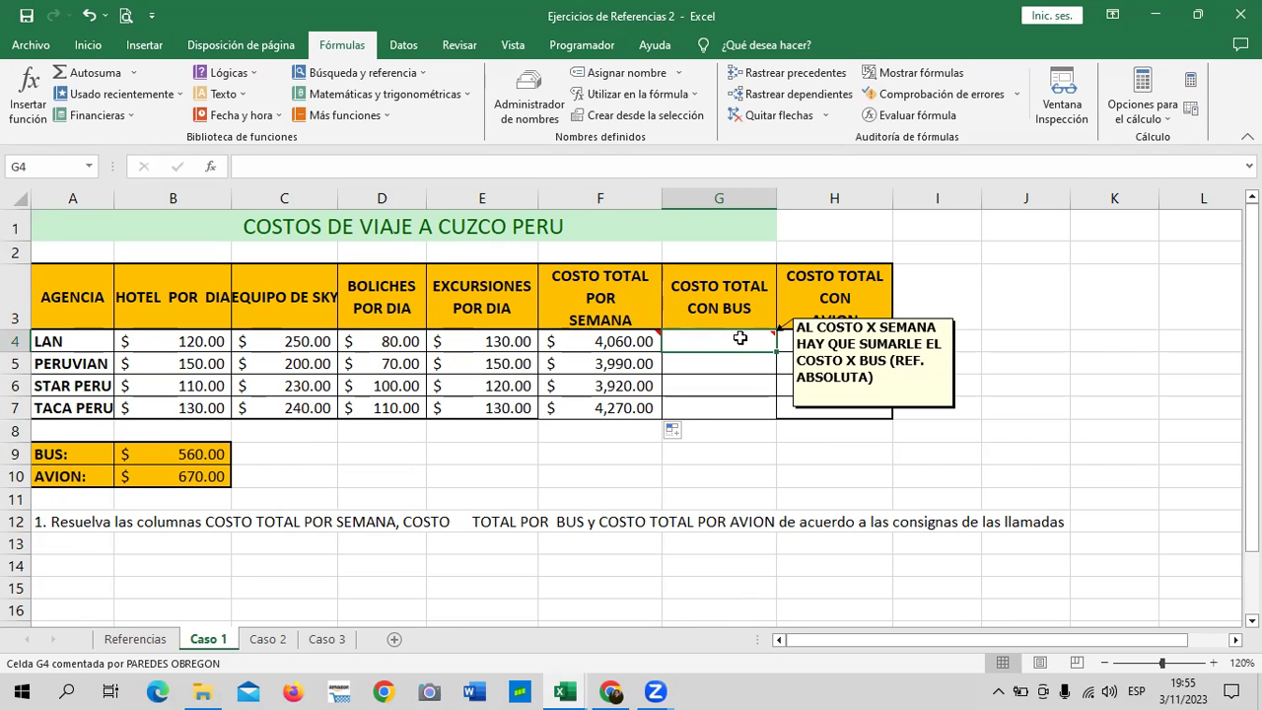
text(=)
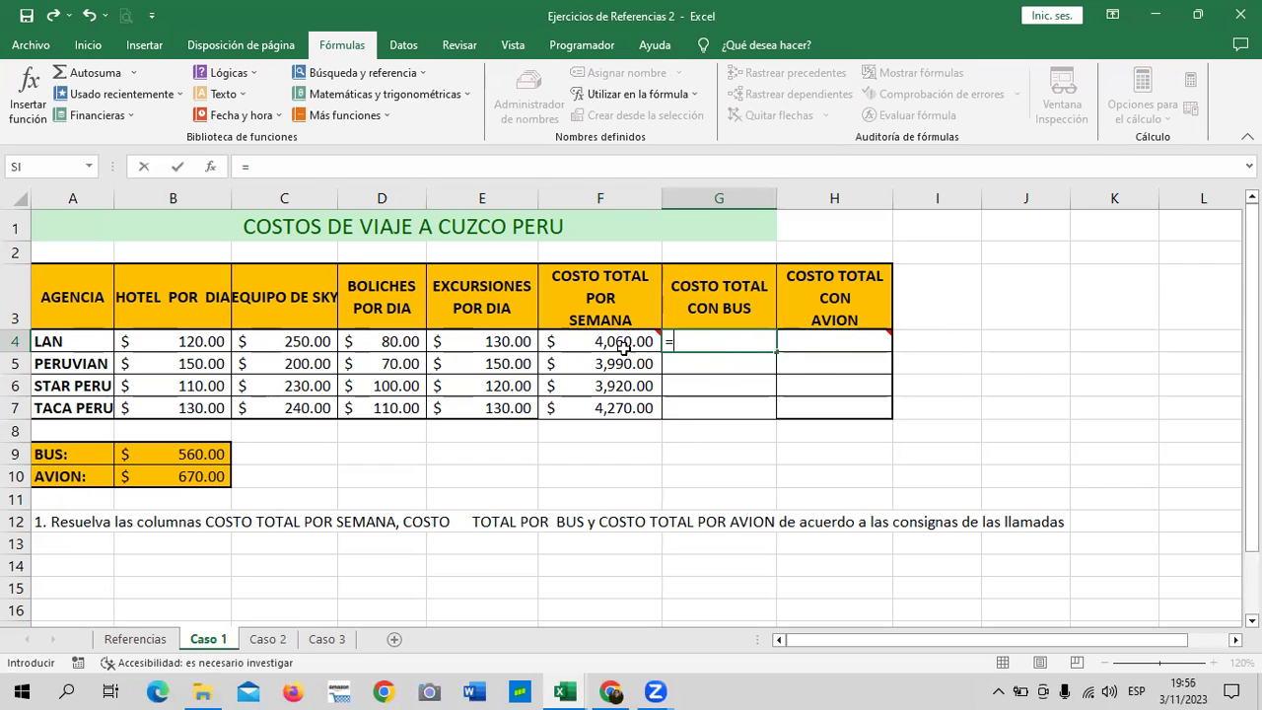
click(618, 342)
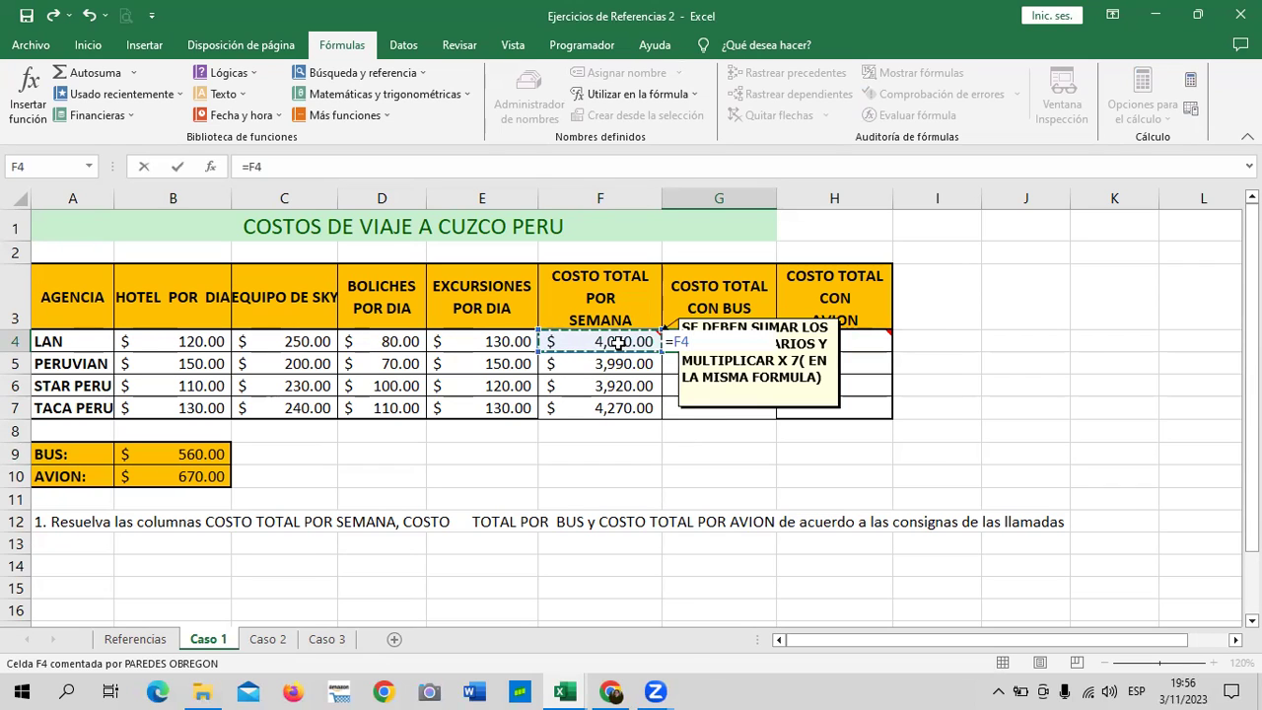
text(+)
click(212, 455)
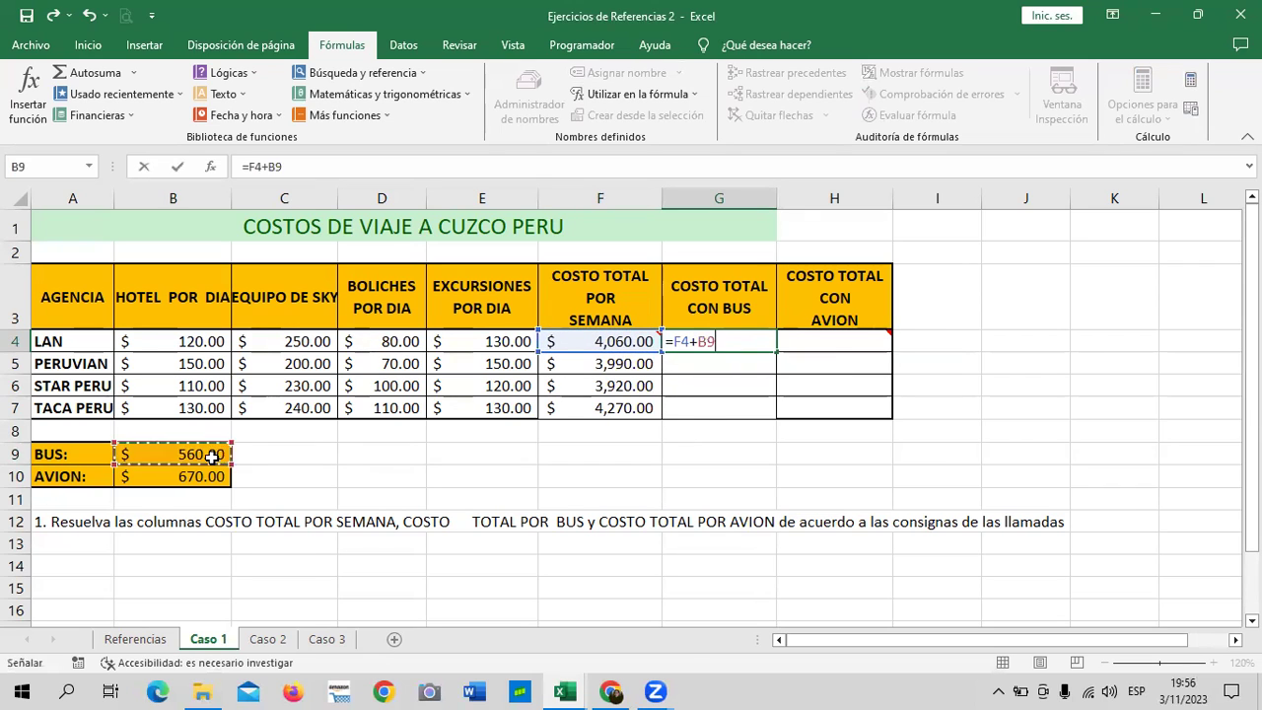
key(Return)
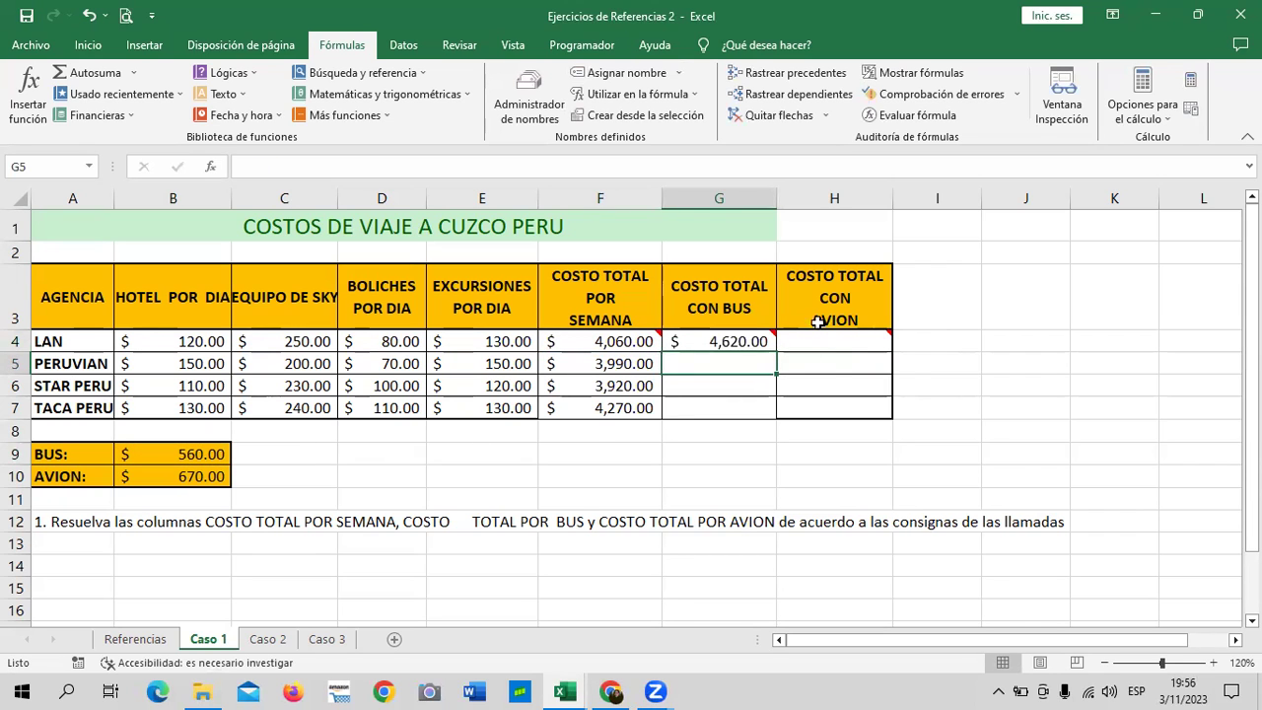
click(734, 342)
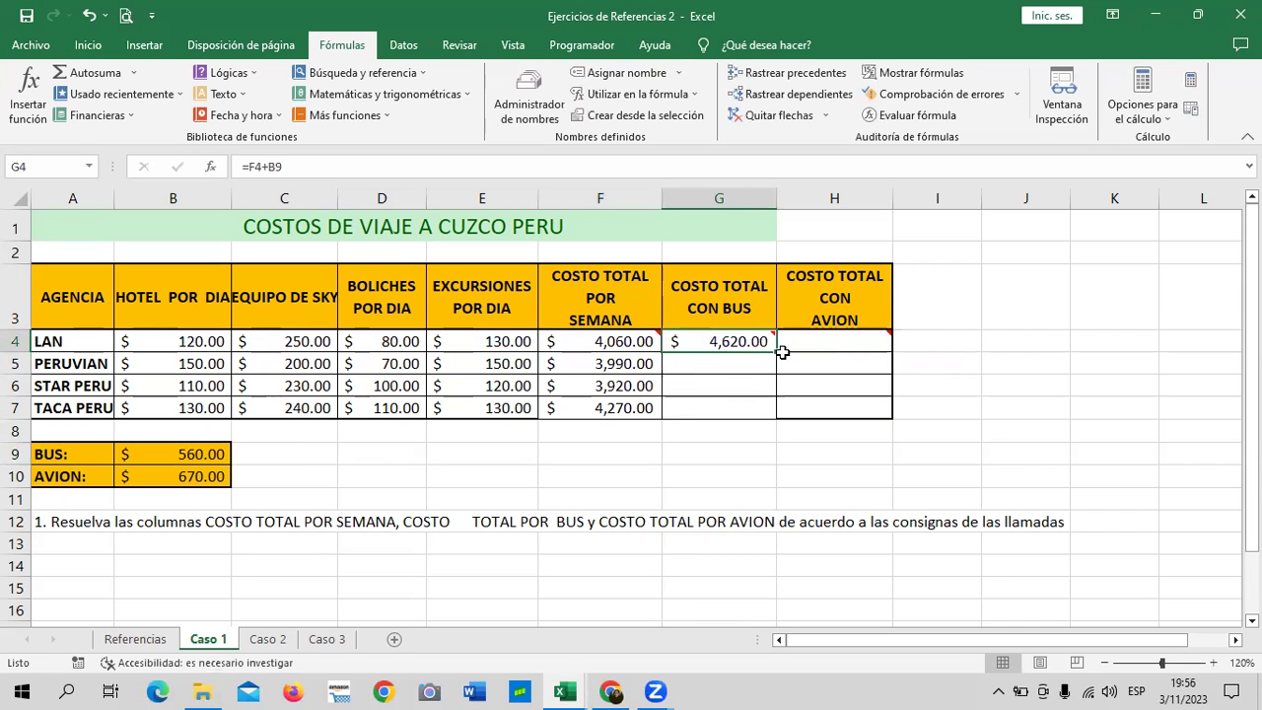
Step: Fill G4's formula down to G7 and see G7 wrongly reads =F7+B12
drag(776, 352, 784, 436)
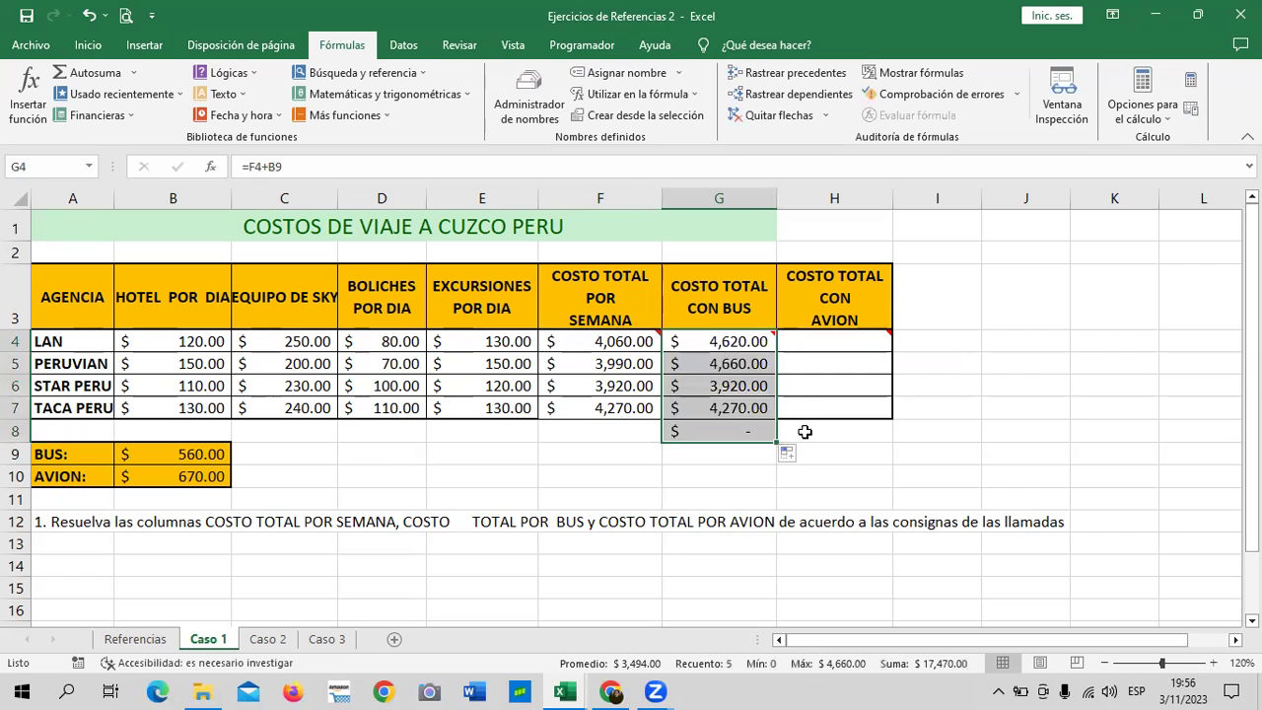
click(789, 451)
click(737, 449)
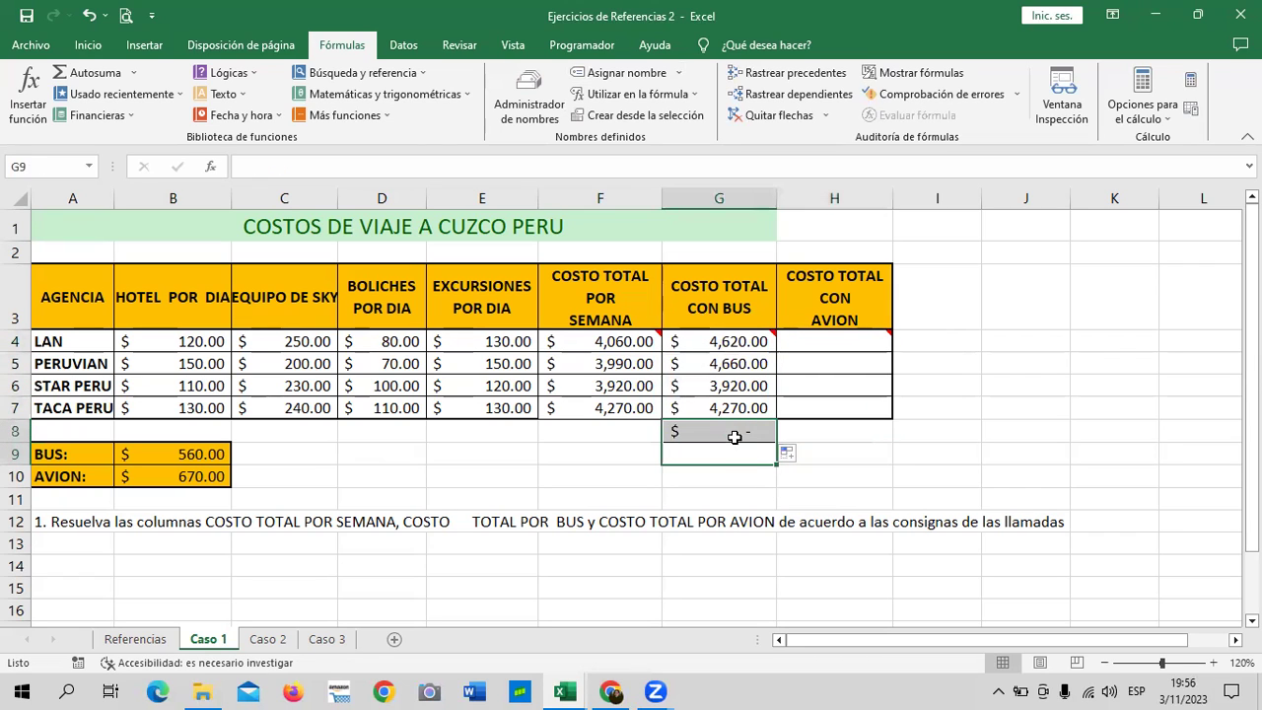
click(90, 14)
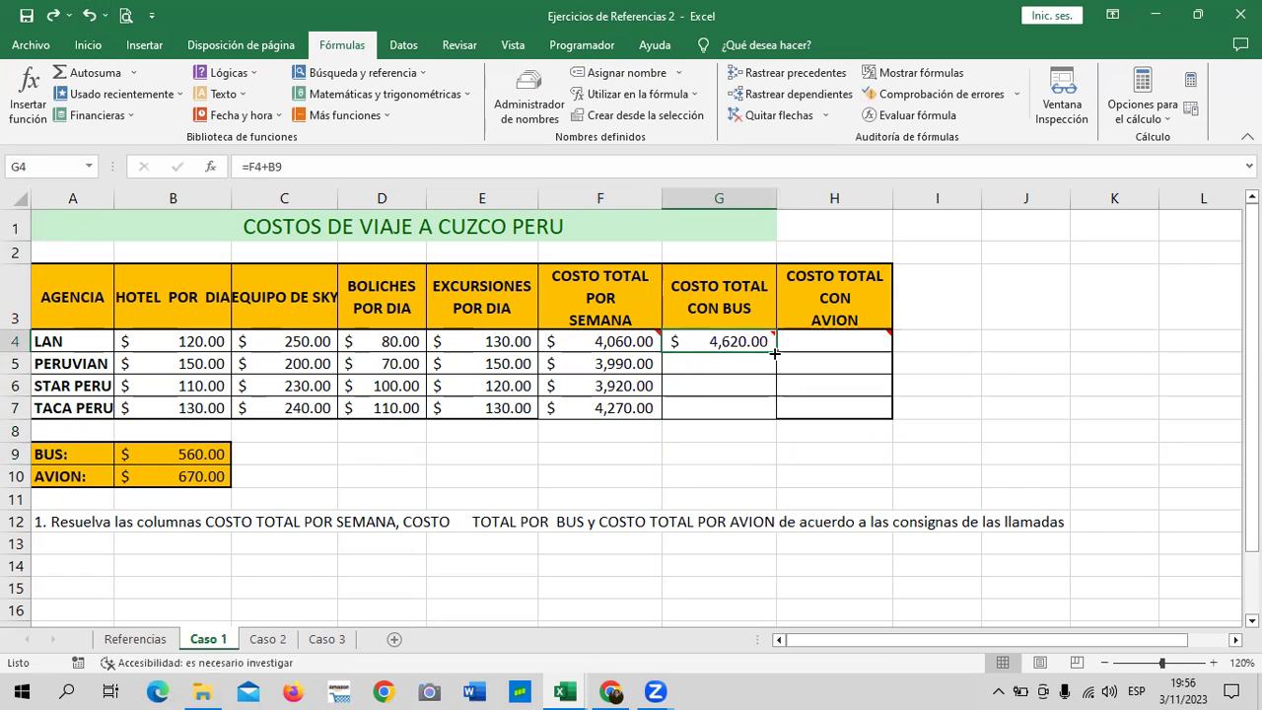
drag(776, 352, 781, 411)
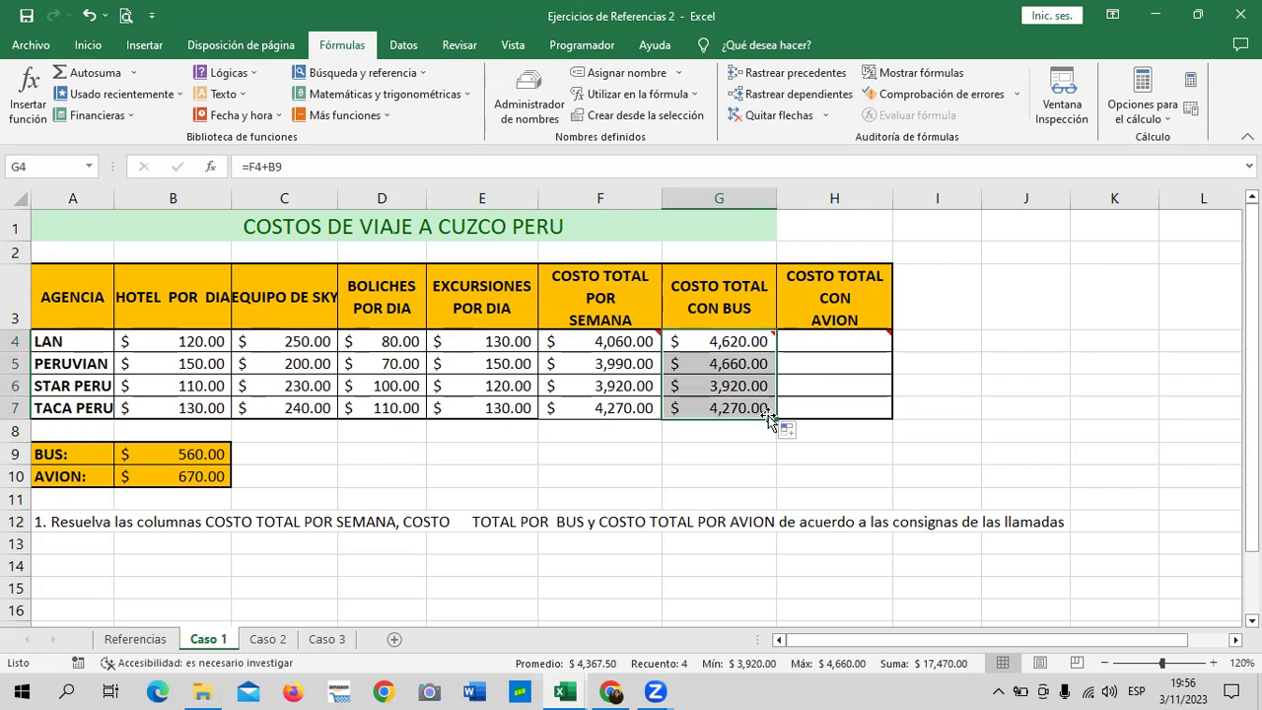
click(750, 409)
click(410, 165)
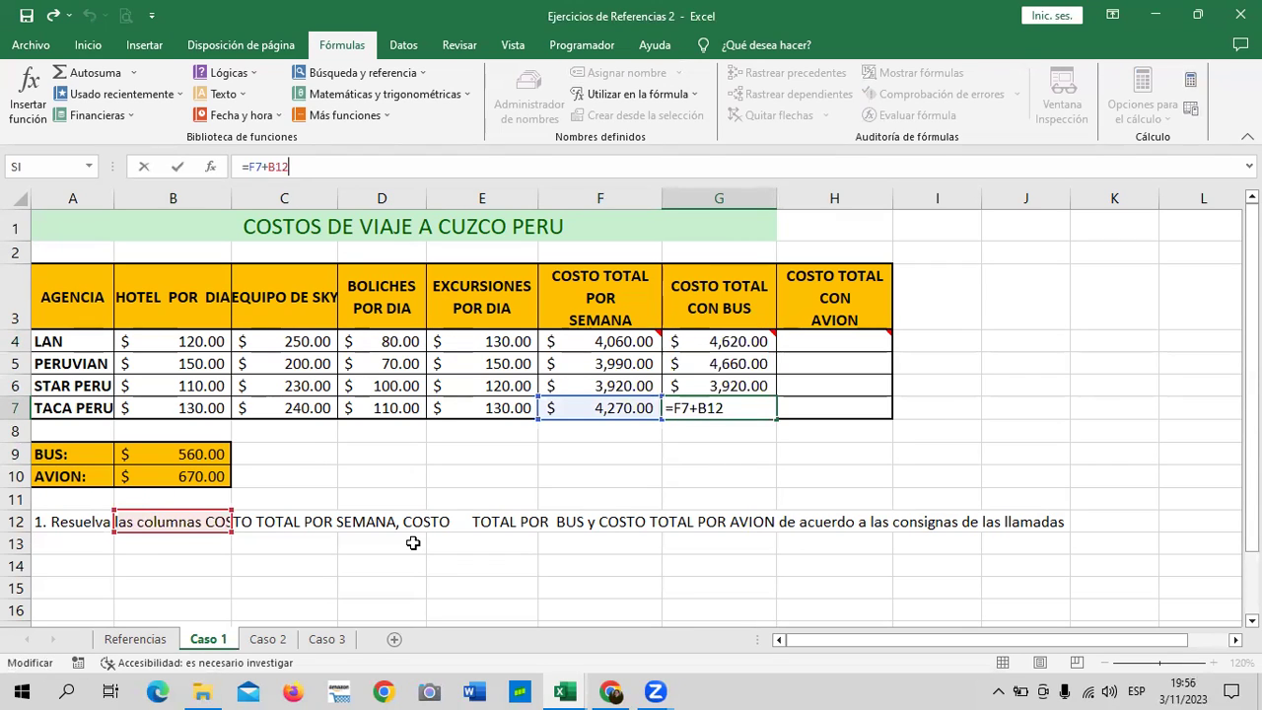
key(Return)
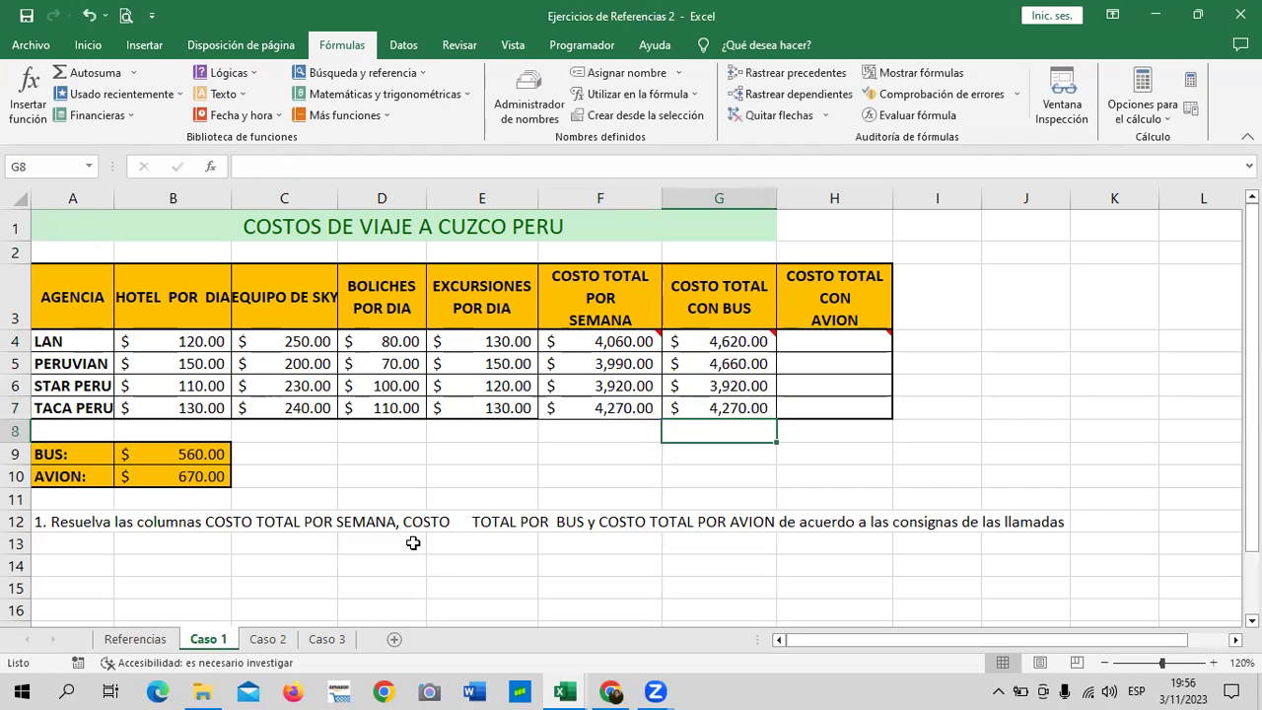
Step: Clear the incorrect bus totals from G5:G7
drag(716, 360, 722, 405)
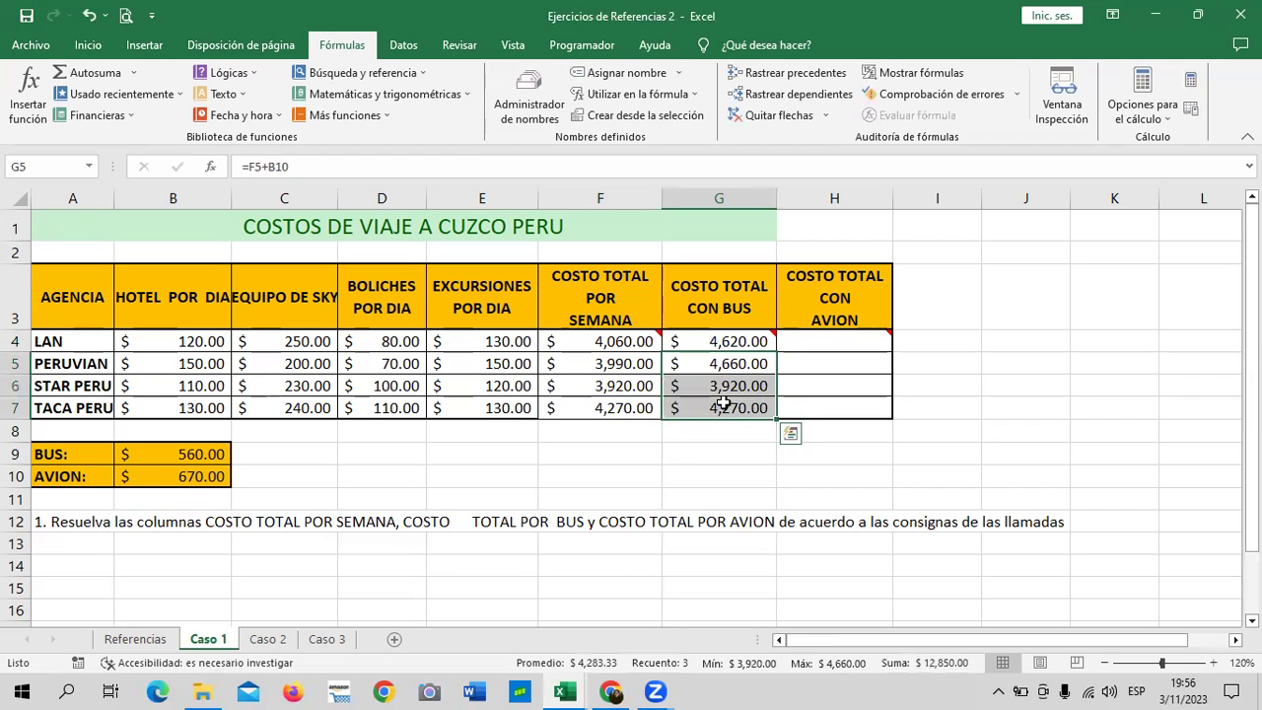
key(Delete)
click(730, 340)
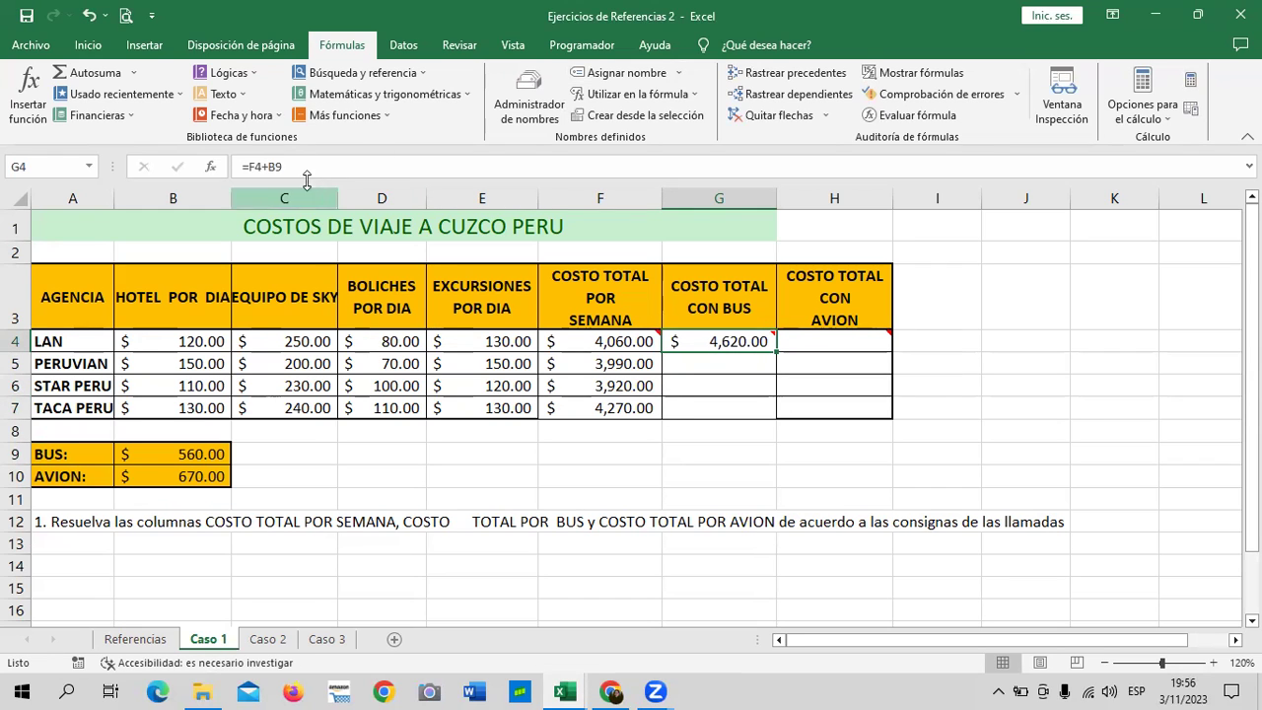
Step: Change G4's formula to =F4+$B$9, locking the bus fare reference
click(267, 167)
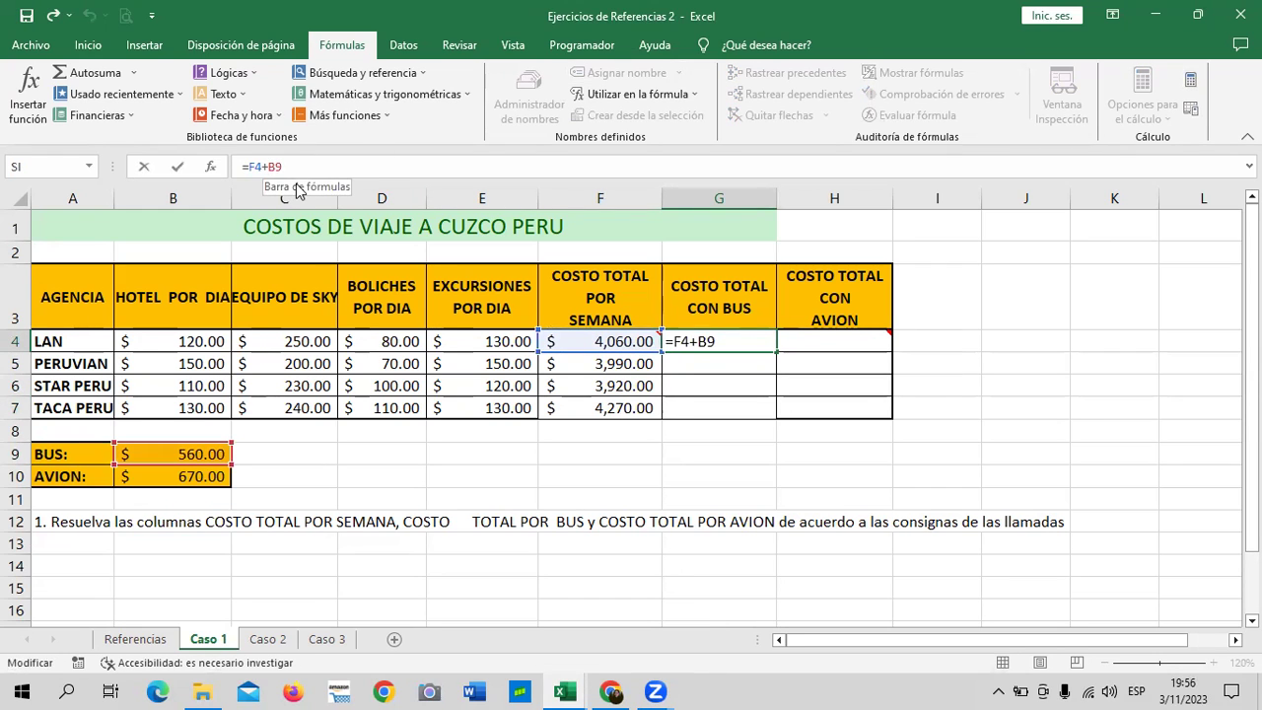
text($)
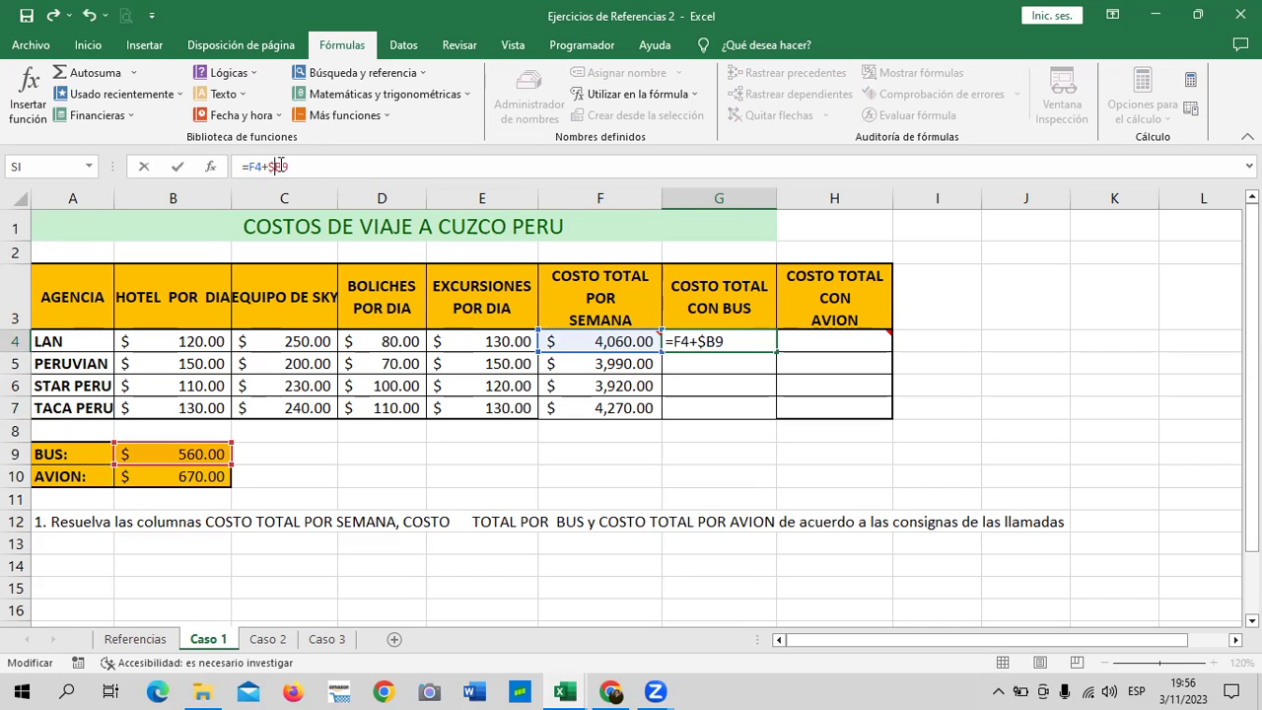
text($)
key(Return)
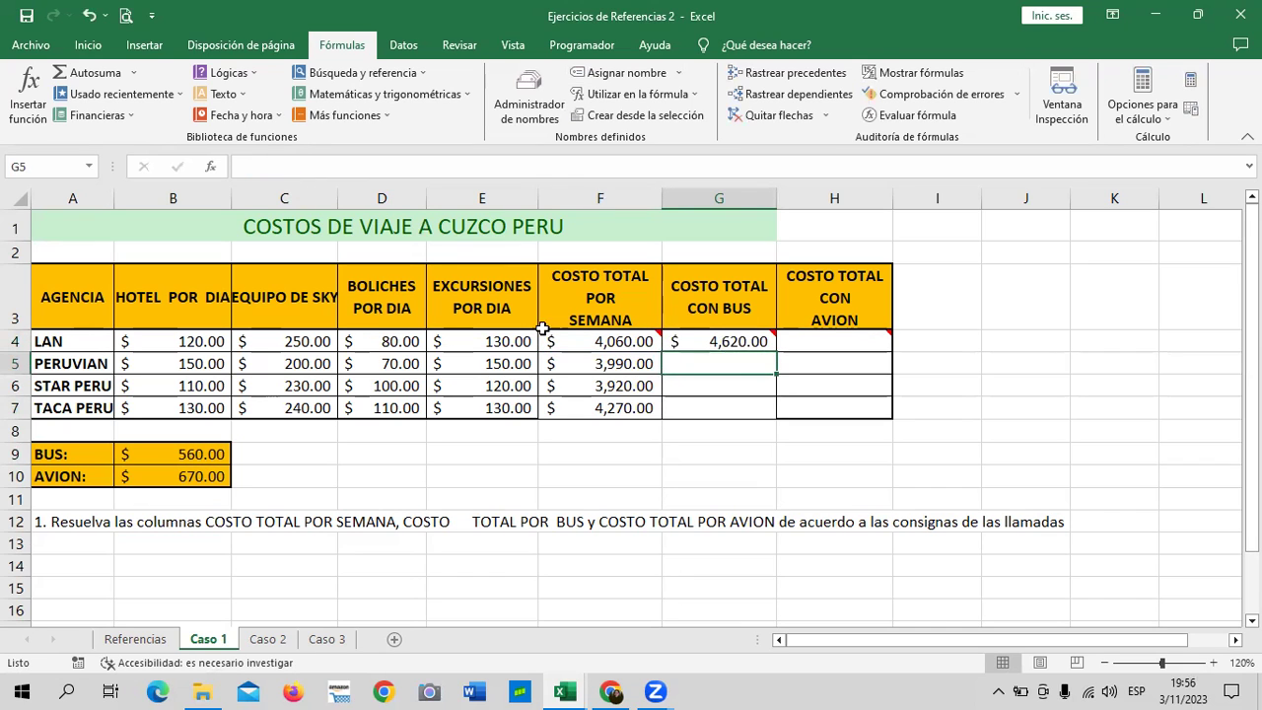
Step: Fill G4 down to G7 (4,620, 4,550, 4,480, 4,830) and confirm $B$9 stays fixed
click(743, 341)
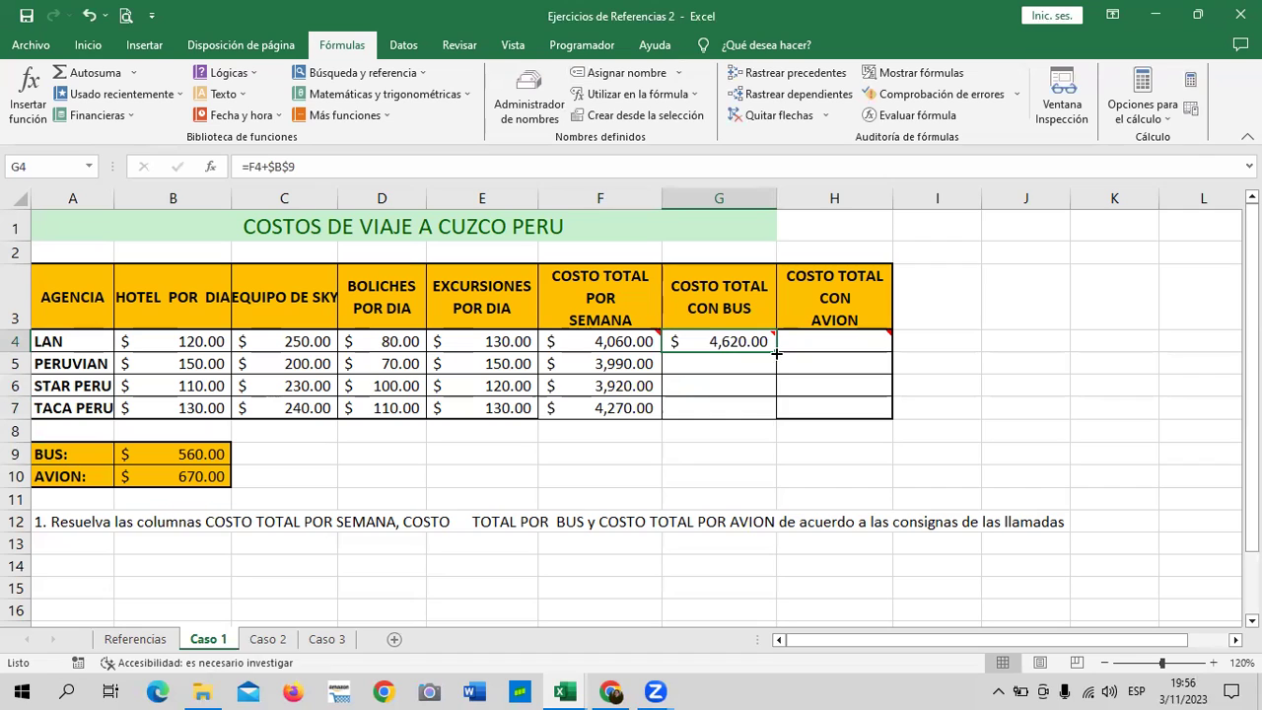
drag(776, 353, 776, 408)
click(830, 392)
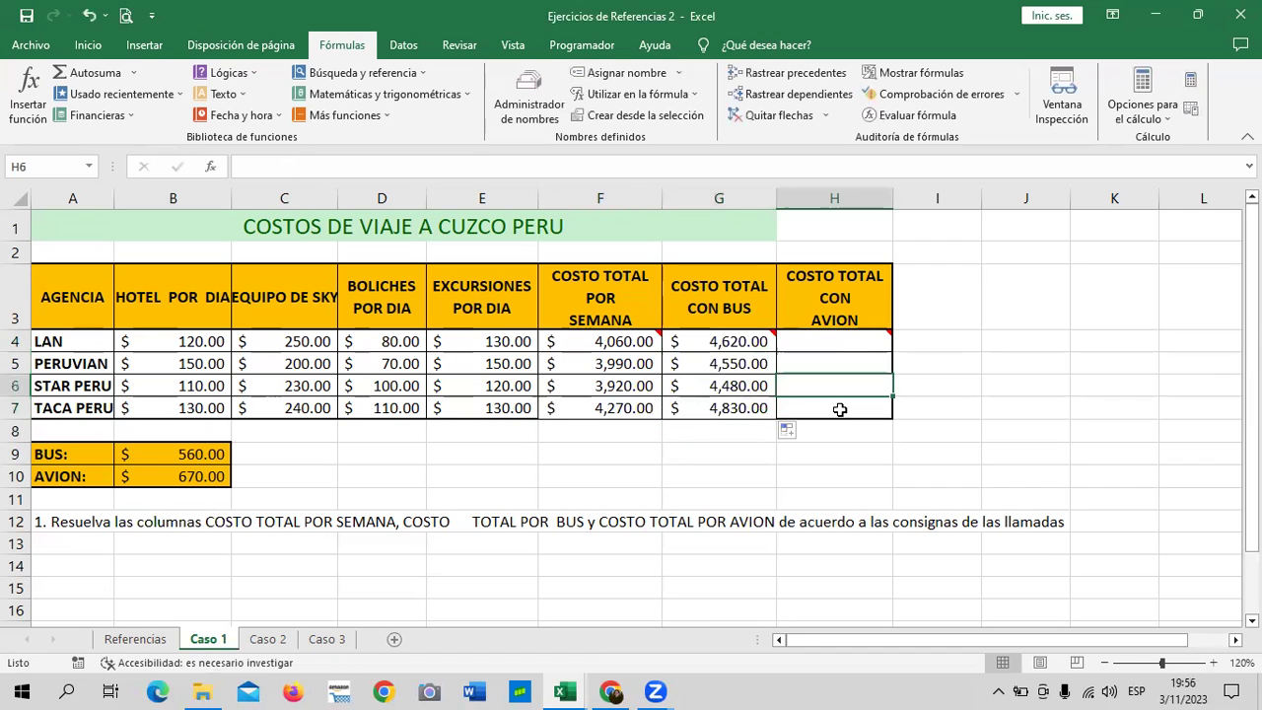
click(724, 409)
click(493, 167)
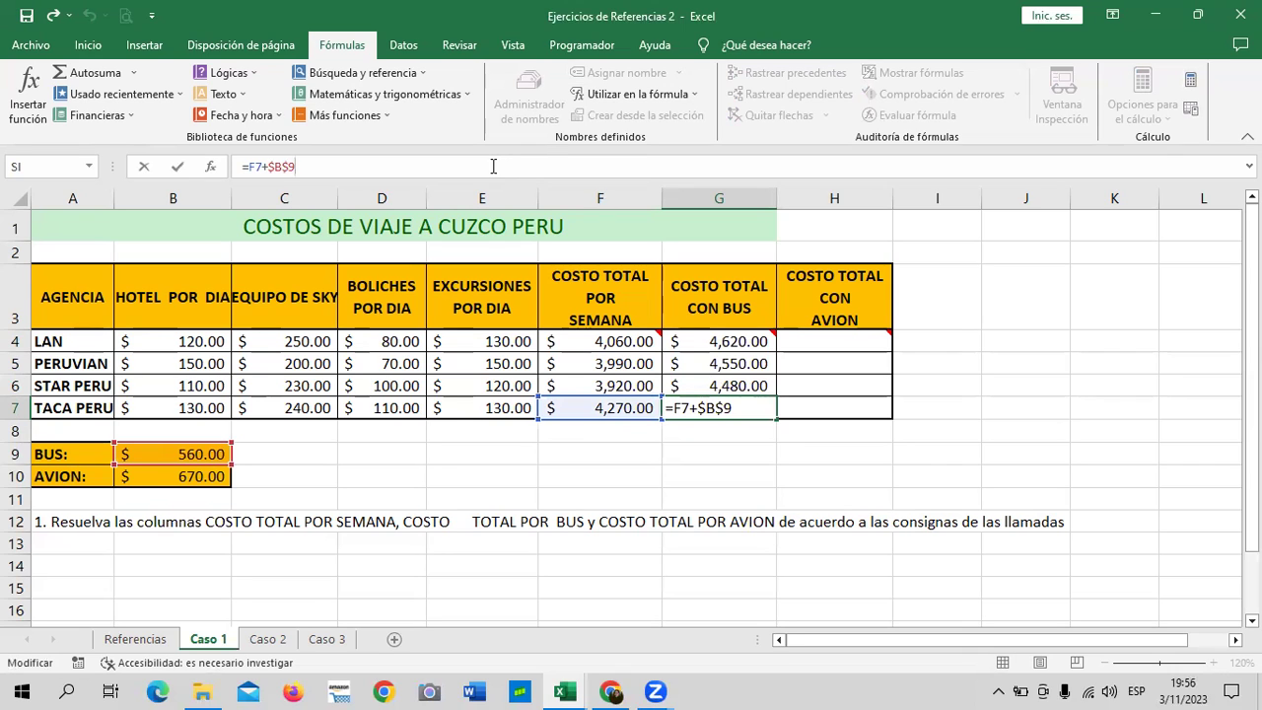
key(Return)
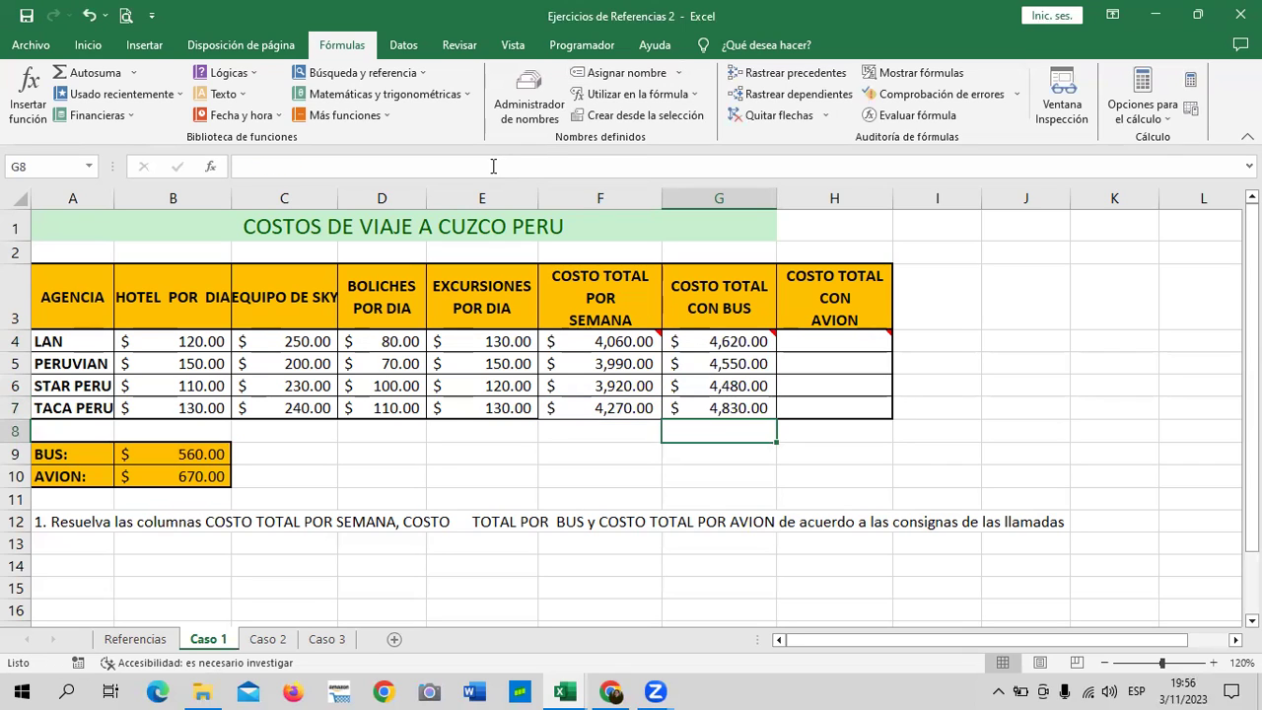
Step: Enter =F4+$B$10 in H4 and fill to H7: 4,730, 4,660, 4,590, 4,940
click(849, 341)
text(=)
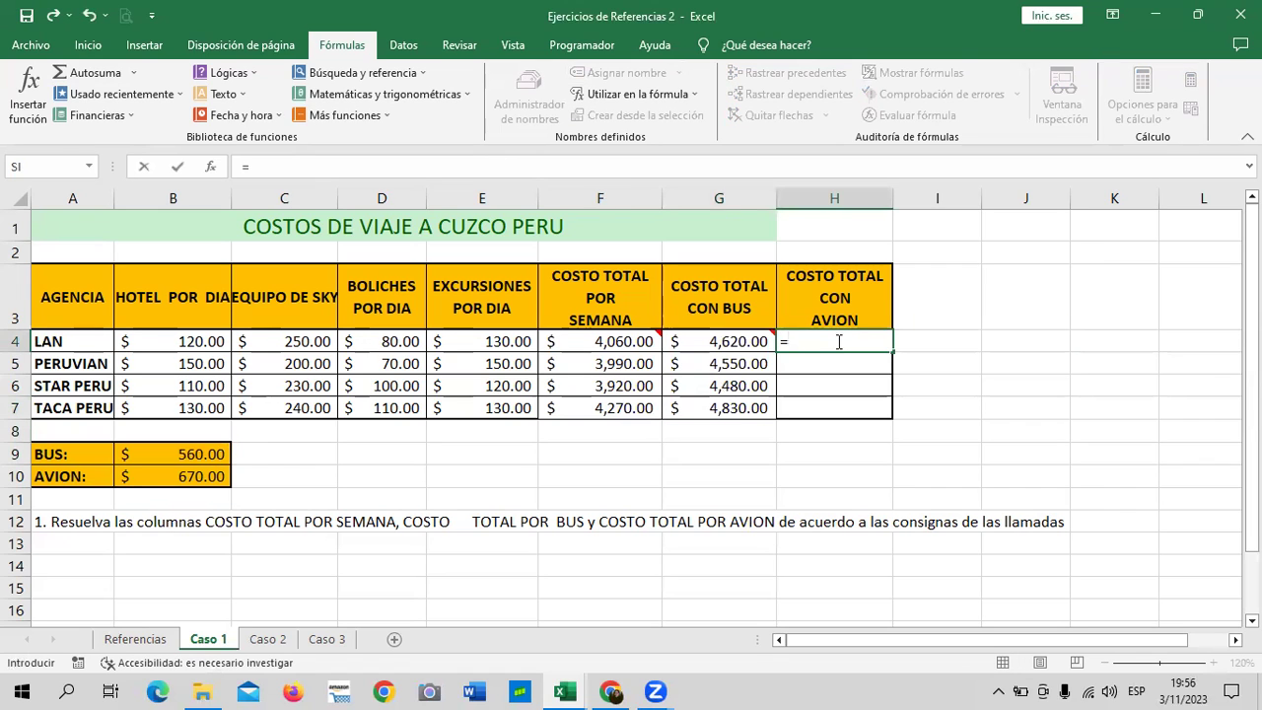
click(637, 341)
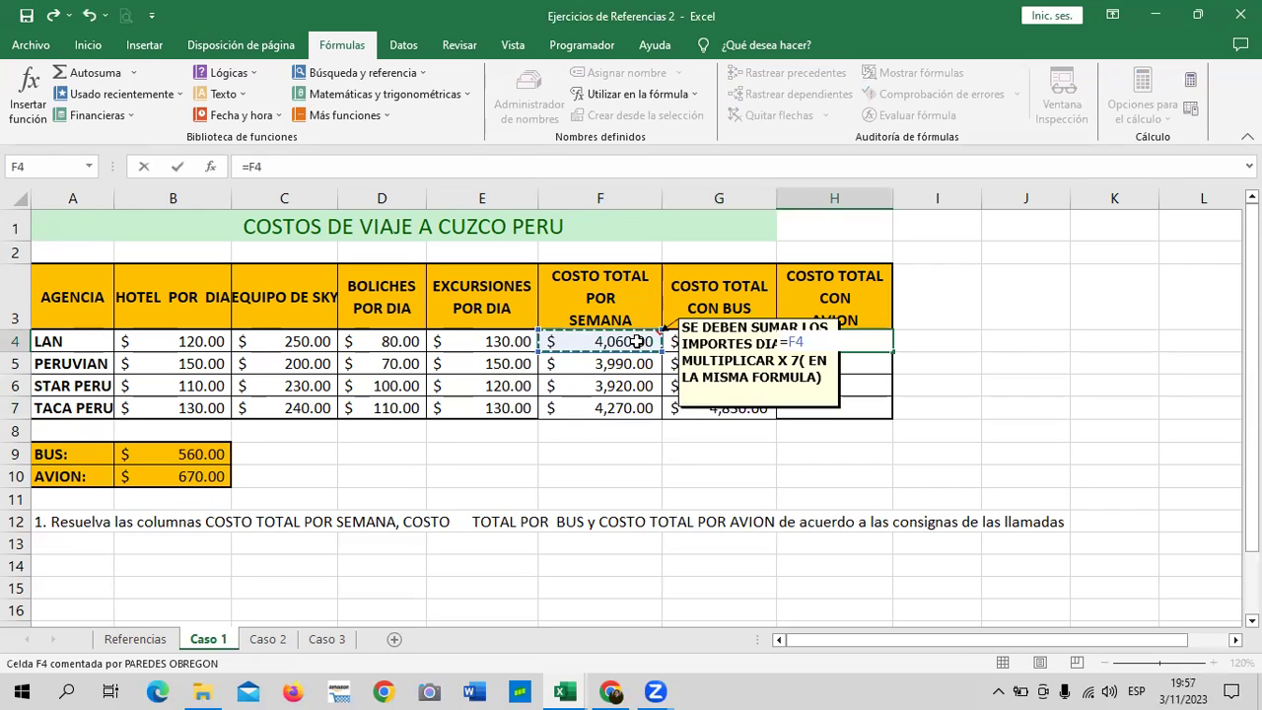
text(+)
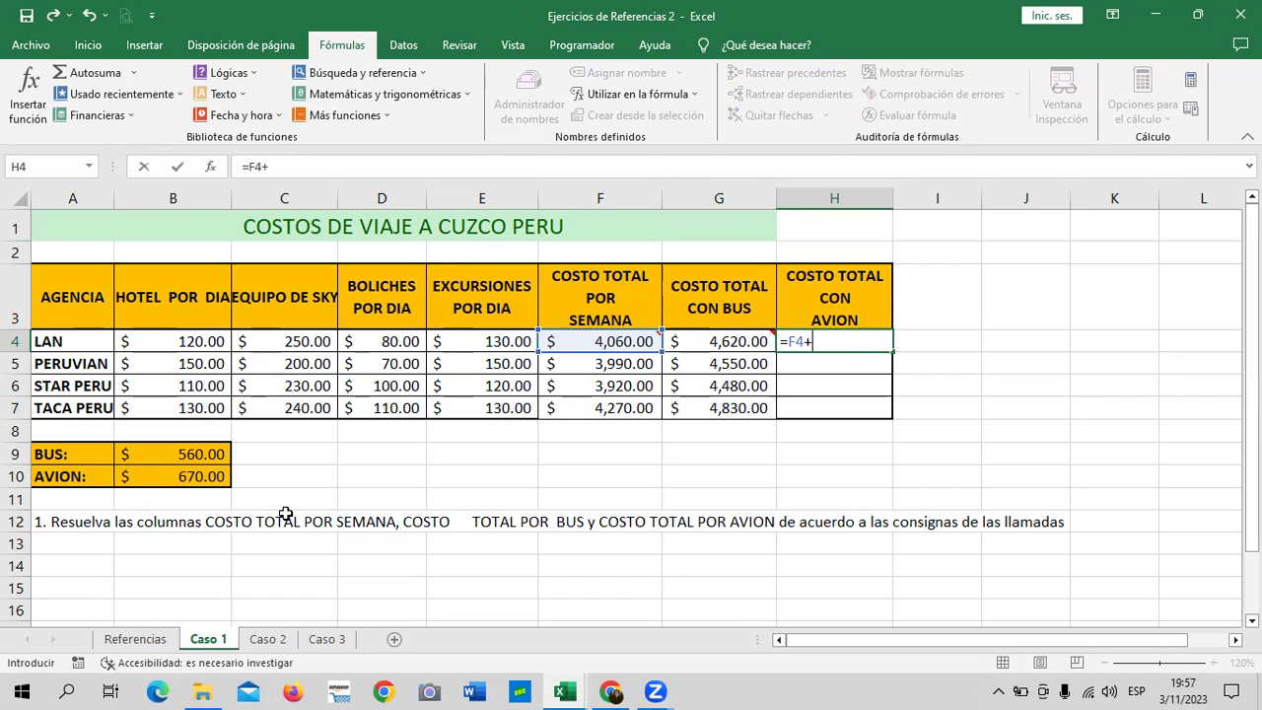
click(204, 476)
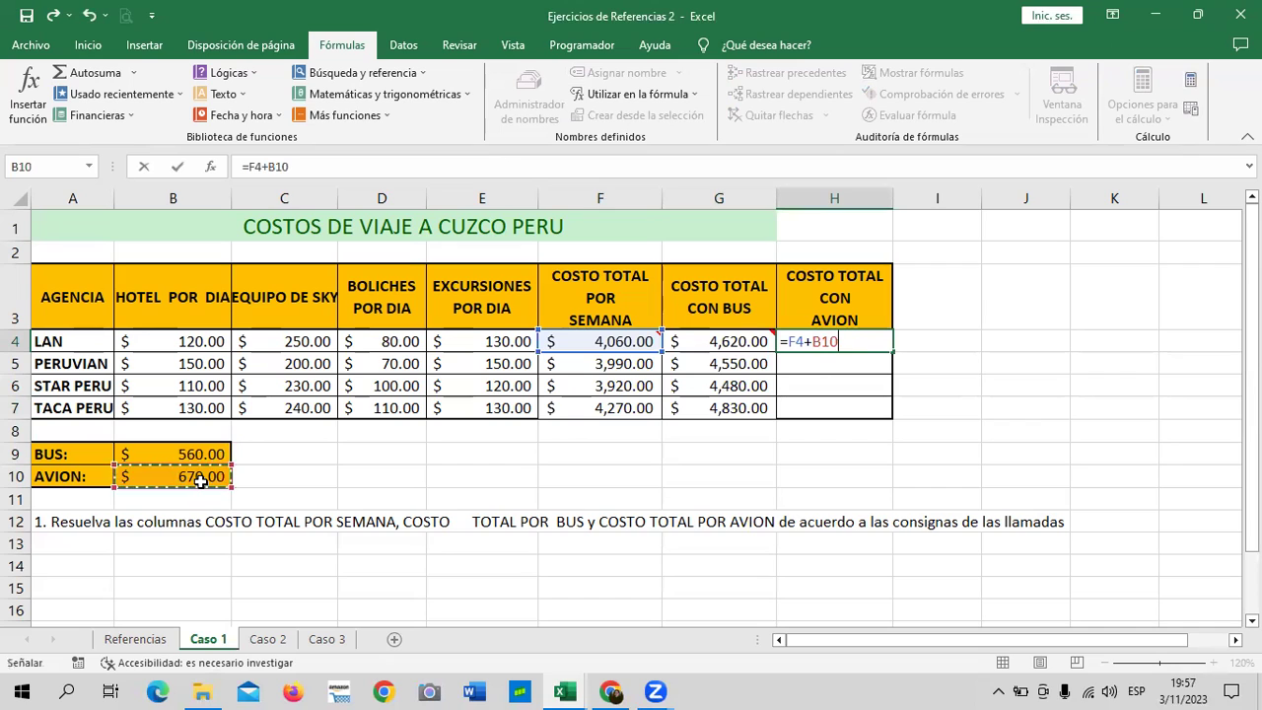
click(268, 167)
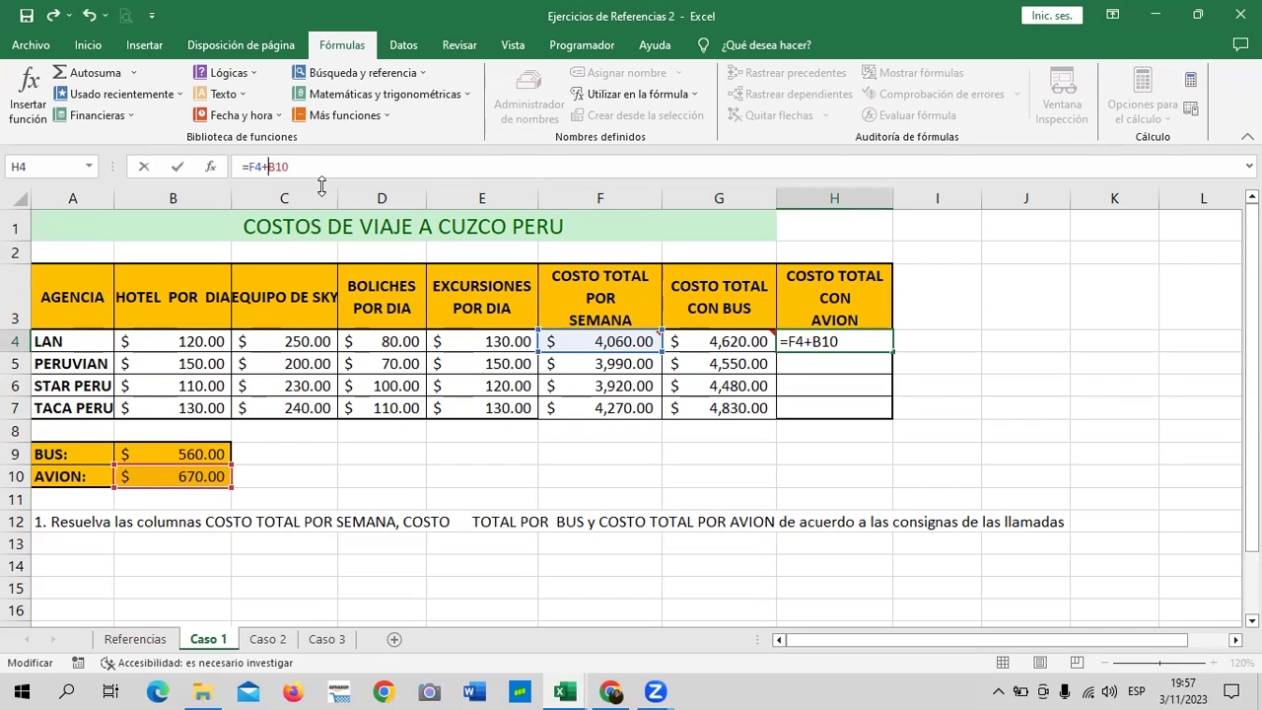
text($B$)
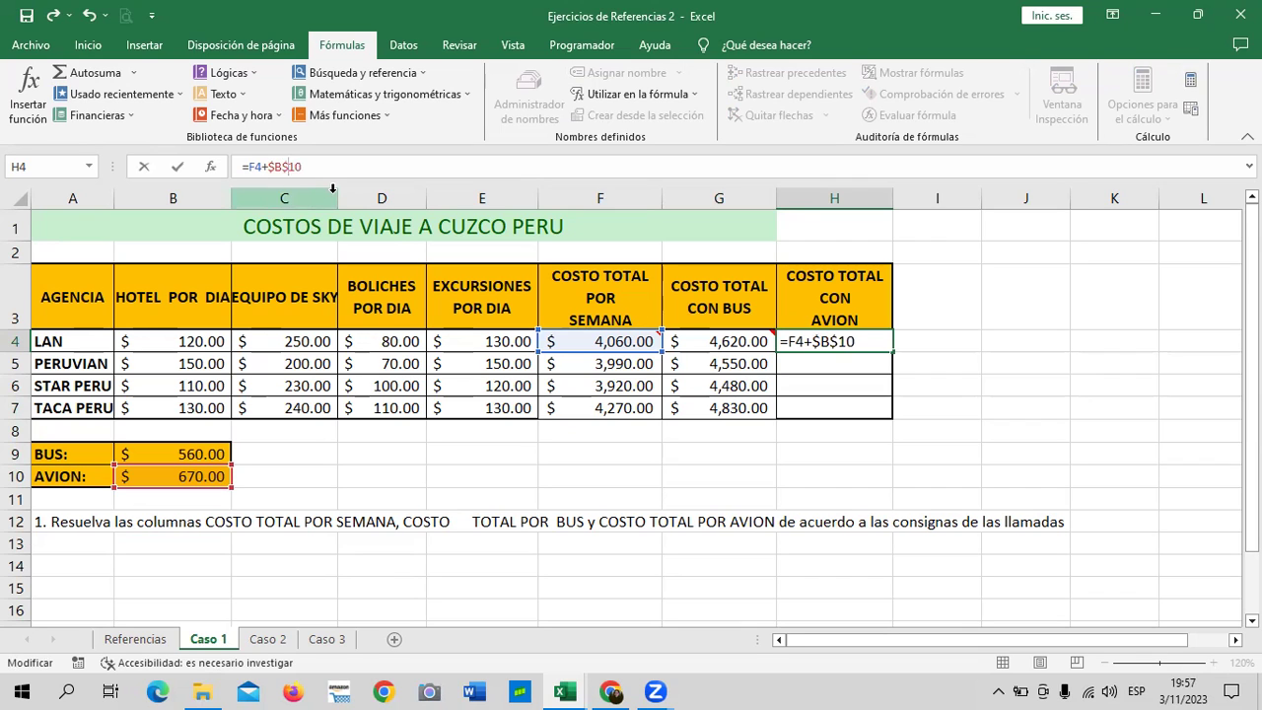
key(Return)
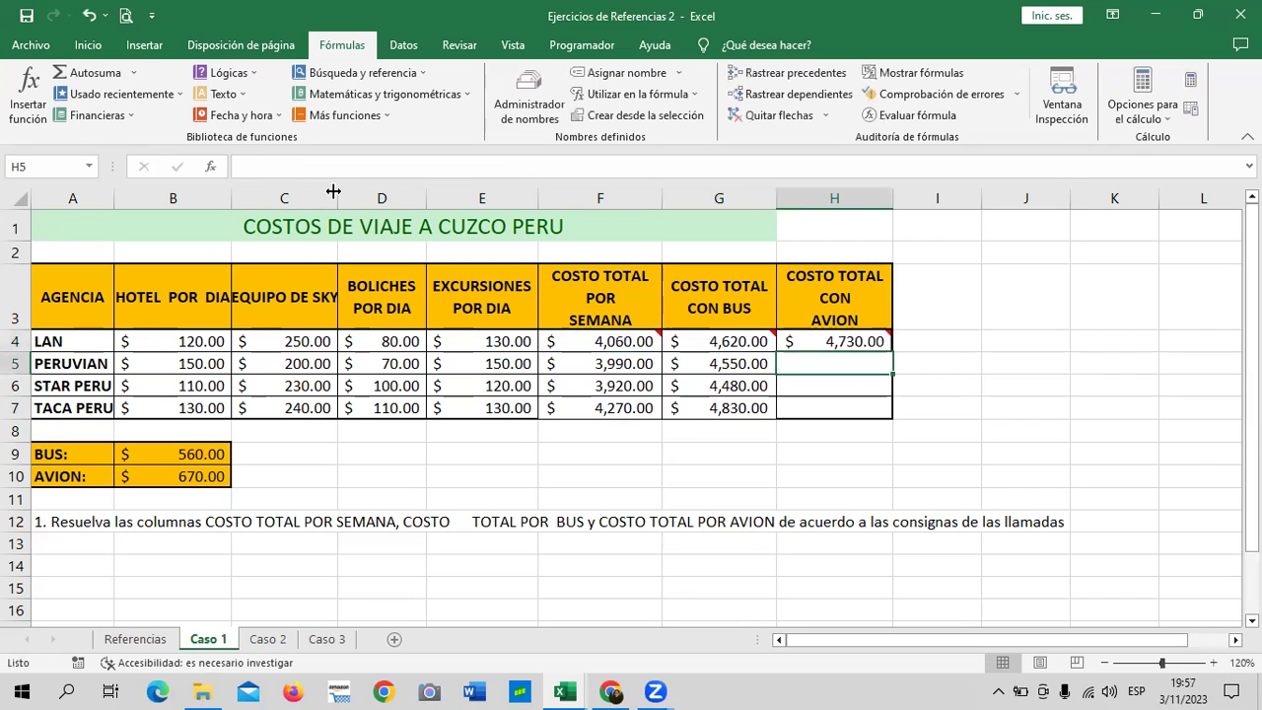
click(797, 338)
drag(892, 352, 890, 416)
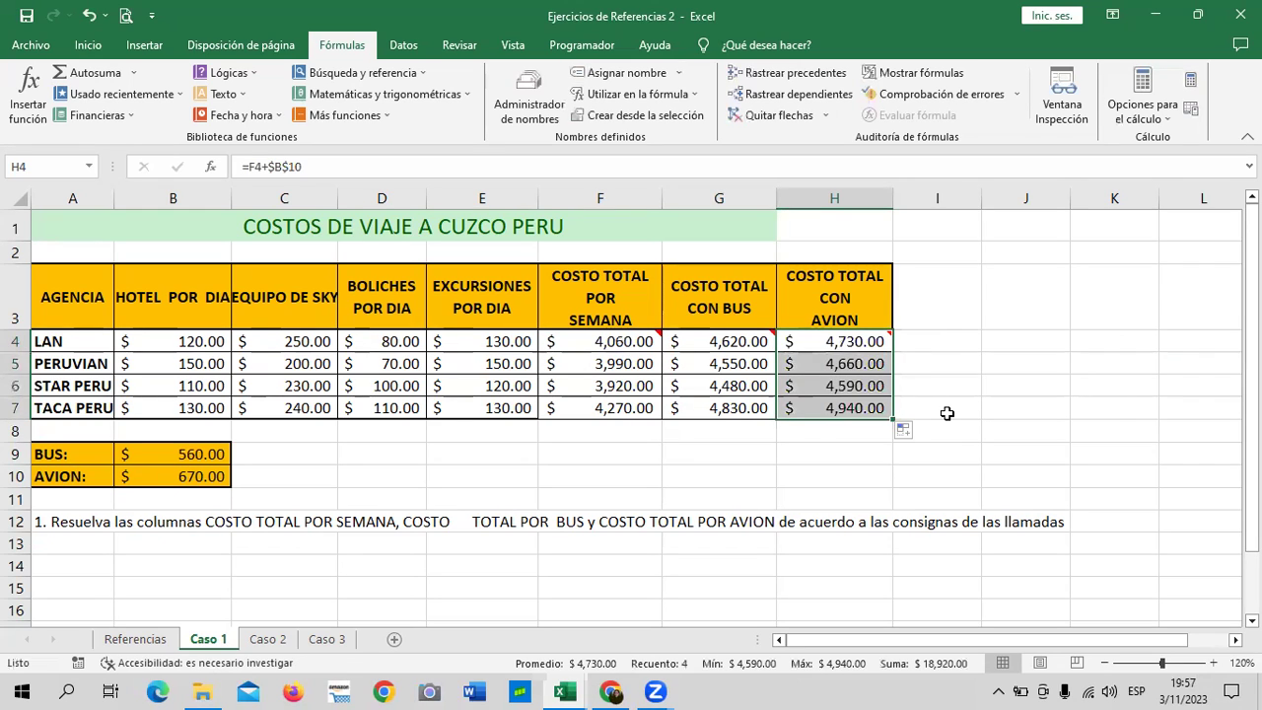
click(860, 408)
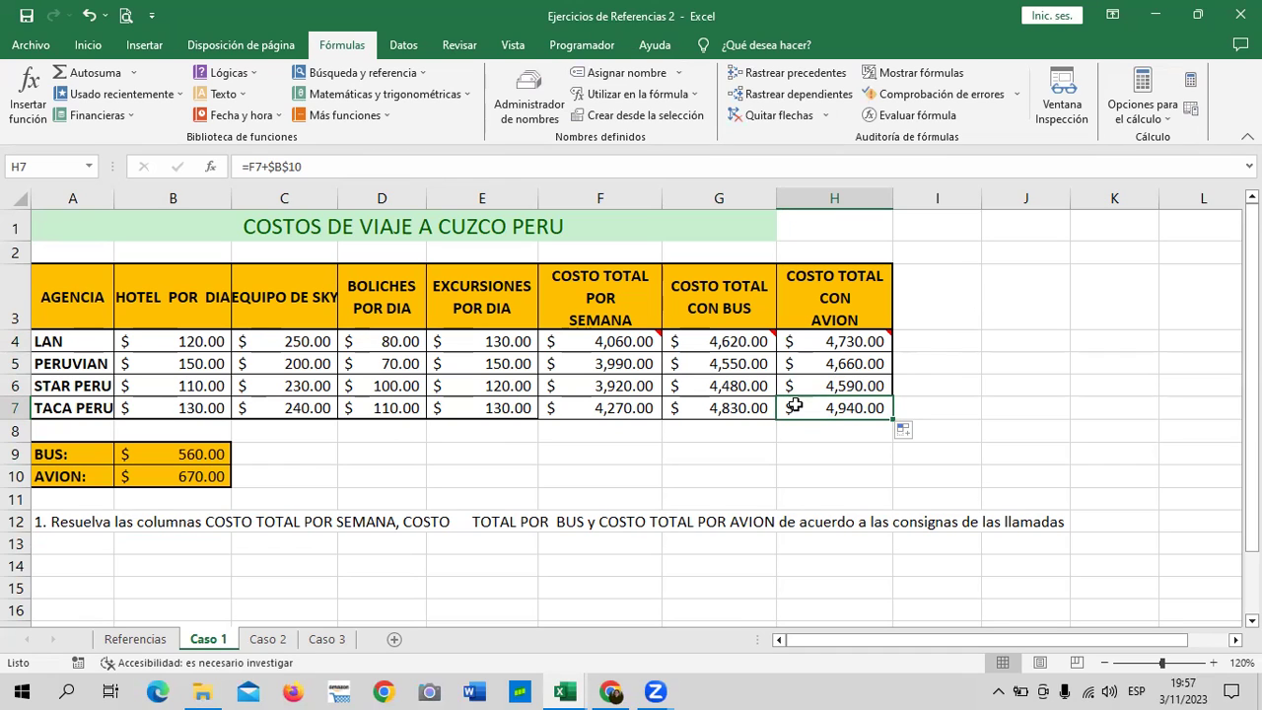
click(572, 409)
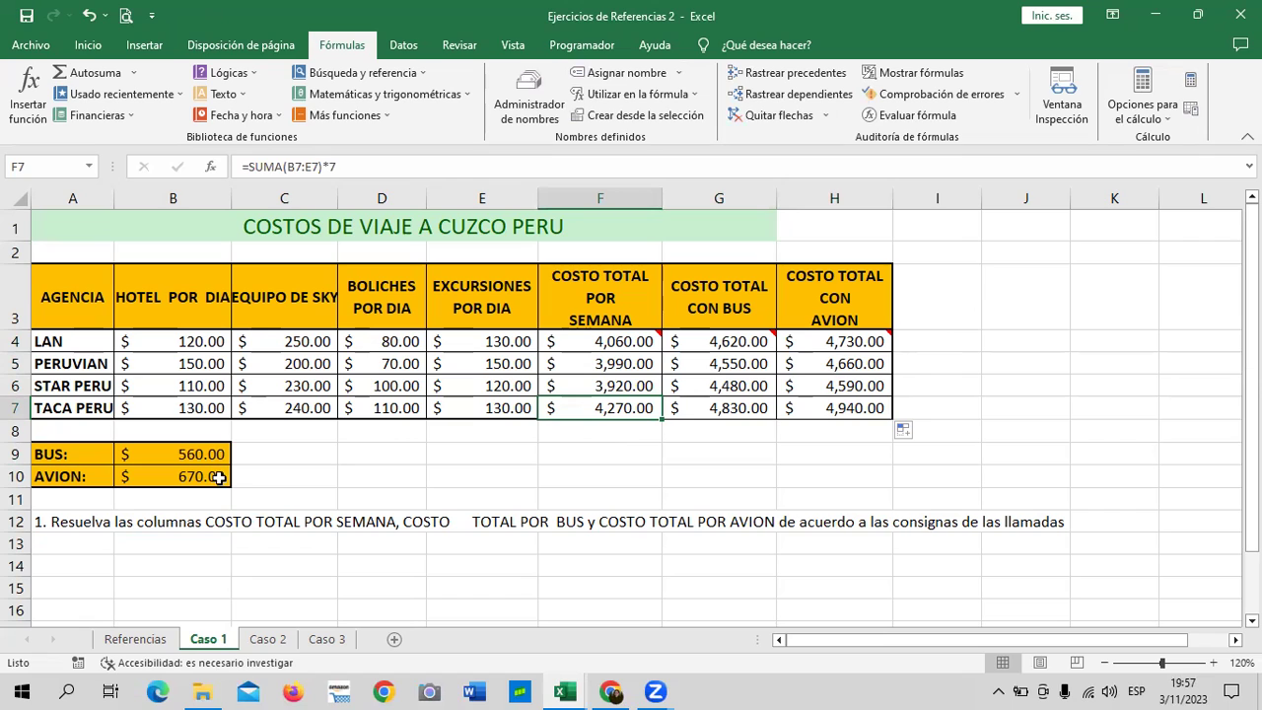
click(197, 477)
key(Down)
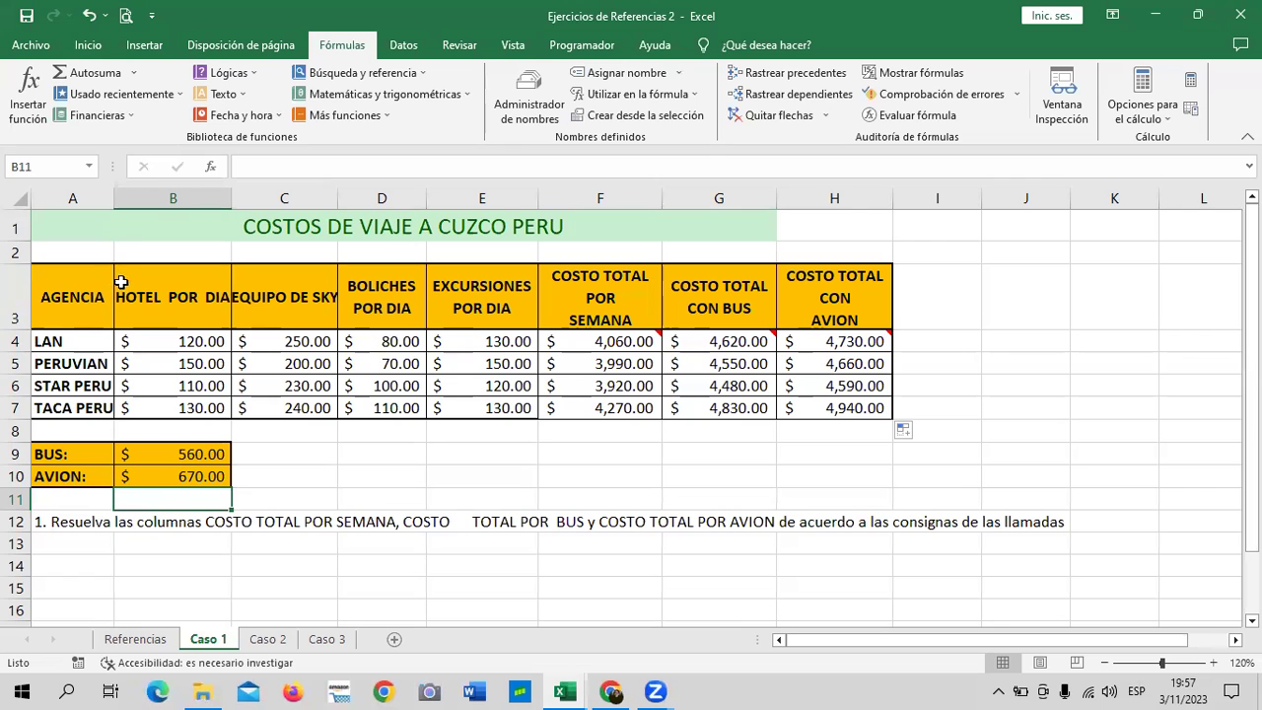
click(324, 641)
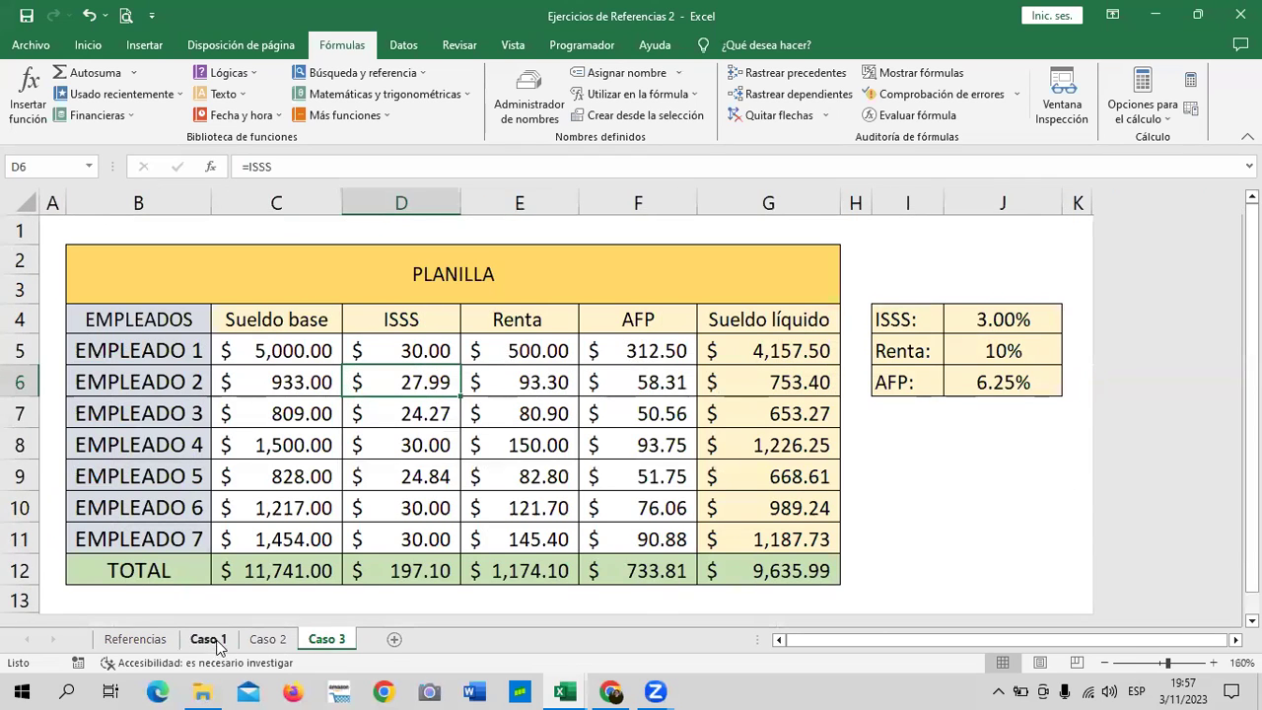
click(211, 641)
click(268, 641)
click(794, 337)
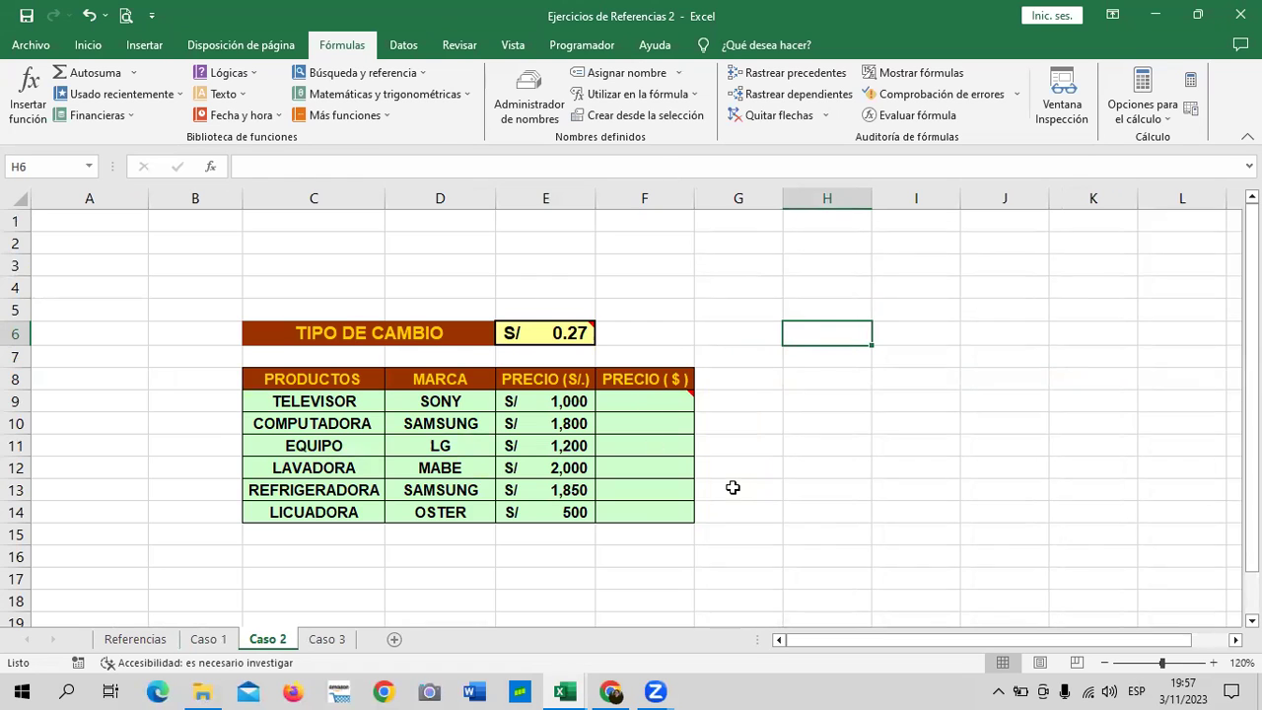
scroll(730, 485, down, 1)
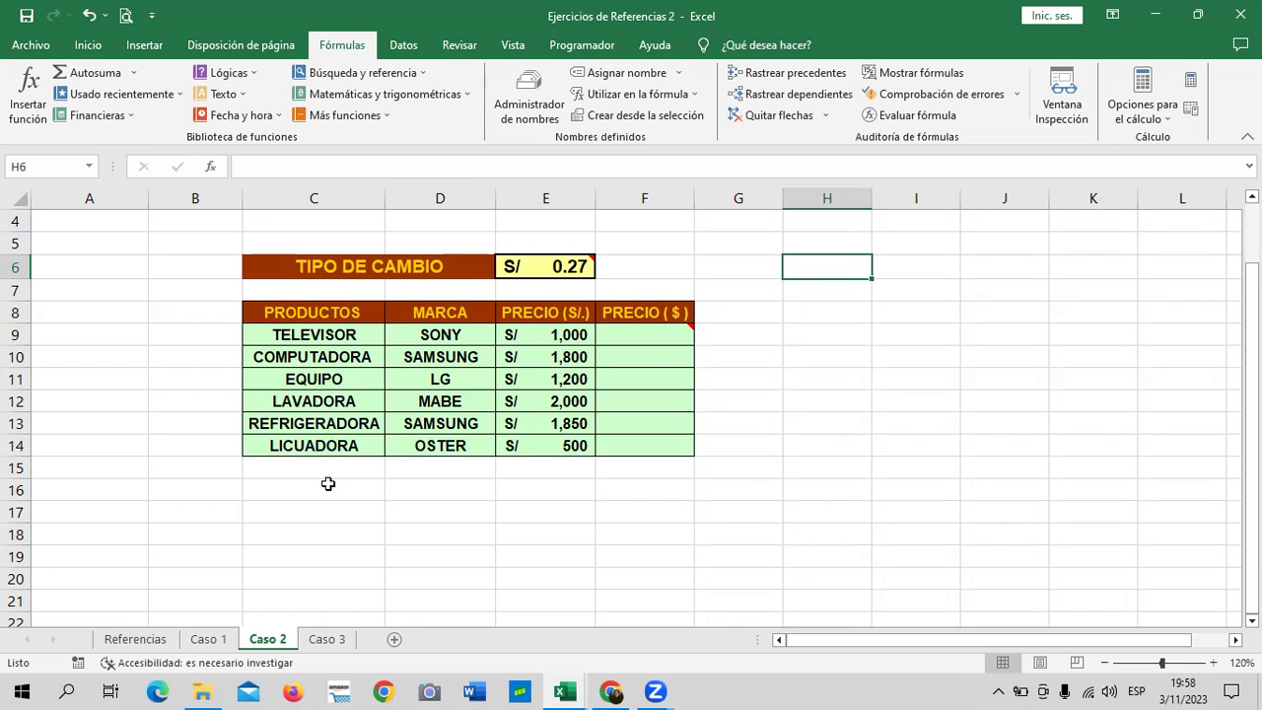
click(548, 335)
click(536, 358)
click(534, 378)
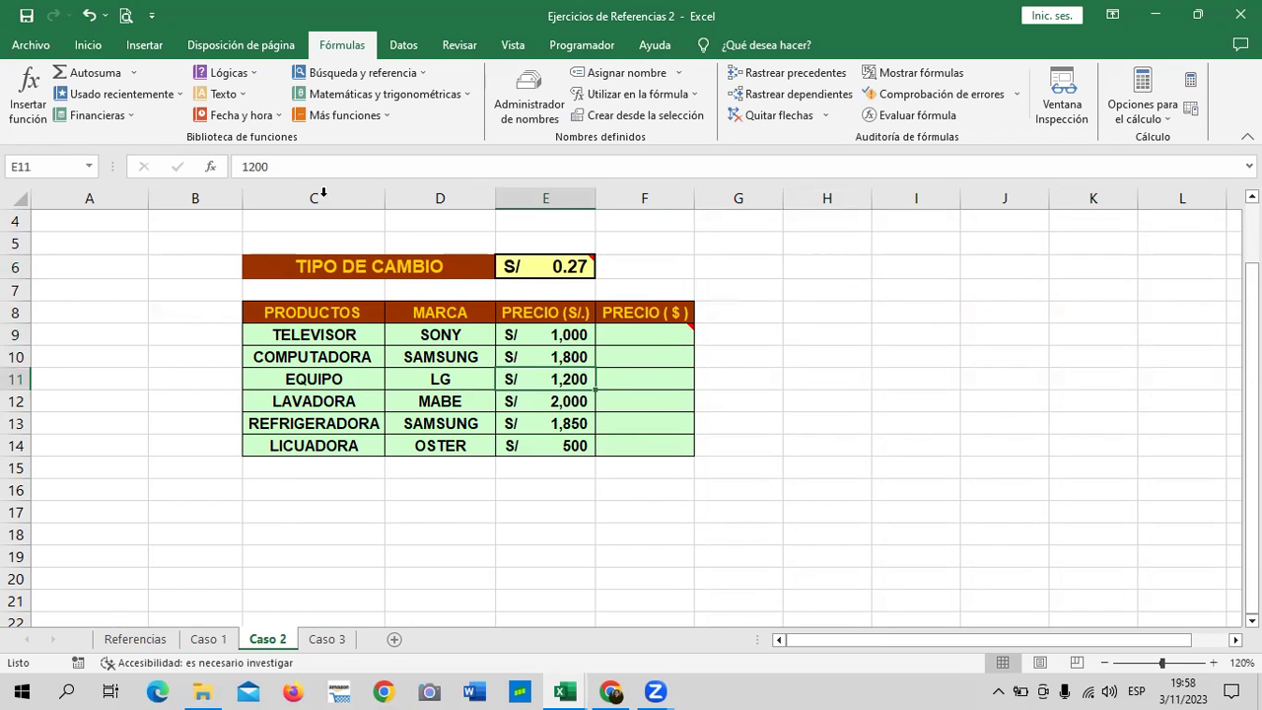
click(85, 46)
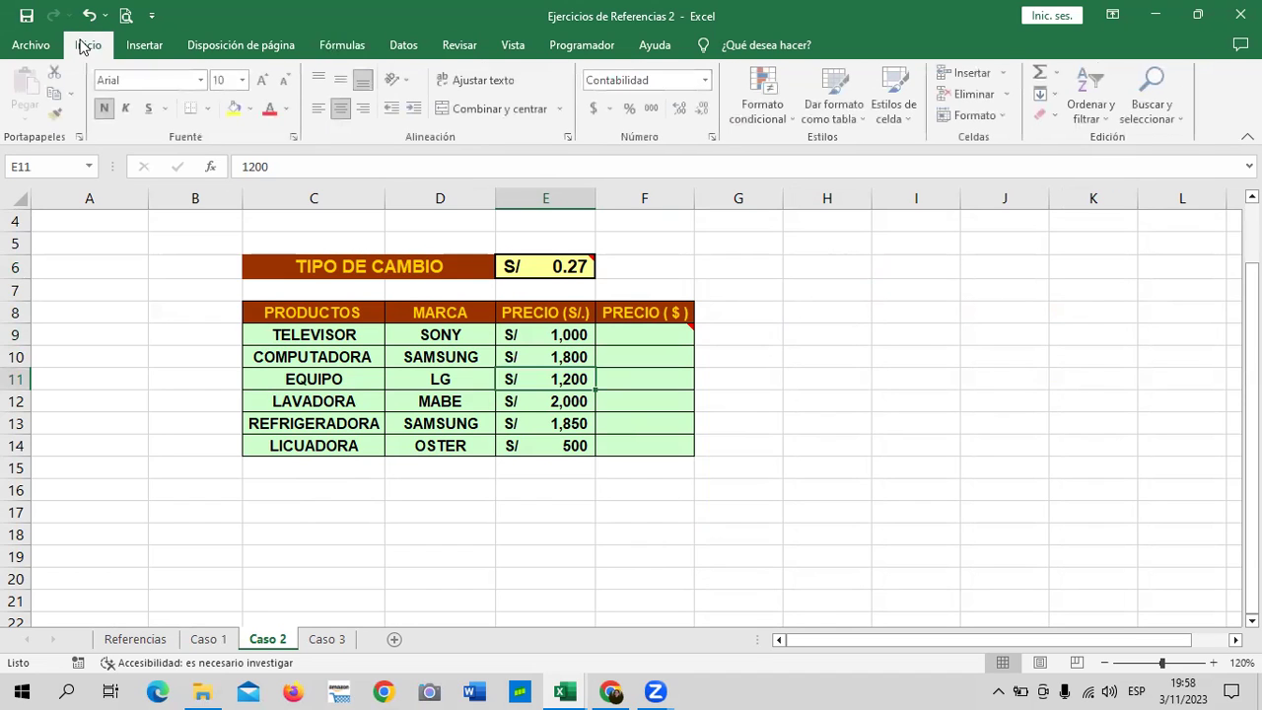
click(715, 140)
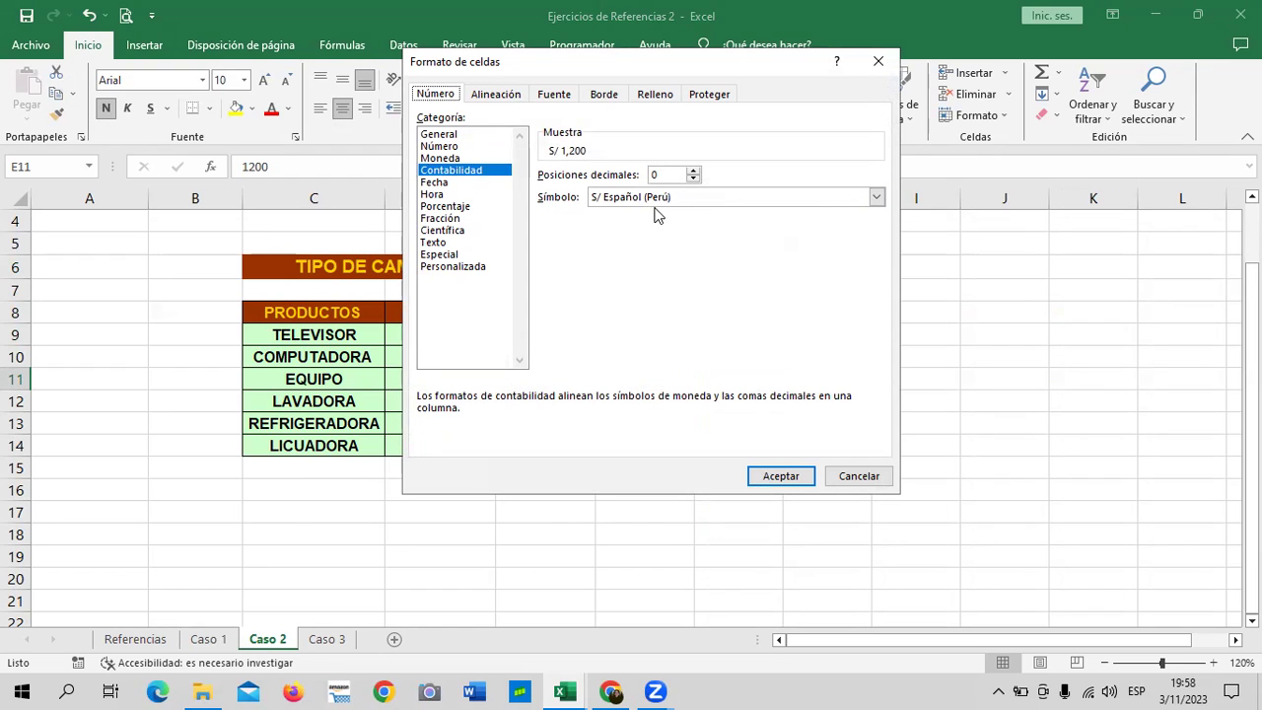
click(850, 477)
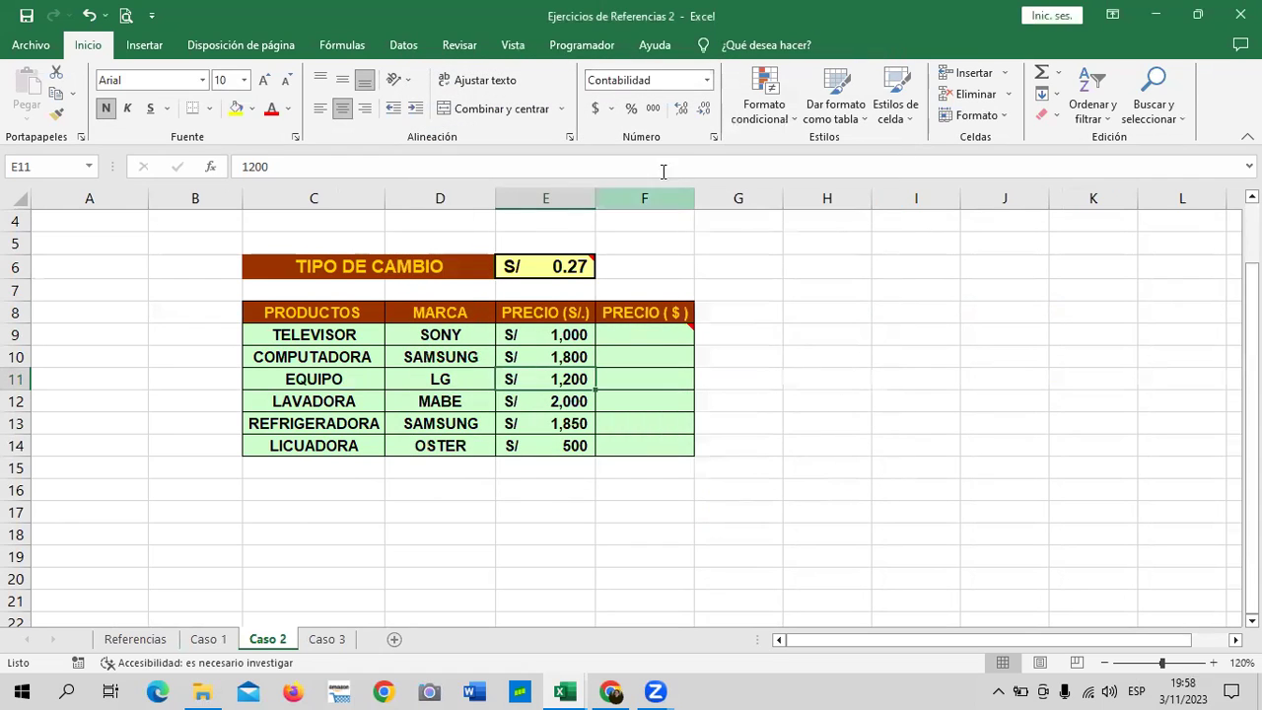
click(715, 138)
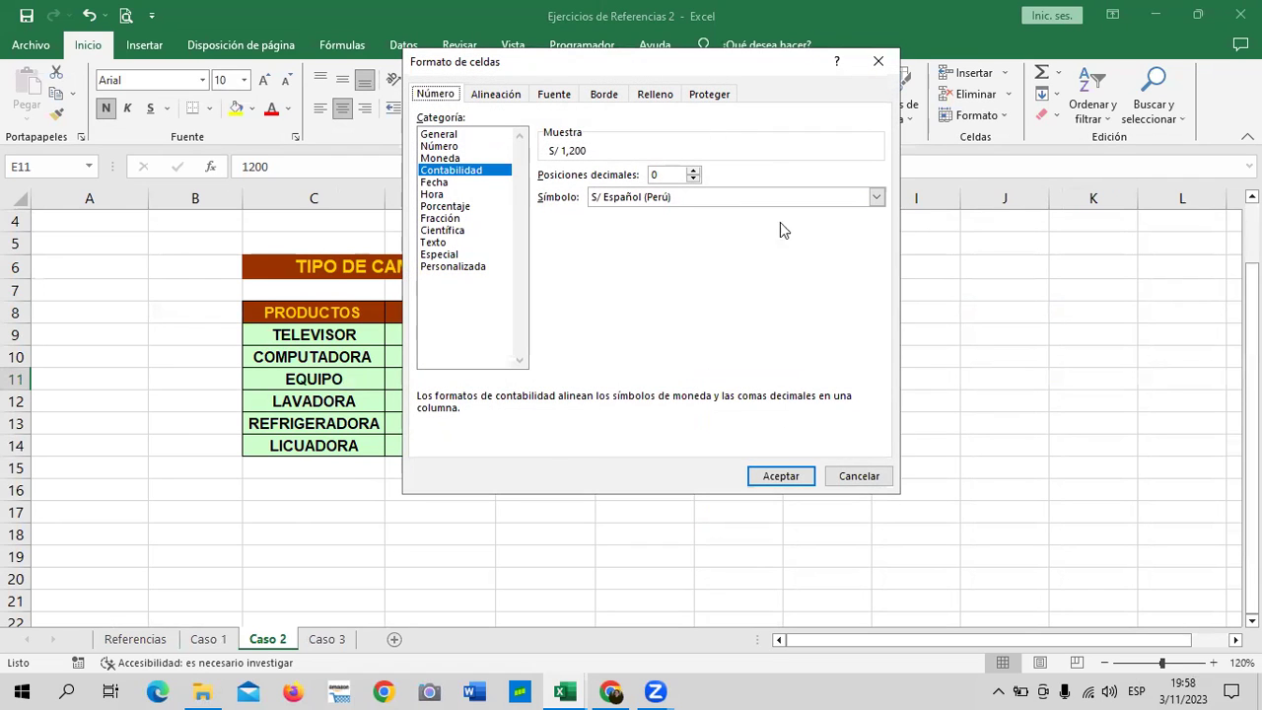
click(856, 477)
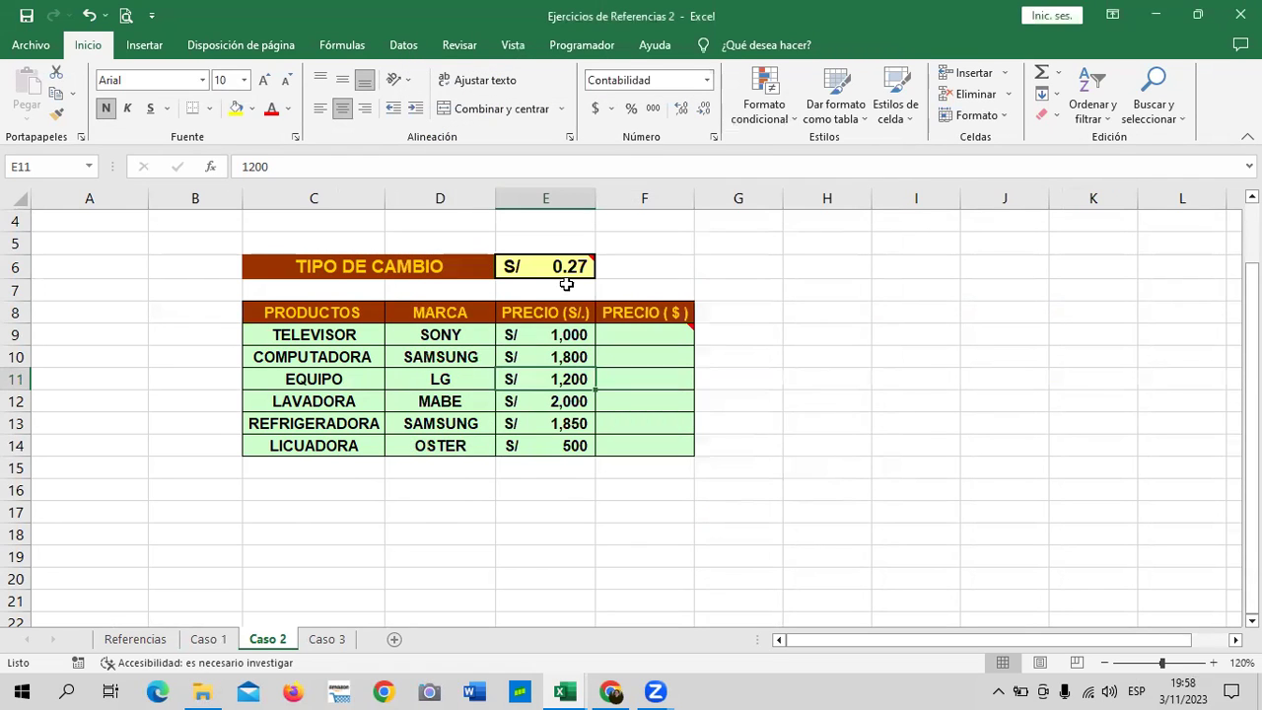
click(535, 267)
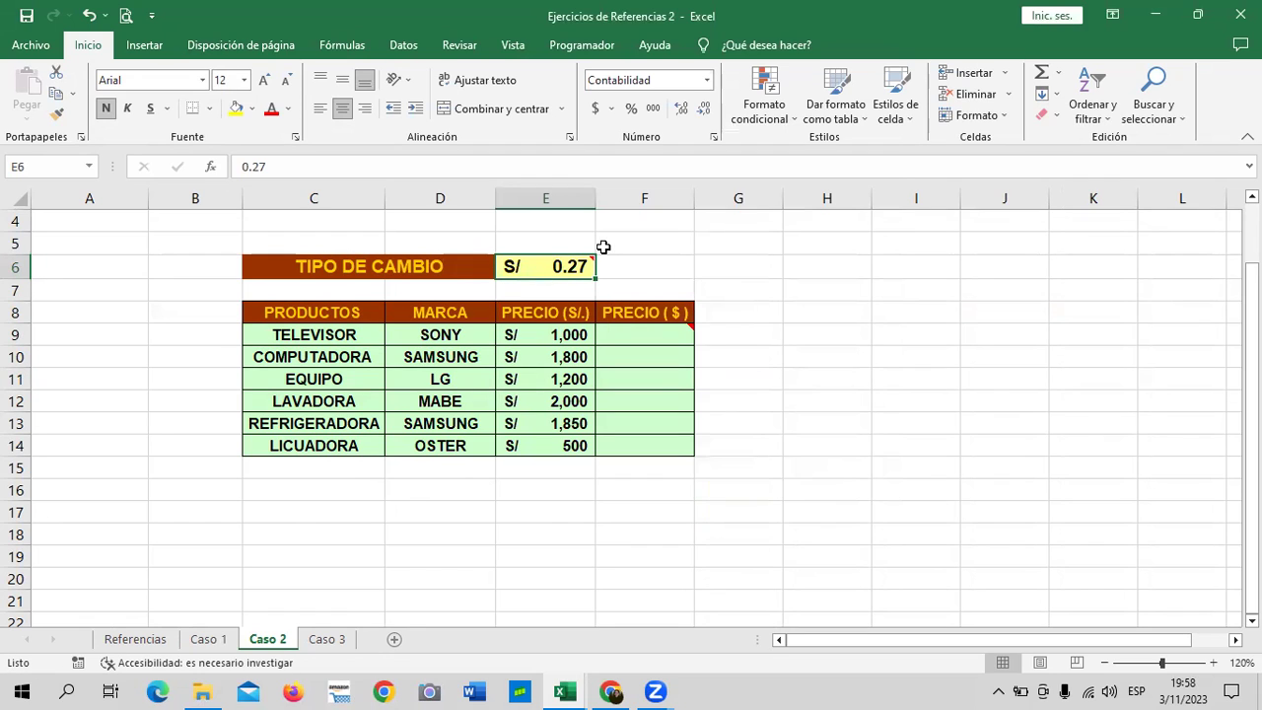
mouse_move(568, 267)
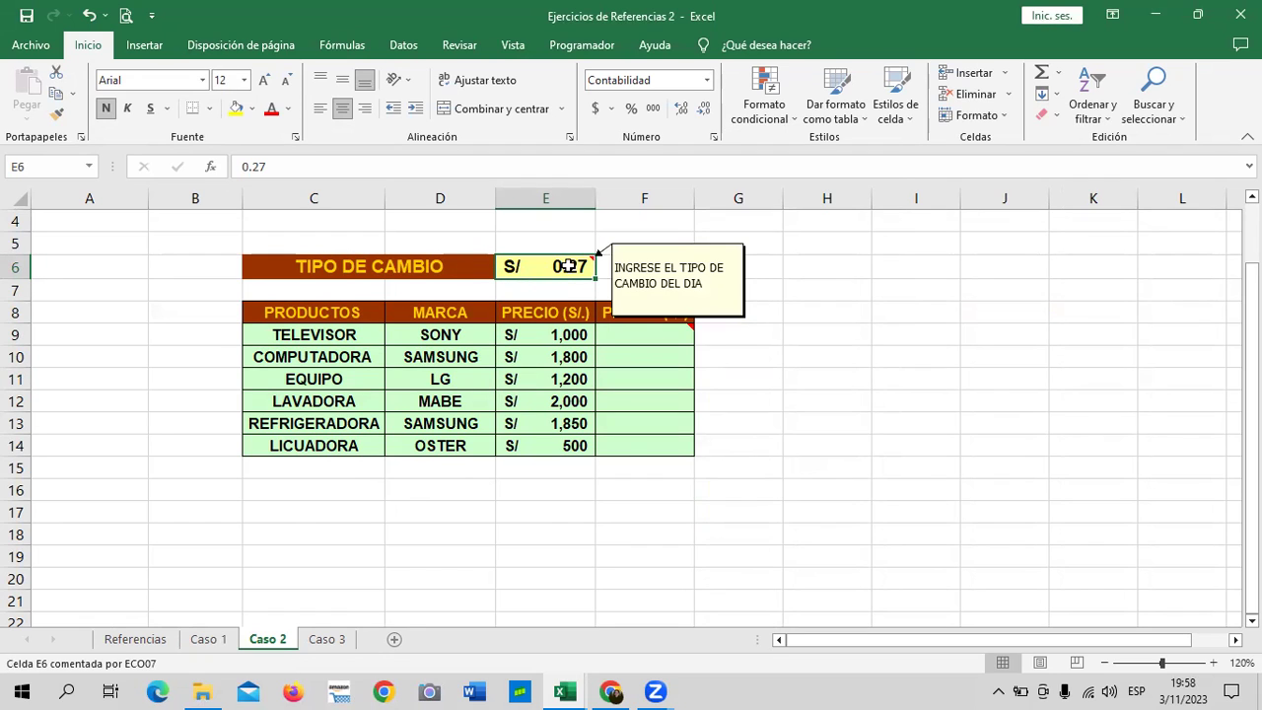
Step: Check Google's 1 sol = 0.27 US dollars rate, then return to the Ejercicios de Referencias 2 workbook
click(615, 691)
click(356, 32)
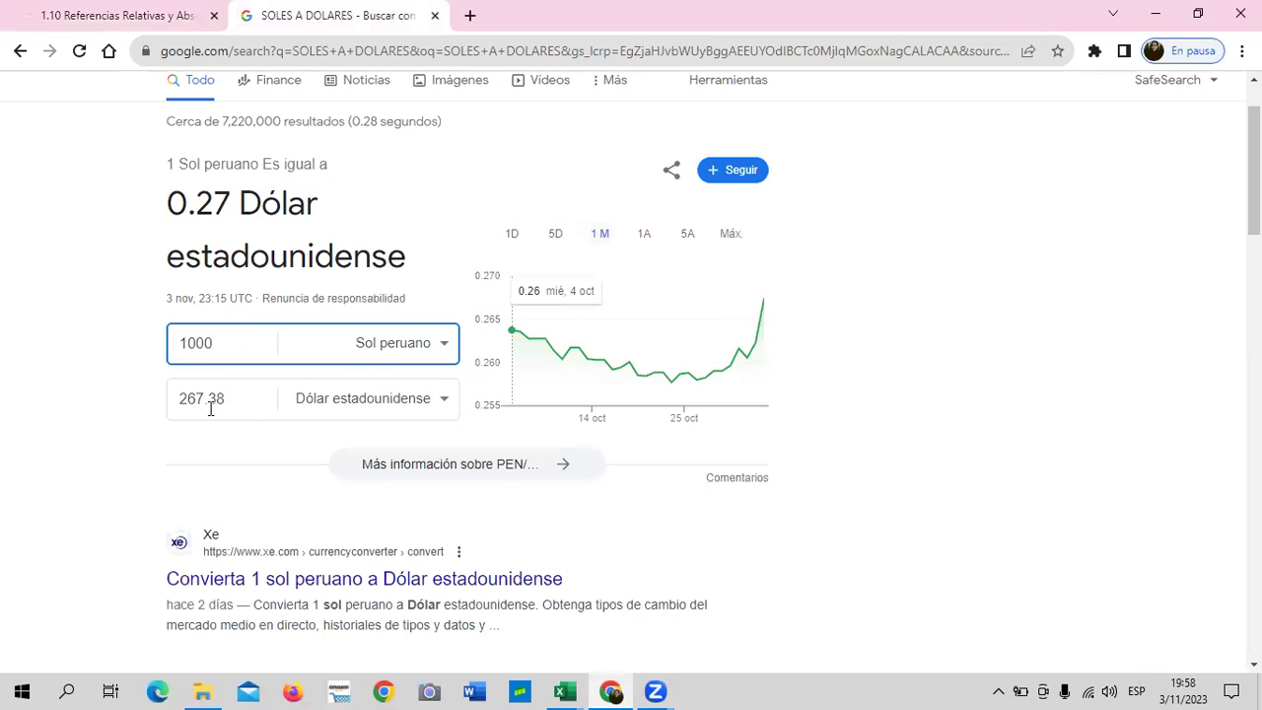
click(933, 446)
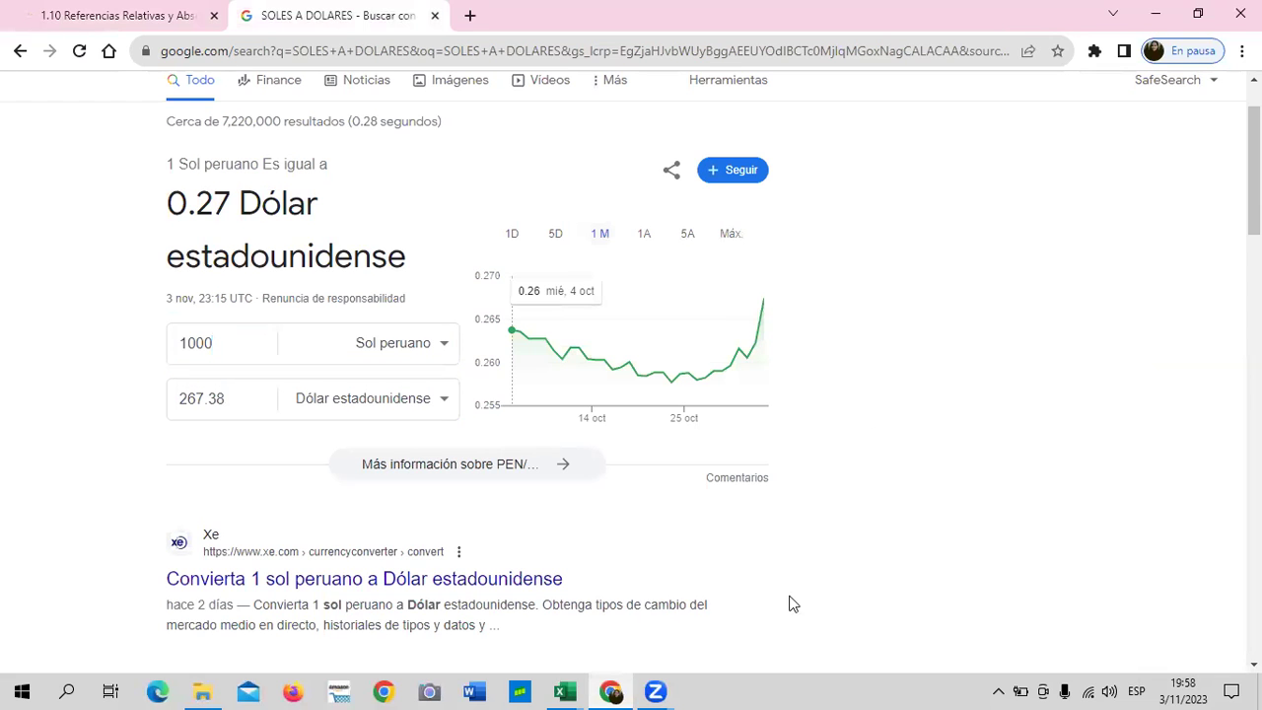
click(564, 691)
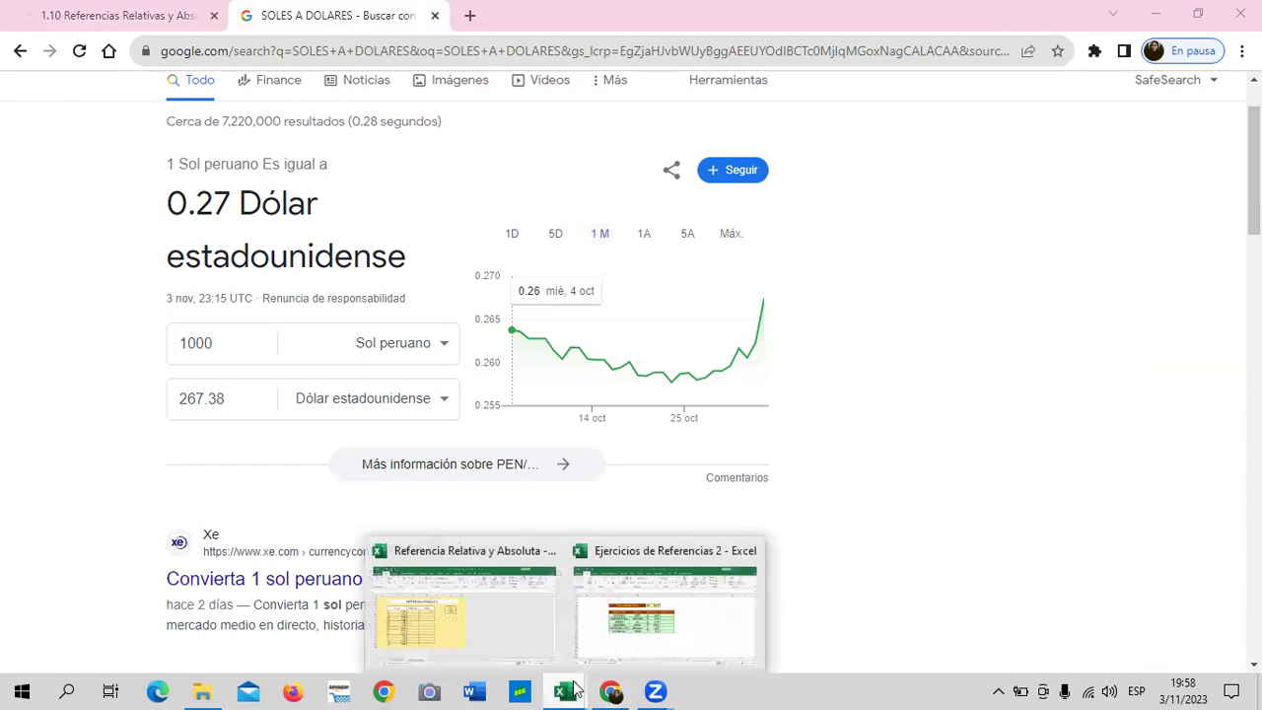
click(717, 642)
Step: Enter =$E$6*E9 in F9 so the televisor's dollar price shows $270.00
click(564, 334)
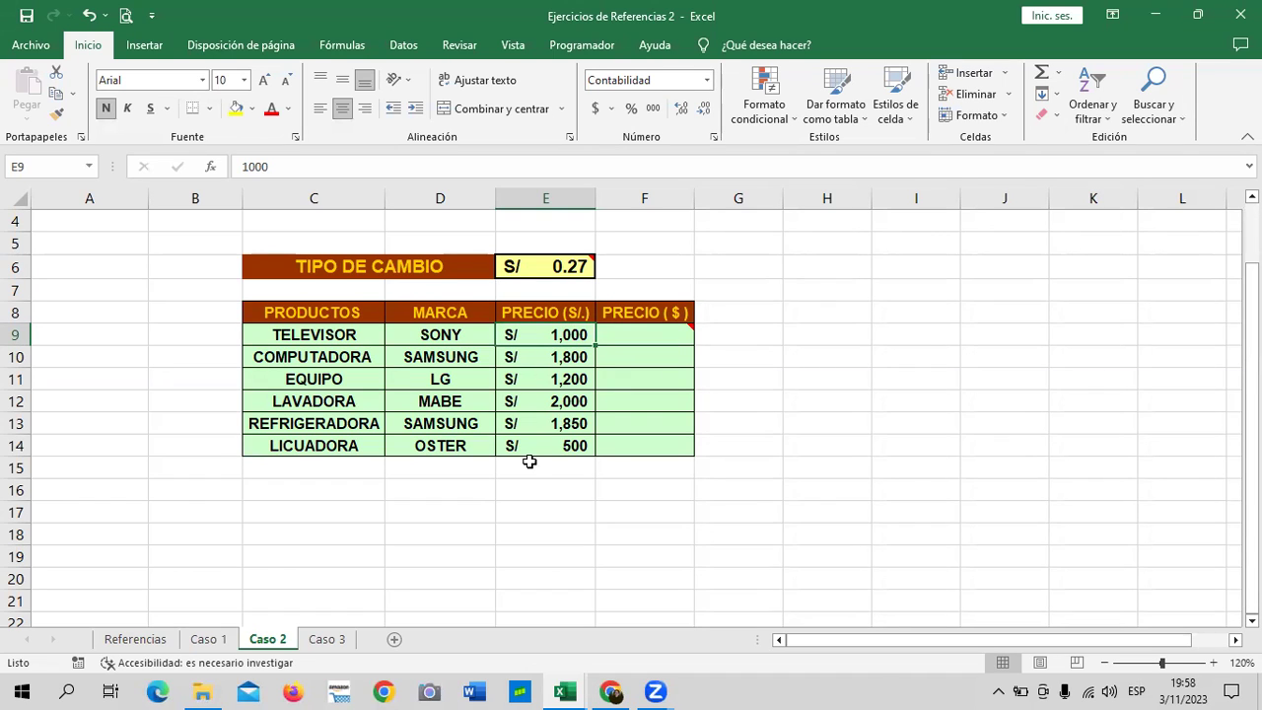
click(667, 334)
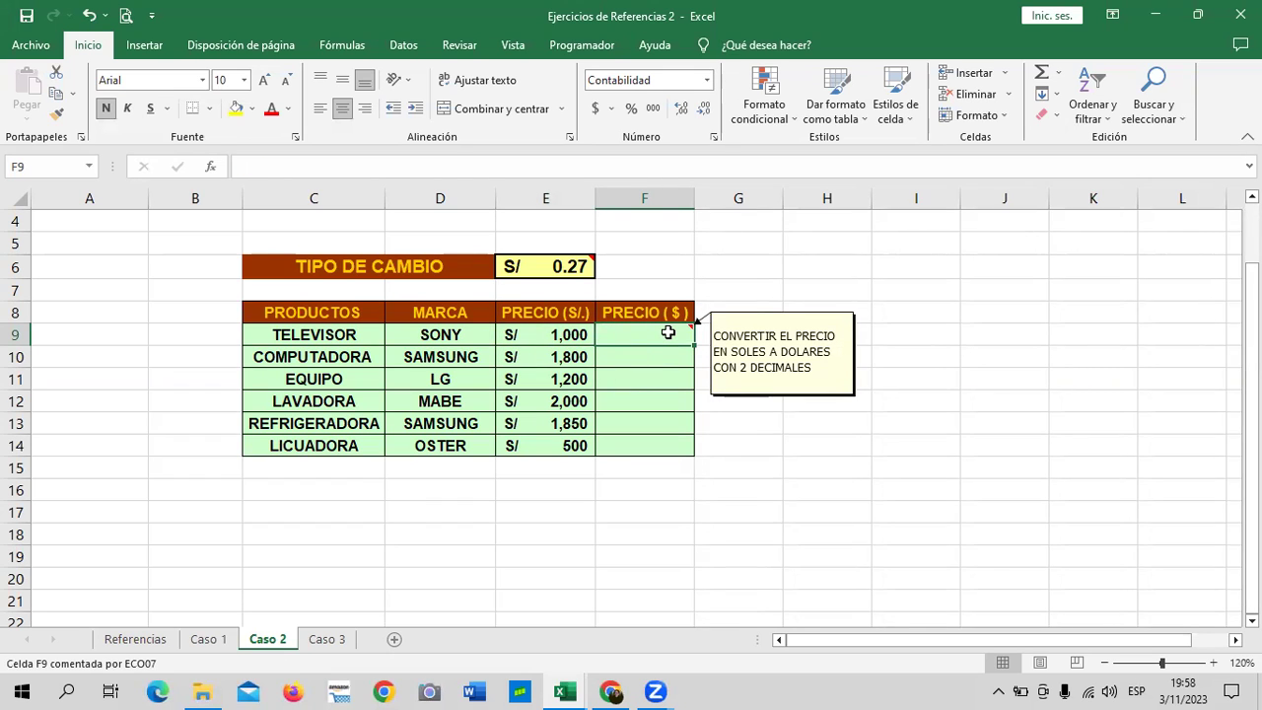
text(=)
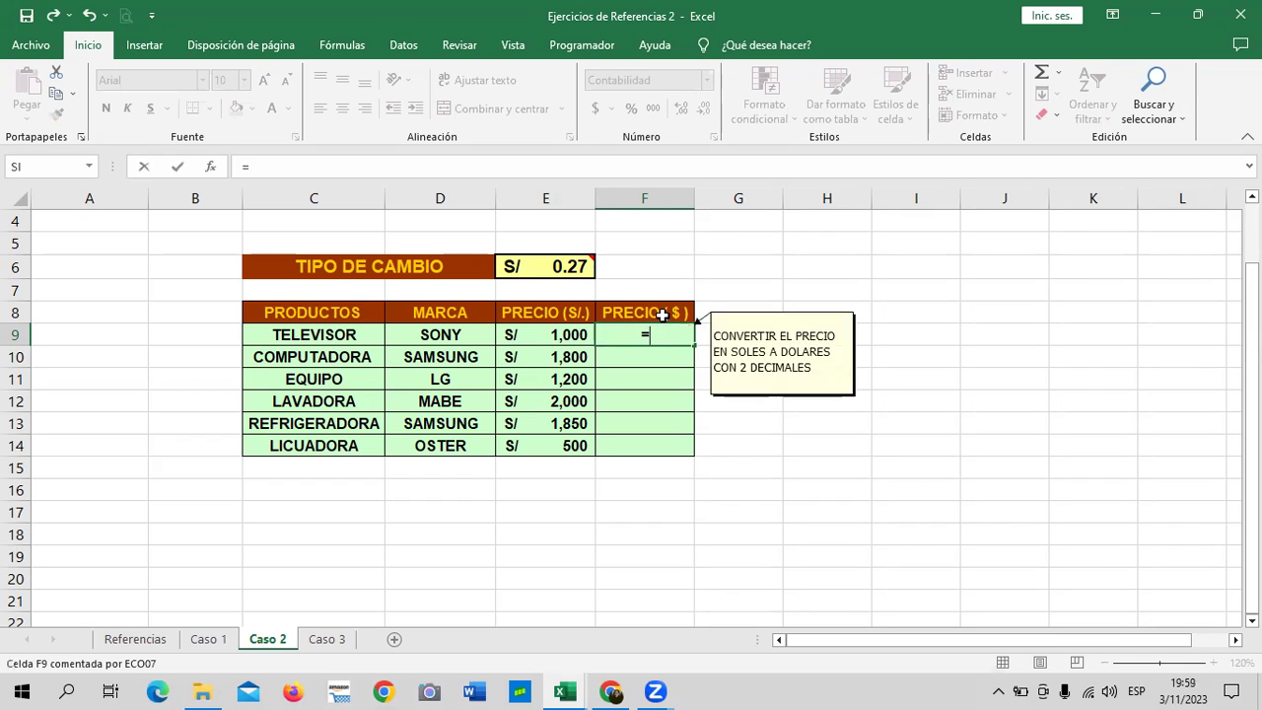
click(564, 264)
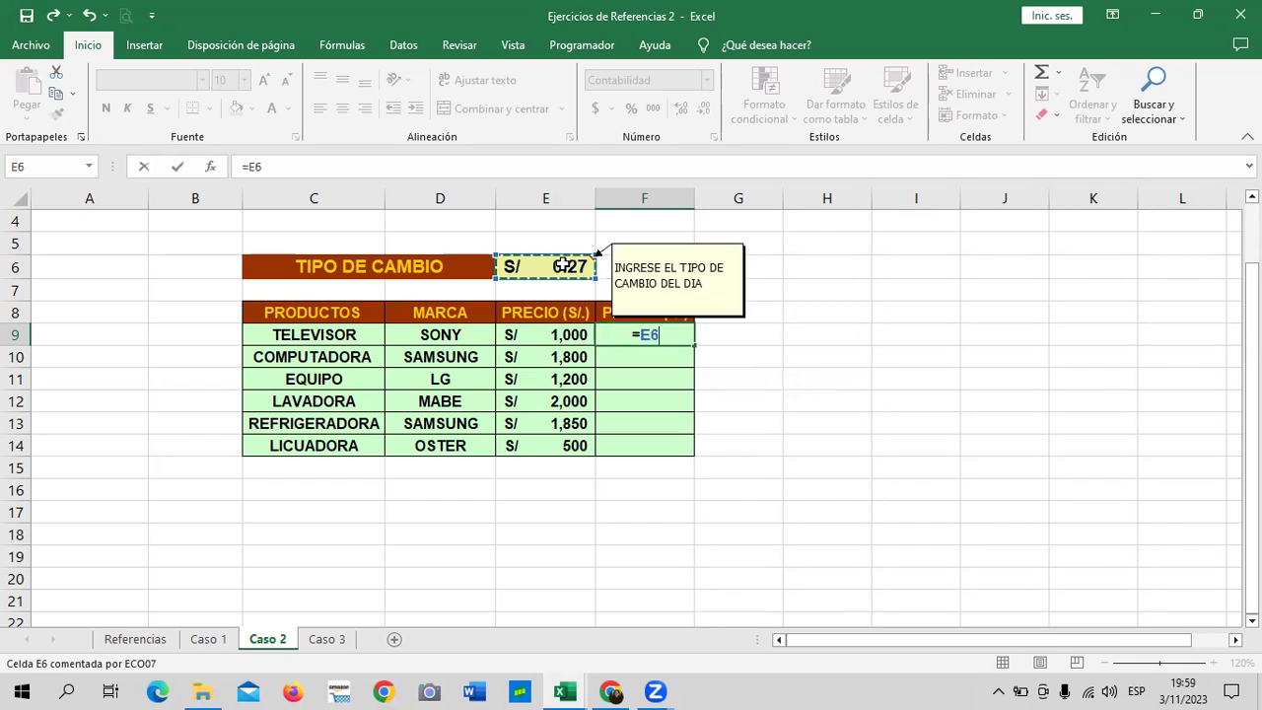
click(250, 166)
text($)
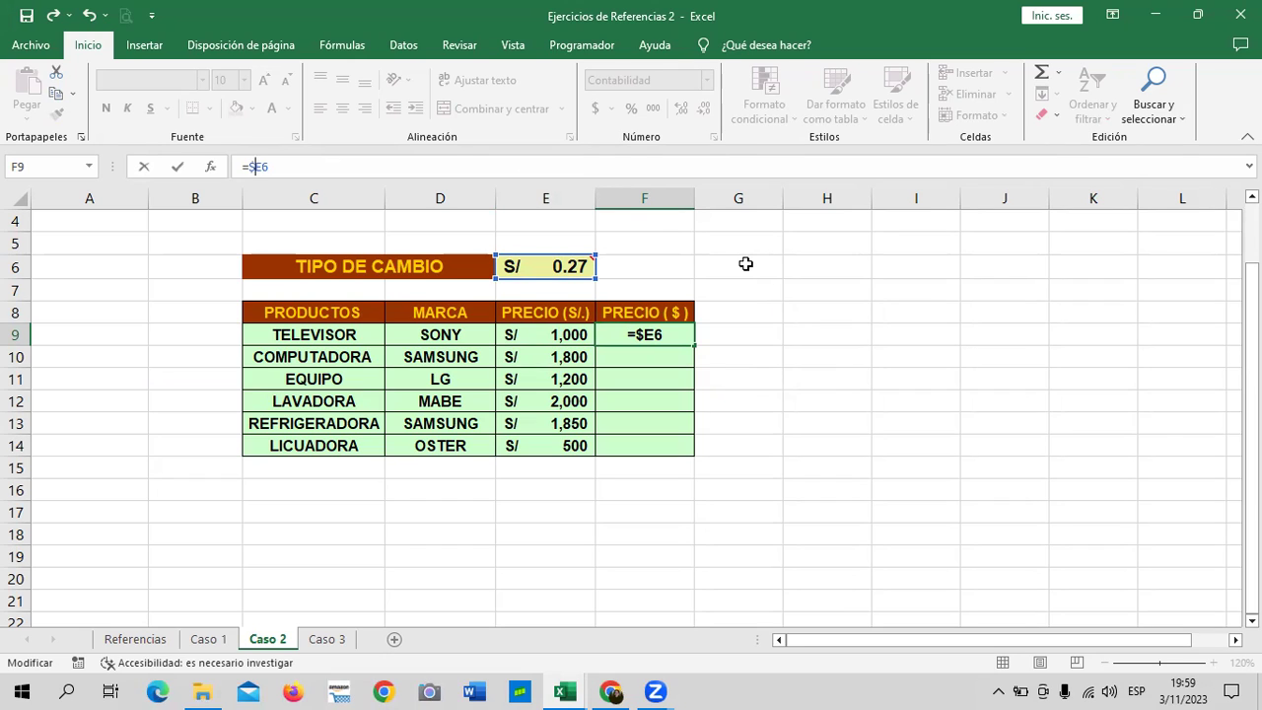
drag(249, 166, 279, 178)
key(F4)
key(F4)
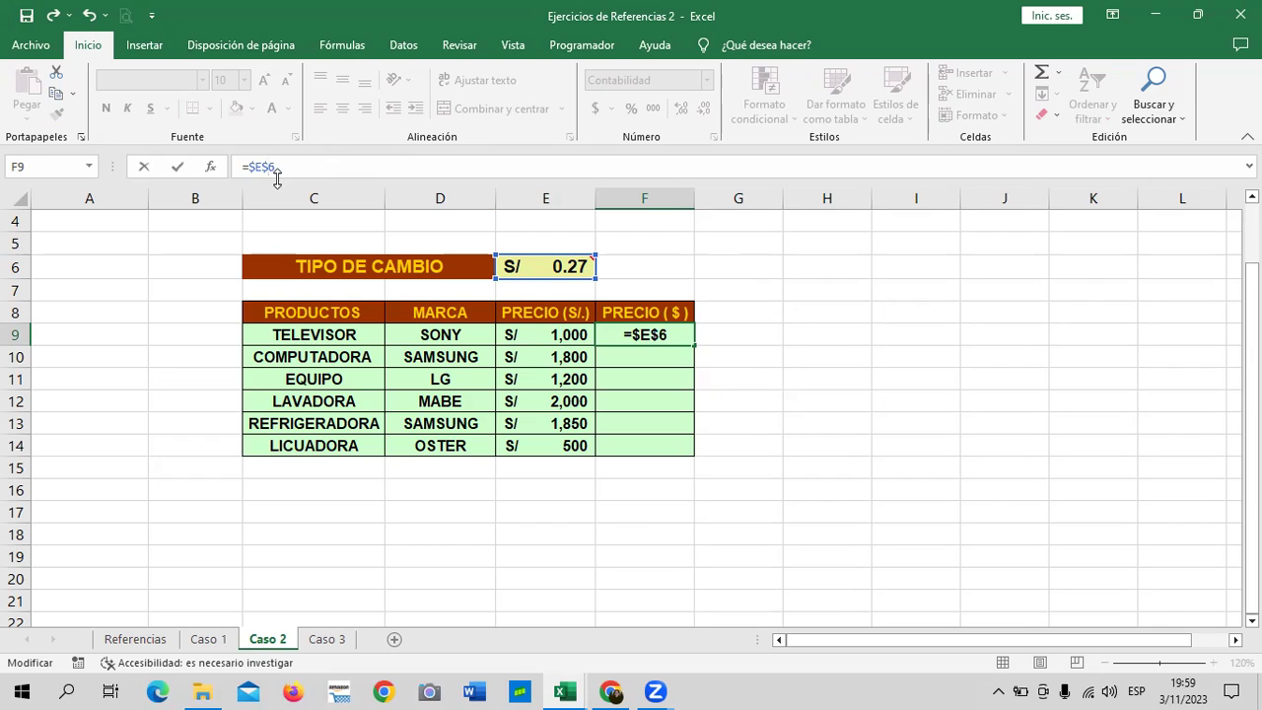
click(297, 167)
text(*)
click(558, 336)
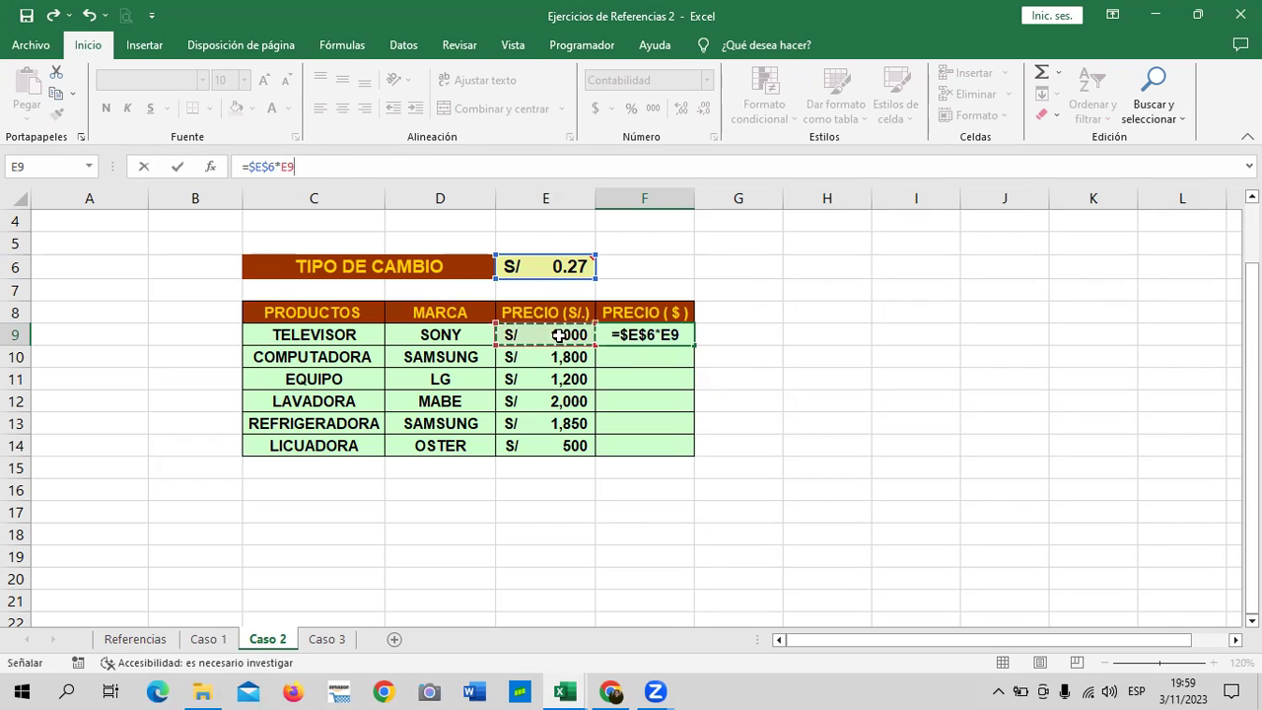
key(ctrl+Return)
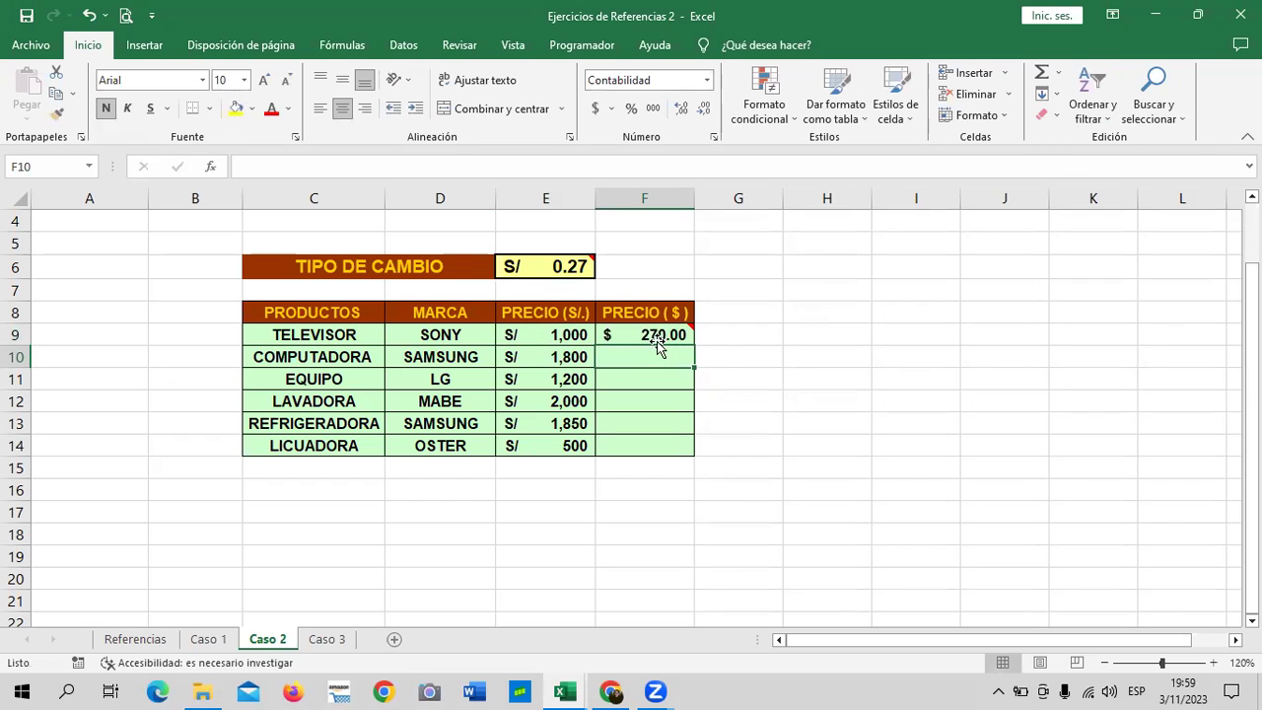
Step: Copy F9's dollar formula down to F14 and check the copies in F11 and F14
mouse_move(652, 333)
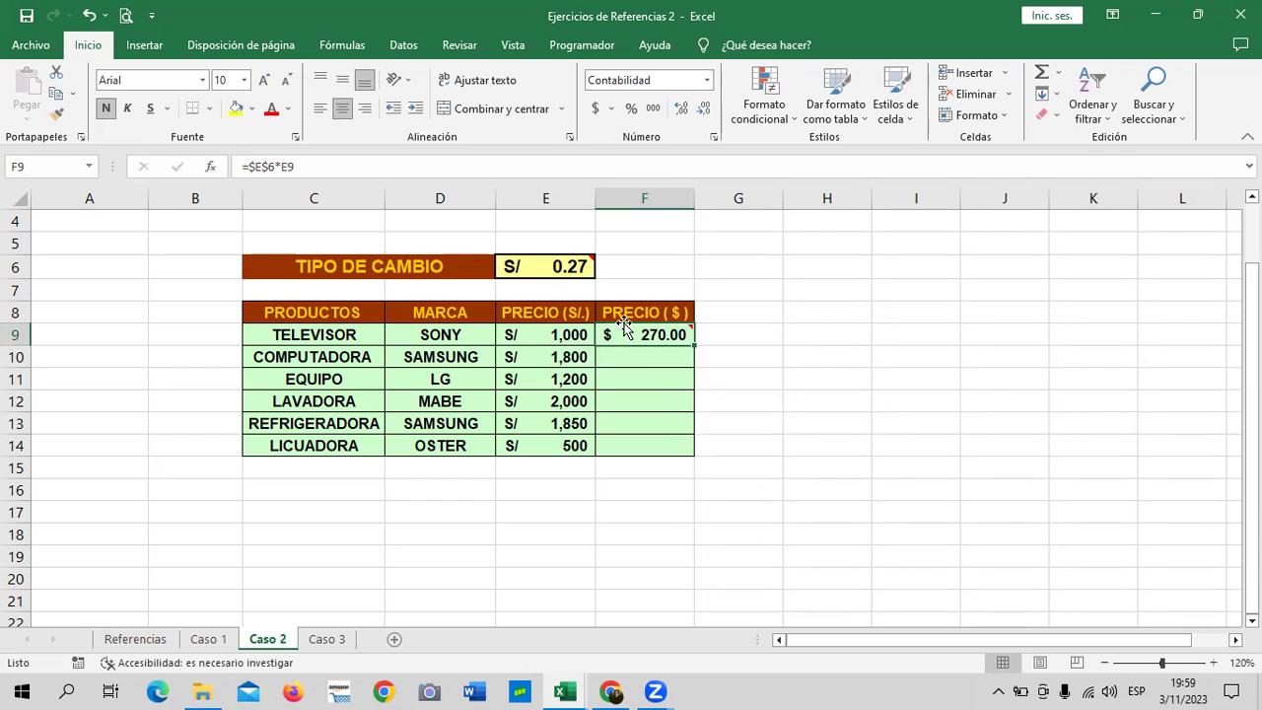
drag(694, 346, 698, 451)
click(766, 431)
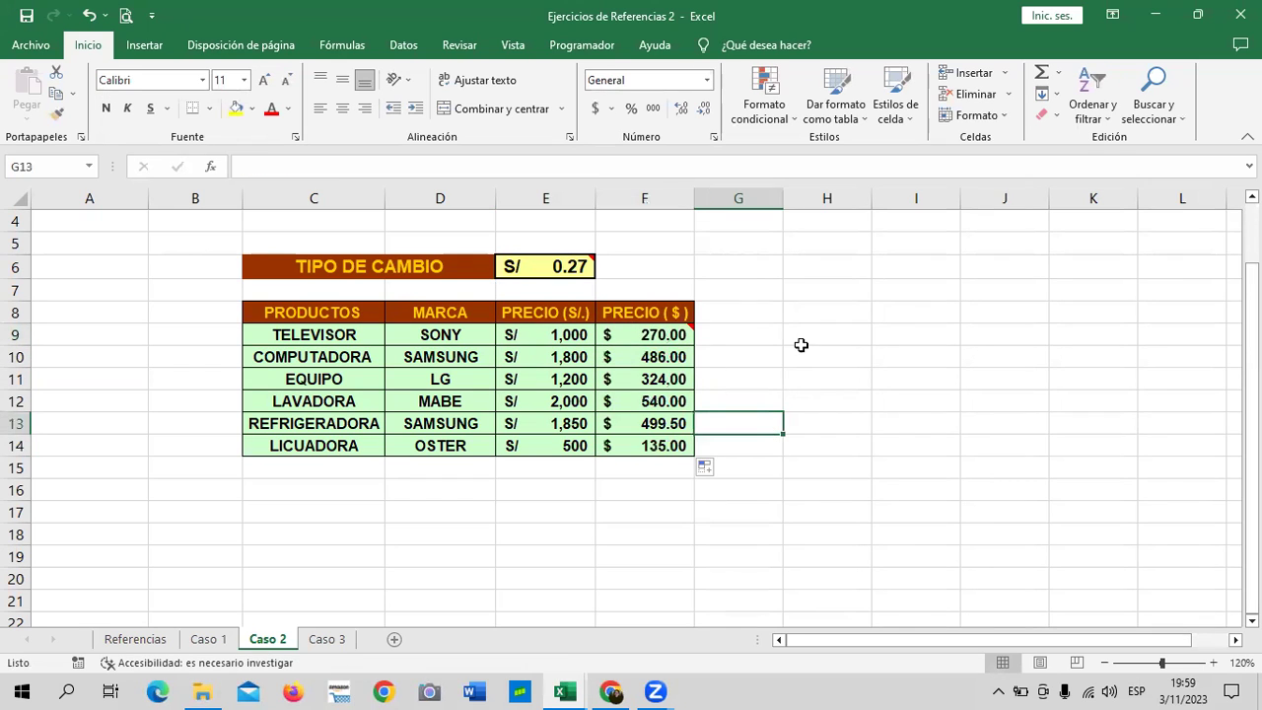
click(625, 336)
click(629, 378)
click(629, 448)
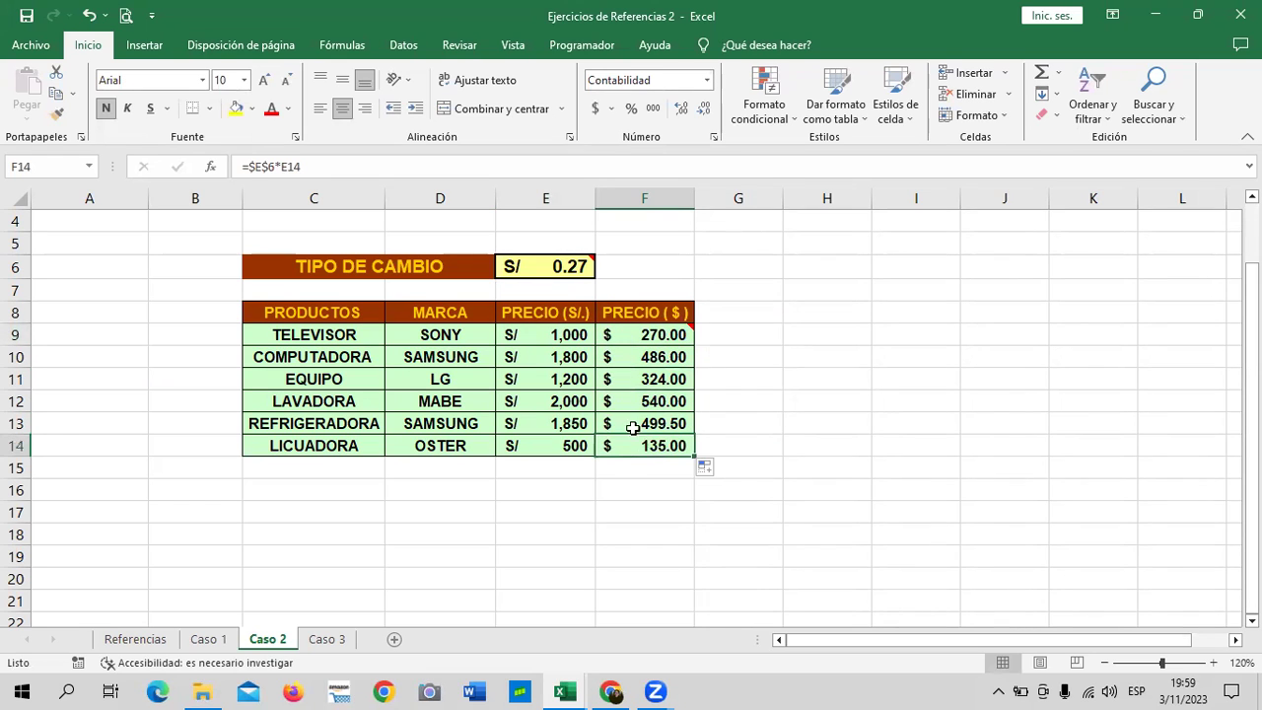
click(648, 336)
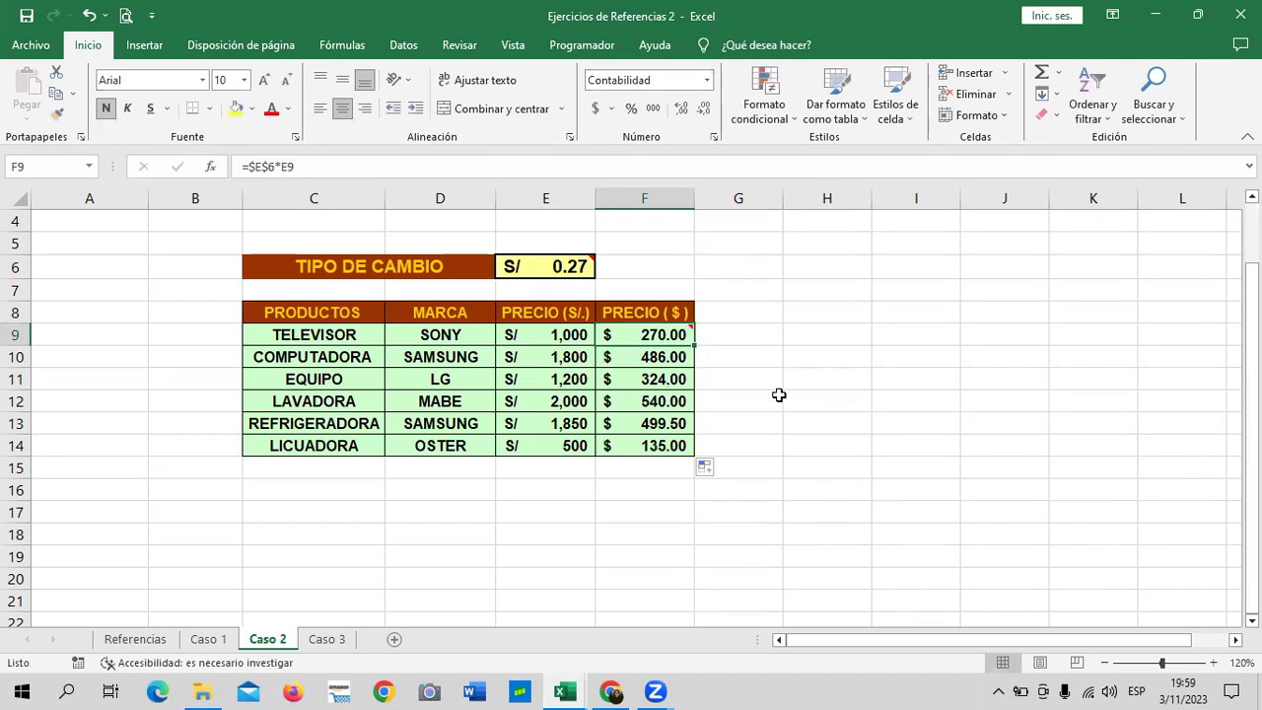
Step: Compare the F9 formula with the sol prices in column E and the E6 exchange rate
click(573, 337)
click(549, 384)
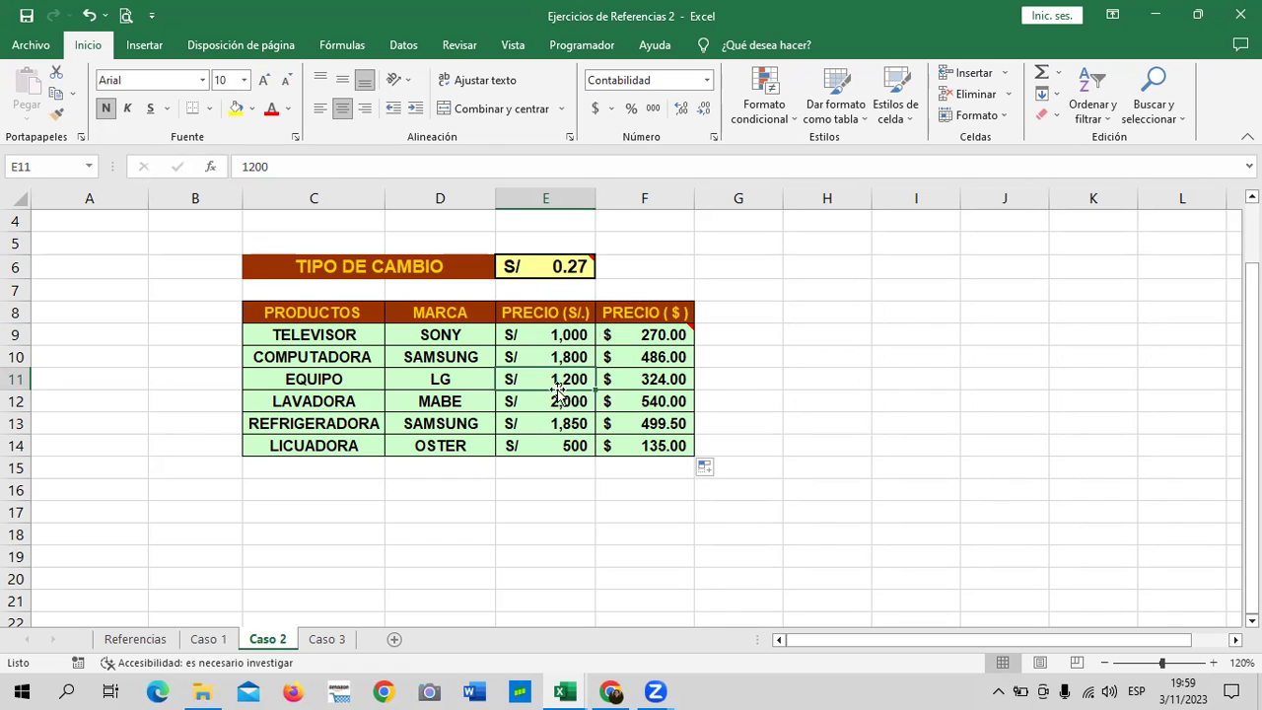
click(653, 333)
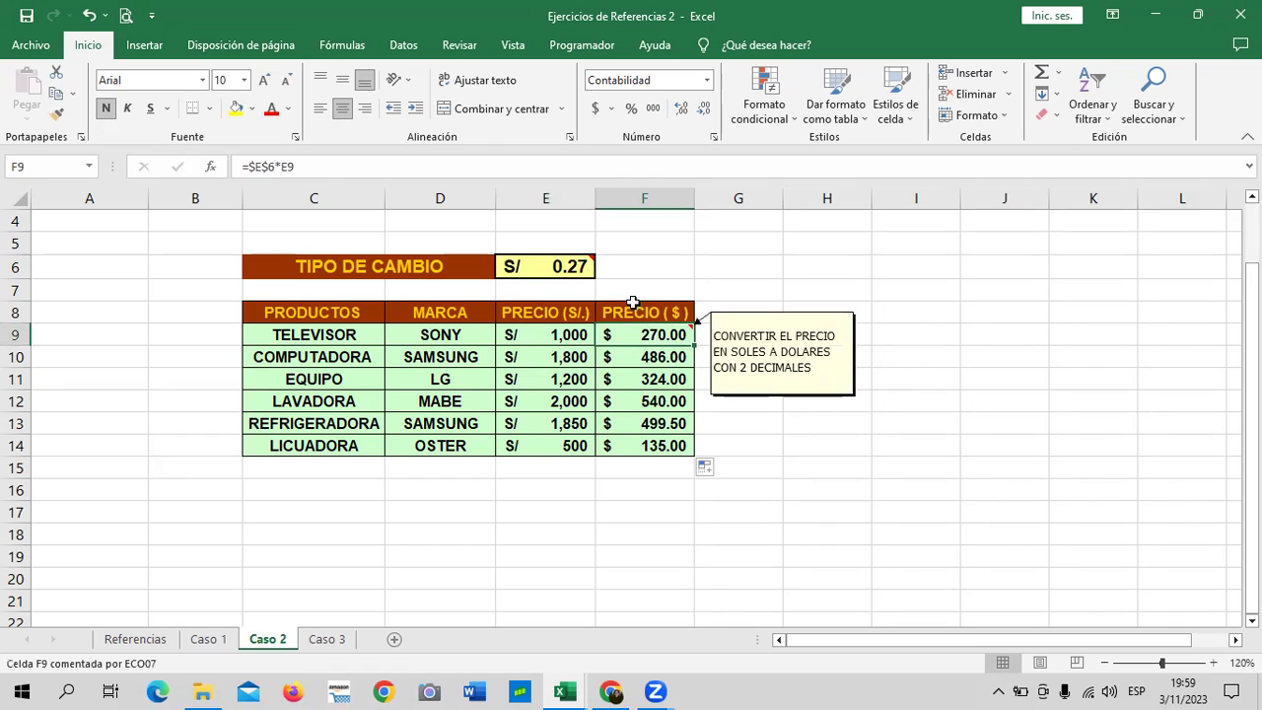
click(540, 265)
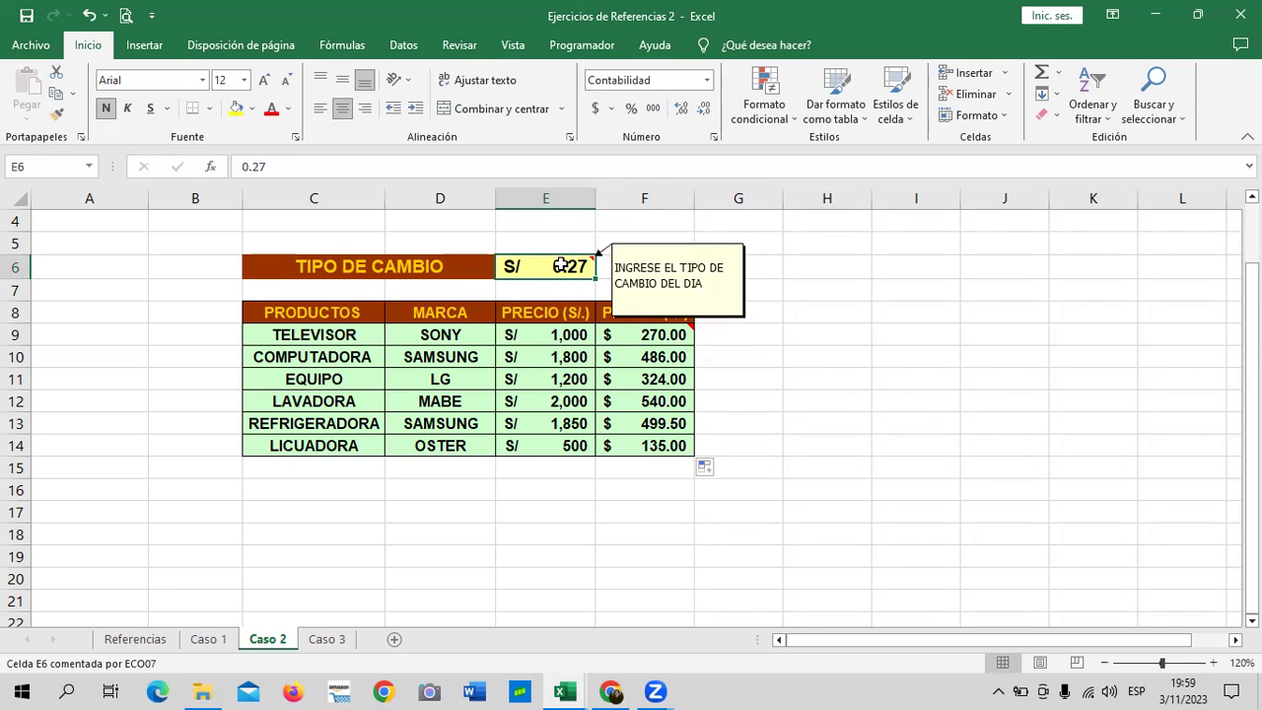
click(629, 335)
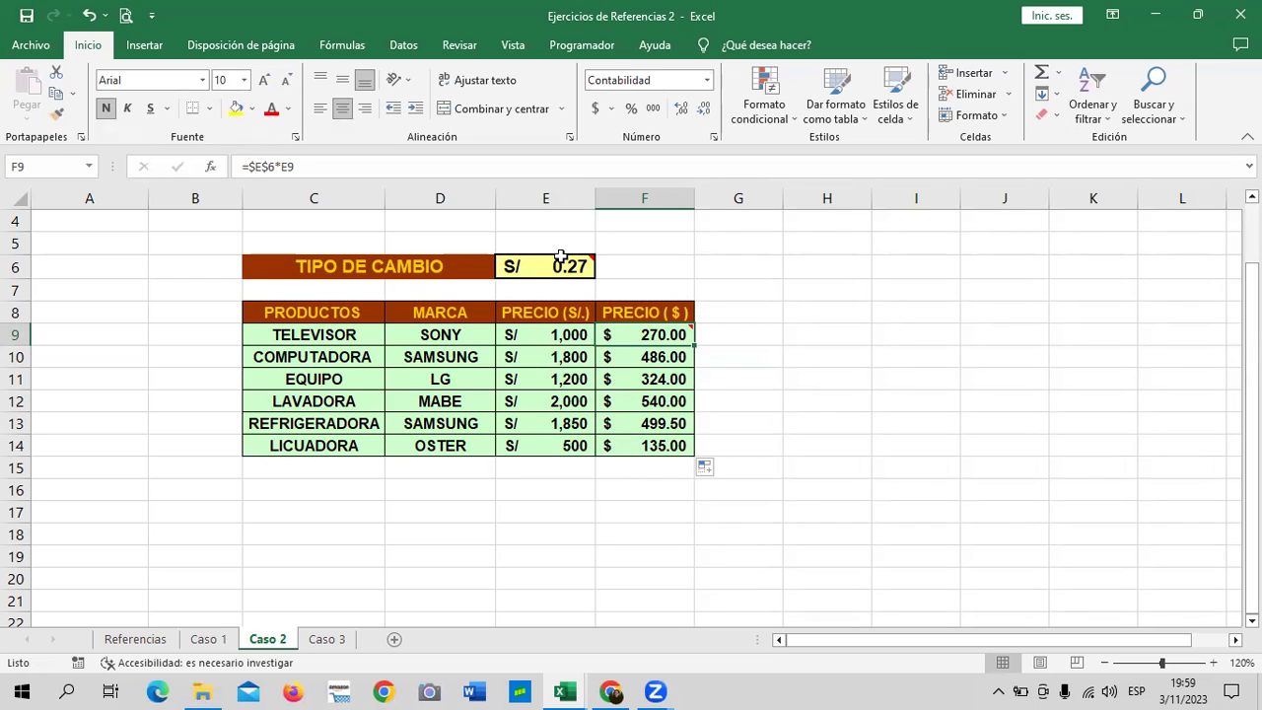
click(557, 445)
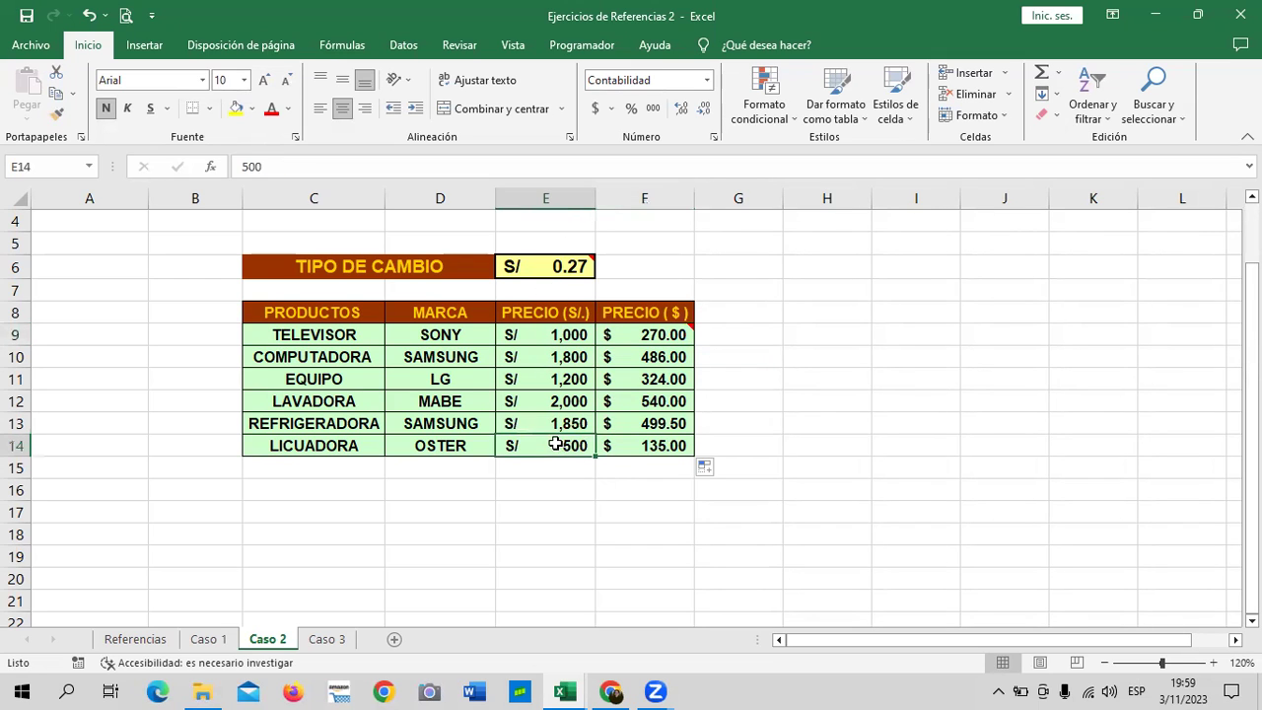
click(557, 334)
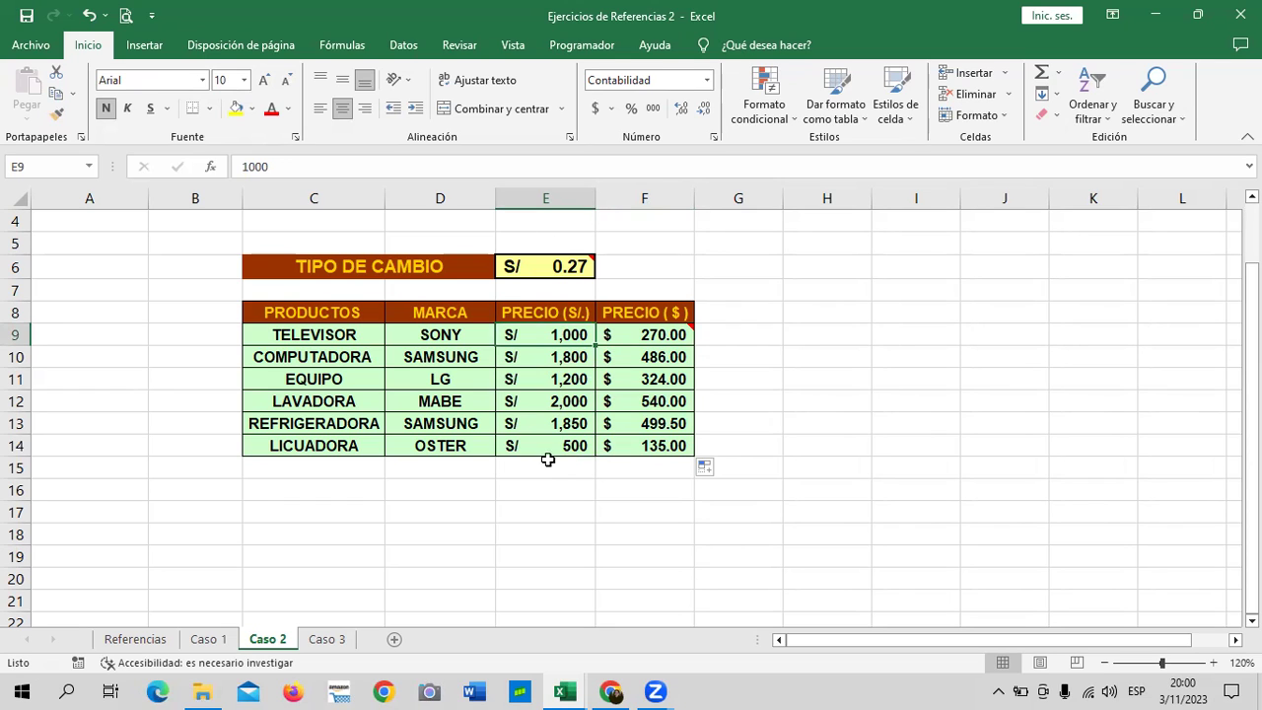
key(Down)
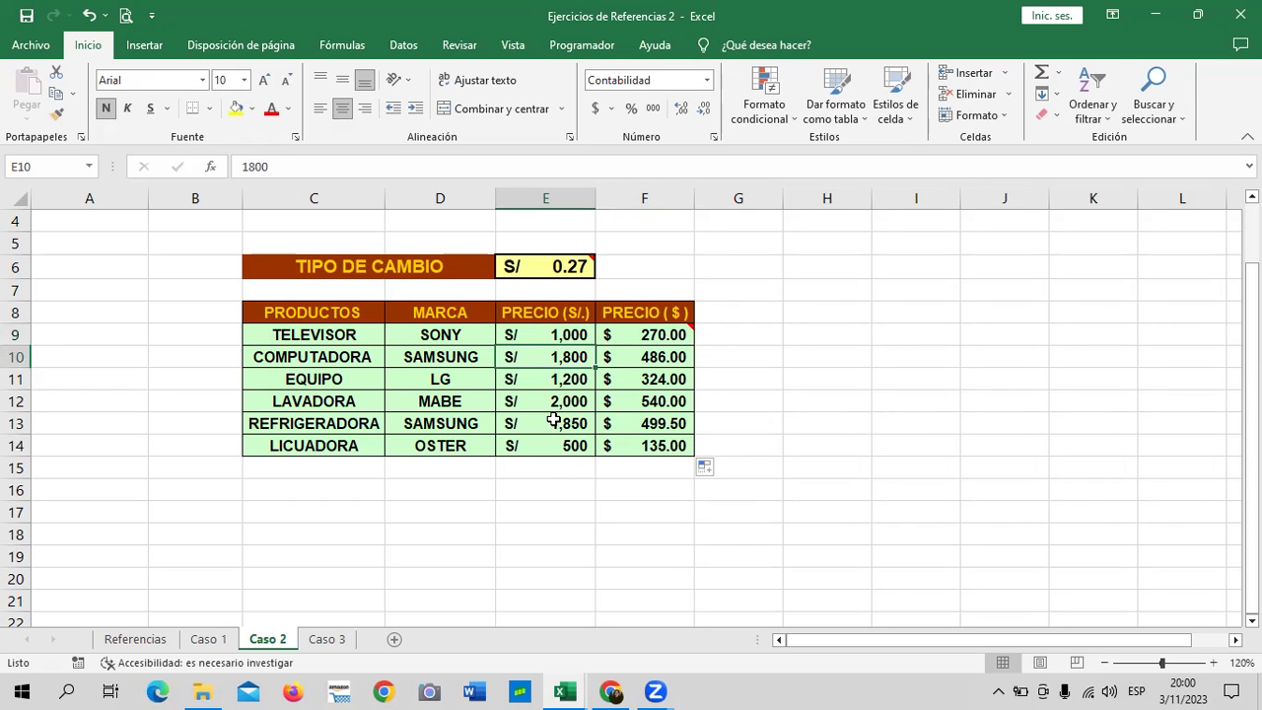
click(671, 338)
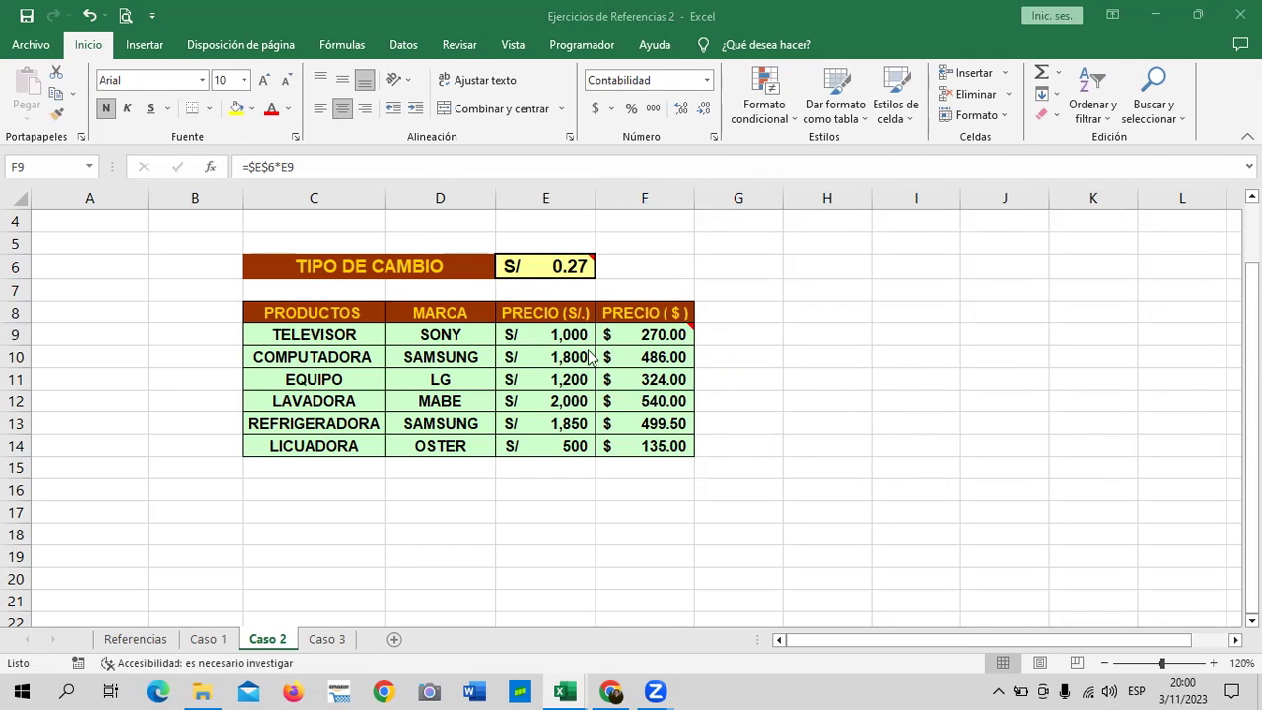
Step: On the Referencias sheet, enter =PROMEDIO(C5:D5) in E5 and fill it down to E11
click(208, 639)
click(160, 640)
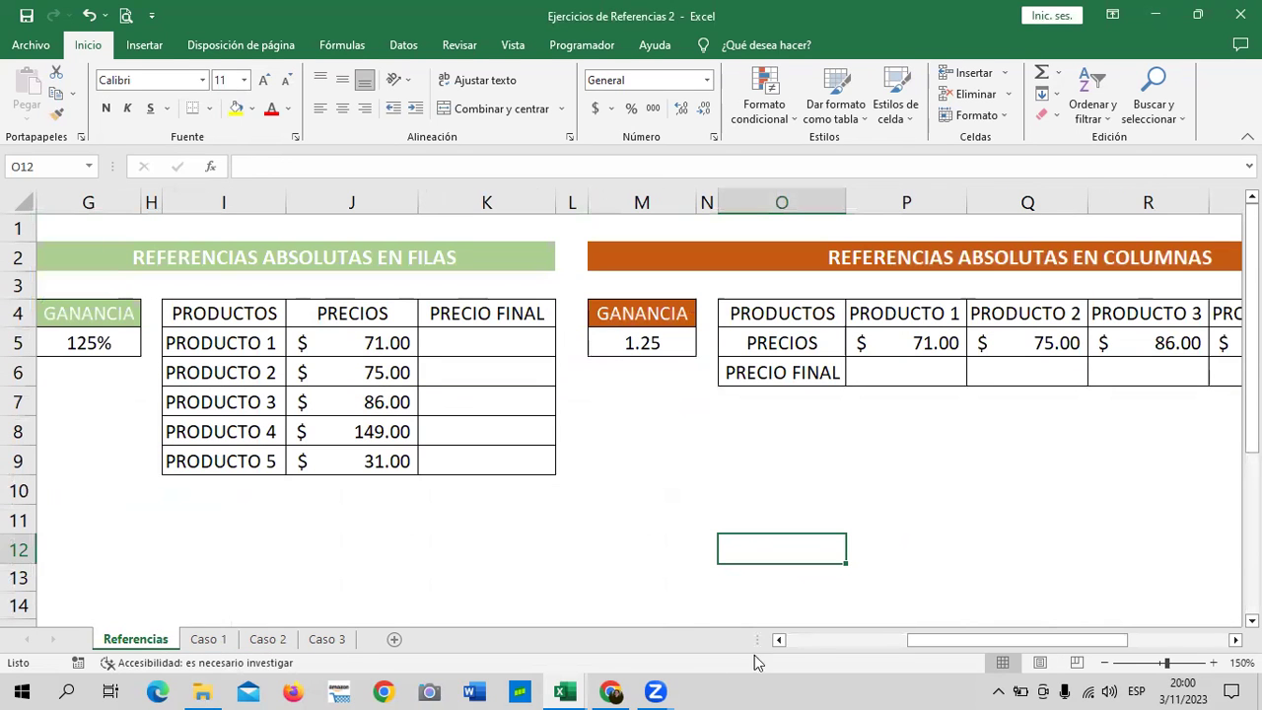
drag(1056, 640, 935, 640)
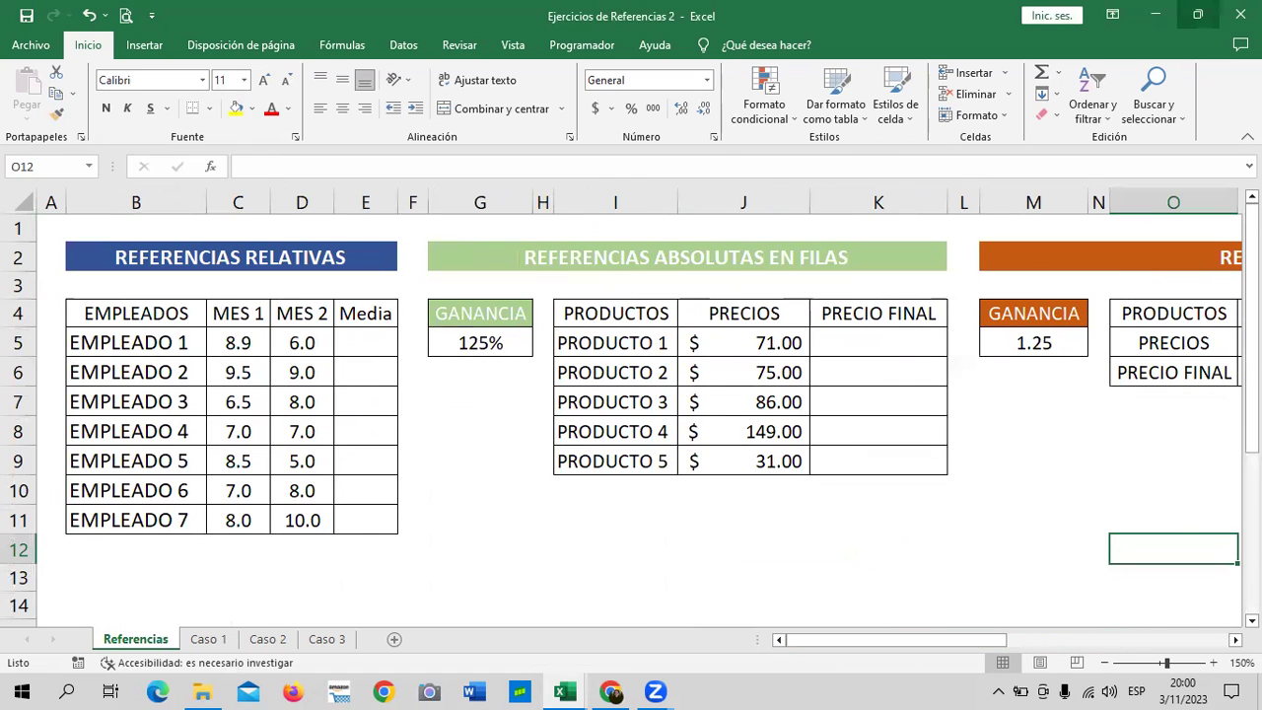
click(370, 337)
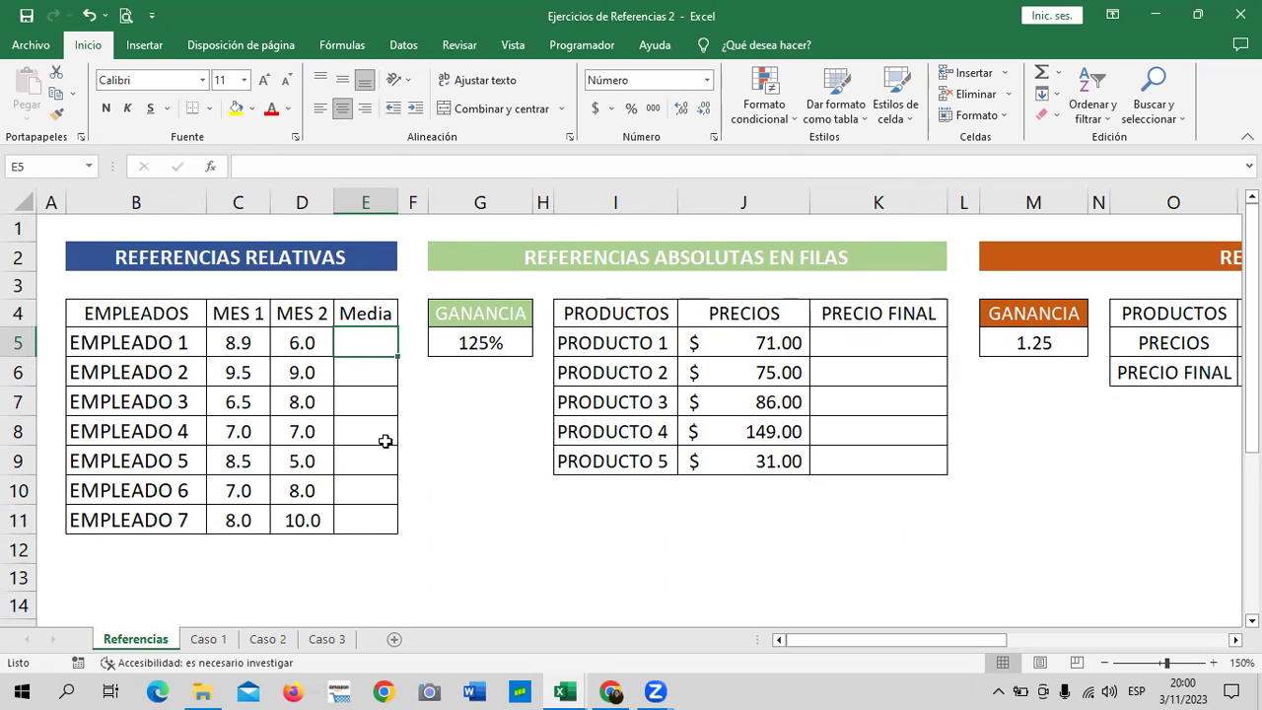
text(=PRO)
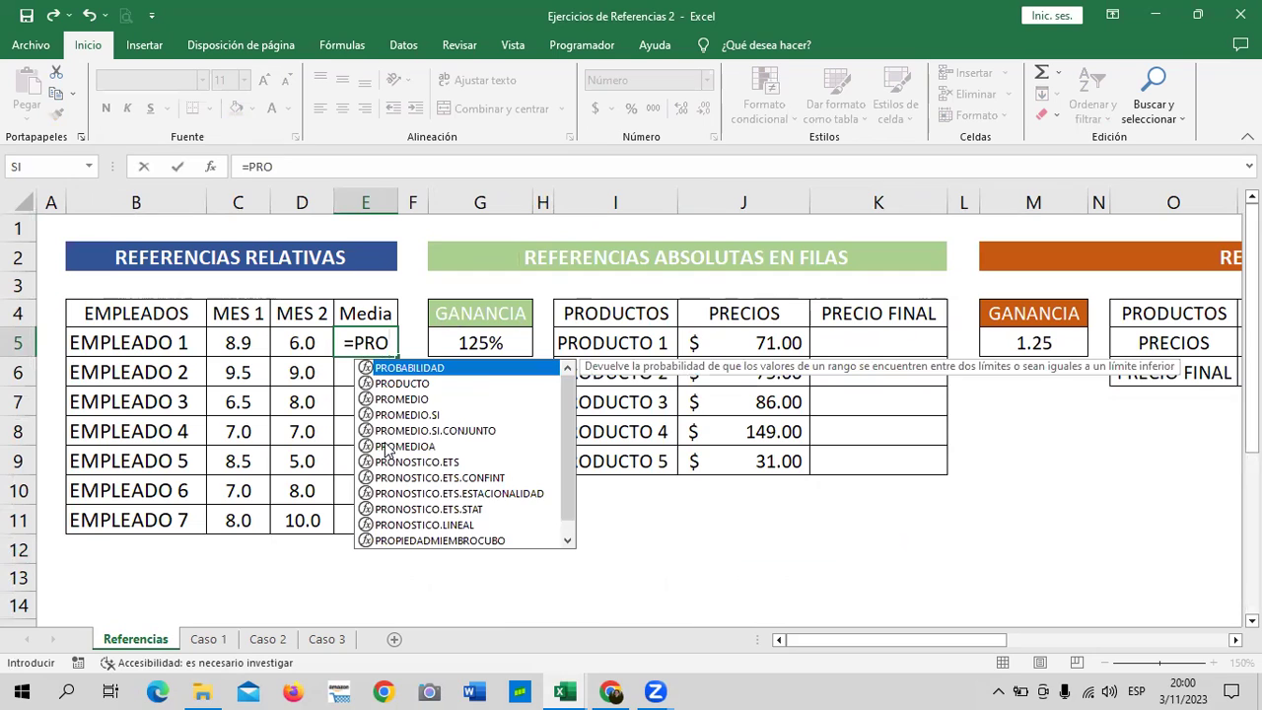
double_click(405, 399)
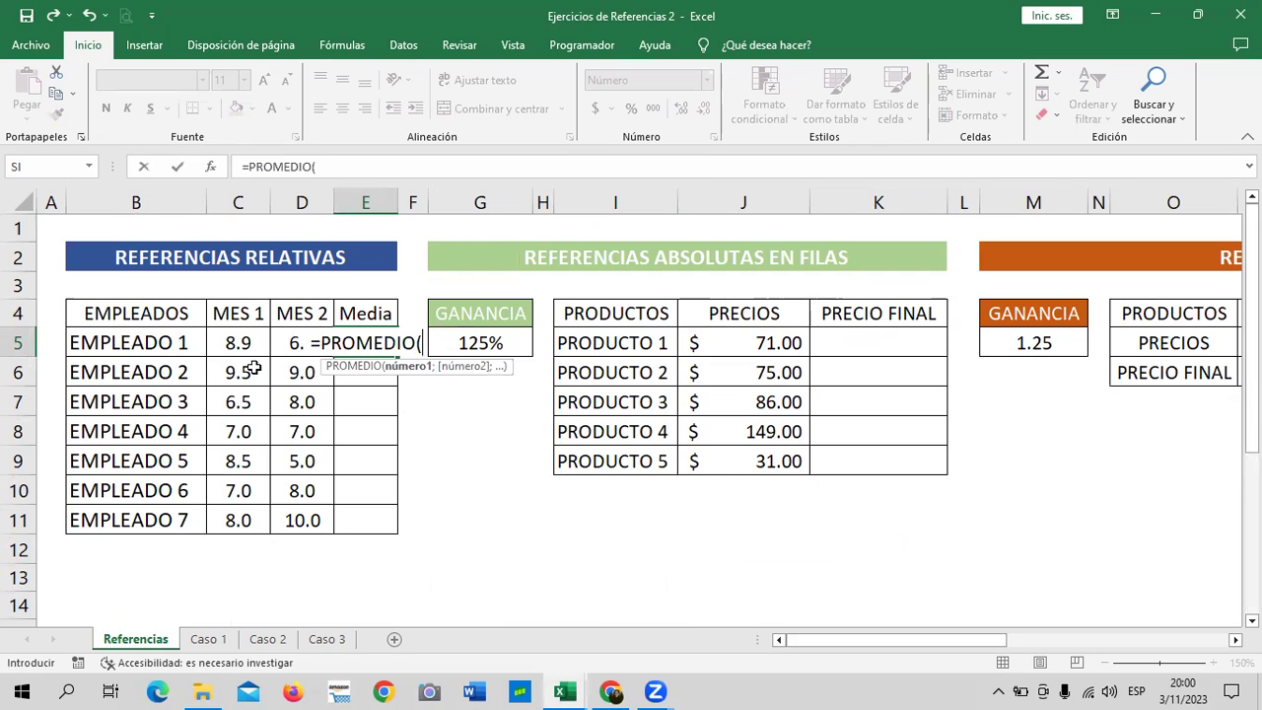
drag(240, 345, 293, 345)
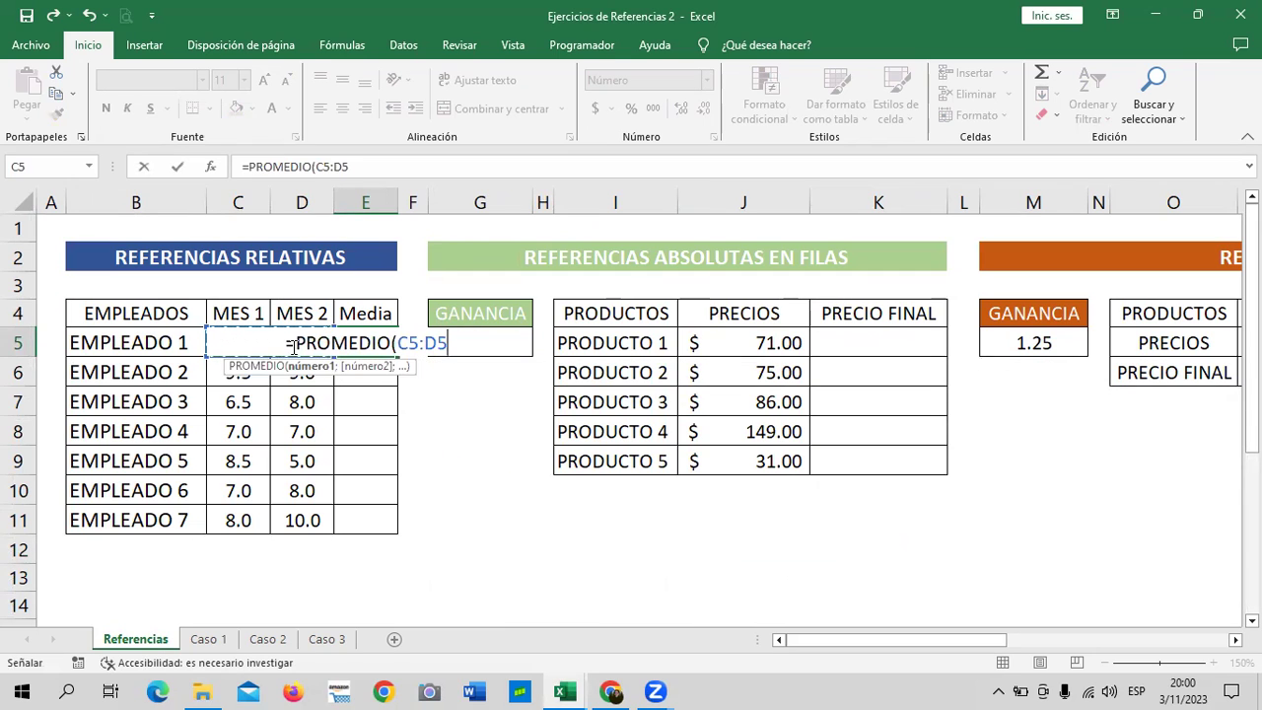
text())
key(Return)
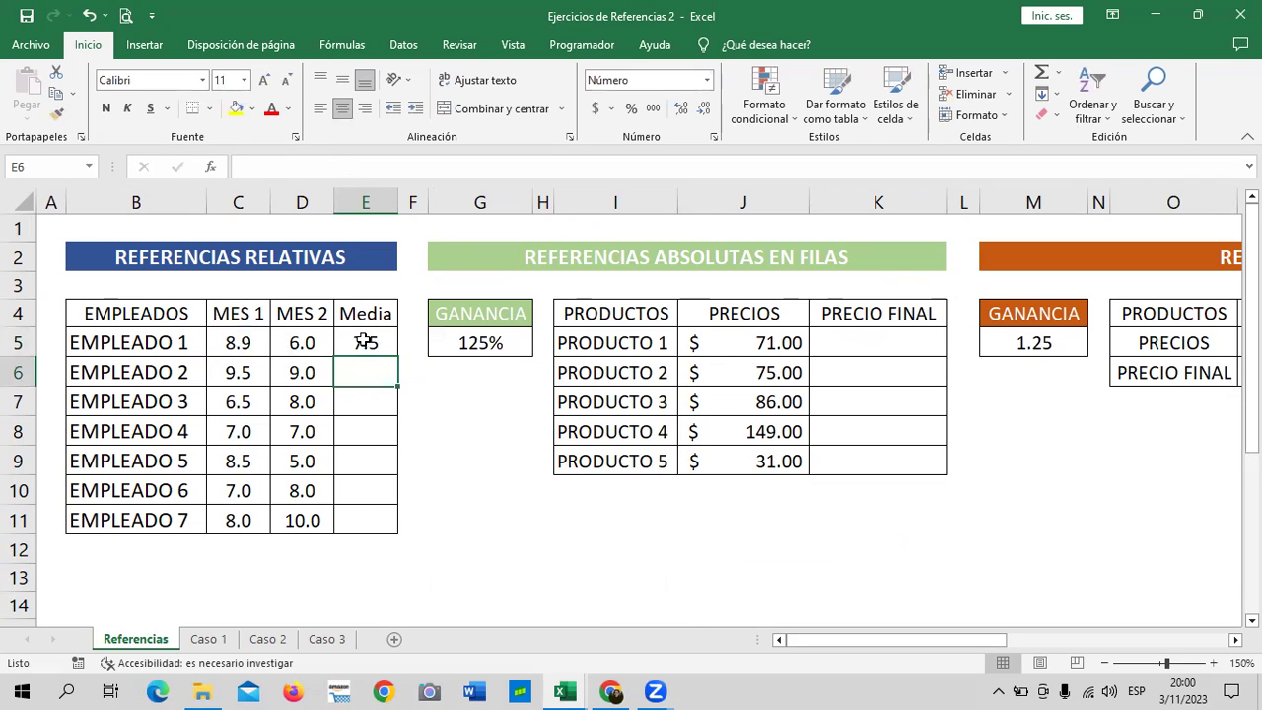
click(365, 342)
drag(397, 357, 390, 529)
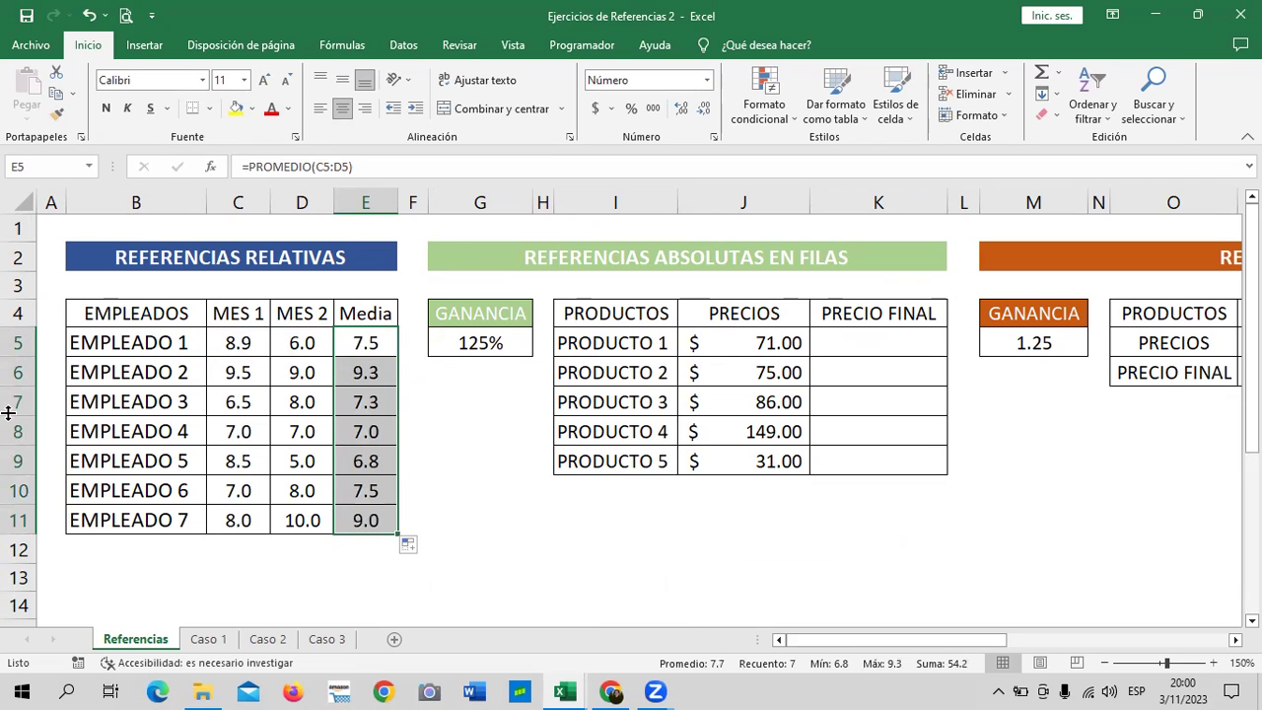
click(814, 545)
Step: Enter =J5*$G$5 in K5 for PRODUCTO 1's final price
drag(882, 642, 923, 645)
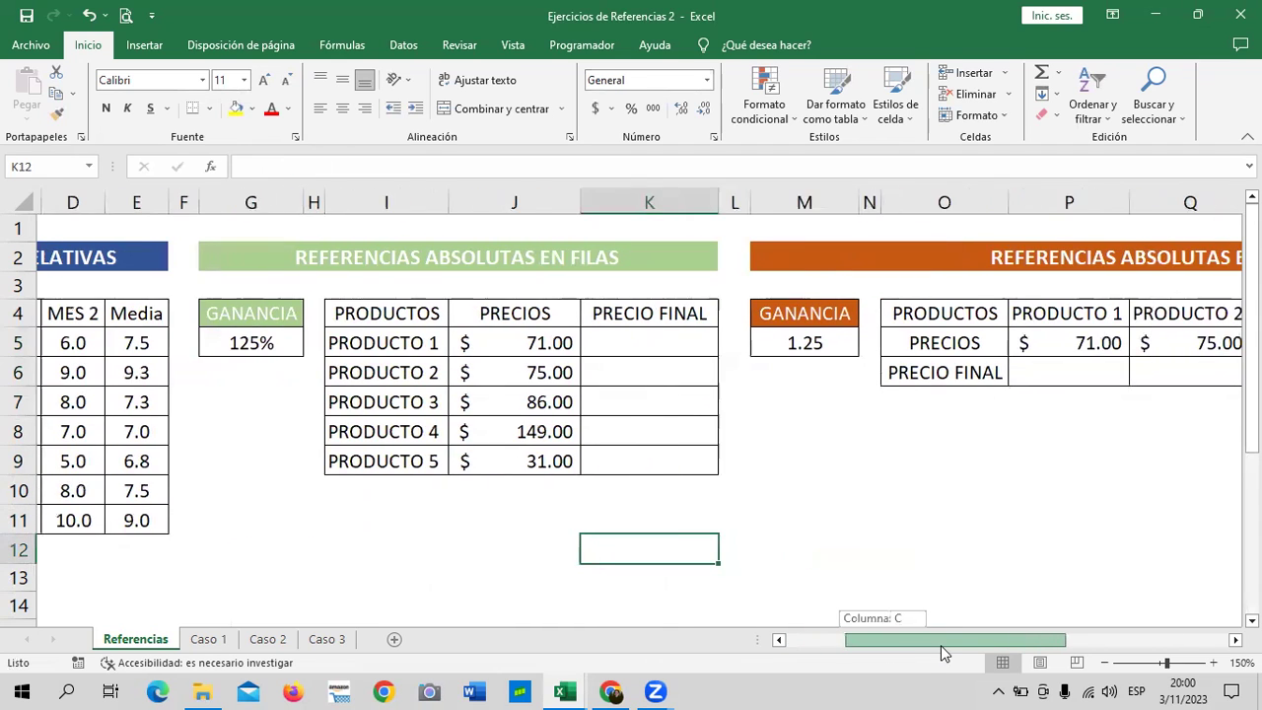
click(682, 342)
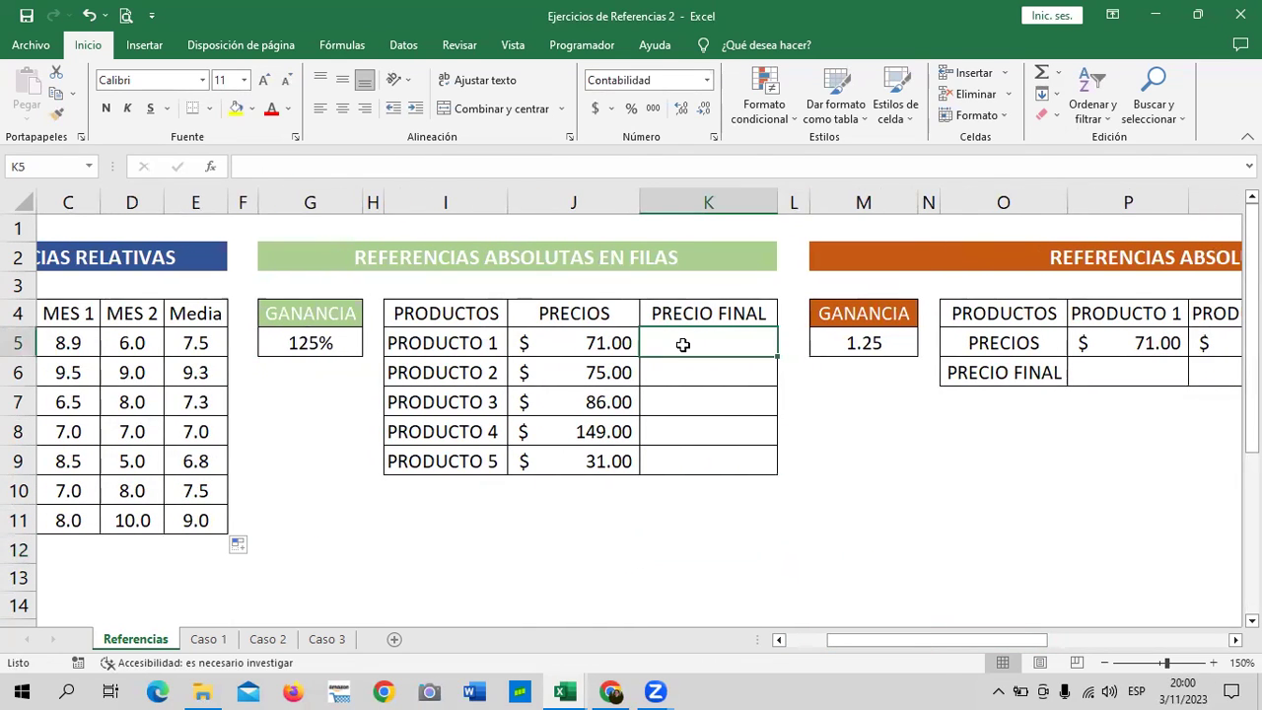
text(=)
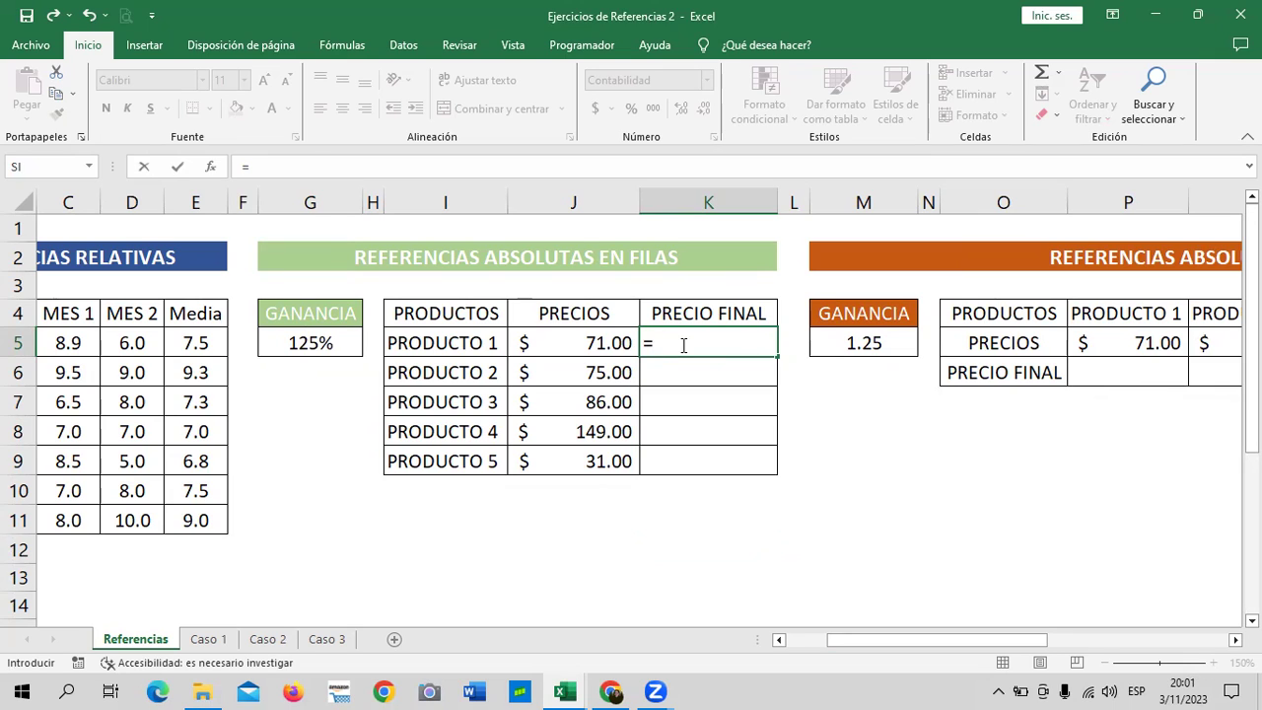
click(588, 342)
text(*)
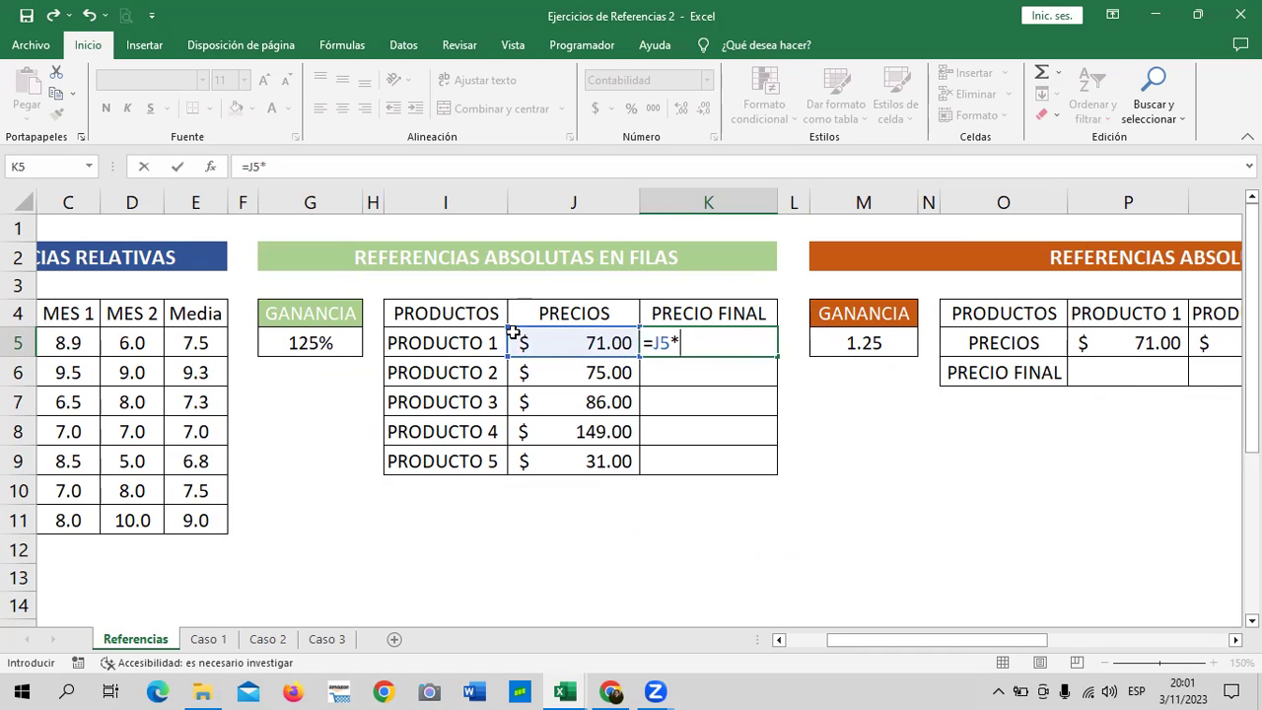
key(Left)
key(Left)
key(Left)
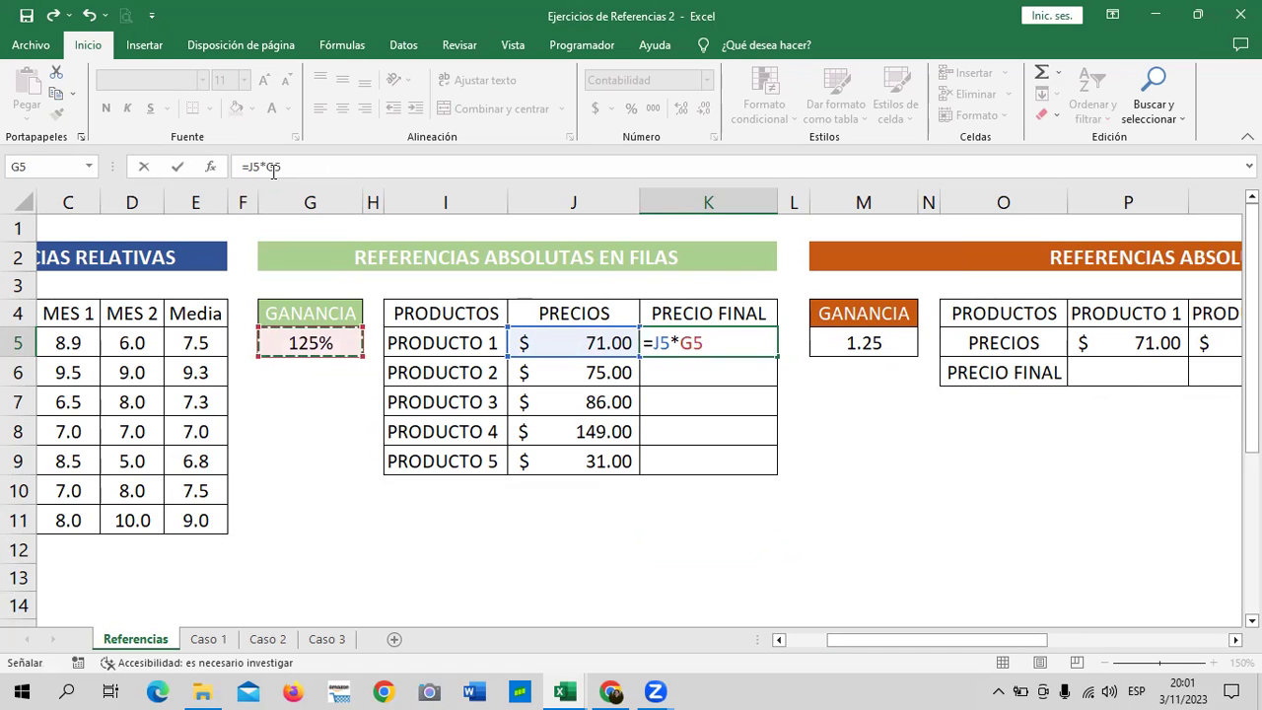
click(267, 167)
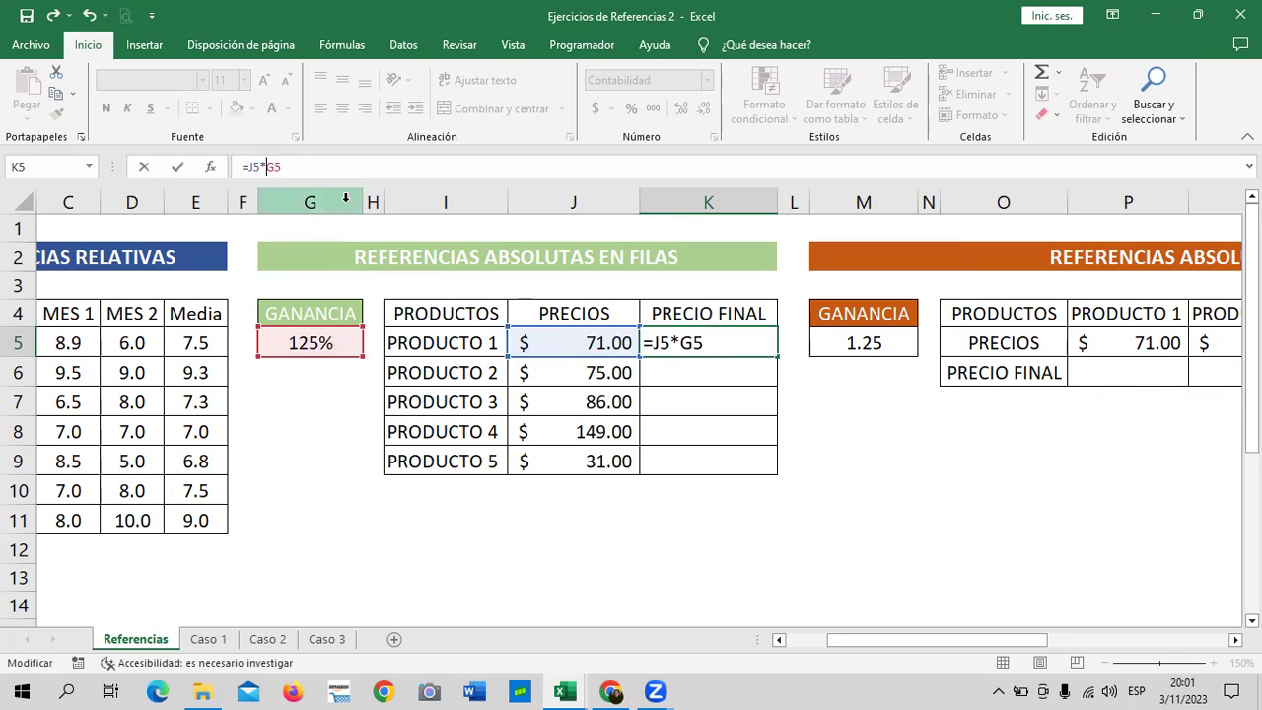
text($)
key(Right)
text($)
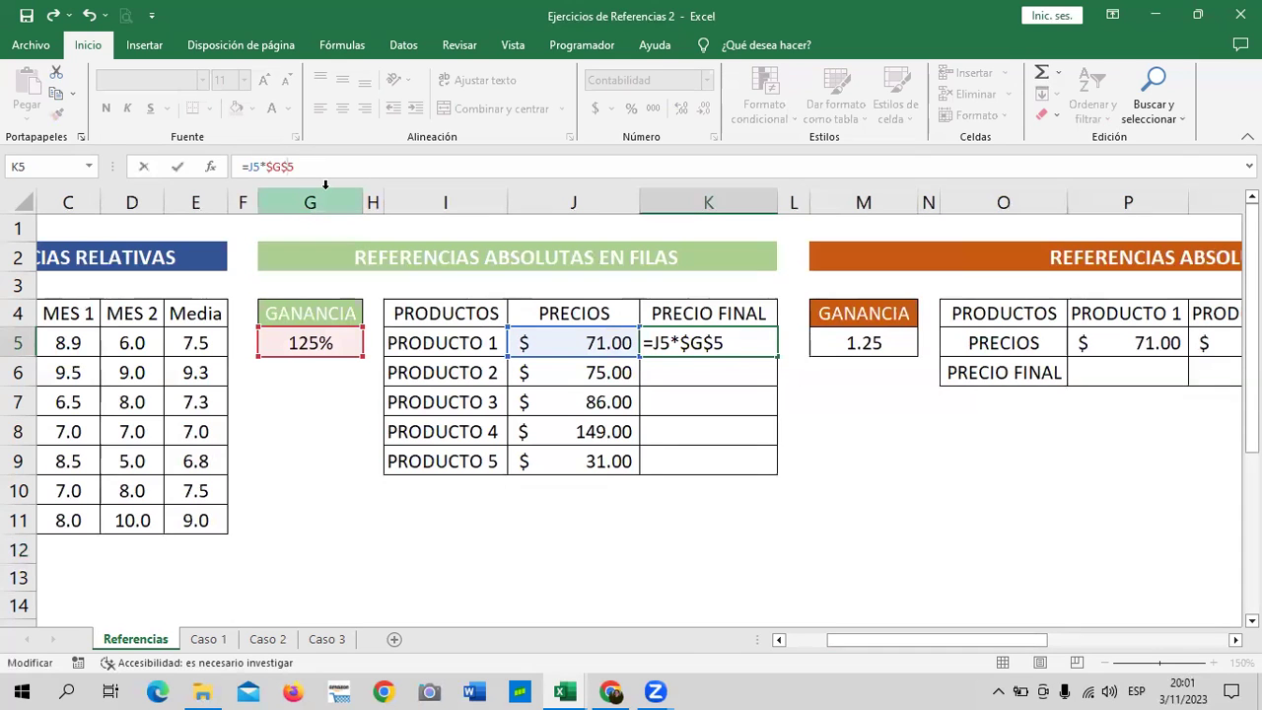
key(Return)
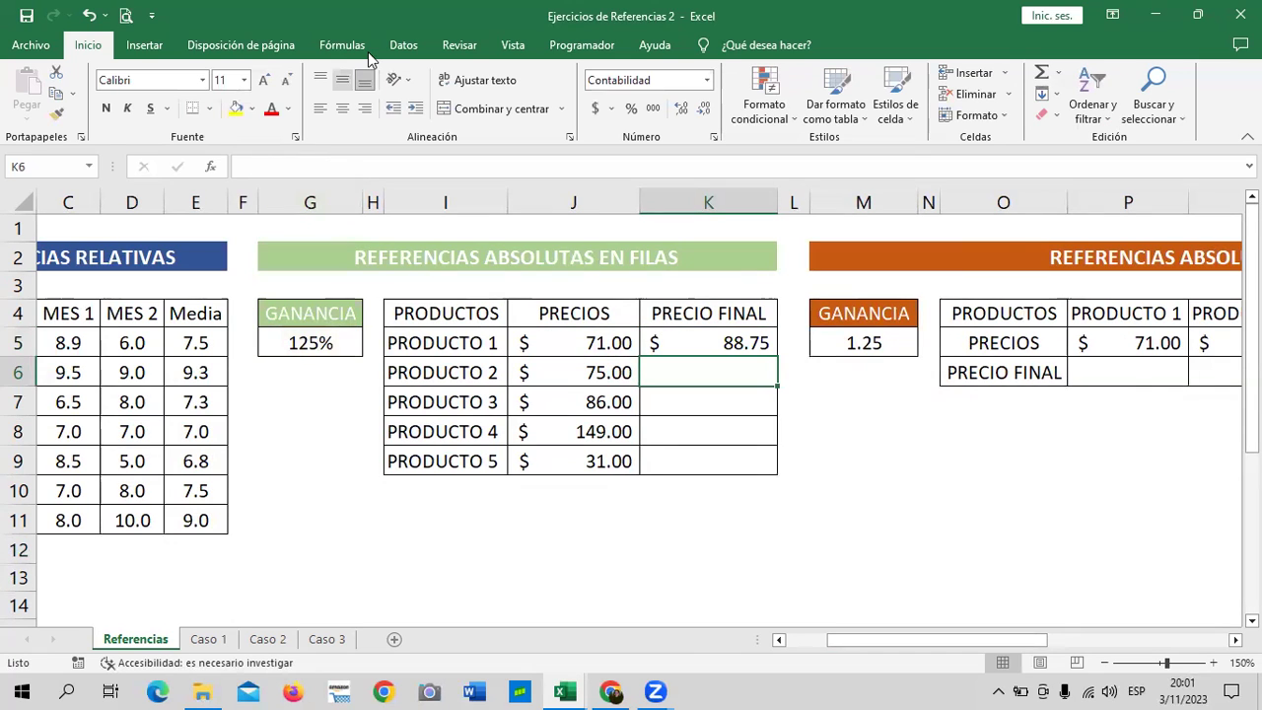
Step: Fill the K5 formula down to K9 and verify the copied references in K6 and K9
click(735, 340)
drag(778, 356, 797, 473)
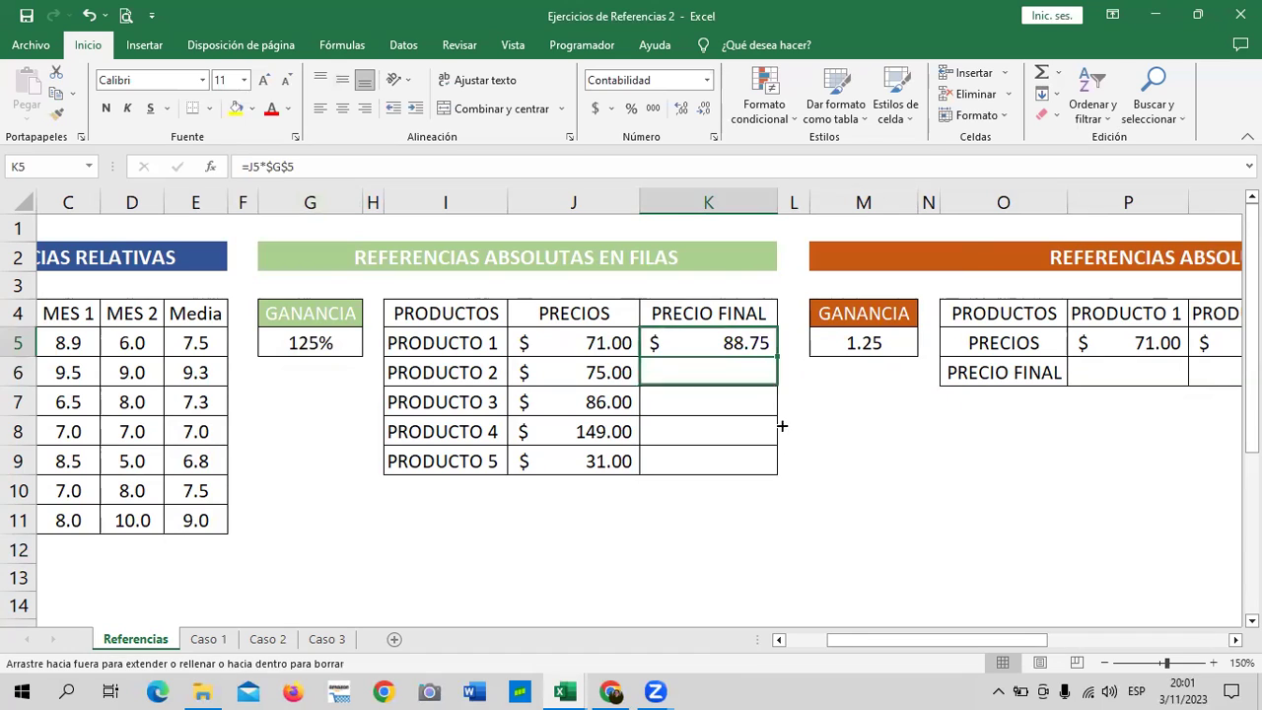
click(737, 365)
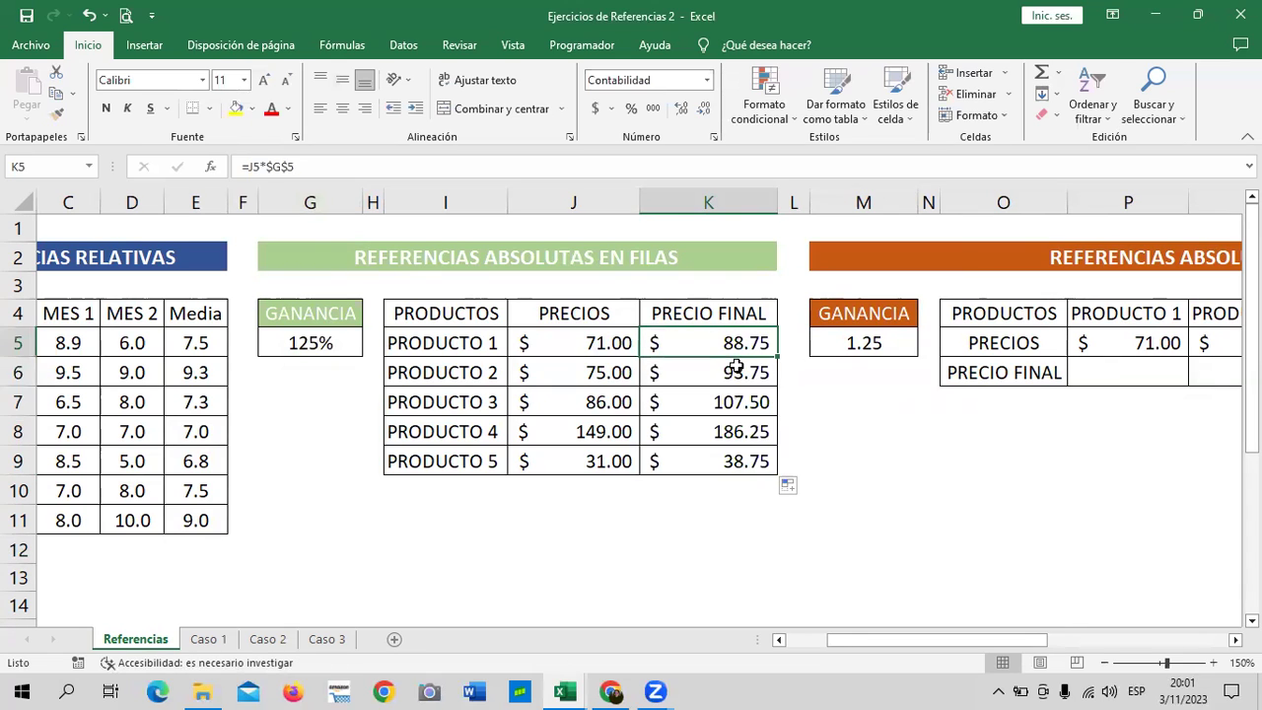
click(553, 168)
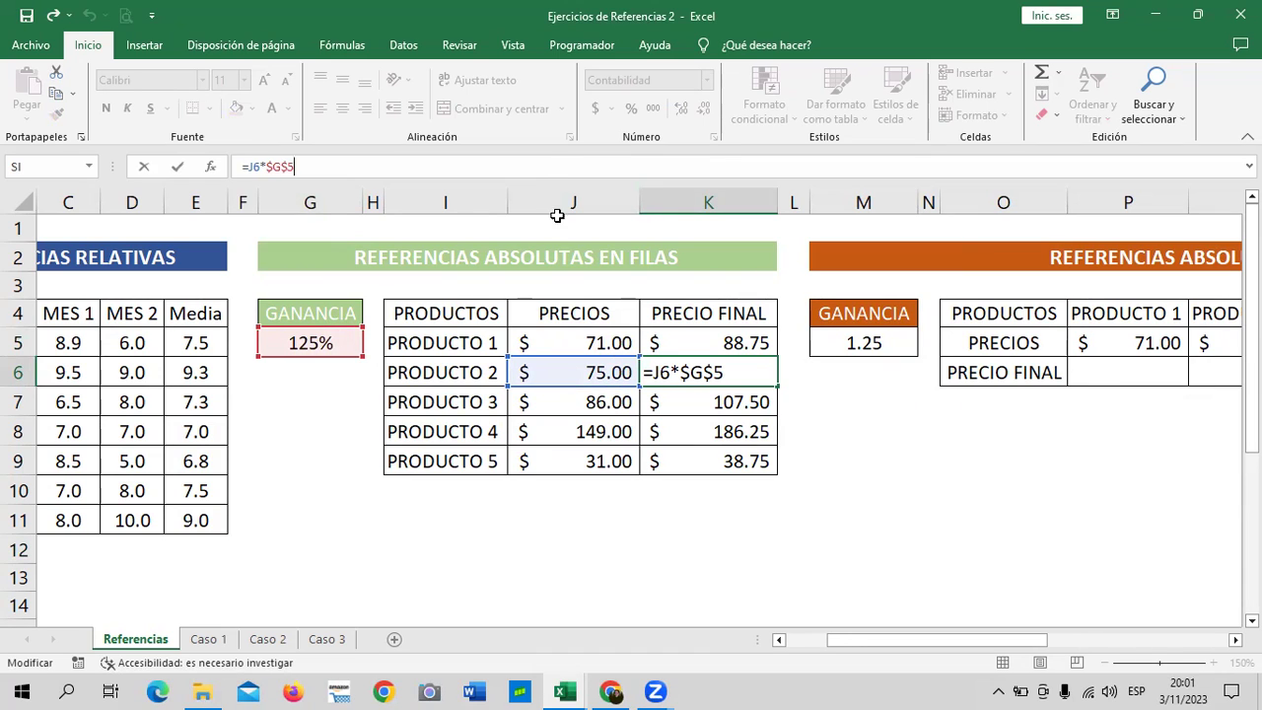
click(692, 458)
key(Return)
key(Up)
click(509, 160)
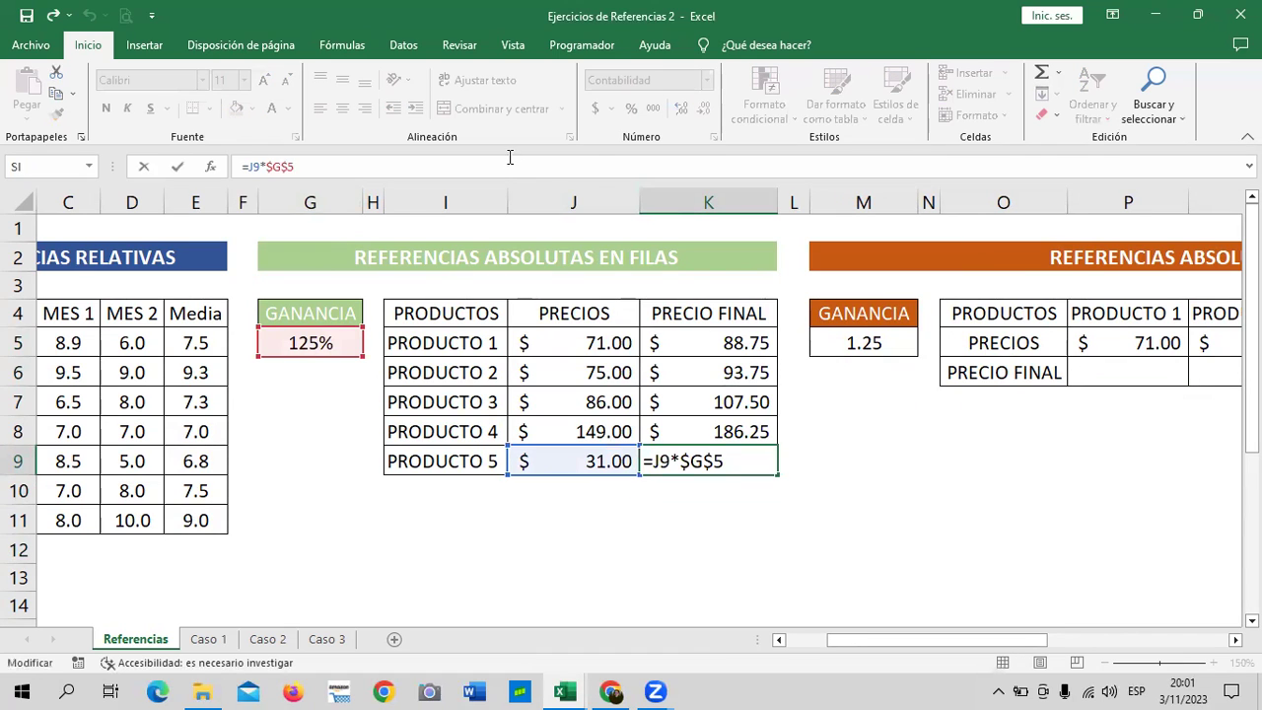
key(Return)
drag(986, 640, 1038, 656)
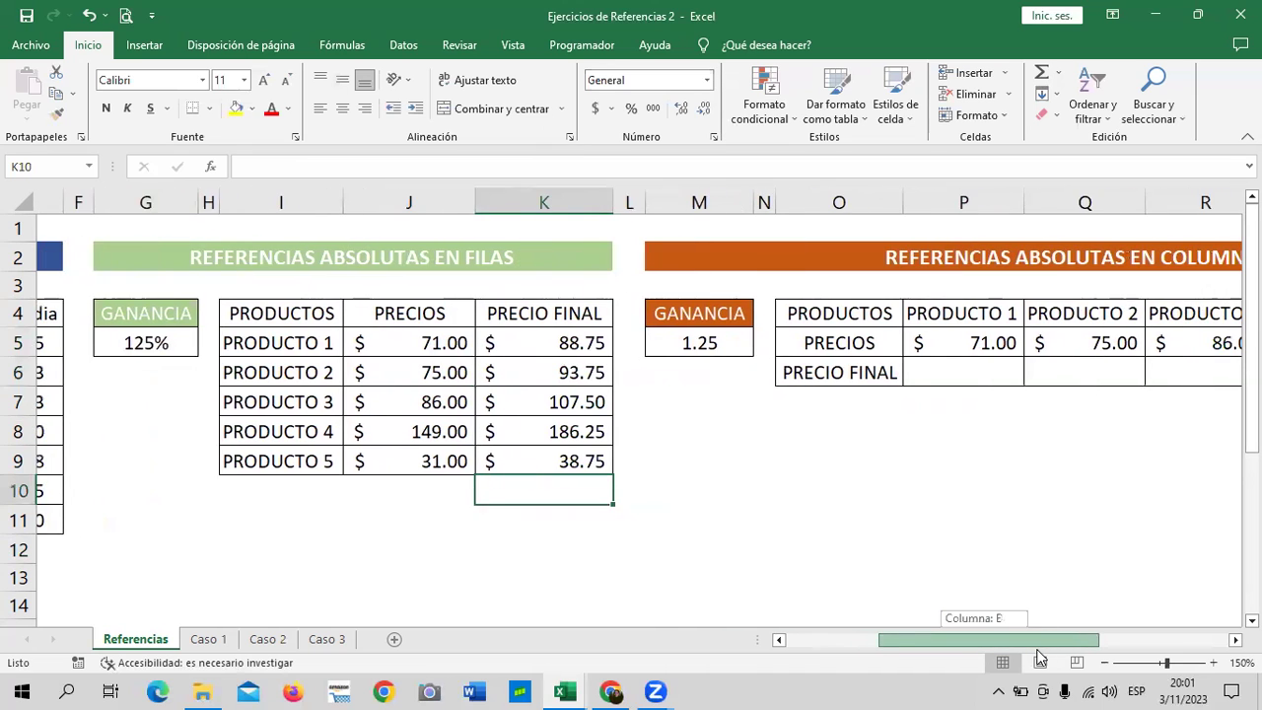
Step: Enter =P5*$M$5 in P6 for PRODUCTO 1's final price
mouse_move(946, 641)
mouse_down()
mouse_move(1043, 642)
mouse_move(1028, 642)
mouse_up()
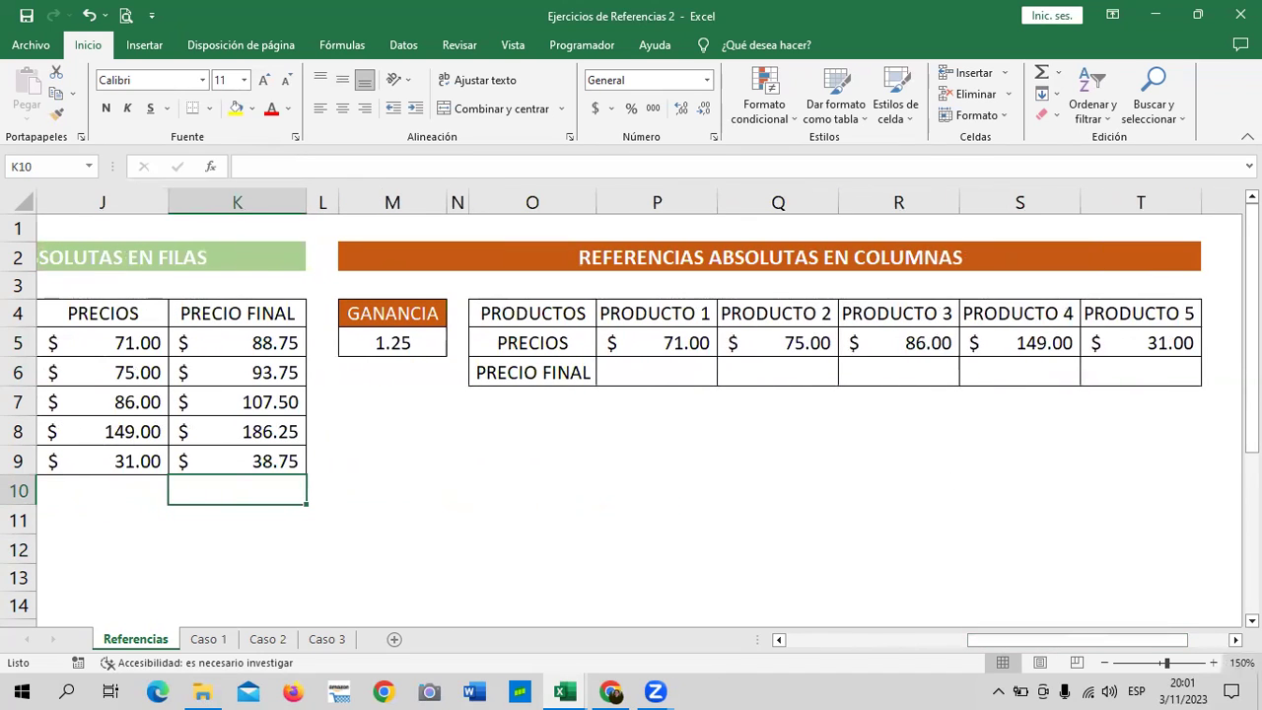
click(1235, 640)
click(526, 375)
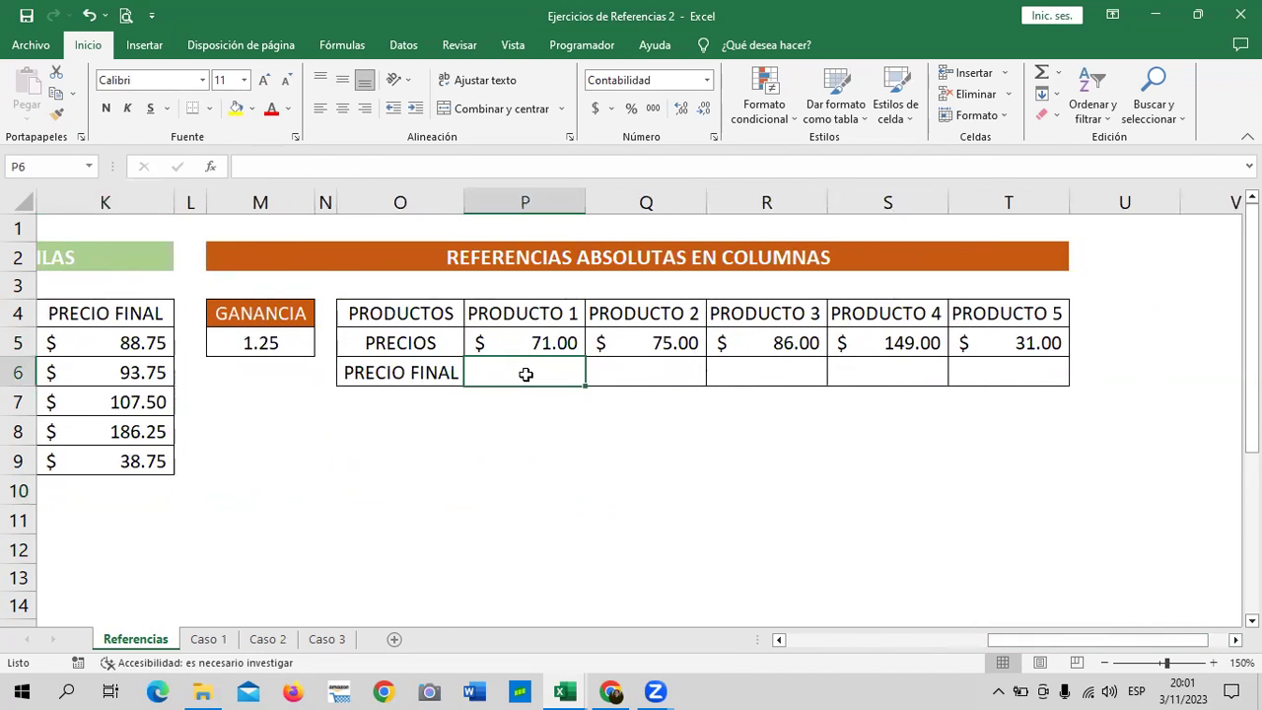
text(=)
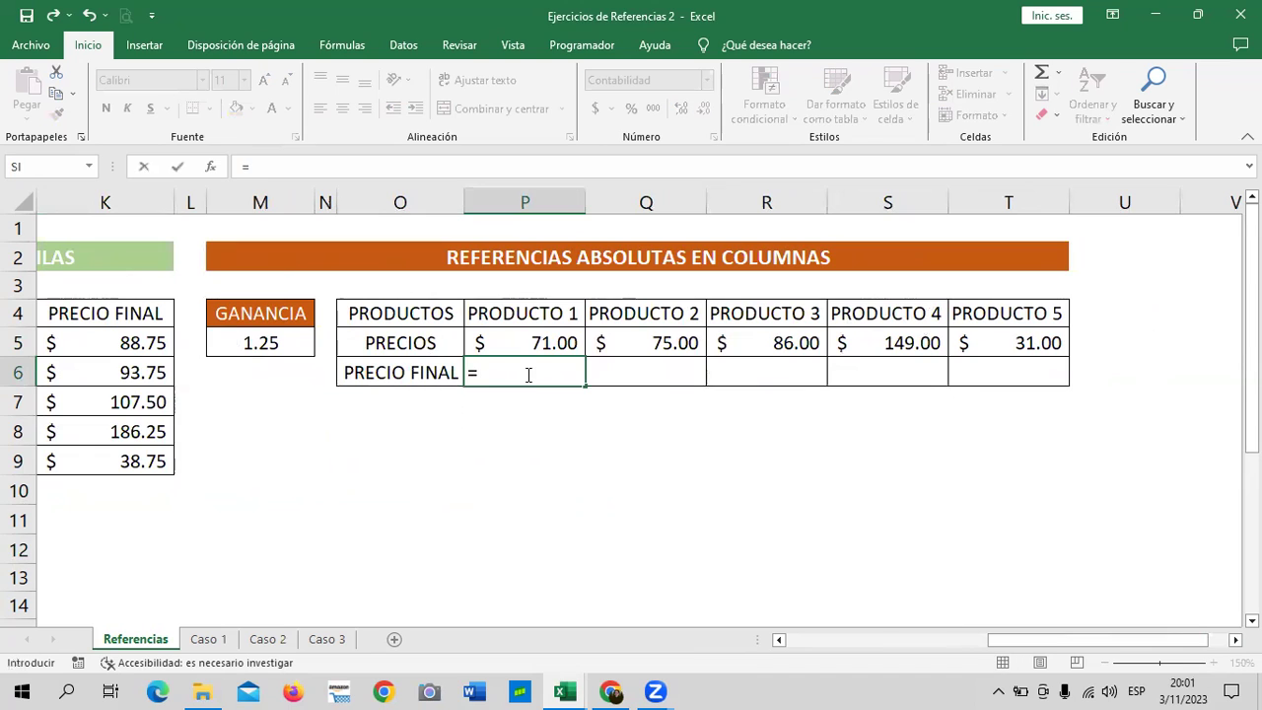
click(524, 343)
text(*)
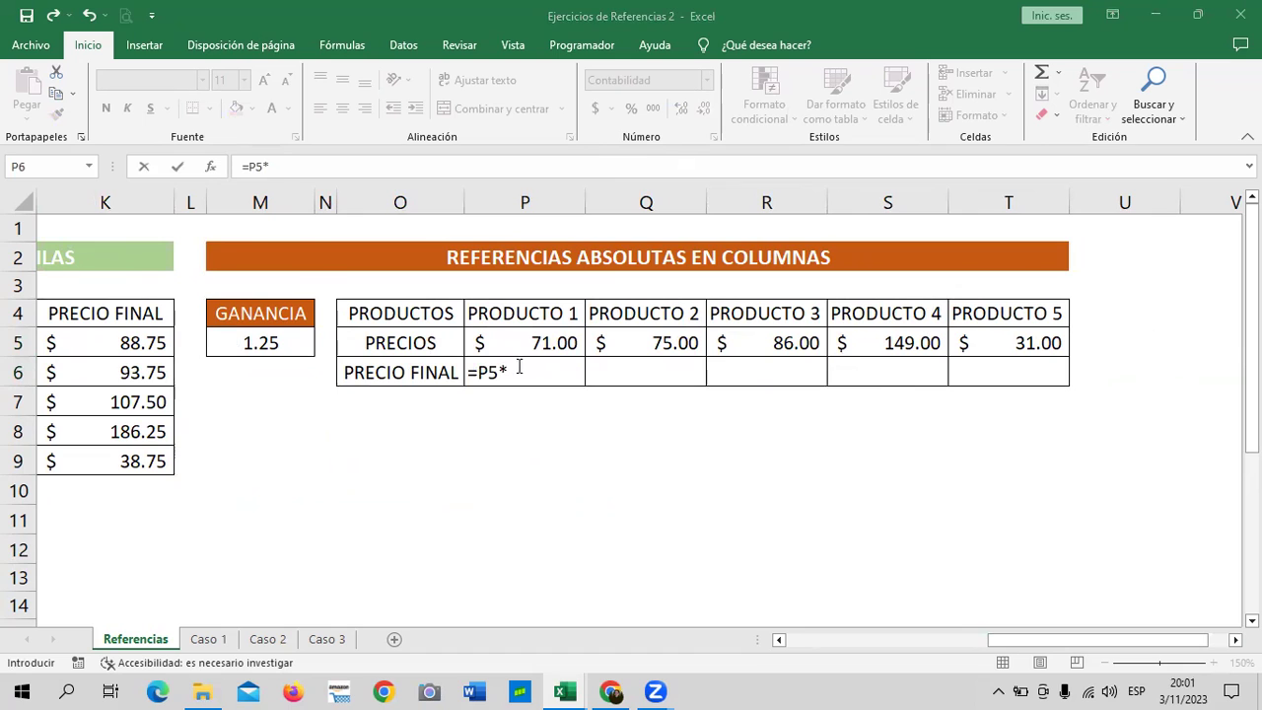
click(281, 340)
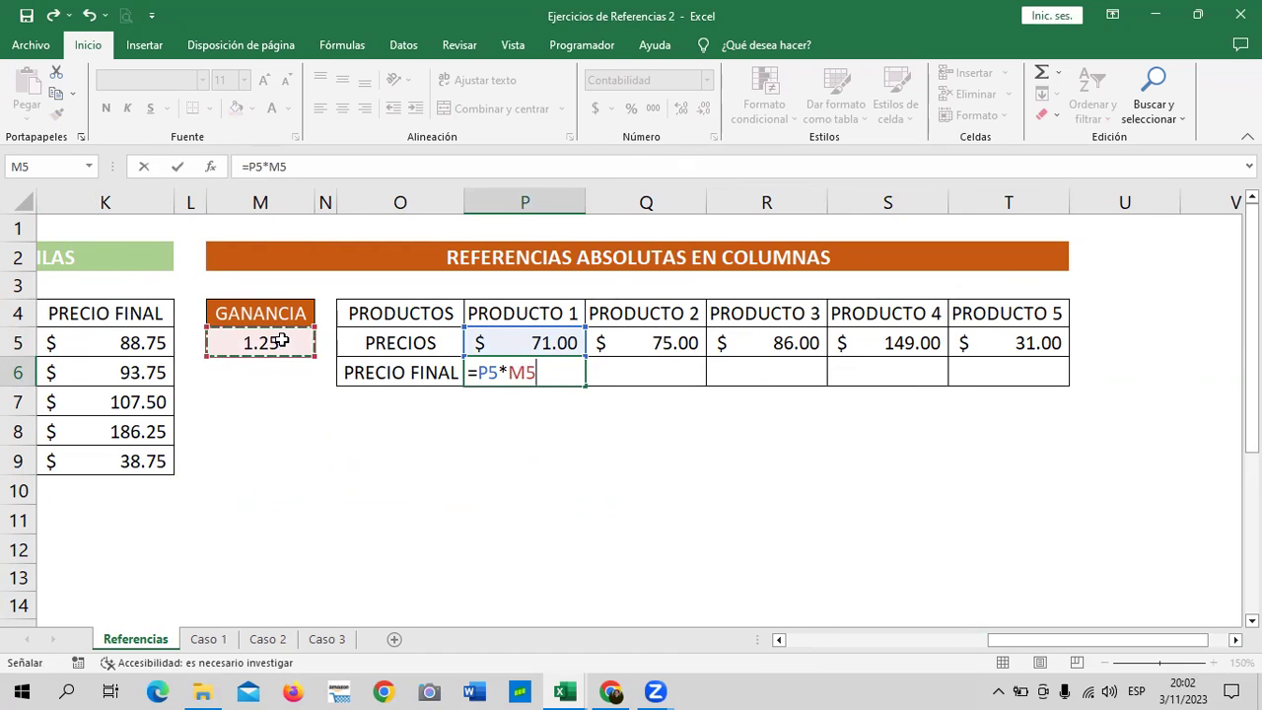
click(511, 373)
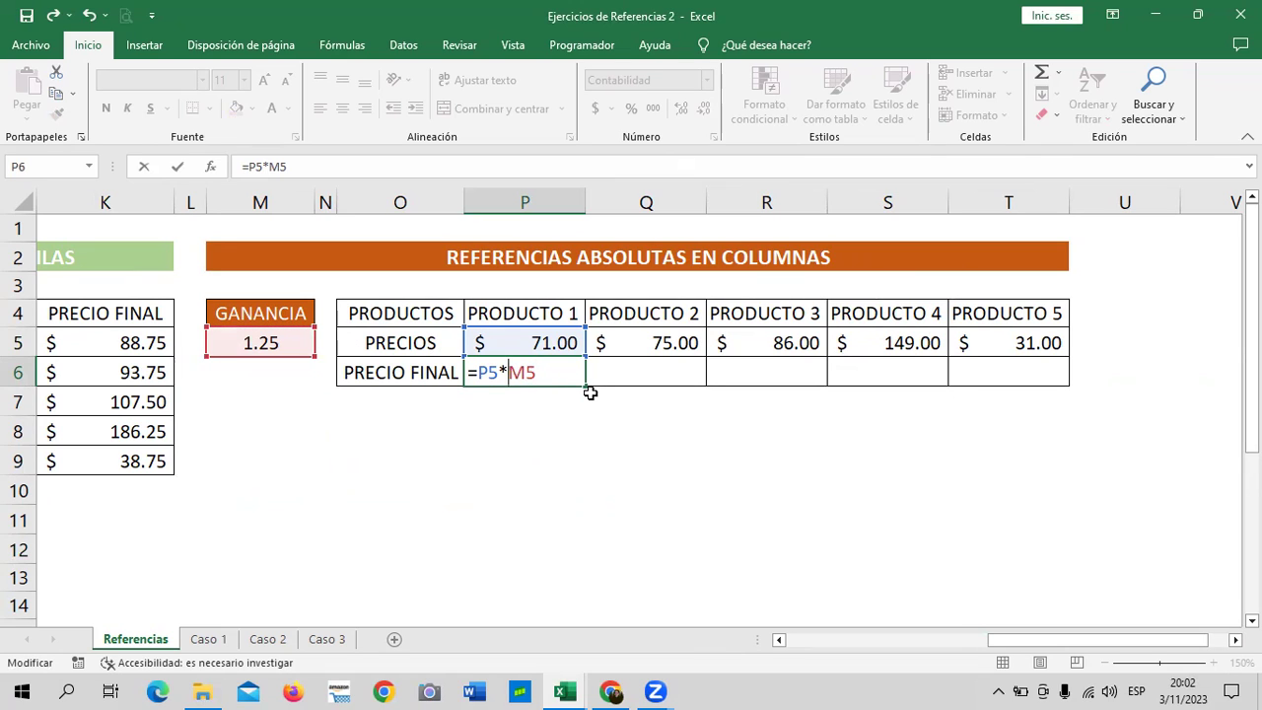
text($M$)
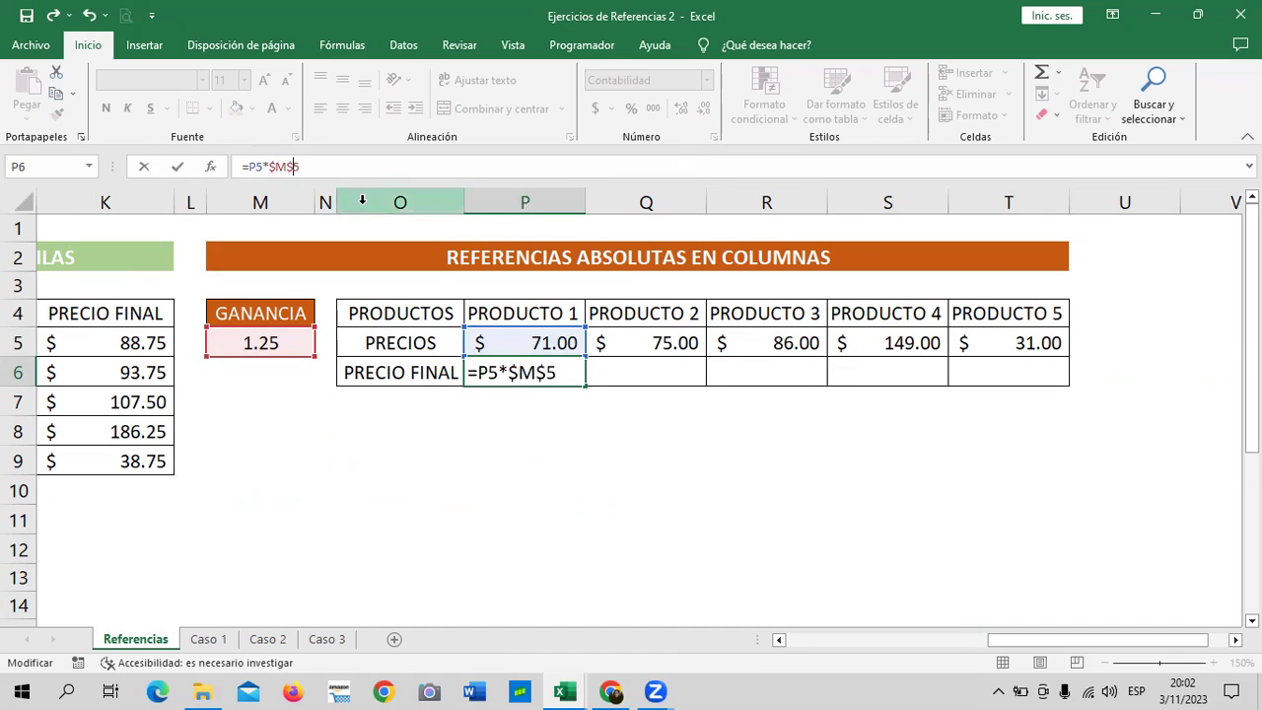
key(Return)
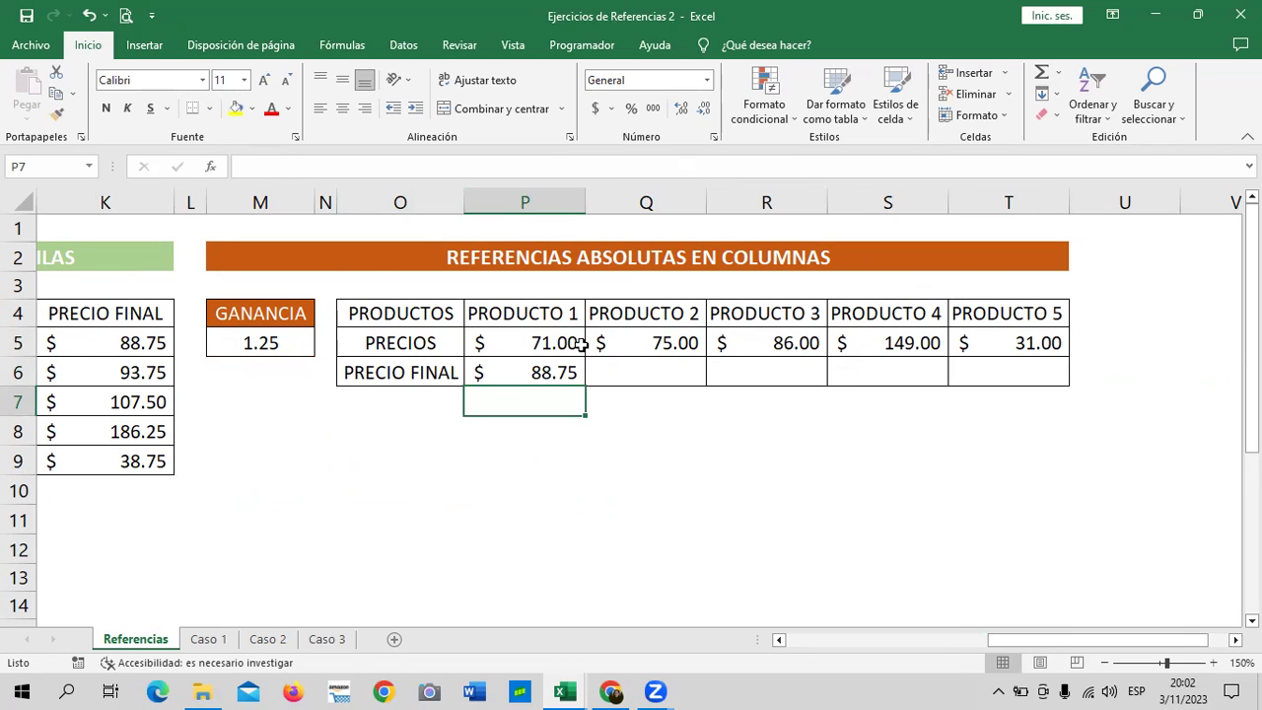
Step: Fill the P6 formula right to T6 and verify the copied formula in R6
click(538, 370)
drag(586, 389, 1075, 389)
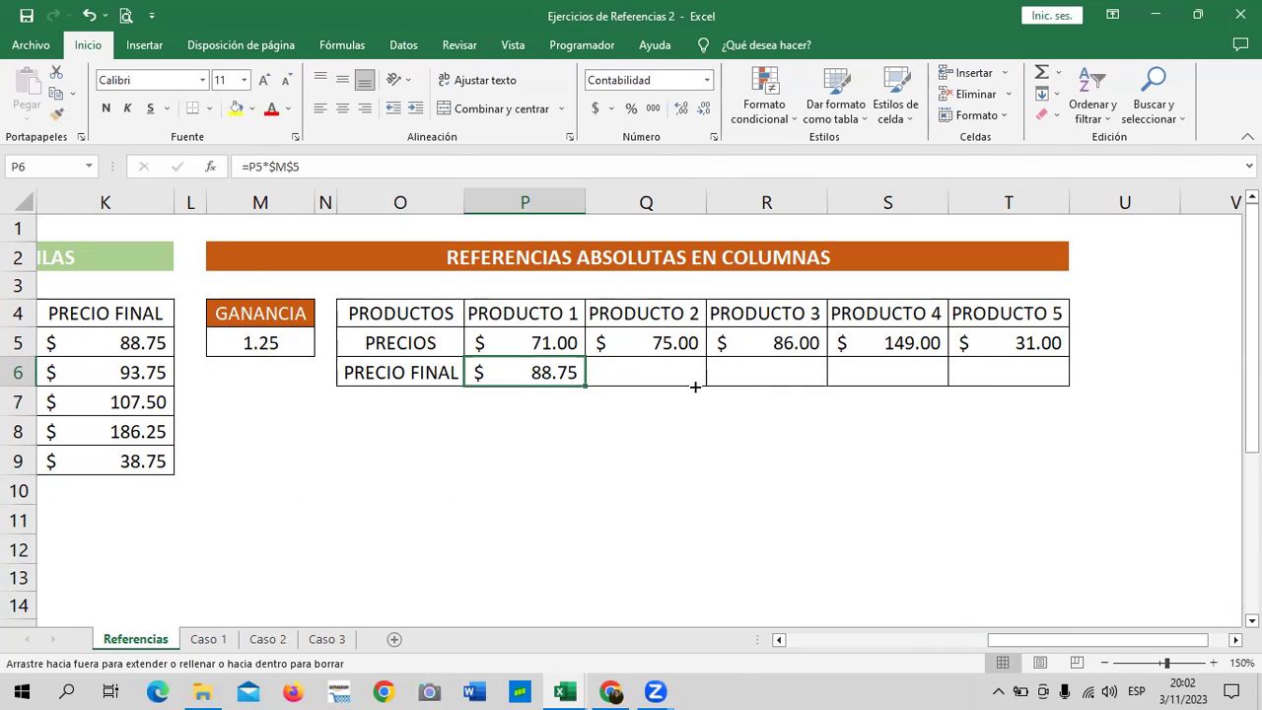
click(945, 449)
click(782, 373)
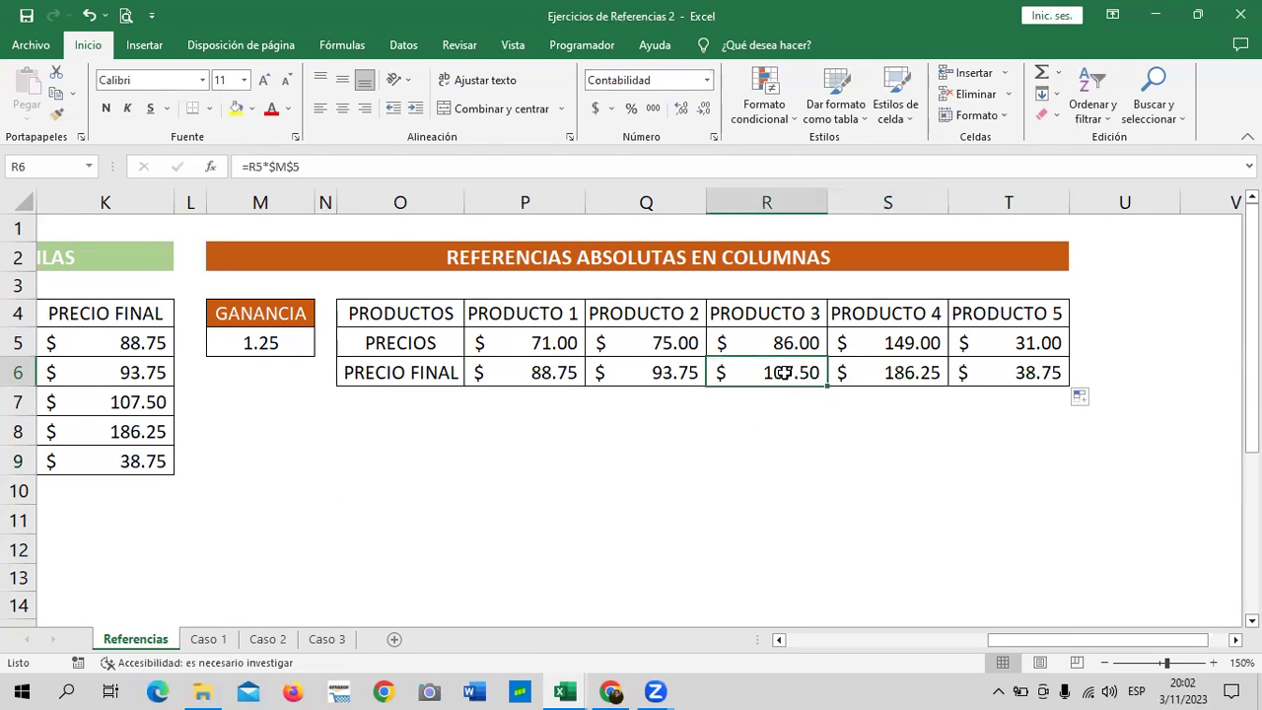
click(487, 163)
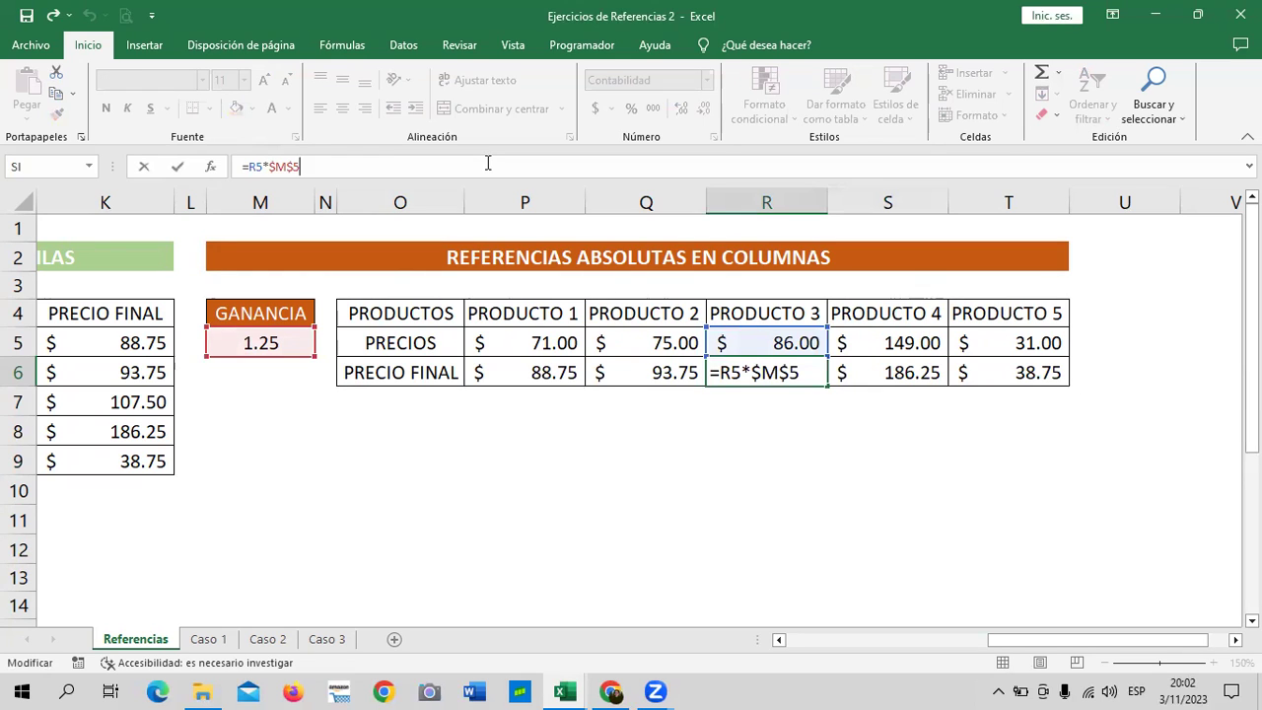
key(Return)
click(899, 354)
click(966, 341)
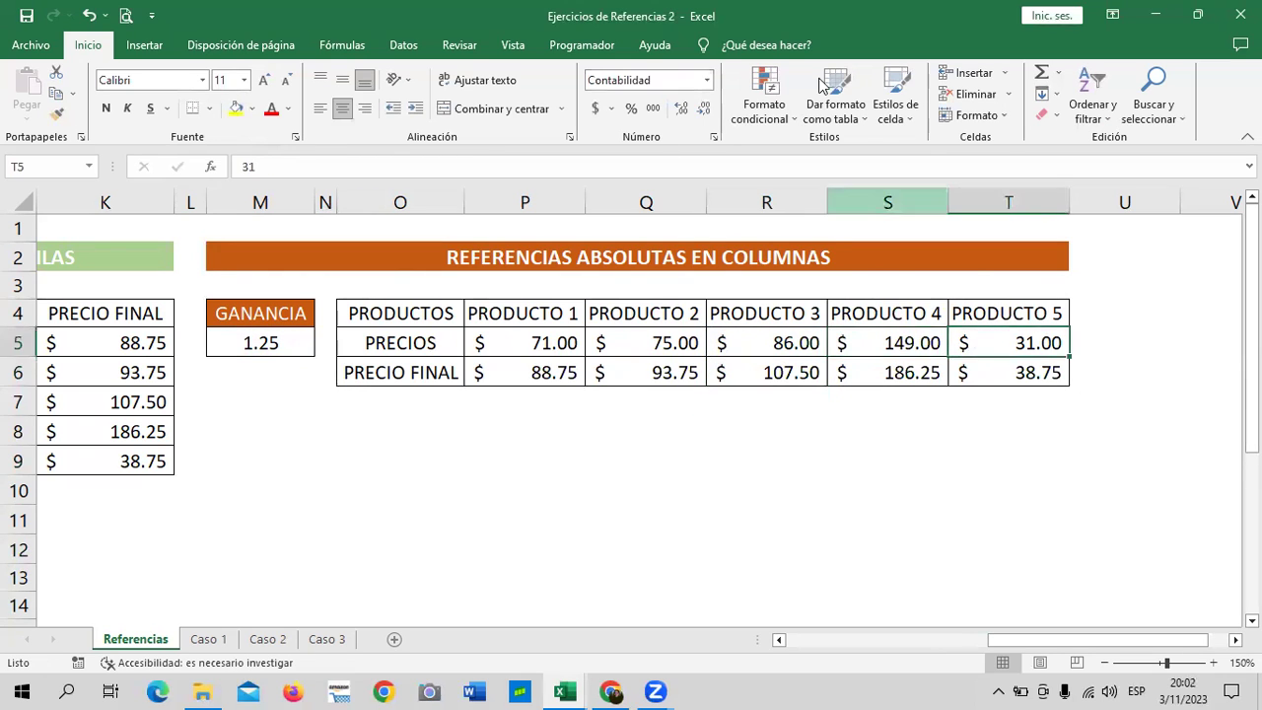